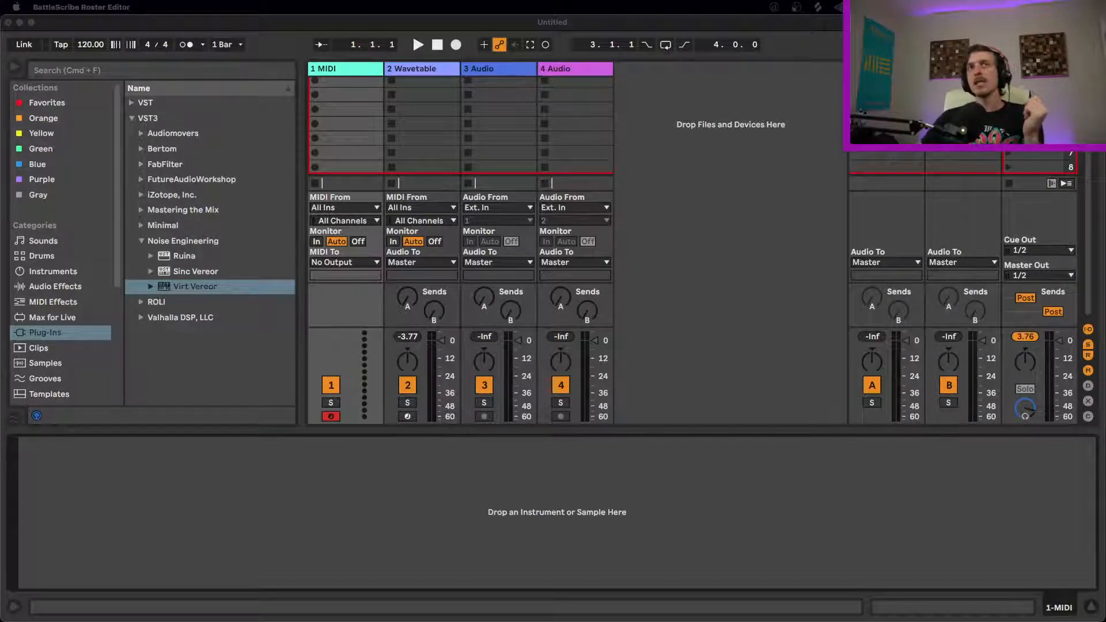
pyautogui.click(465, 506)
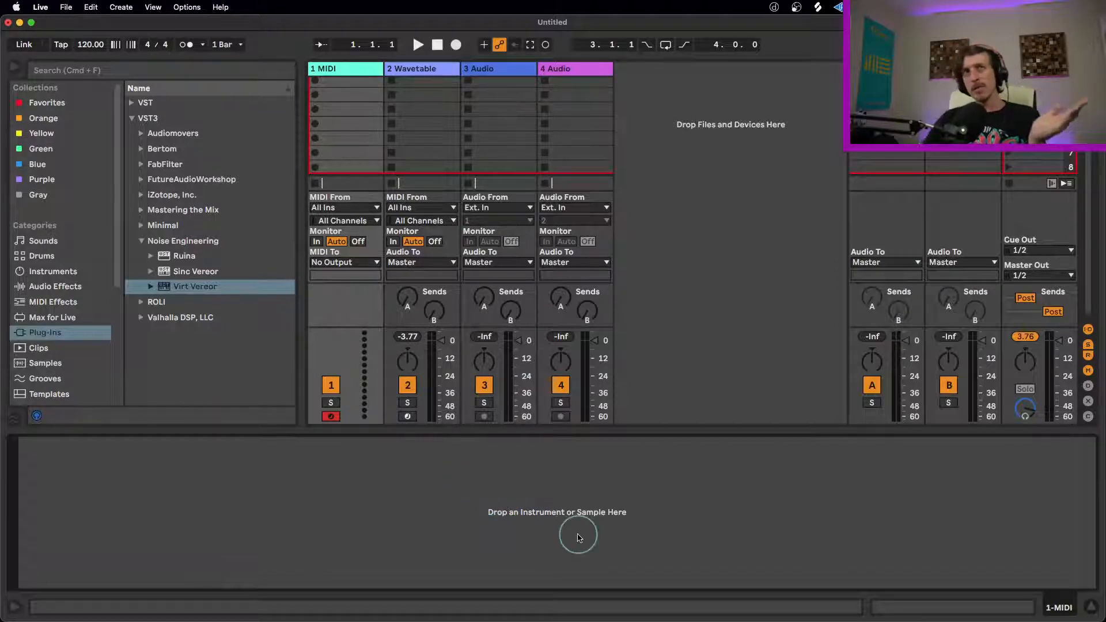
pyautogui.click(193, 256)
pyautogui.click(202, 287)
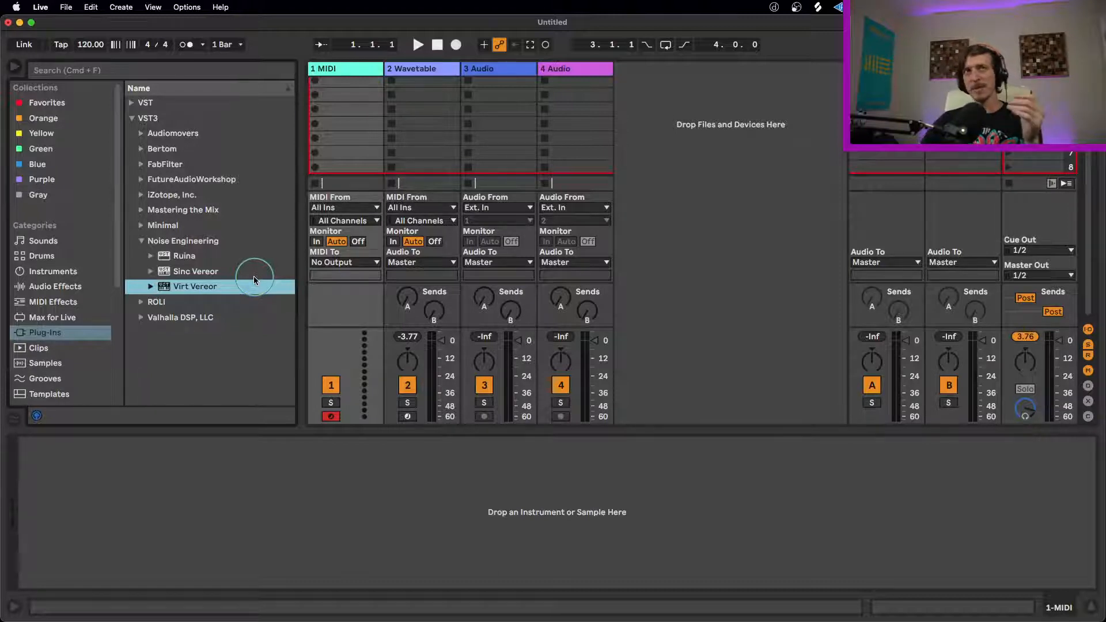
pyautogui.click(232, 276)
pyautogui.click(233, 283)
pyautogui.click(233, 271)
pyautogui.click(234, 258)
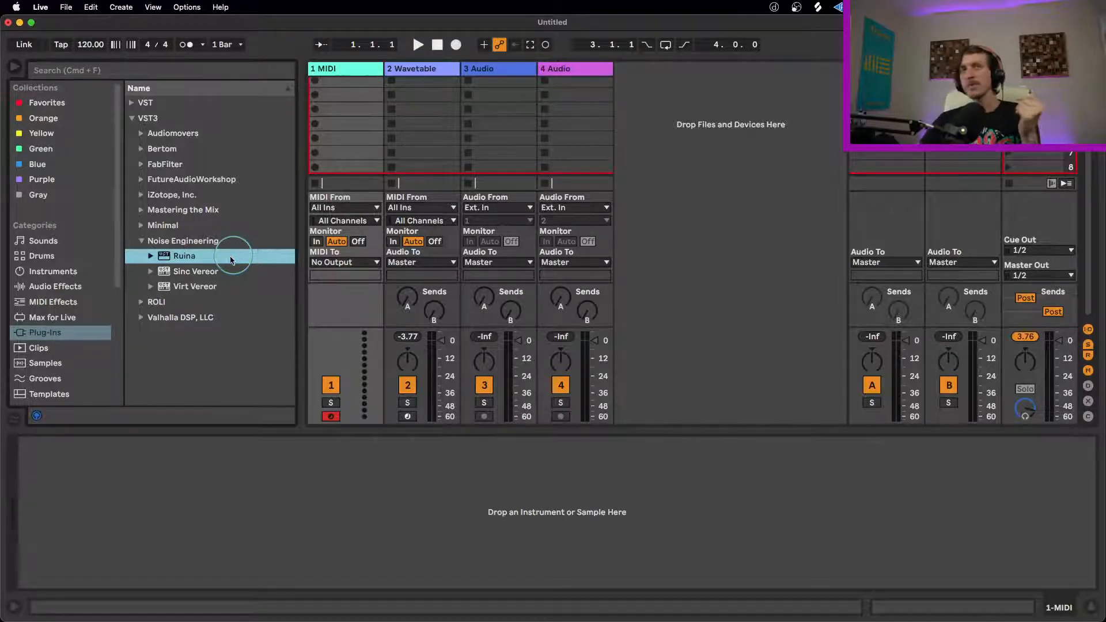
pyautogui.click(232, 268)
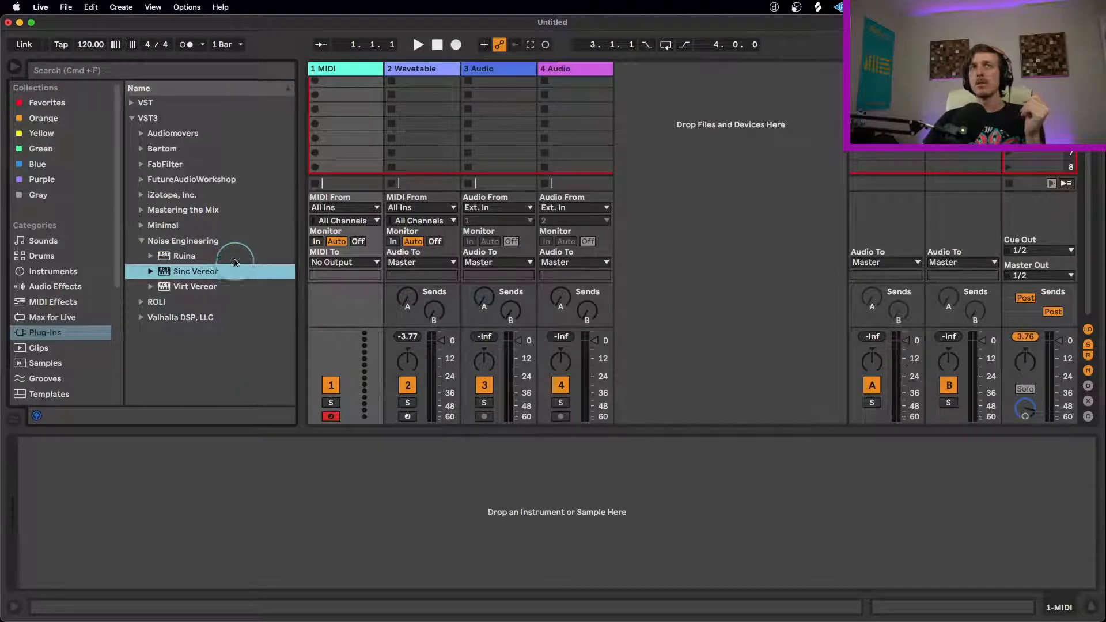
pyautogui.click(223, 256)
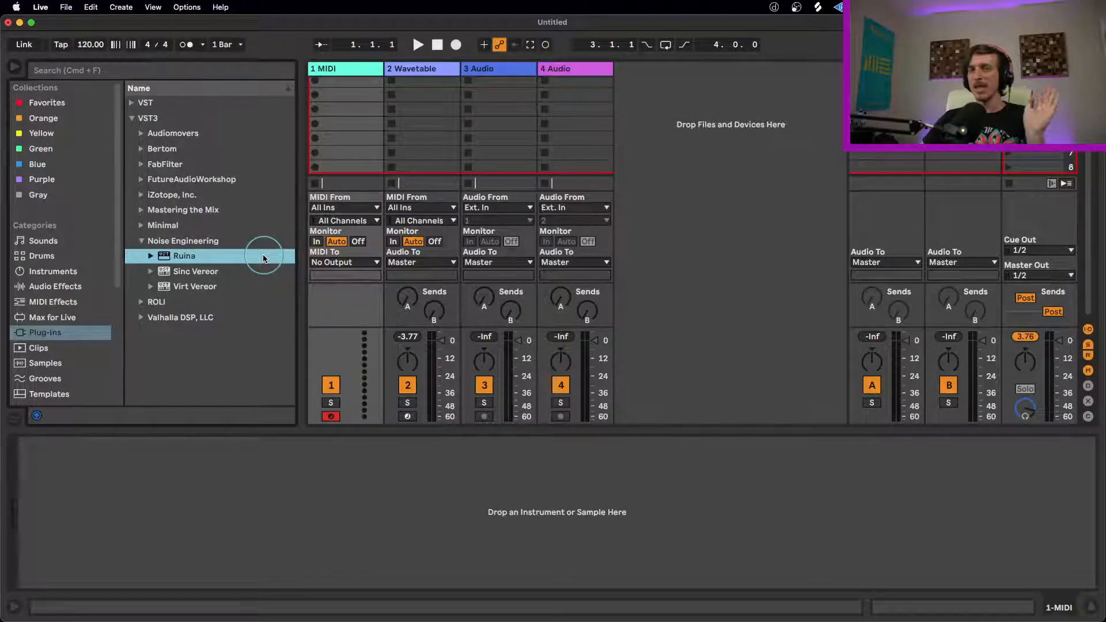
pyautogui.click(252, 286)
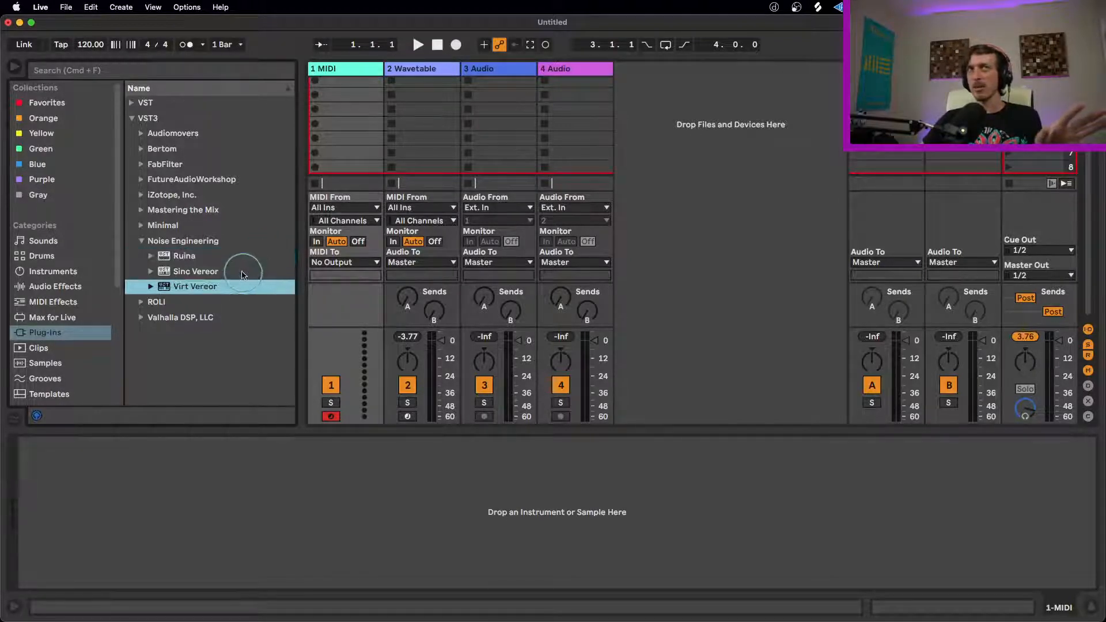
pyautogui.click(240, 269)
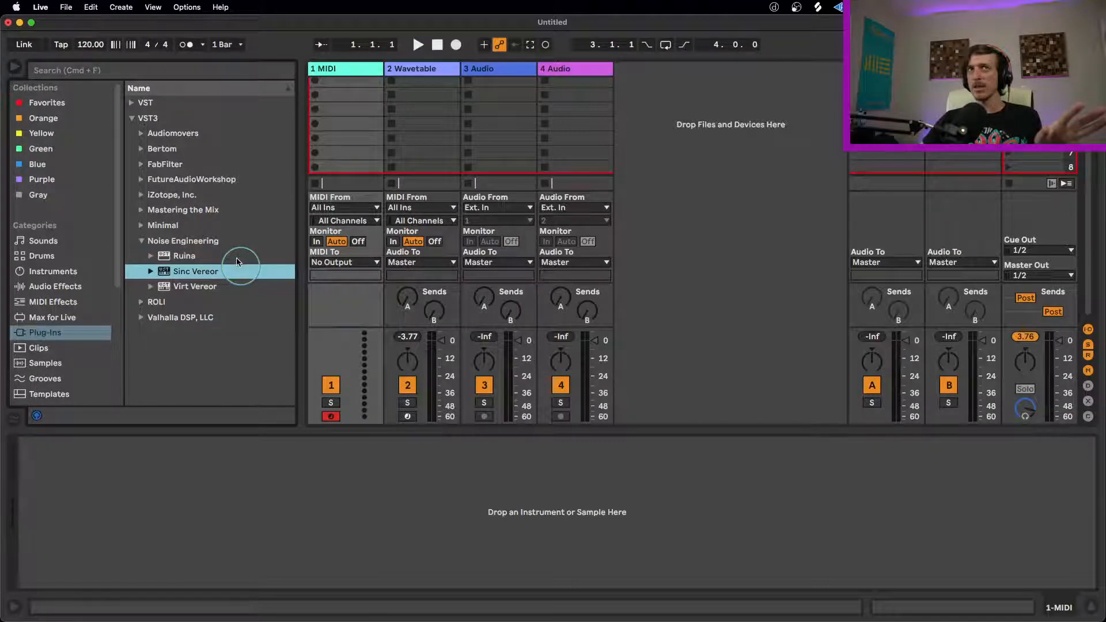
pyautogui.click(242, 257)
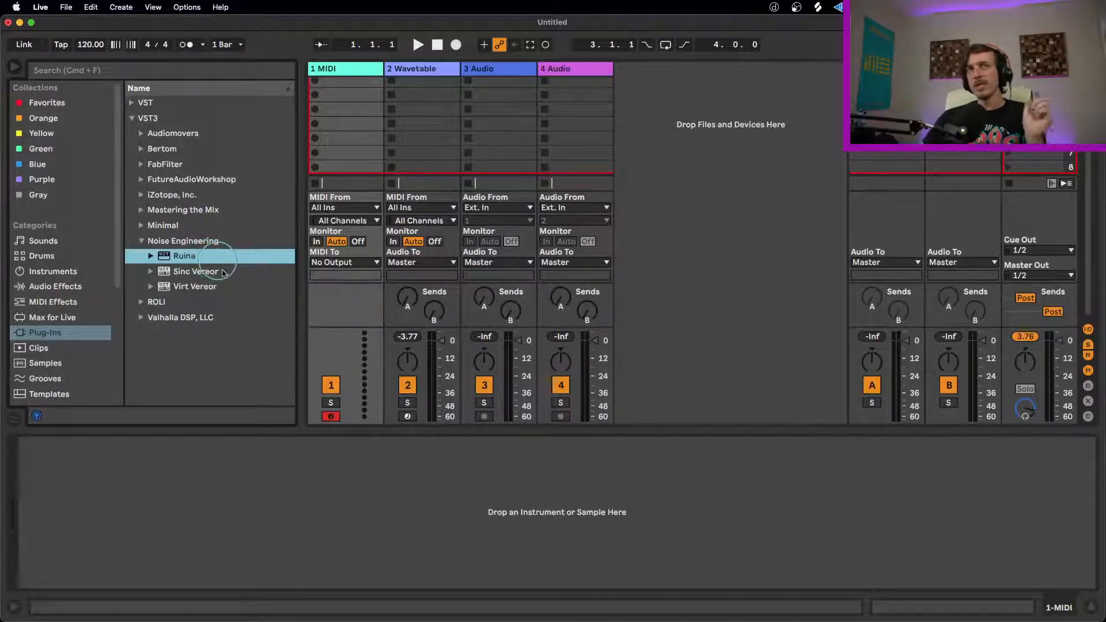
pyautogui.click(242, 272)
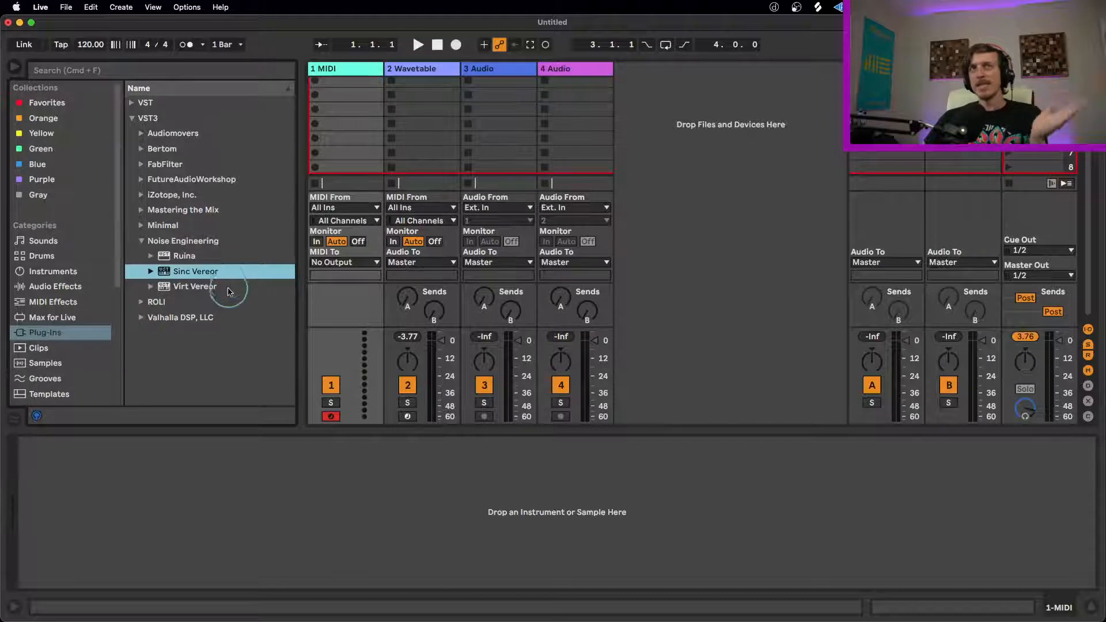
pyautogui.click(237, 282)
pyautogui.click(227, 274)
pyautogui.click(220, 285)
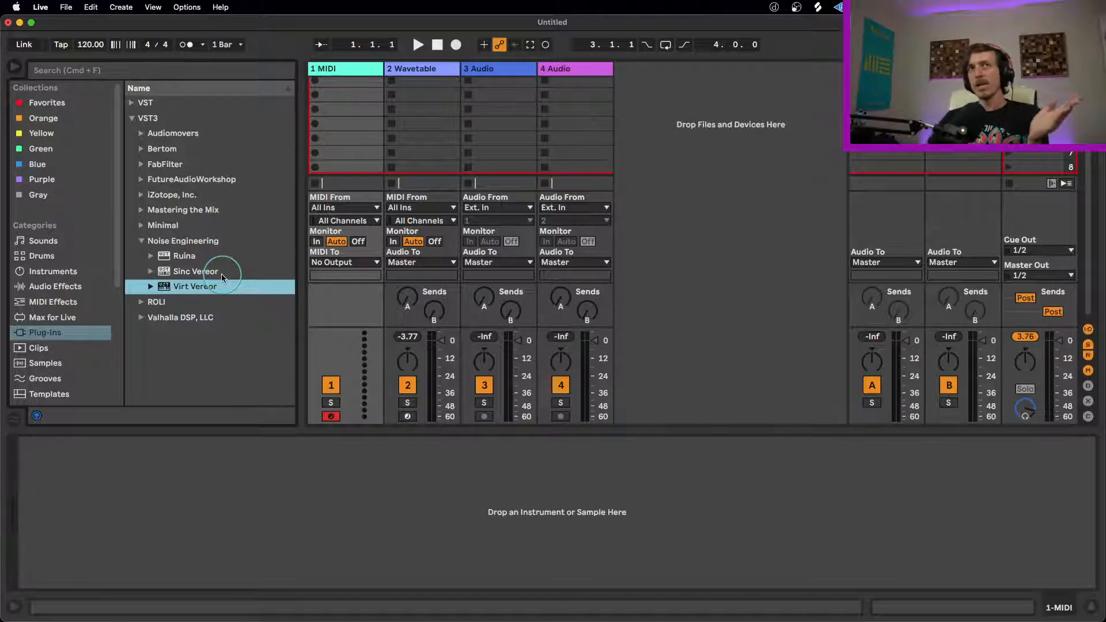
# Step: Load the Noise Engineering Sinc Vereor instrument onto the first MIDI track and move its window clear of the master section
pyautogui.moveTo(221, 274); pyautogui.dragTo(351, 144)
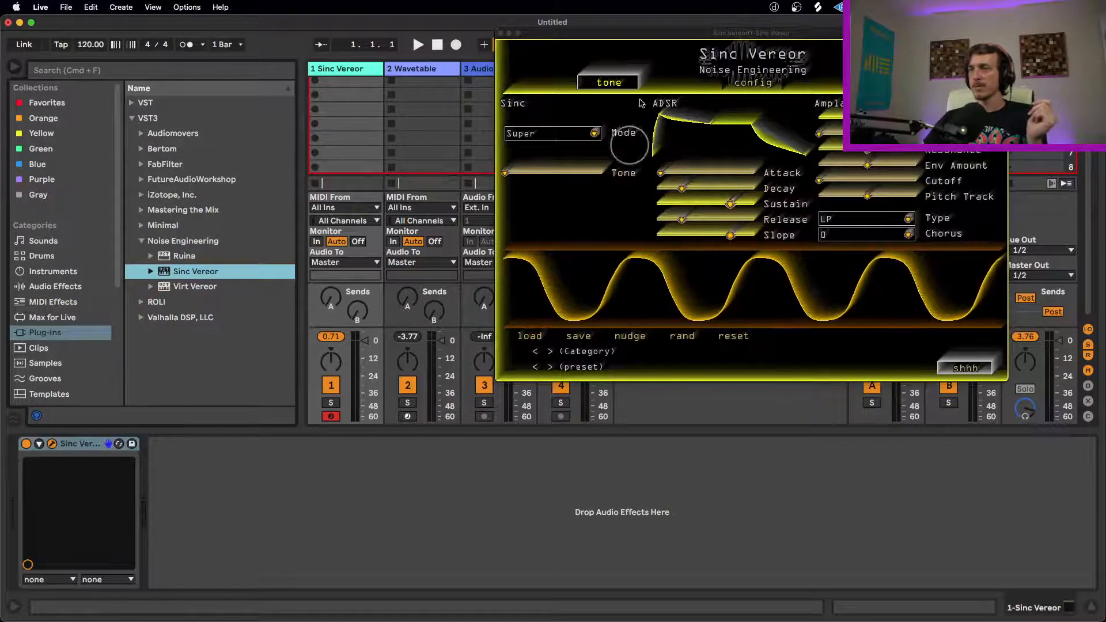
pyautogui.moveTo(709, 33); pyautogui.dragTo(424, 152)
# Step: Audition the Noise oscillator mode in Sinc Vereor and return the Mode to Super
pyautogui.click(290, 263)
pyautogui.click(257, 263)
pyautogui.click(276, 253)
pyautogui.click(262, 254)
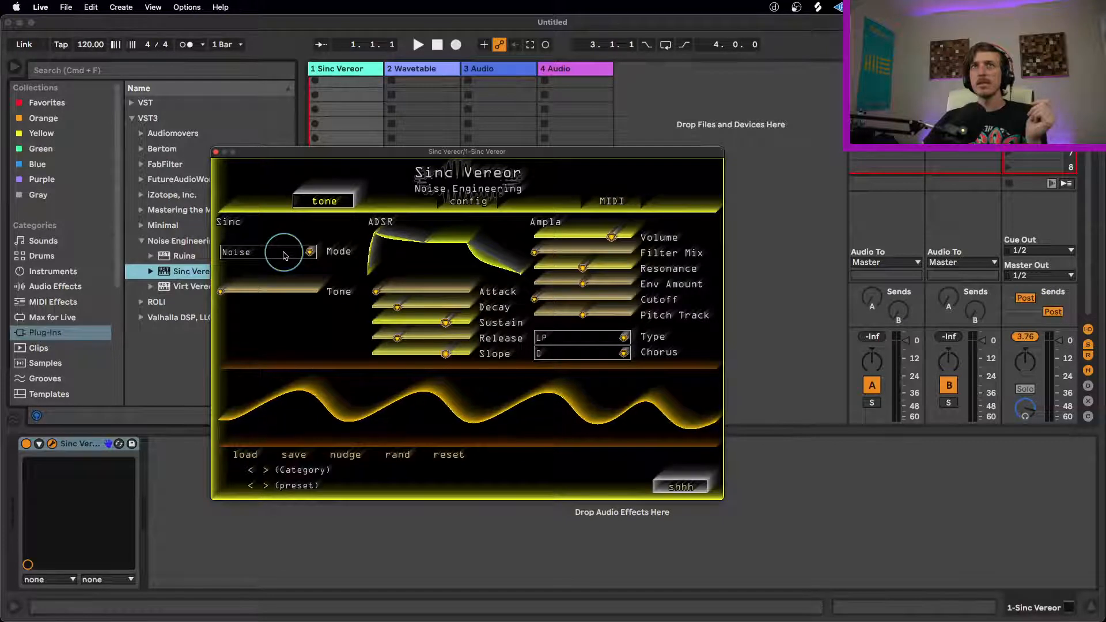
pyautogui.click(283, 254)
pyautogui.click(284, 260)
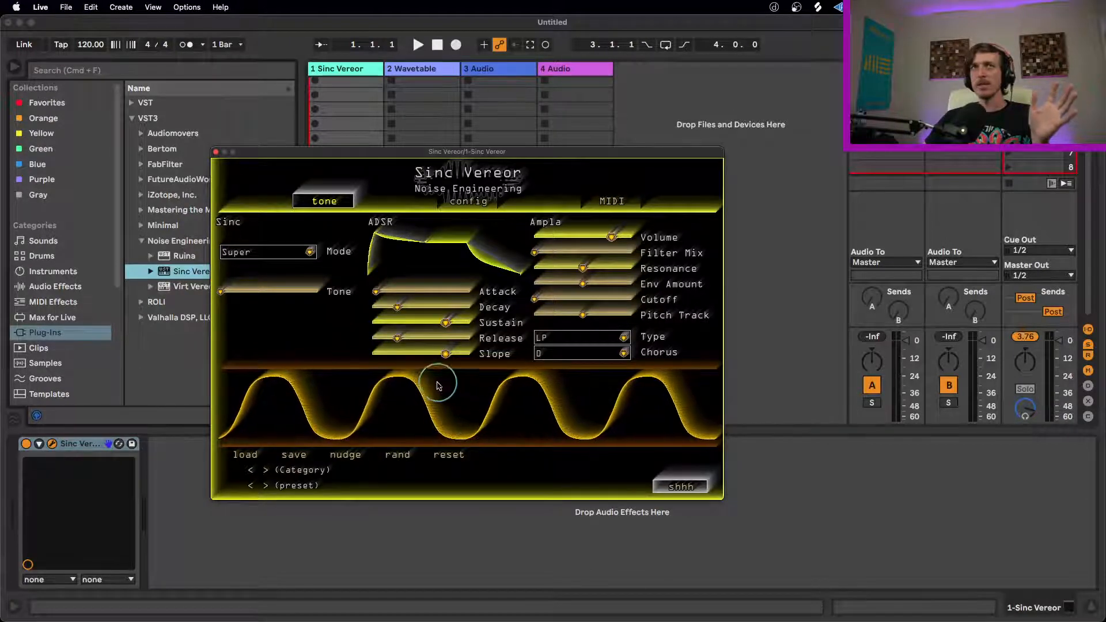
# Step: Reposition the Sinc Vereor window over the session view and choose Super as its oscillator Mode
pyautogui.click(309, 252)
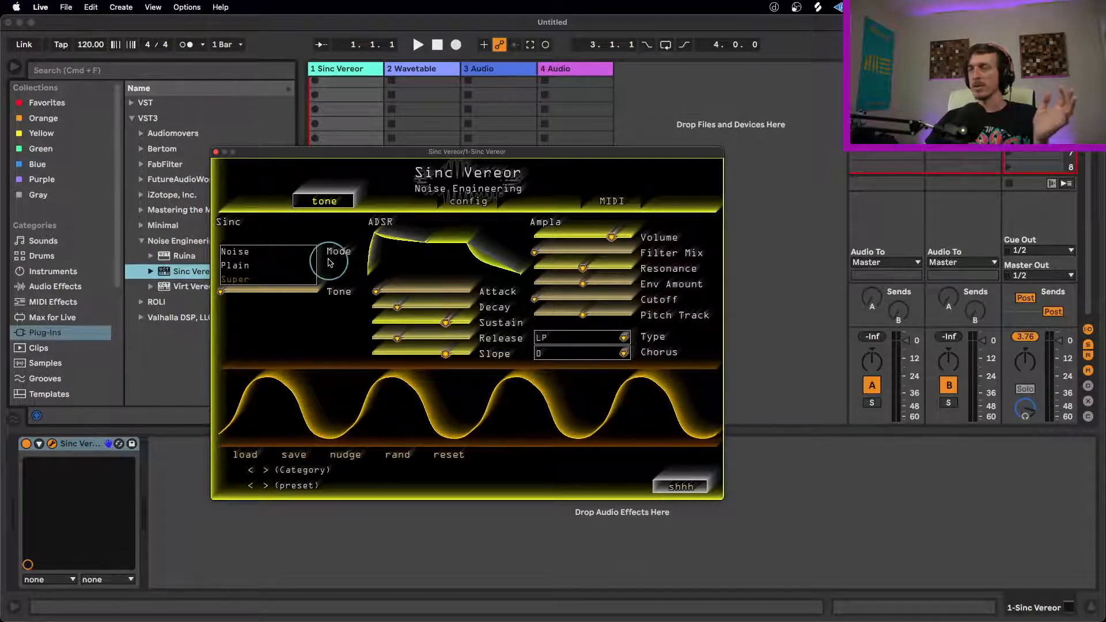
pyautogui.moveTo(425, 151); pyautogui.dragTo(557, 123)
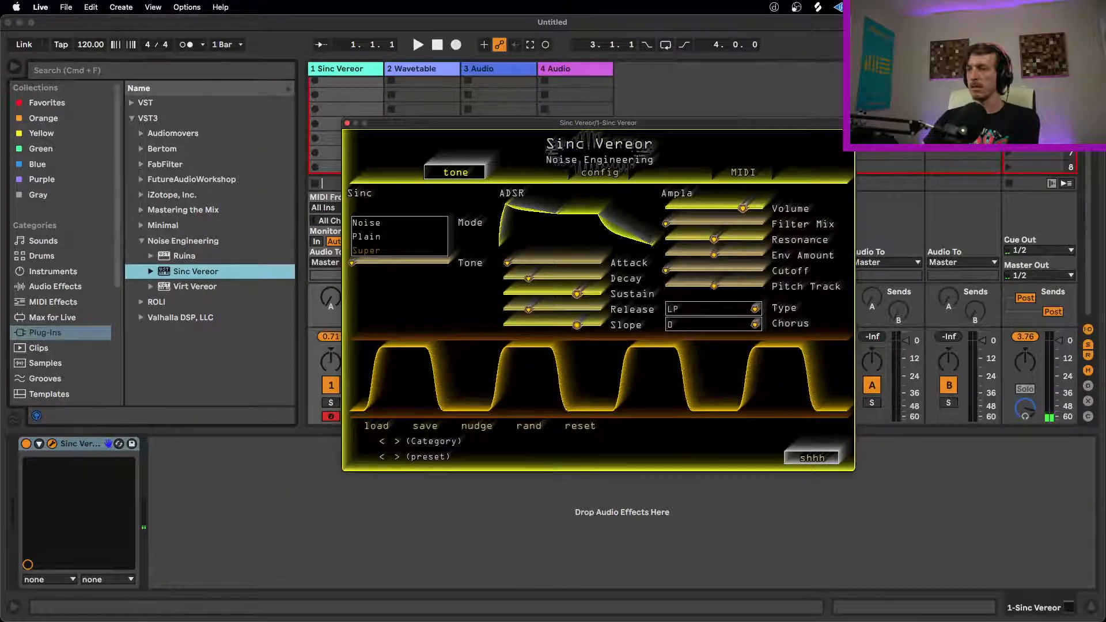
pyautogui.press('super+Tab')
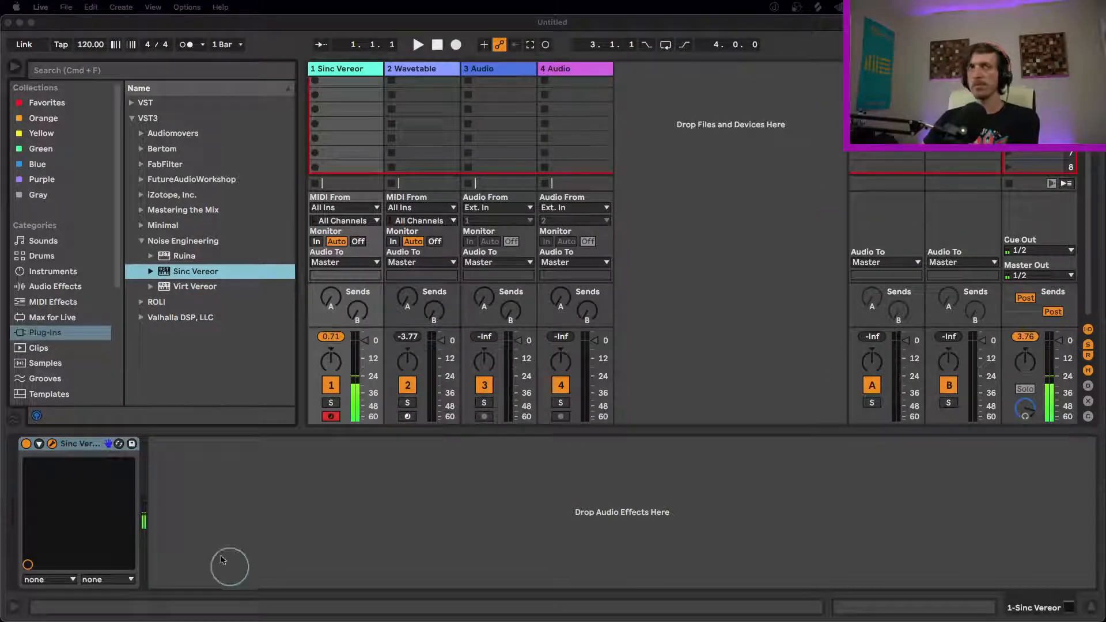
pyautogui.click(432, 593)
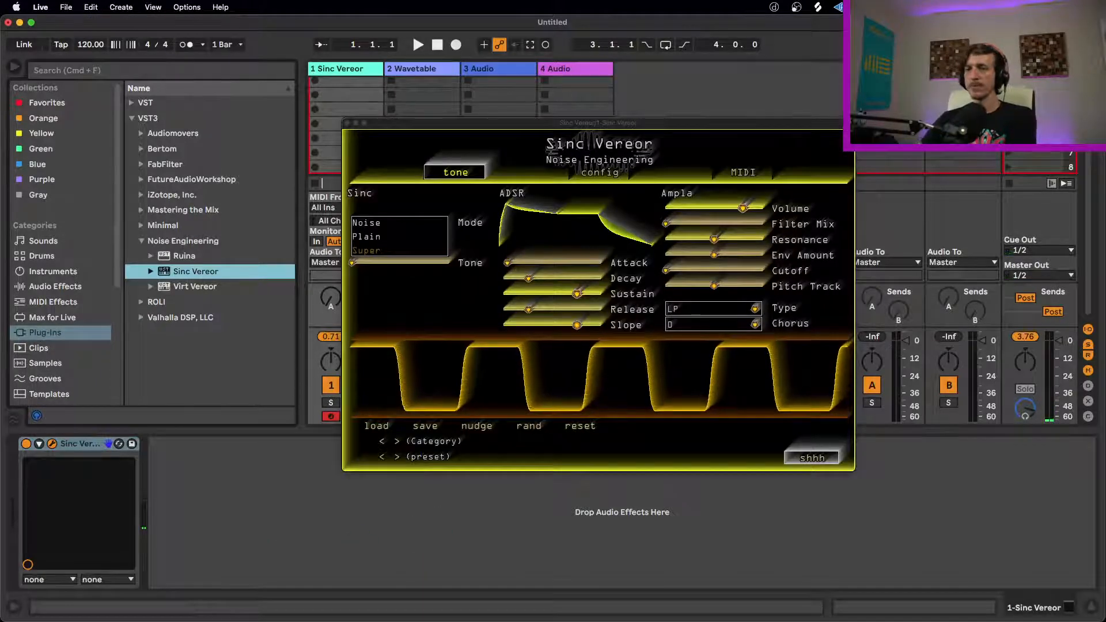
pyautogui.press('super+Tab')
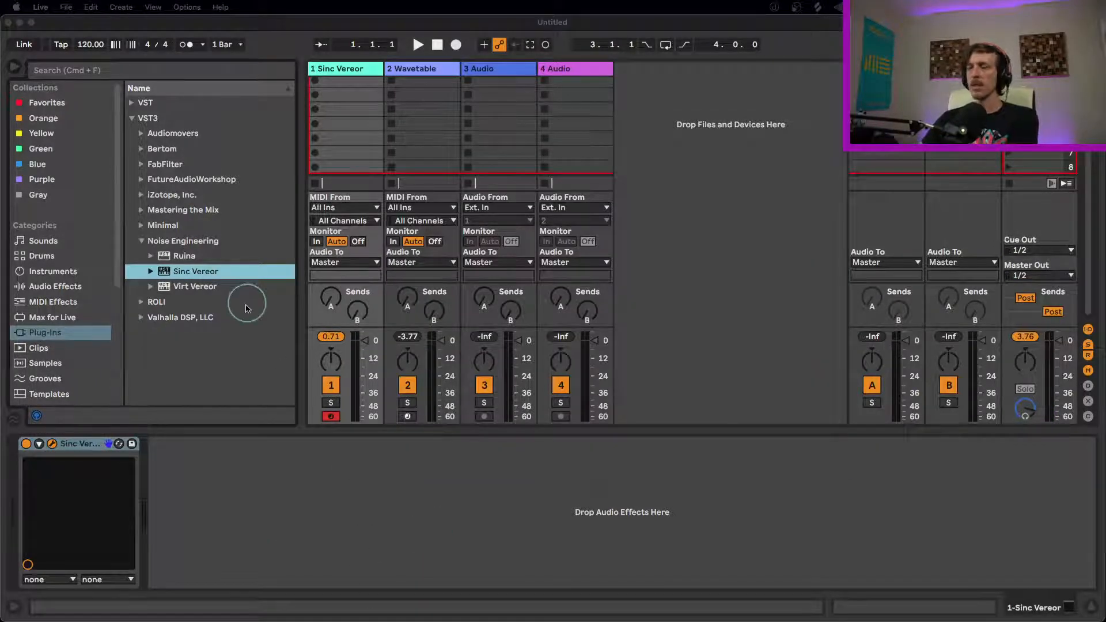
pyautogui.click(88, 448)
pyautogui.moveTo(469, 123); pyautogui.dragTo(361, 129)
pyautogui.click(282, 257)
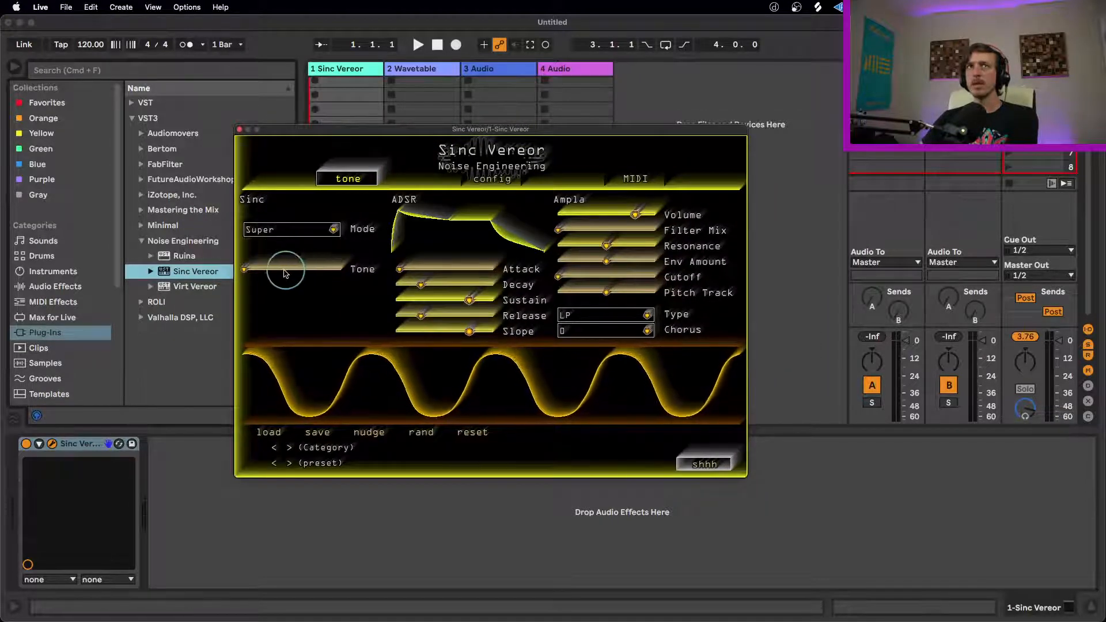
# Step: Sweep the Tone control up to its maximum and back down to hear the Super mode
pyautogui.moveTo(245, 269); pyautogui.dragTo(311, 279)
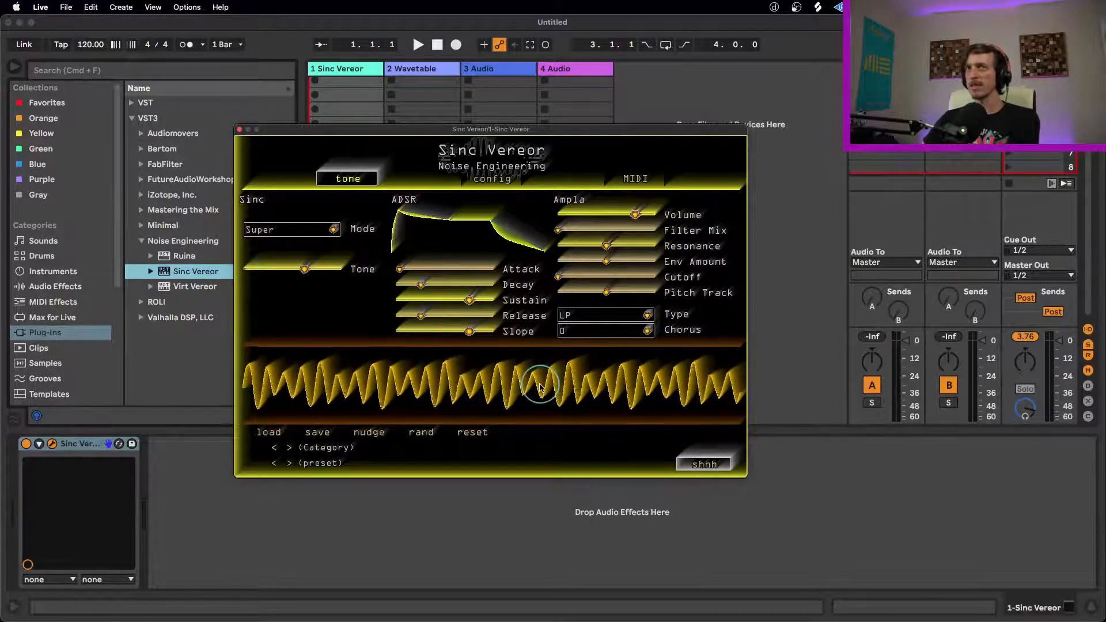
pyautogui.moveTo(301, 271)
pyautogui.mouseDown()
pyautogui.moveTo(359, 272)
pyautogui.moveTo(202, 279)
pyautogui.moveTo(294, 271)
pyautogui.moveTo(242, 272)
pyautogui.moveTo(466, 281)
pyautogui.mouseUp()
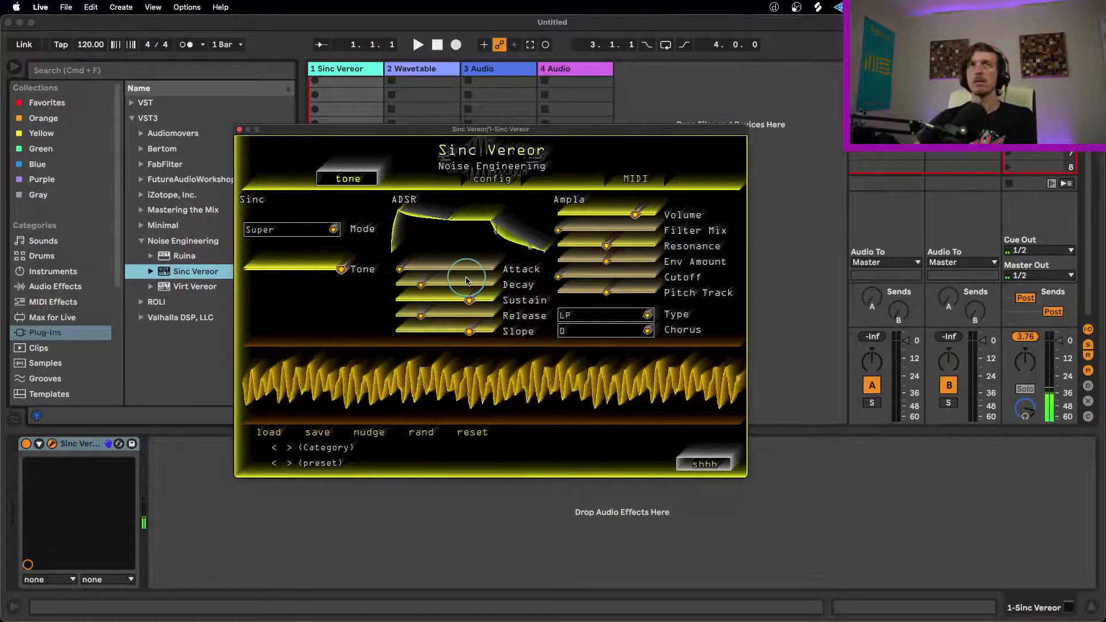
pyautogui.moveTo(343, 269); pyautogui.dragTo(124, 282)
# Step: Set the Sinc Vereor track's volume to 6.0 dB and slightly raise the instrument's own Volume
pyautogui.moveTo(439, 132); pyautogui.dragTo(639, 116)
pyautogui.click(363, 337)
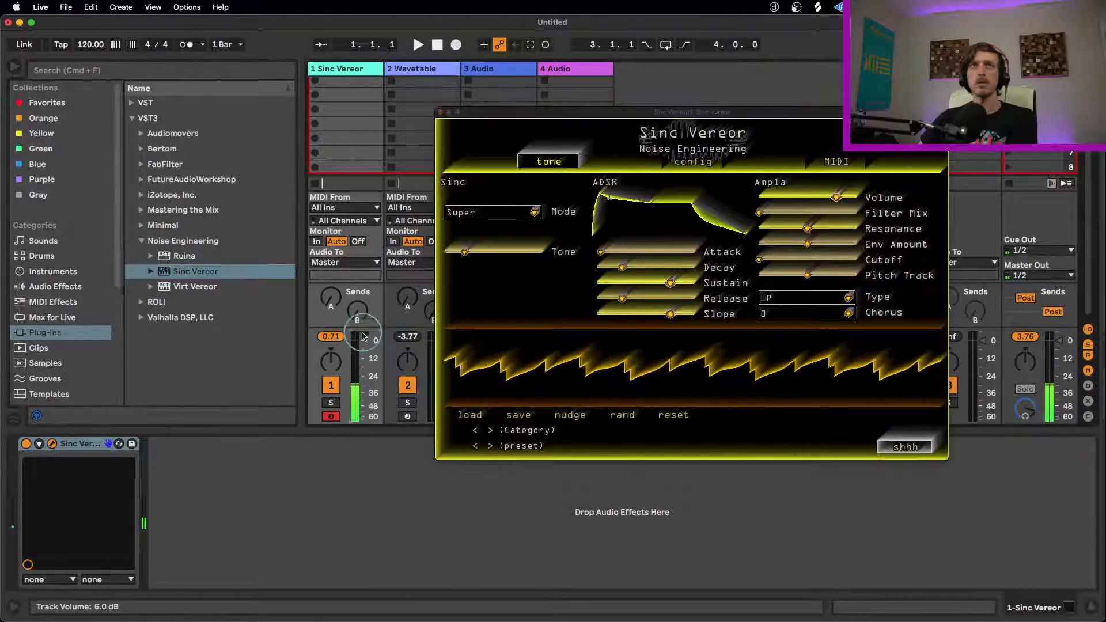
pyautogui.click(840, 198)
pyautogui.moveTo(840, 198); pyautogui.dragTo(846, 197)
pyautogui.moveTo(735, 114); pyautogui.dragTo(572, 130)
# Step: Audition Tone sweeps up to the high end in Super mode and in Plain mode
pyautogui.moveTo(319, 280)
pyautogui.mouseDown()
pyautogui.moveTo(293, 271)
pyautogui.moveTo(371, 271)
pyautogui.moveTo(307, 276)
pyautogui.mouseUp()
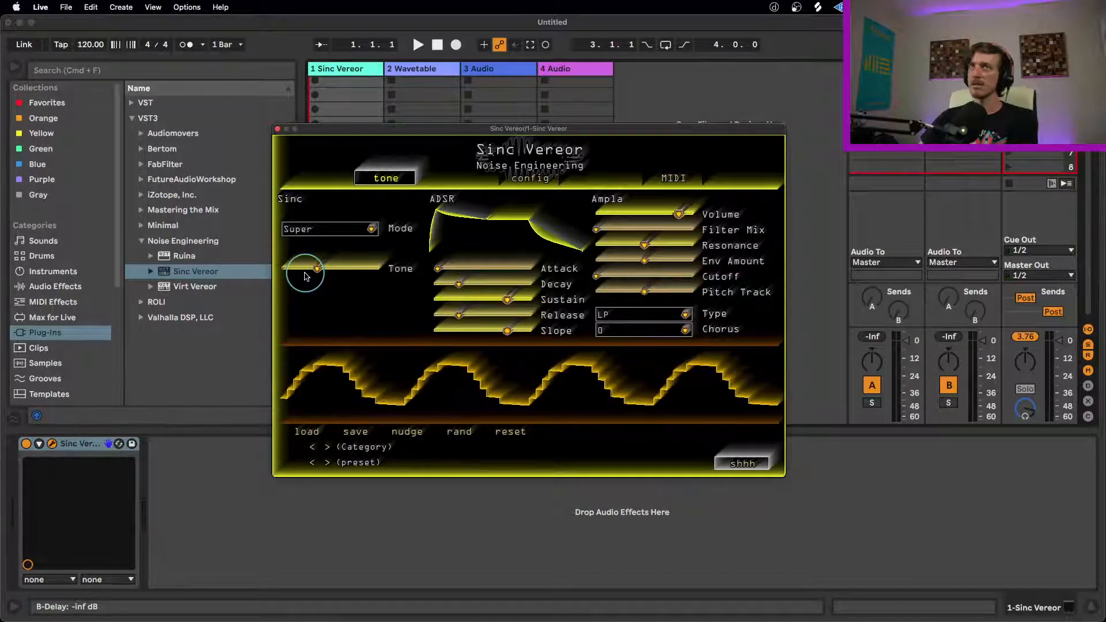
pyautogui.moveTo(307, 276); pyautogui.dragTo(467, 273)
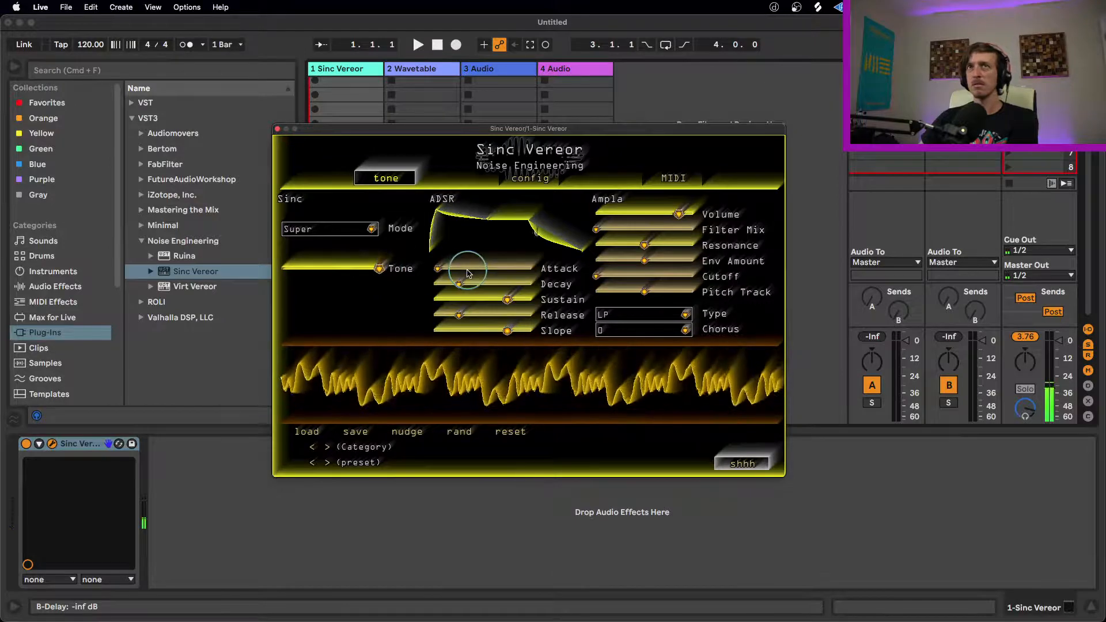
pyautogui.click(371, 229)
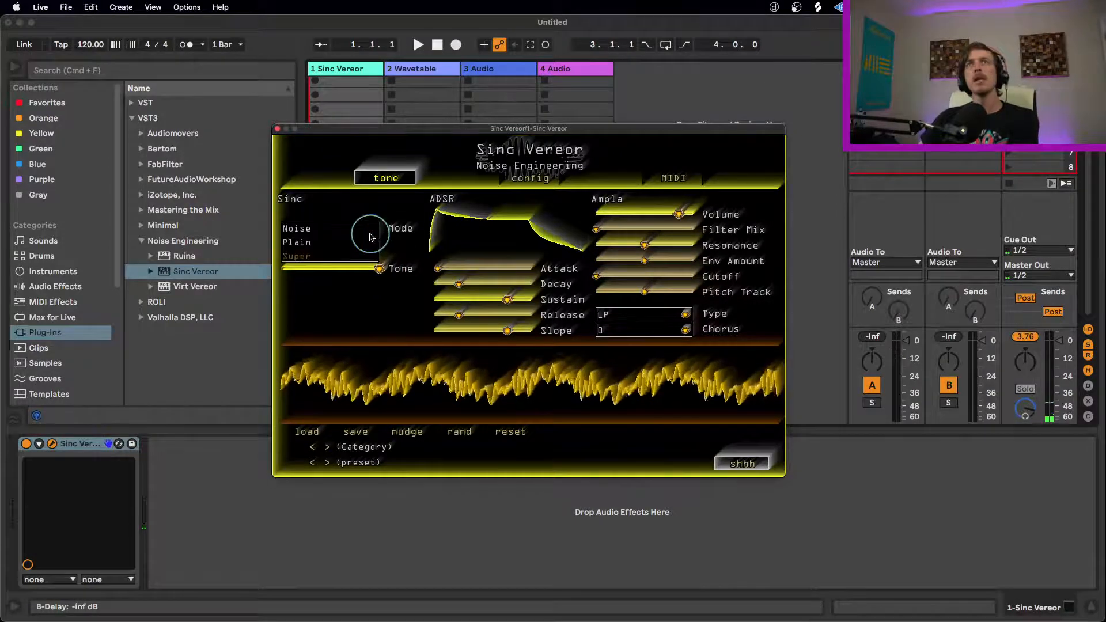
pyautogui.click(307, 243)
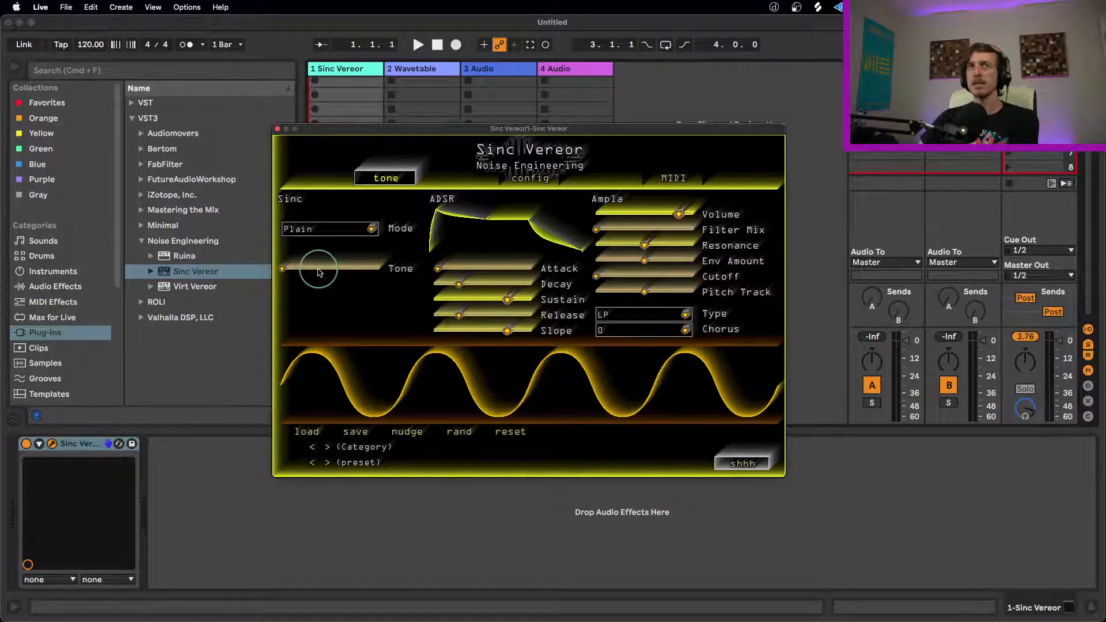
pyautogui.moveTo(291, 266); pyautogui.dragTo(510, 264)
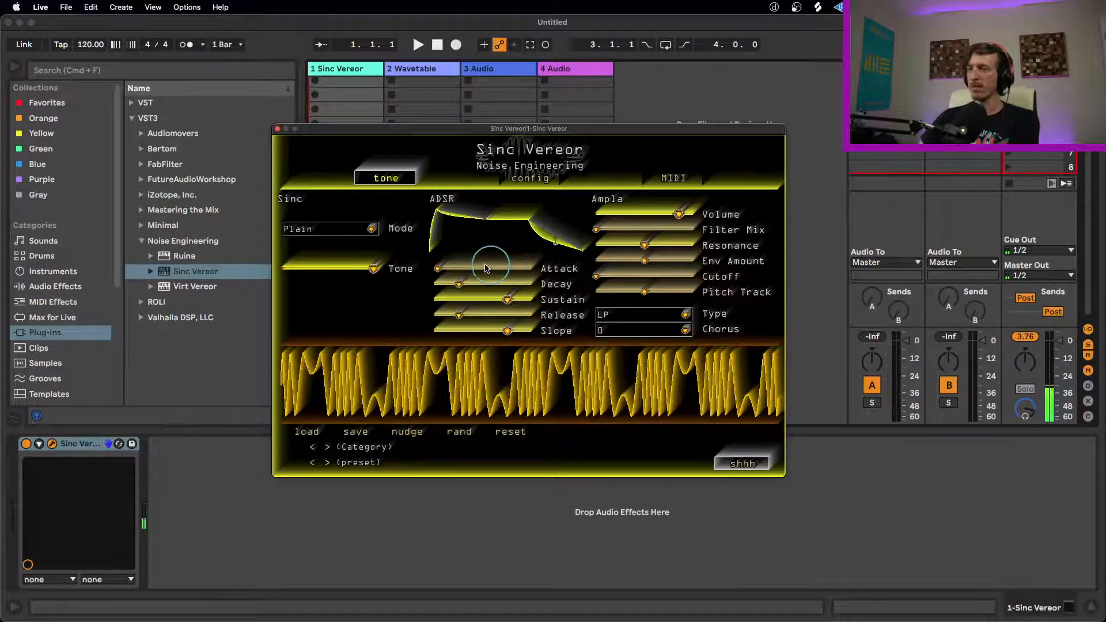
pyautogui.moveTo(373, 271); pyautogui.dragTo(254, 274)
# Step: Switch the oscillator Mode to Noise and sweep Tone up and back down to near its minimum
pyautogui.click(364, 233)
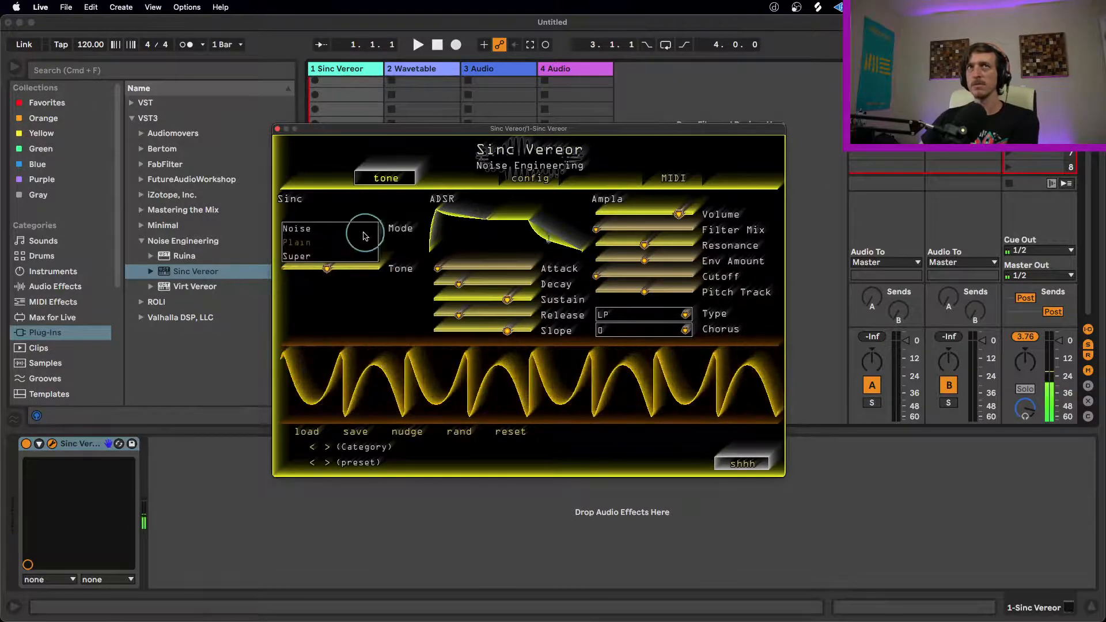
pyautogui.click(298, 230)
pyautogui.moveTo(326, 272); pyautogui.dragTo(223, 271)
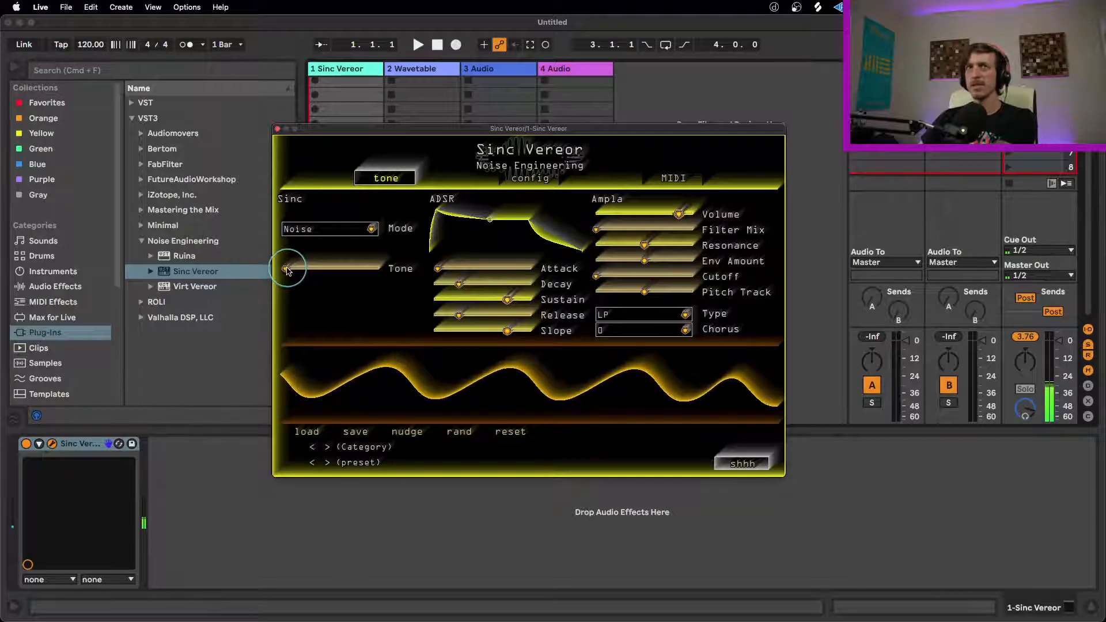
pyautogui.moveTo(290, 271); pyautogui.dragTo(383, 271)
pyautogui.moveTo(316, 270); pyautogui.dragTo(242, 271)
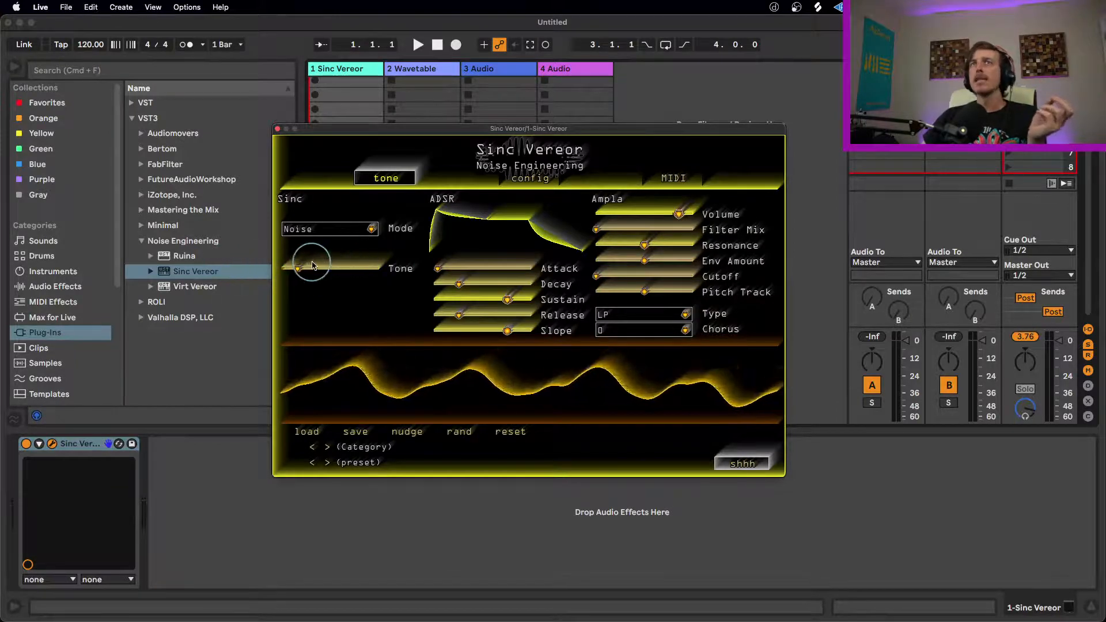
pyautogui.moveTo(308, 272); pyautogui.dragTo(265, 270)
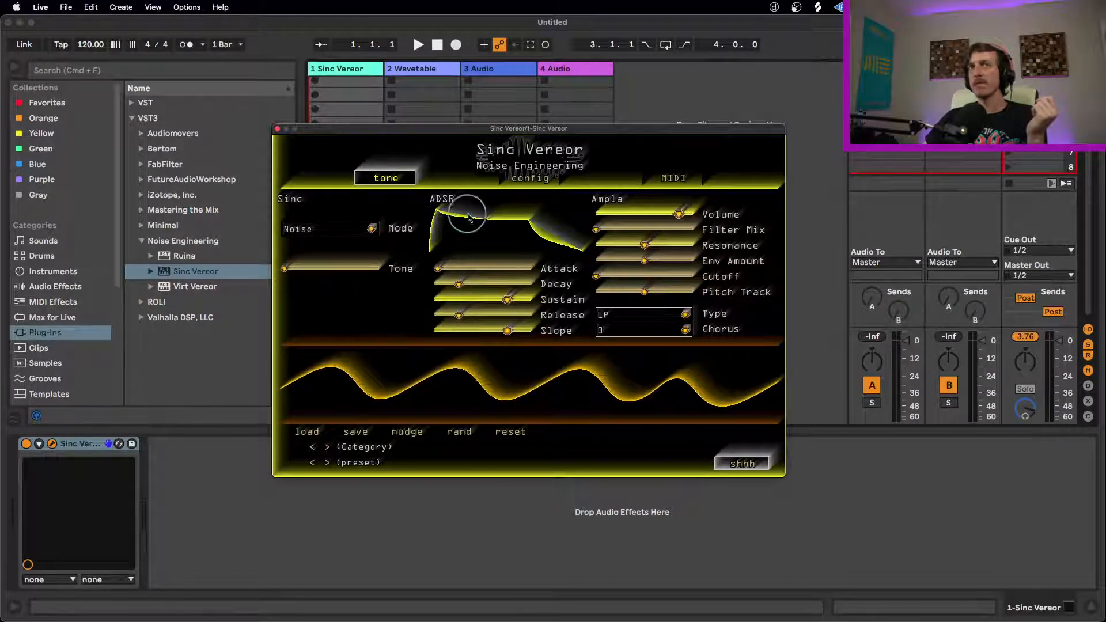
# Step: Slightly lengthen the envelope's Decay and set the oscillator to Super mode with Tone about a third of the way up
pyautogui.moveTo(461, 282)
pyautogui.mouseDown()
pyautogui.moveTo(475, 282)
pyautogui.moveTo(418, 286)
pyautogui.moveTo(468, 280)
pyautogui.mouseUp()
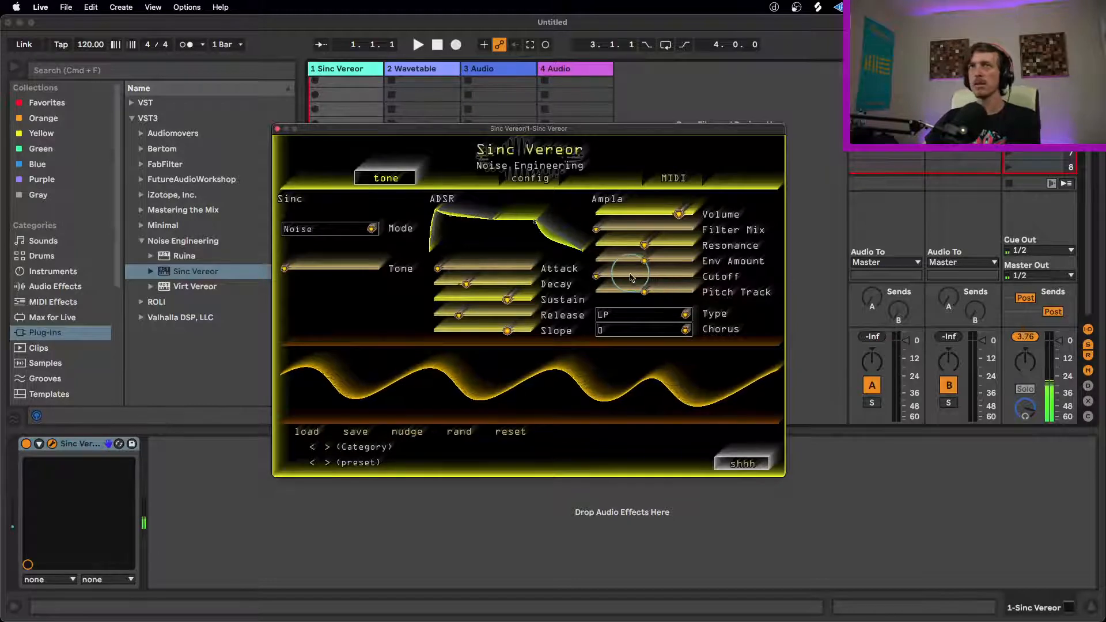
pyautogui.click(334, 230)
pyautogui.click(322, 252)
pyautogui.moveTo(305, 271); pyautogui.dragTo(362, 264)
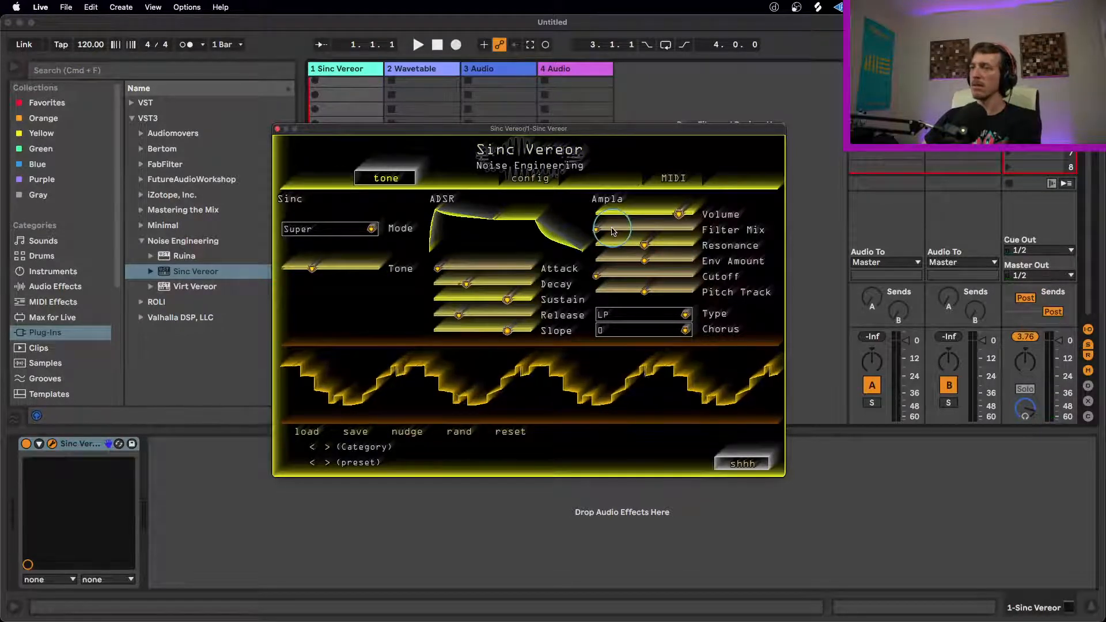
# Step: Shape the Ampla filter with Filter Mix near maximum, Resonance and Env Amount raised to about 70 percent, and Cutoff at about 15 percent
pyautogui.moveTo(610, 231); pyautogui.dragTo(829, 228)
pyautogui.moveTo(609, 283); pyautogui.dragTo(797, 265)
pyautogui.moveTo(640, 244); pyautogui.dragTo(699, 264)
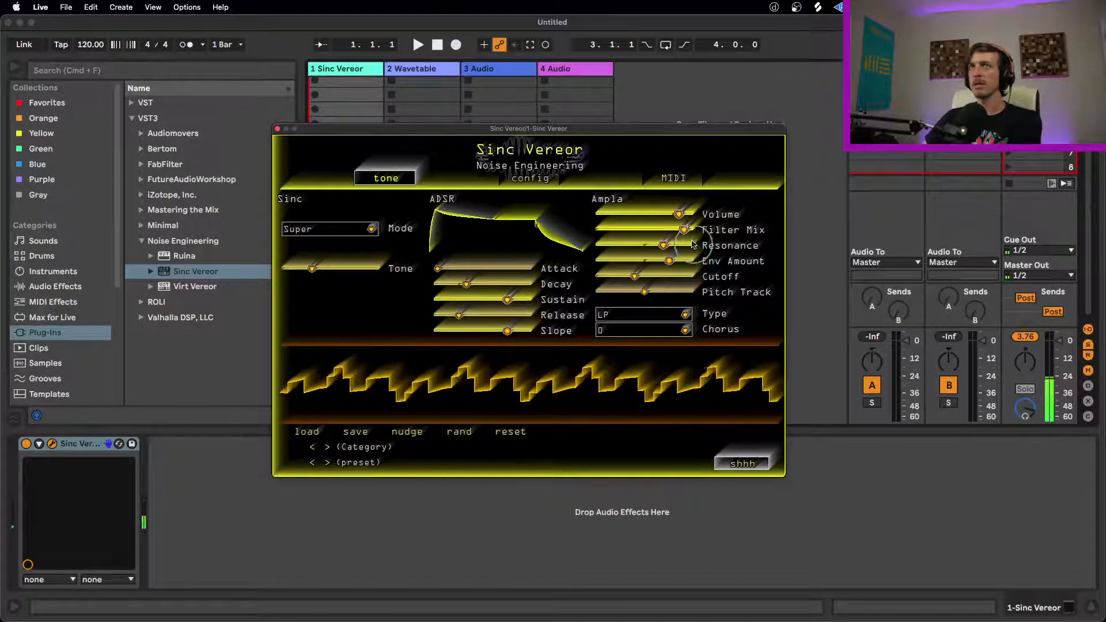
pyautogui.moveTo(634, 275); pyautogui.dragTo(576, 274)
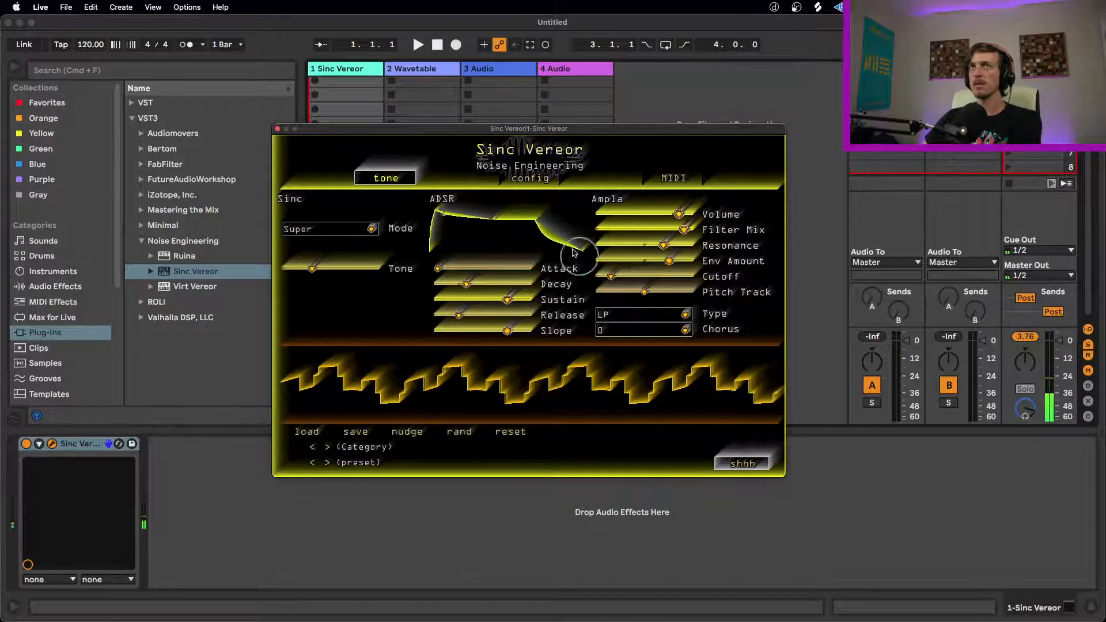
# Step: Shorten the envelope's Decay slightly and raise the Ampla Cutoff to about two thirds
pyautogui.moveTo(465, 284); pyautogui.dragTo(450, 283)
pyautogui.moveTo(625, 276); pyautogui.dragTo(730, 270)
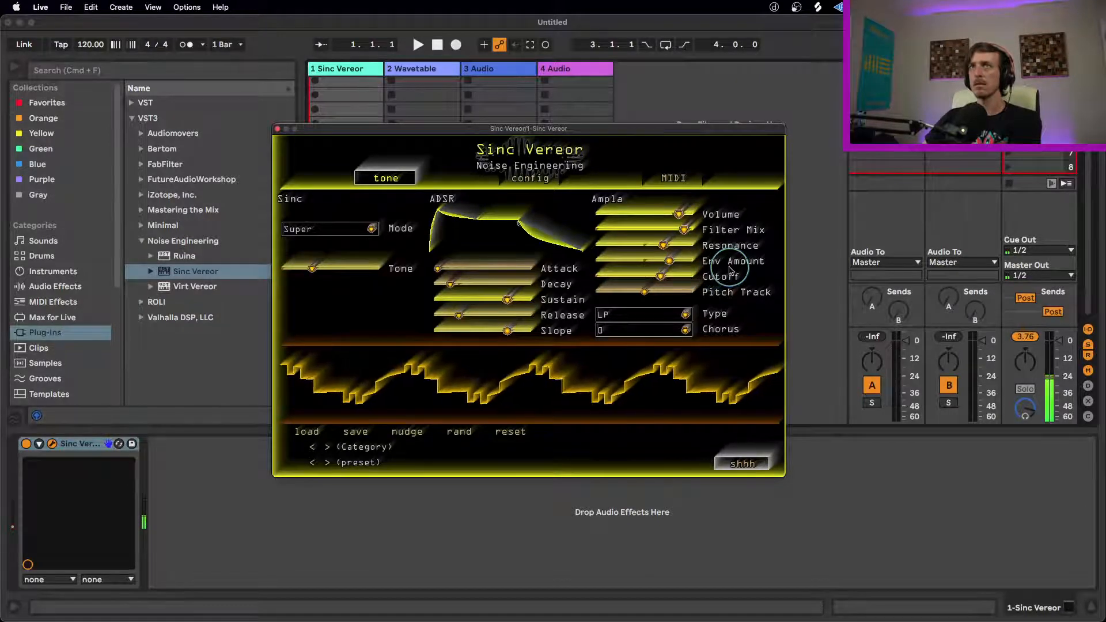
# Step: Look through the available filter Type and Chorus options, keeping Type on LP and Chorus on 0
pyautogui.click(663, 314)
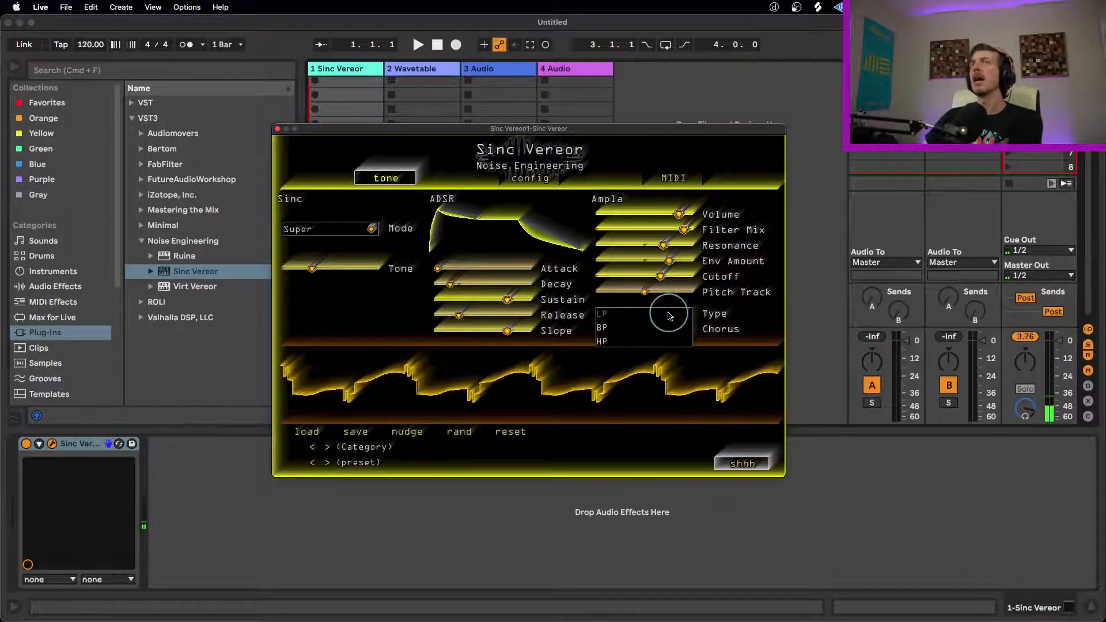
pyautogui.click(703, 319)
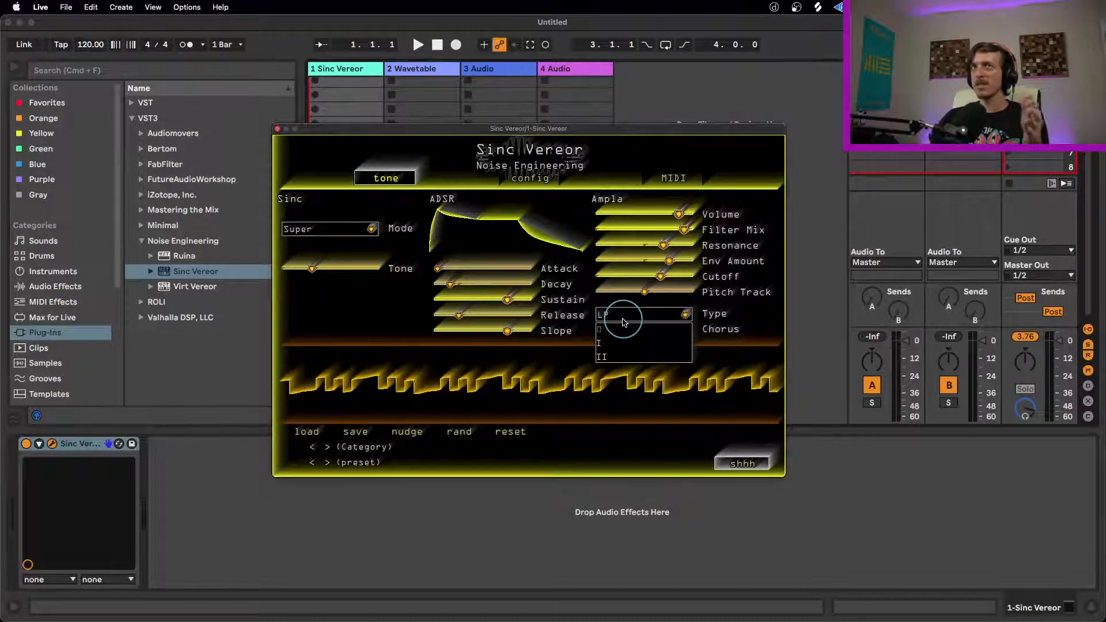
pyautogui.click(547, 277)
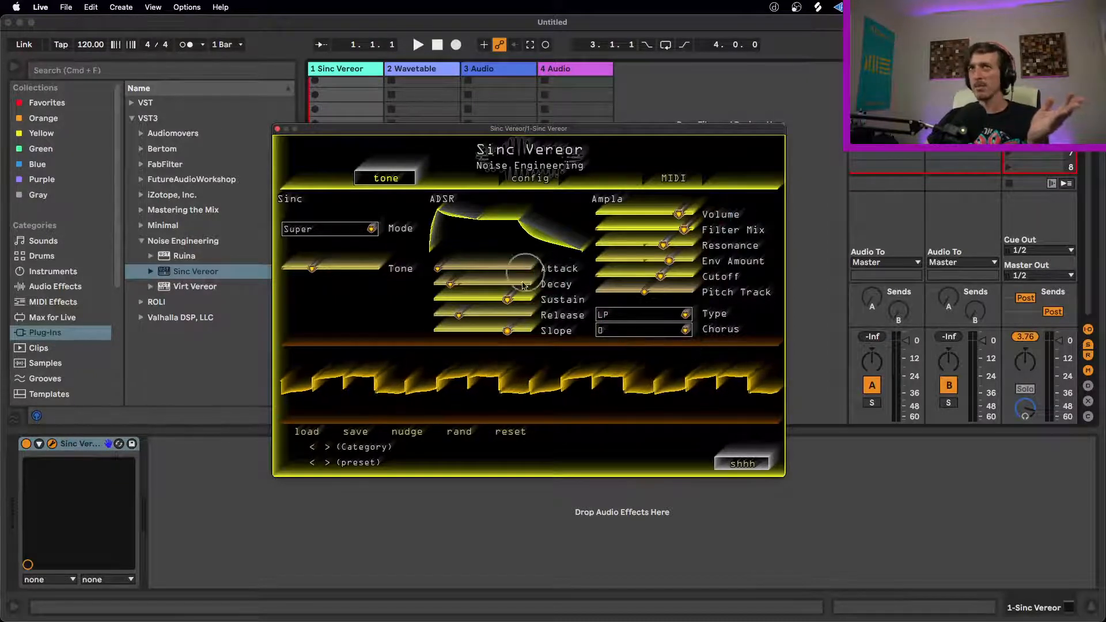
# Step: Audition Chorus I and II with Filter Mix lowered to zero, finishing with Tone about a third of the way up
pyautogui.moveTo(311, 268)
pyautogui.mouseDown()
pyautogui.moveTo(342, 270)
pyautogui.moveTo(327, 270)
pyautogui.mouseUp()
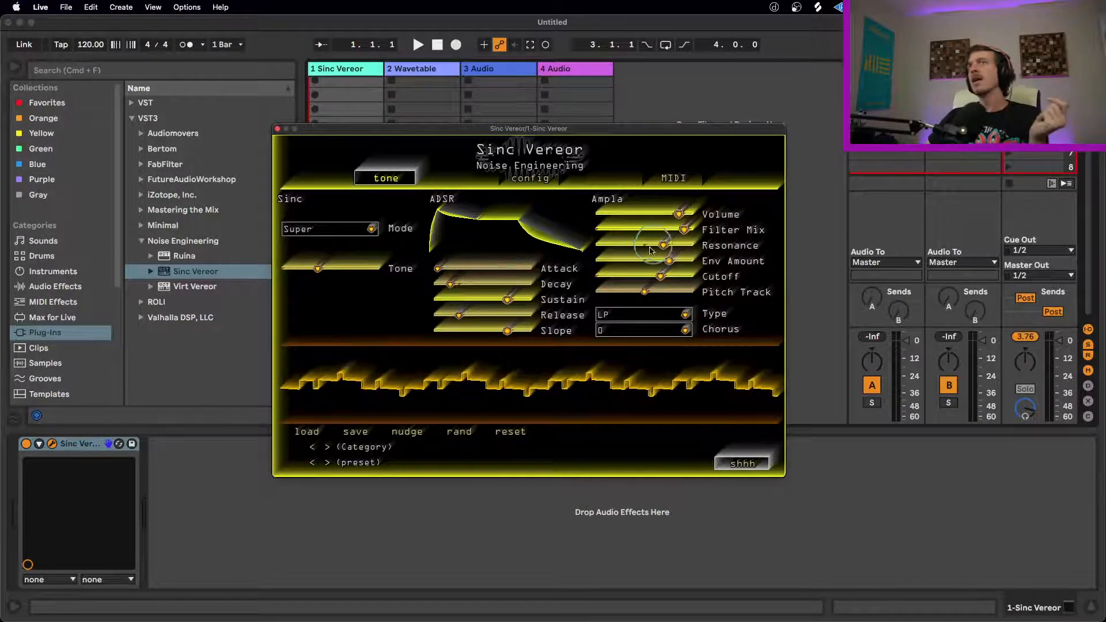
pyautogui.click(687, 331)
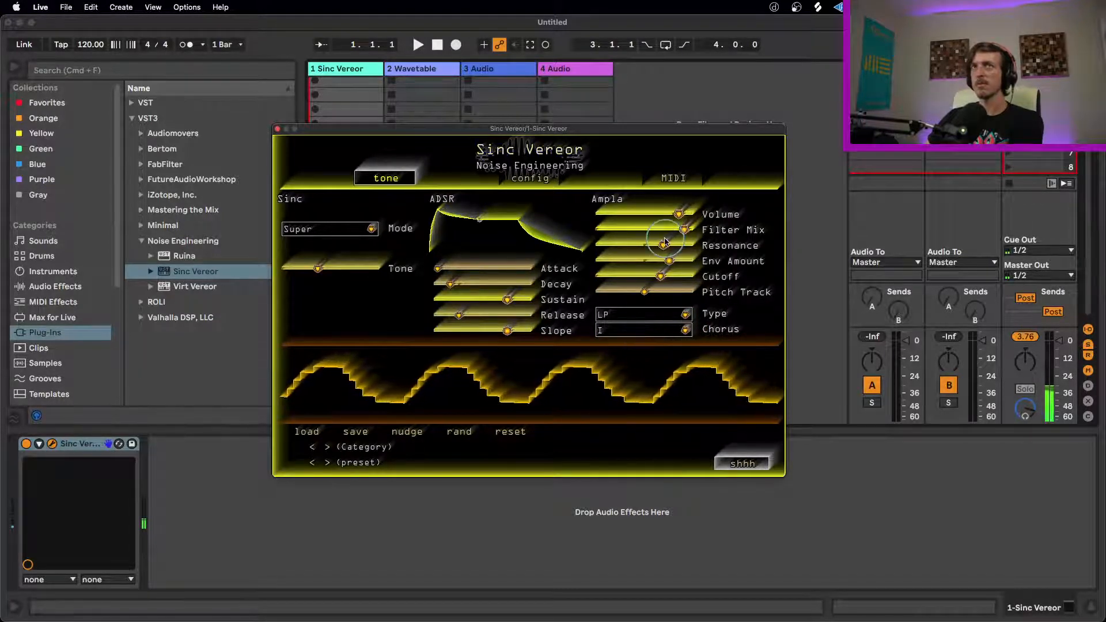
pyautogui.moveTo(683, 230); pyautogui.dragTo(432, 231)
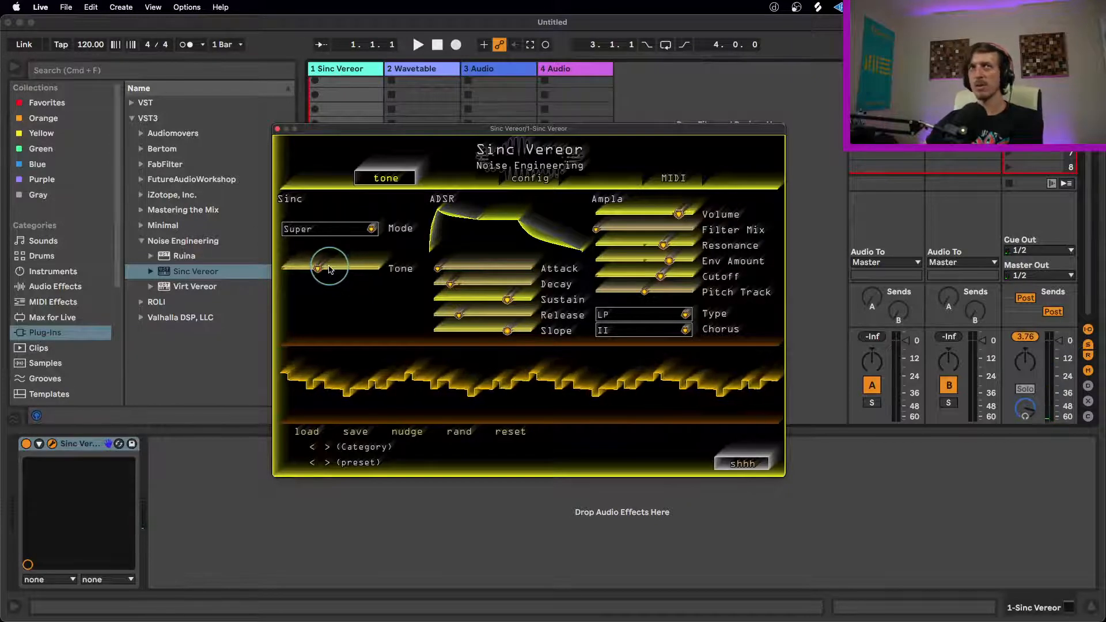
pyautogui.moveTo(324, 272)
pyautogui.mouseDown()
pyautogui.moveTo(314, 270)
pyautogui.moveTo(369, 274)
pyautogui.moveTo(469, 253)
pyautogui.moveTo(434, 268)
pyautogui.moveTo(270, 277)
pyautogui.moveTo(312, 276)
pyautogui.mouseUp()
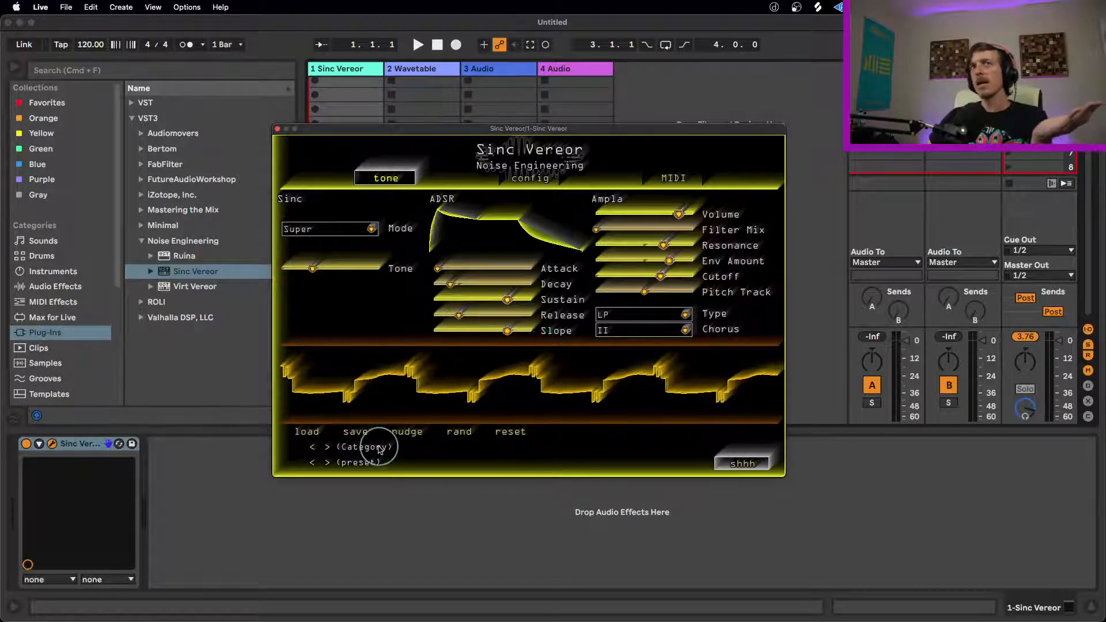
# Step: Nudge the current patch's parameters repeatedly to audition small variations of the sound
pyautogui.click(409, 434)
pyautogui.click(409, 435)
pyautogui.click(409, 435)
pyautogui.click(410, 435)
pyautogui.click(409, 435)
pyautogui.click(407, 431)
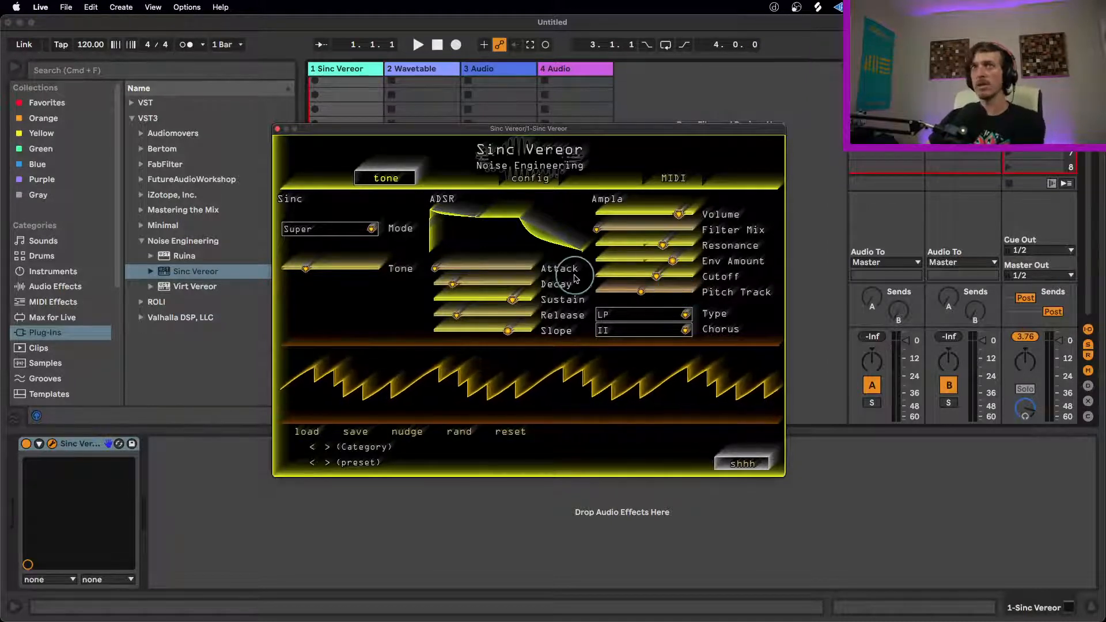
# Step: Randomize the whole patch several times to audition different sounds
pyautogui.click(460, 432)
pyautogui.click(460, 431)
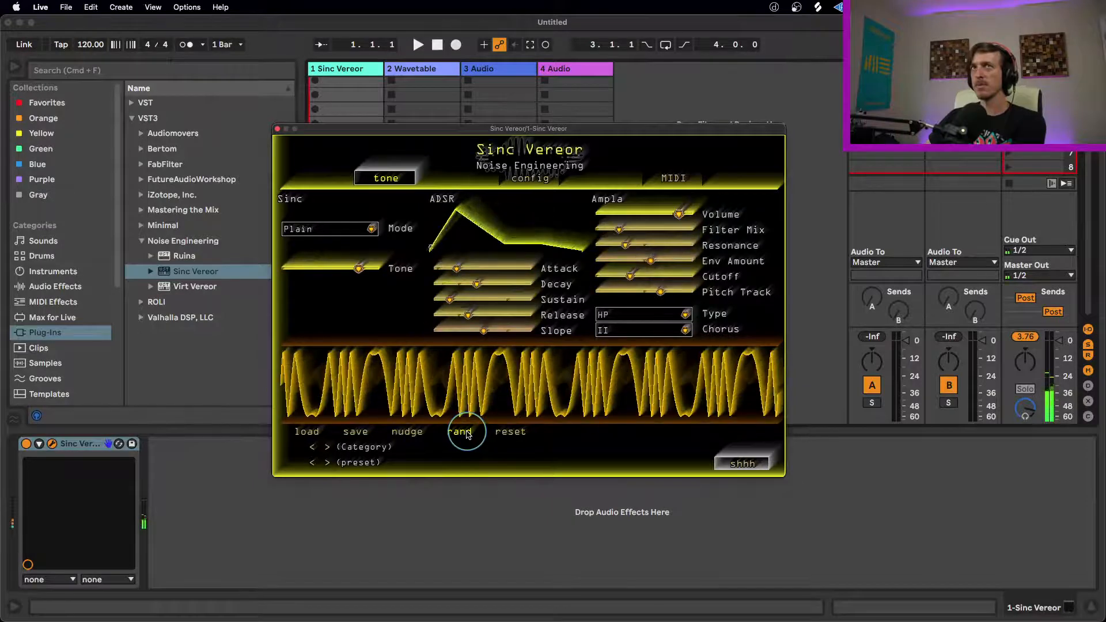
pyautogui.click(467, 433)
pyautogui.click(466, 433)
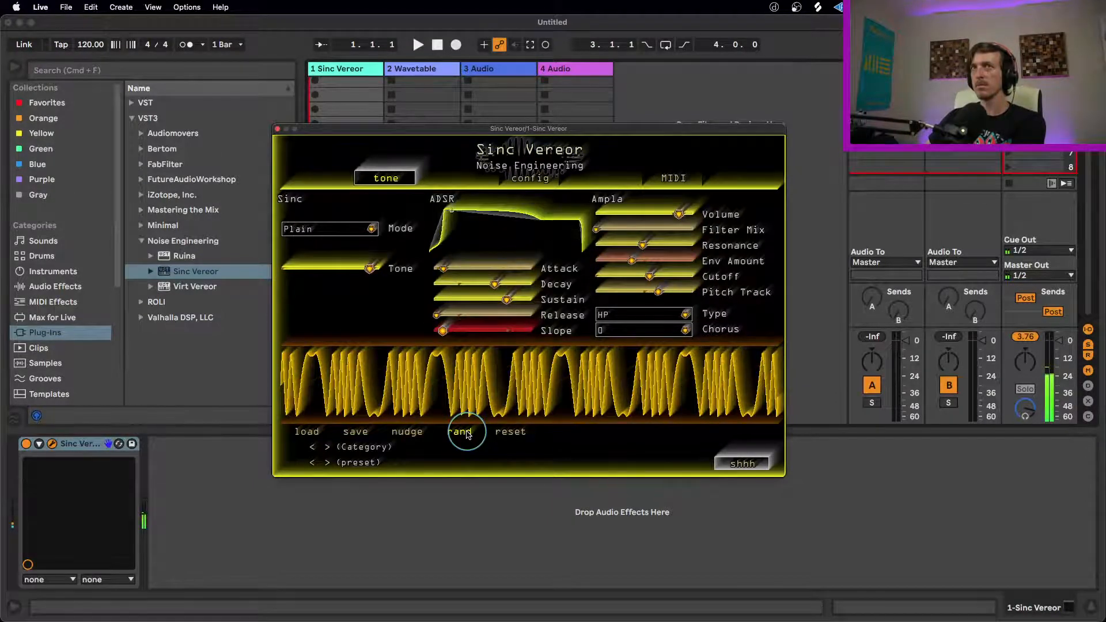
pyautogui.click(466, 433)
pyautogui.click(467, 433)
pyautogui.click(467, 433)
pyautogui.click(467, 433)
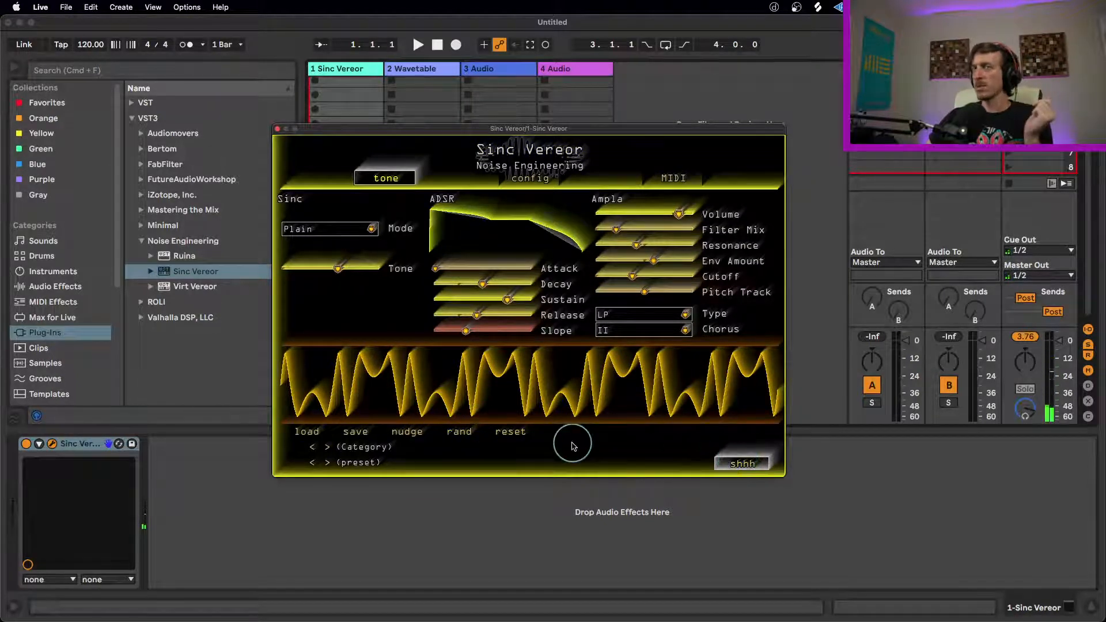
# Step: Browse the factory presets from the Basic category to Future and load the as_confed_set preset
pyautogui.click(328, 447)
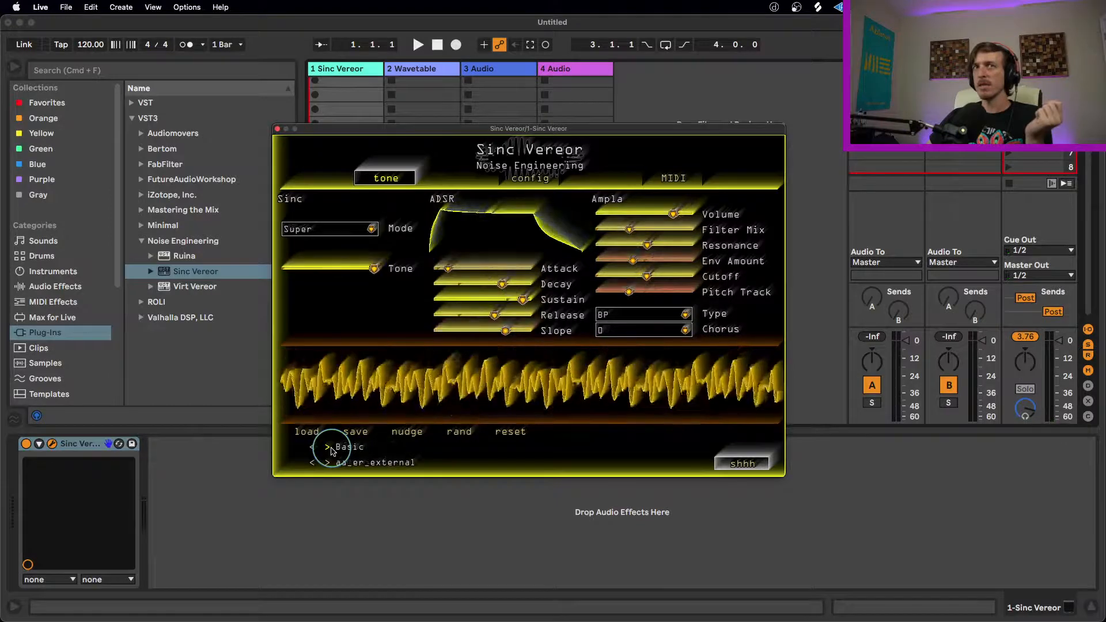
pyautogui.click(328, 463)
pyautogui.click(328, 468)
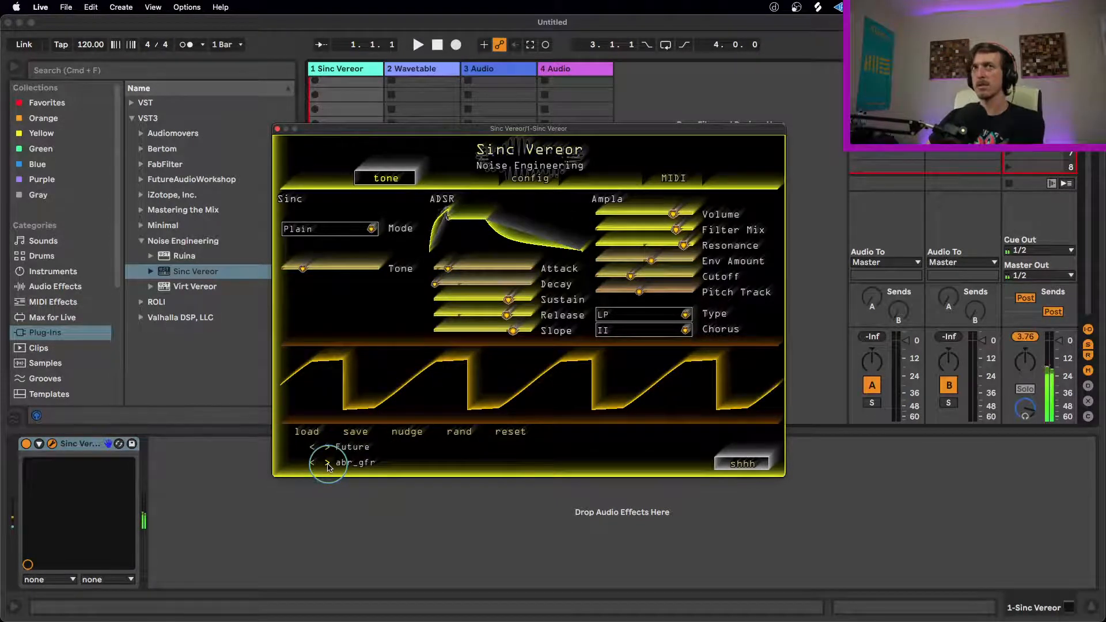
pyautogui.click(328, 468)
pyautogui.click(328, 468)
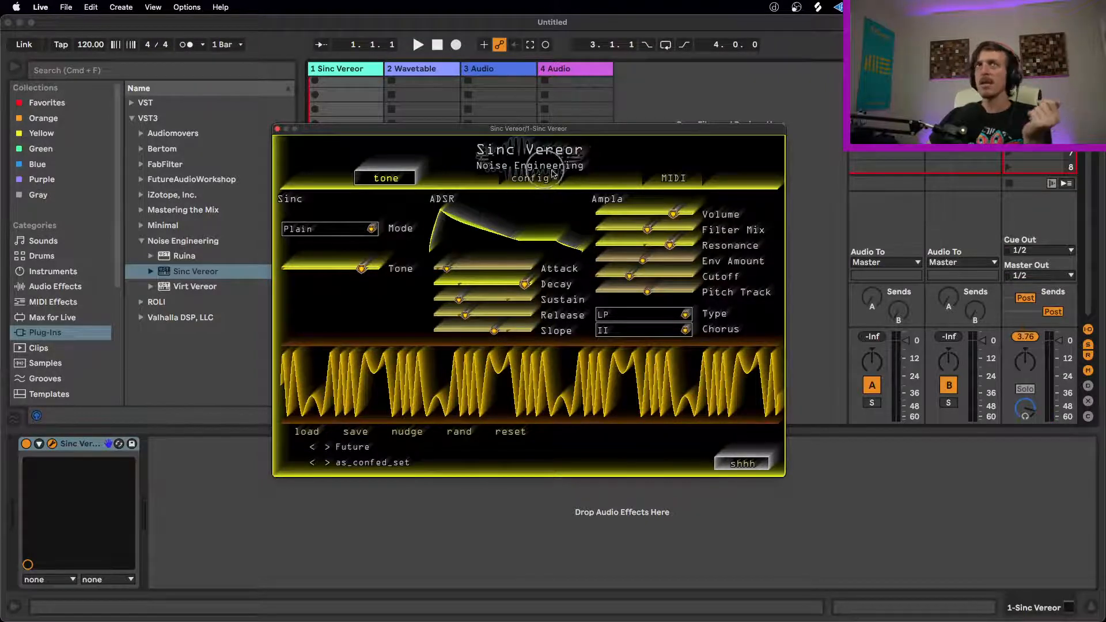
# Step: Set the plug-in's graphics Hue to about the middle of its range for a green colour scheme
pyautogui.click(528, 183)
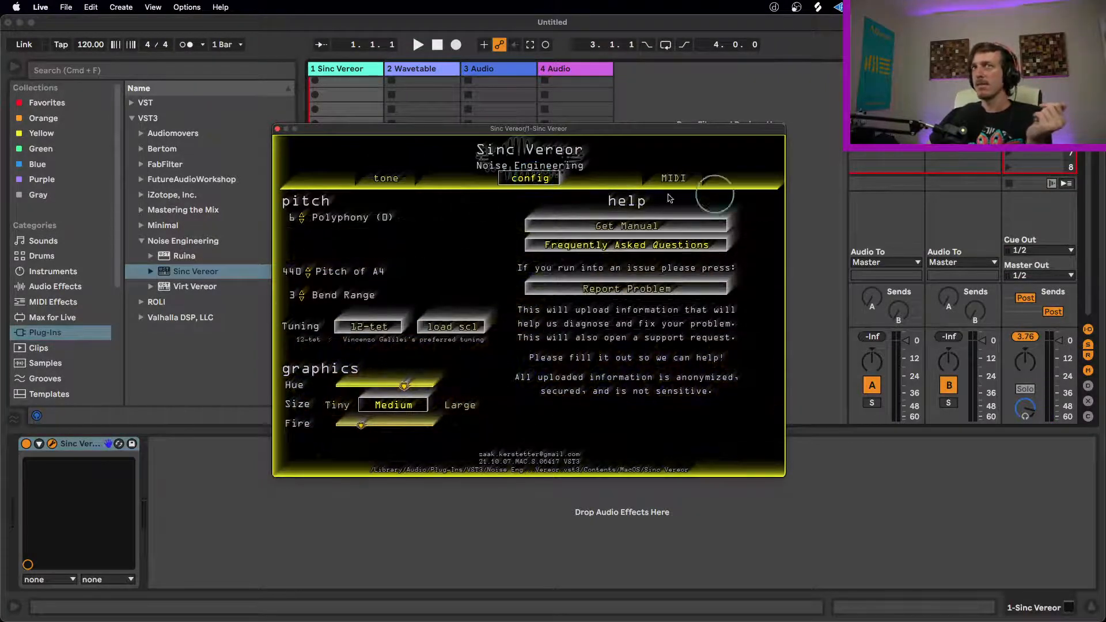
pyautogui.moveTo(404, 384); pyautogui.dragTo(348, 393)
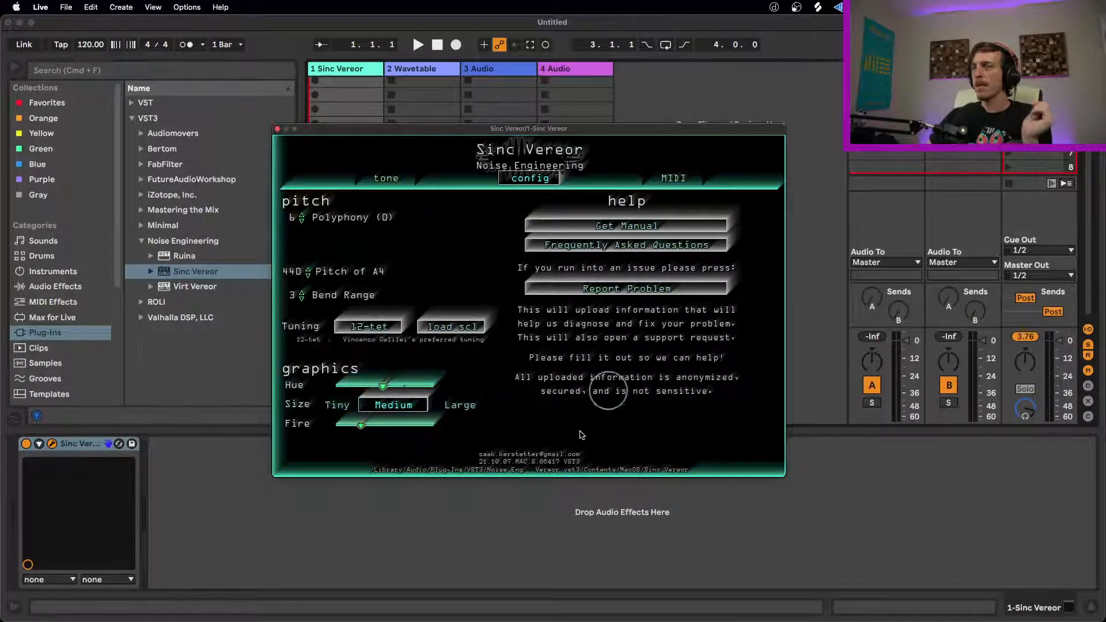
# Step: Review the MIDI CC assignments, return to the tone page and close the plug-in window
pyautogui.click(688, 174)
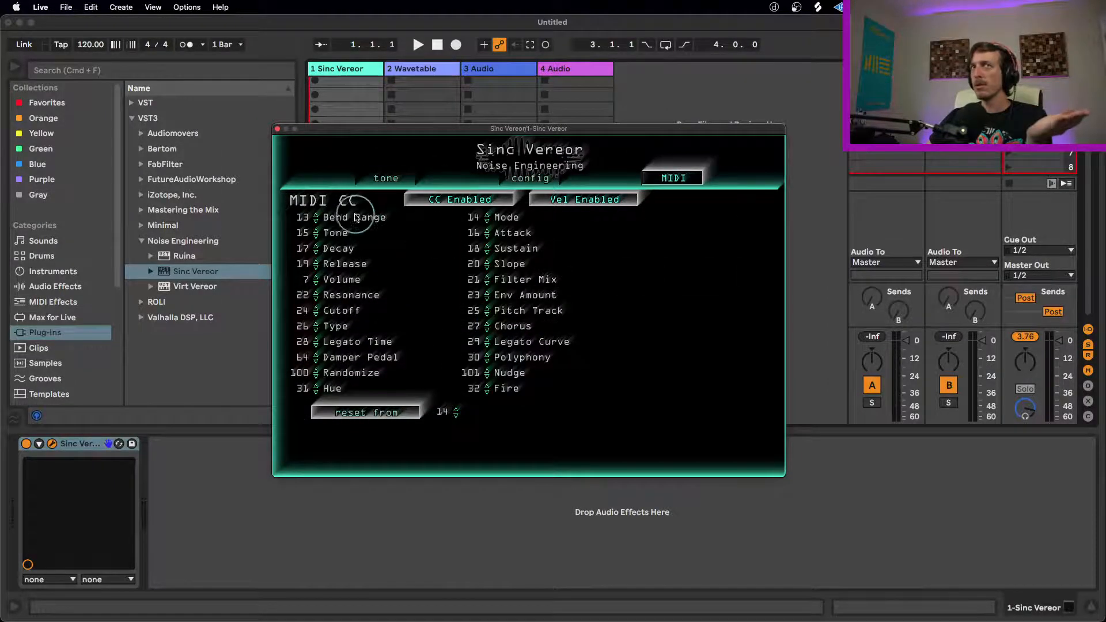
pyautogui.click(376, 184)
pyautogui.click(277, 128)
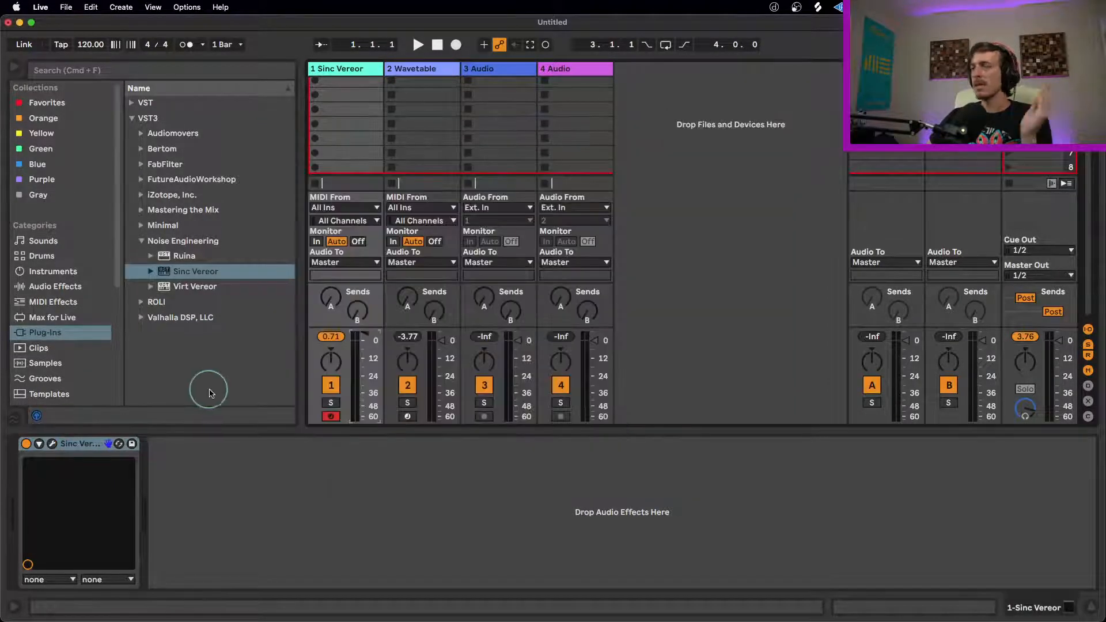
# Step: Unfold the Sinc Vereor device's parameters and add an LFO from the Audio Effects after it
pyautogui.click(55, 445)
pyautogui.click(39, 444)
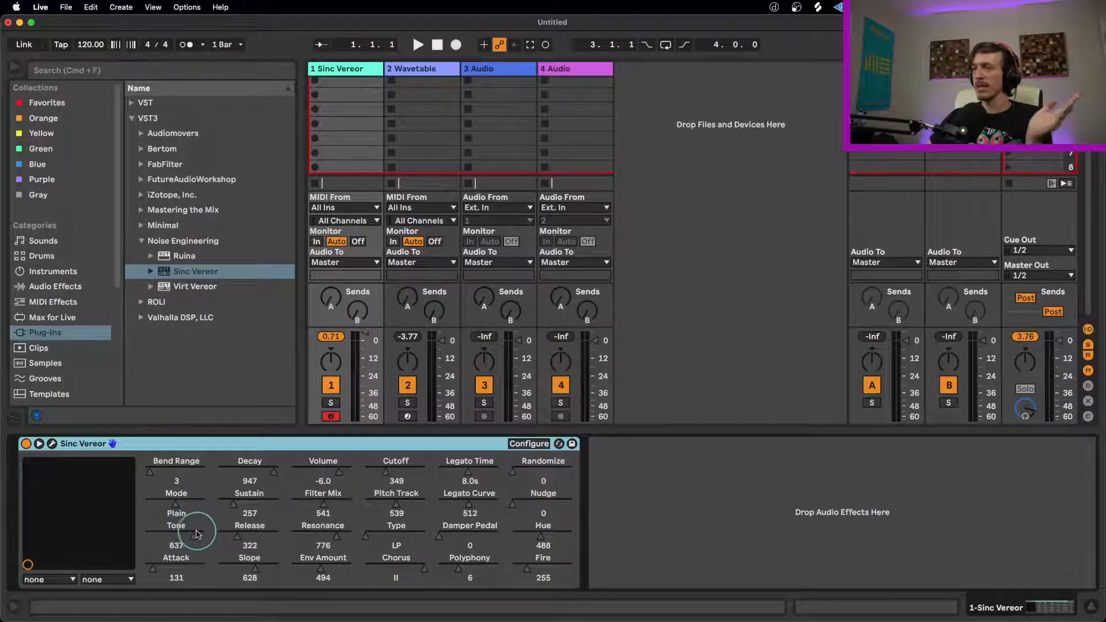
pyautogui.click(53, 302)
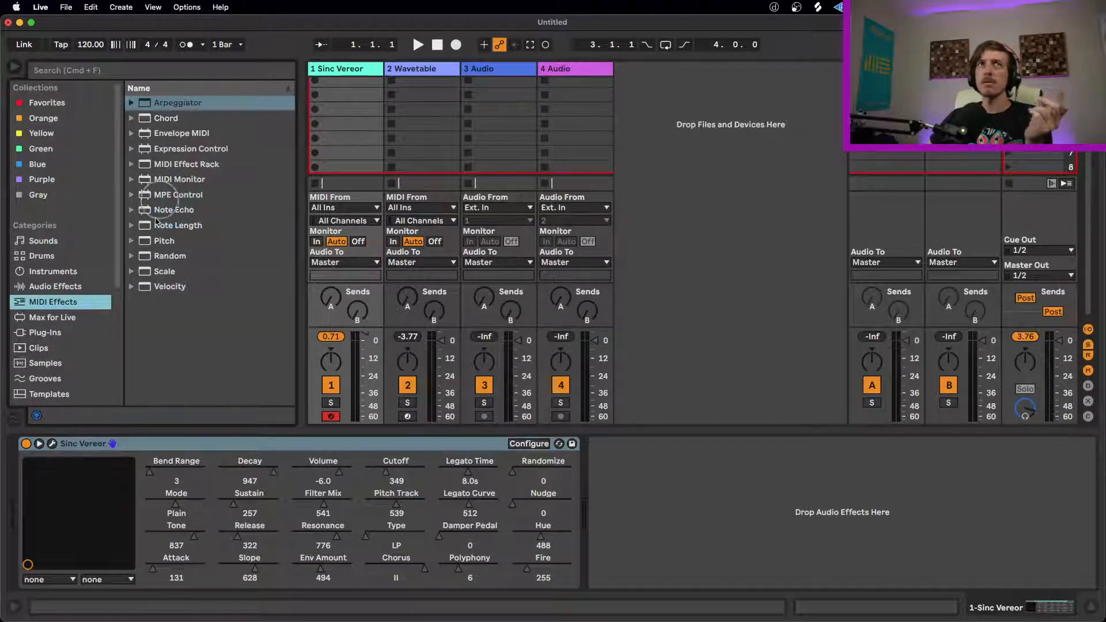
pyautogui.click(43, 288)
pyautogui.scroll(-4, 181, 296)
pyautogui.moveTo(181, 290); pyautogui.dragTo(660, 539)
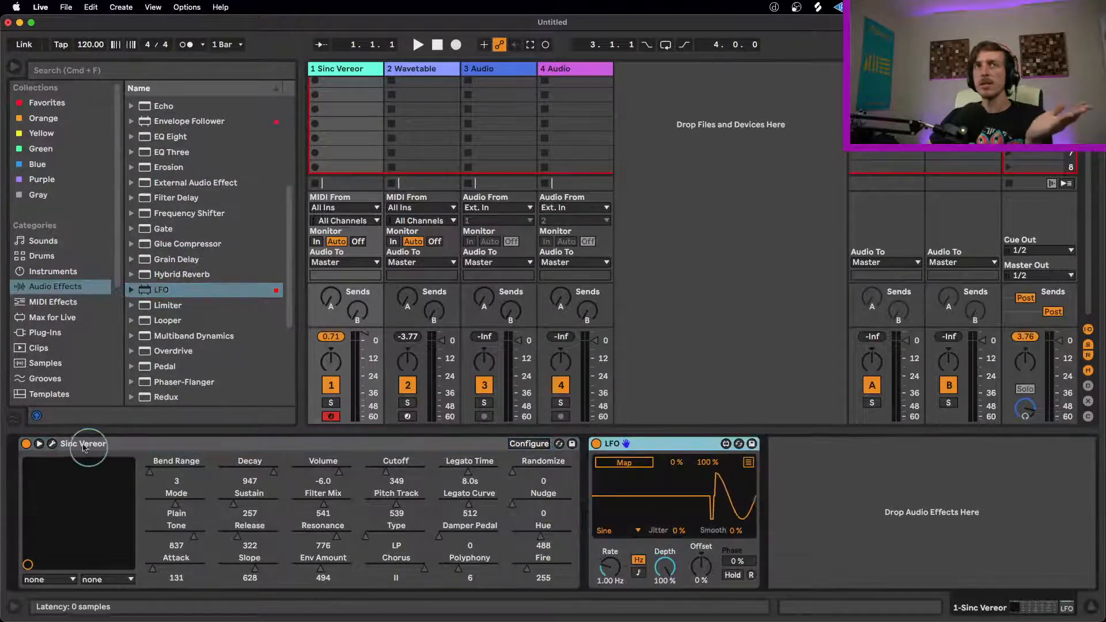
# Step: Reopen the Sinc Vereor window clear of the device chain and map the LFO to its Tone parameter
pyautogui.click(51, 443)
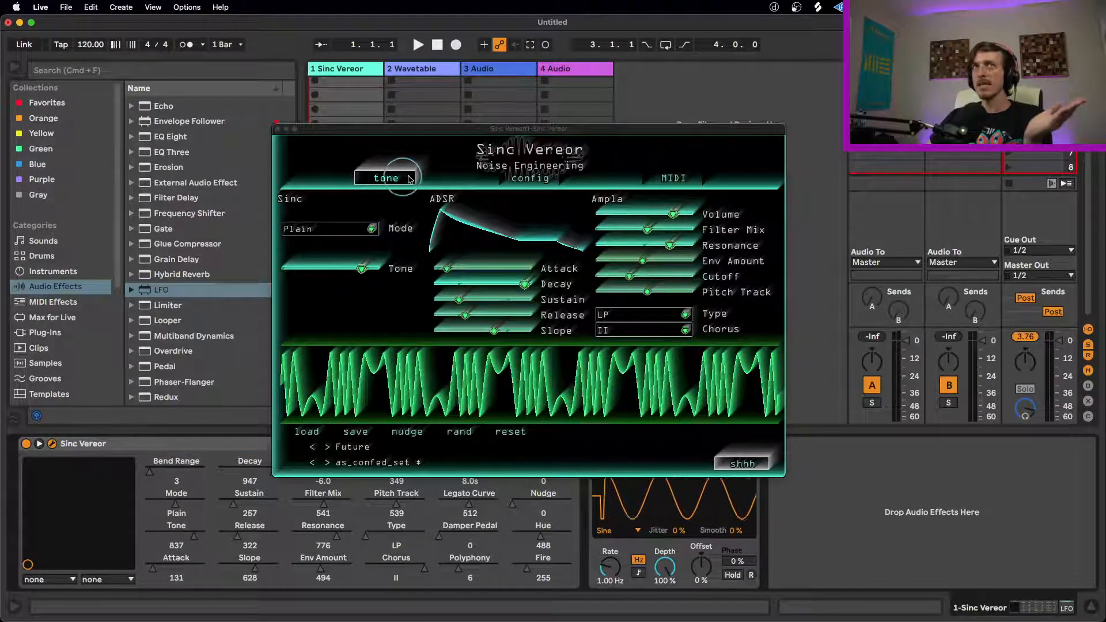
pyautogui.moveTo(544, 129); pyautogui.dragTo(450, 83)
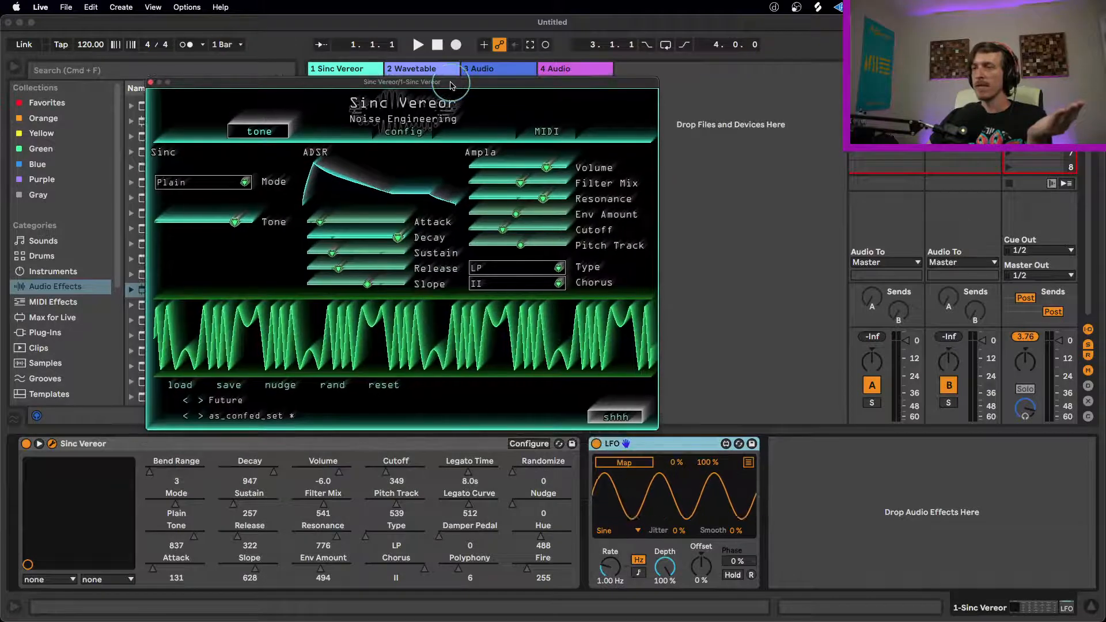
pyautogui.click(624, 462)
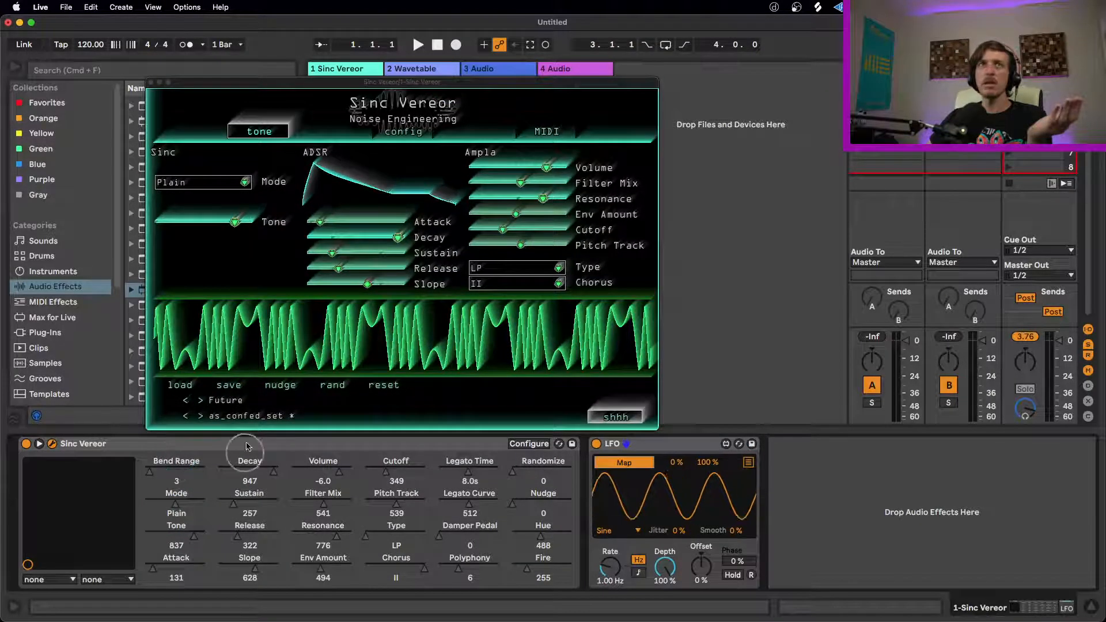
pyautogui.click(194, 536)
pyautogui.click(634, 464)
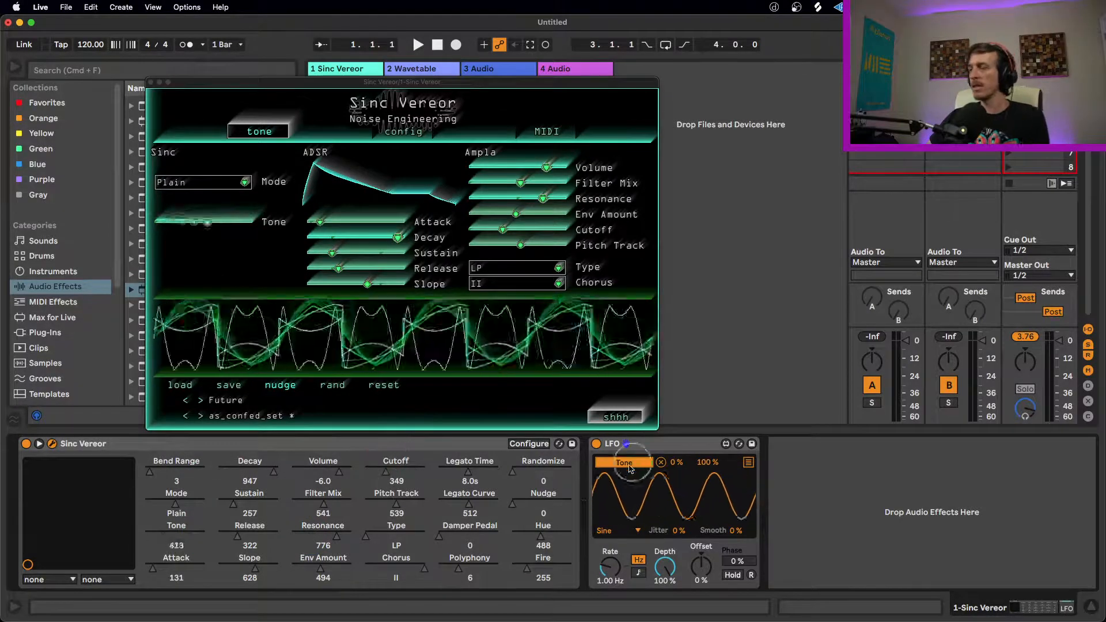
# Step: Set the LFO's Depth to 21.3%, its Rate to 0.28 Hz and the Tone mapping's maximum to 61%
pyautogui.moveTo(665, 568); pyautogui.dragTo(662, 610)
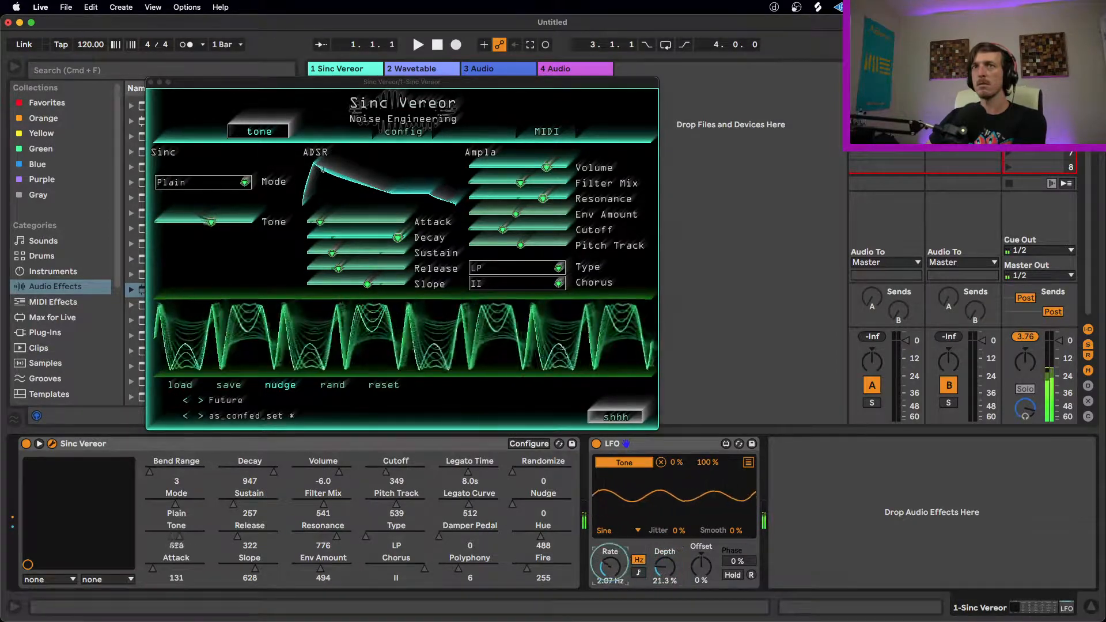
pyautogui.moveTo(610, 567); pyautogui.dragTo(610, 585)
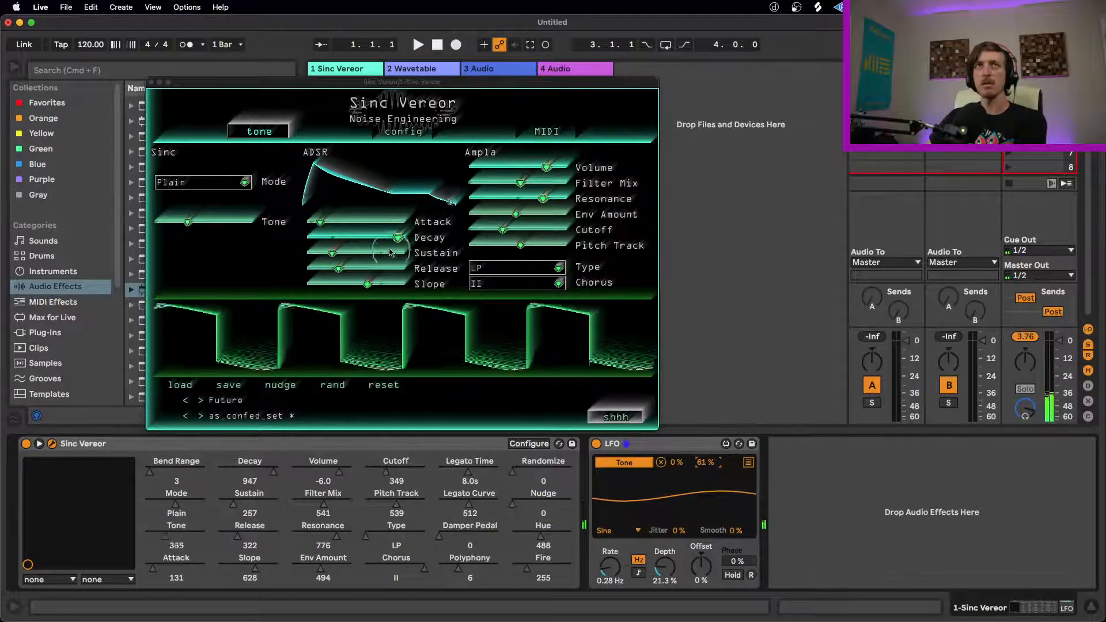
# Step: Shorten the synth envelope, setting Release to 276 and Decay to 448
pyautogui.moveTo(338, 268); pyautogui.dragTo(328, 270)
pyautogui.moveTo(401, 237); pyautogui.dragTo(314, 242)
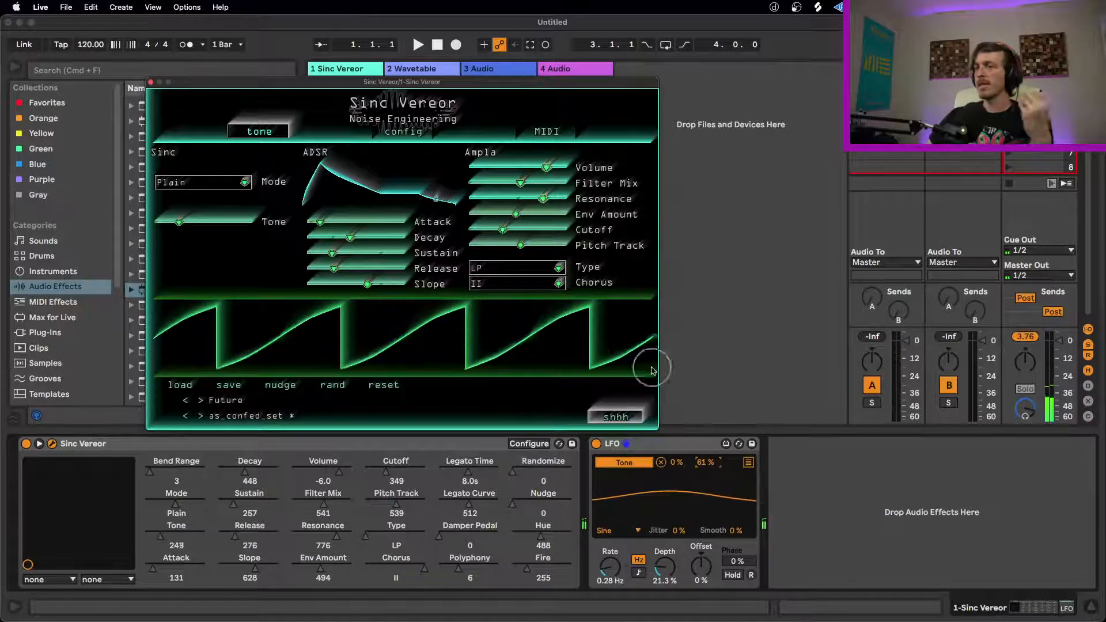
pyautogui.click(676, 444)
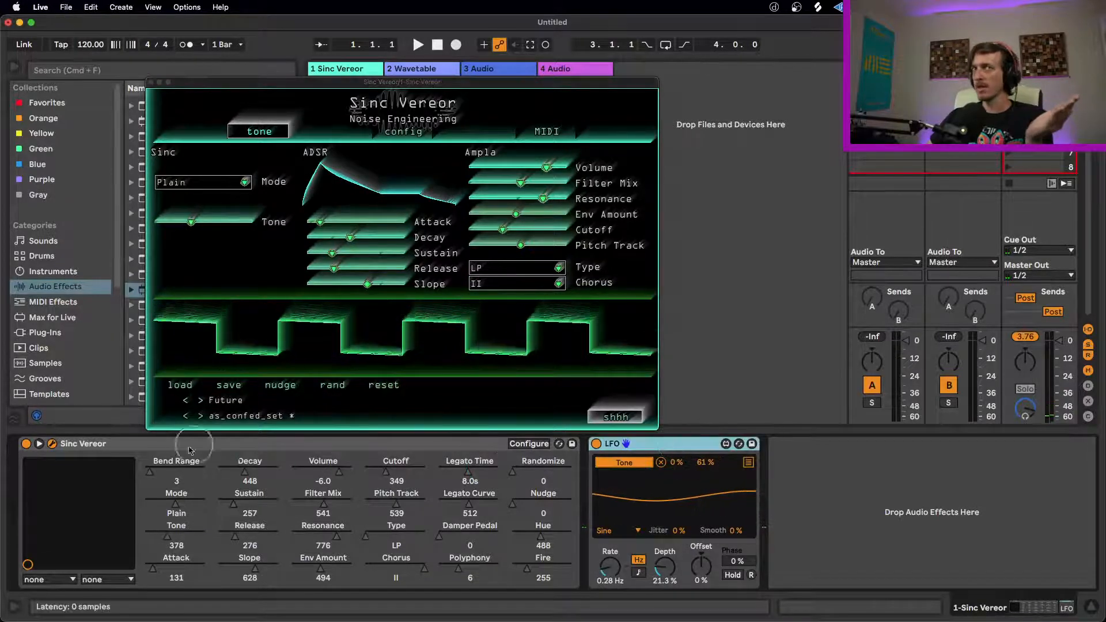
pyautogui.click(250, 446)
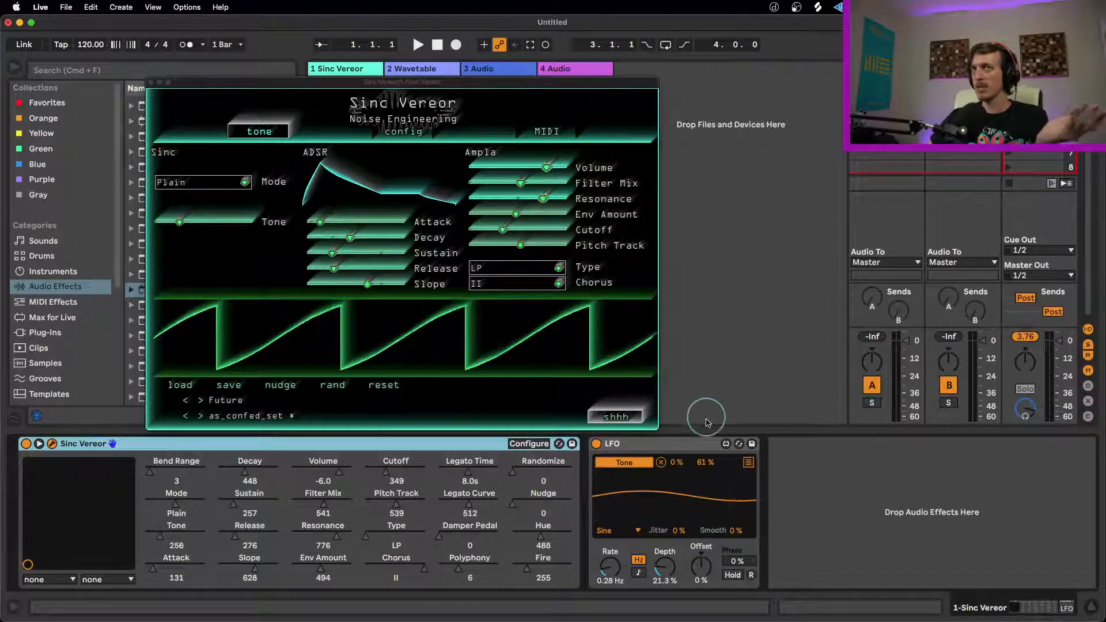
pyautogui.click(662, 444)
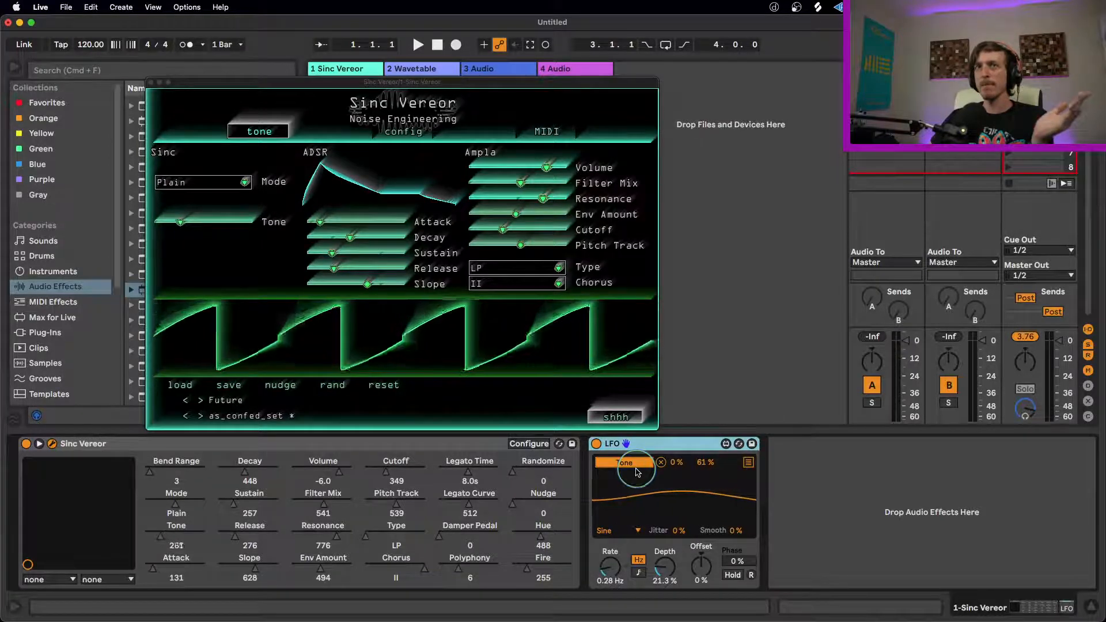
# Step: Sweep the plug-in's Hue by hand and map the LFO's second modulation slot to Hue
pyautogui.moveTo(545, 544); pyautogui.dragTo(555, 545)
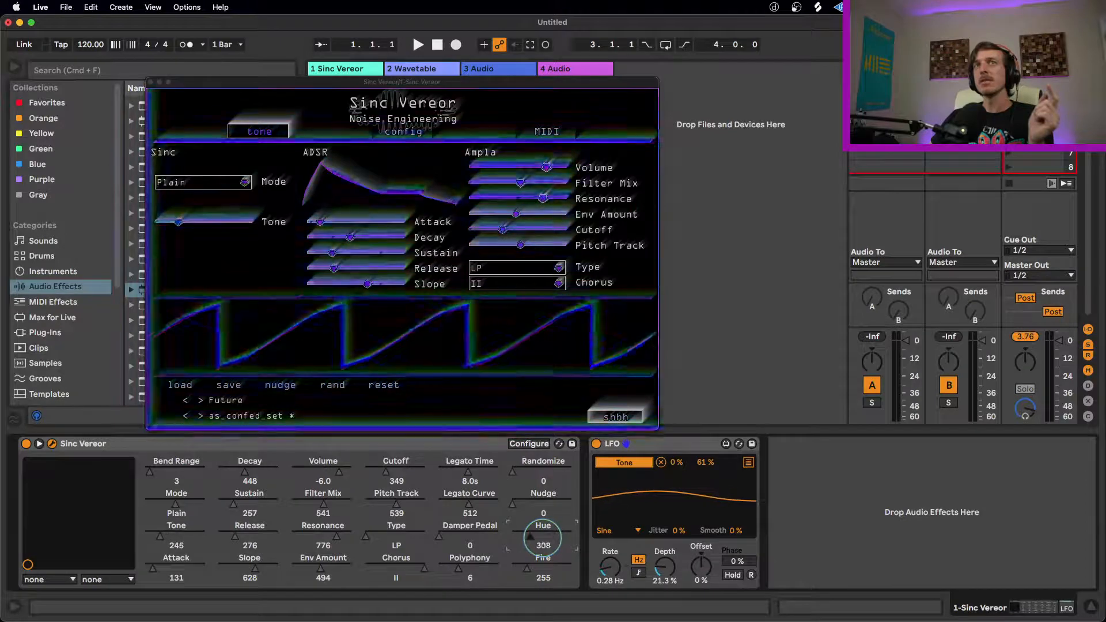
pyautogui.click(748, 462)
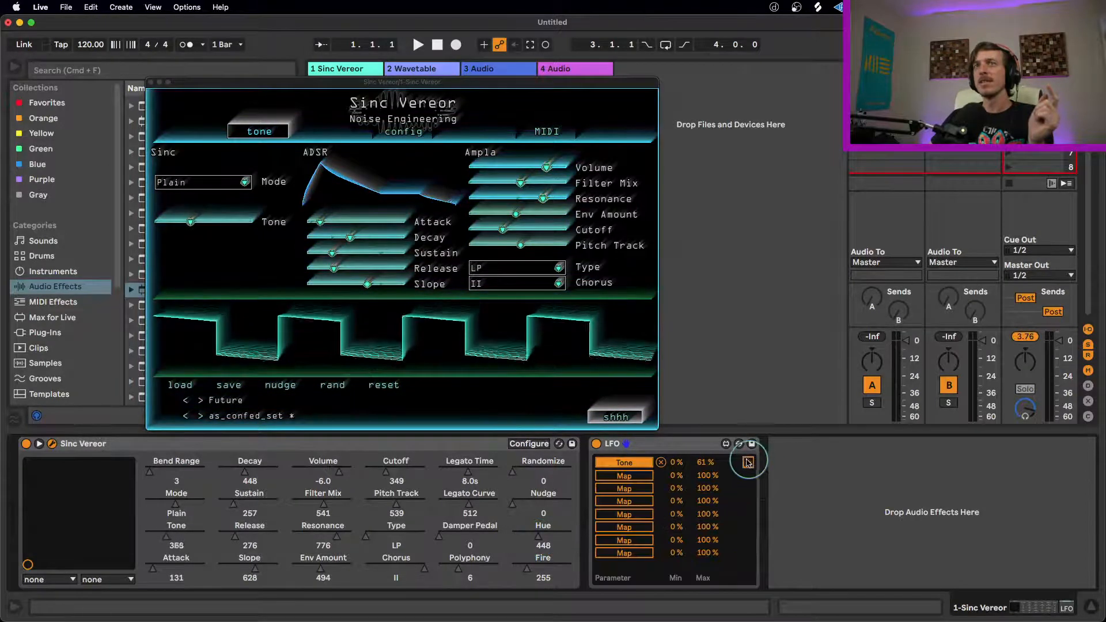
pyautogui.click(619, 477)
pyautogui.click(543, 541)
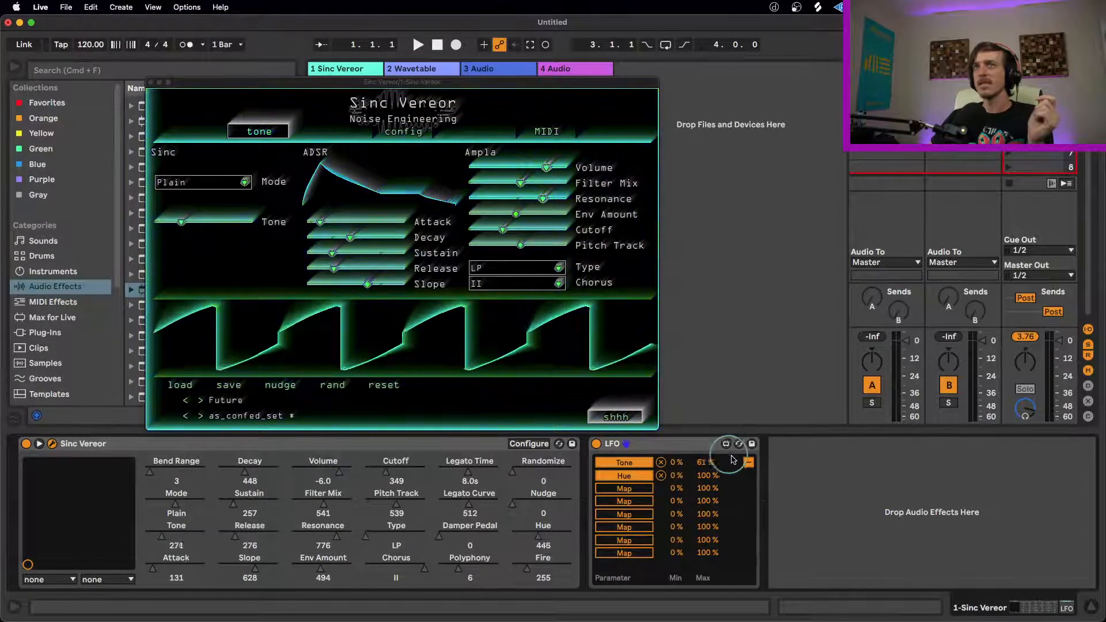
# Step: Collapse the LFO's mapping list to its waveform view, hide Live and close the Finder window showing the Movies folder
pyautogui.click(747, 462)
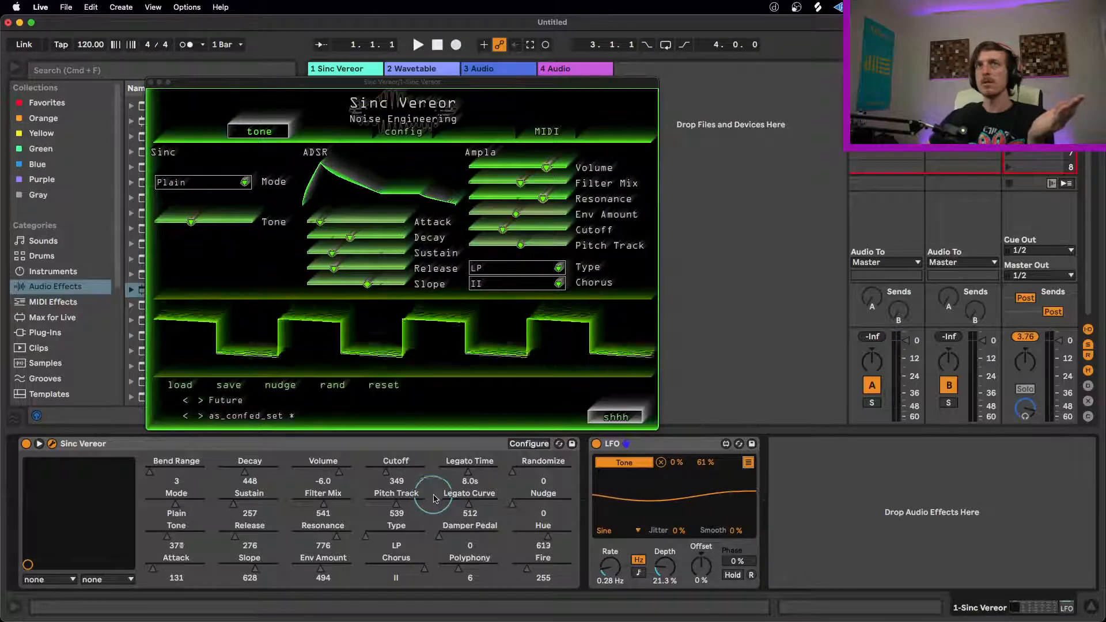
pyautogui.click(339, 448)
pyautogui.press('super+h')
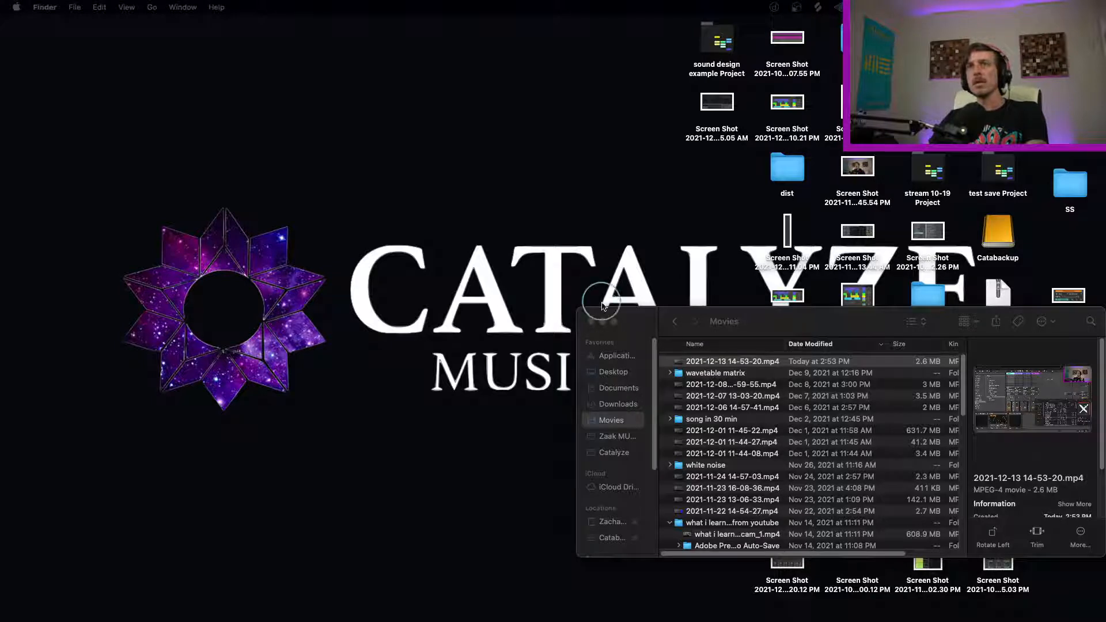
pyautogui.click(590, 321)
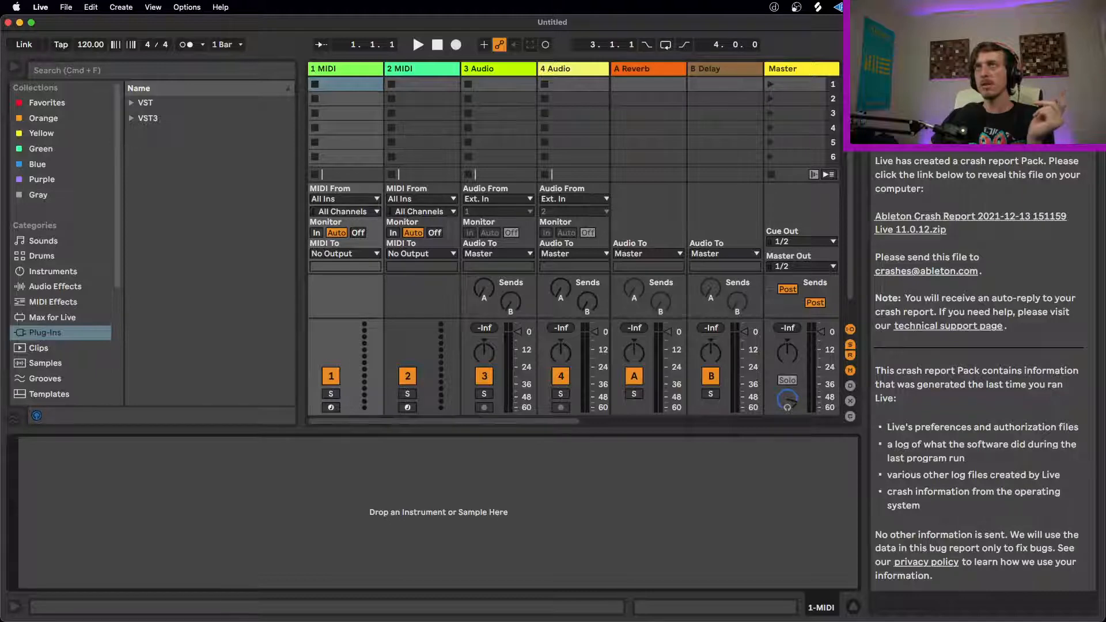
# Step: Close the crash report help view, load Noise Engineering's VST3 Virt Vereor onto the first MIDI track and move its window down
pyautogui.click(1087, 70)
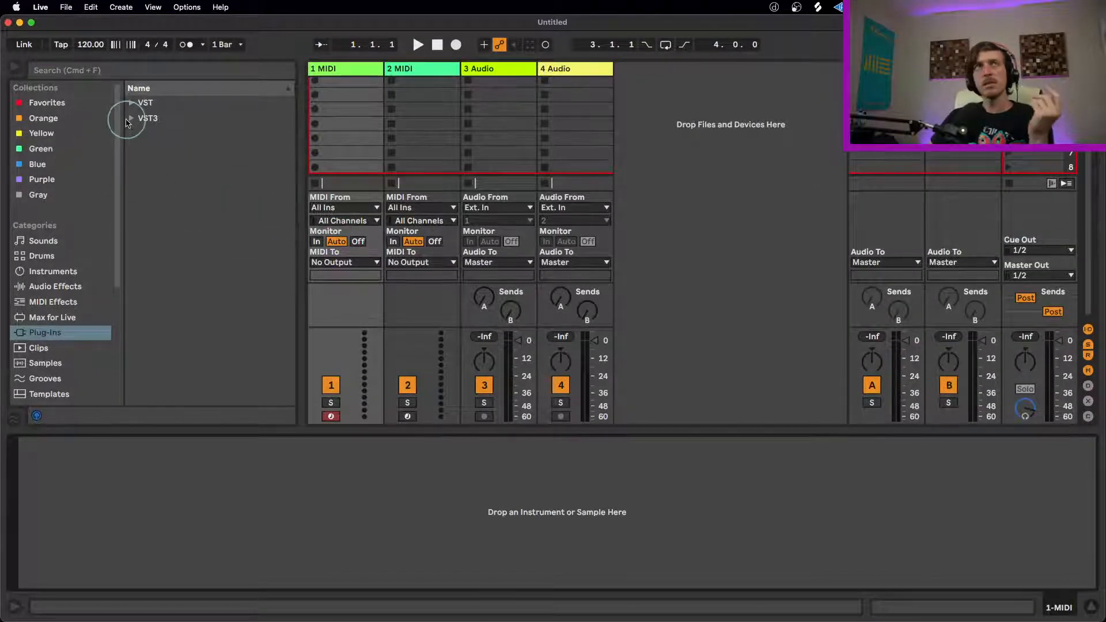
pyautogui.click(131, 118)
pyautogui.click(141, 240)
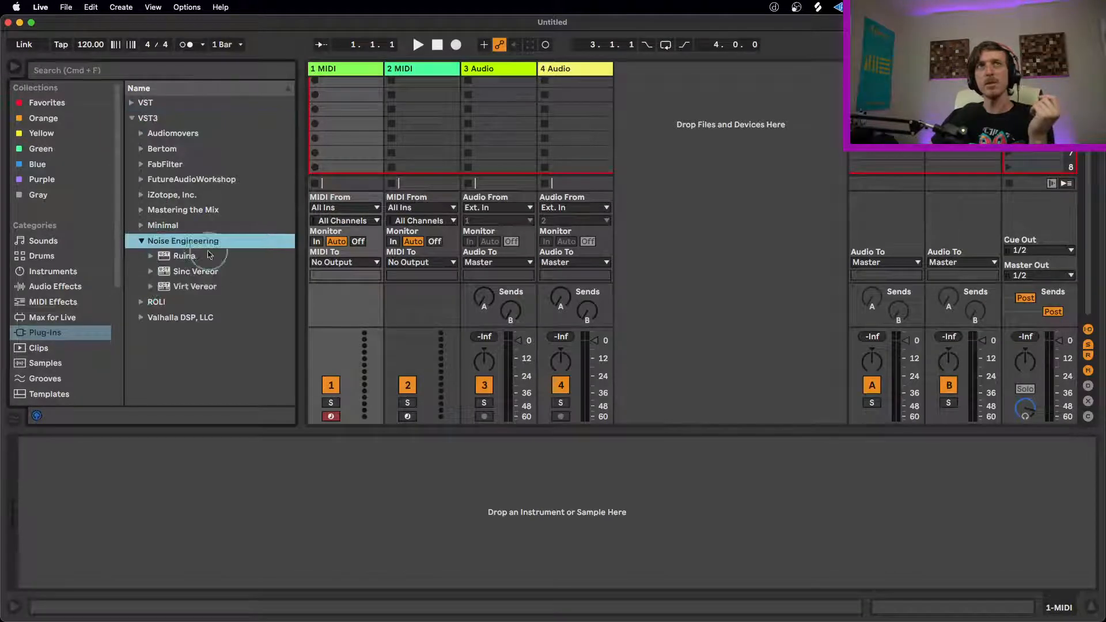
pyautogui.click(196, 287)
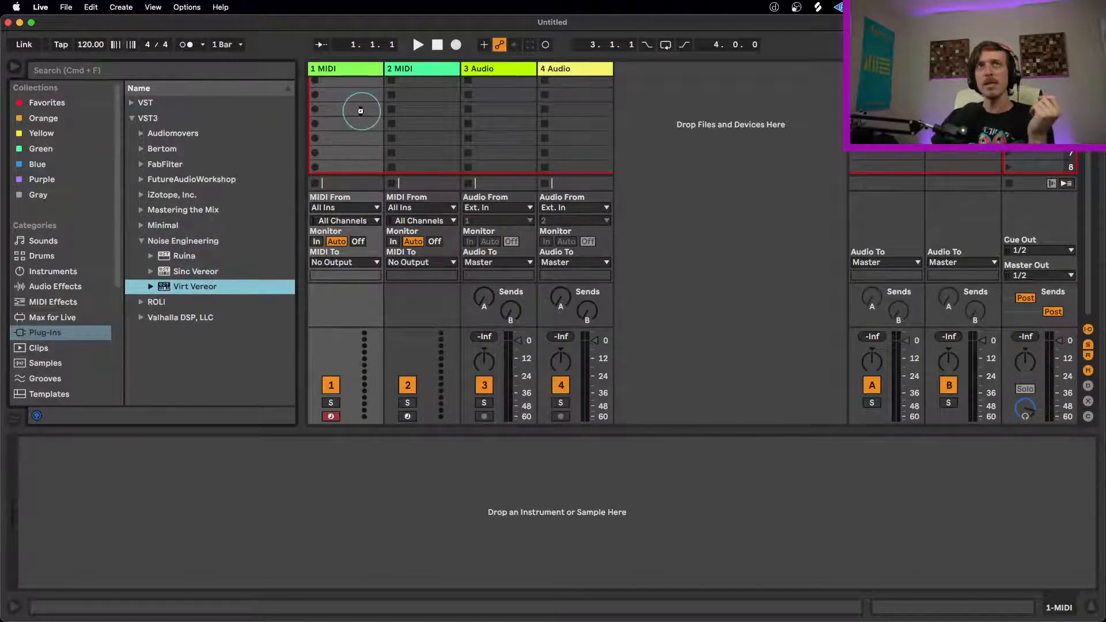
pyautogui.moveTo(360, 111); pyautogui.dragTo(382, 117)
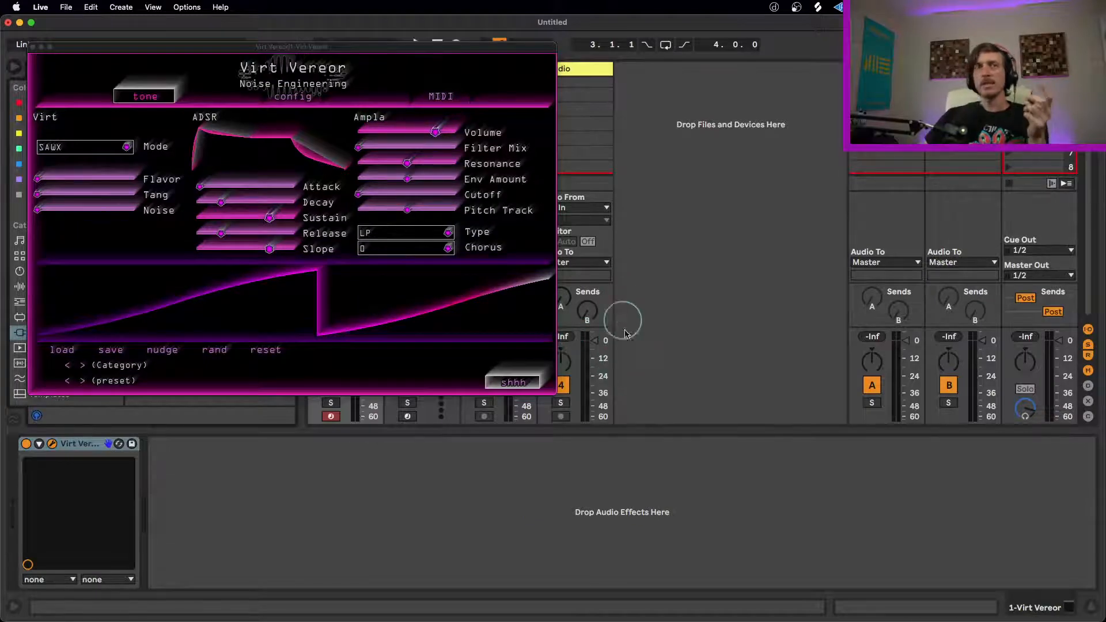
pyautogui.moveTo(347, 48); pyautogui.dragTo(436, 138)
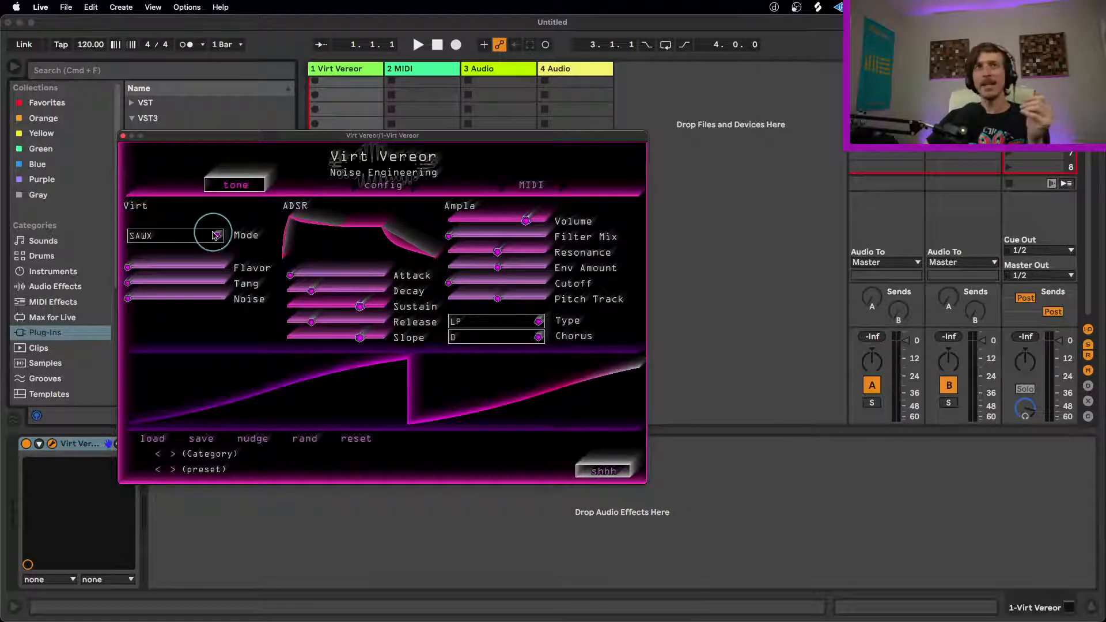
# Step: Look through the Virt Vereor oscillator modes and set Mode to HARM
pyautogui.click(215, 235)
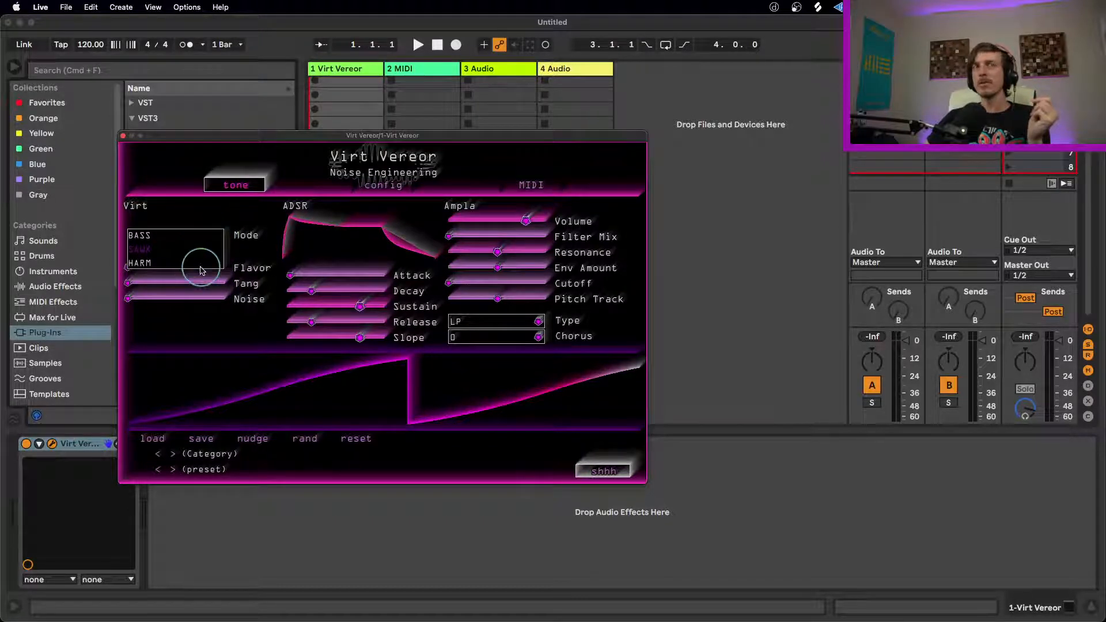
pyautogui.click(257, 229)
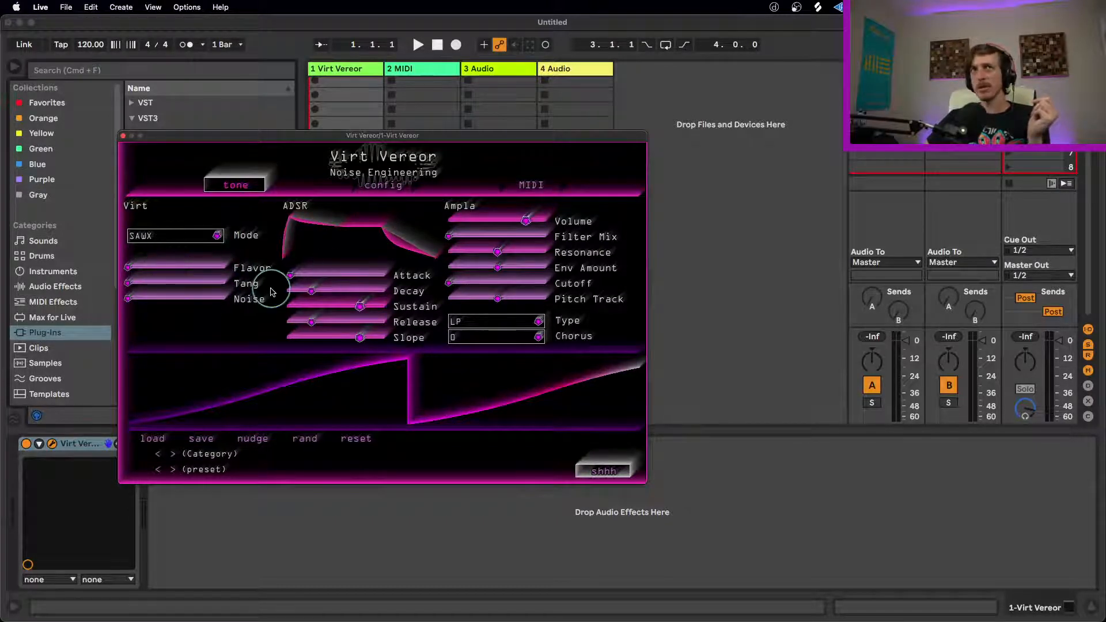
pyautogui.click(216, 236)
pyautogui.click(144, 262)
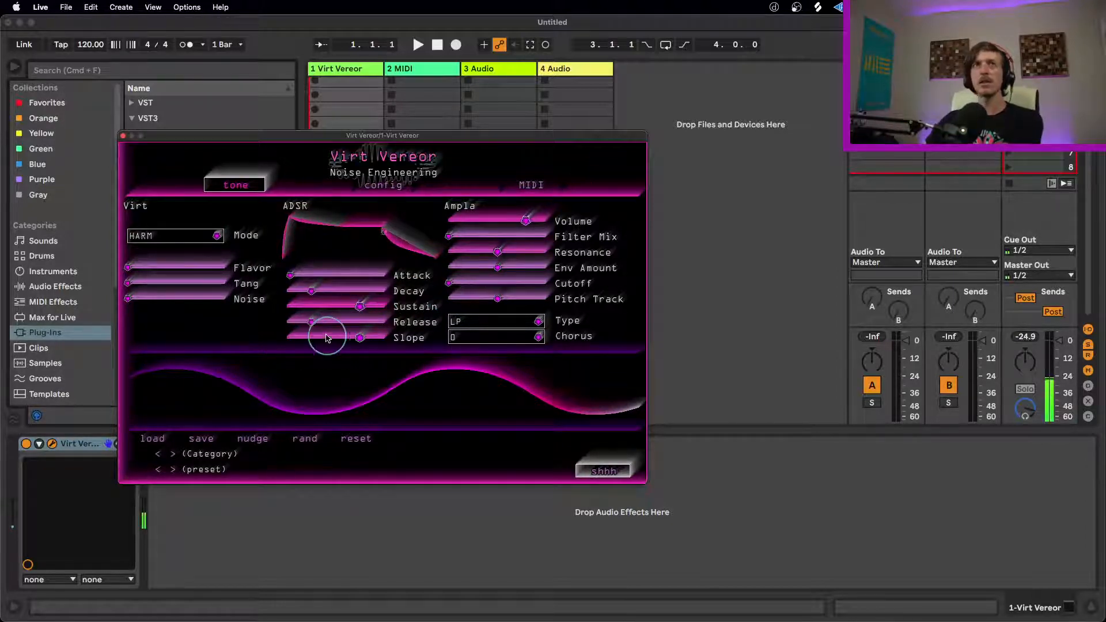
# Step: Sweep Flavor up and down in HARM mode while playing, ending near its minimum
pyautogui.moveTo(131, 266); pyautogui.dragTo(143, 266)
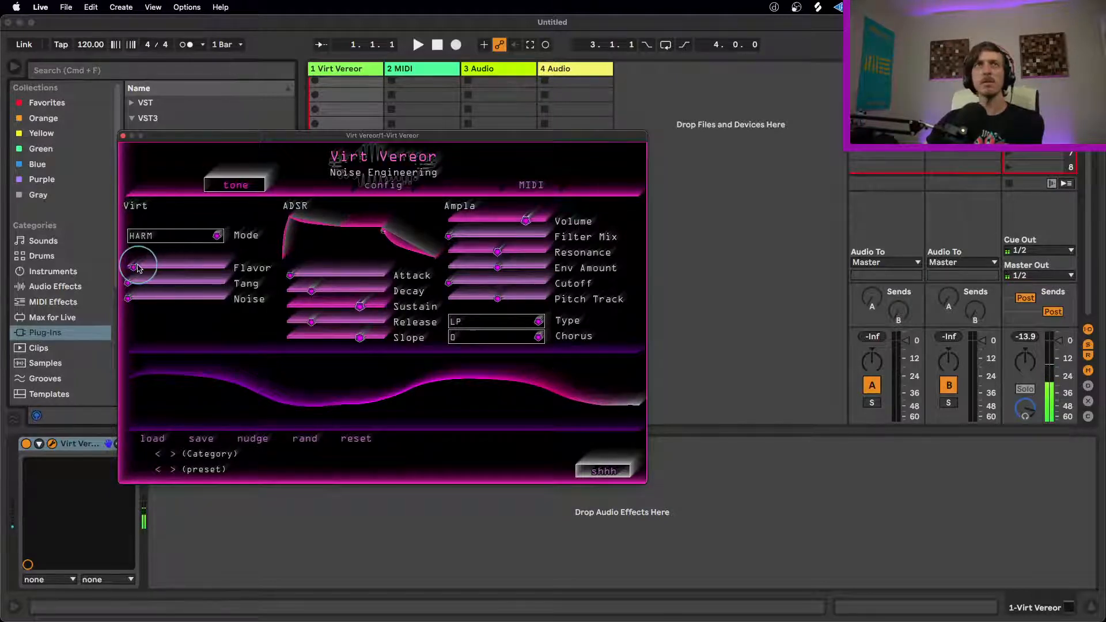
pyautogui.moveTo(138, 268); pyautogui.dragTo(172, 267)
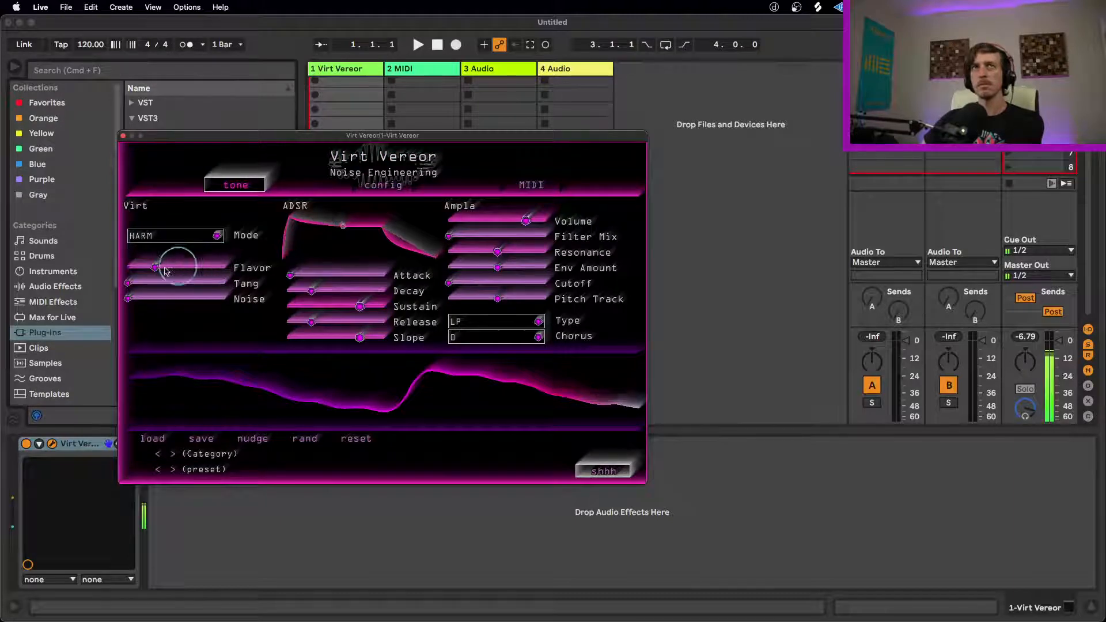
pyautogui.moveTo(156, 271); pyautogui.dragTo(167, 273)
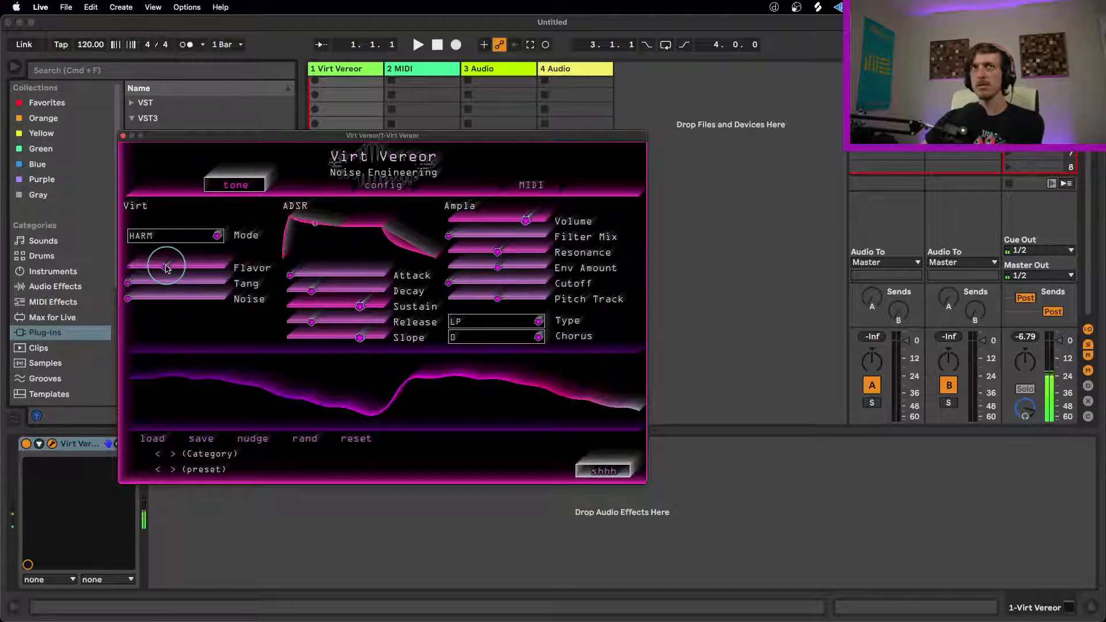
pyautogui.moveTo(180, 270); pyautogui.dragTo(141, 281)
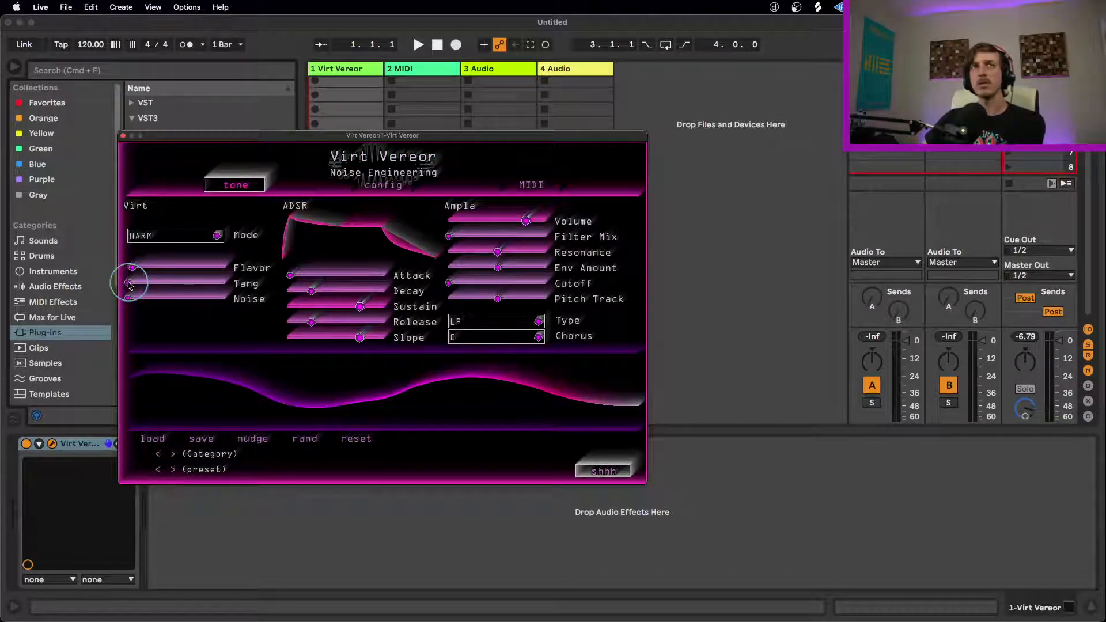
# Step: Raise Flavor to about a third, sweep Tang up to its maximum and bring Tang back to zero
pyautogui.moveTo(132, 267); pyautogui.dragTo(201, 270)
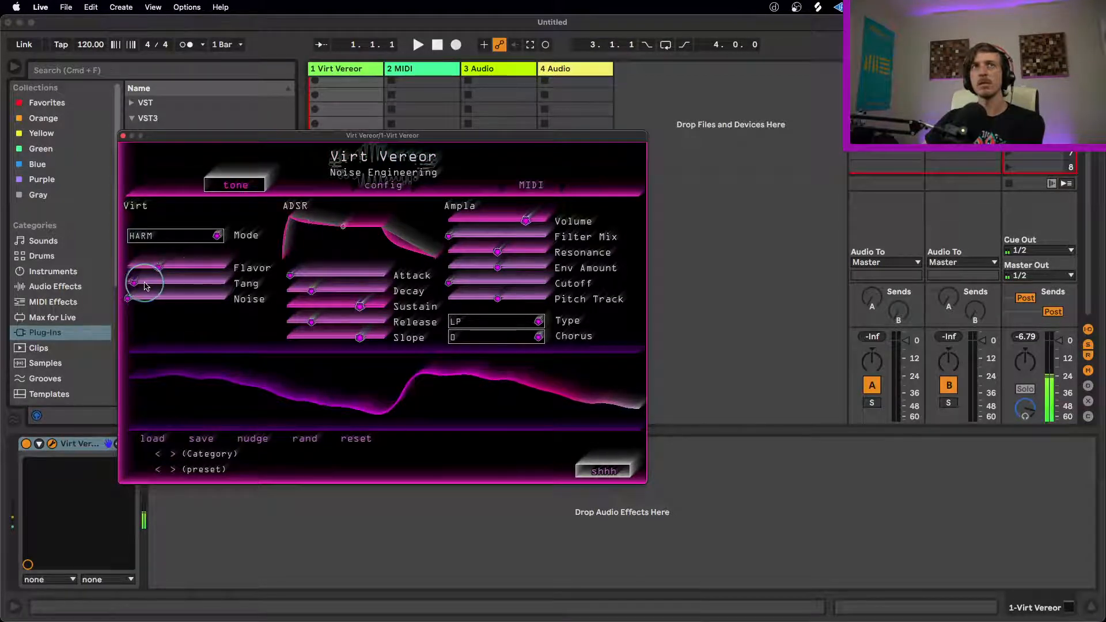
pyautogui.moveTo(178, 285); pyautogui.dragTo(313, 281)
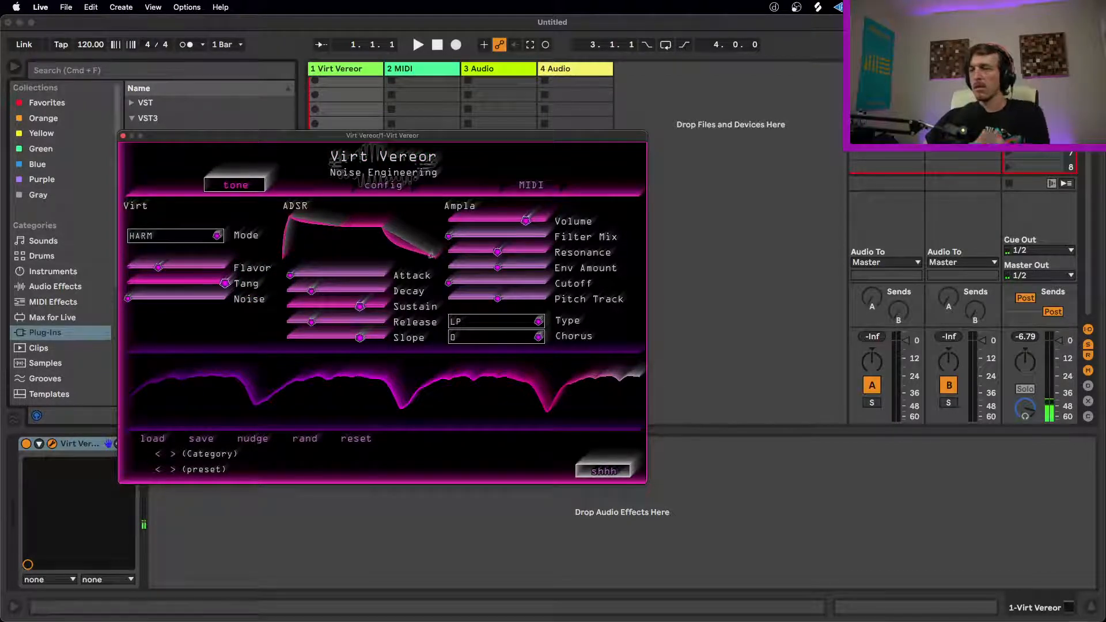
pyautogui.press('super+Tab')
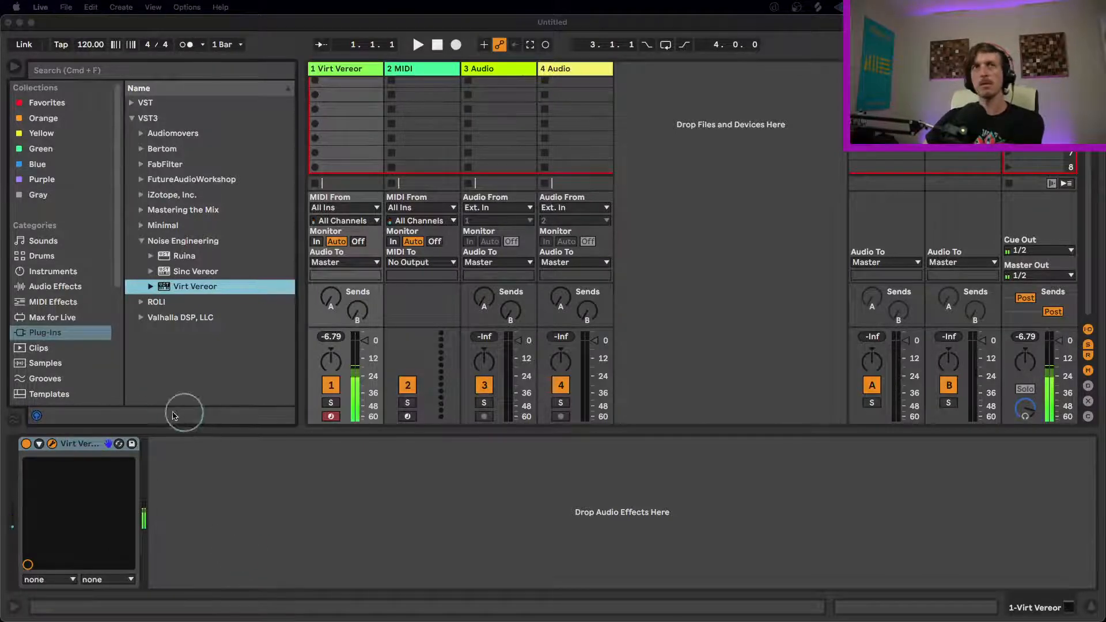
pyautogui.click(76, 444)
pyautogui.moveTo(223, 283); pyautogui.dragTo(81, 287)
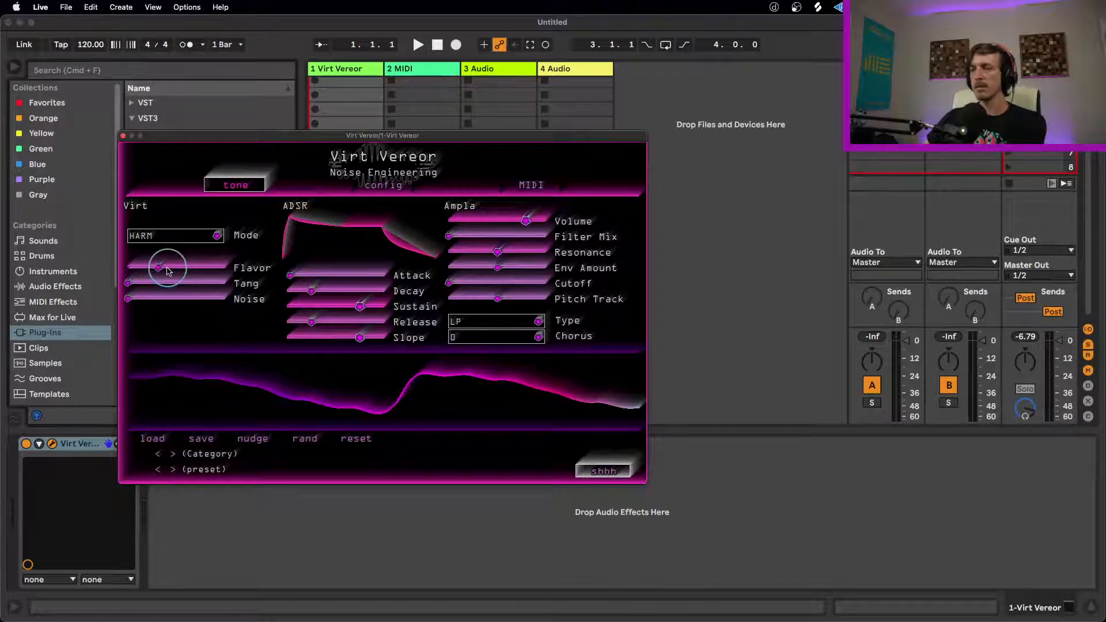
# Step: Sweep Flavor back and forth with Tang and Noise at zero, leaving Flavor at about a quarter
pyautogui.moveTo(156, 264)
pyautogui.mouseDown()
pyautogui.moveTo(93, 266)
pyautogui.moveTo(199, 268)
pyautogui.moveTo(149, 269)
pyautogui.mouseUp()
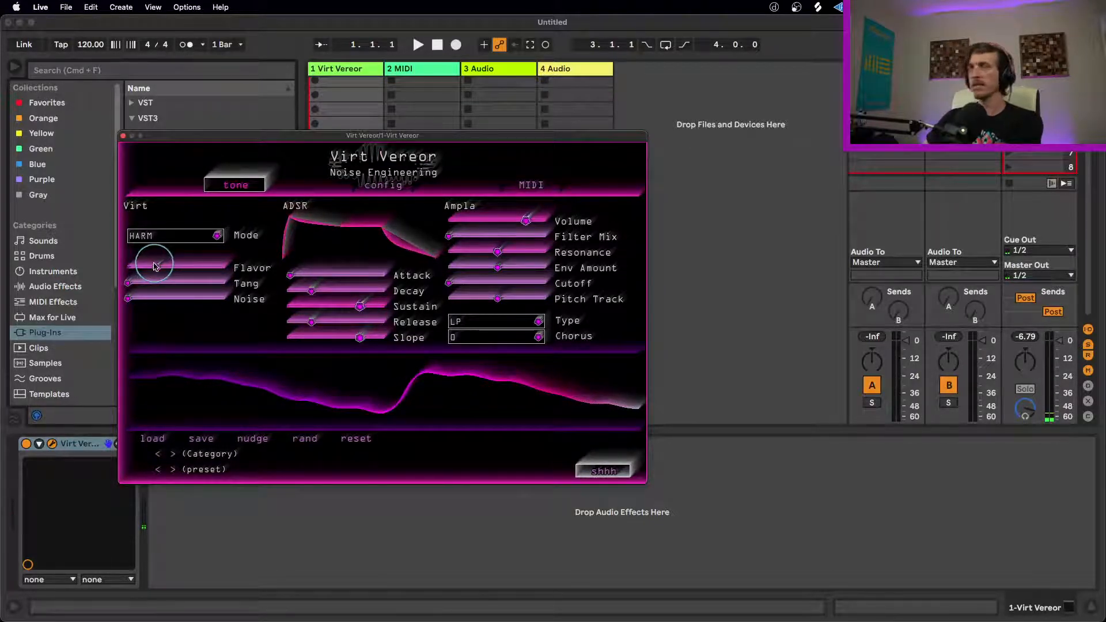
pyautogui.moveTo(157, 267); pyautogui.dragTo(145, 271)
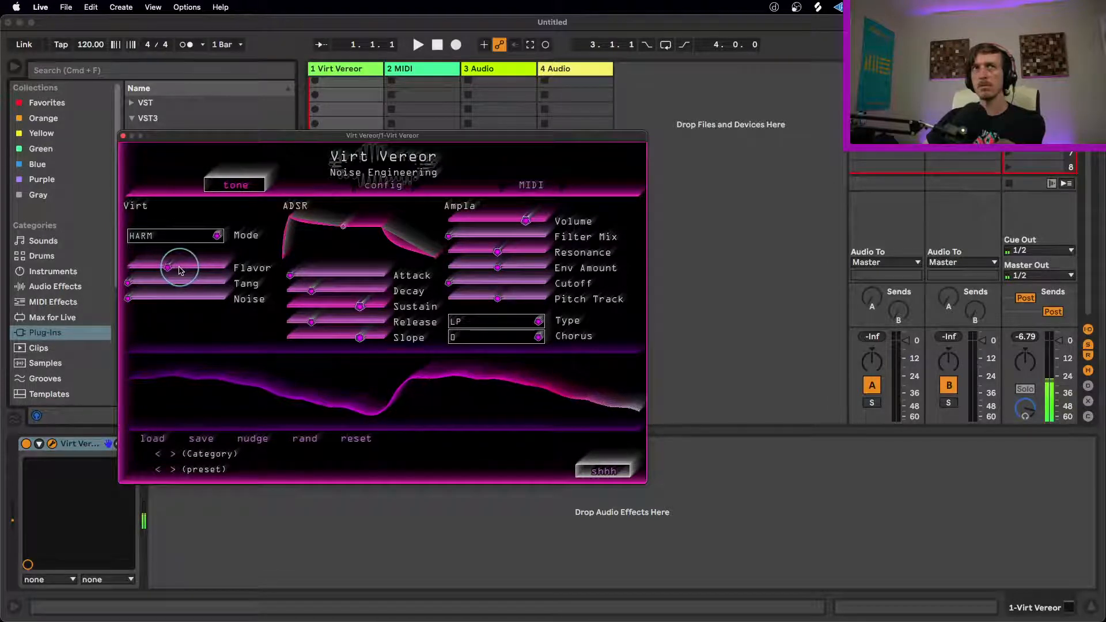
pyautogui.moveTo(194, 270); pyautogui.dragTo(158, 270)
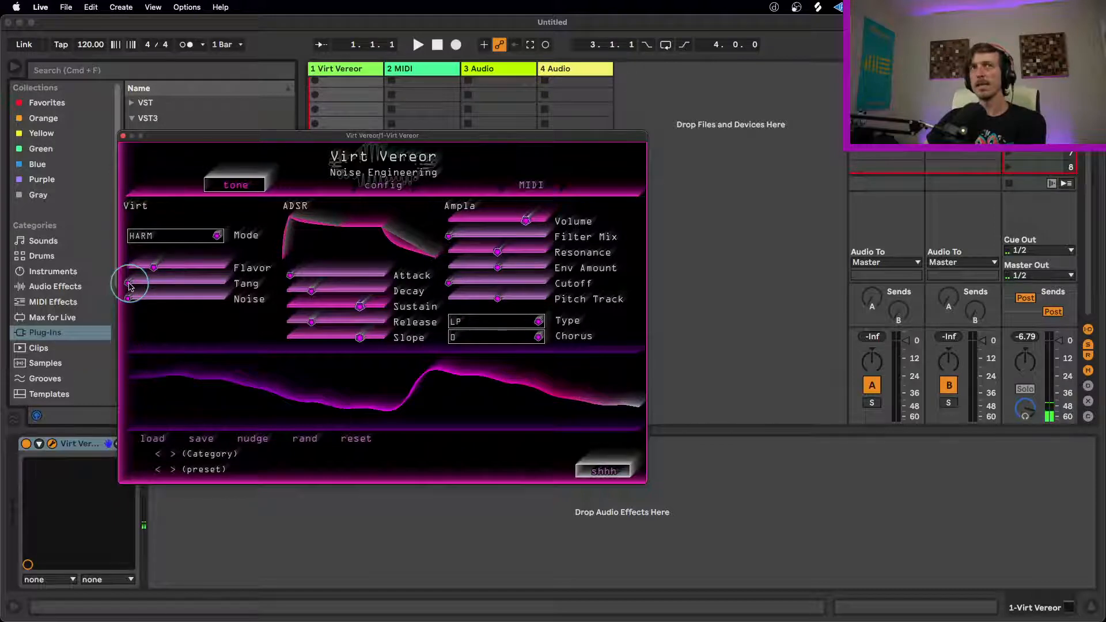
# Step: Blend the HARM controls, ending with Flavor at about 40%, Tang at about two thirds and Noise at about a quarter
pyautogui.moveTo(142, 287); pyautogui.dragTo(320, 280)
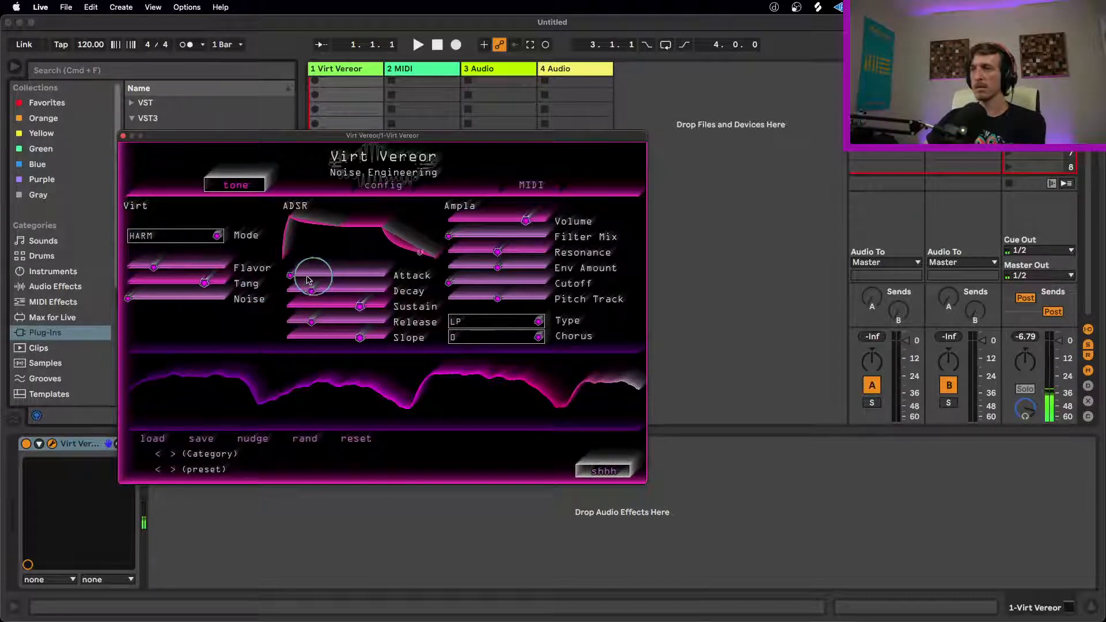
pyautogui.moveTo(153, 267); pyautogui.dragTo(295, 299)
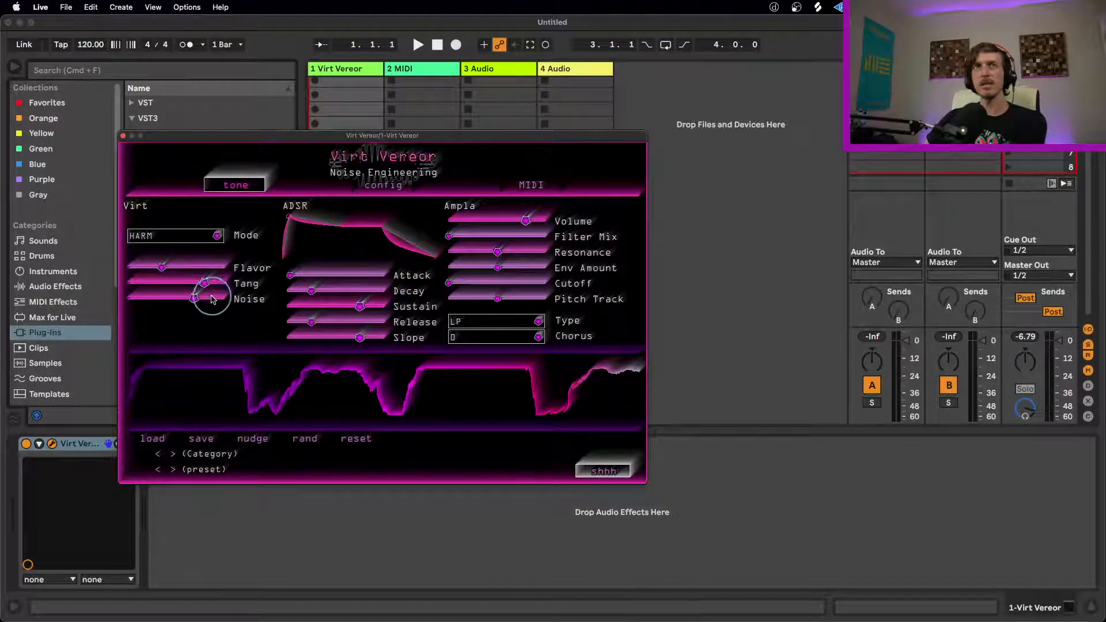
pyautogui.moveTo(205, 283); pyautogui.dragTo(135, 305)
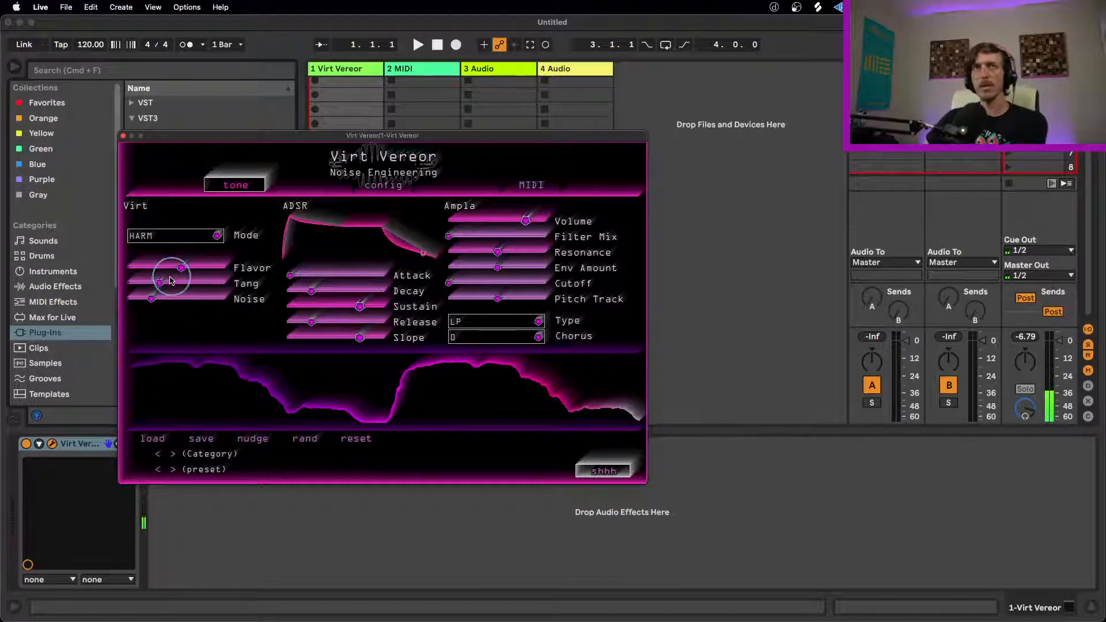
pyautogui.moveTo(156, 288); pyautogui.dragTo(133, 273)
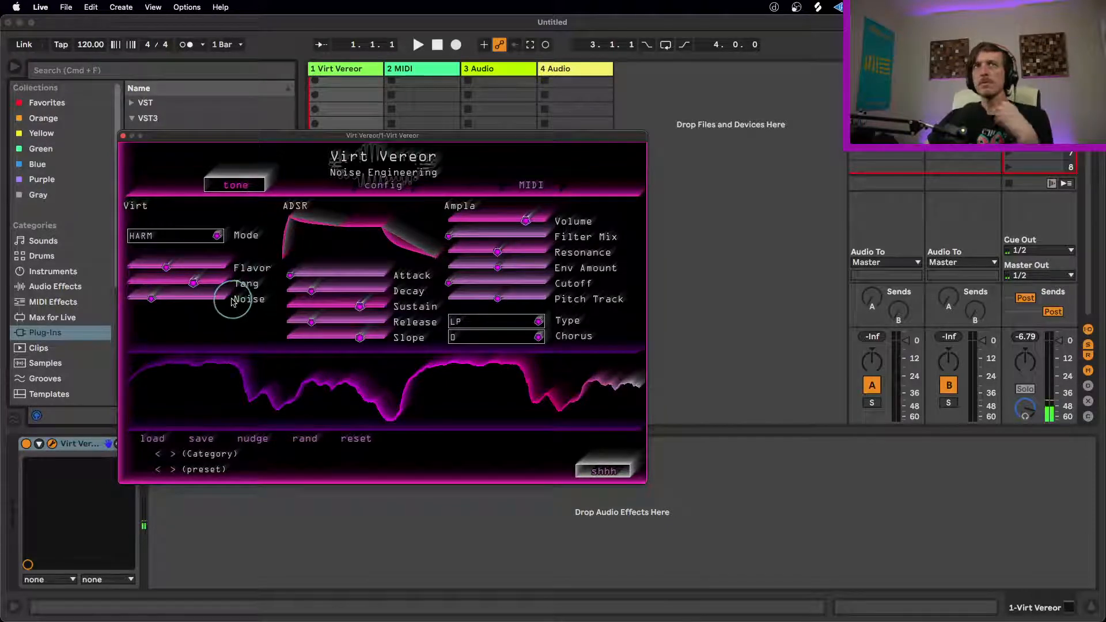
# Step: Switch Mode to SAWX and lower Flavor, Tang and Noise to zero
pyautogui.click(214, 236)
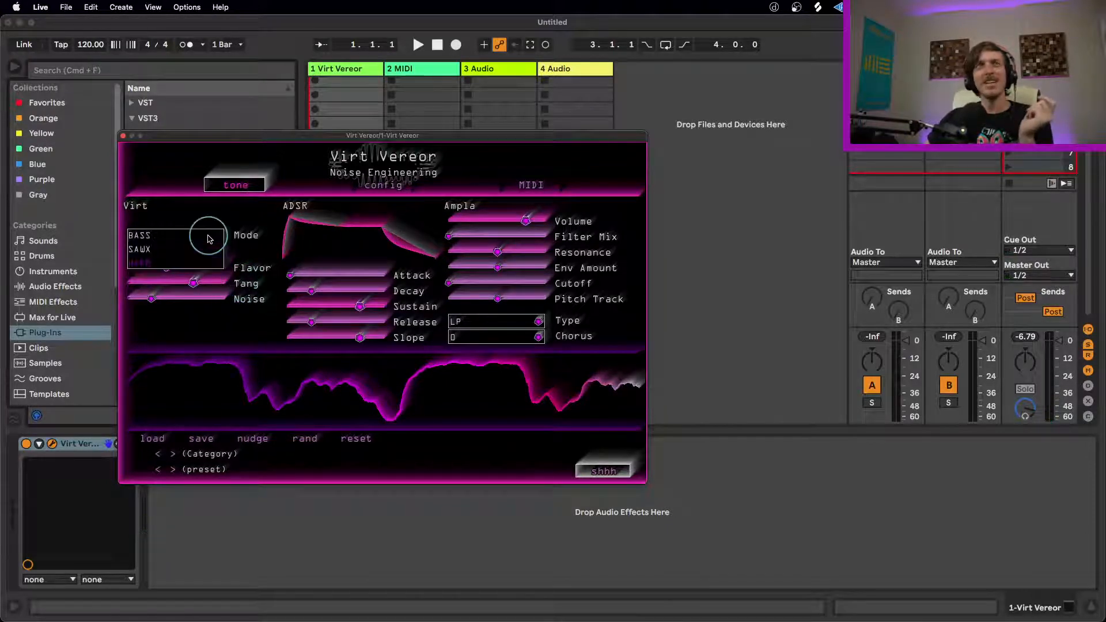
pyautogui.click(148, 251)
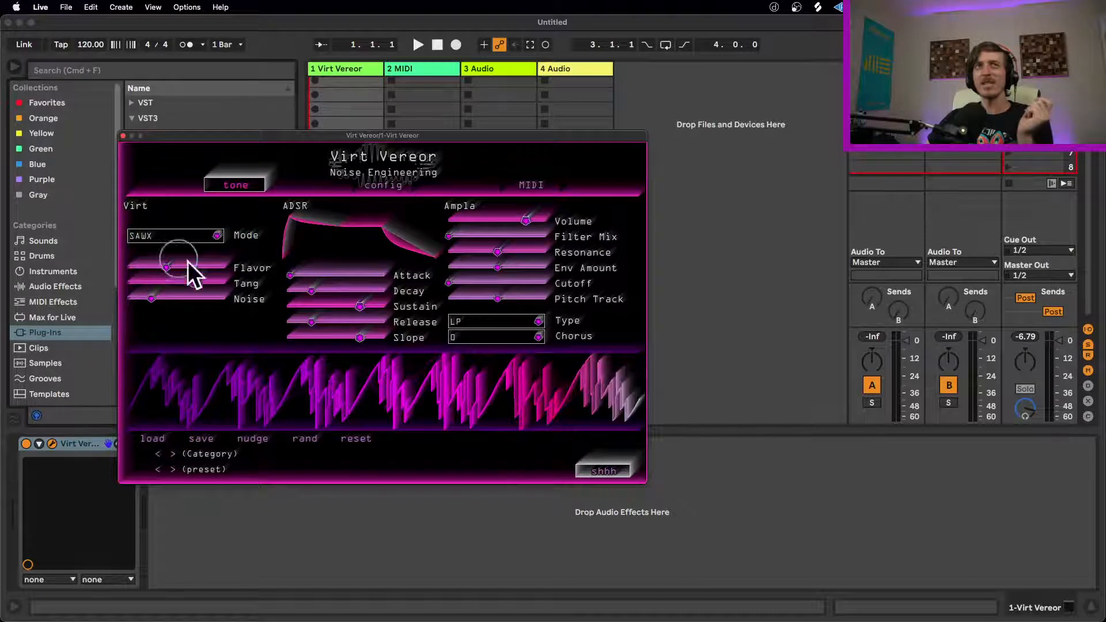
pyautogui.moveTo(197, 285); pyautogui.dragTo(59, 283)
pyautogui.moveTo(170, 269); pyautogui.dragTo(74, 261)
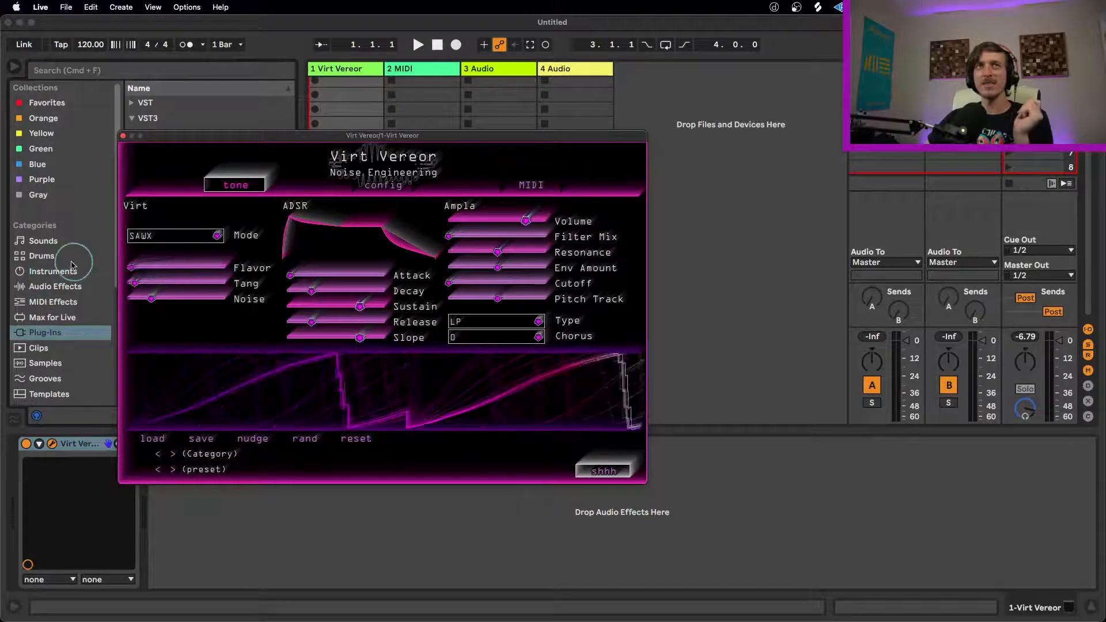
pyautogui.moveTo(148, 306); pyautogui.dragTo(128, 271)
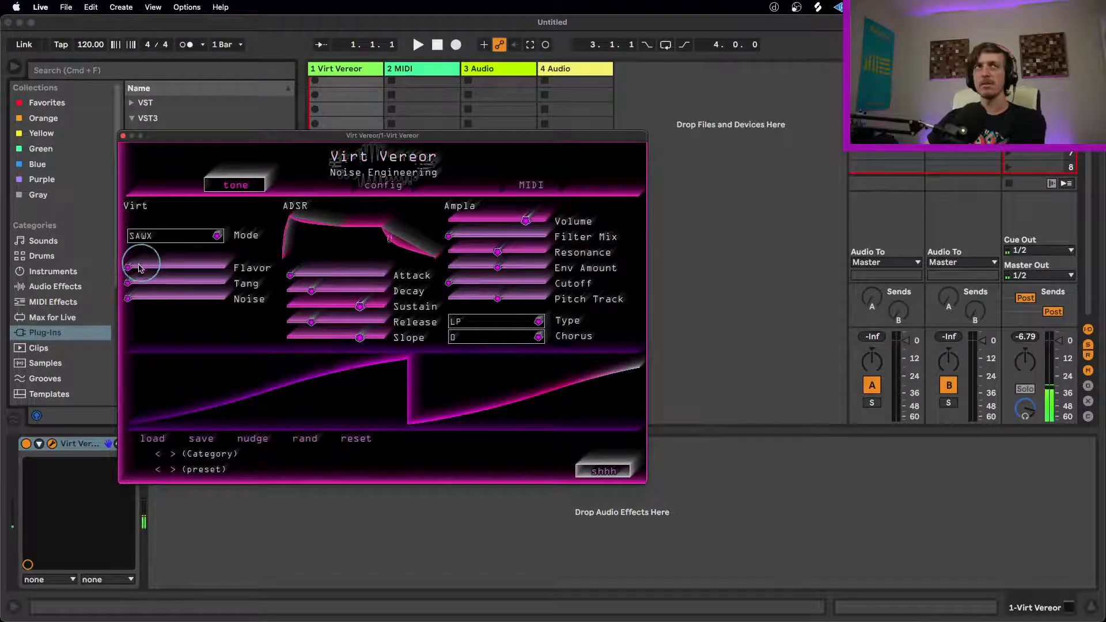
# Step: Sweep the SAWX controls, ending with Flavor at zero, Tang at about 30% and Noise at about 80%
pyautogui.moveTo(129, 270); pyautogui.dragTo(244, 287)
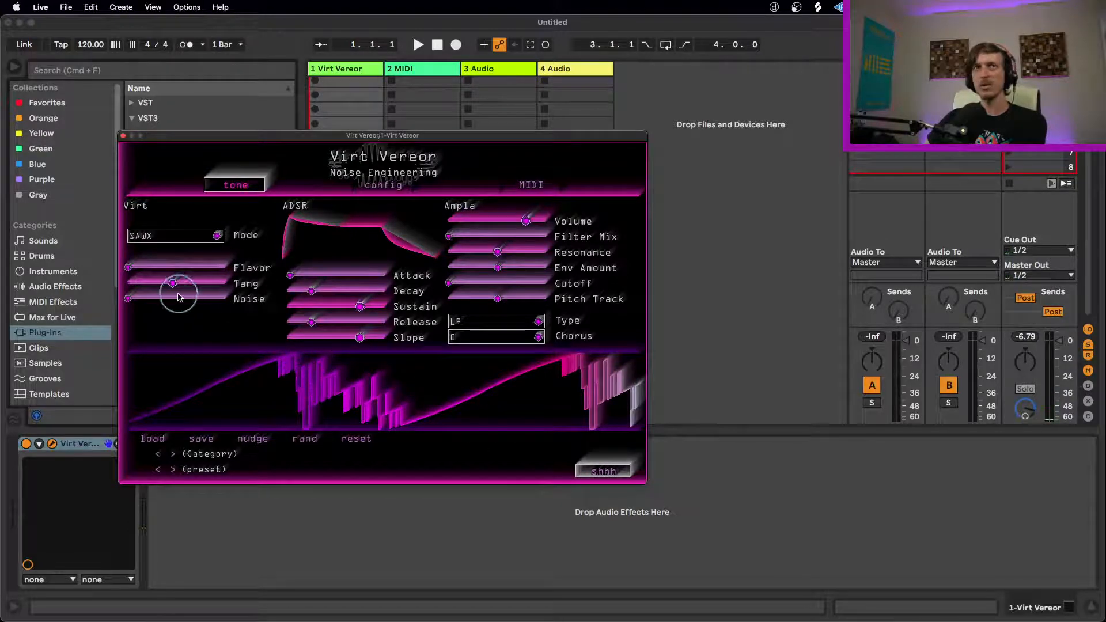
pyautogui.moveTo(173, 284); pyautogui.dragTo(197, 303)
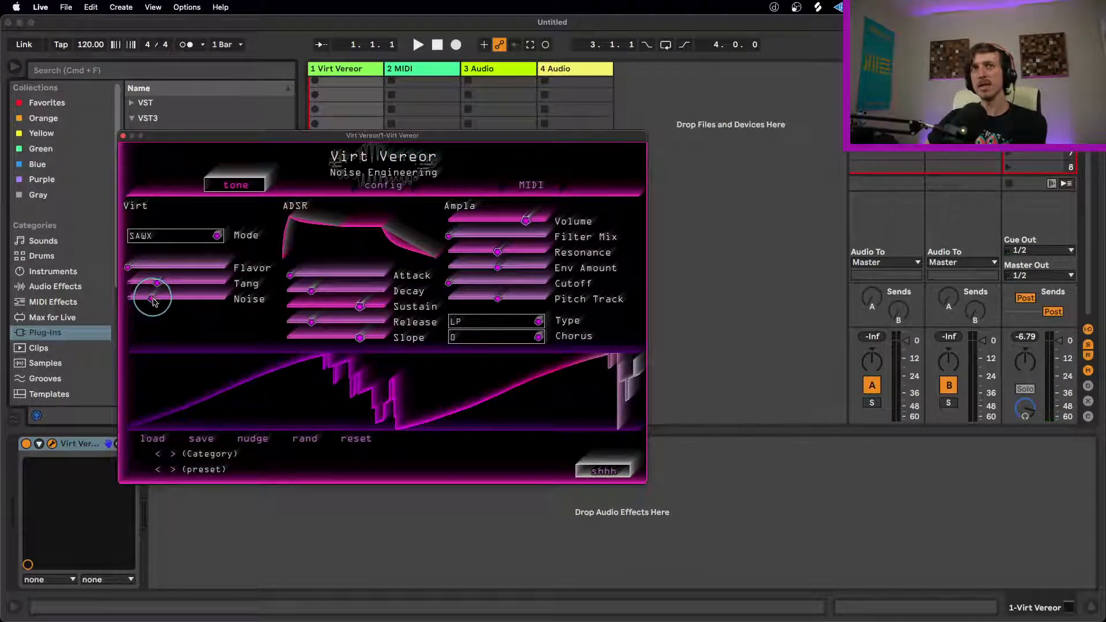
pyautogui.moveTo(184, 303); pyautogui.dragTo(297, 295)
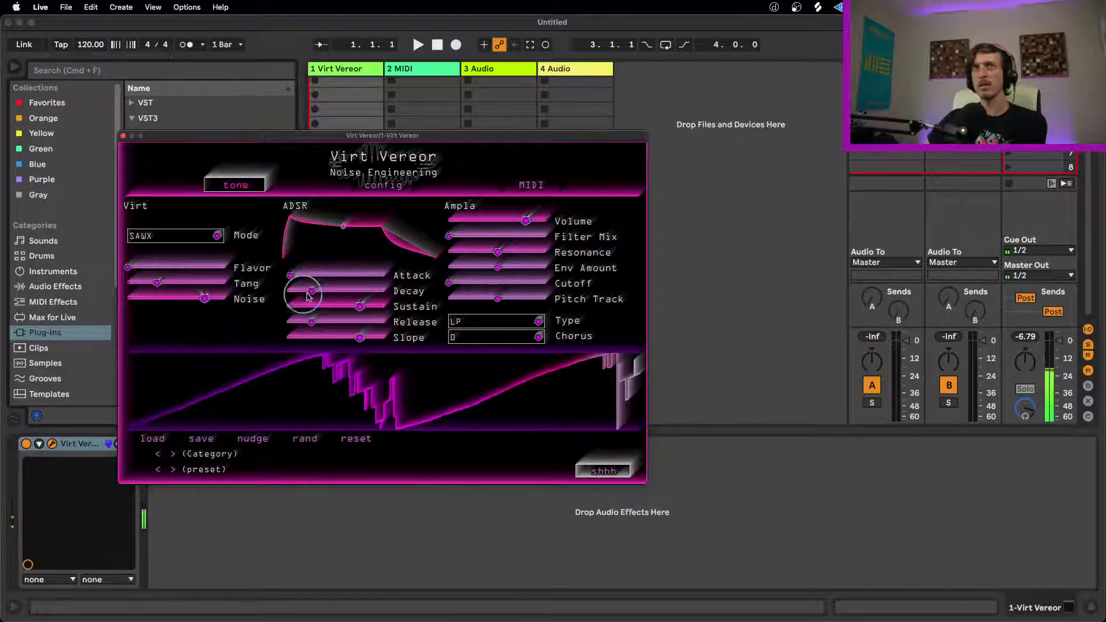
# Step: Rework the SAWX sound, raising Flavor to about 20% and Tang to about 40%, and lowering Noise to zero
pyautogui.moveTo(130, 268); pyautogui.dragTo(225, 267)
pyautogui.moveTo(158, 283); pyautogui.dragTo(44, 315)
pyautogui.moveTo(174, 283); pyautogui.dragTo(101, 286)
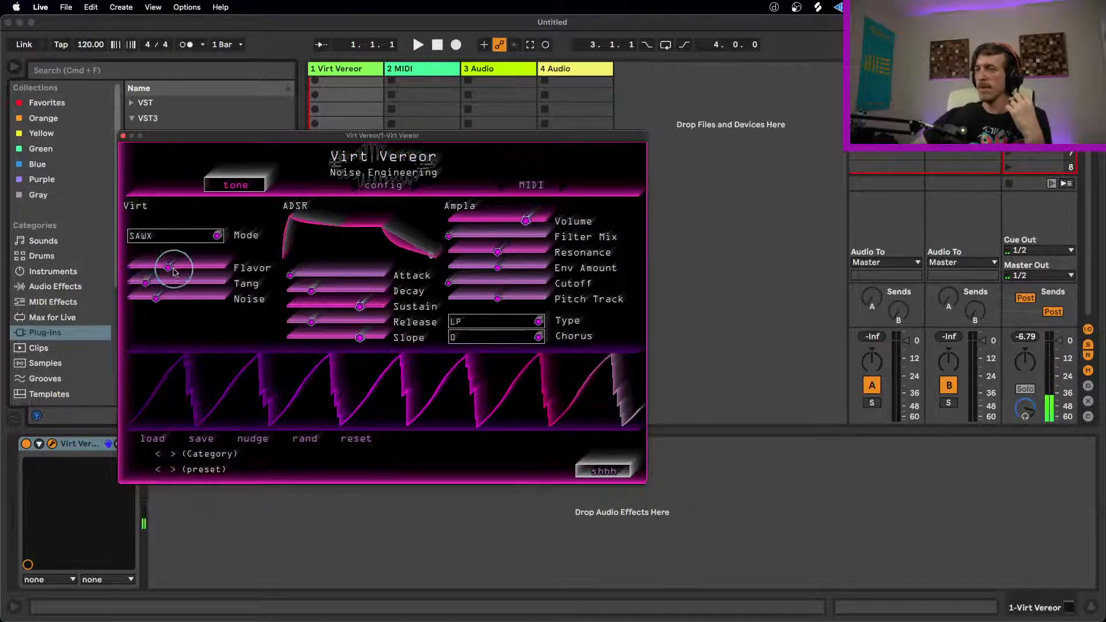
pyautogui.moveTo(194, 285); pyautogui.dragTo(105, 294)
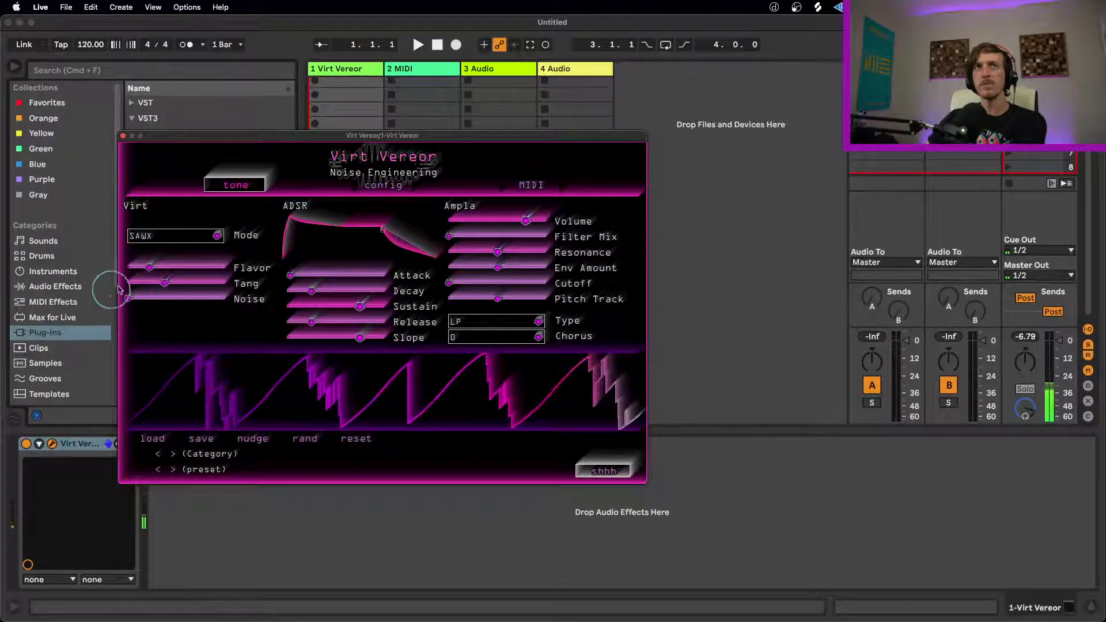
# Step: Switch Mode to BASS and lower Flavor and Tang to zero
pyautogui.click(197, 239)
pyautogui.click(144, 233)
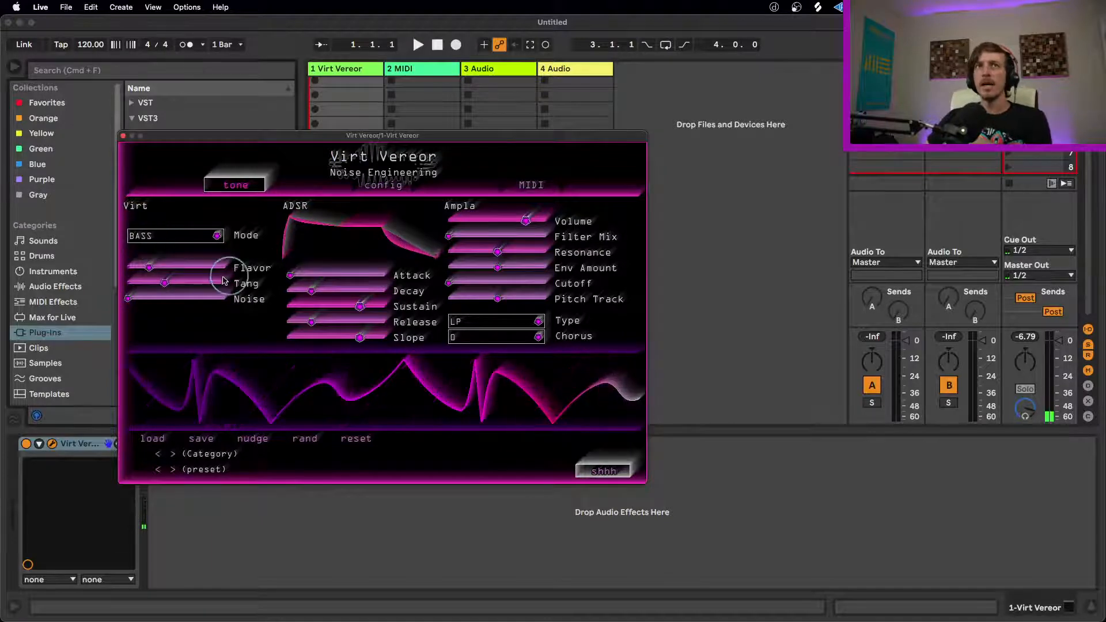
pyautogui.moveTo(165, 282); pyautogui.dragTo(53, 283)
pyautogui.moveTo(149, 268); pyautogui.dragTo(89, 271)
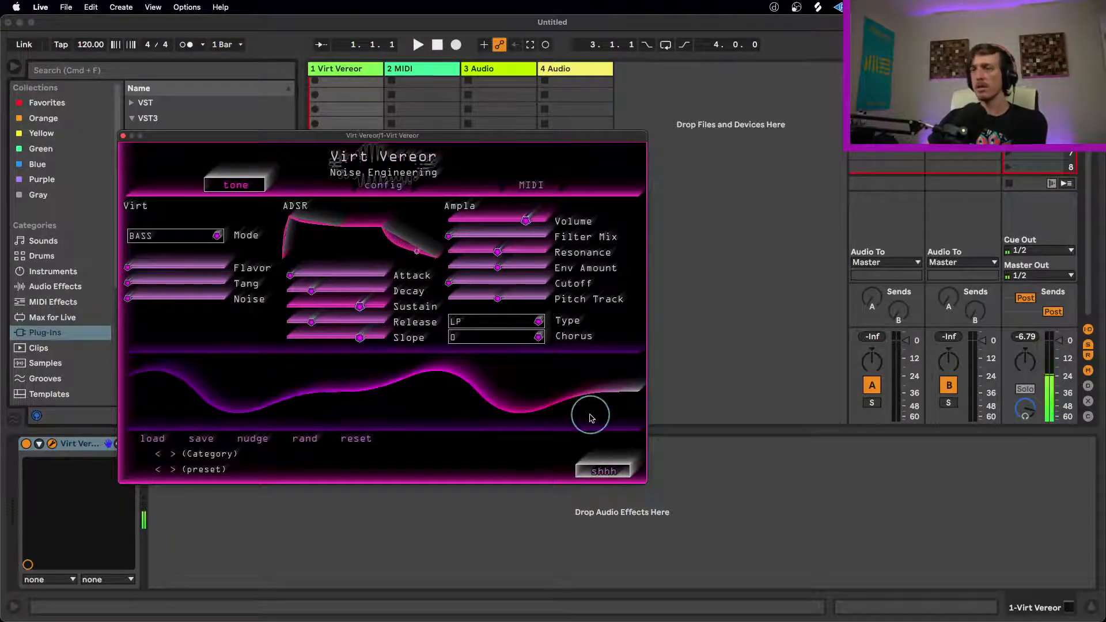
# Step: Sweep the BASS controls, ending with Flavor and Tang at about 30% and Noise at about 15%
pyautogui.moveTo(128, 266); pyautogui.dragTo(216, 284)
pyautogui.moveTo(129, 286); pyautogui.dragTo(176, 300)
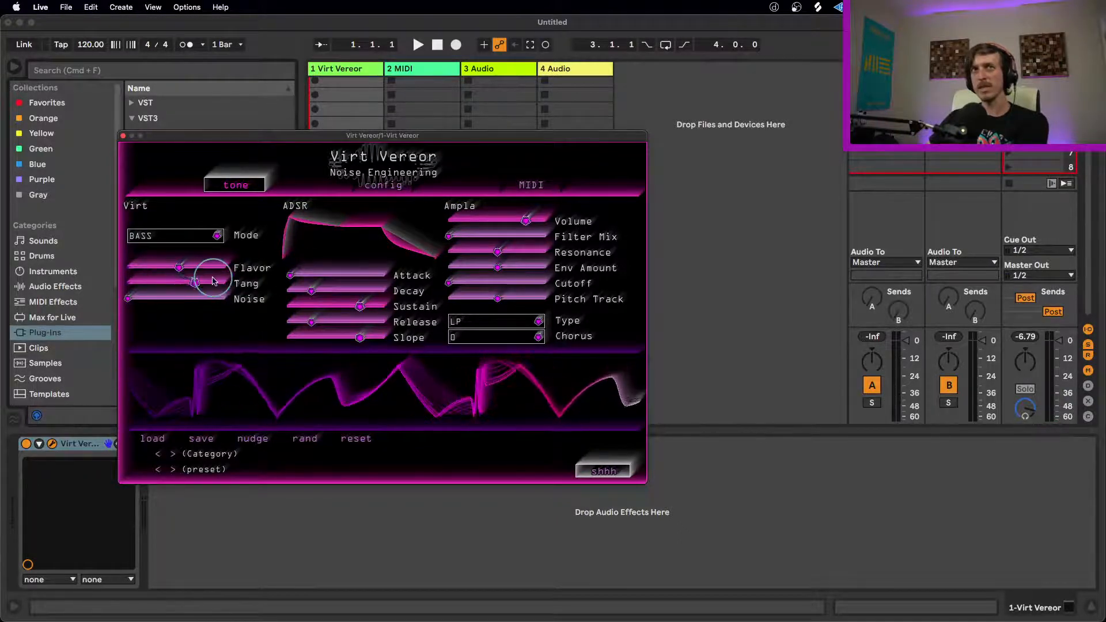
pyautogui.moveTo(183, 284)
pyautogui.mouseDown()
pyautogui.moveTo(196, 282)
pyautogui.moveTo(179, 282)
pyautogui.mouseUp()
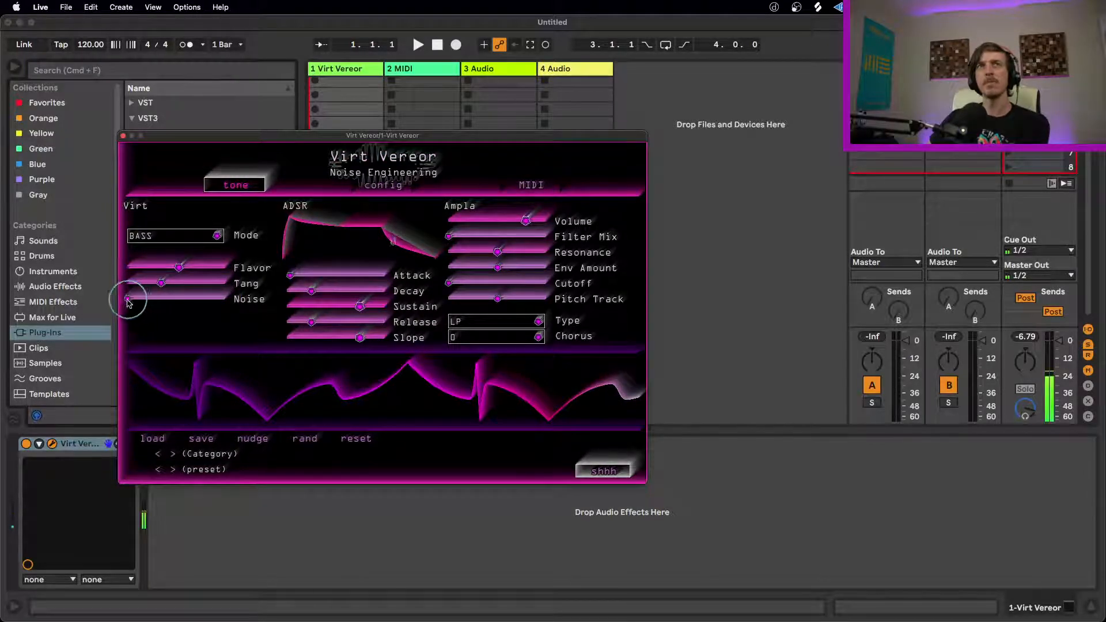
pyautogui.moveTo(145, 304); pyautogui.dragTo(286, 304)
pyautogui.moveTo(153, 281); pyautogui.dragTo(263, 279)
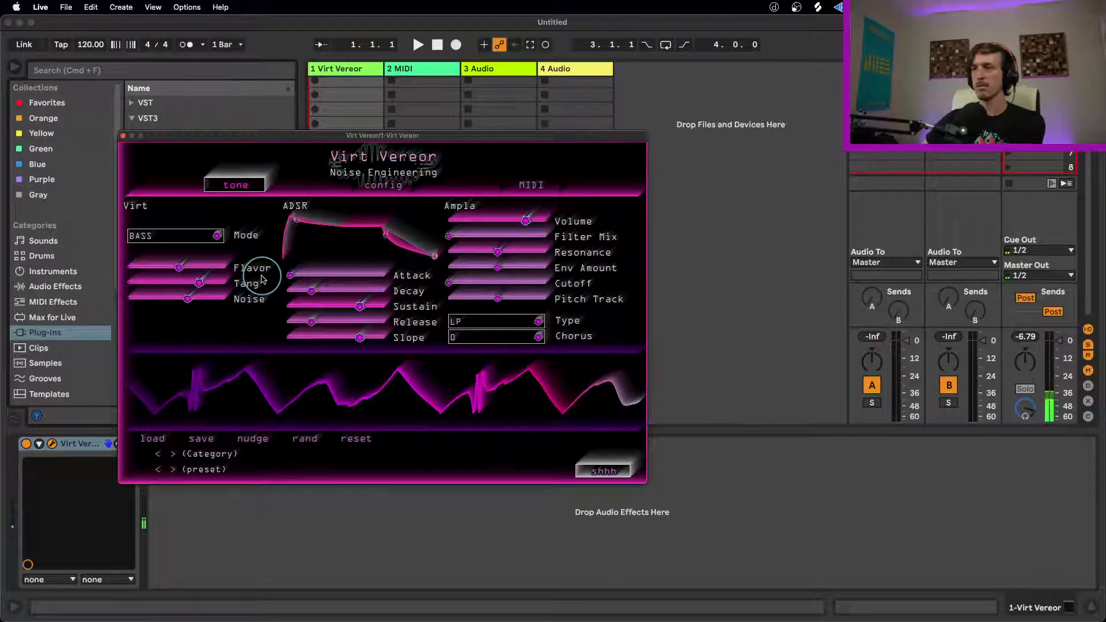
pyautogui.moveTo(188, 298); pyautogui.dragTo(82, 284)
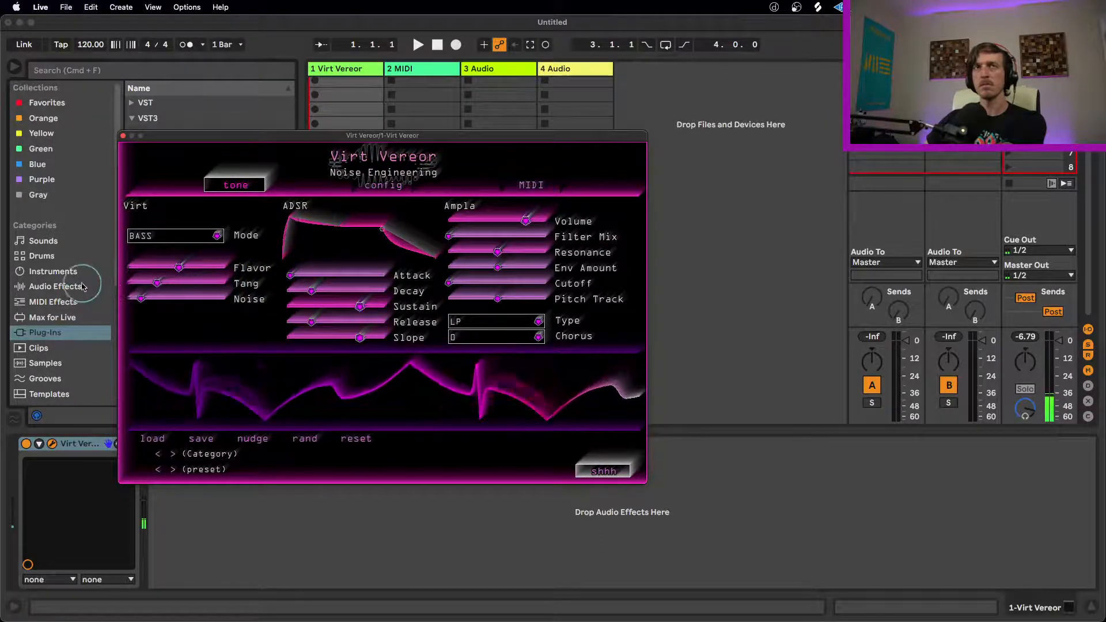
pyautogui.moveTo(188, 264); pyautogui.dragTo(139, 270)
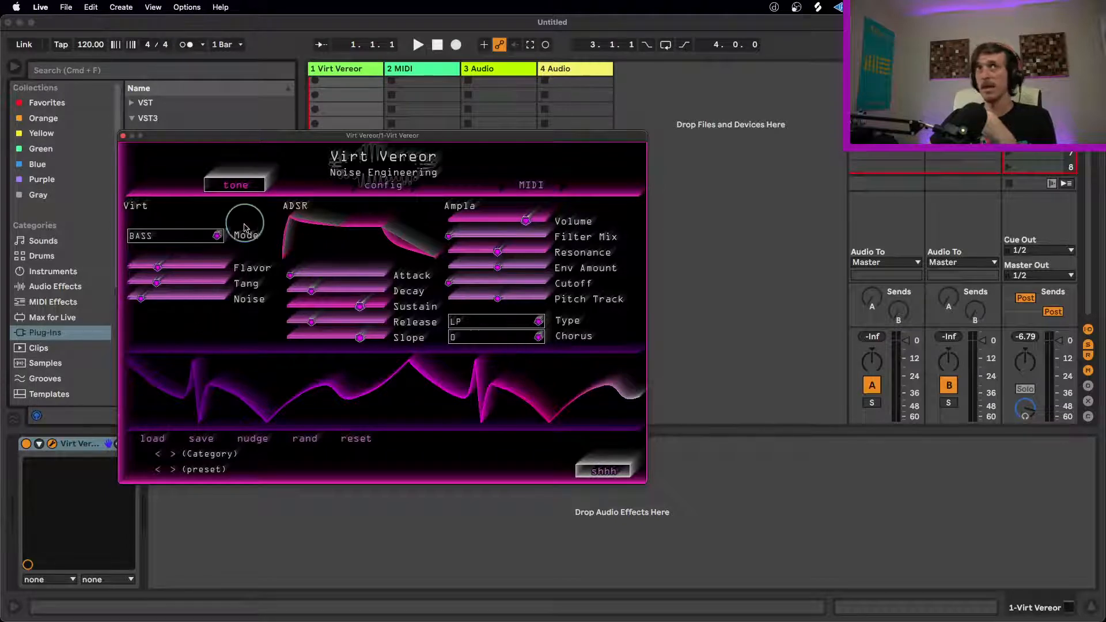
# Step: Set Chorus to I and try it in HARM mode, raising Flavor to about 45% and Tang to about 70%
pyautogui.click(535, 338)
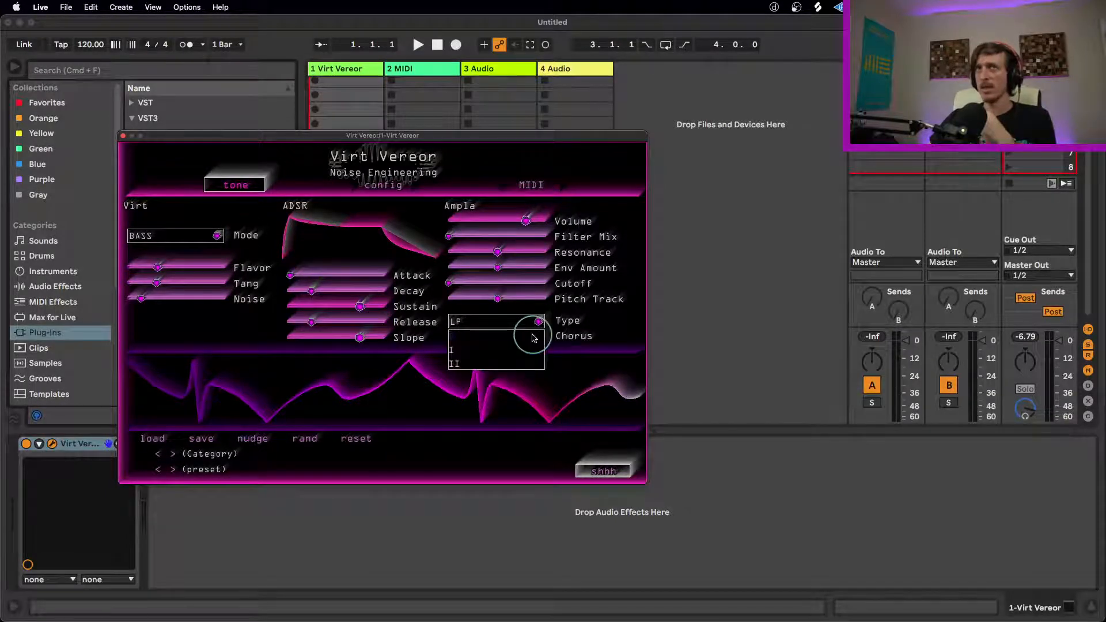
pyautogui.click(505, 350)
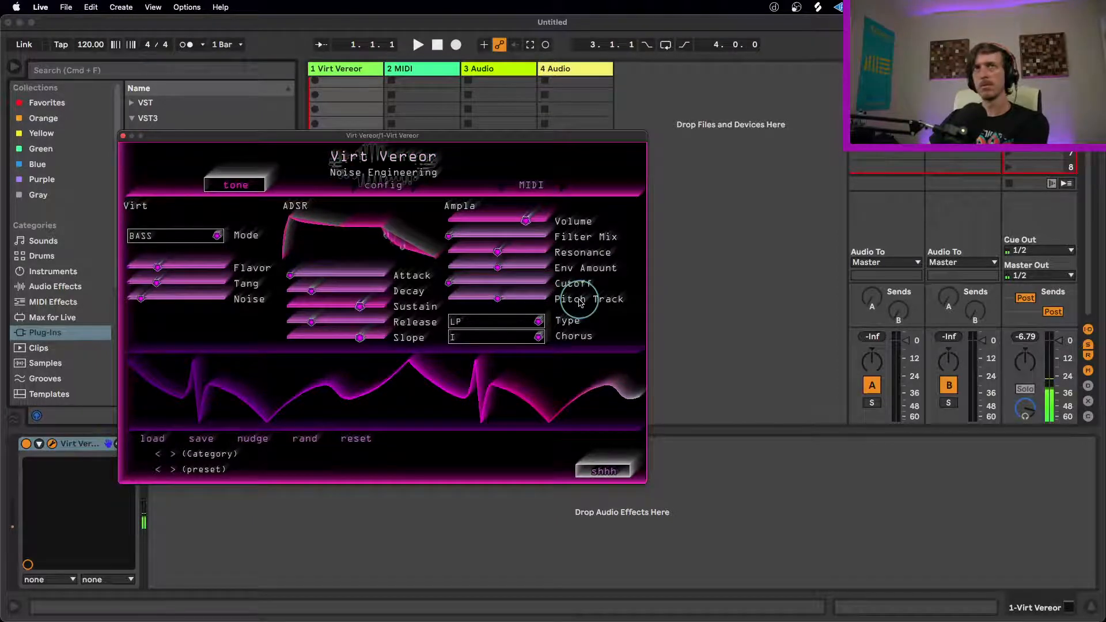
pyautogui.click(167, 236)
pyautogui.click(157, 264)
pyautogui.moveTo(160, 269); pyautogui.dragTo(259, 280)
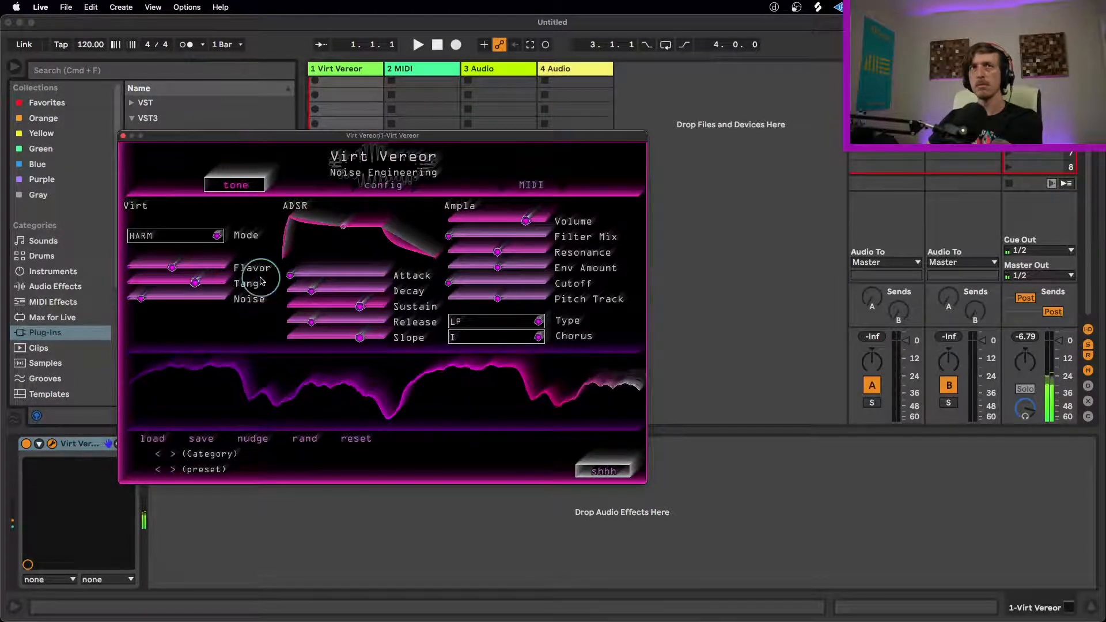
# Step: Set Chorus to II and sweep the HARM controls, ending with Flavor at about half and Tang at about 80%
pyautogui.click(524, 338)
pyautogui.click(500, 365)
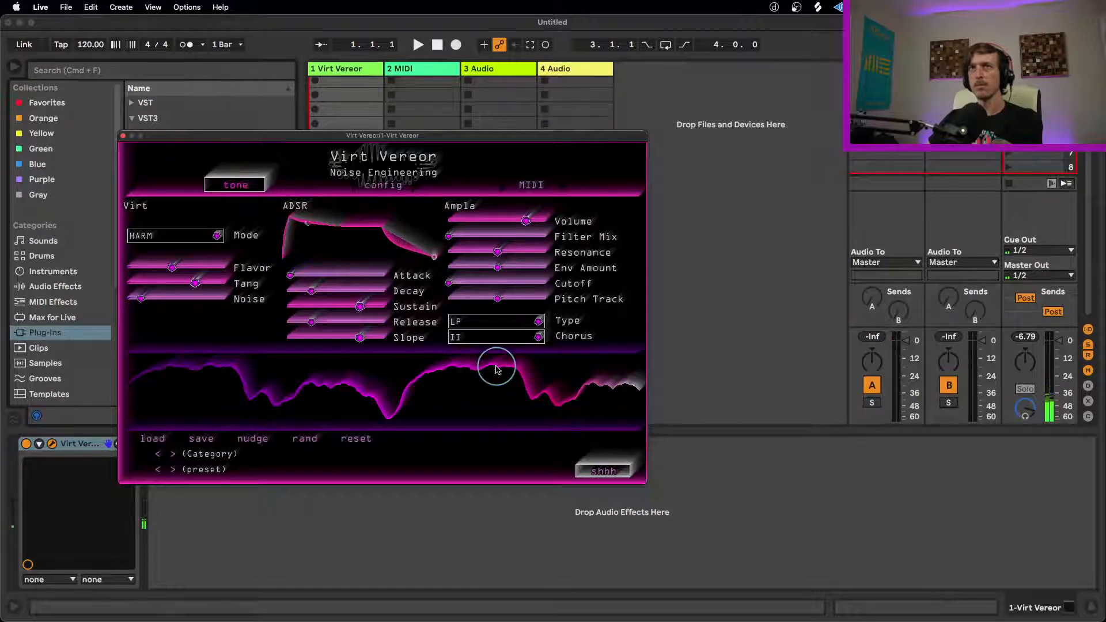
pyautogui.moveTo(175, 271); pyautogui.dragTo(114, 276)
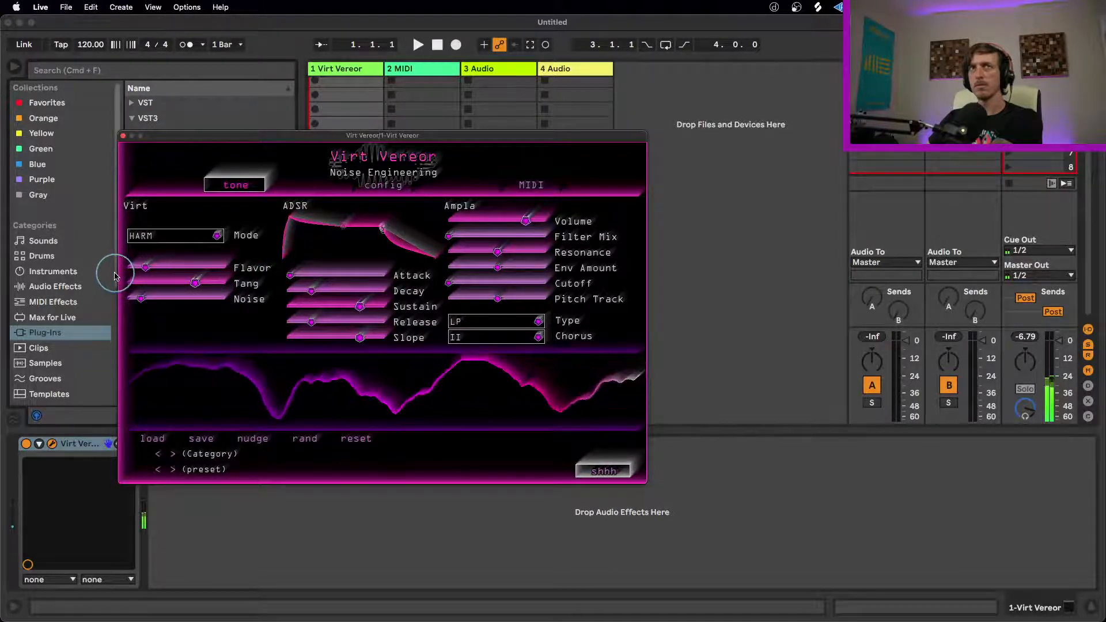
pyautogui.moveTo(181, 290); pyautogui.dragTo(88, 291)
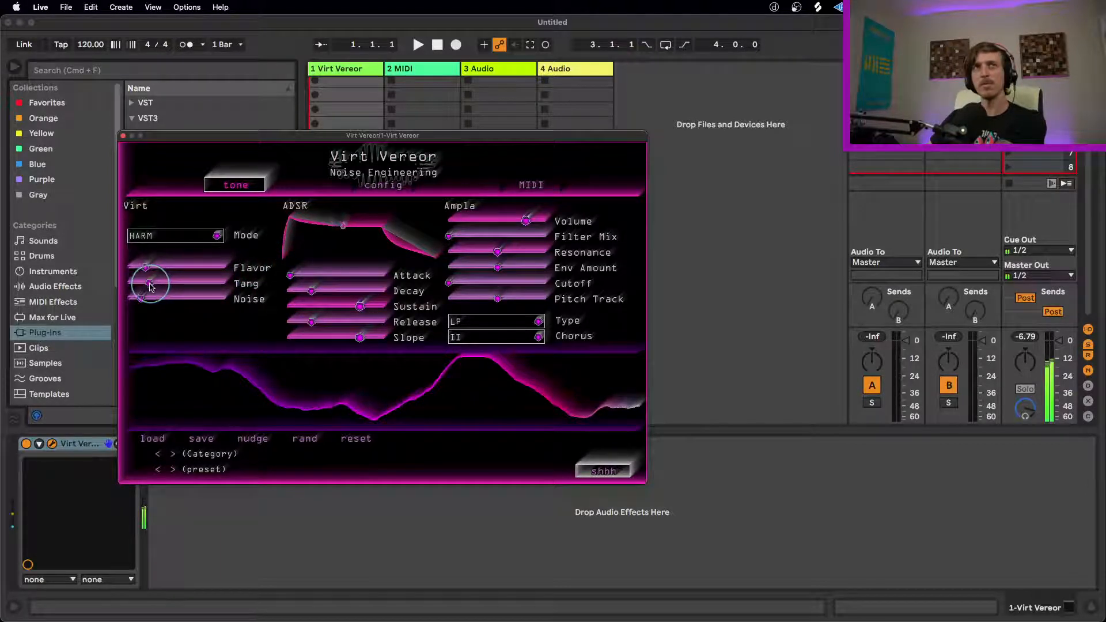
pyautogui.moveTo(122, 288); pyautogui.dragTo(230, 276)
pyautogui.moveTo(151, 270); pyautogui.dragTo(219, 274)
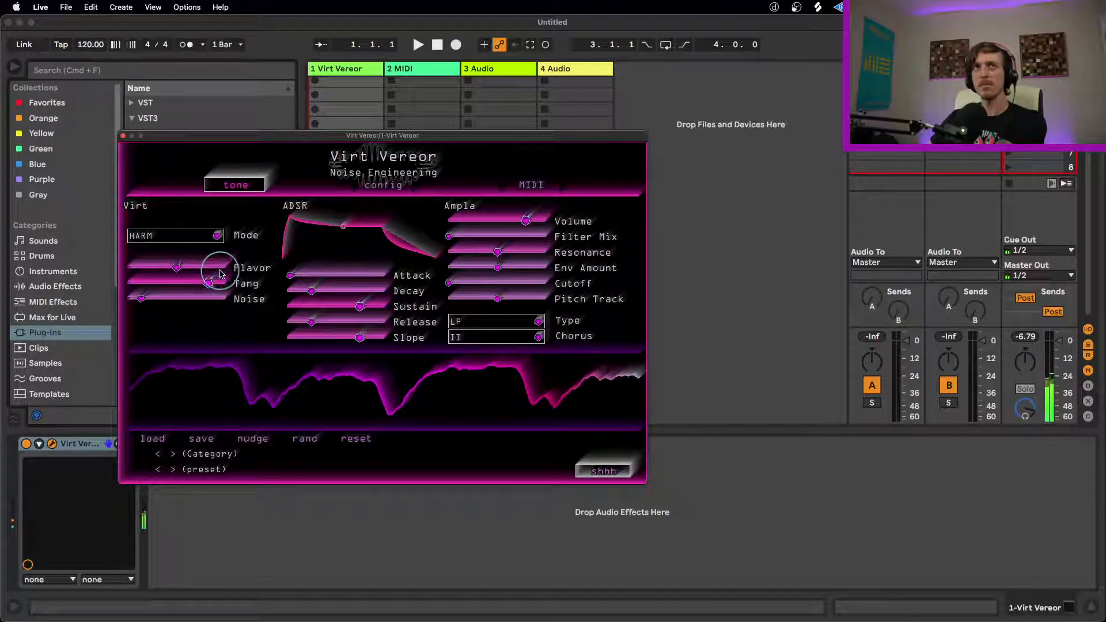
# Step: Switch Mode to SAWX and lower Flavor and Tang to about 20%
pyautogui.click(217, 236)
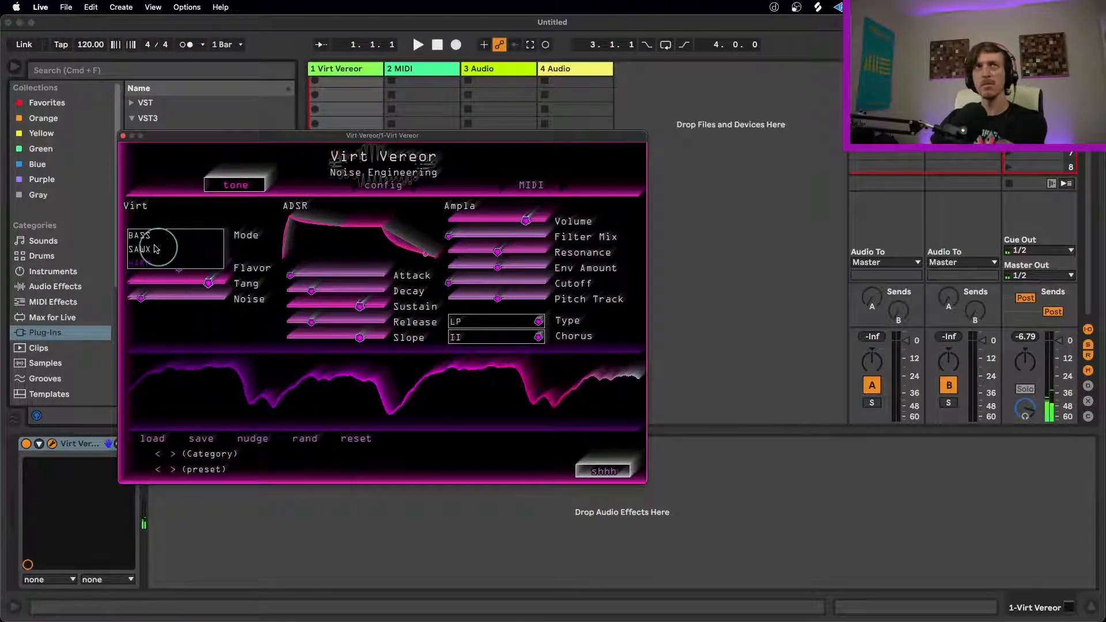
pyautogui.click(154, 249)
pyautogui.moveTo(209, 285); pyautogui.dragTo(141, 267)
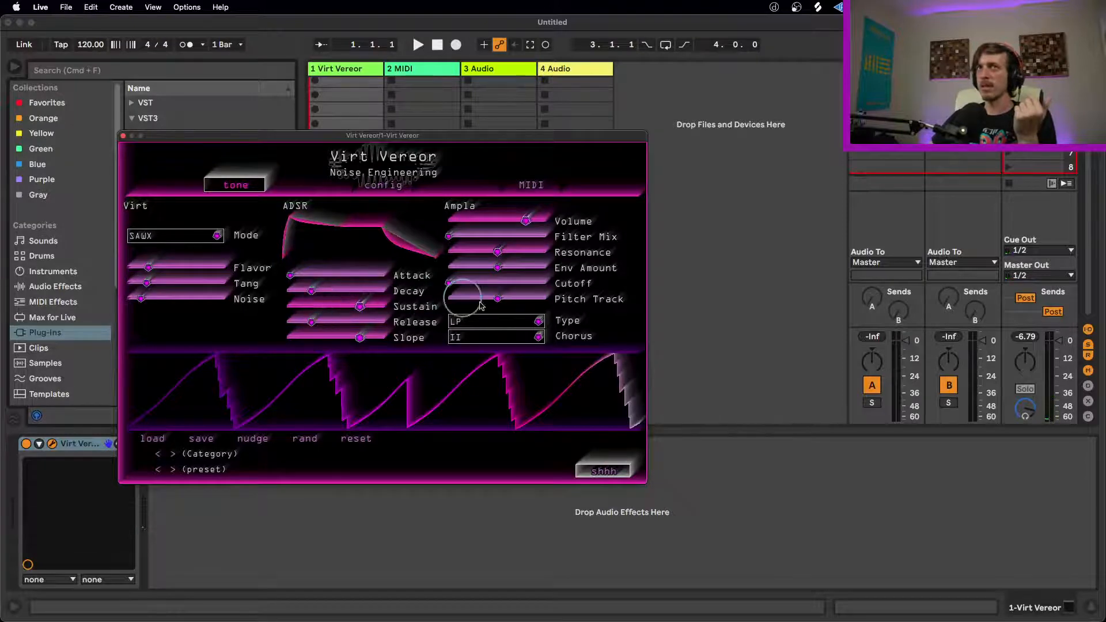
# Step: Set Chorus to 0 and sweep the filter, ending with Filter Mix at about 60% and Cutoff at about 75%
pyautogui.click(542, 338)
pyautogui.click(538, 338)
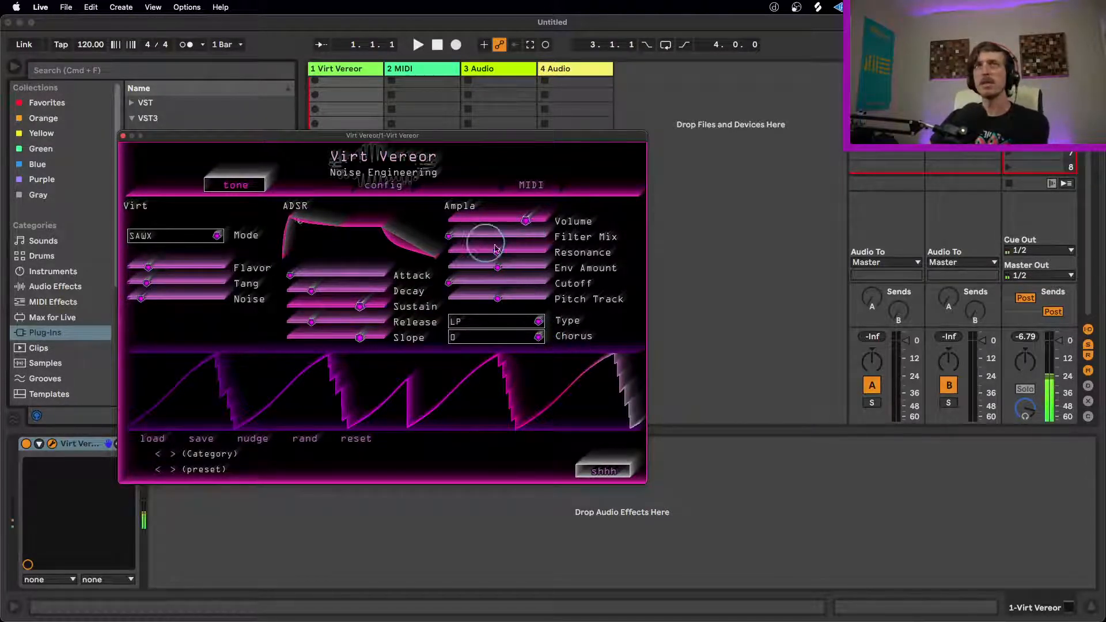
pyautogui.moveTo(456, 237); pyautogui.dragTo(618, 232)
pyautogui.moveTo(461, 284); pyautogui.dragTo(516, 302)
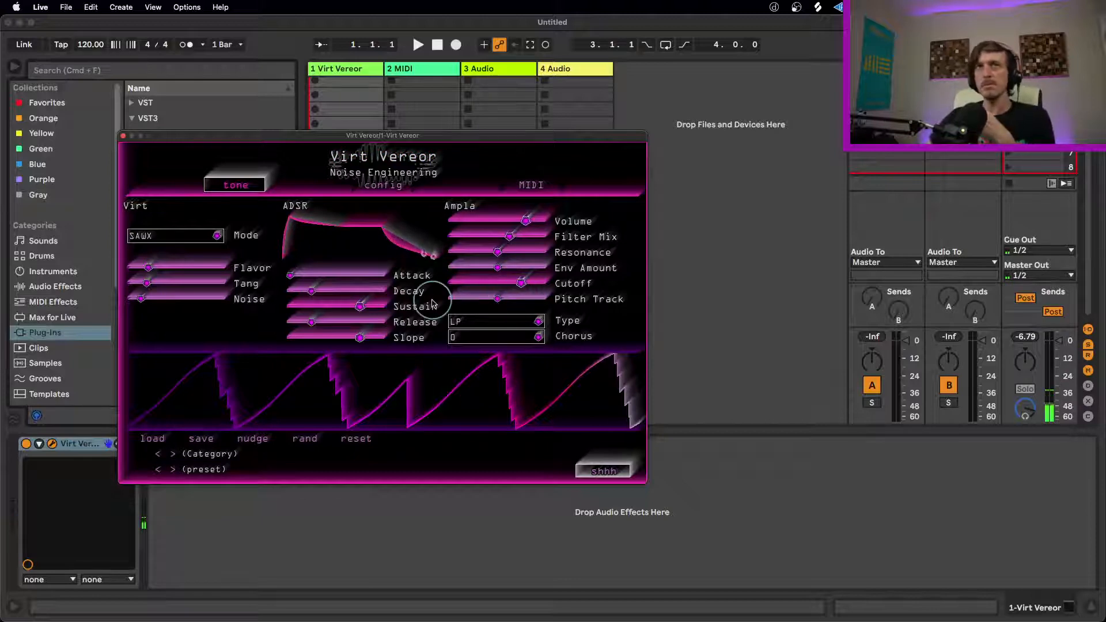
# Step: Load the admindown preset from the Home category and raise Flavor to about 40% and Attack to about a quarter
pyautogui.click(176, 461)
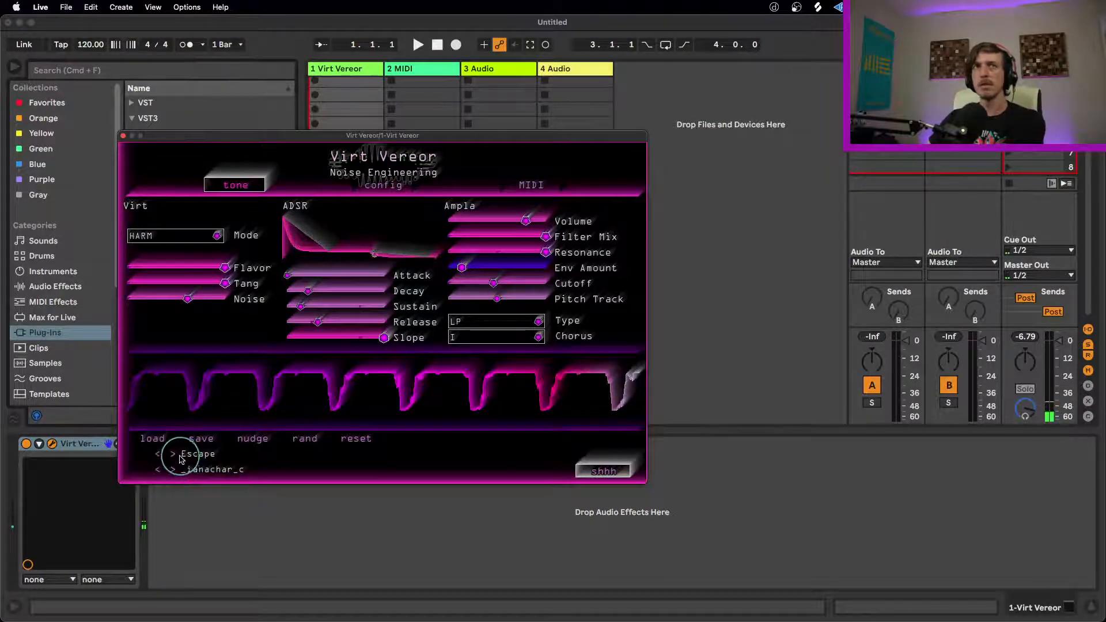
pyautogui.click(173, 454)
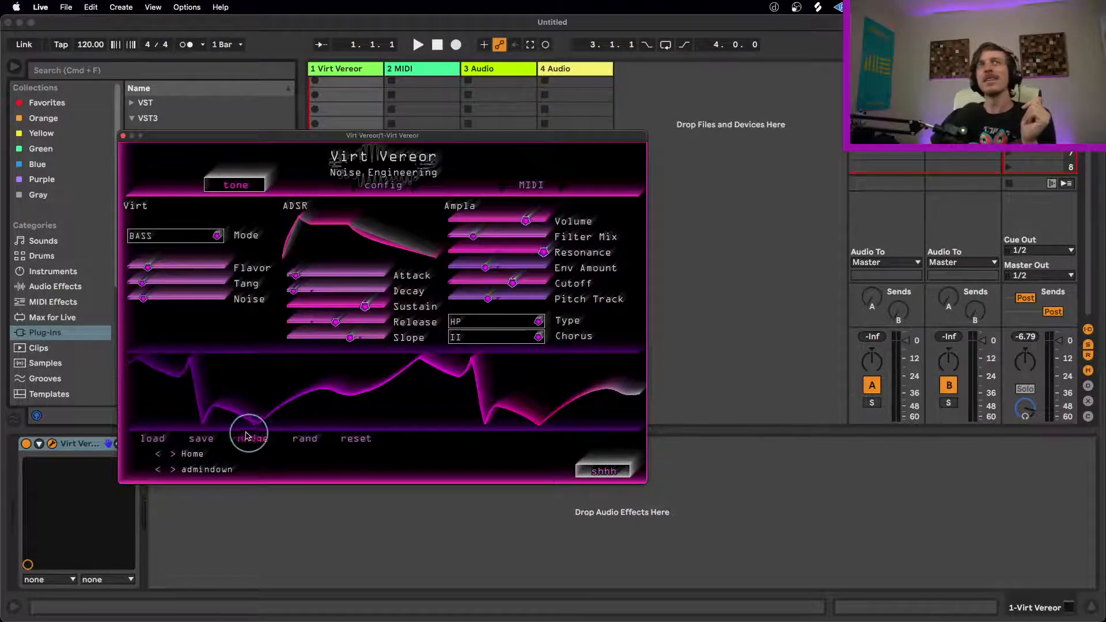
pyautogui.click(391, 185)
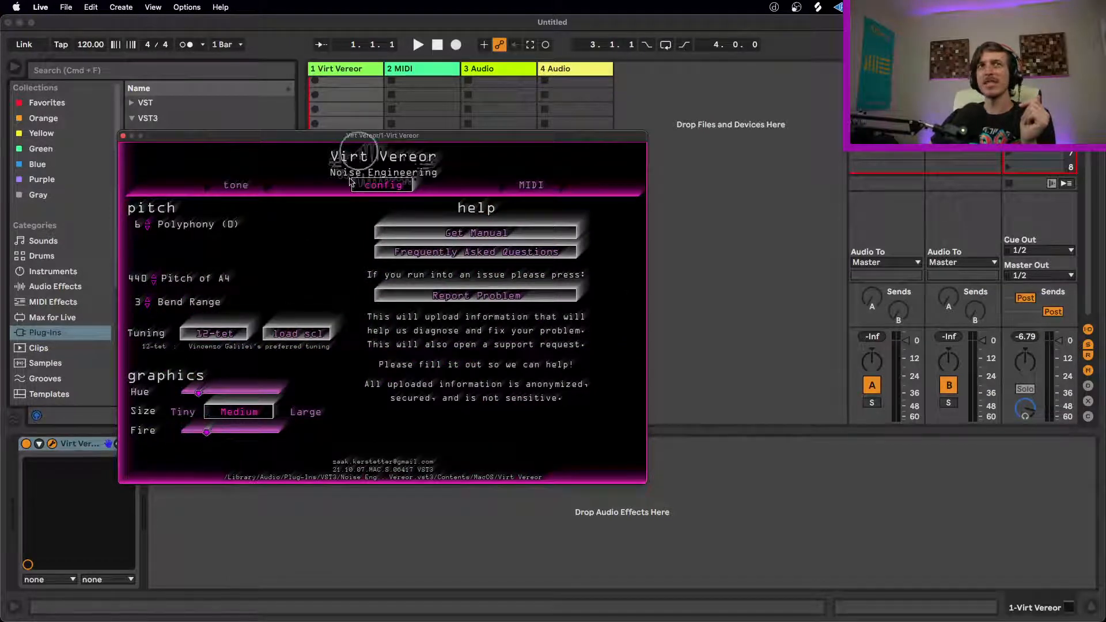
pyautogui.click(236, 184)
pyautogui.moveTo(166, 265); pyautogui.dragTo(203, 272)
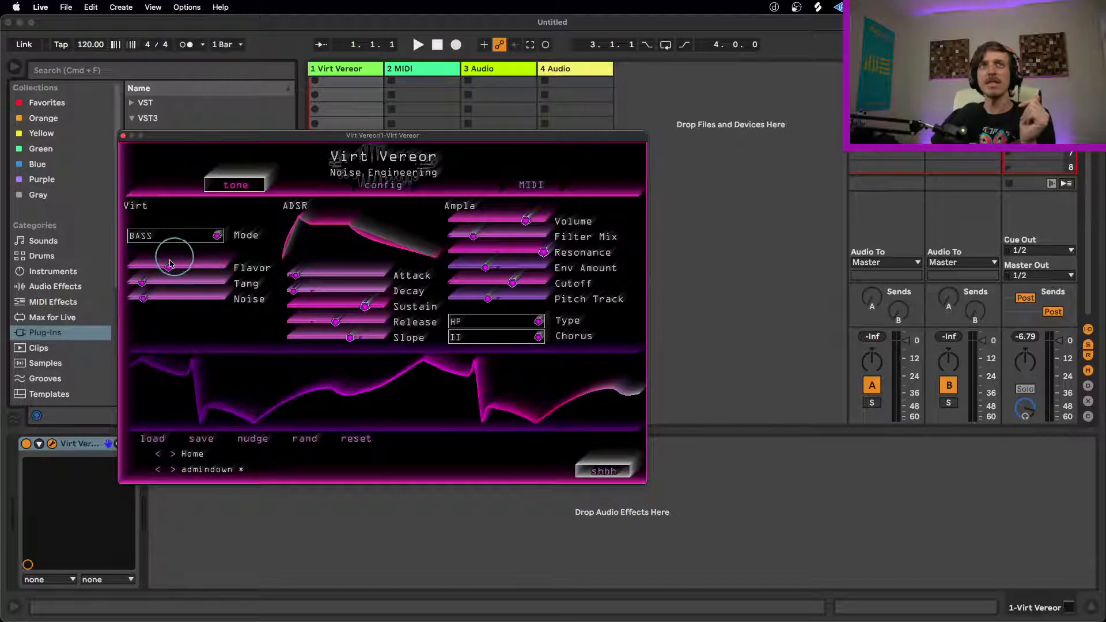
pyautogui.moveTo(297, 277); pyautogui.dragTo(349, 278)
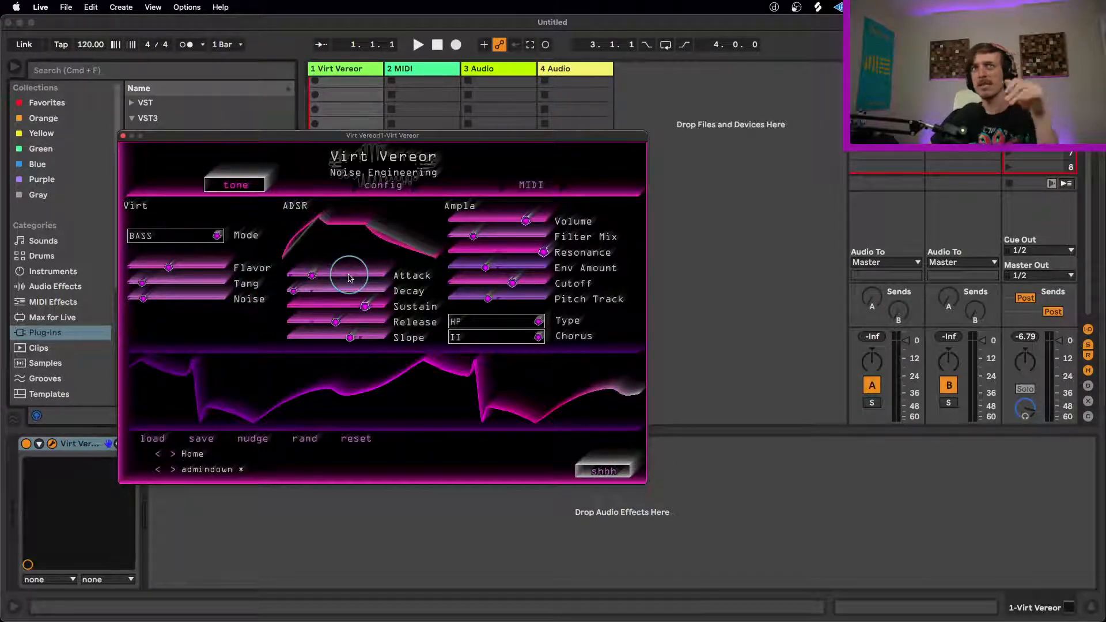
# Step: Raise the Fire graphics setting and bring Flavor up to its maximum
pyautogui.click(377, 184)
pyautogui.moveTo(213, 443); pyautogui.dragTo(357, 415)
pyautogui.click(248, 187)
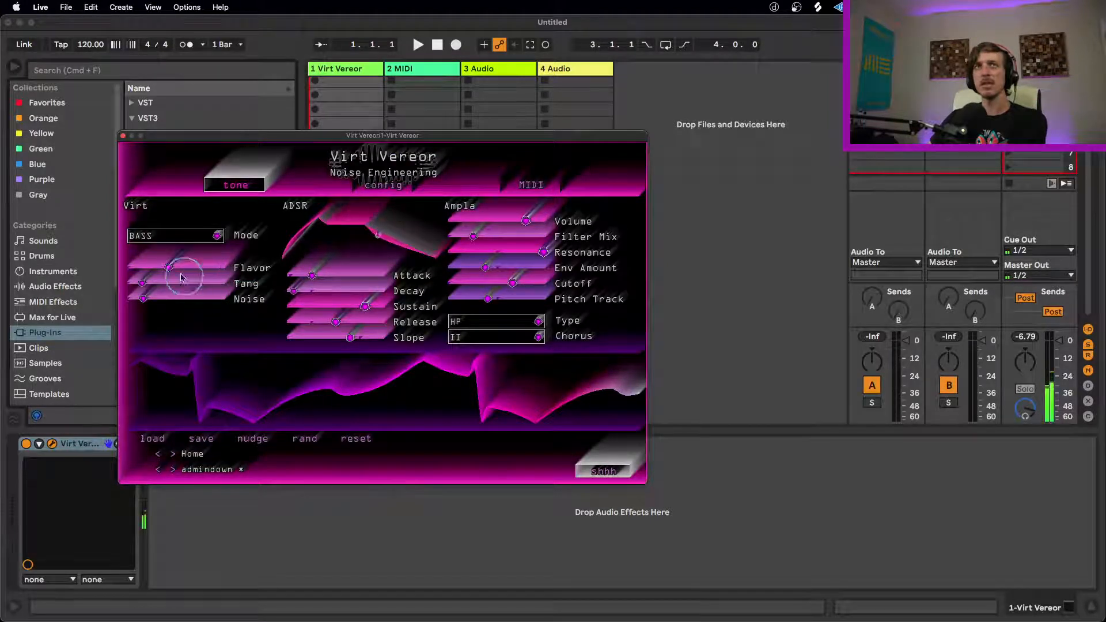
pyautogui.moveTo(169, 267); pyautogui.dragTo(340, 269)
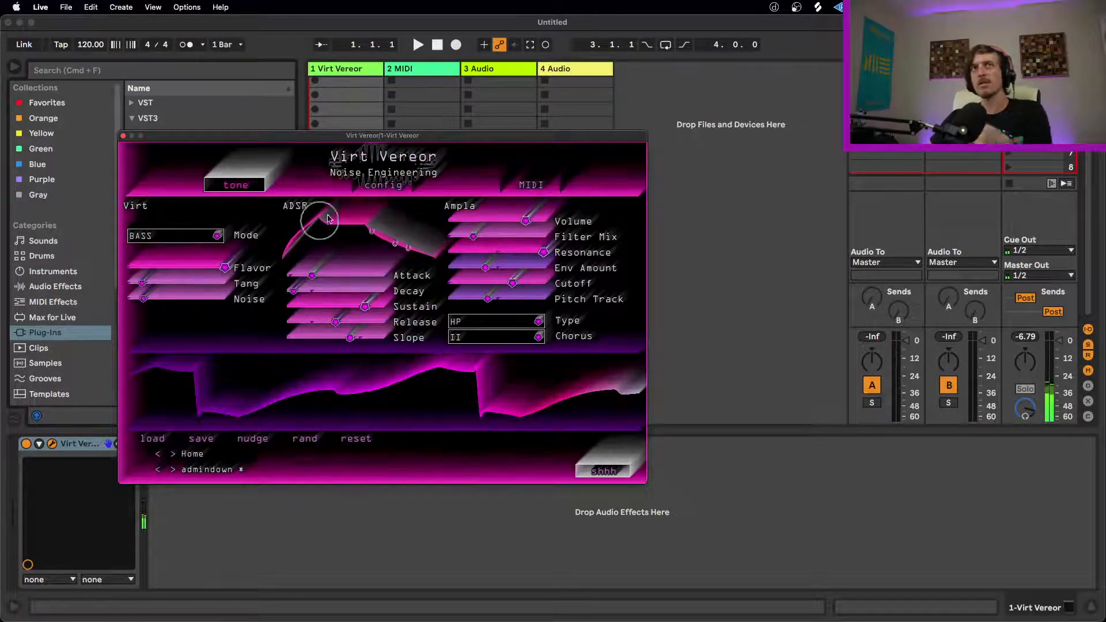
# Step: Lower the Fire graphics setting to about 30% and shift Hue to green at about 60%
pyautogui.click(383, 184)
pyautogui.moveTo(263, 432); pyautogui.dragTo(213, 430)
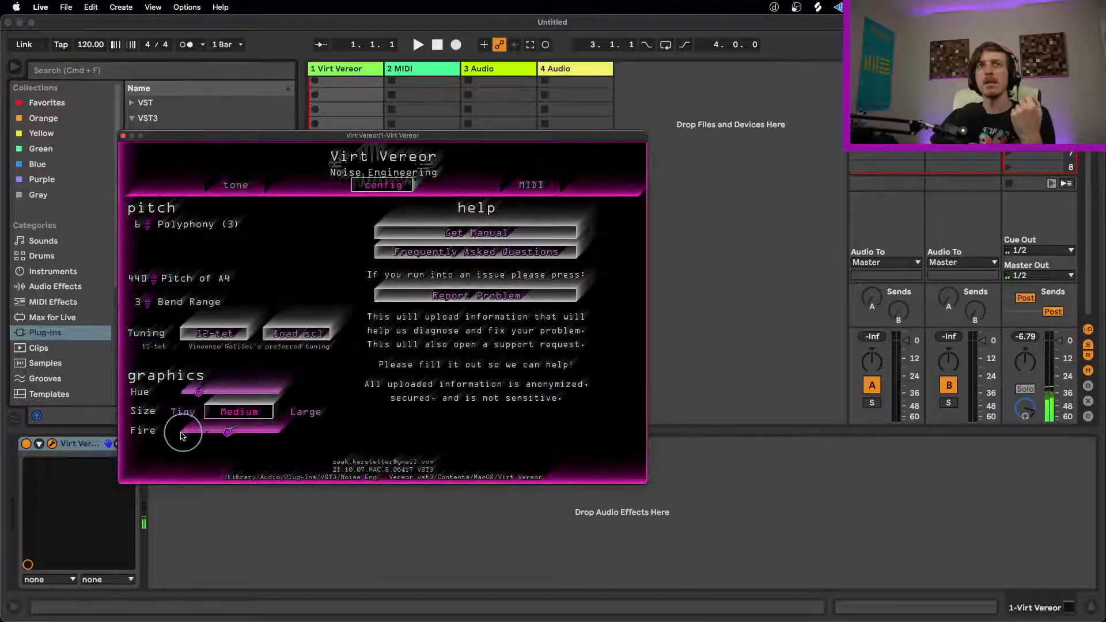
pyautogui.moveTo(198, 392); pyautogui.dragTo(275, 392)
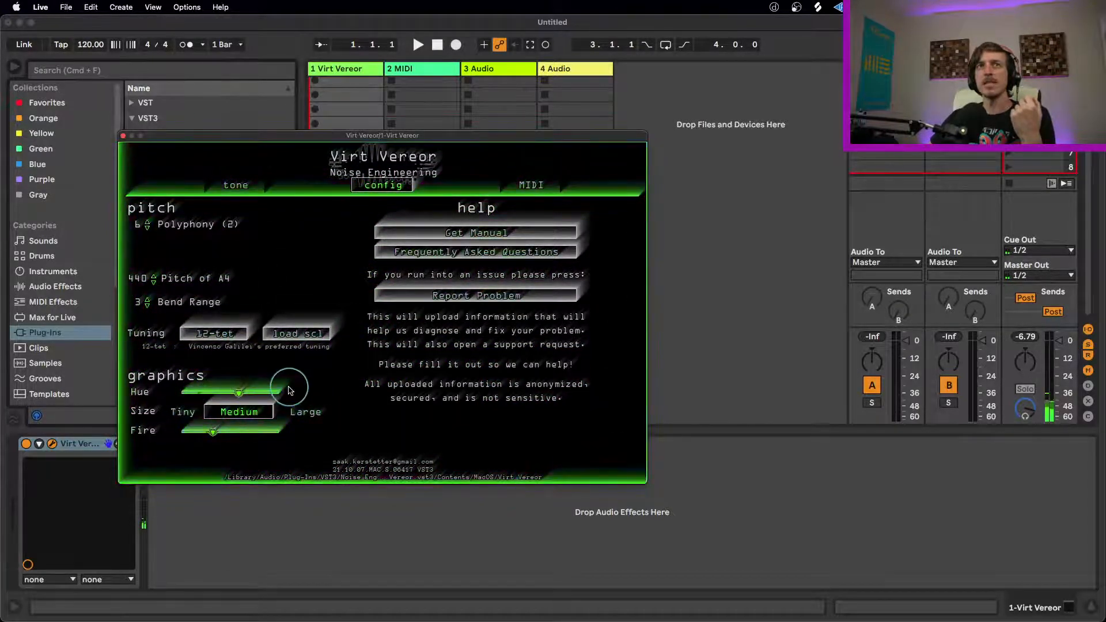
# Step: Reduce Polyphony to 1 and shorten Legato Time to about a quarter
pyautogui.click(148, 228)
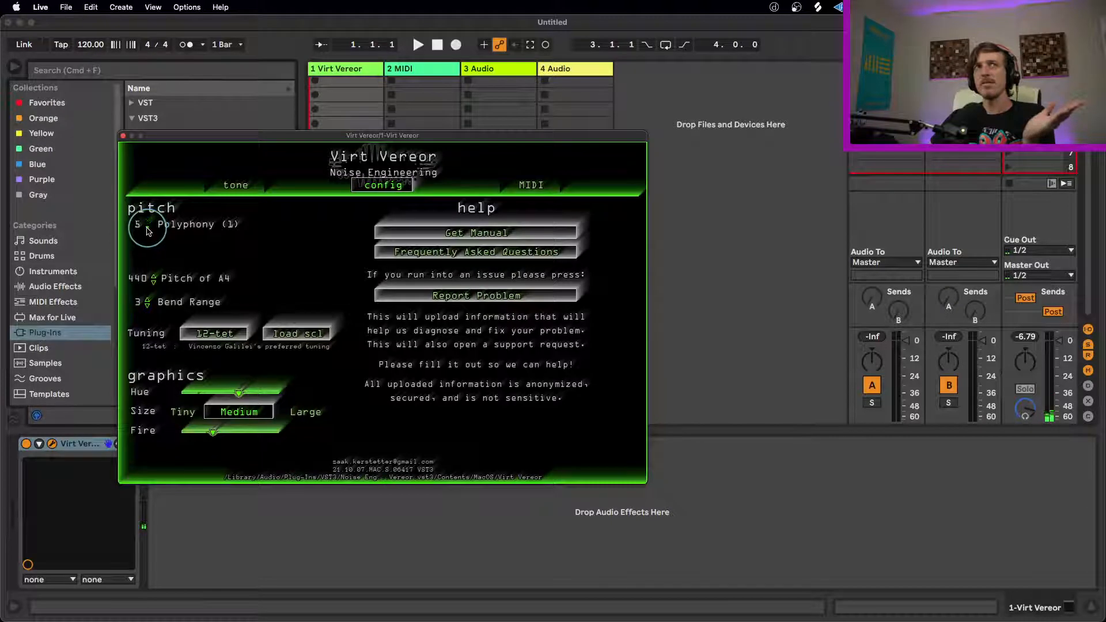
pyautogui.click(148, 230)
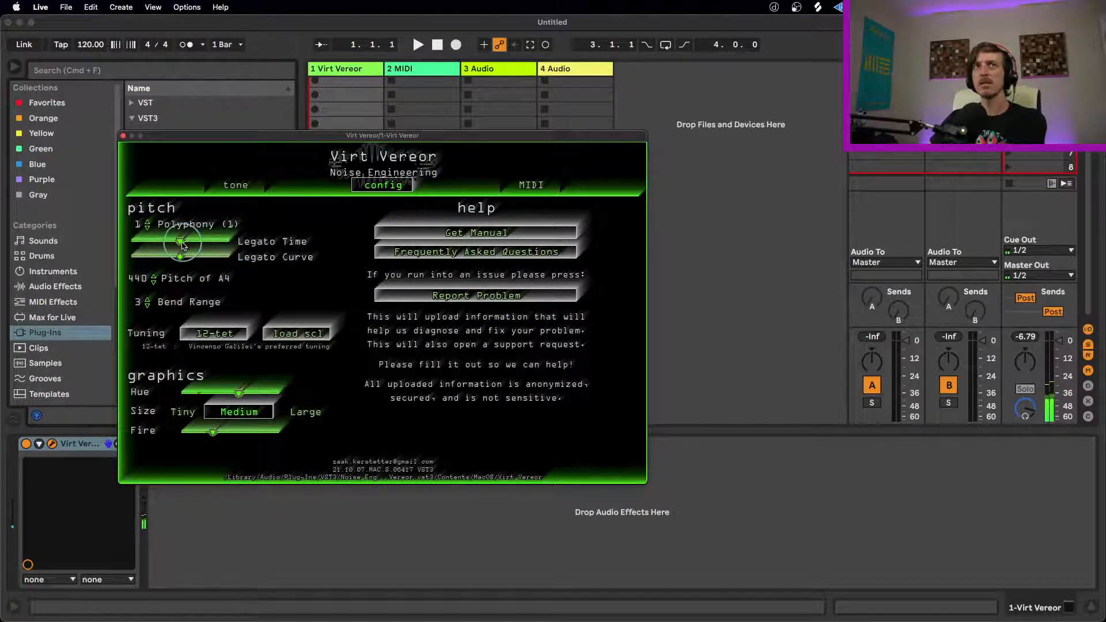
pyautogui.moveTo(181, 242); pyautogui.dragTo(107, 242)
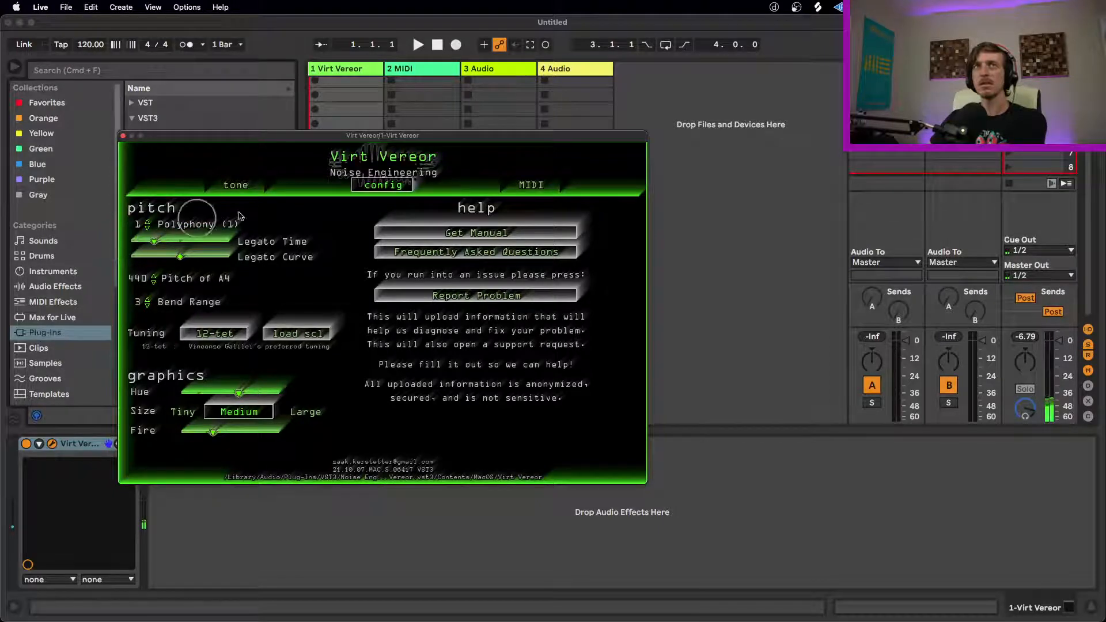
# Step: Show the MIDI CC assignments and toggle velocity response off and back on
pyautogui.click(529, 185)
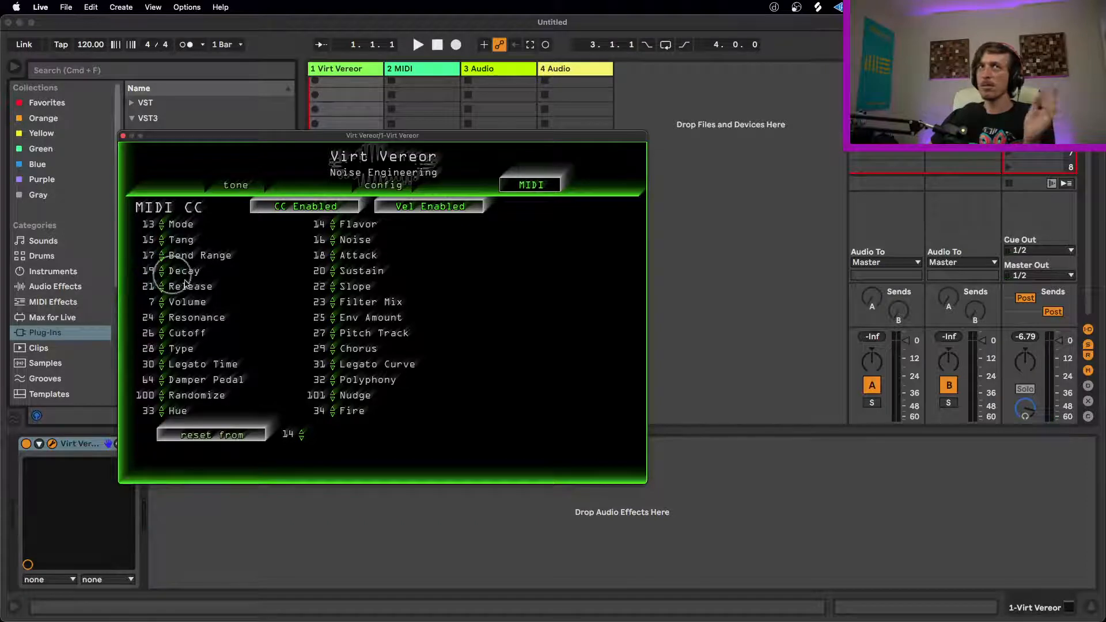
pyautogui.click(447, 215)
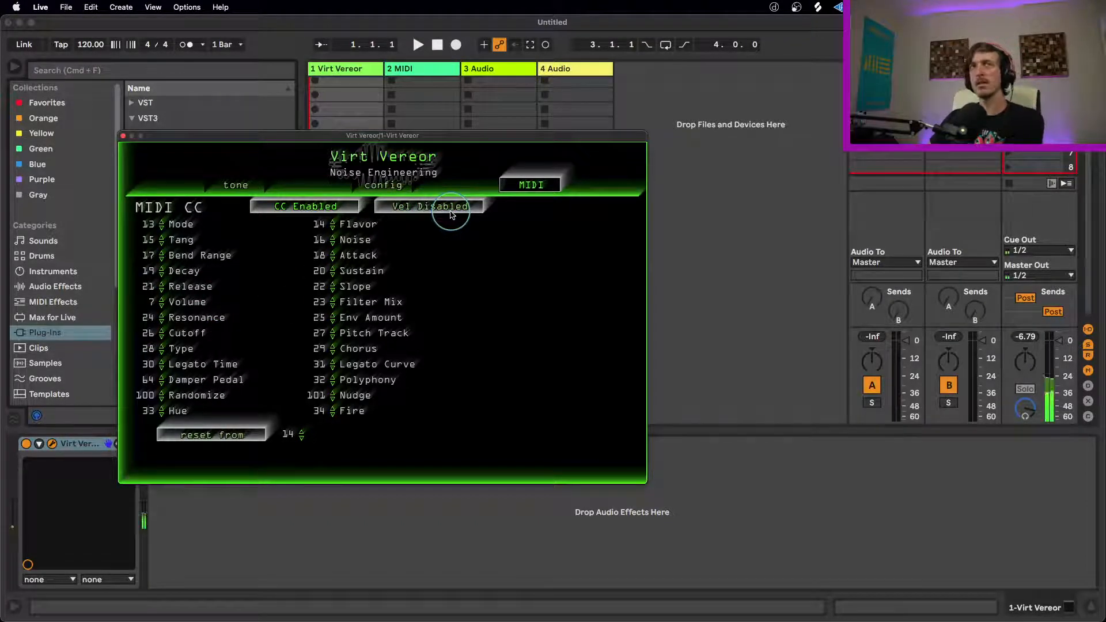
pyautogui.click(449, 213)
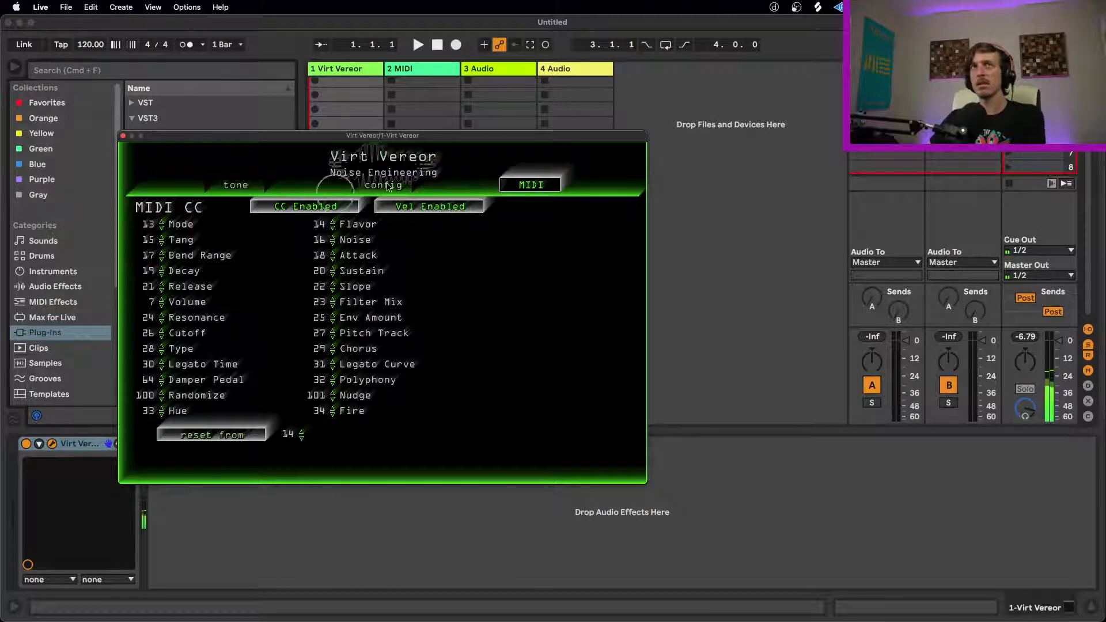
# Step: Return to the tone controls and shorten the envelope's Release to about 20%
pyautogui.click(407, 184)
pyautogui.click(232, 188)
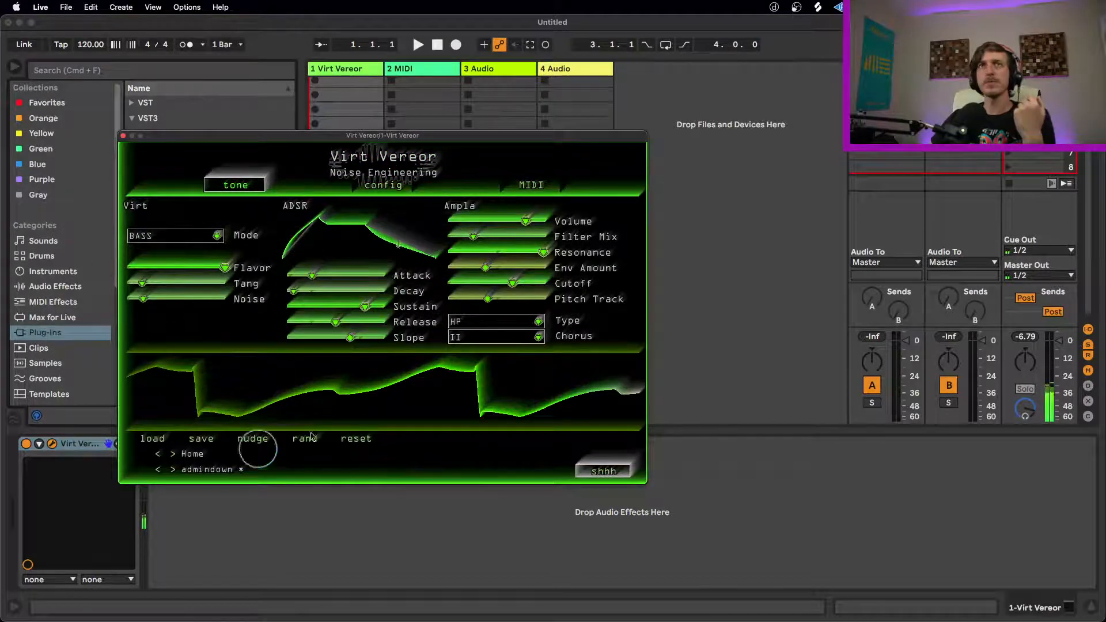
pyautogui.moveTo(336, 323); pyautogui.dragTo(306, 329)
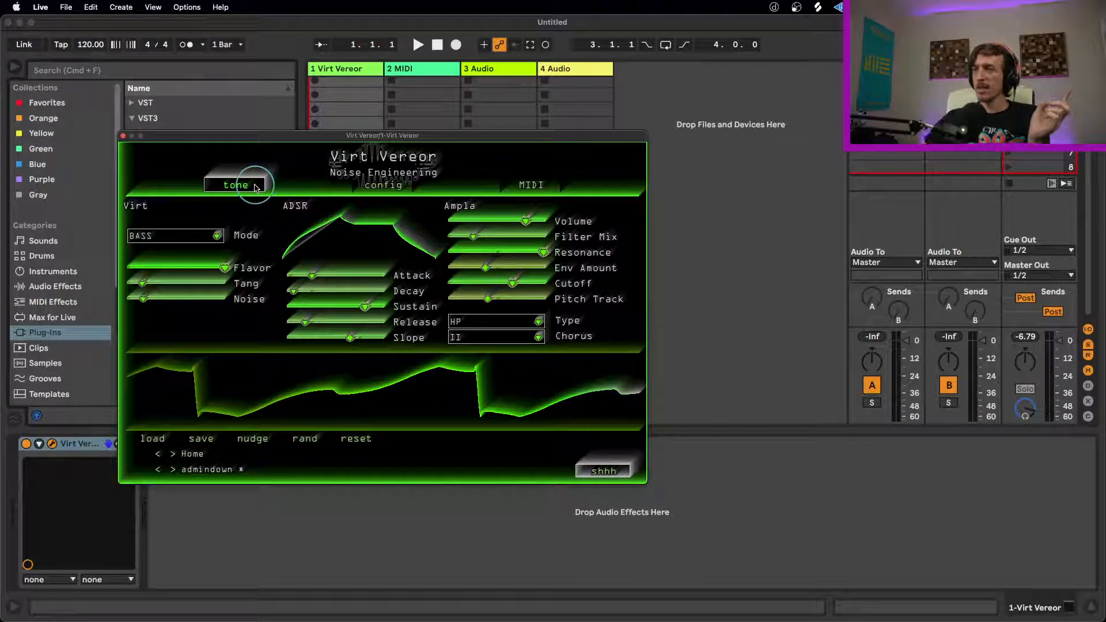
# Step: Nudge the Virt Vereor patch three times to vary its current parameters slightly
pyautogui.click(267, 444)
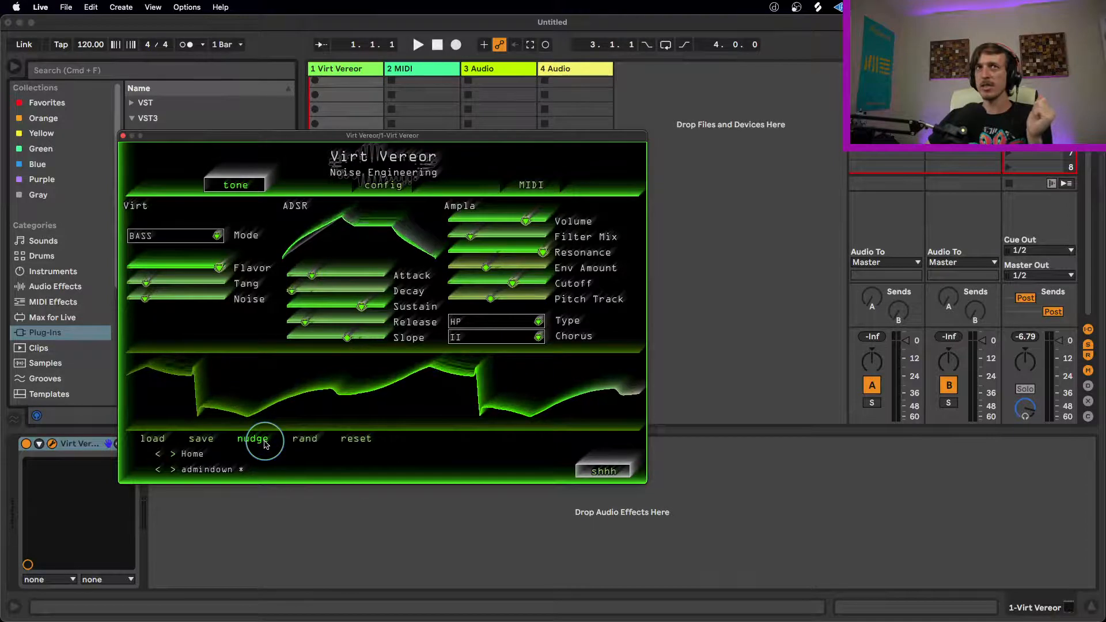
pyautogui.click(265, 439)
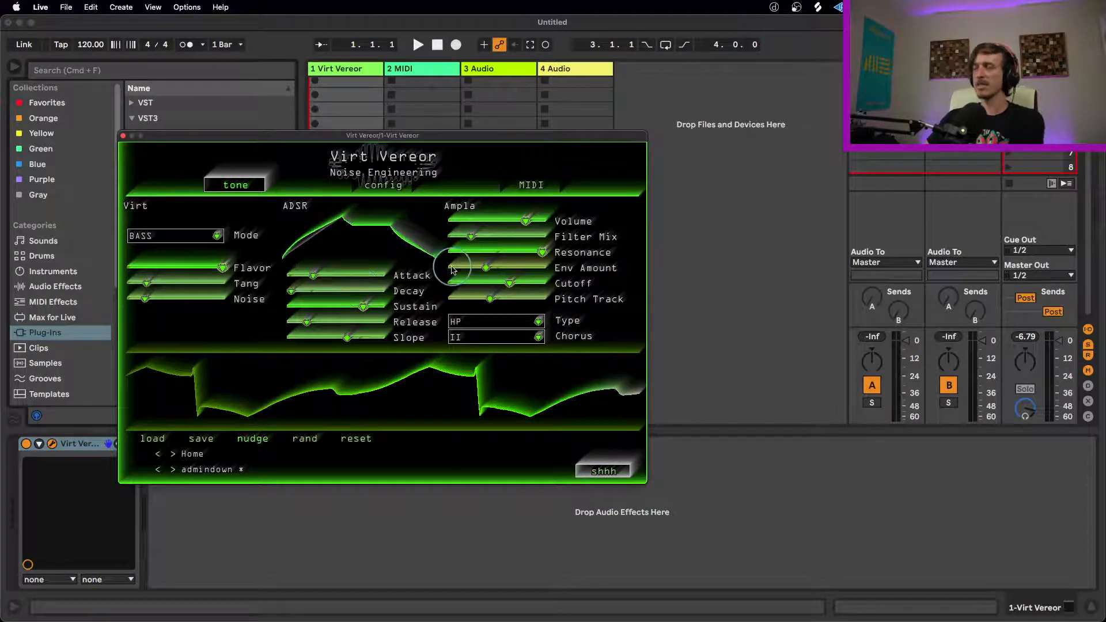
pyautogui.click(259, 439)
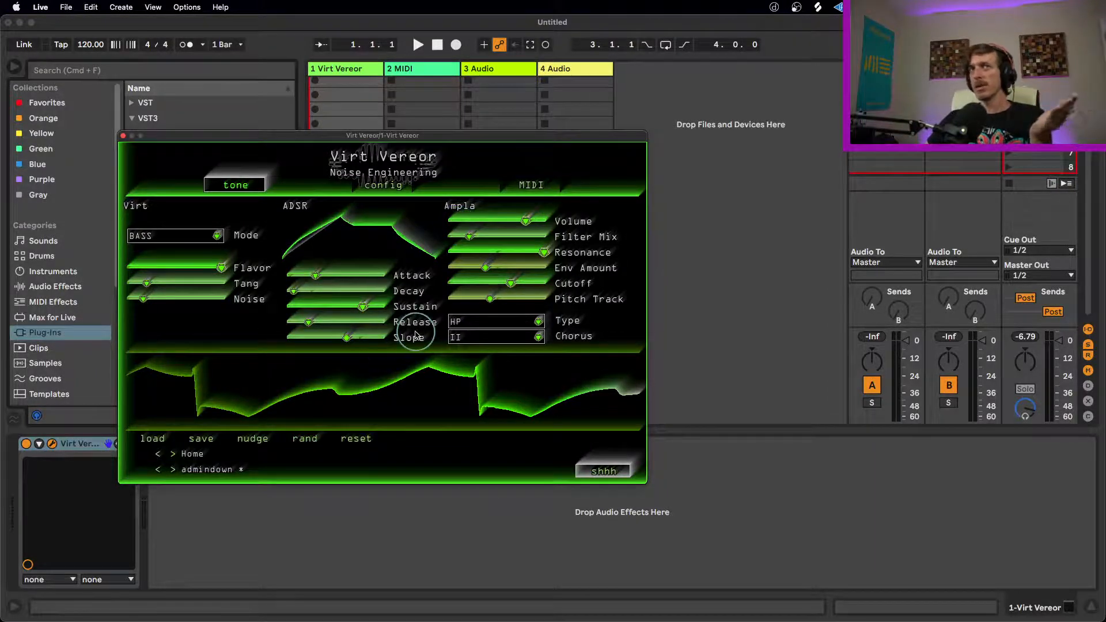
# Step: Randomize the Virt Vereor patch eight times to try out different generated sounds
pyautogui.click(304, 440)
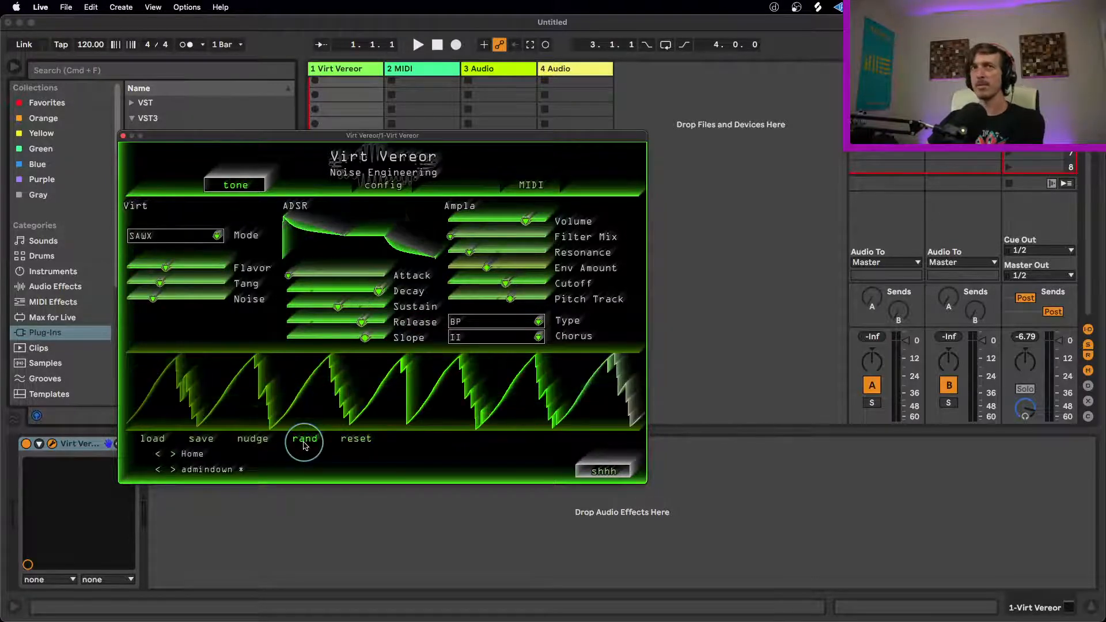
pyautogui.click(304, 442)
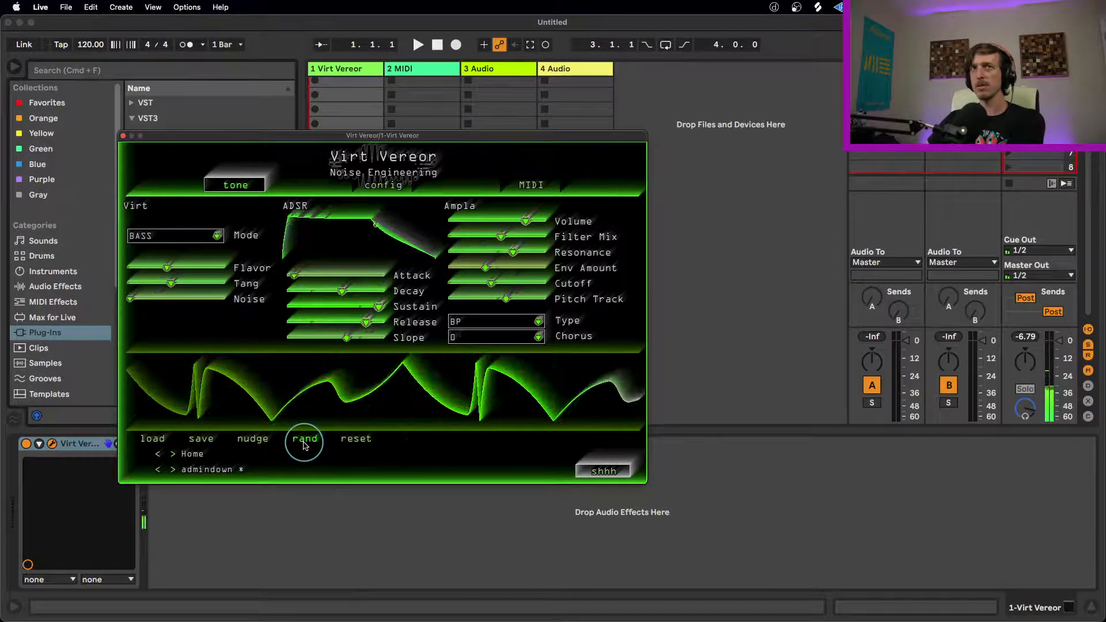
pyautogui.click(304, 442)
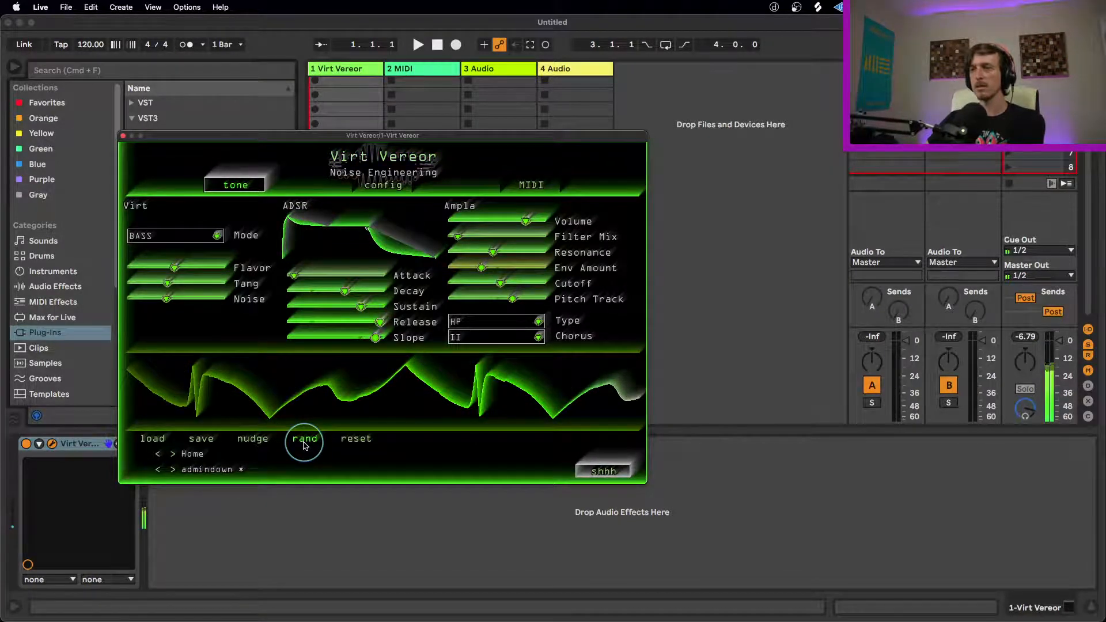
pyautogui.click(304, 442)
pyautogui.click(304, 442)
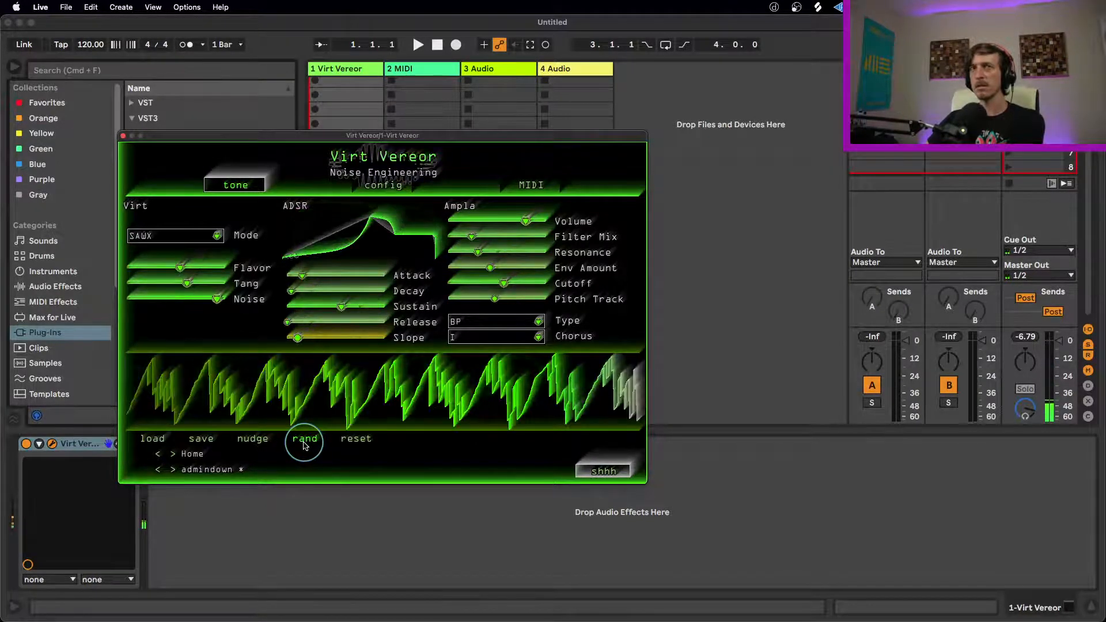
pyautogui.click(304, 442)
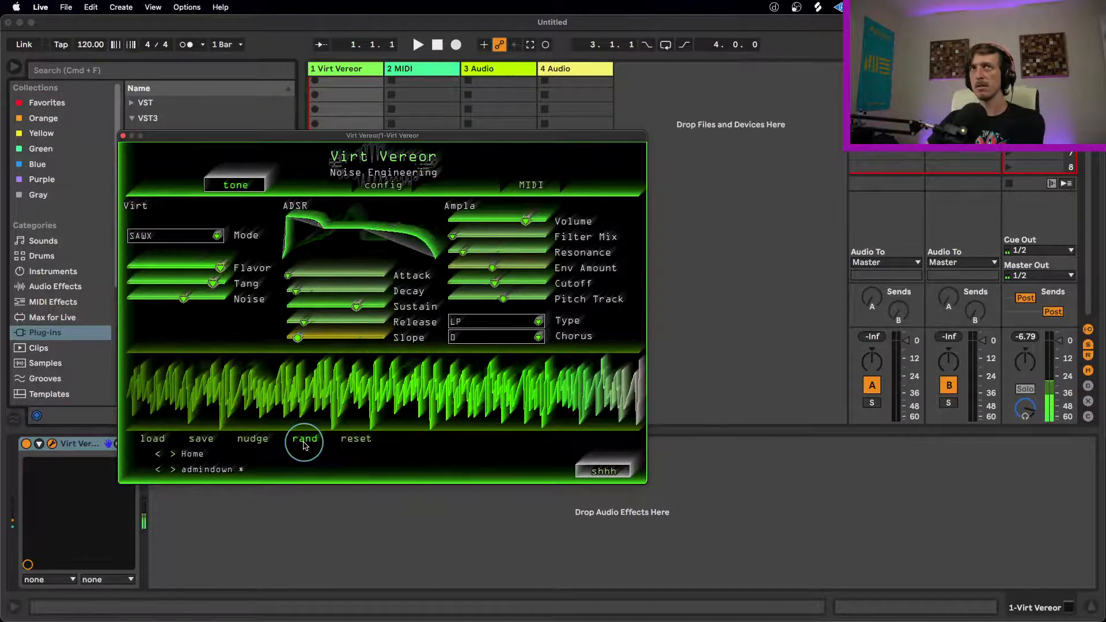
pyautogui.click(304, 442)
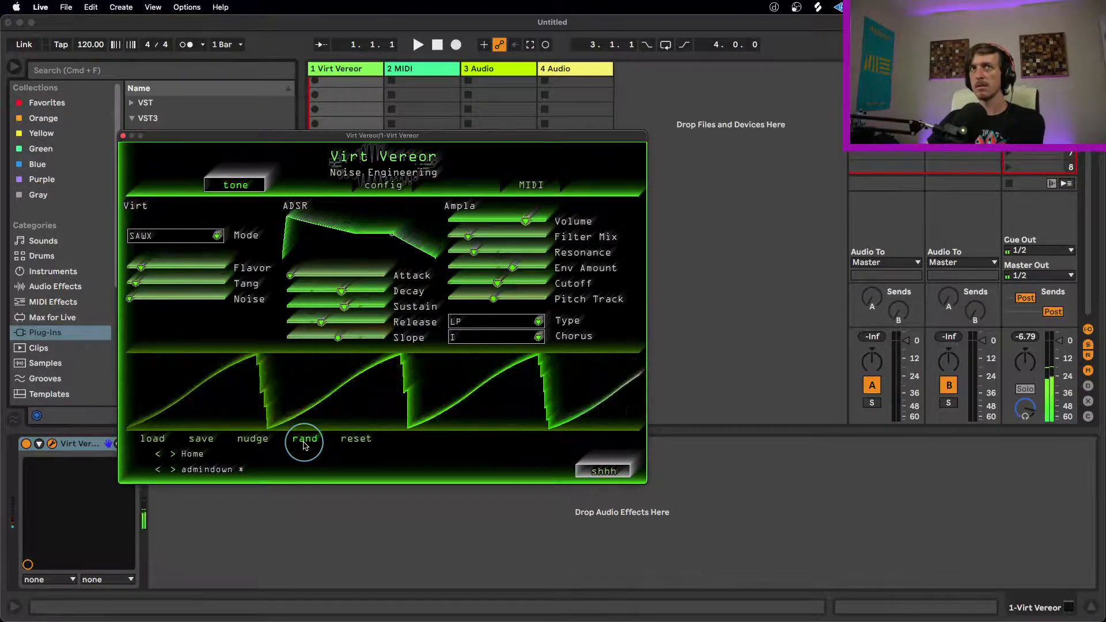
pyautogui.click(304, 443)
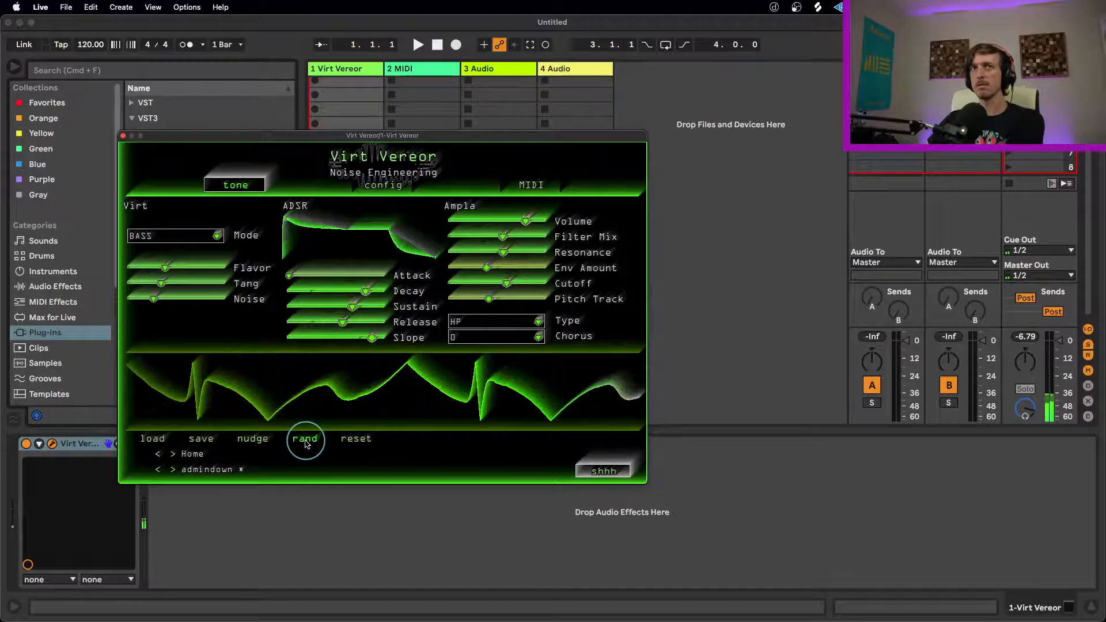
# Step: Check the config settings, then return to the tone controls and randomize the patch again
pyautogui.click(382, 182)
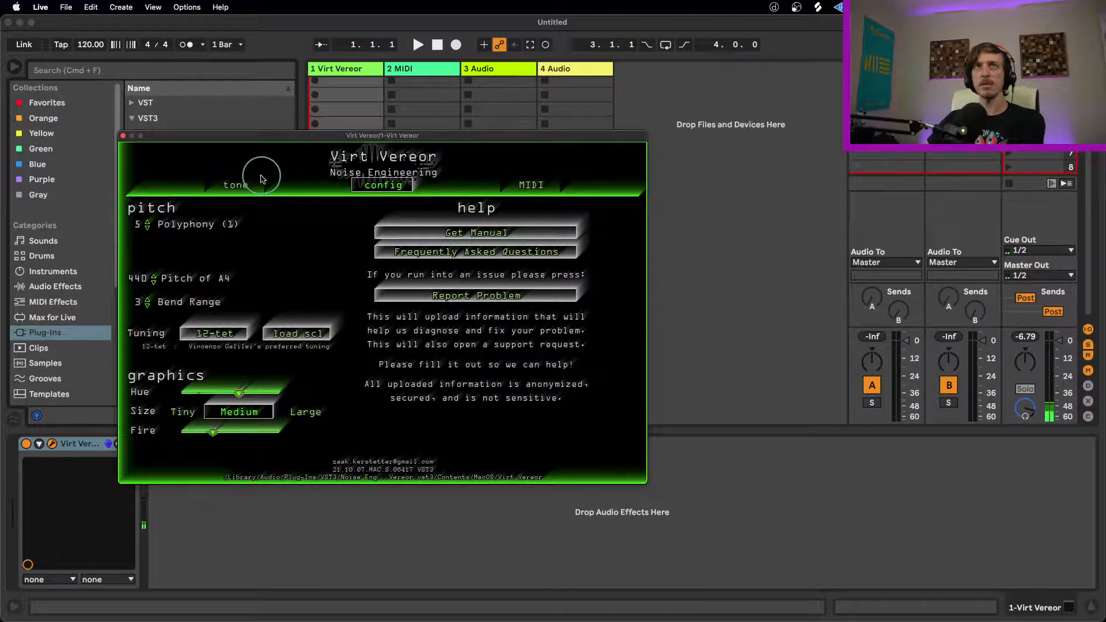
pyautogui.click(237, 184)
pyautogui.click(305, 441)
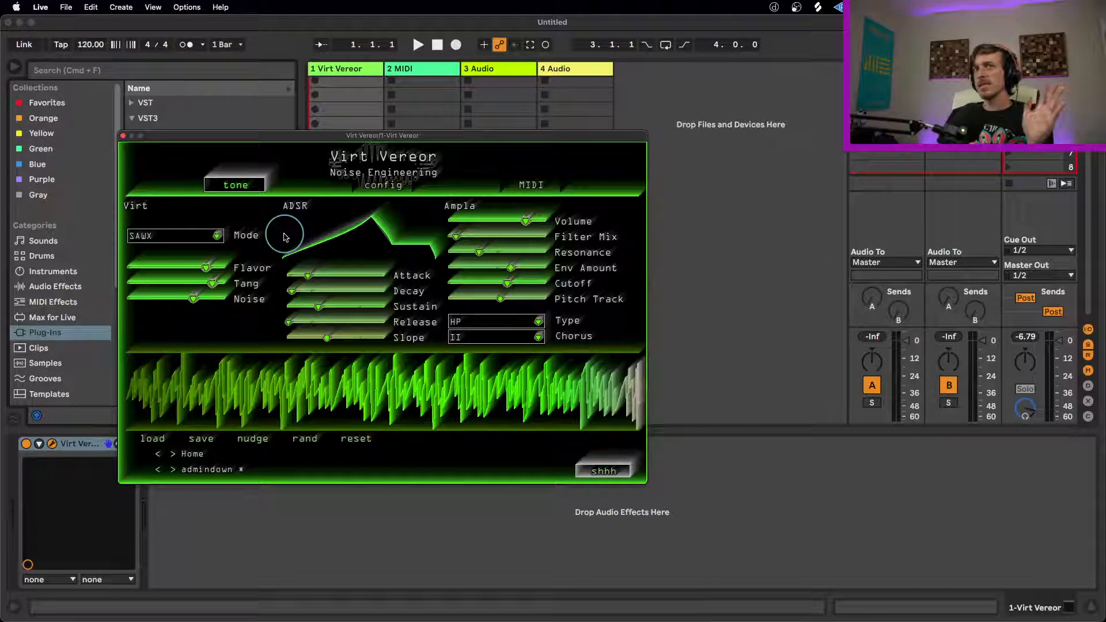
# Step: Switch through the Virt modes, ending on BASS, and raise the envelope's Slope to about 60%
pyautogui.click(198, 234)
pyautogui.click(176, 236)
pyautogui.click(179, 235)
pyautogui.click(182, 263)
pyautogui.click(184, 238)
pyautogui.click(184, 240)
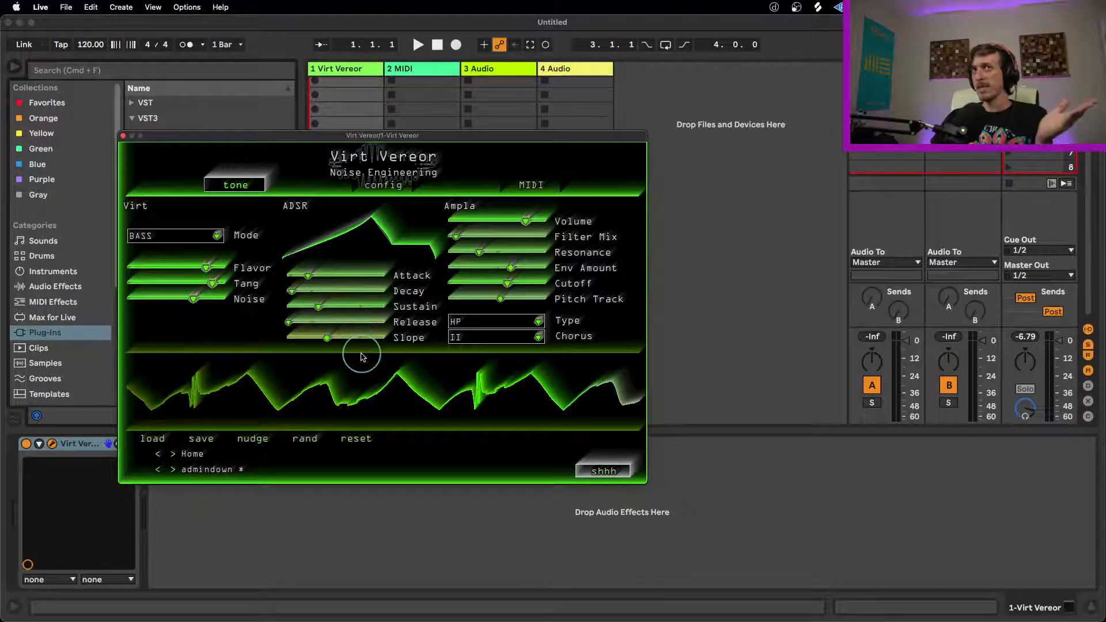
pyautogui.moveTo(336, 344); pyautogui.dragTo(350, 338)
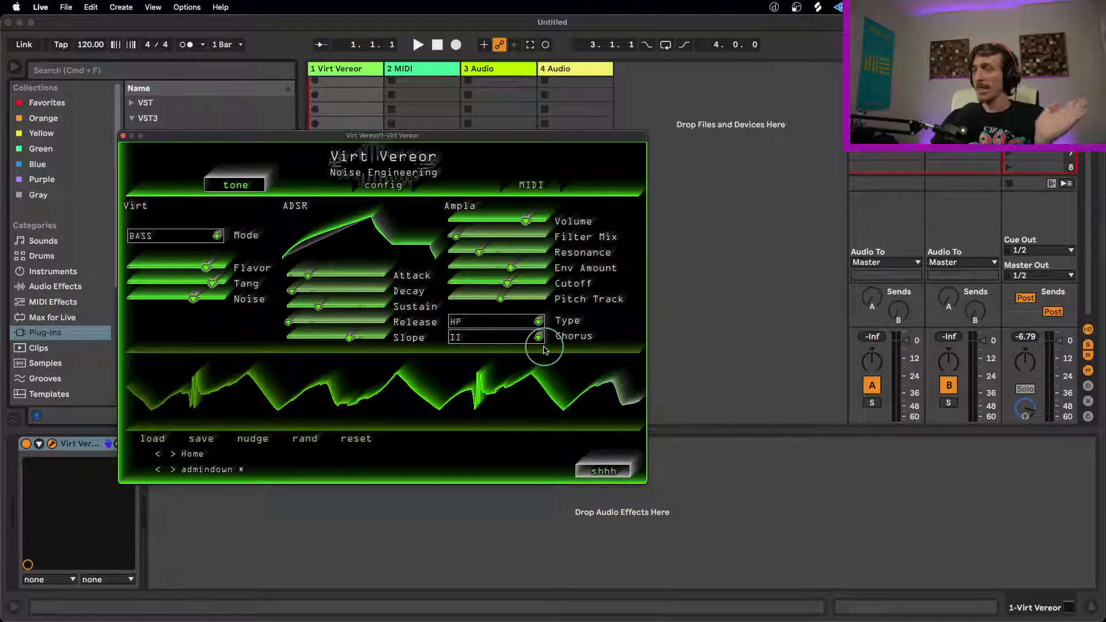
# Step: Randomize the patch once more and close the Virt Vereor window
pyautogui.click(305, 444)
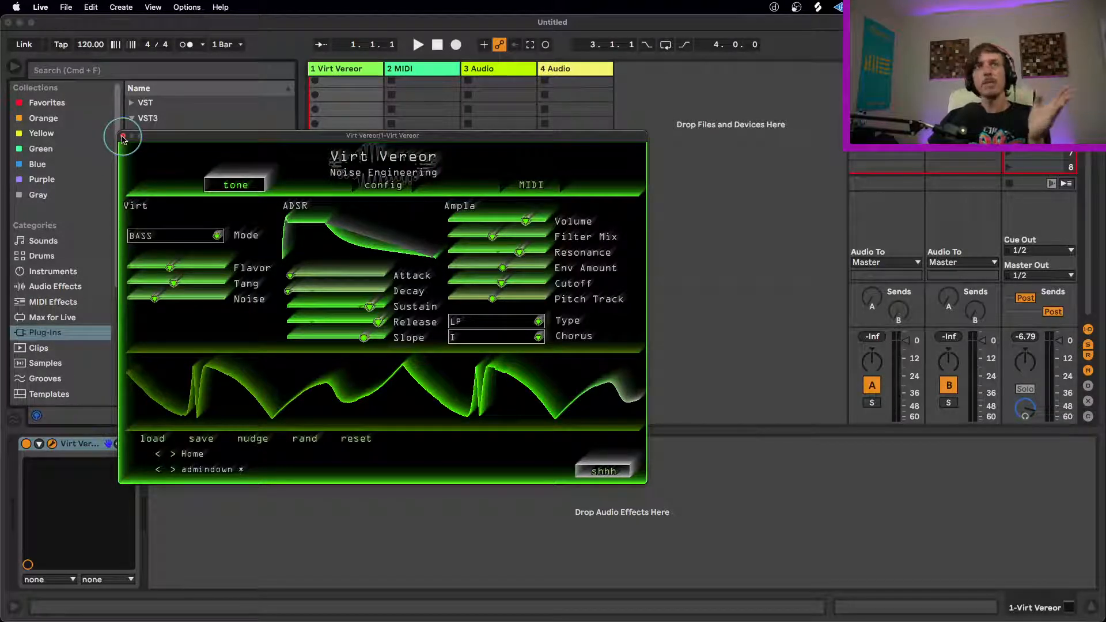
pyautogui.click(216, 236)
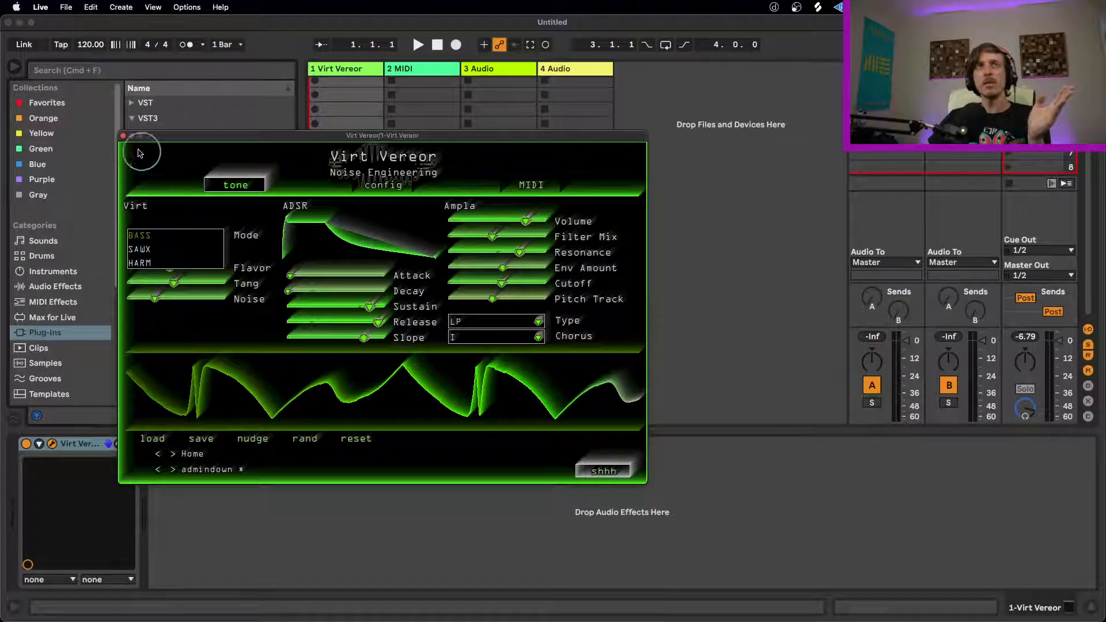
pyautogui.click(122, 136)
# Step: Add Noise Engineering's Ruina VST3 effect after Virt Vereor and move its window clear of the browser
pyautogui.moveTo(178, 261); pyautogui.dragTo(249, 486)
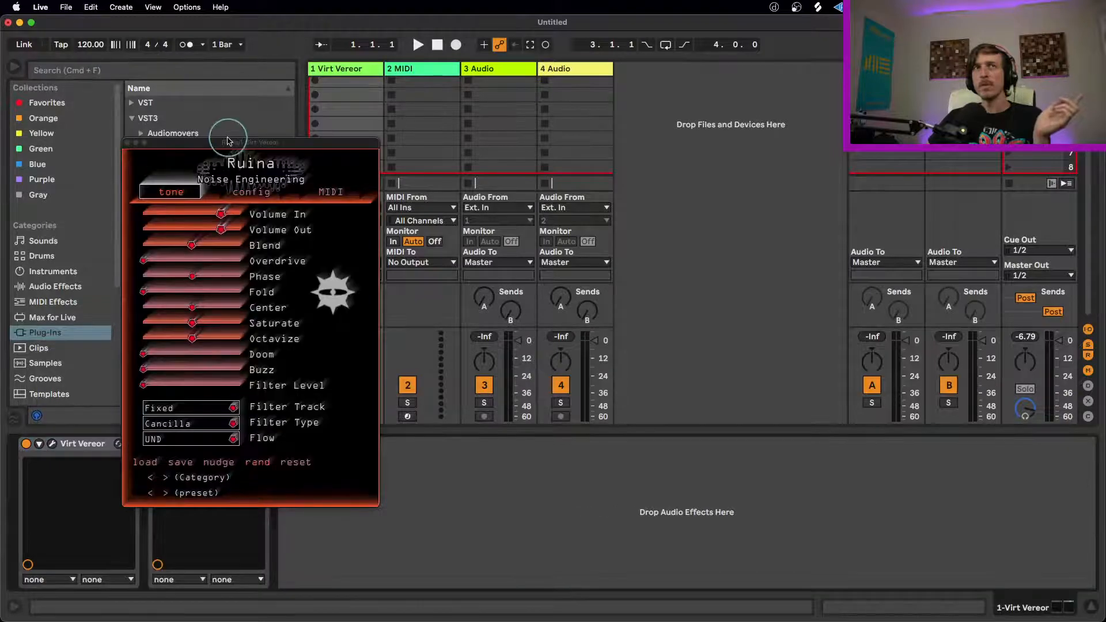
pyautogui.moveTo(230, 144); pyautogui.dragTo(534, 148)
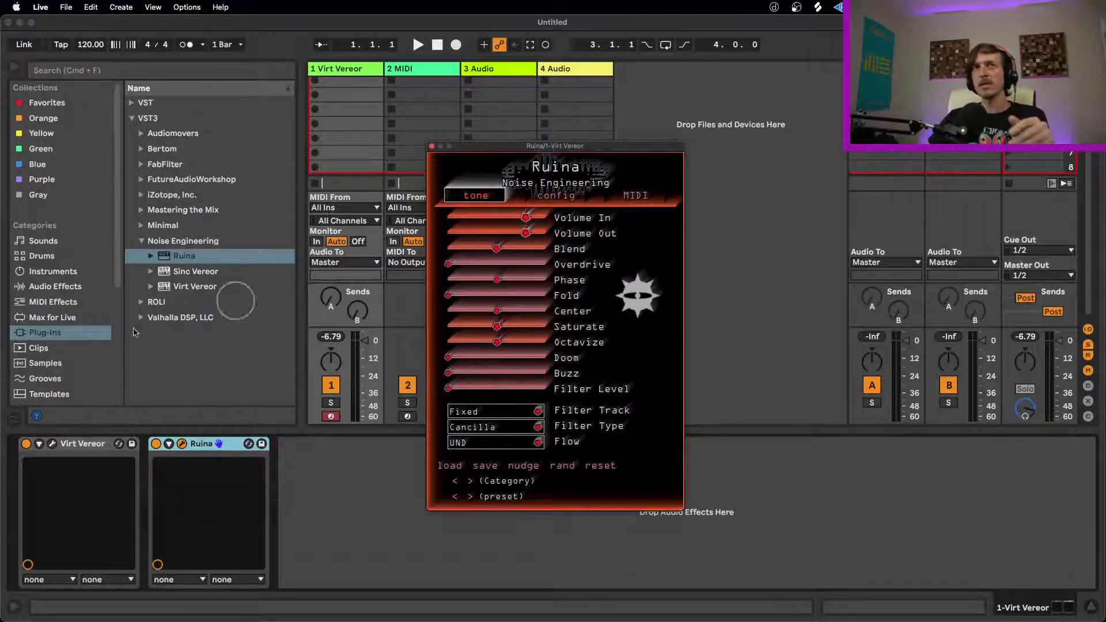
# Step: Delete Virt Vereor from the track and put the Wavetable instrument in front of Ruina
pyautogui.click(74, 444)
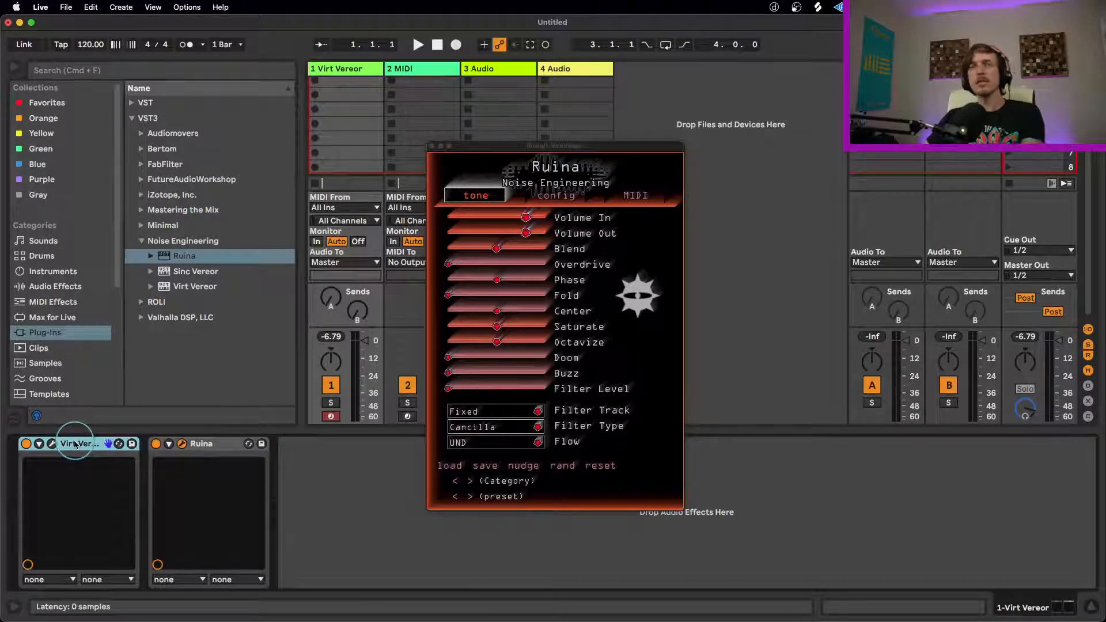
pyautogui.press('Delete')
pyautogui.click(52, 271)
pyautogui.moveTo(172, 286); pyautogui.dragTo(27, 518)
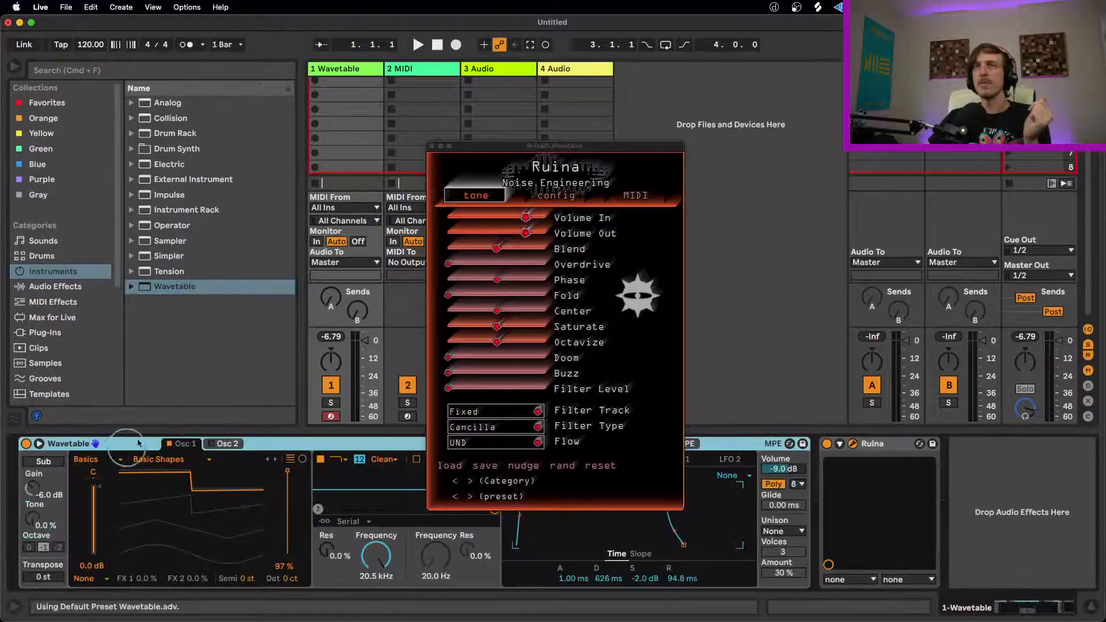
# Step: Add jo.Oscilloscope from the favorites after Ruina and move the Ruina window clear of the device chain
pyautogui.click(46, 102)
pyautogui.click(184, 164)
pyautogui.moveTo(190, 241); pyautogui.dragTo(968, 492)
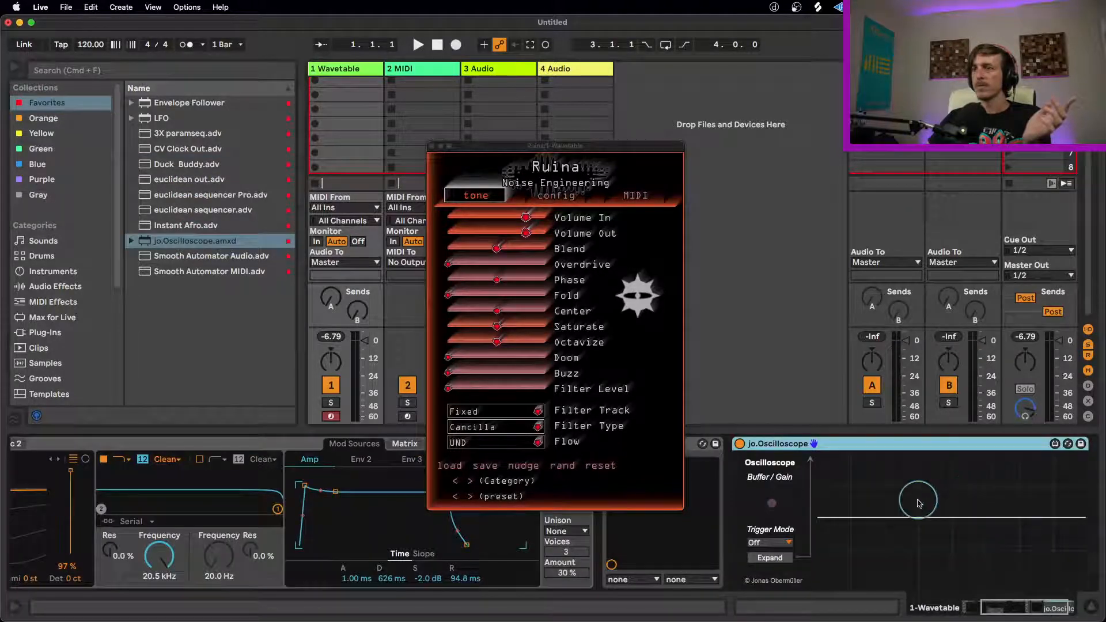
pyautogui.moveTo(513, 147); pyautogui.dragTo(293, 72)
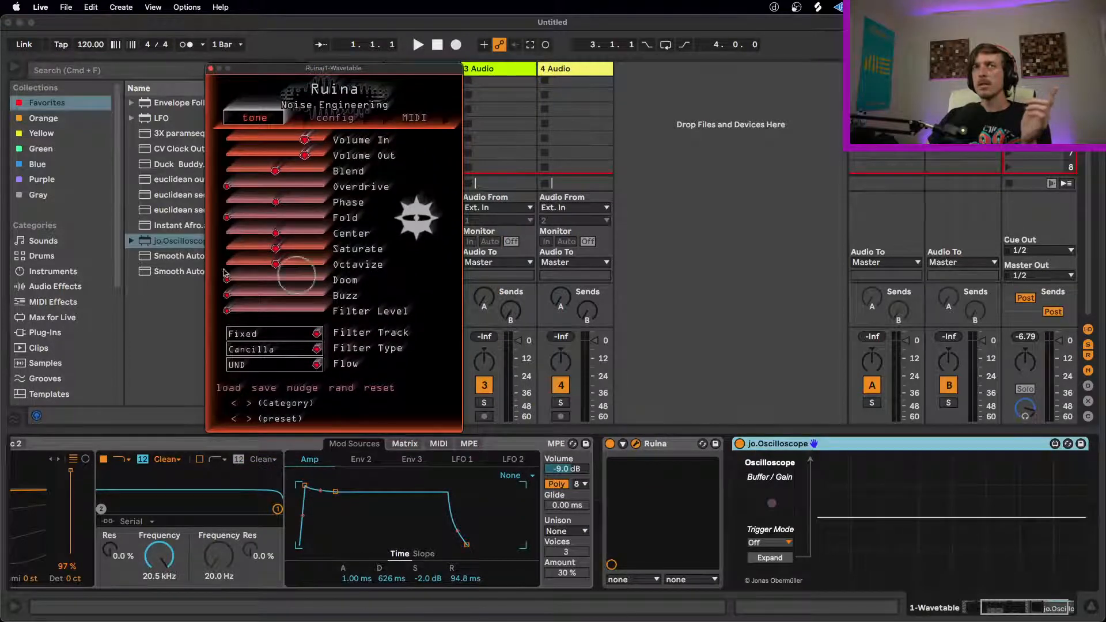
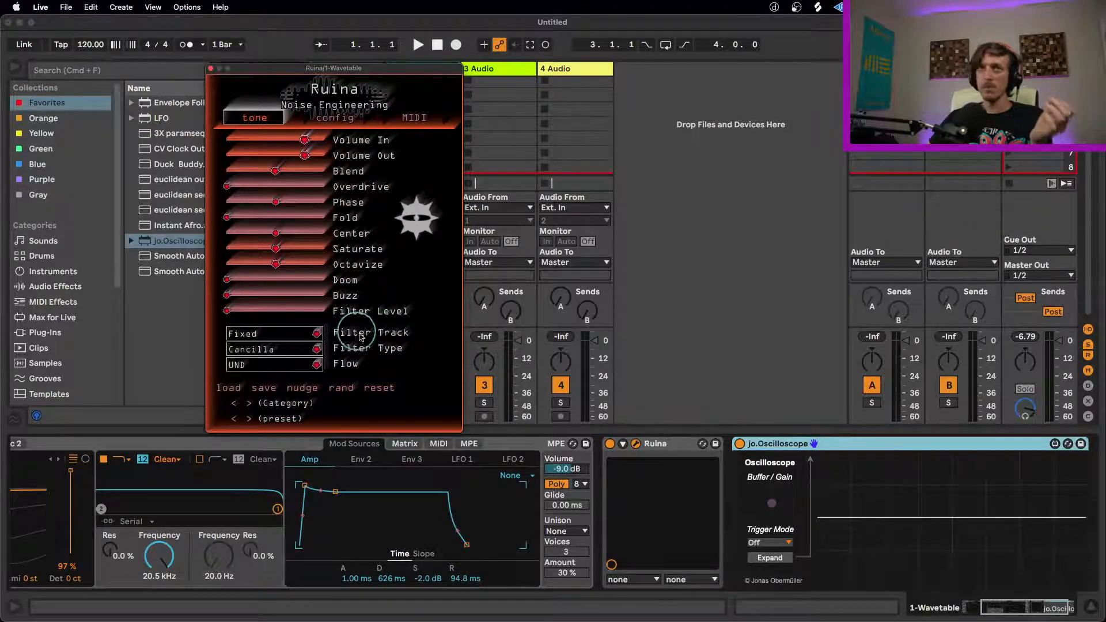
# Step: Bypass Ruina, adjust the jo.Oscilloscope buffer and gain while the dry Wavetable signal plays, and switch Ruina back on
pyautogui.click(610, 444)
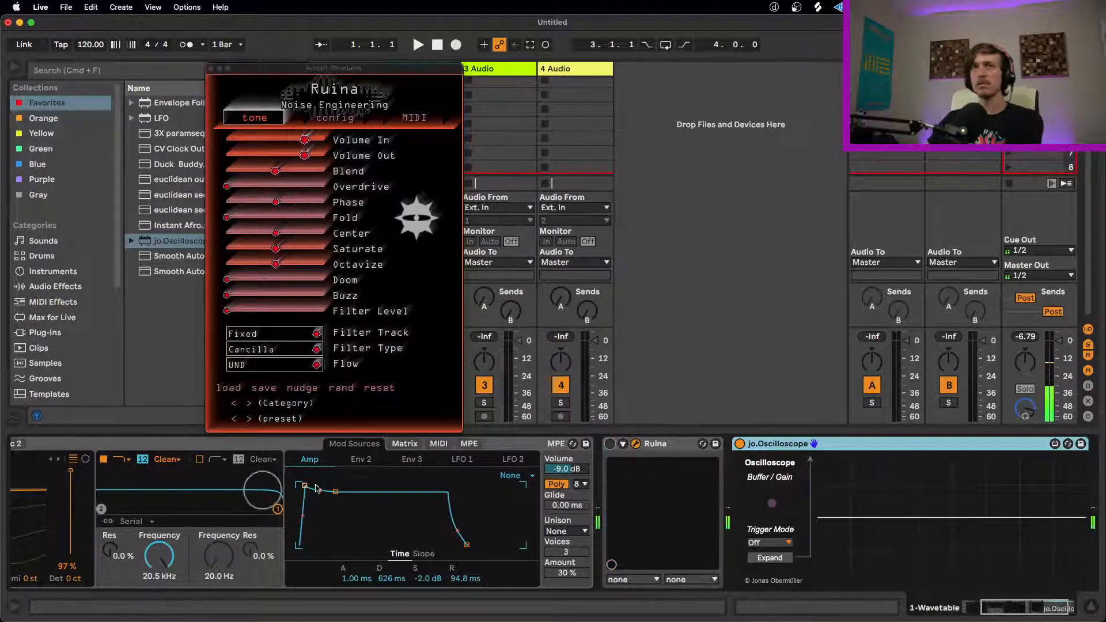
pyautogui.click(995, 612)
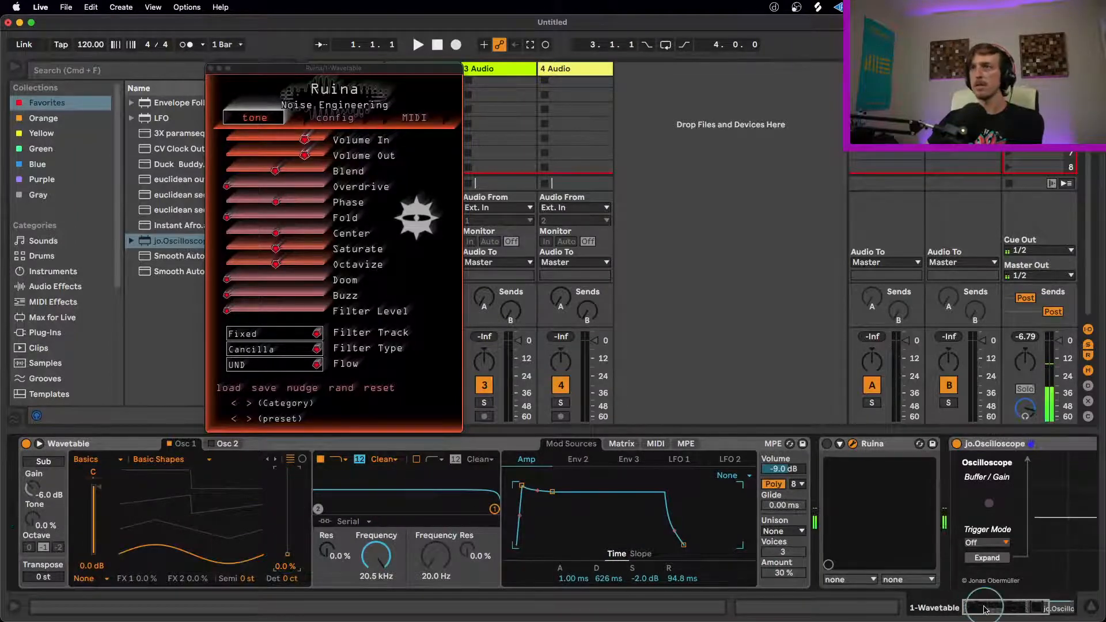
pyautogui.click(1020, 608)
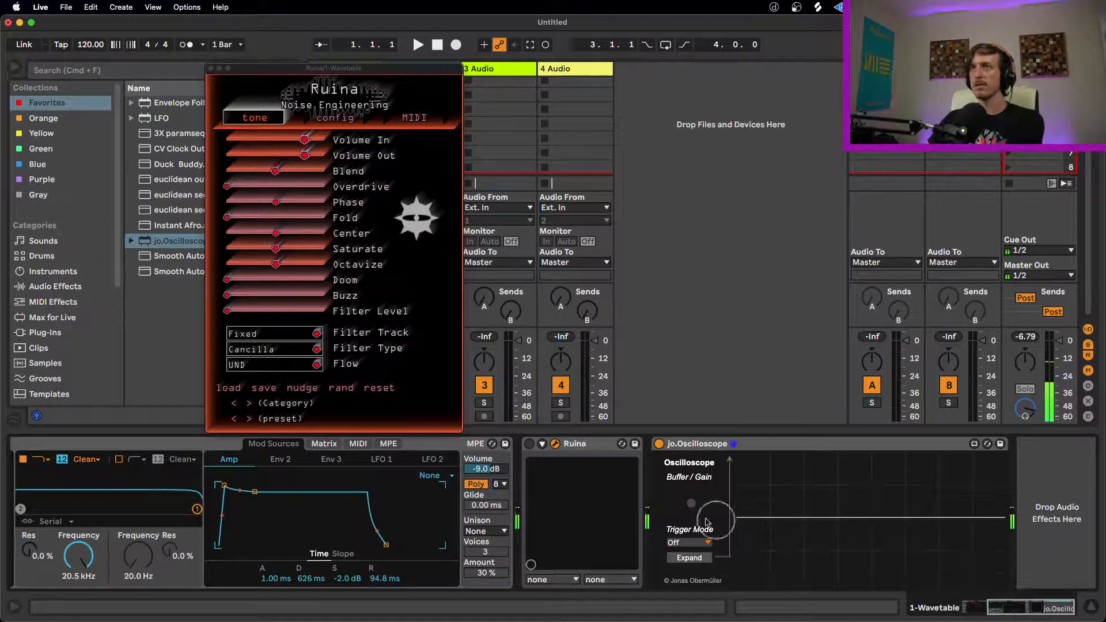
pyautogui.moveTo(683, 505)
pyautogui.mouseDown()
pyautogui.moveTo(662, 499)
pyautogui.moveTo(695, 498)
pyautogui.mouseUp()
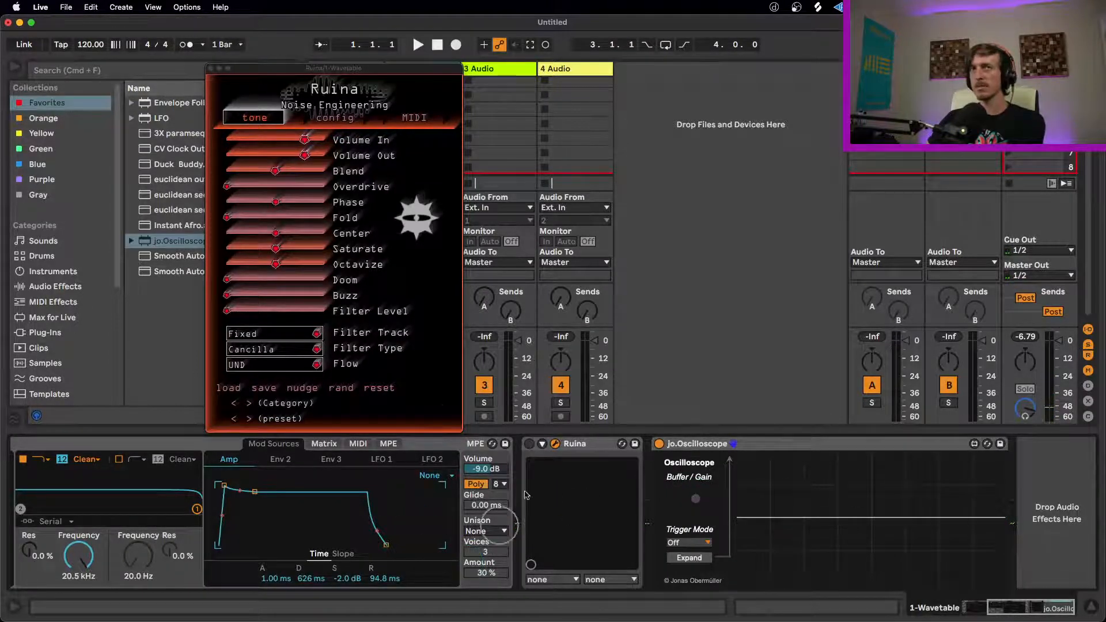
pyautogui.click(528, 443)
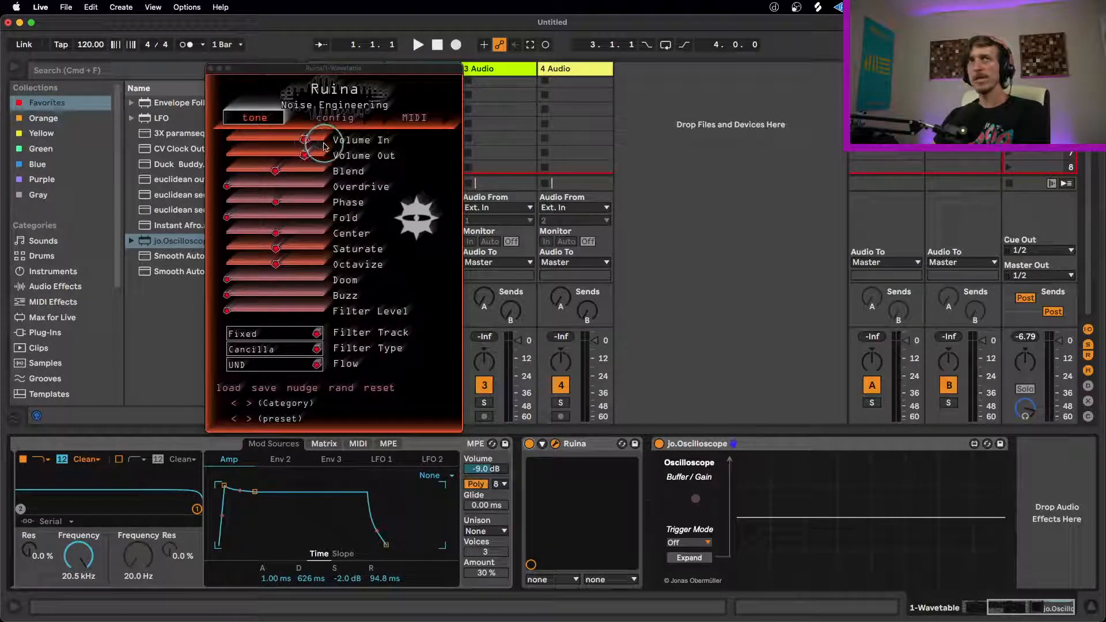
# Step: Try out Ruina's Blend and Overdrive, leaving Blend centred and Overdrive at minimum
pyautogui.click(277, 171)
pyautogui.moveTo(277, 172)
pyautogui.mouseDown()
pyautogui.moveTo(160, 175)
pyautogui.moveTo(357, 182)
pyautogui.moveTo(224, 186)
pyautogui.moveTo(282, 180)
pyautogui.mouseUp()
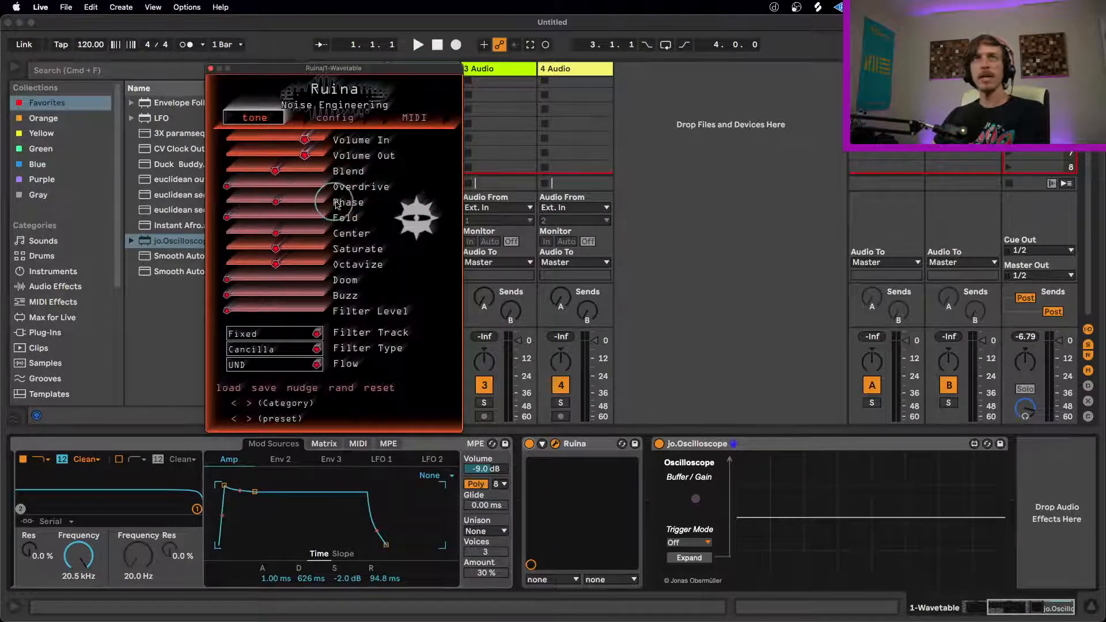
pyautogui.moveTo(227, 190)
pyautogui.mouseDown()
pyautogui.moveTo(443, 192)
pyautogui.moveTo(225, 193)
pyautogui.mouseUp()
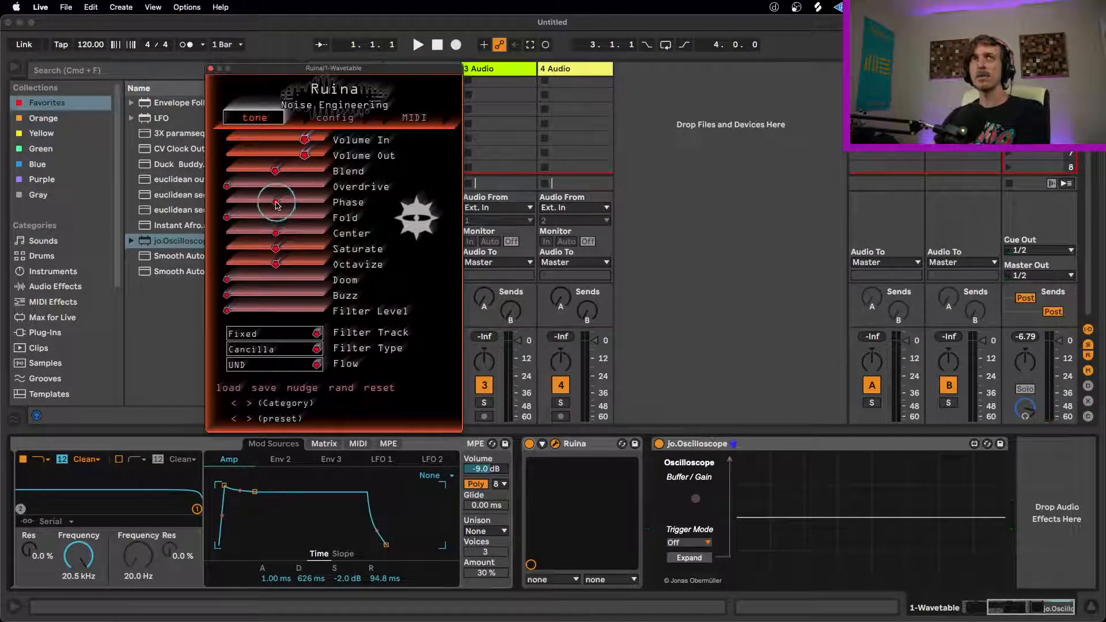
# Step: Sweep Ruina's Phase in both directions and try Fold, leaving Phase centred and Fold at minimum
pyautogui.moveTo(277, 205); pyautogui.dragTo(185, 211)
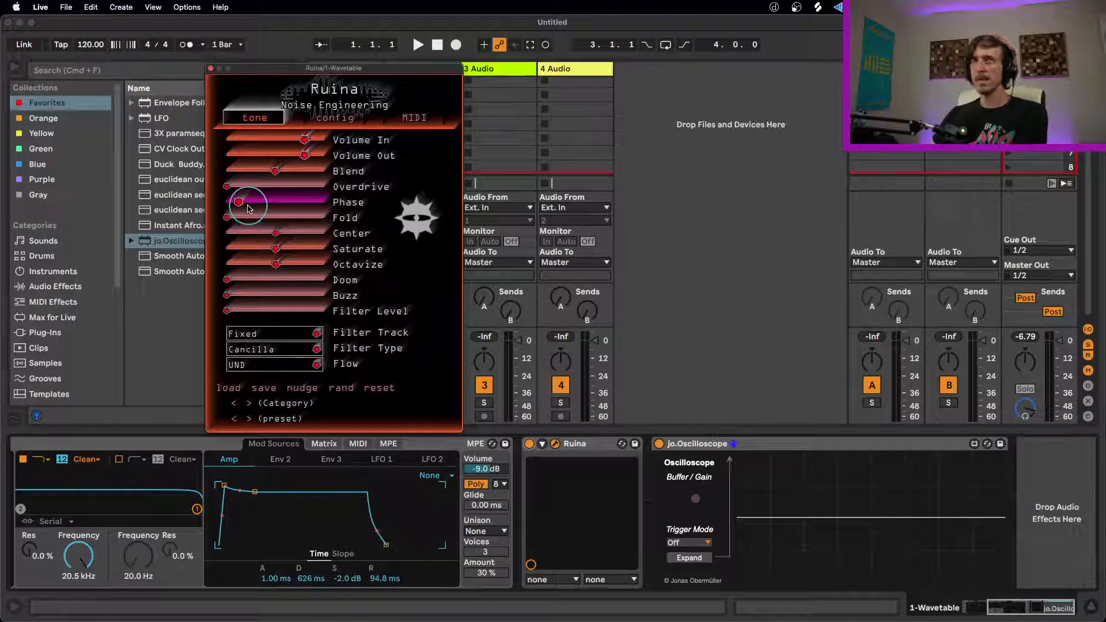
pyautogui.moveTo(240, 204); pyautogui.dragTo(348, 204)
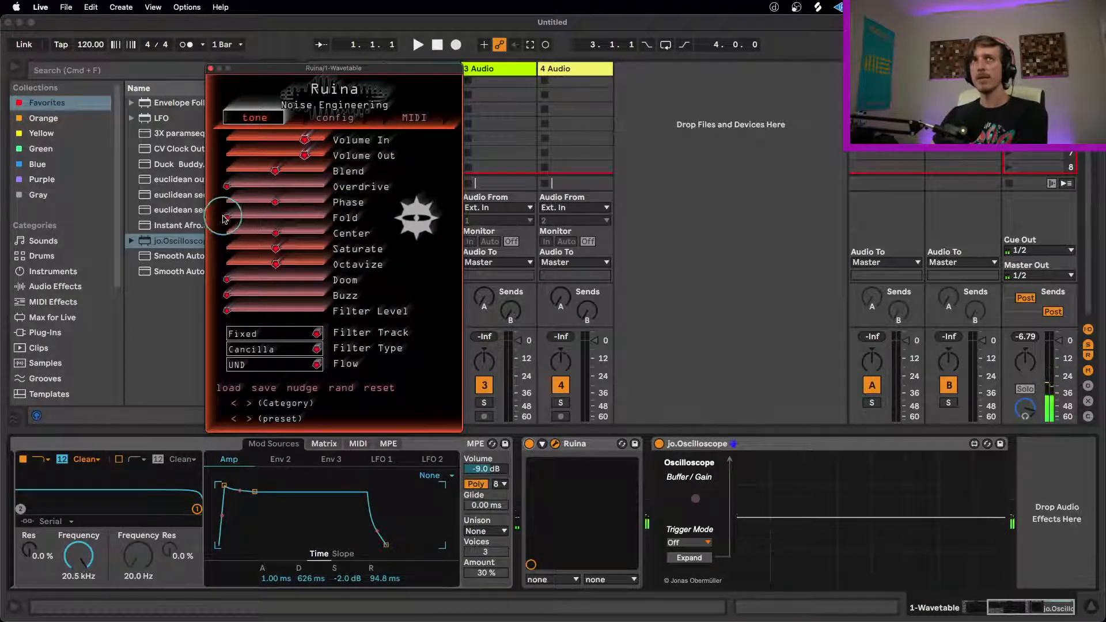
pyautogui.moveTo(228, 220)
pyautogui.mouseDown()
pyautogui.moveTo(432, 218)
pyautogui.moveTo(235, 217)
pyautogui.mouseUp()
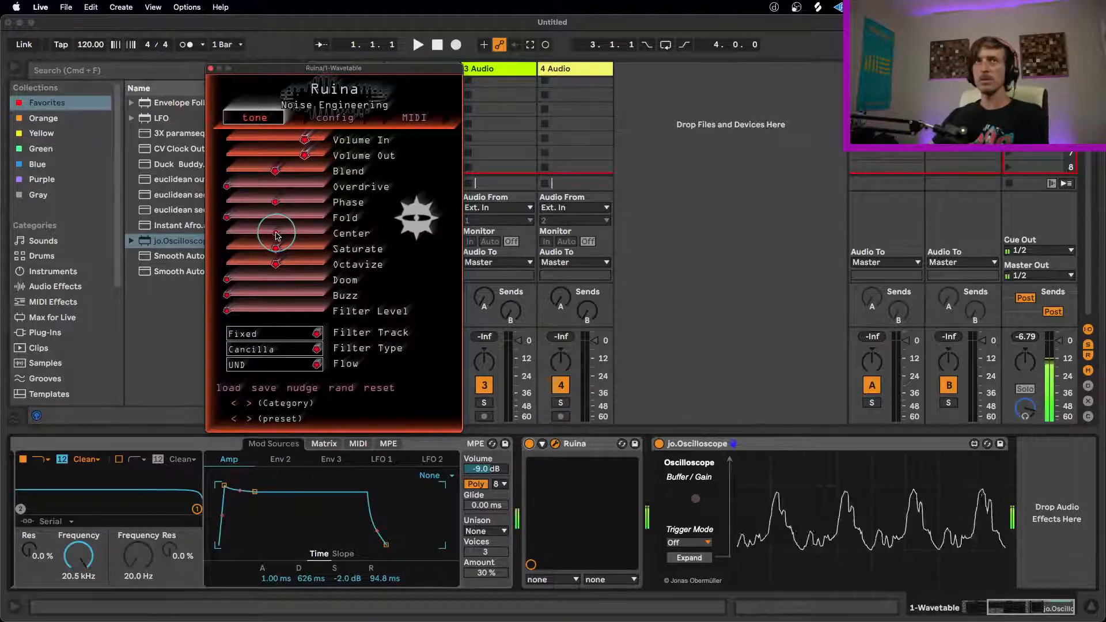
# Step: Sweep Ruina's Center and Saturate down and up while playing notes, leaving both near the middle
pyautogui.moveTo(277, 235); pyautogui.dragTo(237, 236)
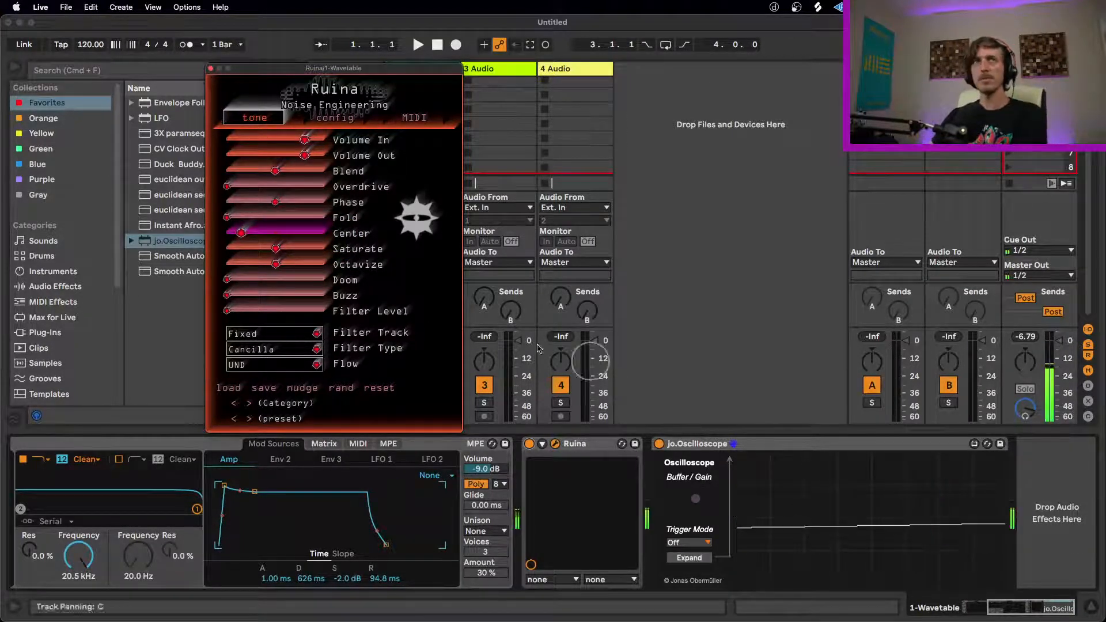
pyautogui.moveTo(240, 235); pyautogui.dragTo(334, 233)
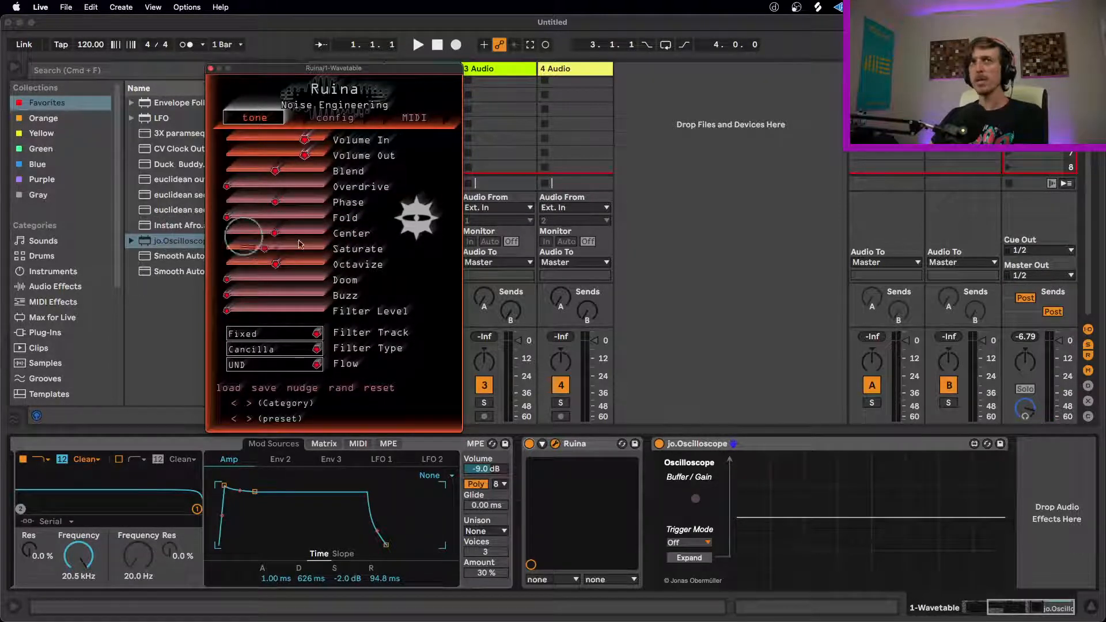
pyautogui.moveTo(330, 246); pyautogui.dragTo(332, 247)
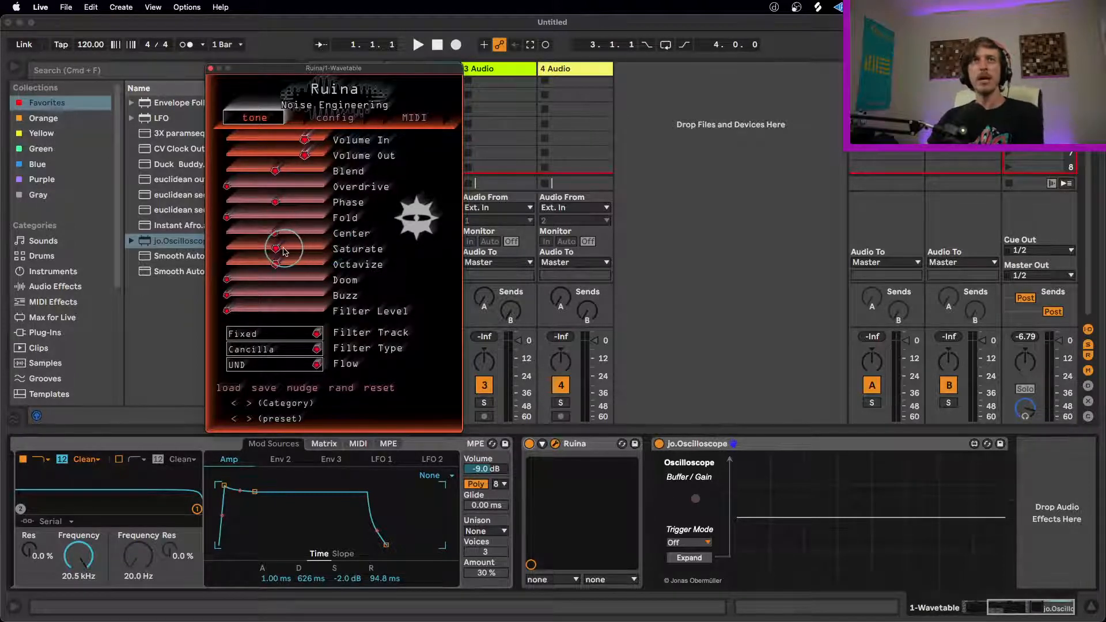
pyautogui.moveTo(278, 249)
pyautogui.mouseDown()
pyautogui.moveTo(391, 245)
pyautogui.moveTo(157, 258)
pyautogui.moveTo(308, 253)
pyautogui.mouseUp()
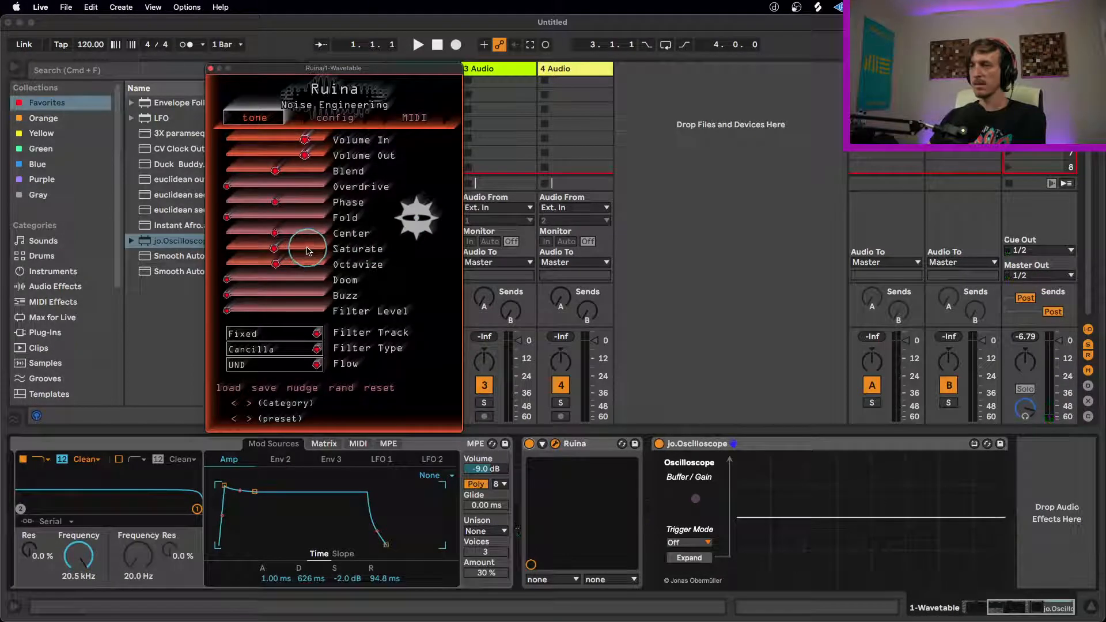
pyautogui.moveTo(308, 251); pyautogui.dragTo(308, 251)
pyautogui.click(819, 443)
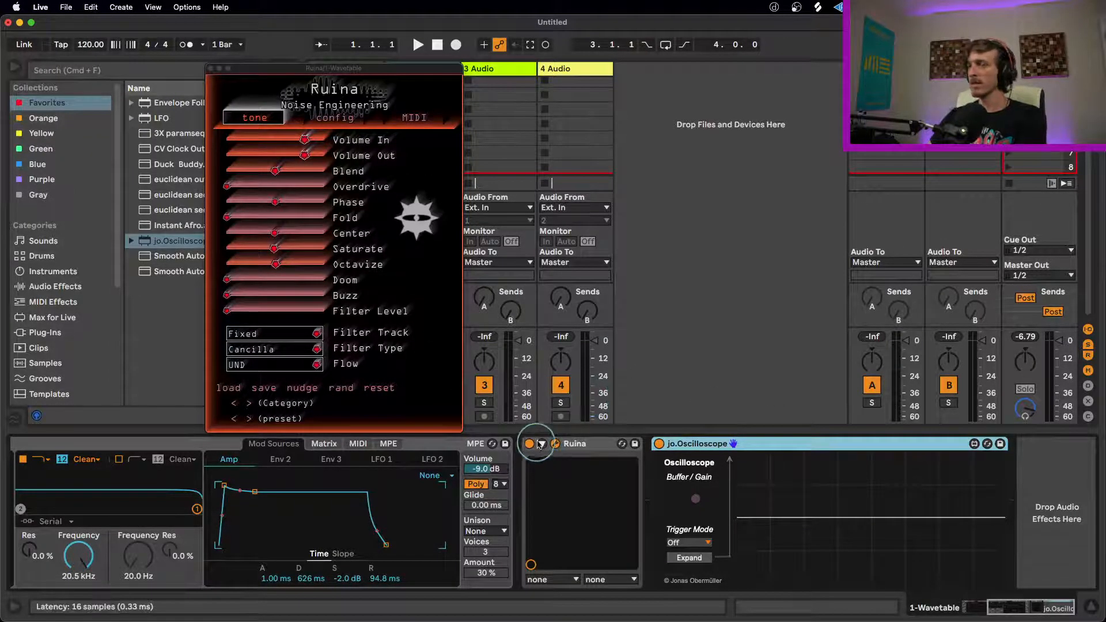
pyautogui.click(252, 248)
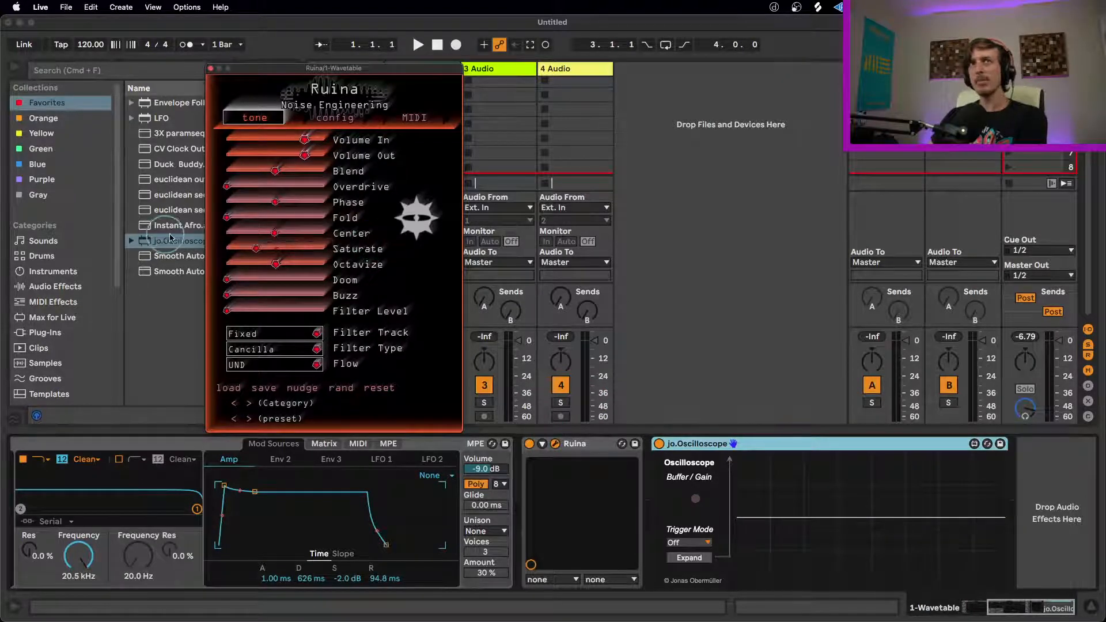
pyautogui.moveTo(264, 232); pyautogui.dragTo(335, 237)
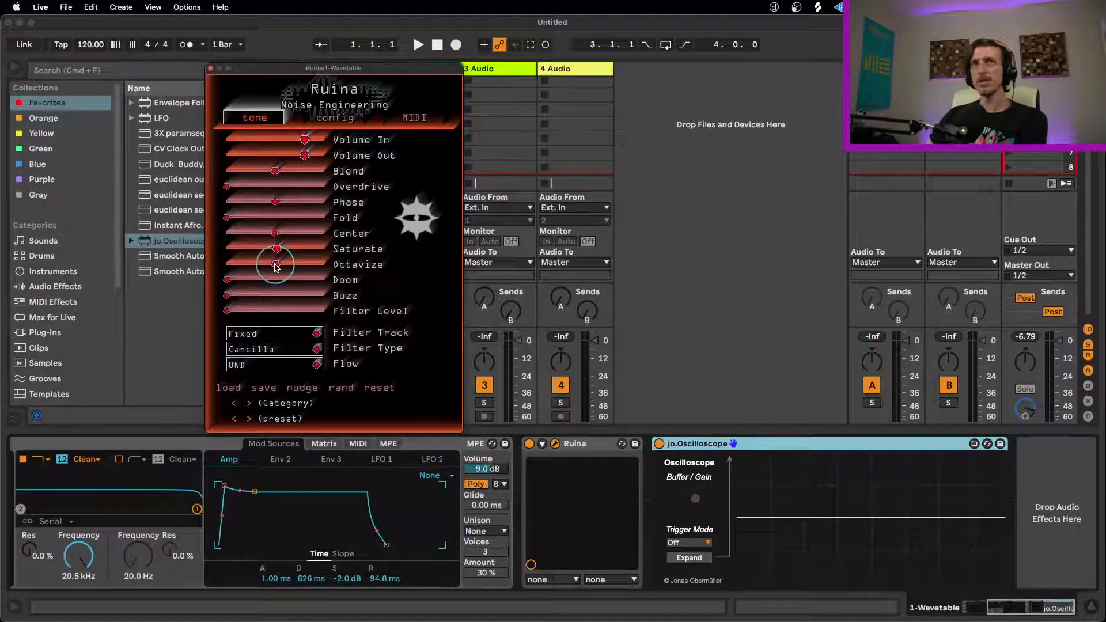
# Step: Lower Ruina's Octavize and Saturate to minimum, and sweep Overdrive up and back down to minimum
pyautogui.moveTo(276, 266); pyautogui.dragTo(156, 271)
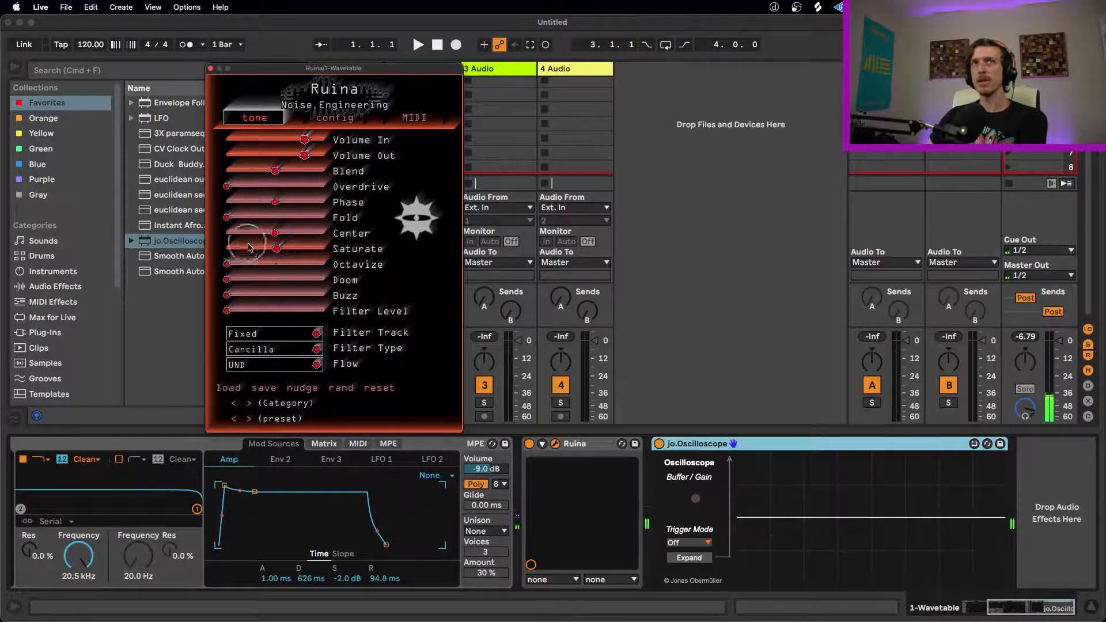
pyautogui.moveTo(277, 251); pyautogui.dragTo(131, 245)
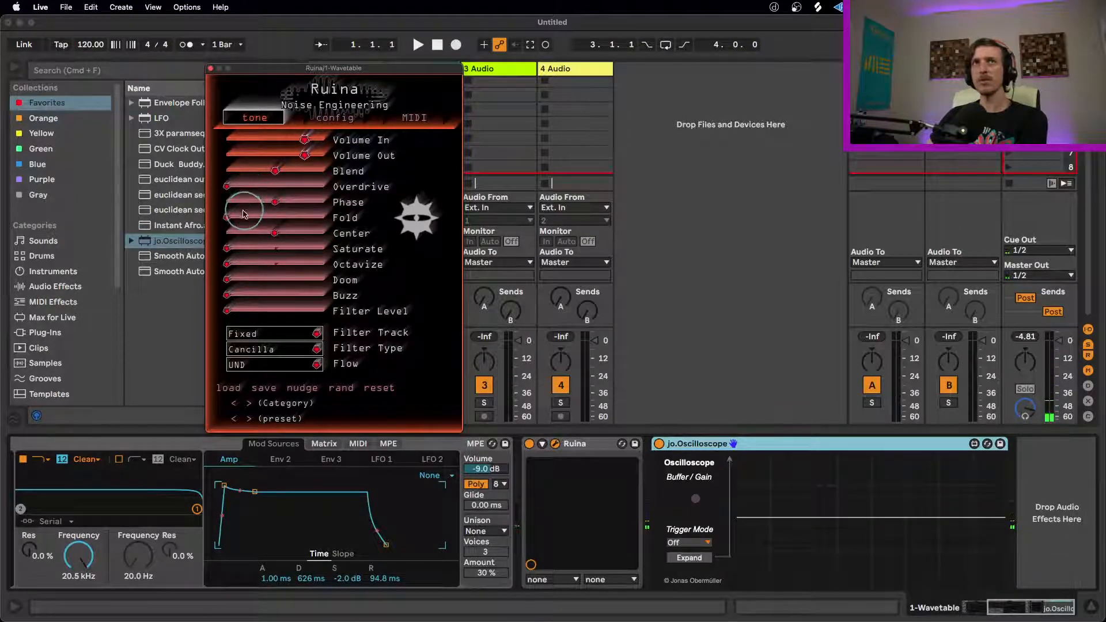
pyautogui.moveTo(229, 190); pyautogui.dragTo(345, 185)
pyautogui.moveTo(462, 182); pyautogui.dragTo(287, 192)
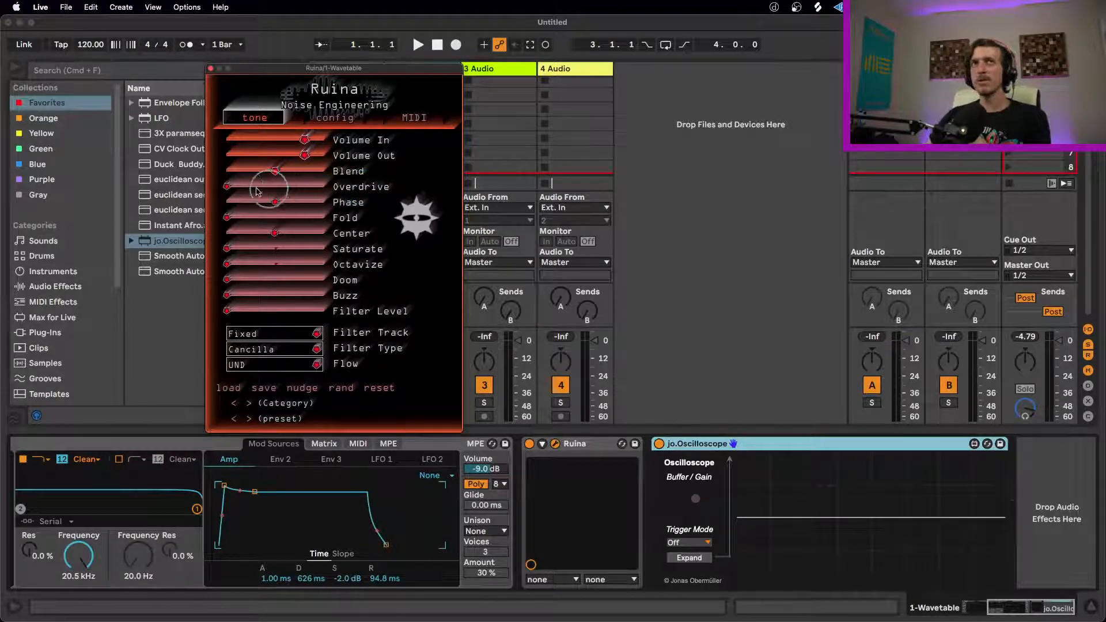
pyautogui.moveTo(229, 186)
pyautogui.mouseDown()
pyautogui.moveTo(511, 177)
pyautogui.moveTo(226, 186)
pyautogui.mouseUp()
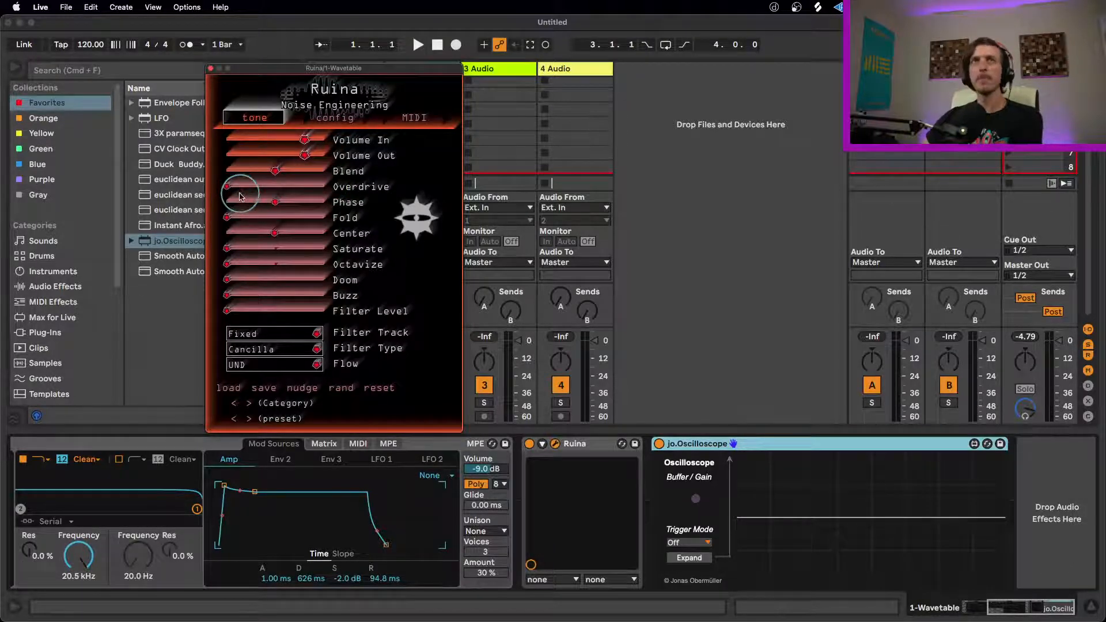
# Step: Raise Ruina's Fold slightly, bring Doom to about the middle, and bring Octavize and Saturate back up
pyautogui.moveTo(236, 222); pyautogui.dragTo(224, 190)
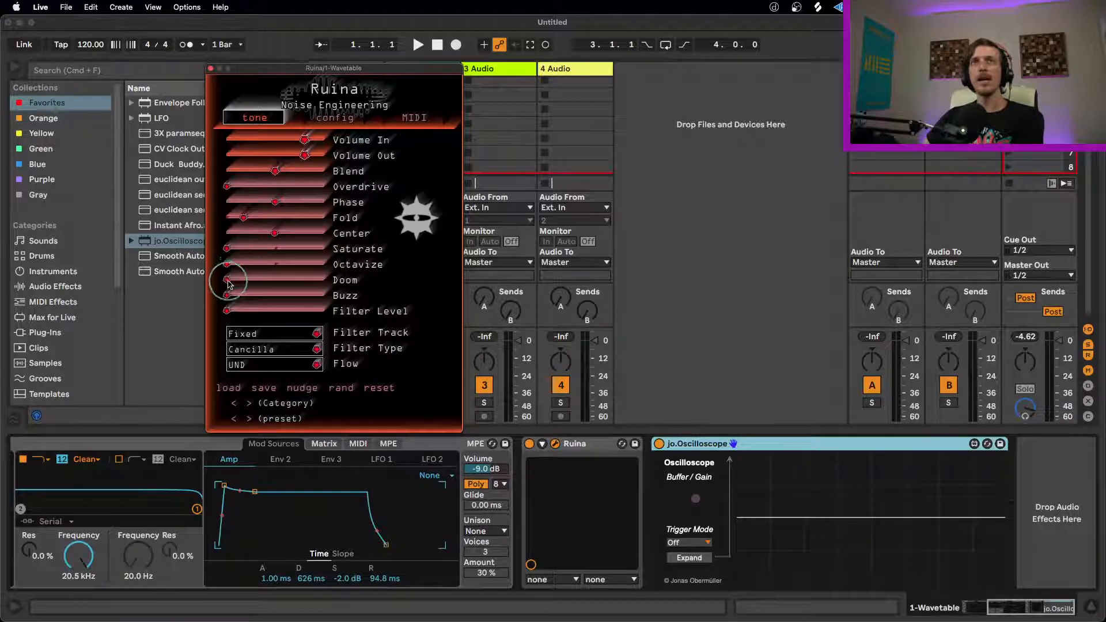
pyautogui.moveTo(228, 282); pyautogui.dragTo(270, 280)
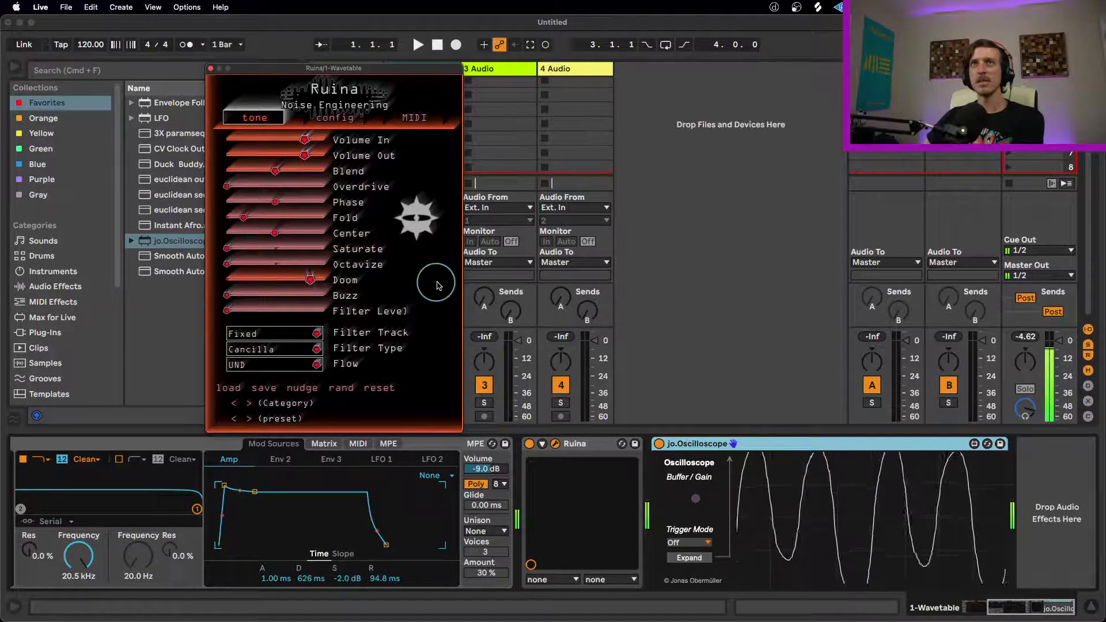
pyautogui.moveTo(230, 265); pyautogui.dragTo(310, 249)
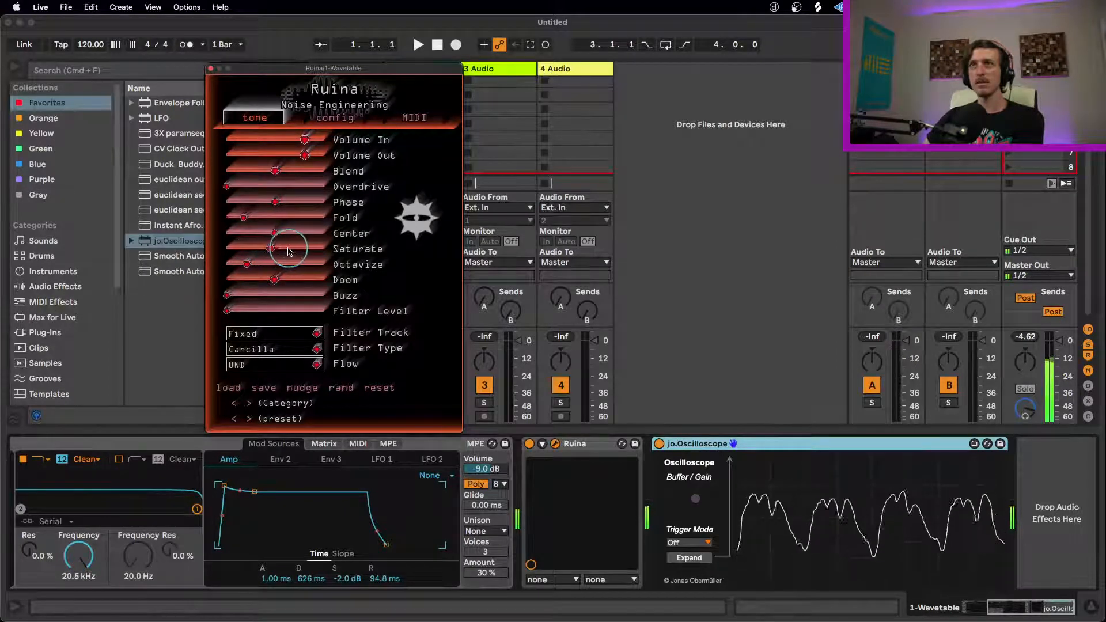
pyautogui.moveTo(278, 249); pyautogui.dragTo(281, 250)
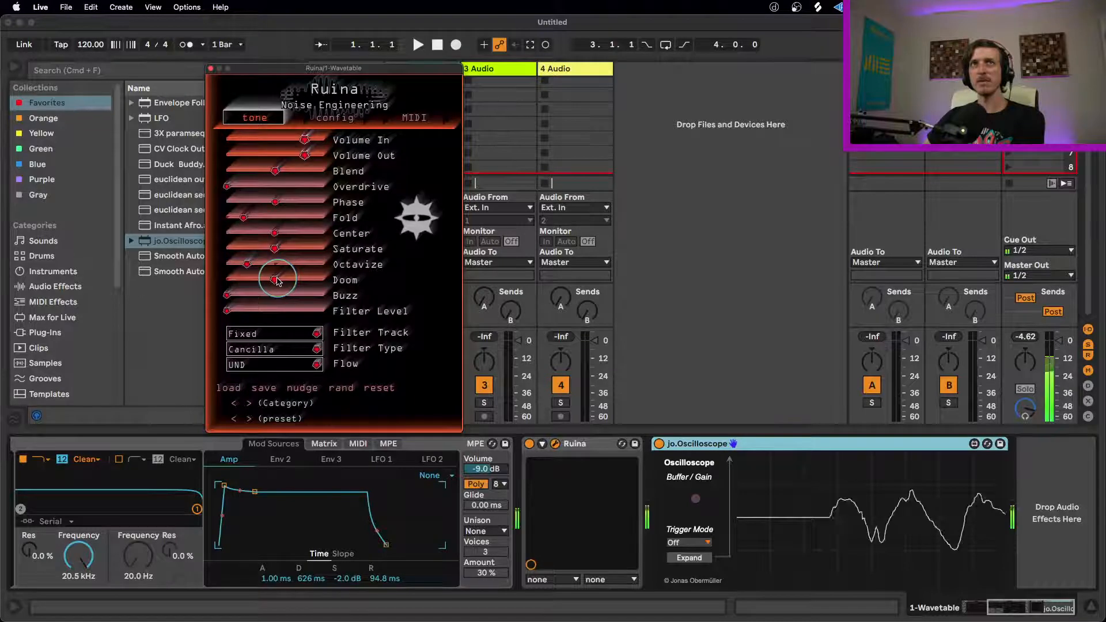
# Step: Rebalance Ruina's distortion by lowering Doom, Center and Blend and raising Saturate, Octavize, Buzz and Overdrive
pyautogui.moveTo(305, 283); pyautogui.dragTo(209, 239)
pyautogui.moveTo(278, 248); pyautogui.dragTo(329, 249)
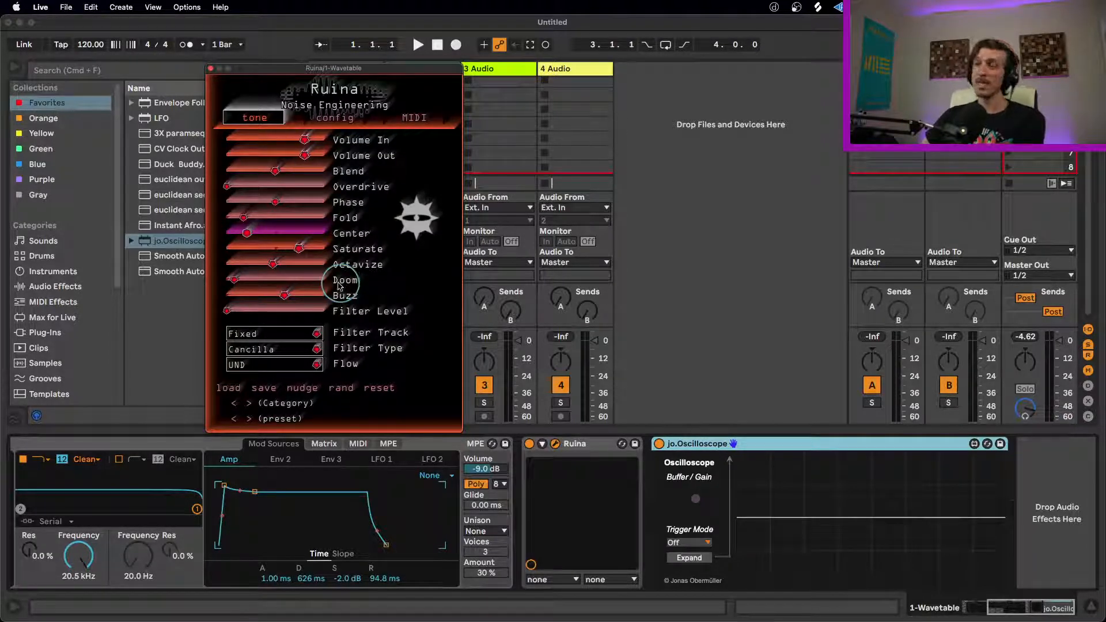
pyautogui.moveTo(238, 282)
pyautogui.mouseDown()
pyautogui.moveTo(292, 279)
pyautogui.moveTo(242, 280)
pyautogui.mouseUp()
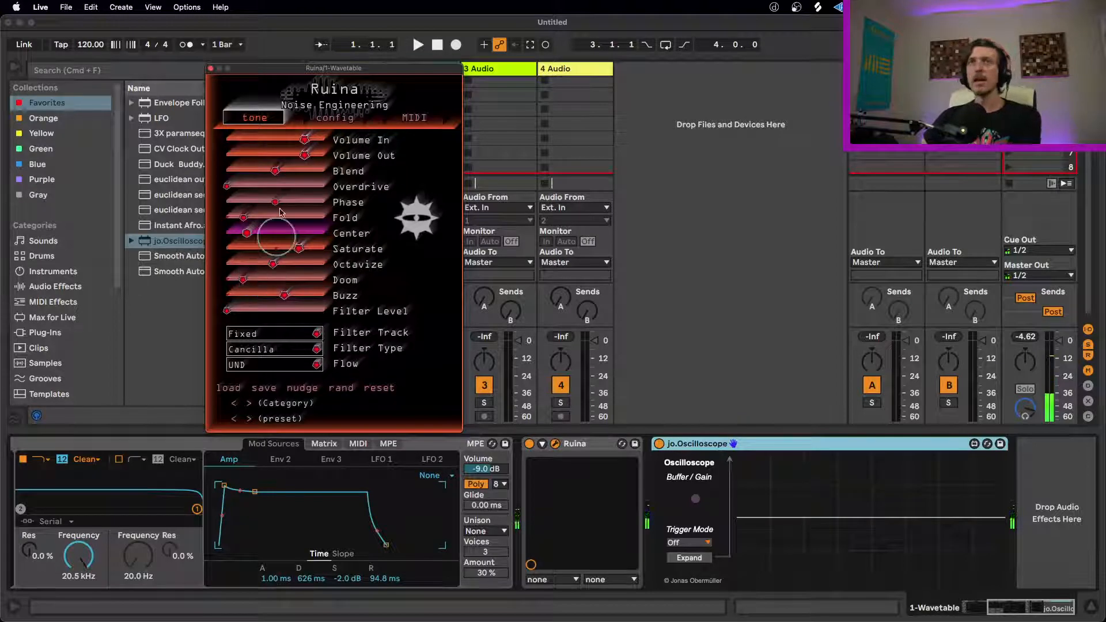
pyautogui.moveTo(275, 171); pyautogui.dragTo(314, 192)
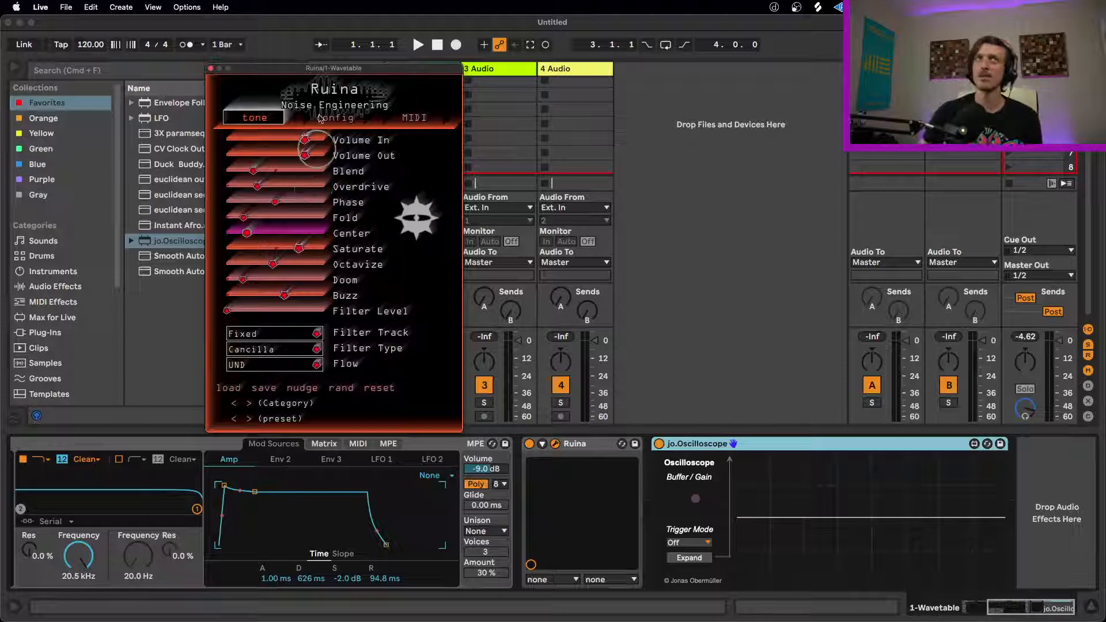
# Step: Move the Ruina window clear of the tracks, look through the Wavetable track's options, and compare it with the empty MIDI track
pyautogui.moveTo(324, 68); pyautogui.dragTo(706, 142)
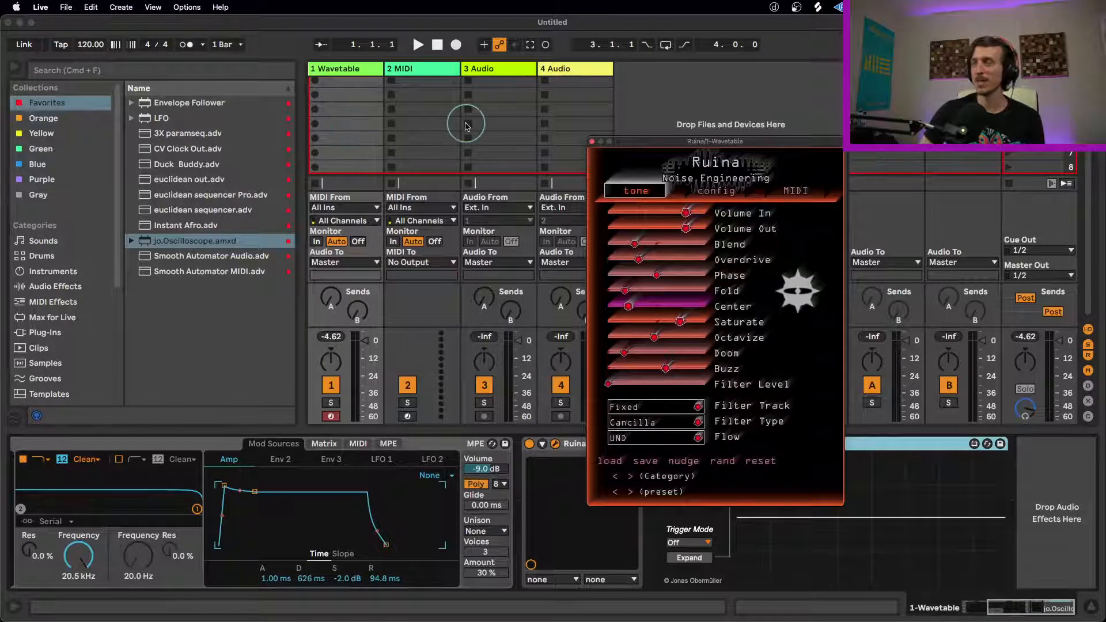
pyautogui.rightClick(342, 69)
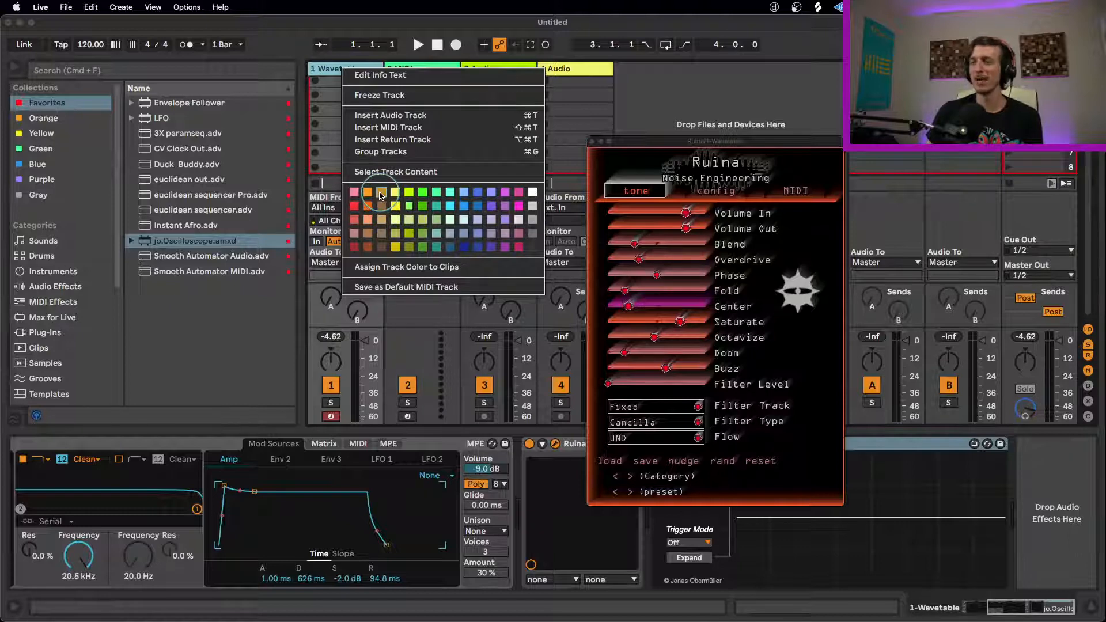
pyautogui.click(321, 74)
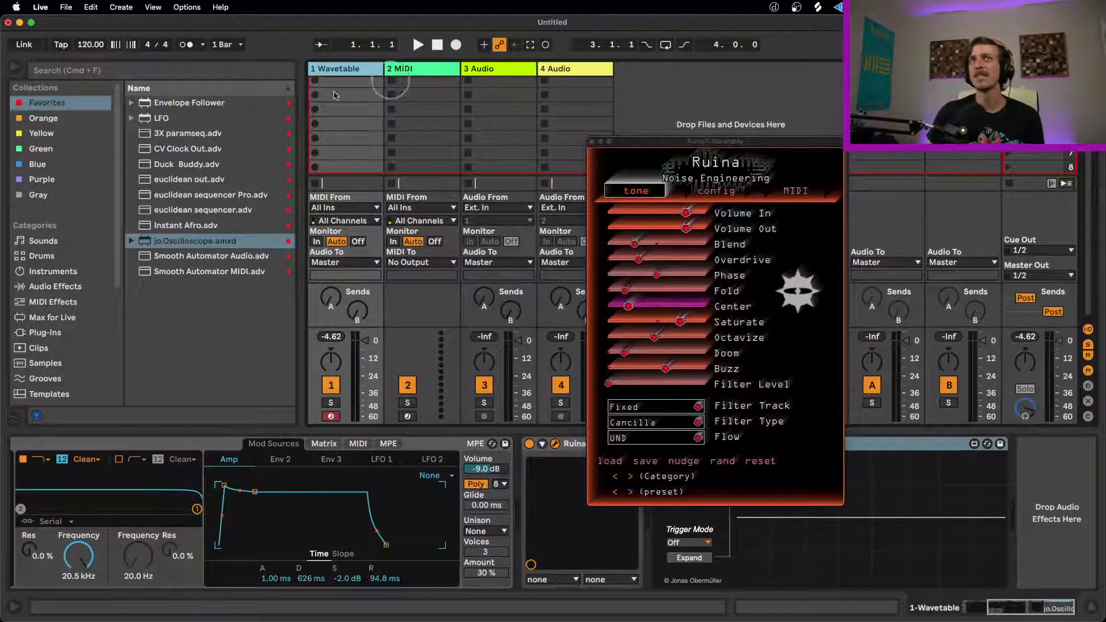
pyautogui.click(422, 108)
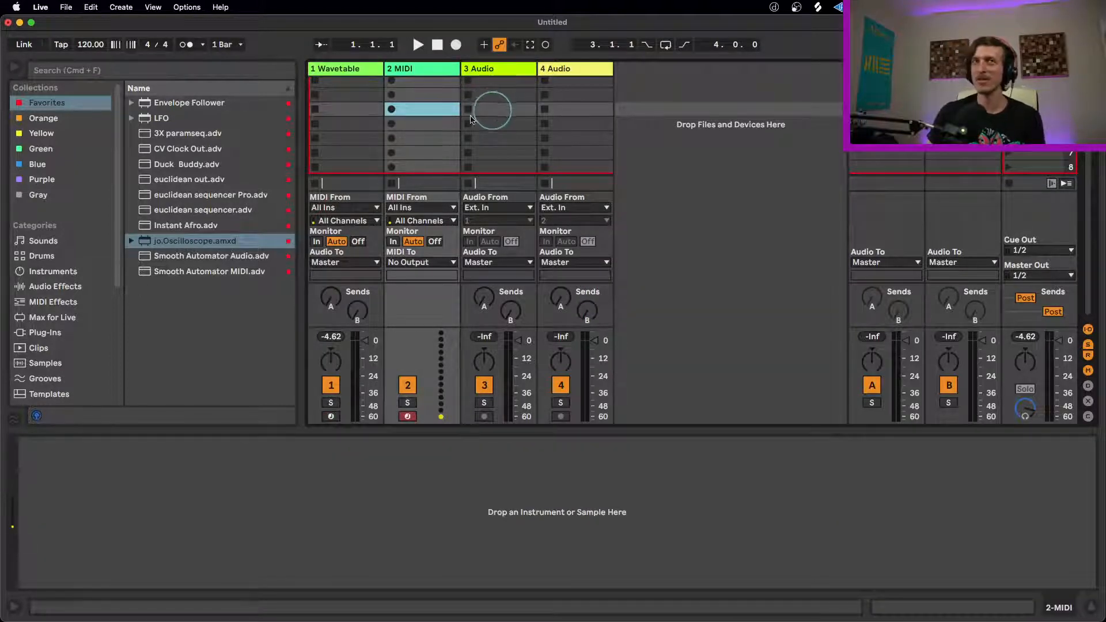
pyautogui.click(349, 125)
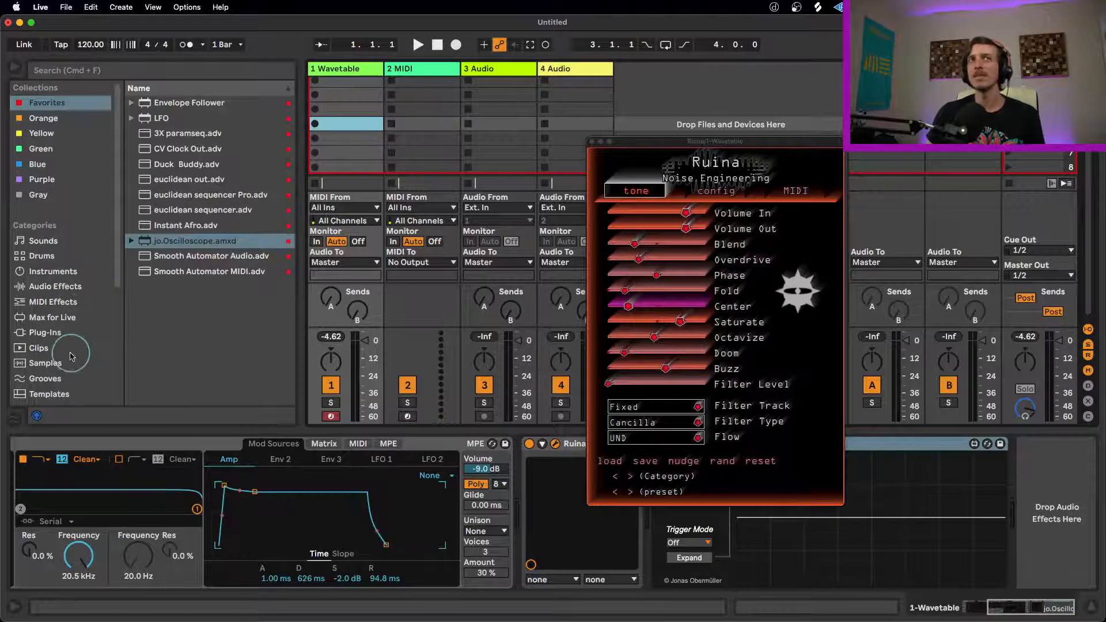
# Step: Show the saved Live Set templates in the browser and move the Ruina window over the mixer
pyautogui.click(58, 395)
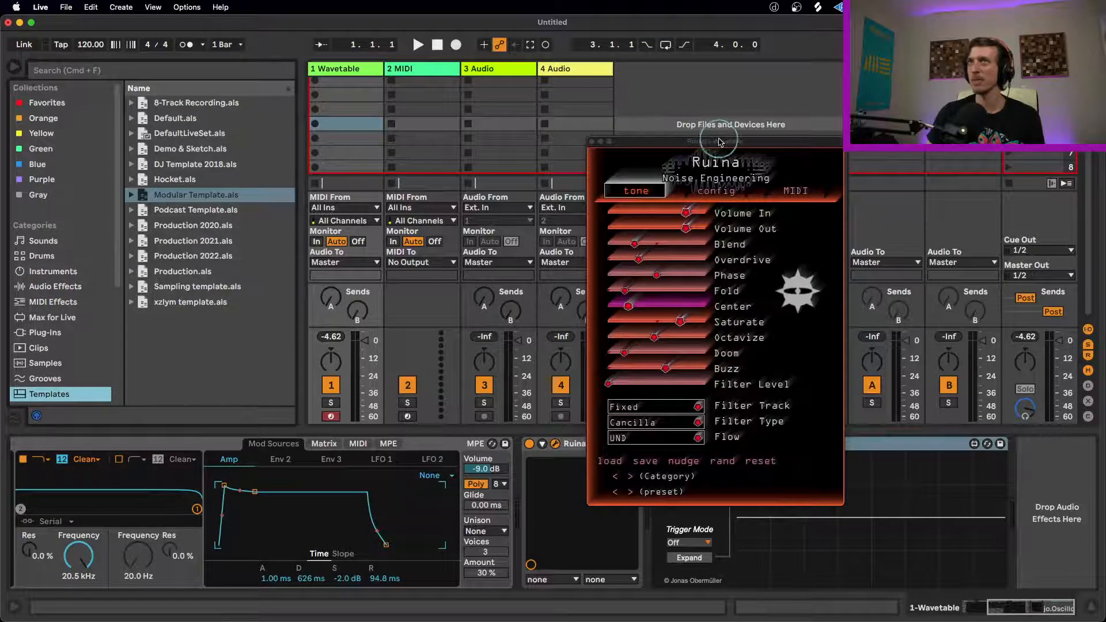
pyautogui.moveTo(722, 142); pyautogui.dragTo(525, 124)
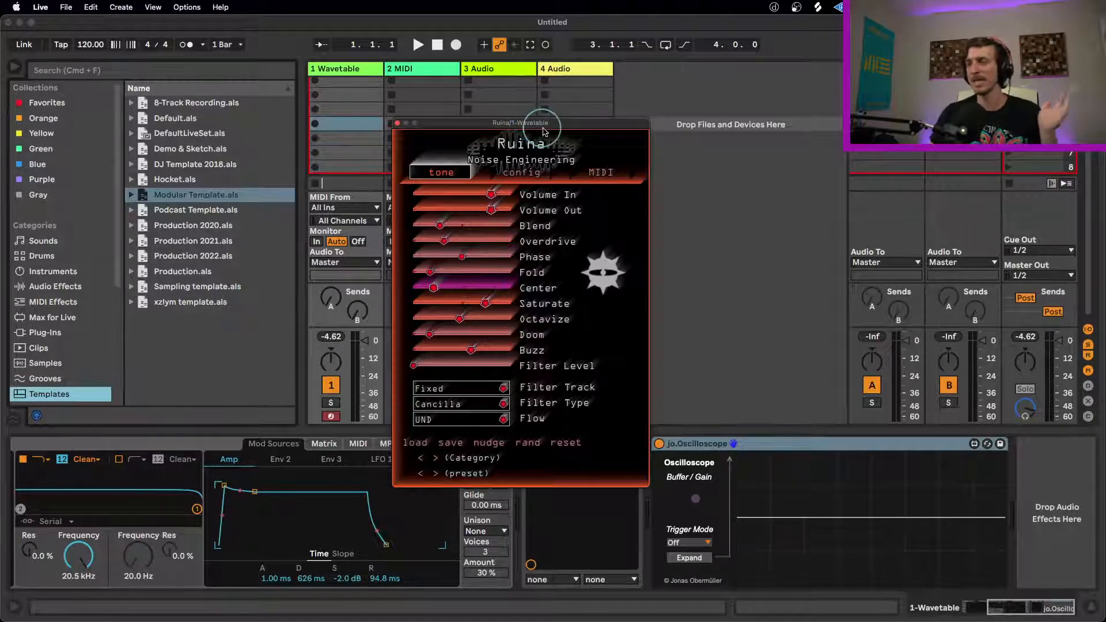
# Step: Move the Ruina window clear of the Wavetable track, raise Doom and Buzz, and lower Octavize and Saturate
pyautogui.moveTo(547, 134); pyautogui.dragTo(450, 77)
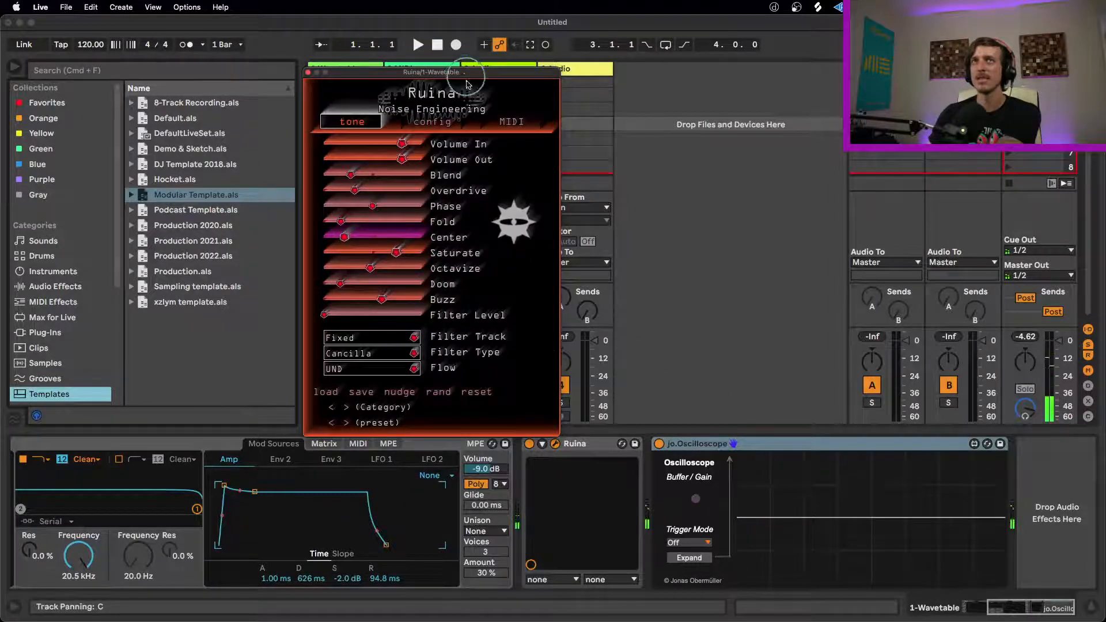
pyautogui.moveTo(464, 72); pyautogui.dragTo(665, 50)
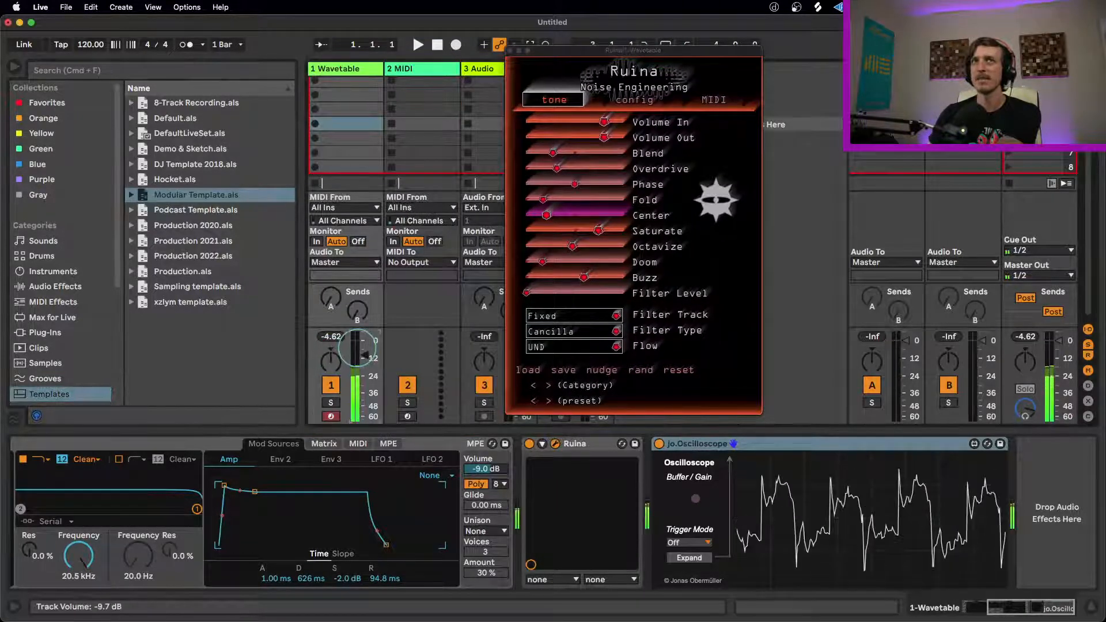
pyautogui.moveTo(590, 286); pyautogui.dragTo(513, 252)
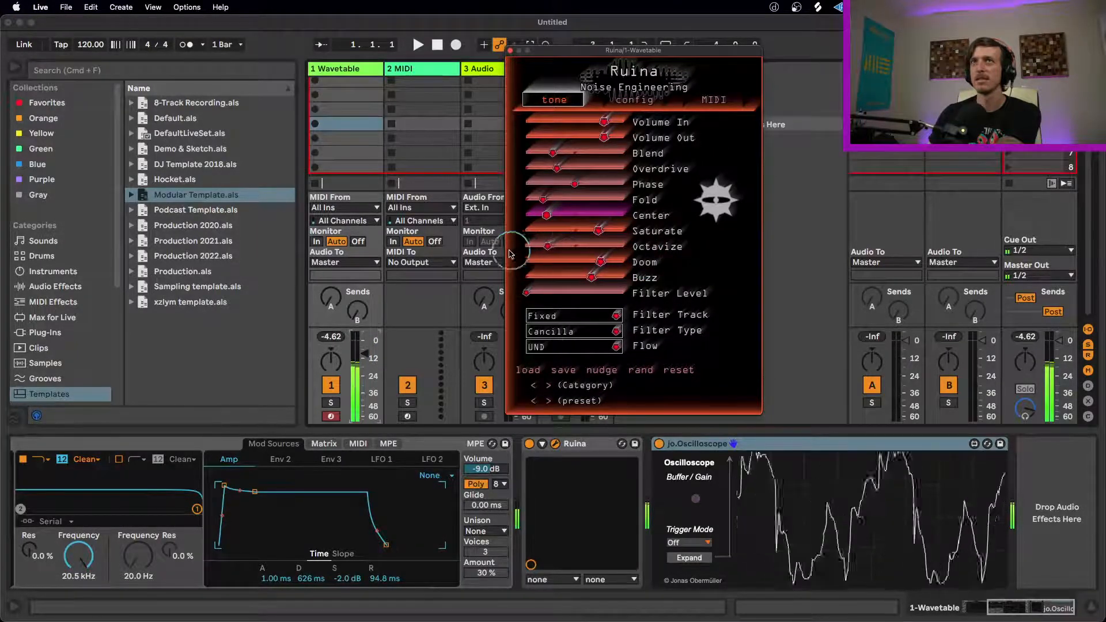
pyautogui.moveTo(596, 231); pyautogui.dragTo(529, 240)
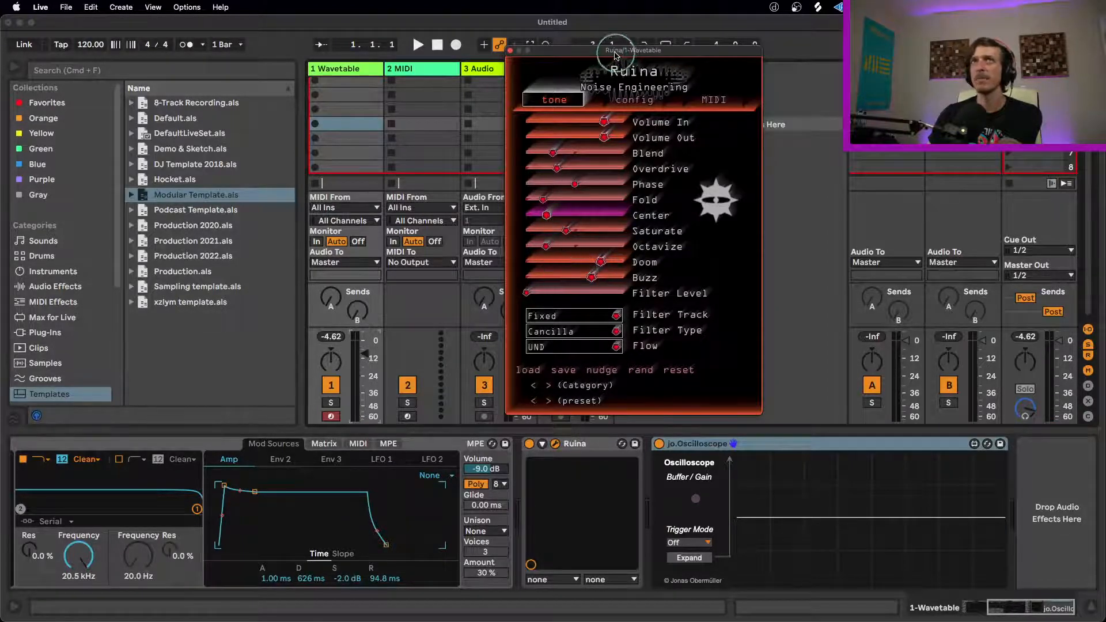
# Step: Look through Ruina's filter and flow options and set Filter Track to Mobile
pyautogui.moveTo(600, 50); pyautogui.dragTo(446, 66)
pyautogui.click(435, 336)
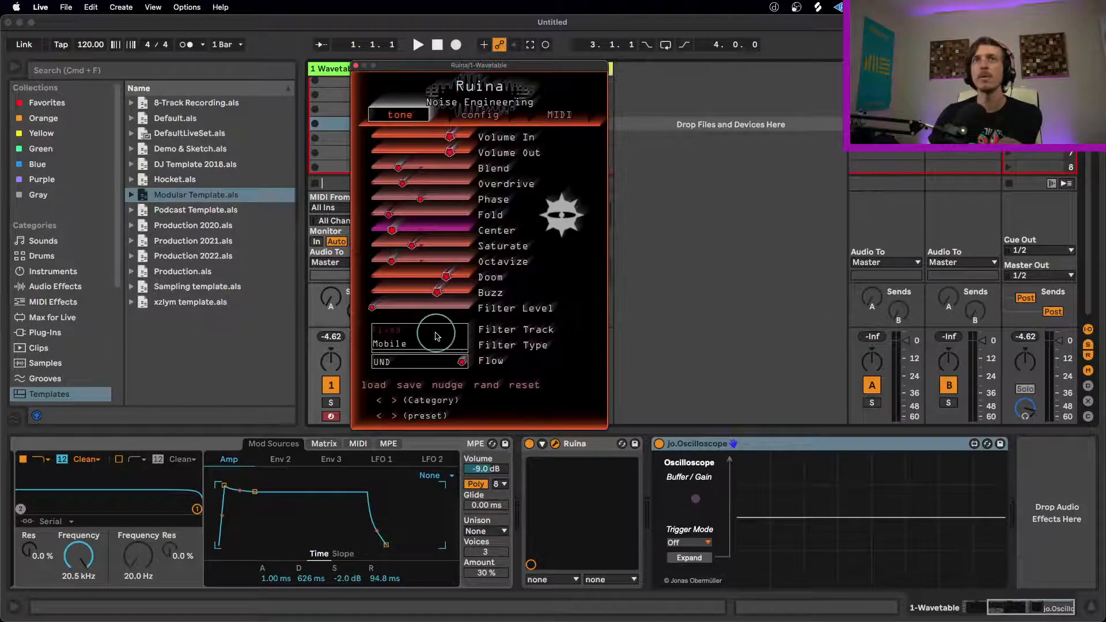
pyautogui.click(511, 324)
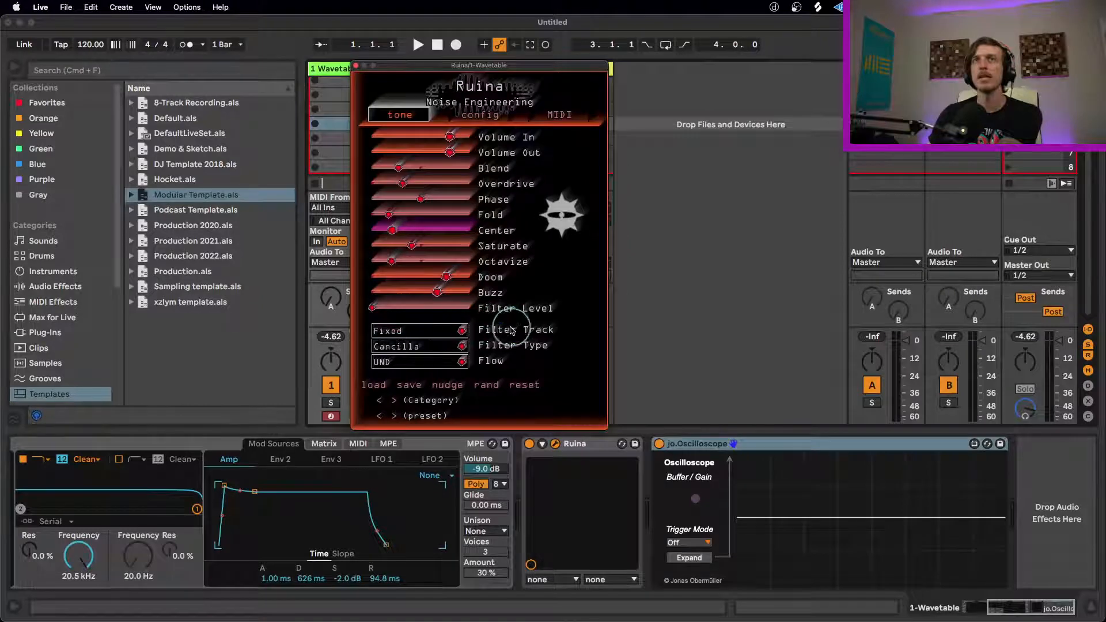
pyautogui.click(462, 363)
pyautogui.click(478, 345)
pyautogui.click(429, 345)
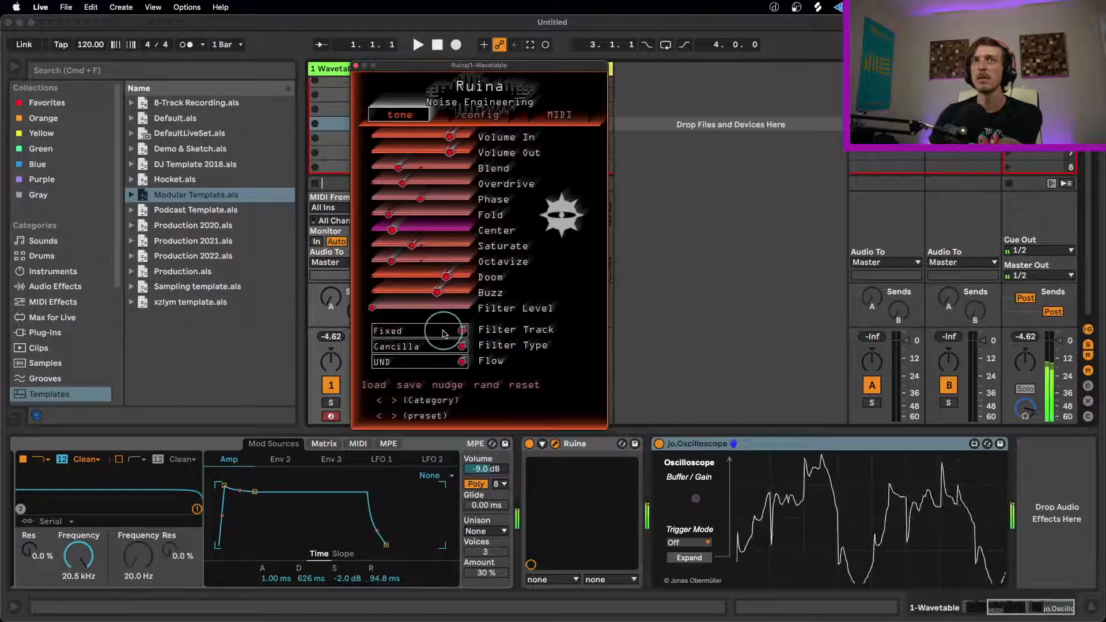
pyautogui.click(463, 331)
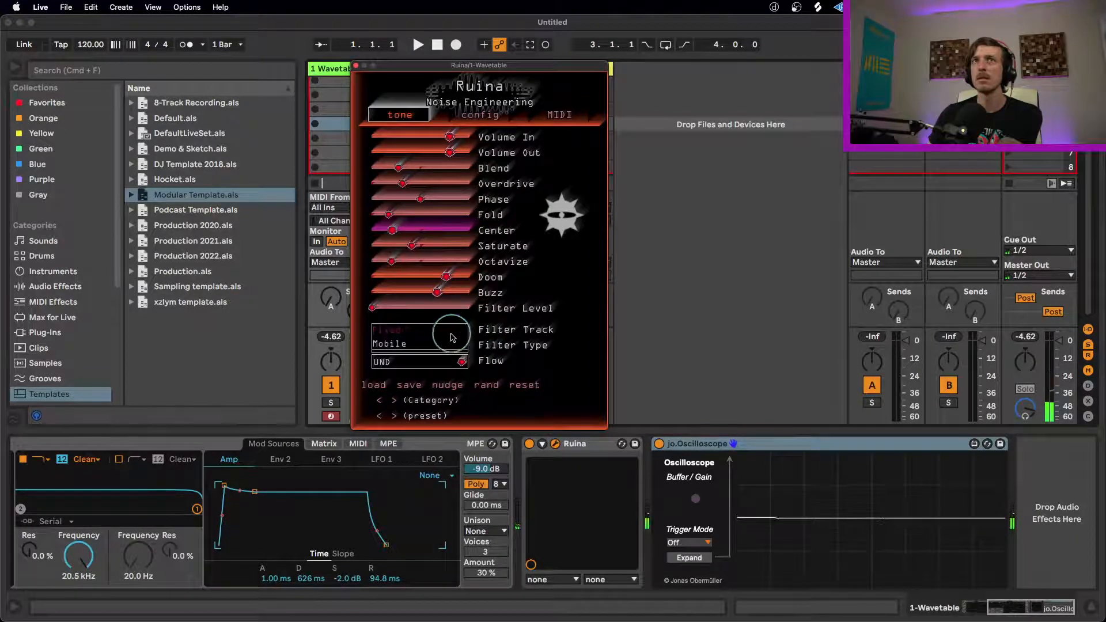
pyautogui.click(456, 346)
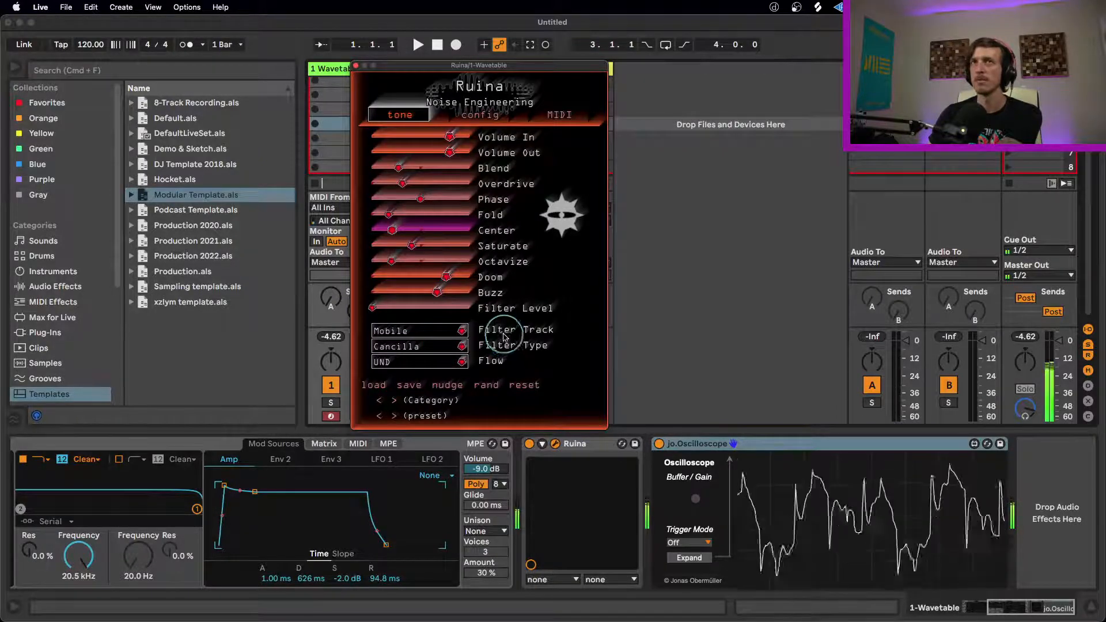
# Step: Try the Boscio filter type, return Filter Type to Cancilla, and switch Flow to X and on to OVR
pyautogui.click(460, 346)
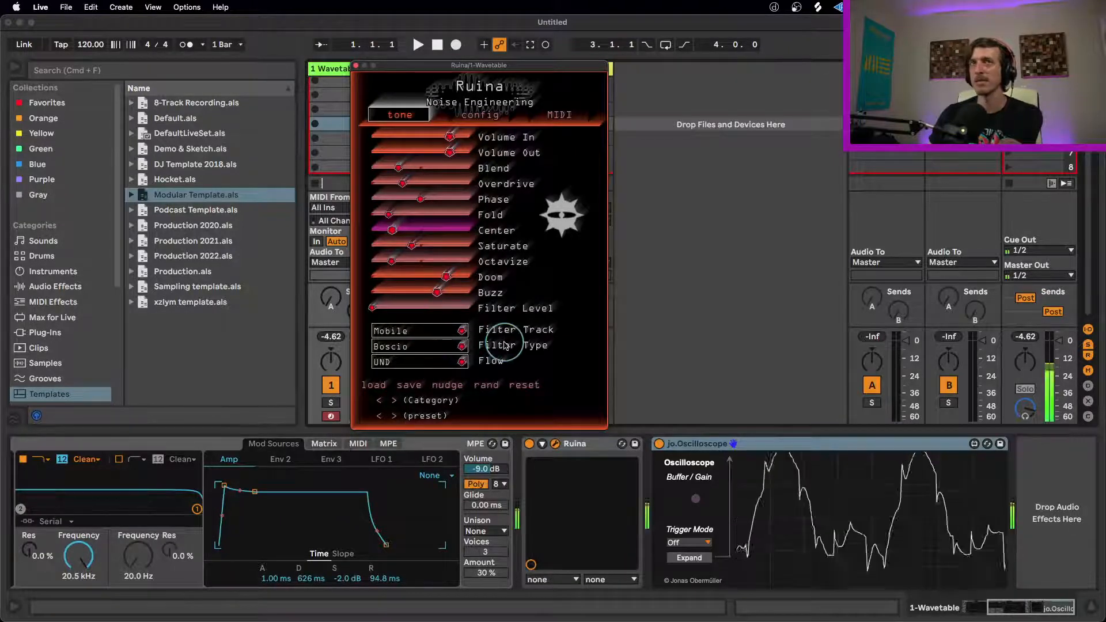
pyautogui.moveTo(461, 349); pyautogui.dragTo(468, 365)
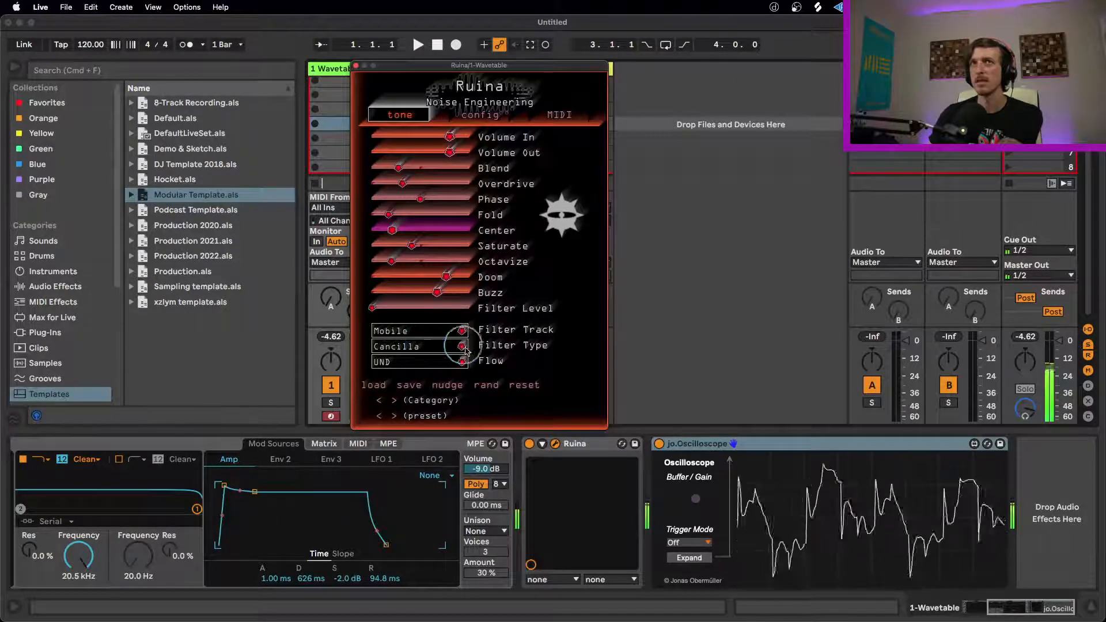
pyautogui.click(431, 381)
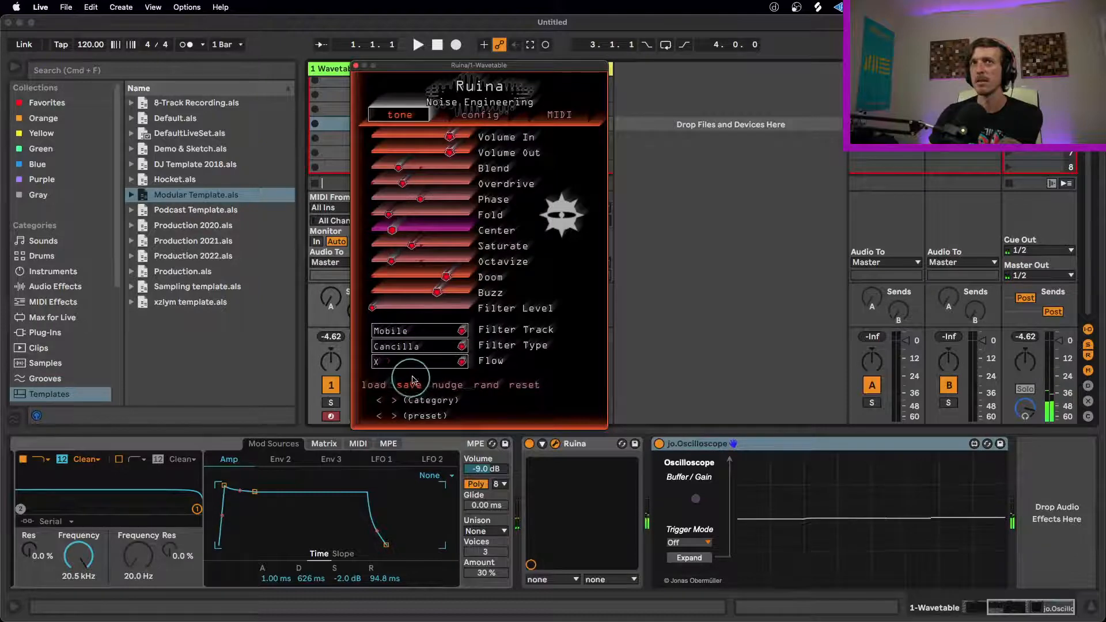
pyautogui.click(462, 362)
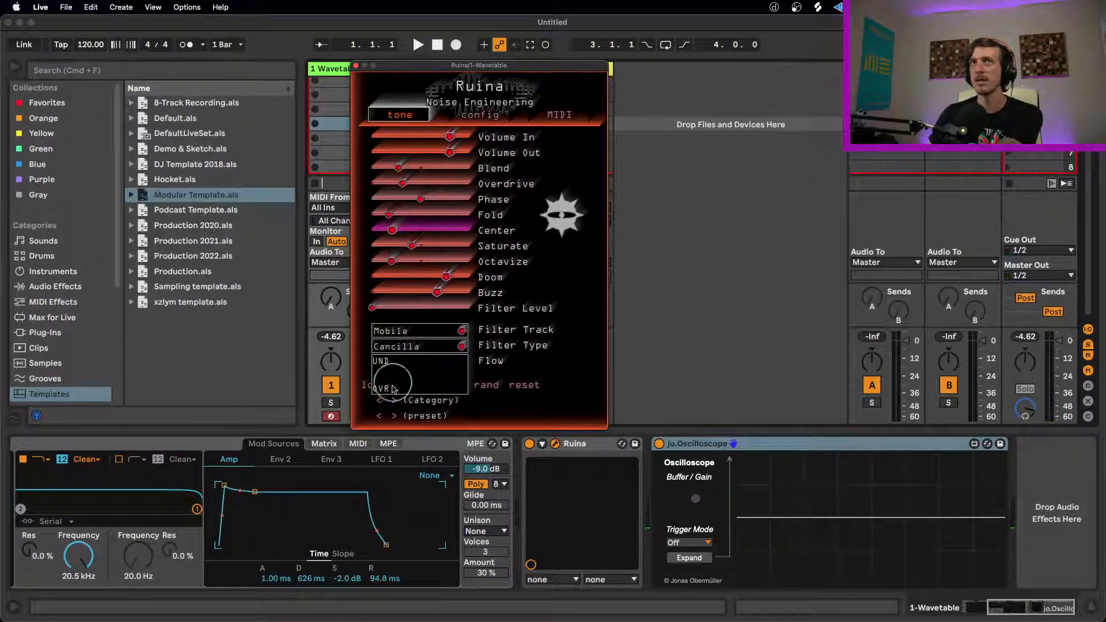
pyautogui.click(408, 388)
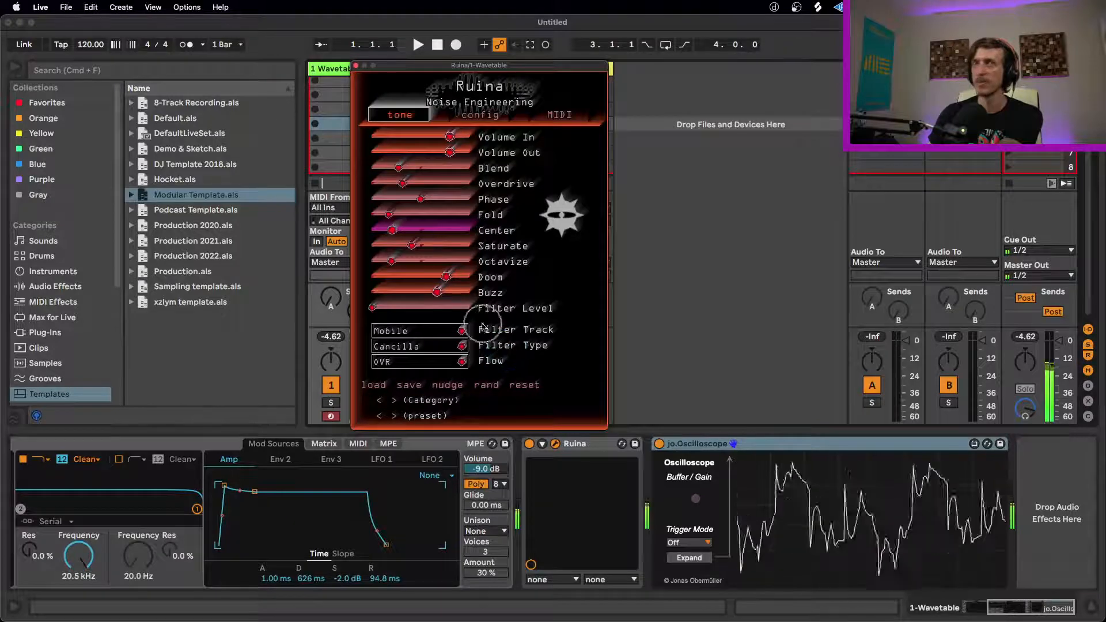
# Step: Nudge Ruina's settings and randomize them repeatedly to audition different distortion results
pyautogui.click(452, 387)
pyautogui.click(479, 383)
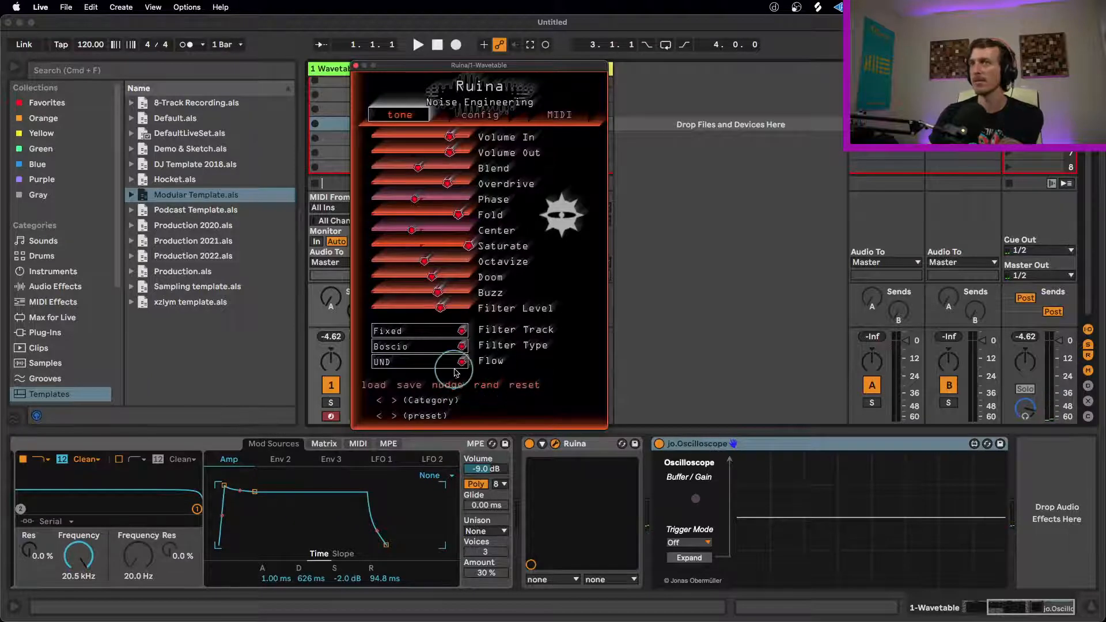
pyautogui.click(490, 389)
pyautogui.click(490, 389)
pyautogui.click(490, 389)
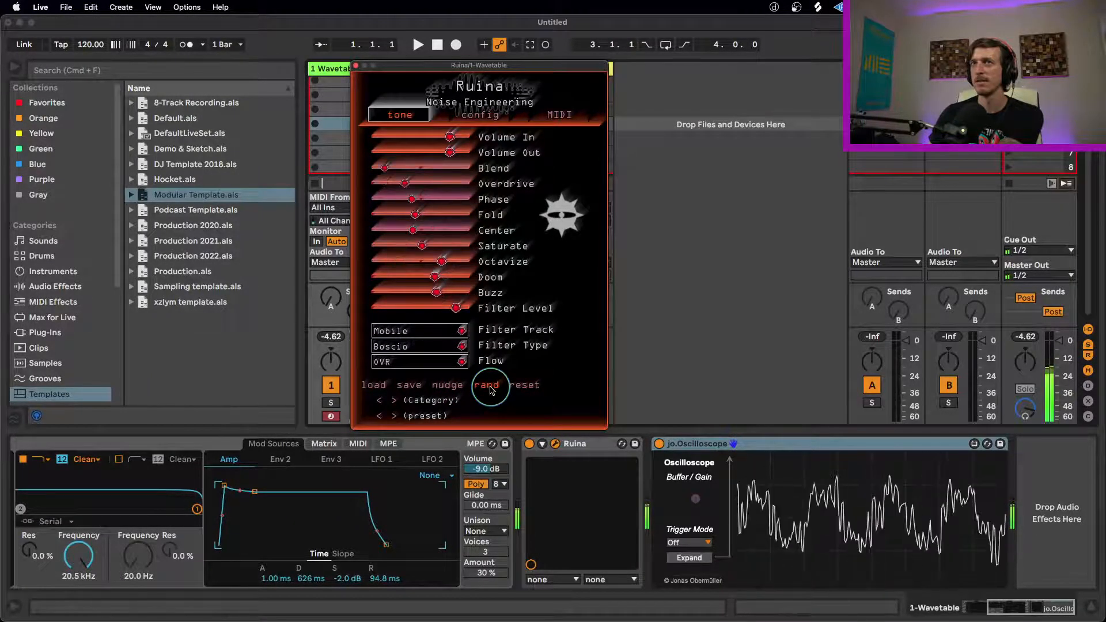
pyautogui.click(490, 389)
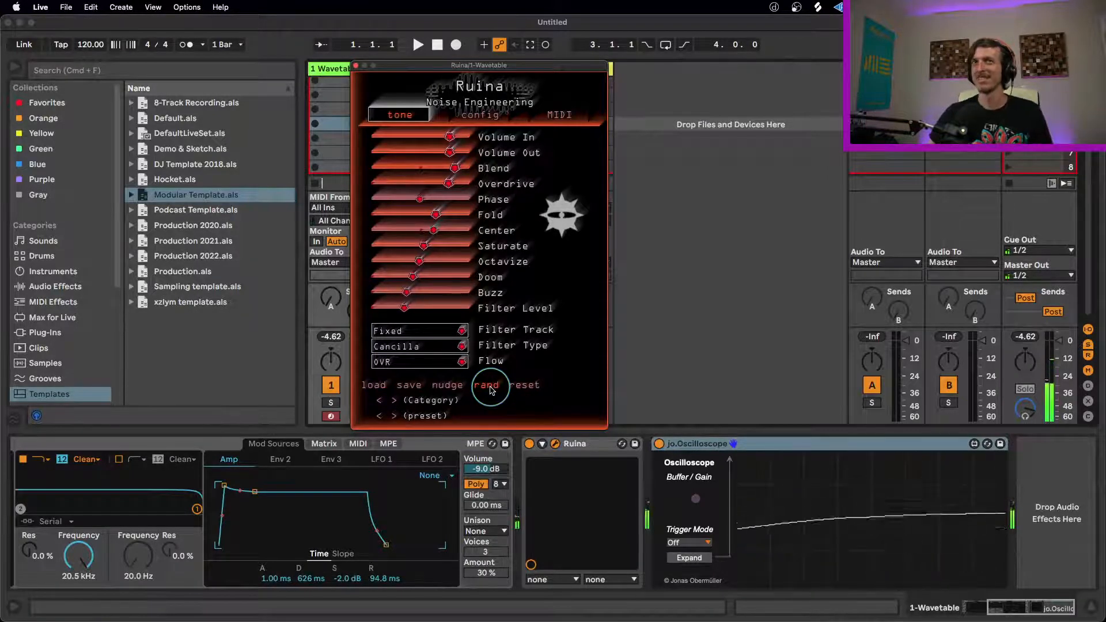
pyautogui.click(490, 389)
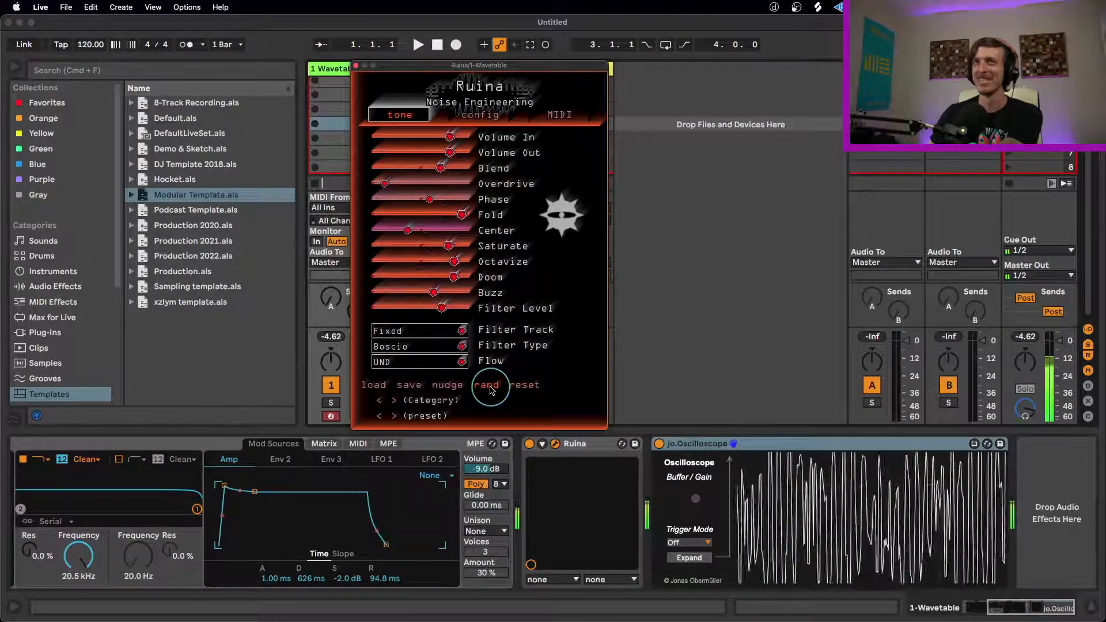
pyautogui.click(491, 389)
pyautogui.click(490, 390)
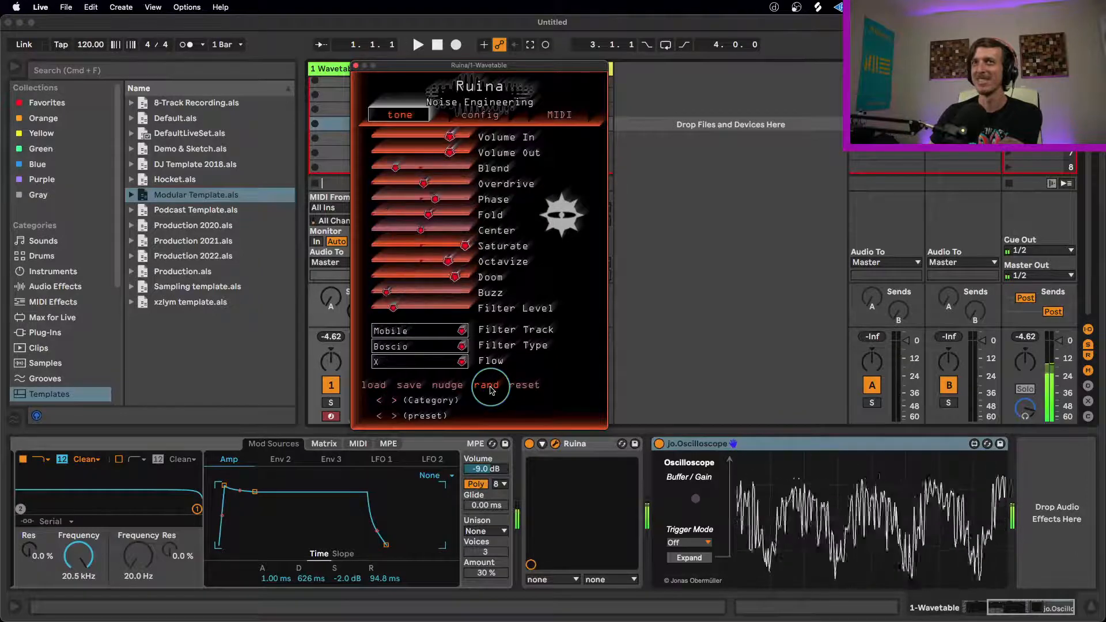
pyautogui.click(490, 389)
pyautogui.click(491, 390)
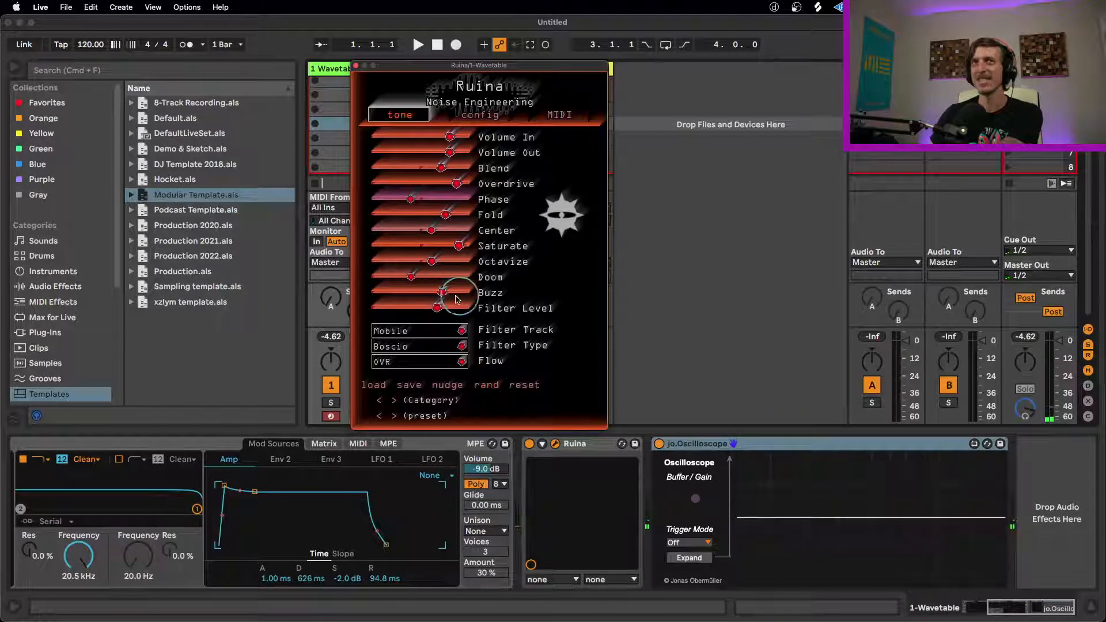
# Step: Soften the randomized Ruina sound by lowering Buzz, Saturate, Fold, Center and Overdrive
pyautogui.moveTo(427, 293); pyautogui.dragTo(355, 293)
pyautogui.click(410, 283)
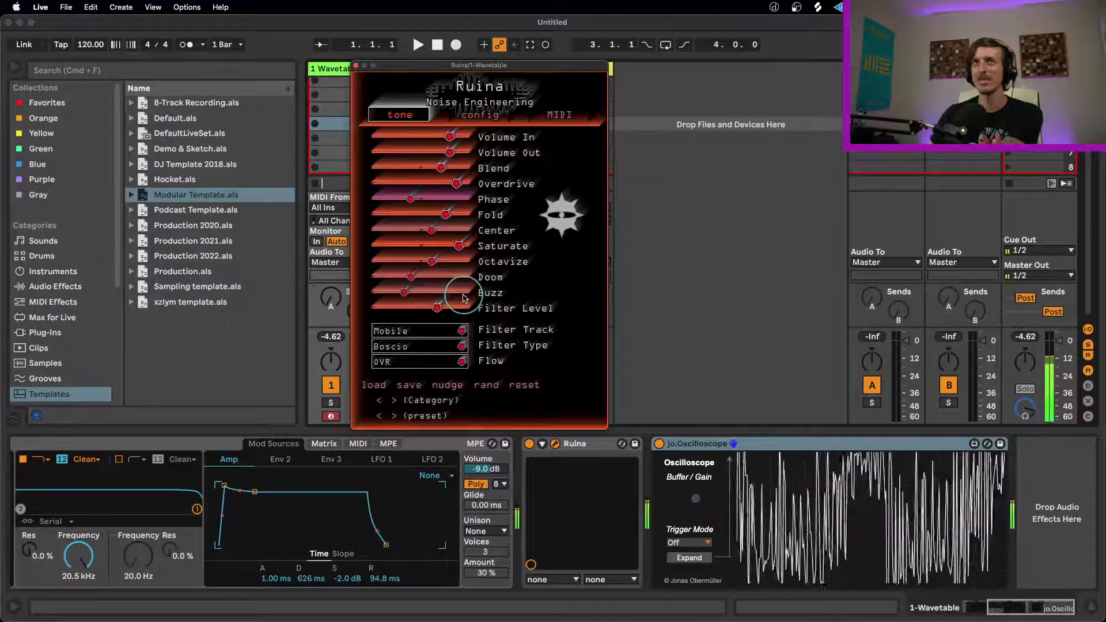
pyautogui.moveTo(460, 248); pyautogui.dragTo(360, 216)
pyautogui.moveTo(432, 230); pyautogui.dragTo(394, 230)
pyautogui.moveTo(452, 184); pyautogui.dragTo(375, 189)
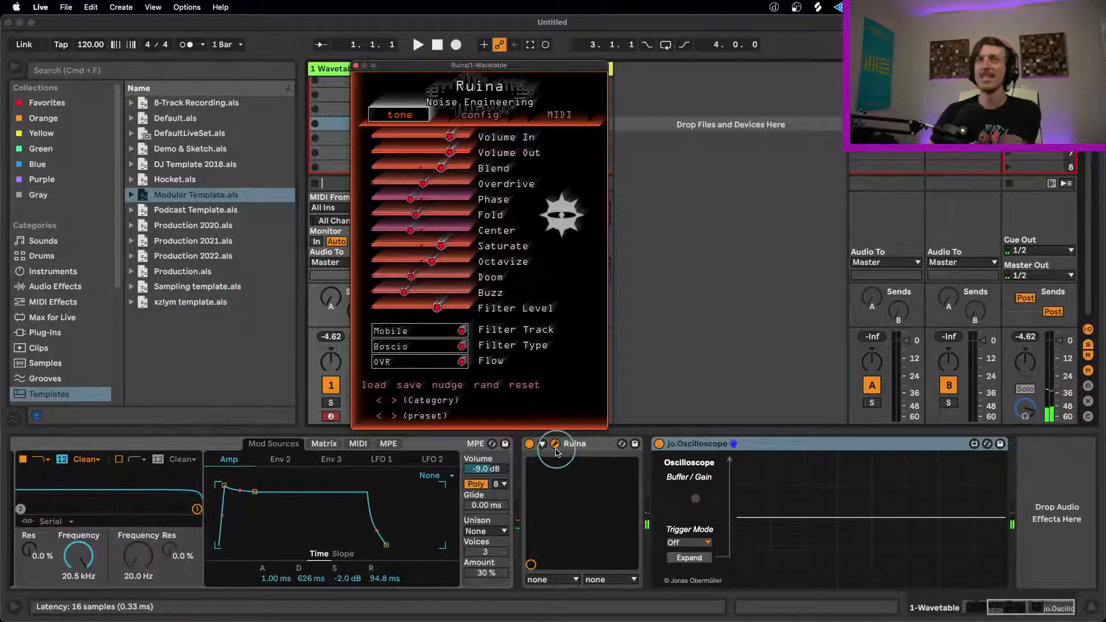
# Step: Shift the Ruina window slightly and randomize its settings three times
pyautogui.moveTo(477, 65); pyautogui.dragTo(462, 67)
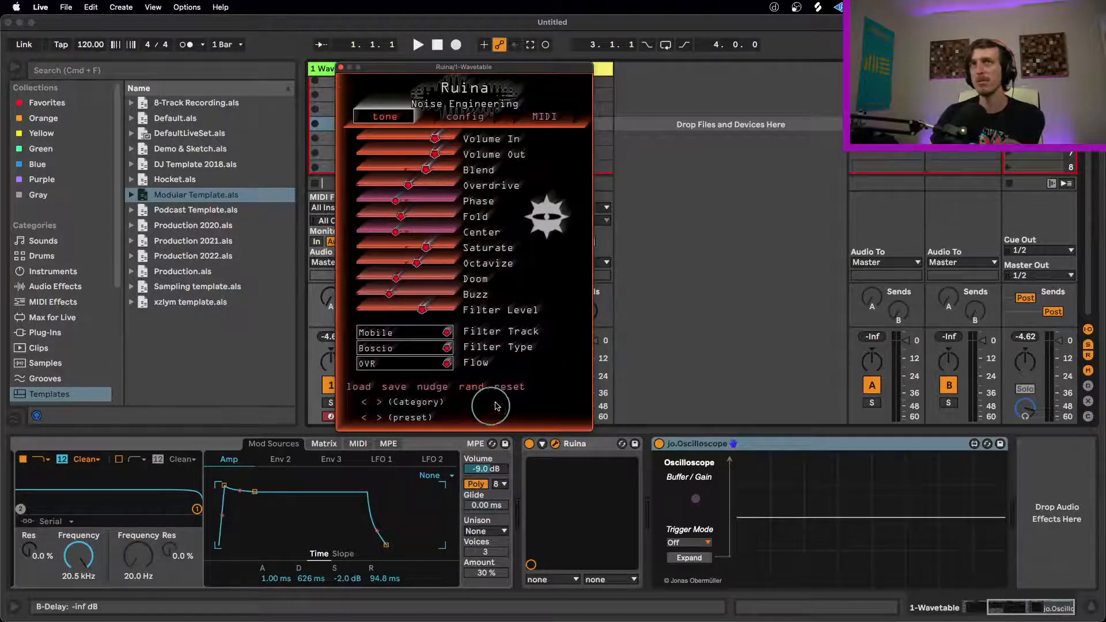
pyautogui.click(470, 387)
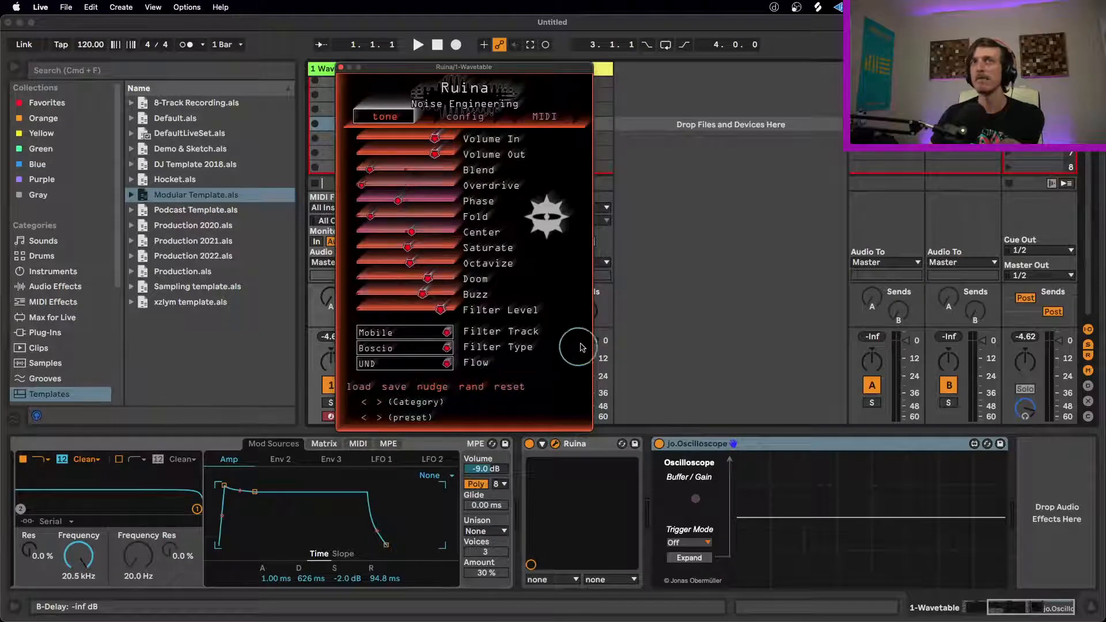
pyautogui.click(471, 387)
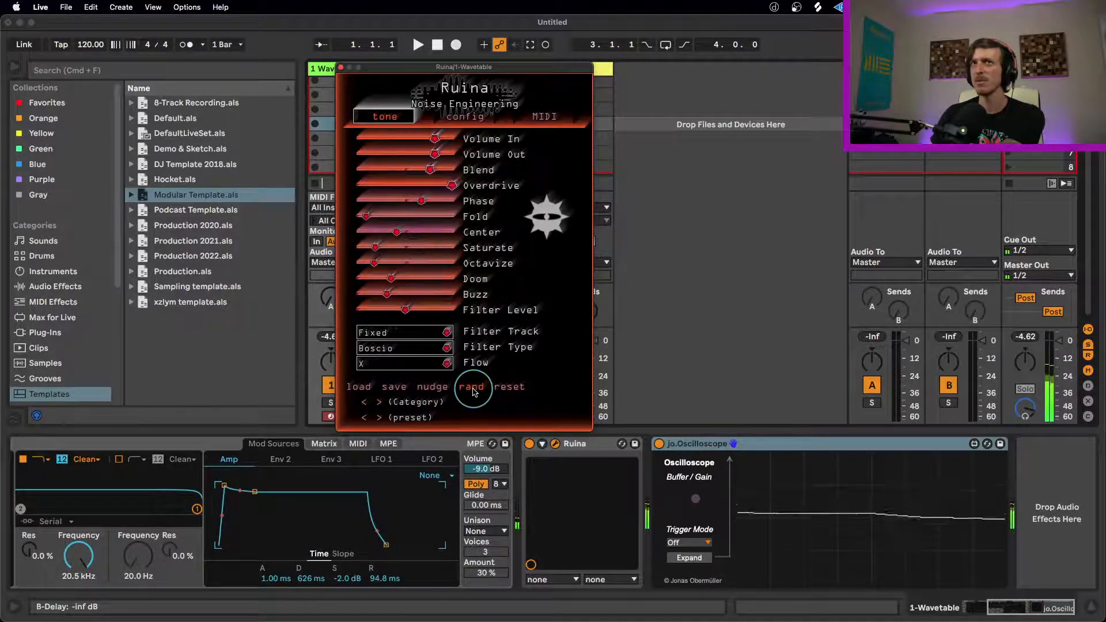
pyautogui.click(471, 387)
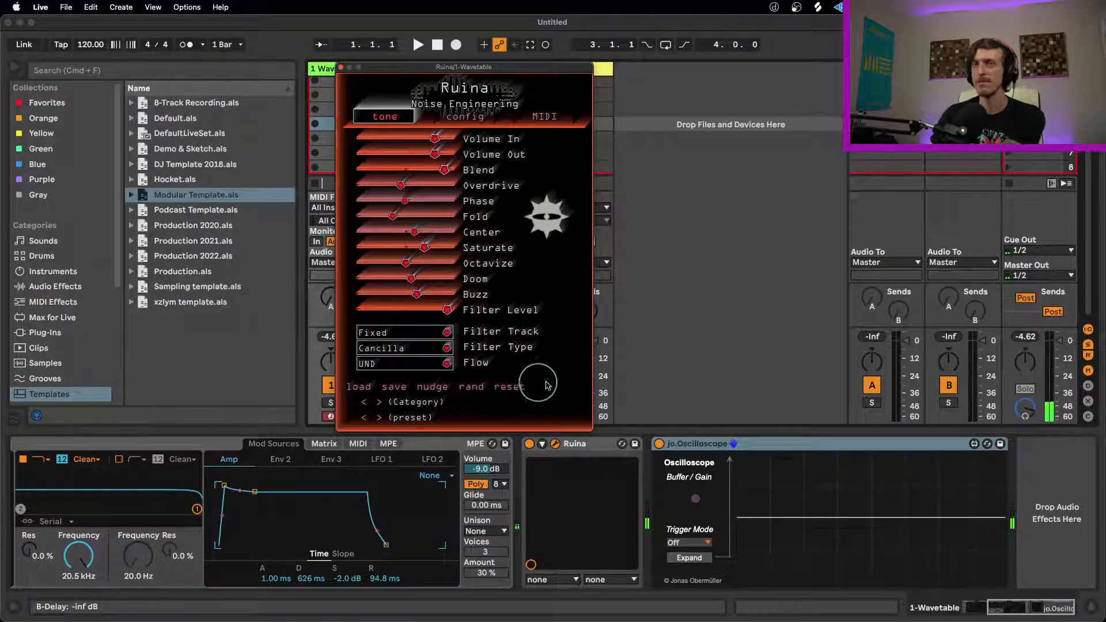
# Step: Set Wavetable's unison mode to Classic with an amount of 20%
pyautogui.click(546, 514)
pyautogui.click(485, 530)
pyautogui.click(481, 457)
pyautogui.click(493, 573)
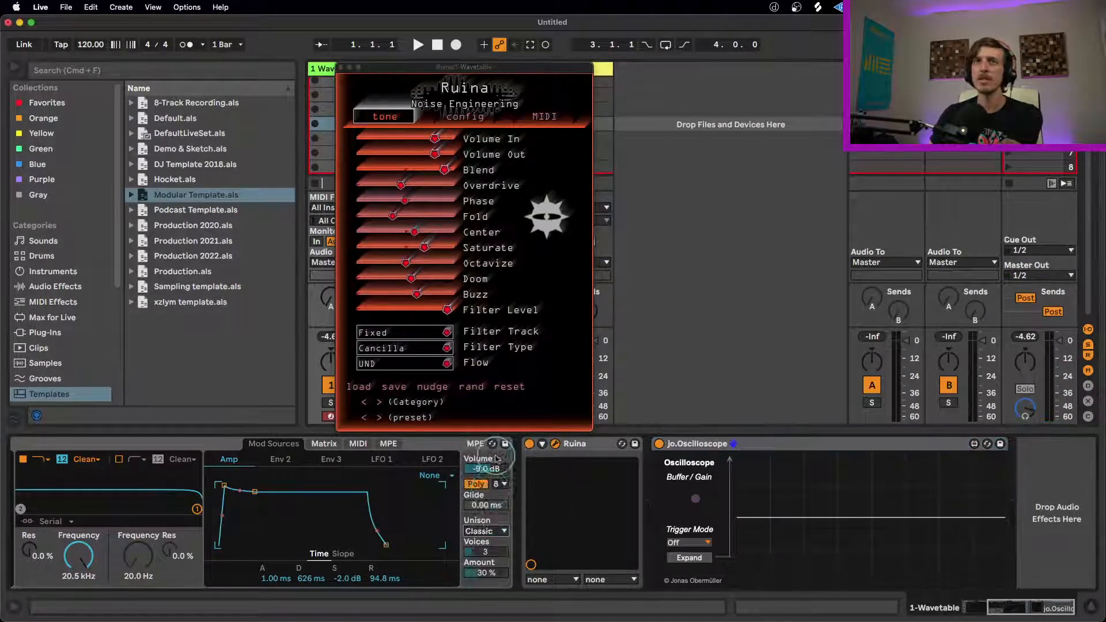
pyautogui.moveTo(492, 573); pyautogui.dragTo(493, 575)
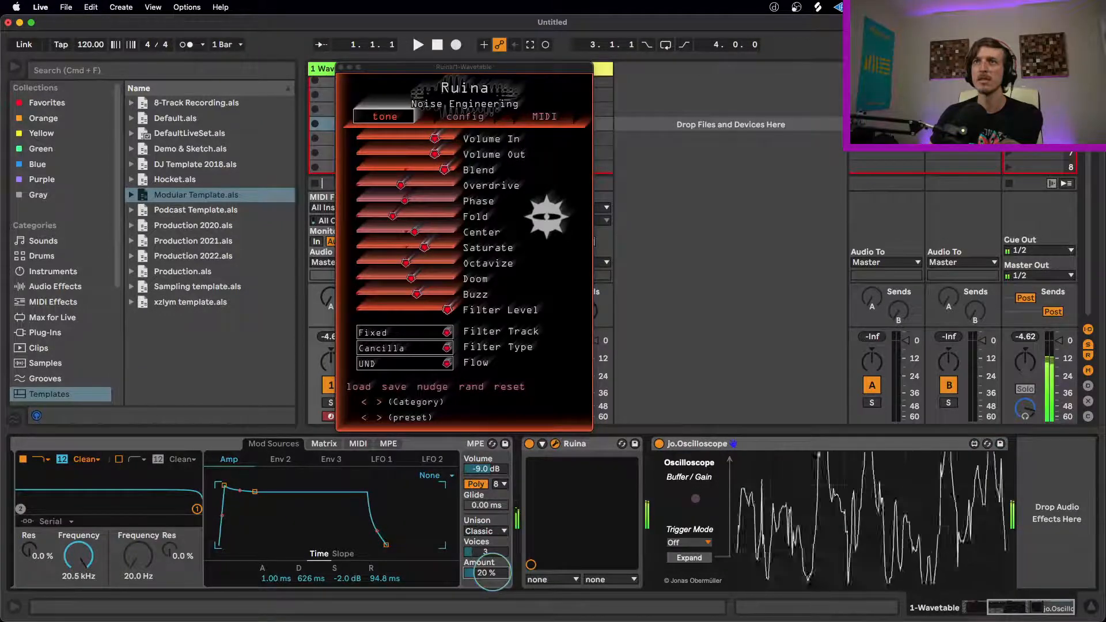
# Step: Randomize Ruina's settings several more times to audition them on the Classic unison sound
pyautogui.click(494, 99)
pyautogui.click(602, 348)
pyautogui.click(426, 158)
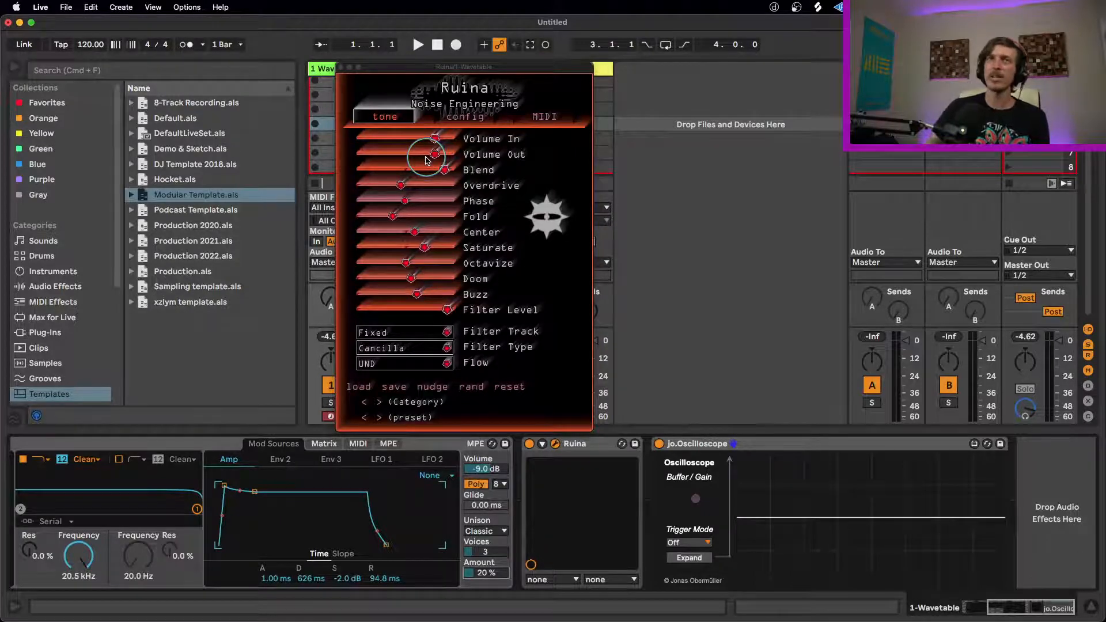
pyautogui.click(472, 389)
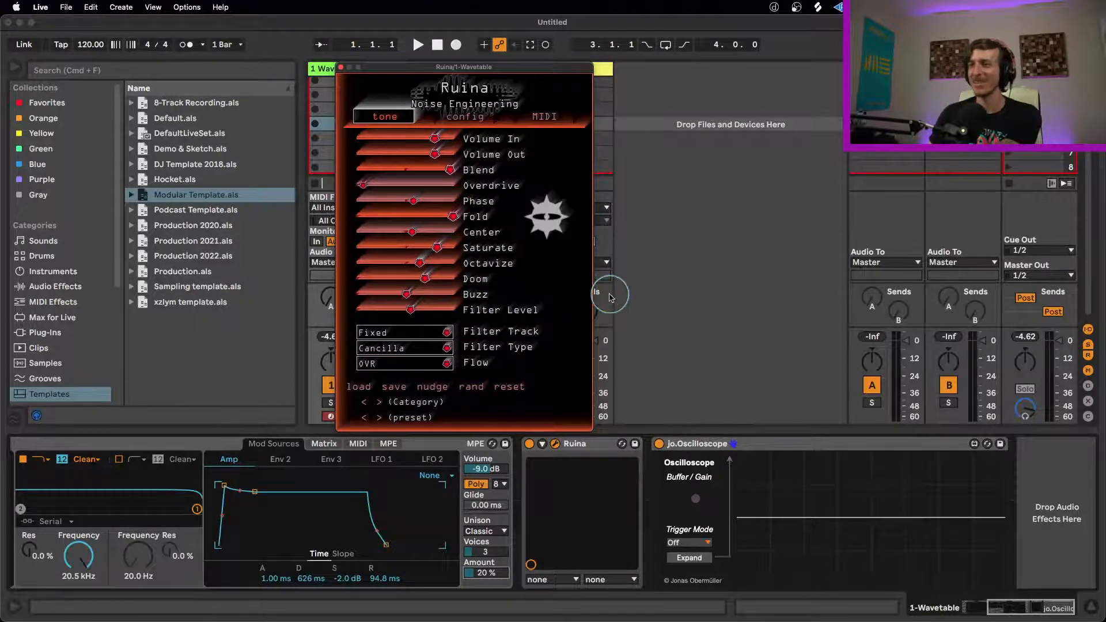
pyautogui.click(483, 390)
pyautogui.click(483, 391)
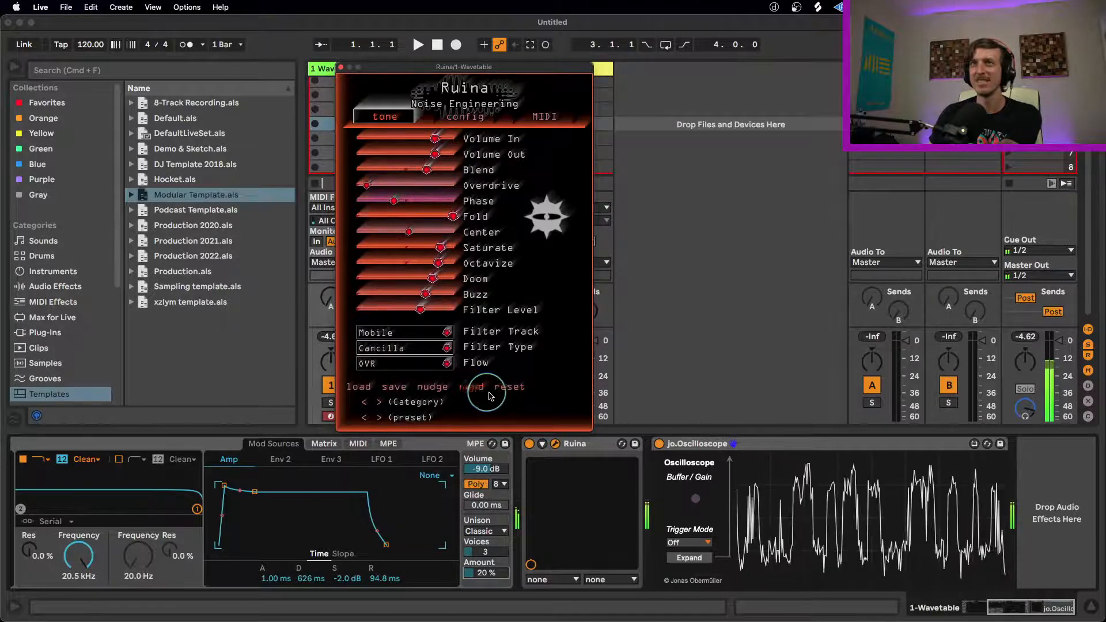
pyautogui.click(1011, 608)
pyautogui.moveTo(1011, 608); pyautogui.dragTo(984, 607)
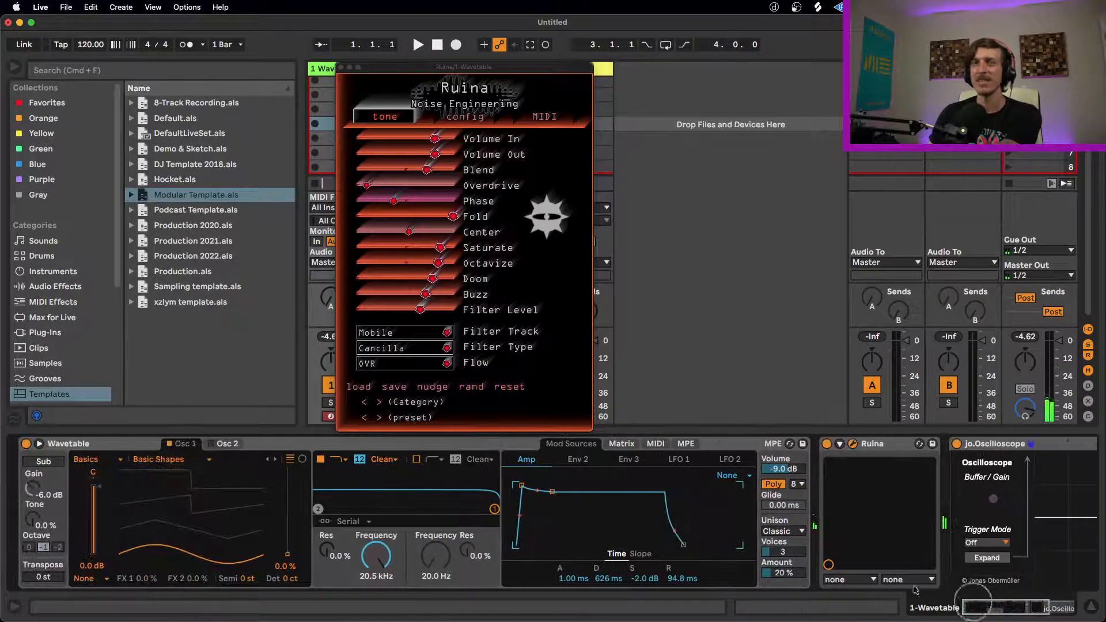
pyautogui.click(475, 391)
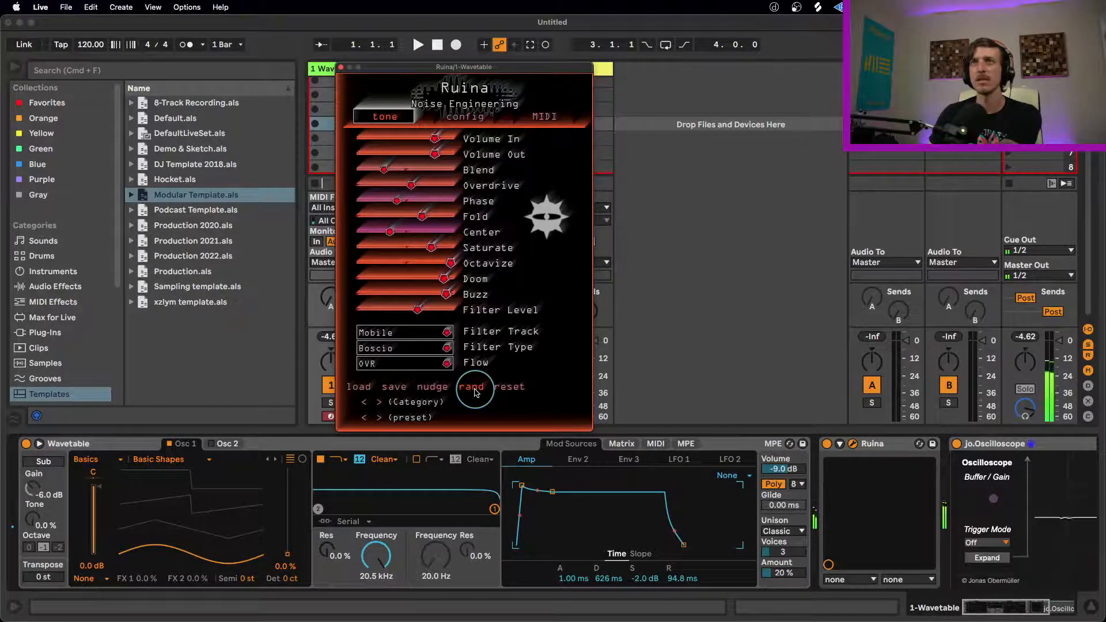
# Step: Set the wavetable position of Wavetable's Osc 1 to 61% and lower the first filter's frequency to 25.0 Hz
pyautogui.click(287, 546)
pyautogui.moveTo(288, 546); pyautogui.dragTo(289, 505)
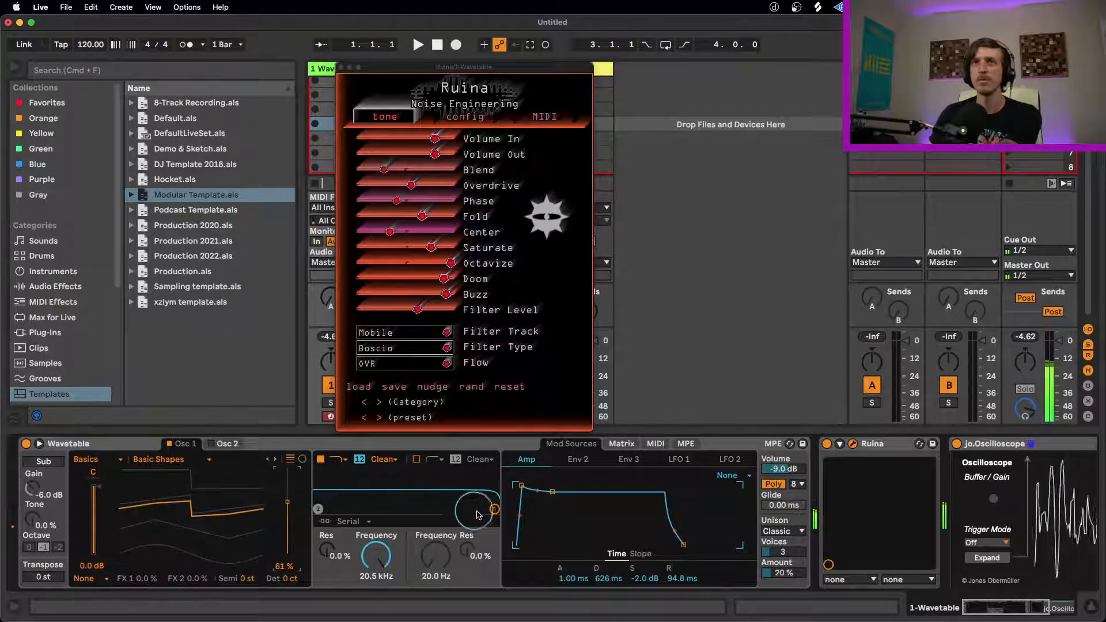
pyautogui.moveTo(494, 509); pyautogui.dragTo(321, 509)
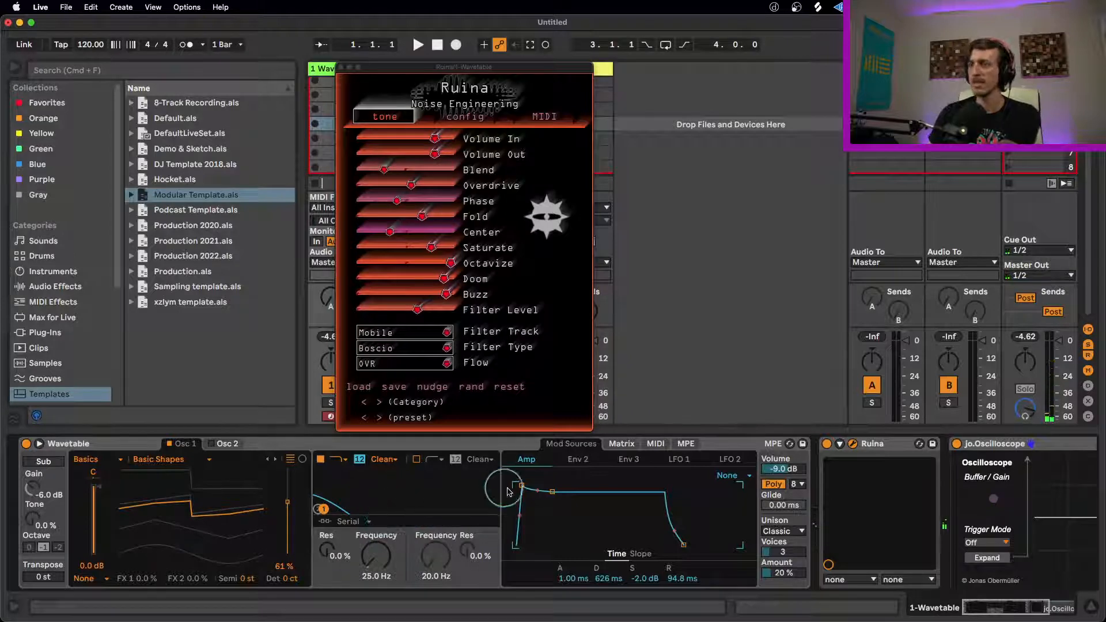
# Step: Set Osc 1's wavetable position to 0.0% in Wavetable and randomize Ruina's settings
pyautogui.moveTo(287, 502); pyautogui.dragTo(288, 554)
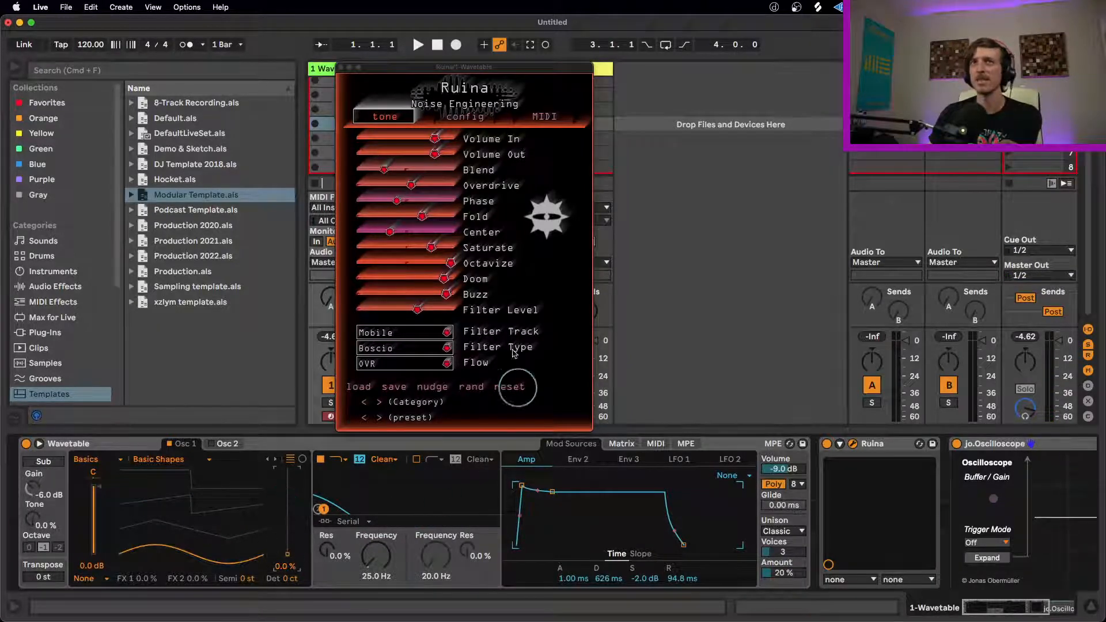
pyautogui.click(471, 387)
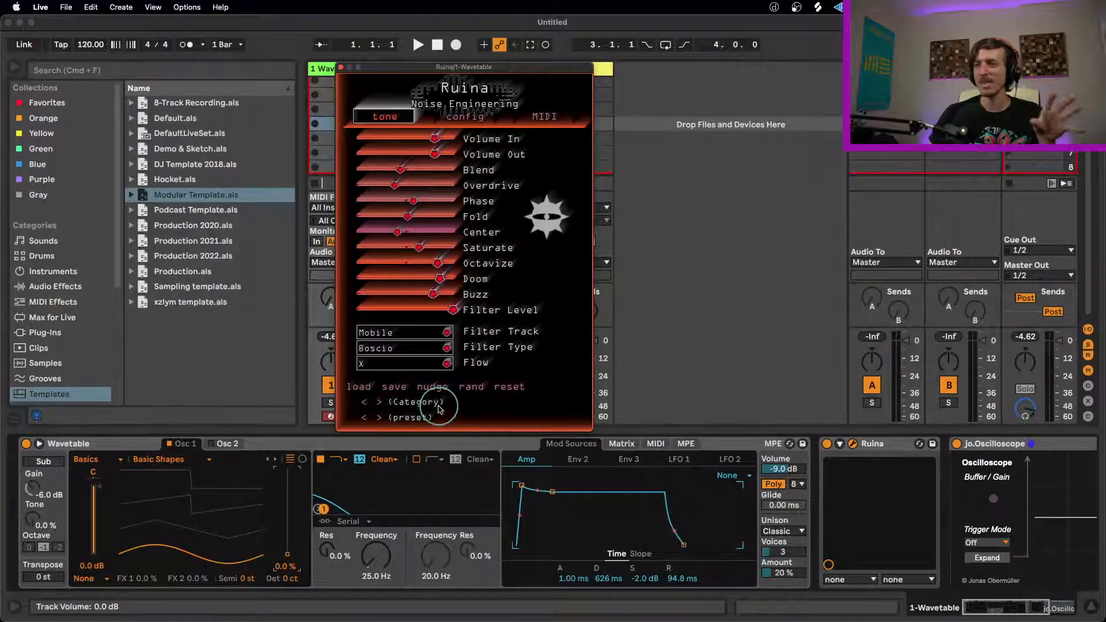
# Step: Cycle through Ruina's preset categories back to Annihilation and audition its presets up to all_volunteer
pyautogui.click(379, 403)
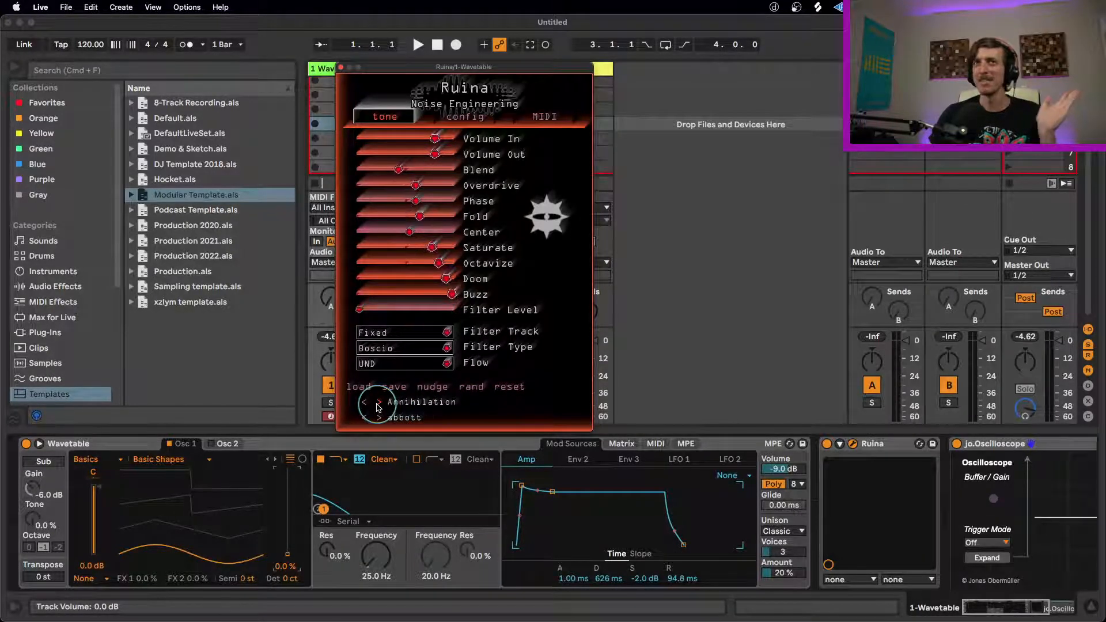
pyautogui.click(378, 403)
pyautogui.click(378, 402)
pyautogui.click(378, 402)
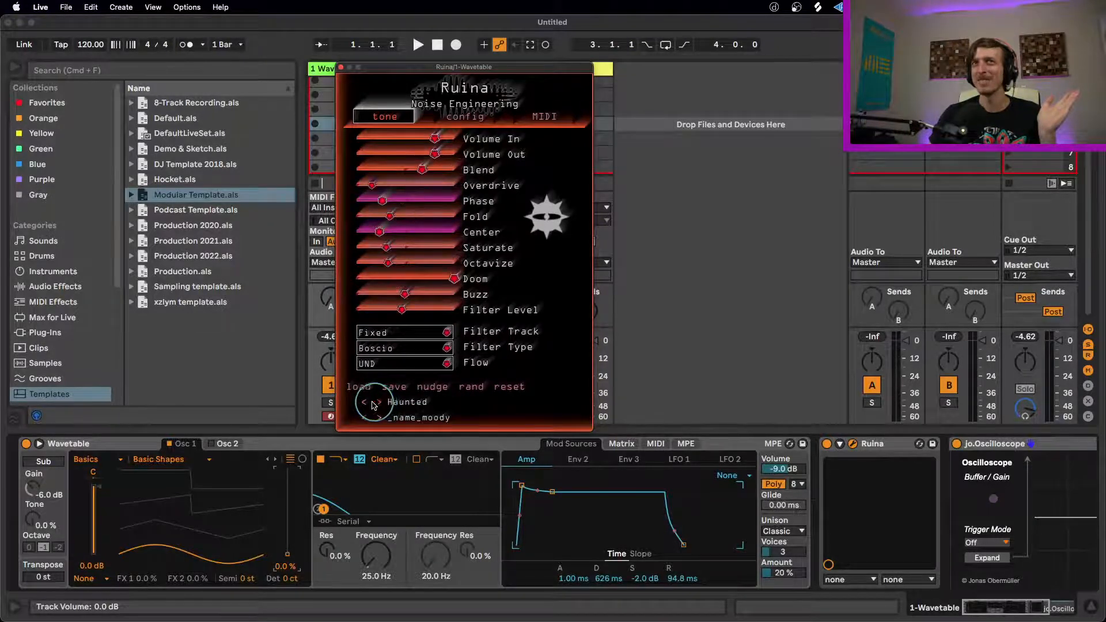
pyautogui.click(380, 403)
pyautogui.click(380, 403)
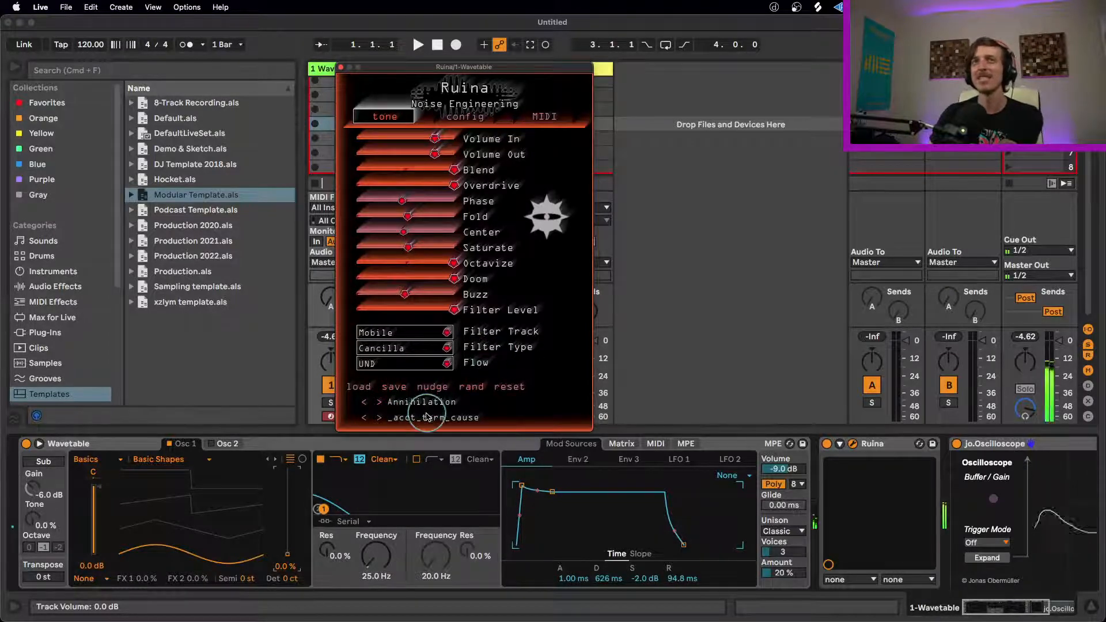
pyautogui.click(380, 419)
pyautogui.click(379, 418)
pyautogui.click(380, 418)
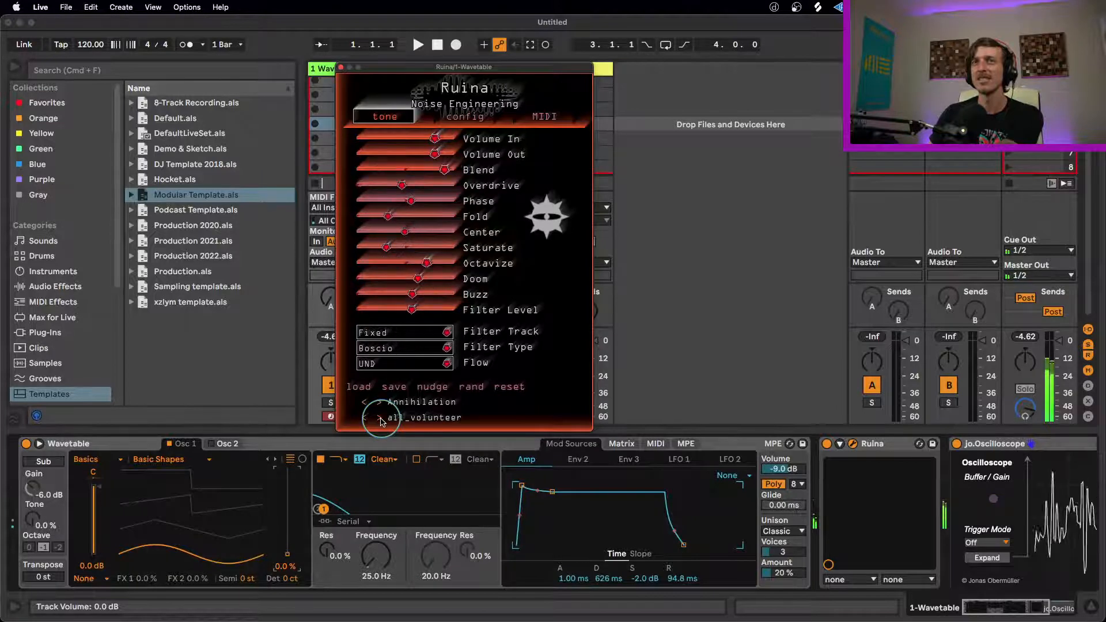
# Step: Switch Ruina to the Despair category and step through its presets to appendend
pyautogui.click(379, 402)
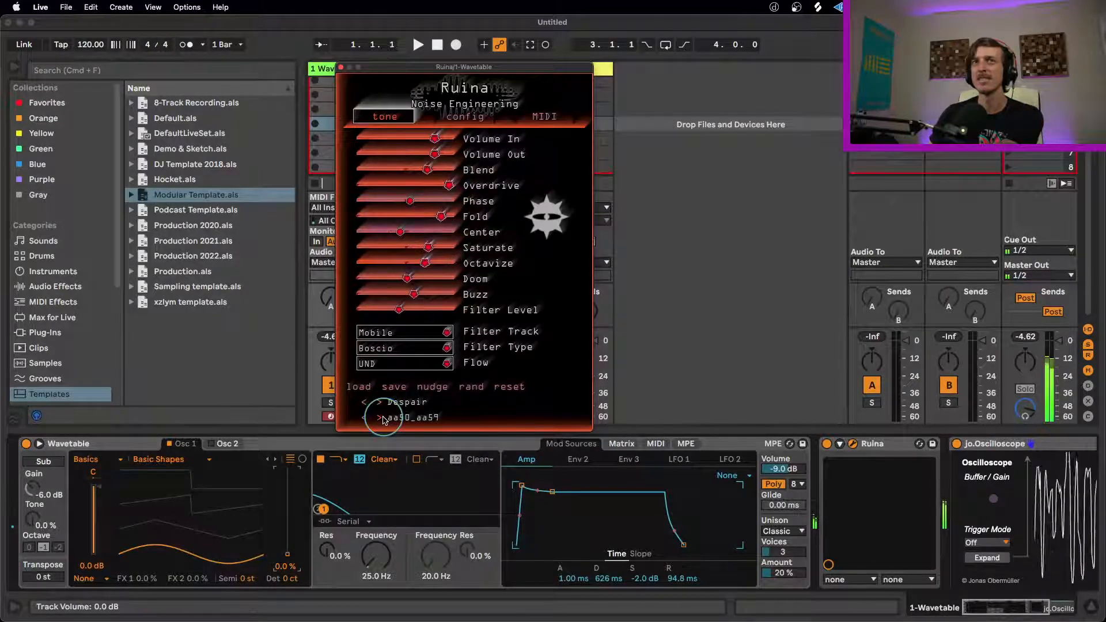
pyautogui.click(380, 418)
pyautogui.click(379, 418)
pyautogui.click(379, 418)
pyautogui.click(380, 419)
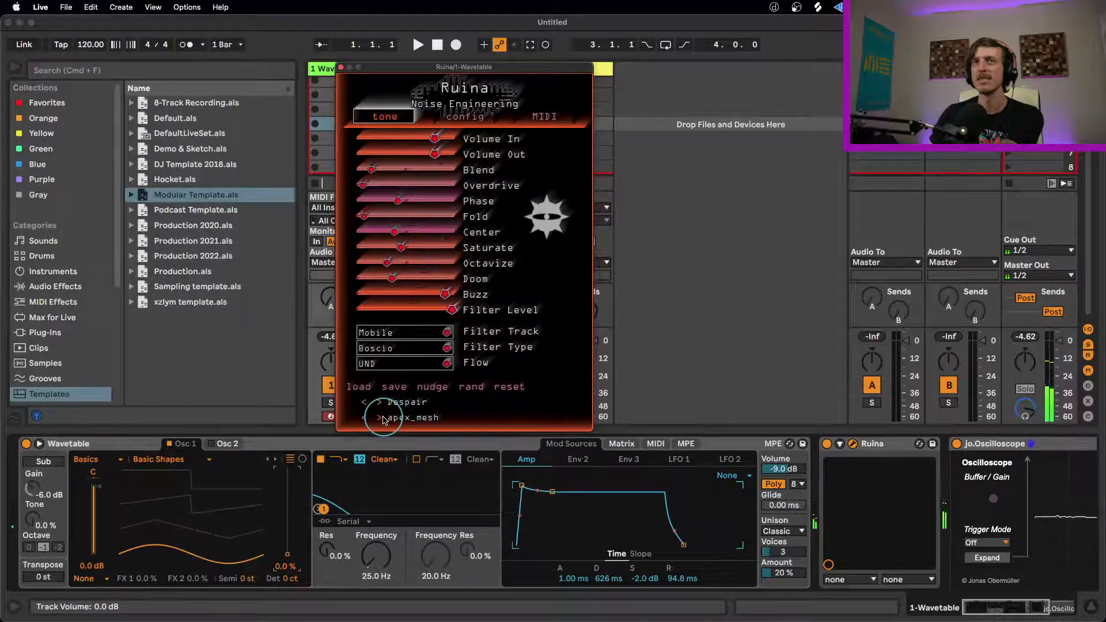
pyautogui.click(379, 418)
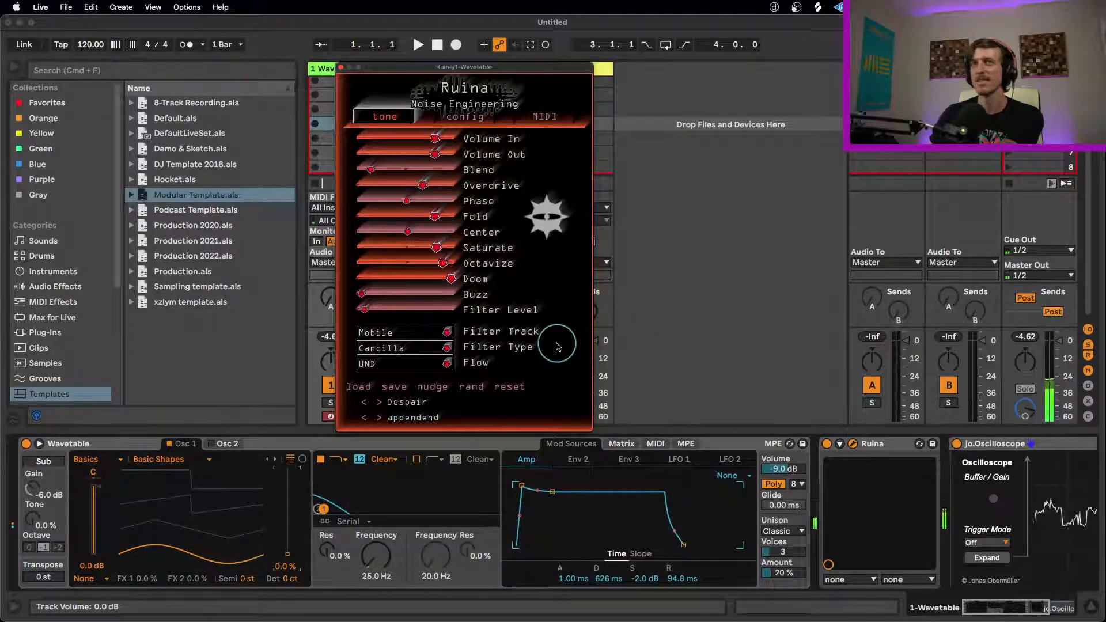
# Step: Reshape the preset with Ruina's Doom, Octavize, Fold and Phase sliders, and set Wavetable's first filter to 286 Hz with 23% resonance
pyautogui.moveTo(450, 279); pyautogui.dragTo(353, 299)
pyautogui.moveTo(361, 282); pyautogui.dragTo(482, 294)
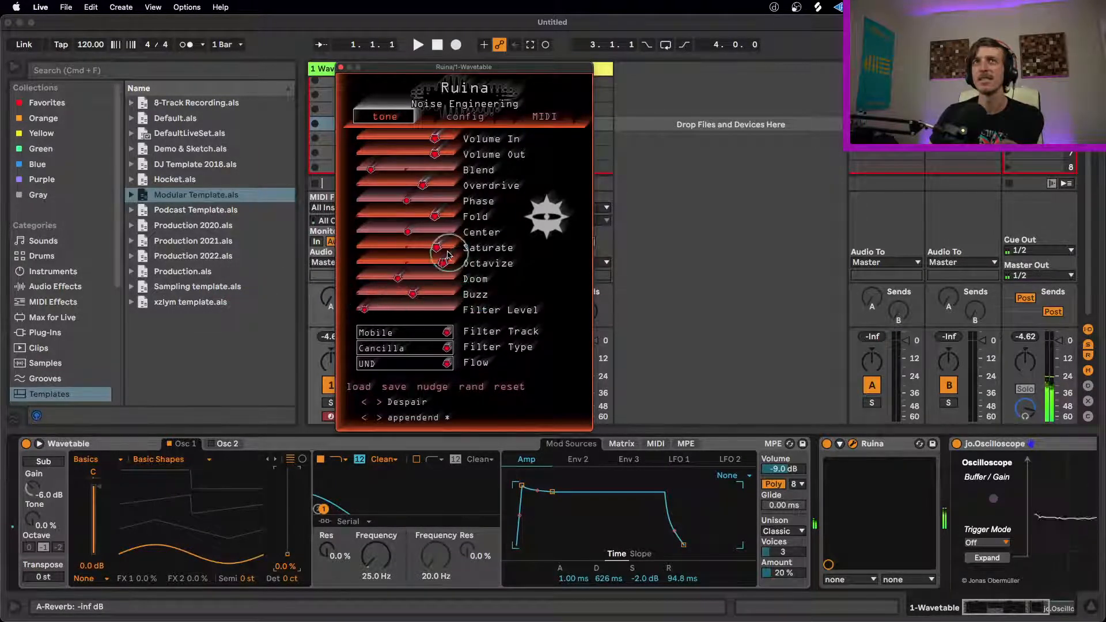
pyautogui.moveTo(442, 262); pyautogui.dragTo(352, 266)
pyautogui.moveTo(436, 214); pyautogui.dragTo(344, 233)
pyautogui.moveTo(406, 201); pyautogui.dragTo(451, 171)
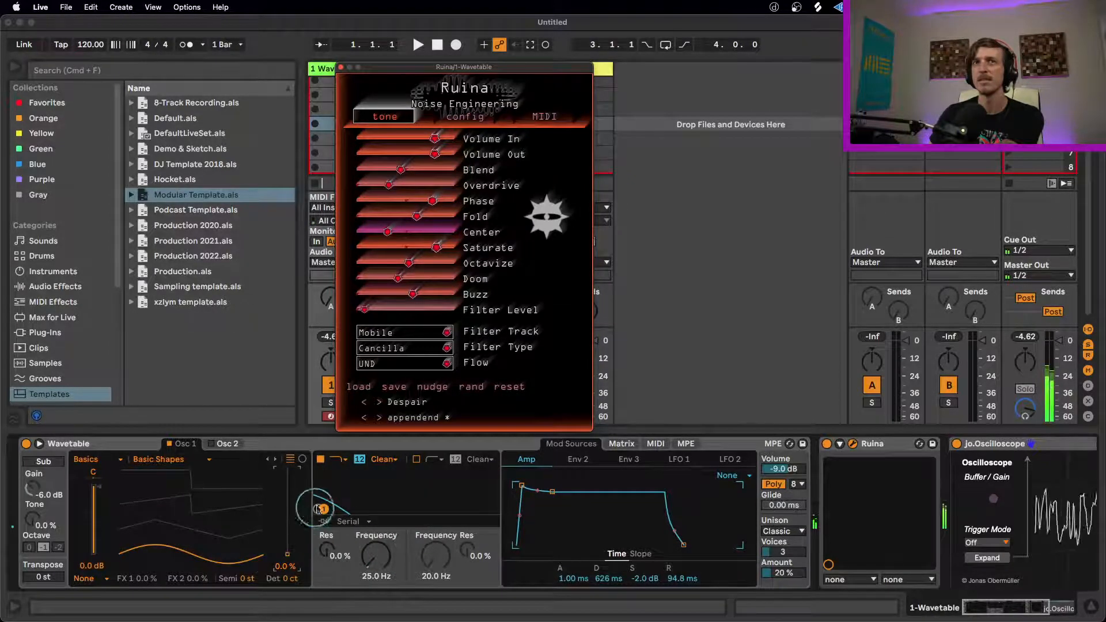
pyautogui.moveTo(322, 509); pyautogui.dragTo(386, 503)
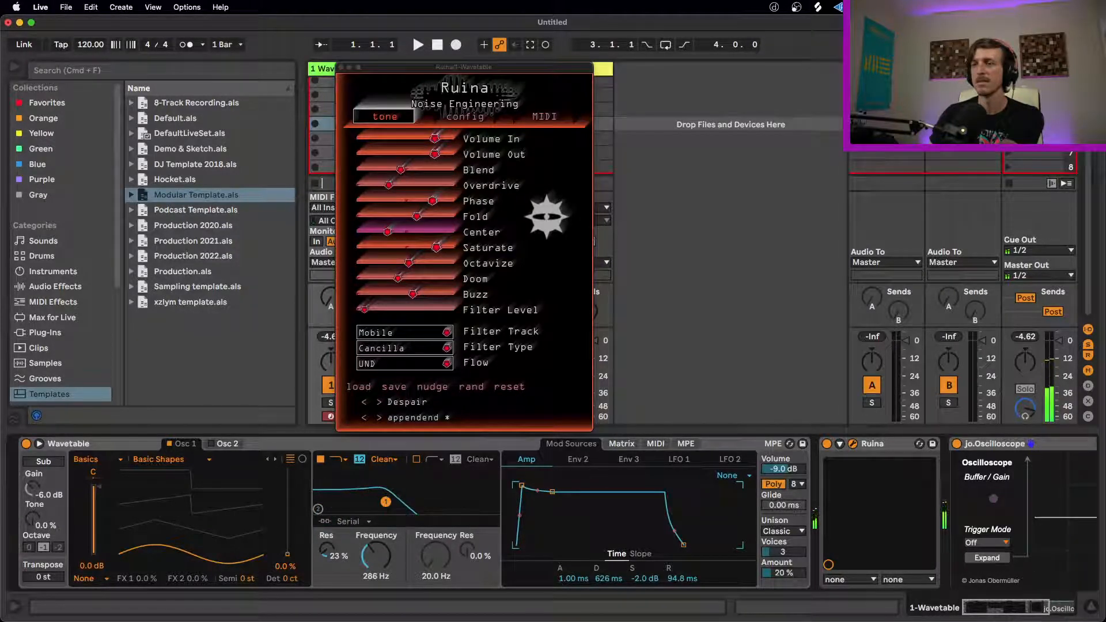
pyautogui.press('super+Tab')
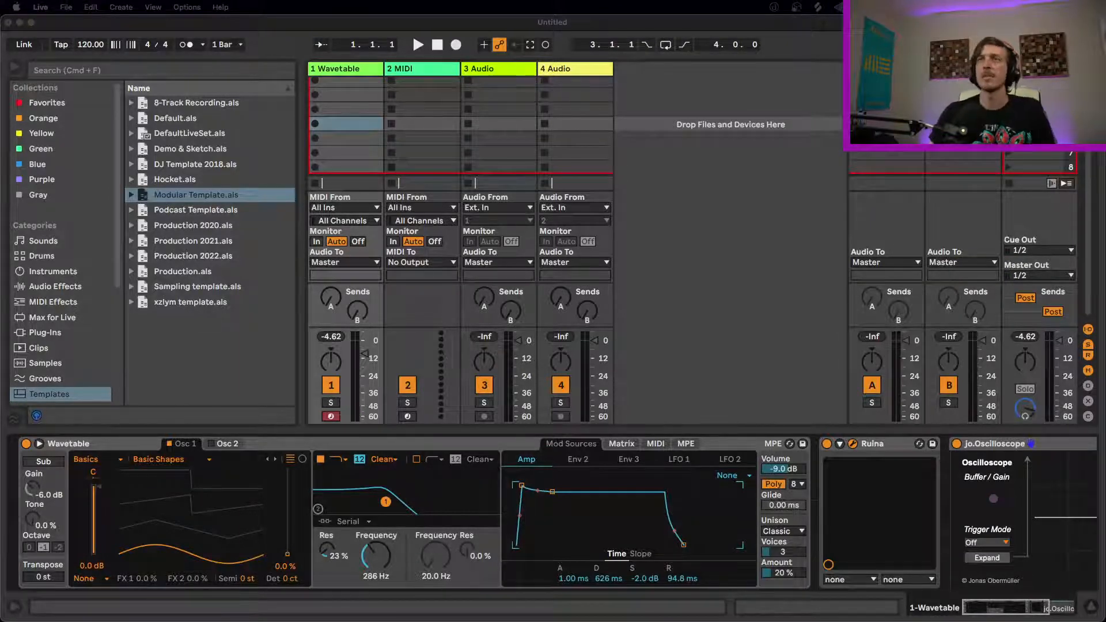
pyautogui.click(817, 429)
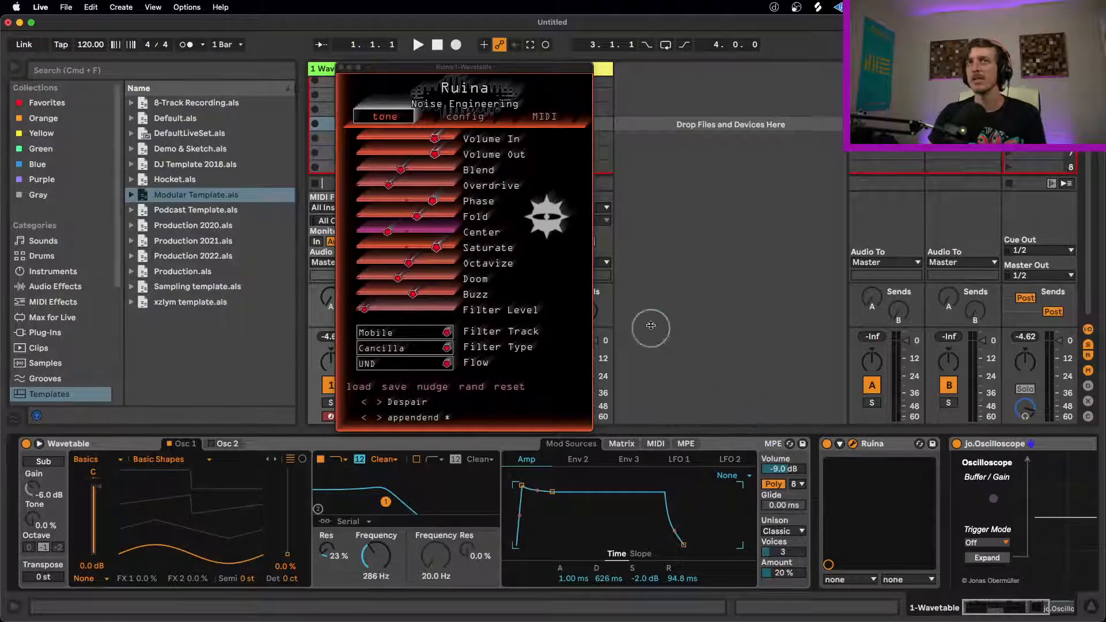
pyautogui.press('super+Tab')
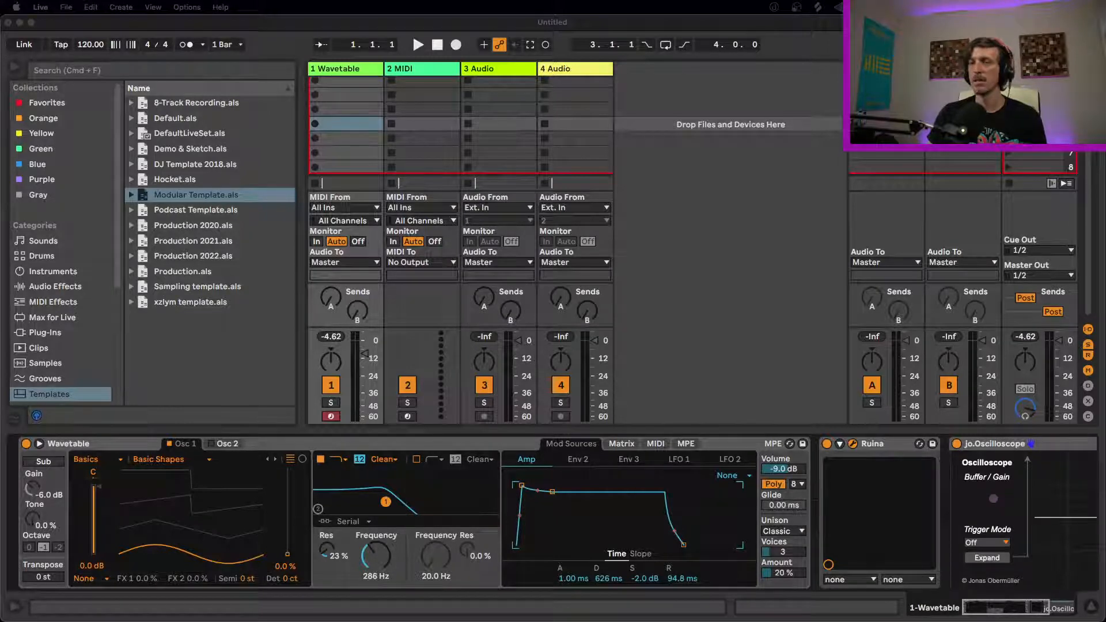
pyautogui.click(367, 446)
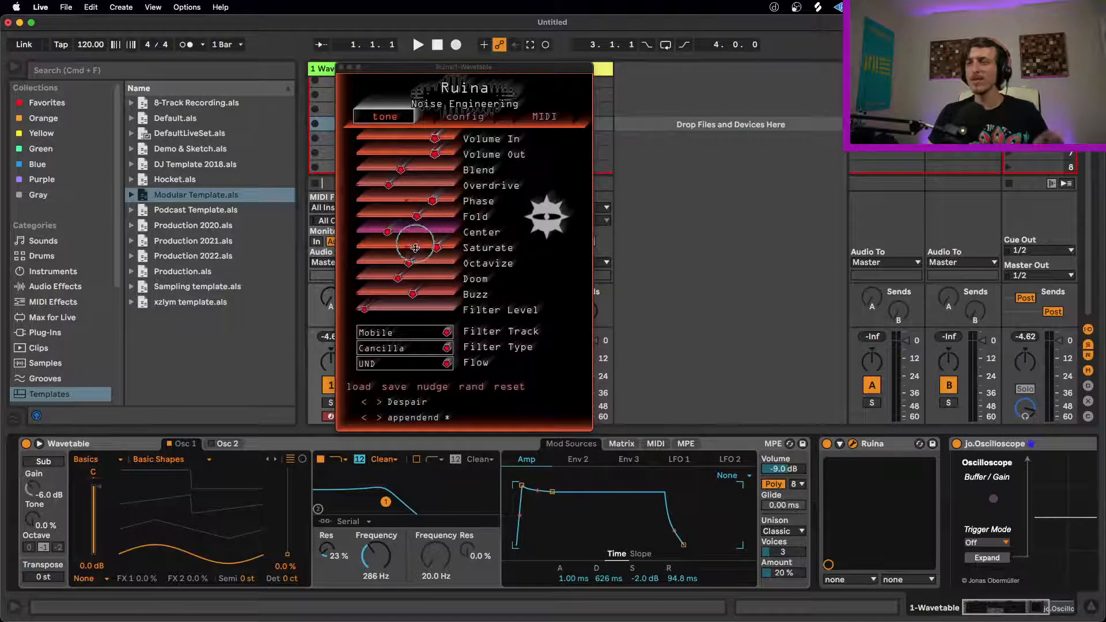
# Step: Raise Ruina's Center to about mid-range and change the plug-in's interface hue to green
pyautogui.moveTo(390, 231); pyautogui.dragTo(454, 232)
pyautogui.moveTo(482, 67); pyautogui.dragTo(453, 63)
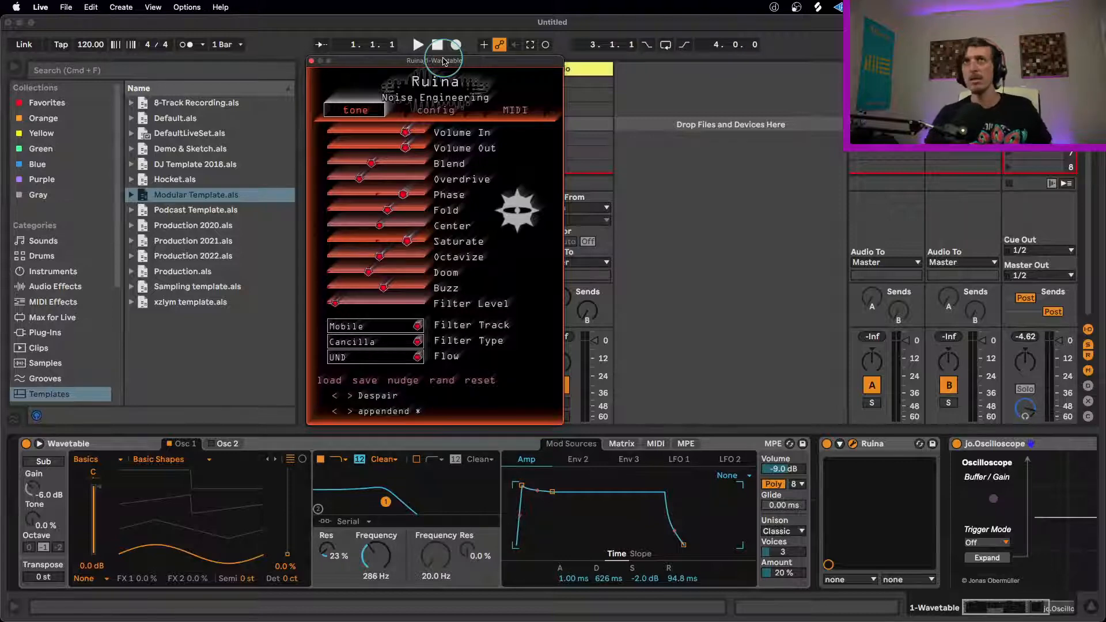
pyautogui.click(436, 110)
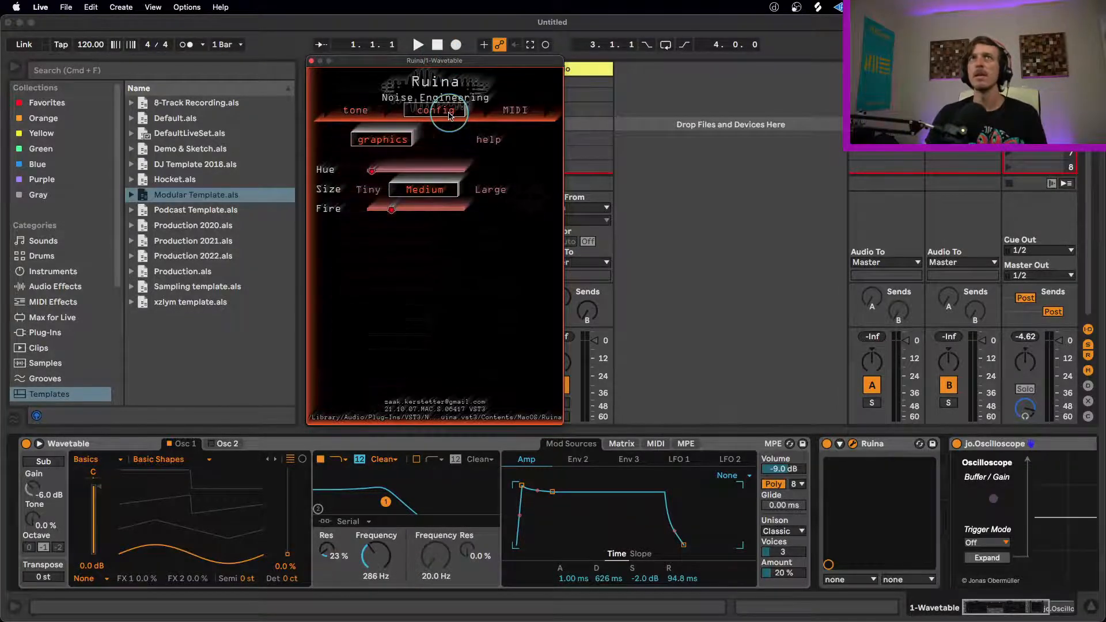
pyautogui.moveTo(371, 170); pyautogui.dragTo(472, 168)
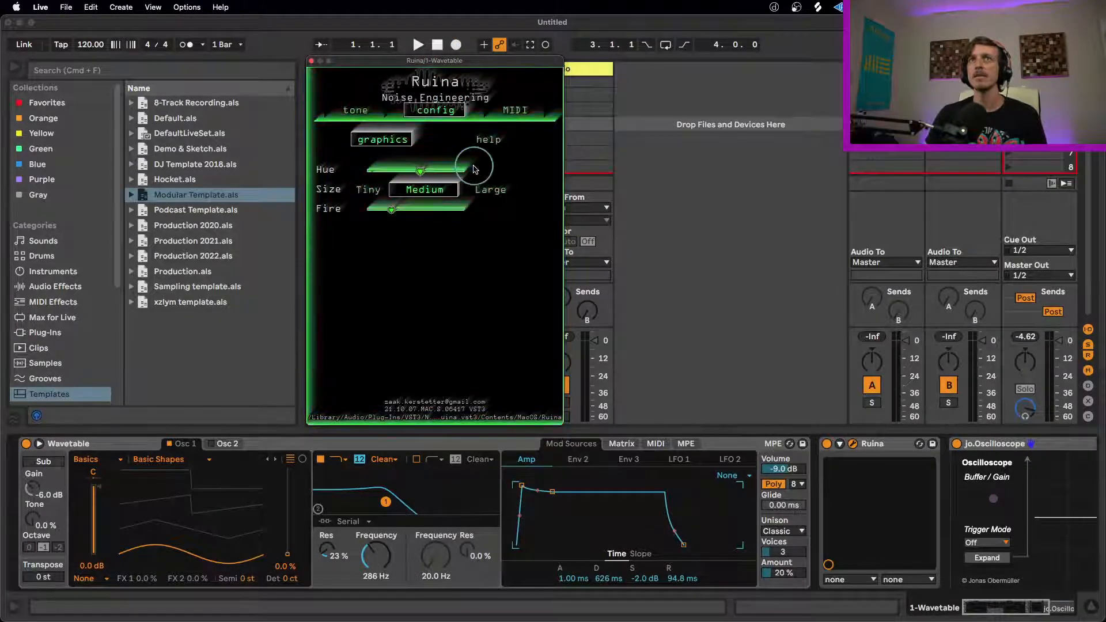
# Step: Examine Ruina's MIDI CC assignments and its unfolded parameters in the device chain
pyautogui.click(514, 108)
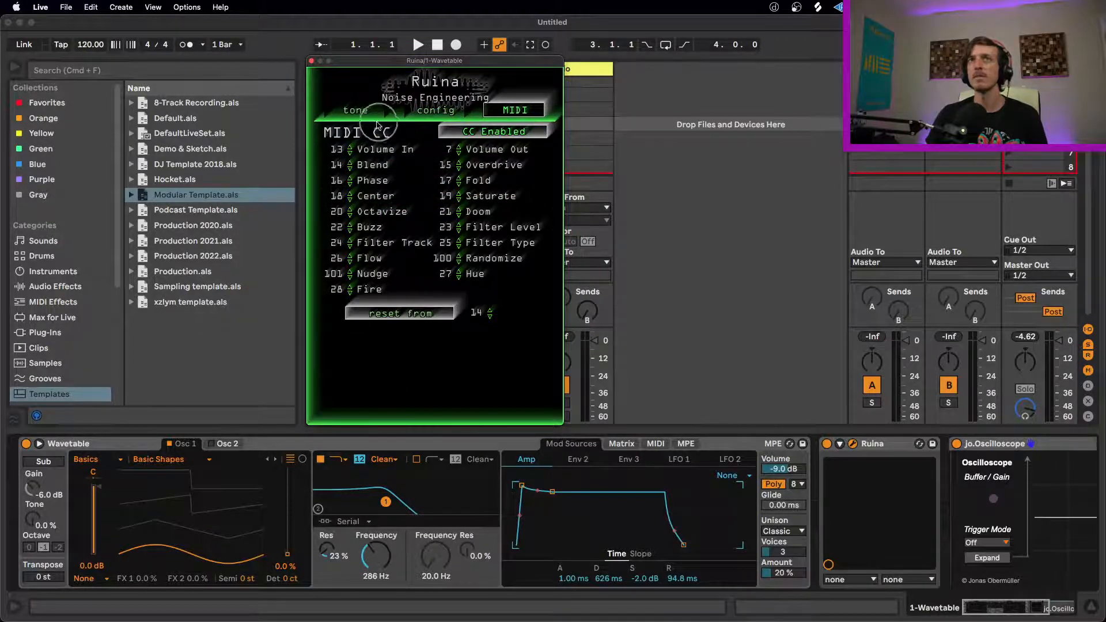
pyautogui.click(839, 444)
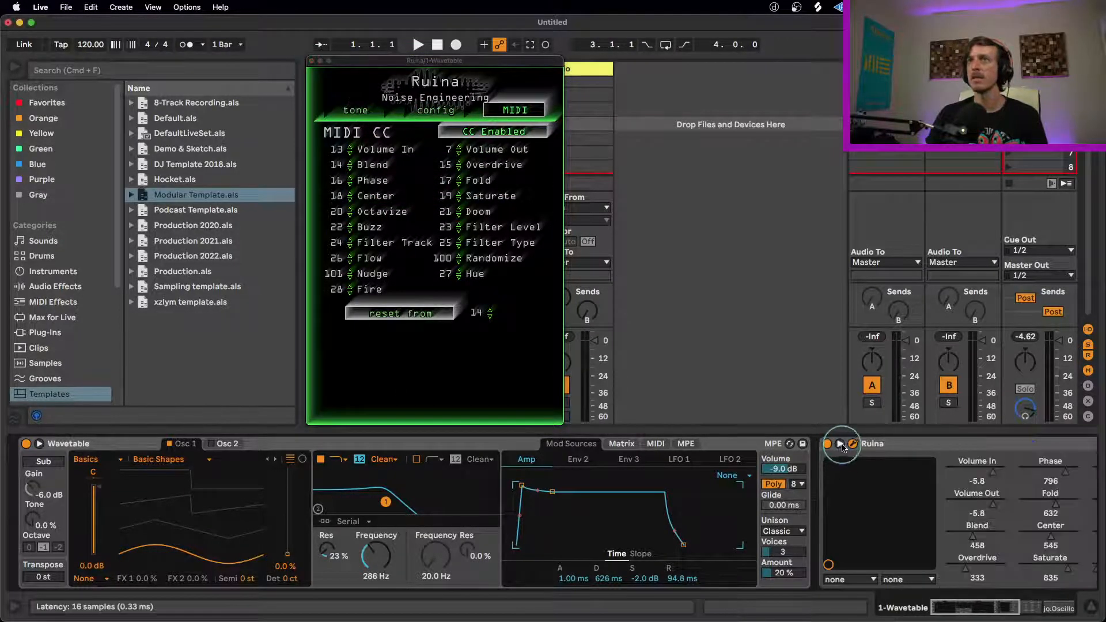
pyautogui.click(1009, 610)
pyautogui.moveTo(1008, 610); pyautogui.dragTo(1049, 608)
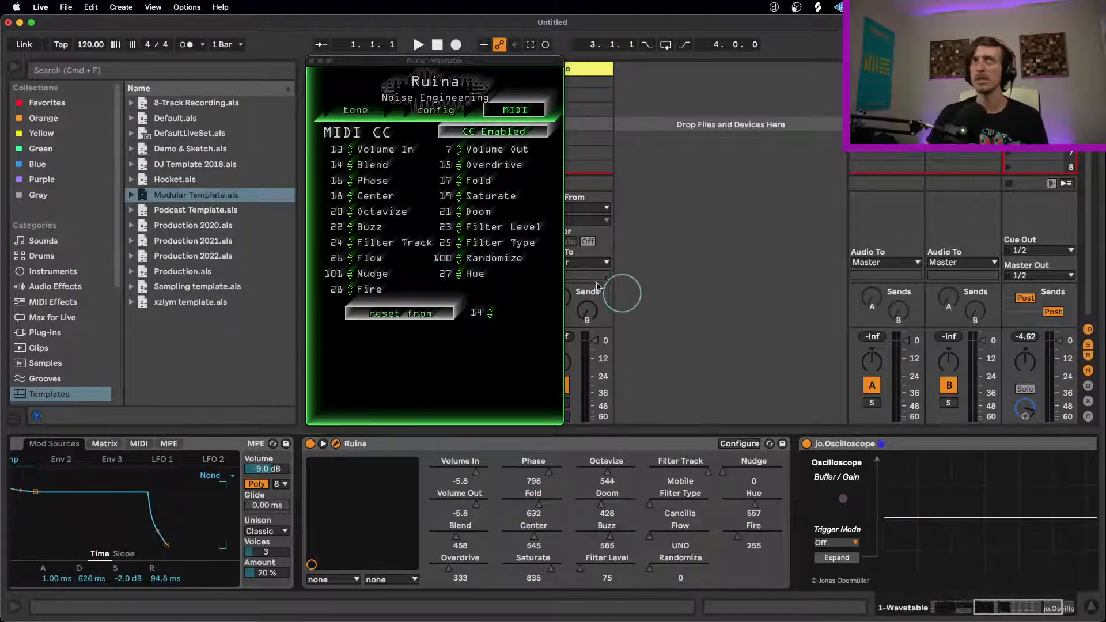
pyautogui.moveTo(999, 616); pyautogui.dragTo(926, 601)
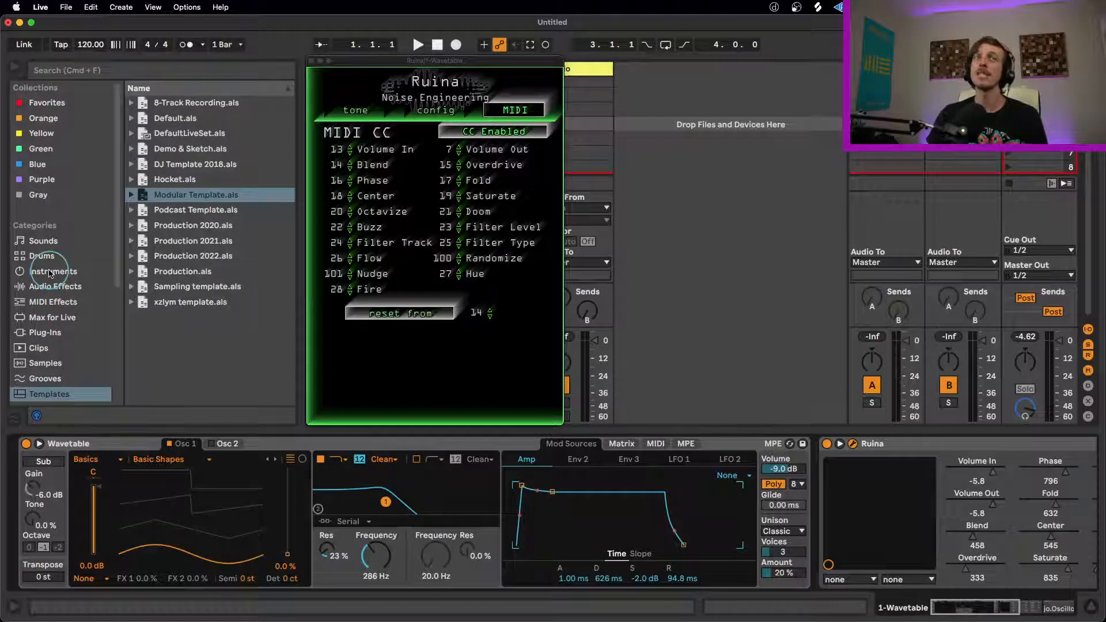
# Step: Move the Ruina window out of the way and load an empty Drum Rack onto track 2
pyautogui.moveTo(407, 60); pyautogui.dragTo(704, 179)
pyautogui.click(39, 253)
pyautogui.moveTo(173, 118); pyautogui.dragTo(422, 99)
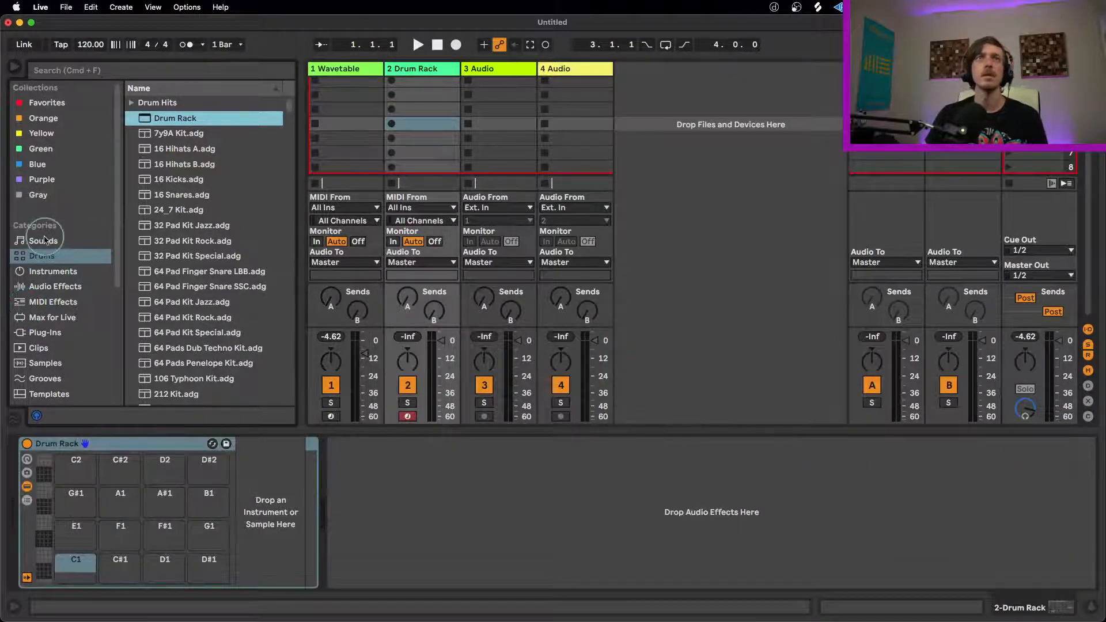
# Step: Add DS Kick from the Purple collection to the Drum Rack's C1 pad
pyautogui.click(42, 179)
pyautogui.doubleClick(151, 133)
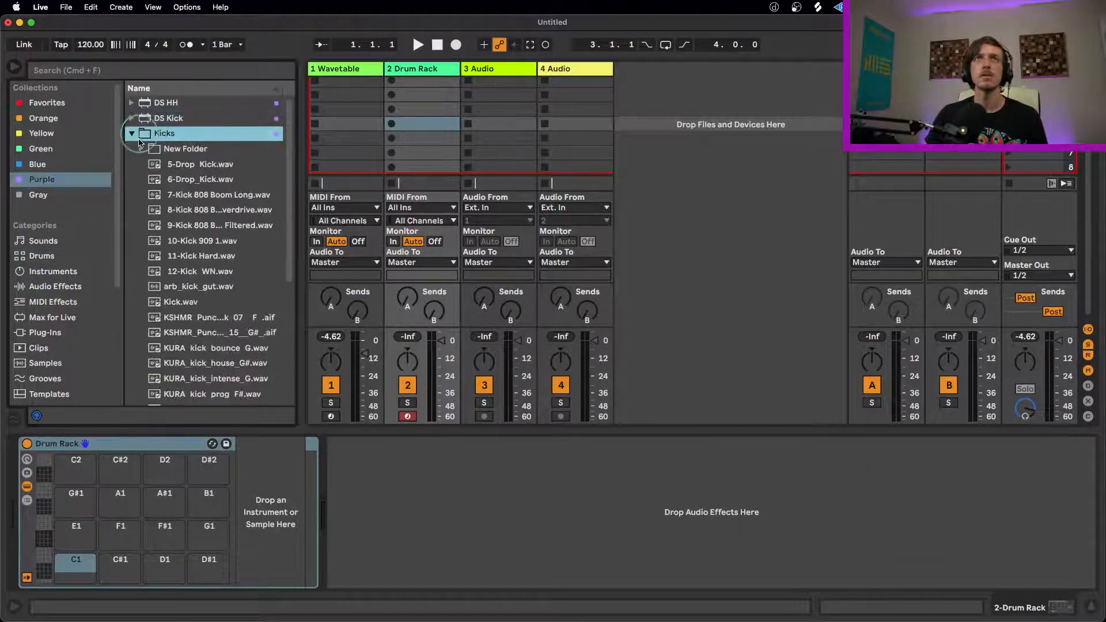
pyautogui.click(132, 133)
pyautogui.moveTo(167, 118); pyautogui.dragTo(68, 565)
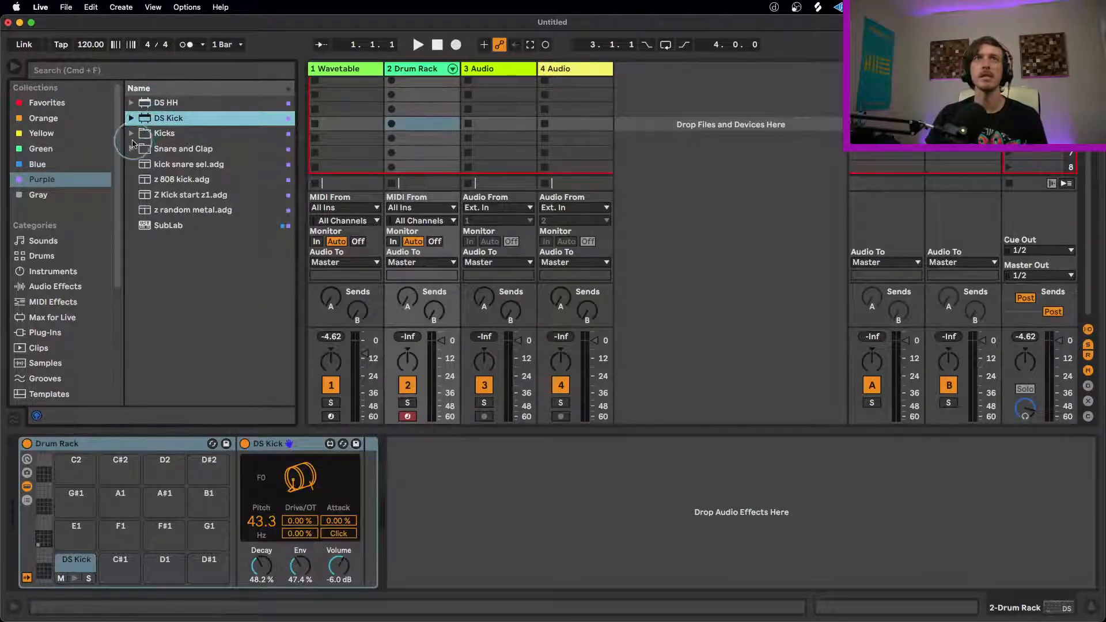
# Step: Audition the Snare and Clap samples, placing Snare_808clap.wav on pad C#1 and MM_-_BLEEP_SNARE.wav on pad D1
pyautogui.click(131, 148)
pyautogui.click(197, 225)
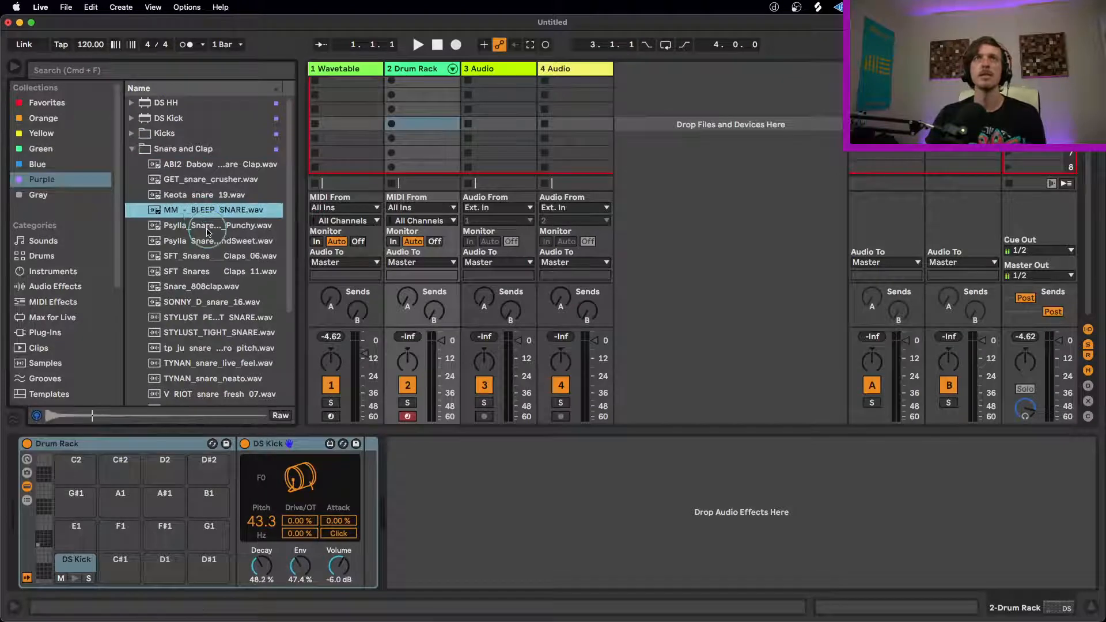
pyautogui.click(202, 211)
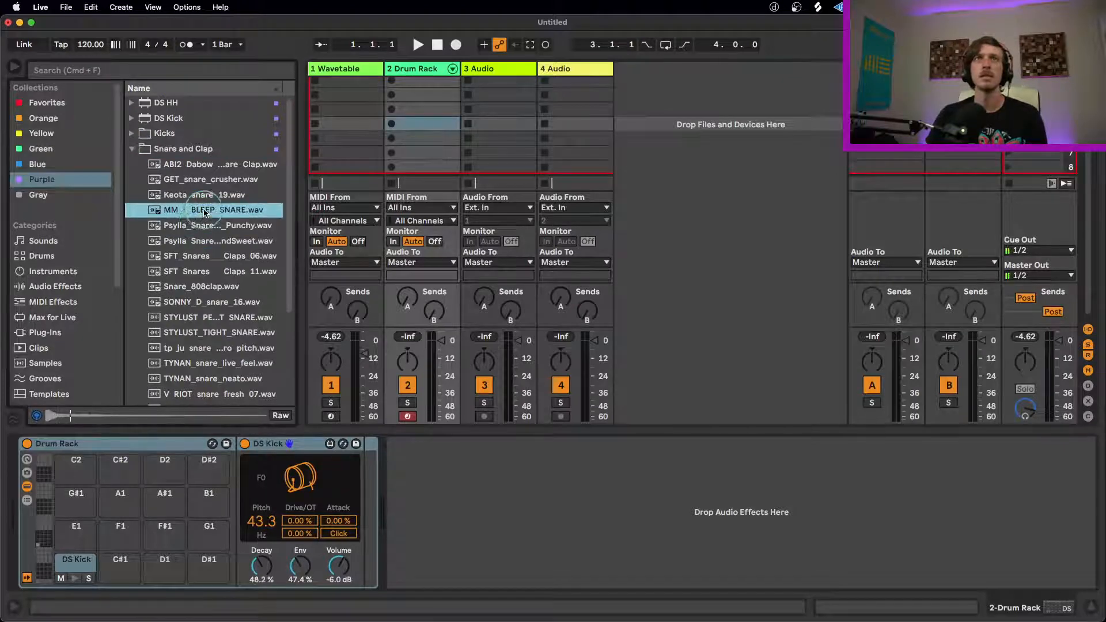
pyautogui.moveTo(208, 212); pyautogui.dragTo(168, 526)
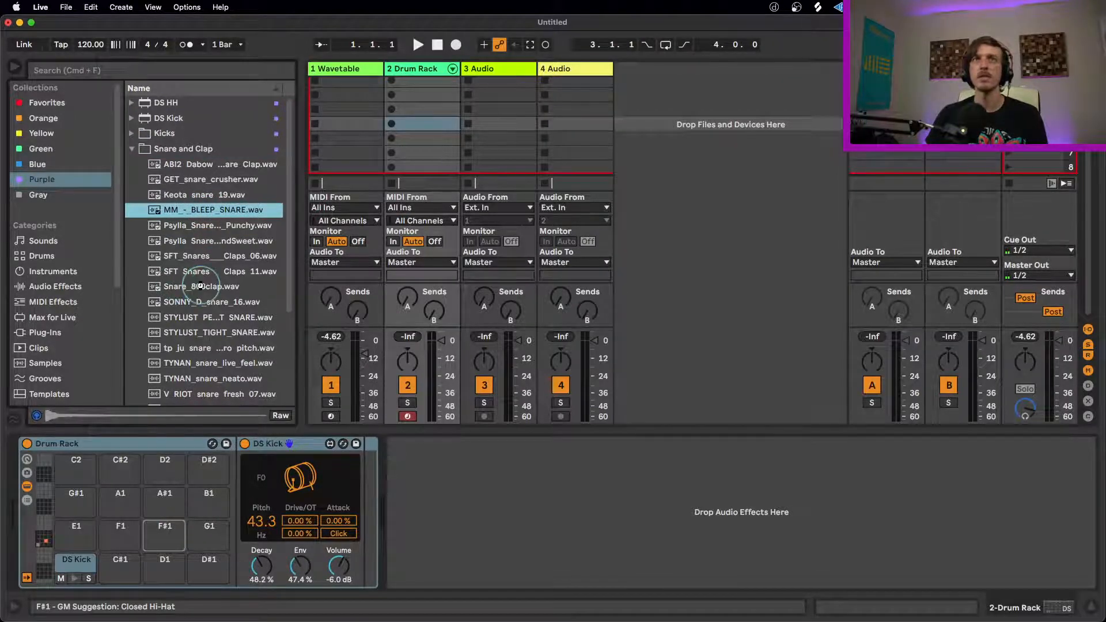
pyautogui.click(201, 288)
pyautogui.moveTo(200, 288); pyautogui.dragTo(165, 563)
pyautogui.moveTo(118, 528); pyautogui.dragTo(121, 562)
# Step: Collapse the Snare and Clap folder and add DS HH to the Drum Rack's F#1 pad
pyautogui.click(133, 150)
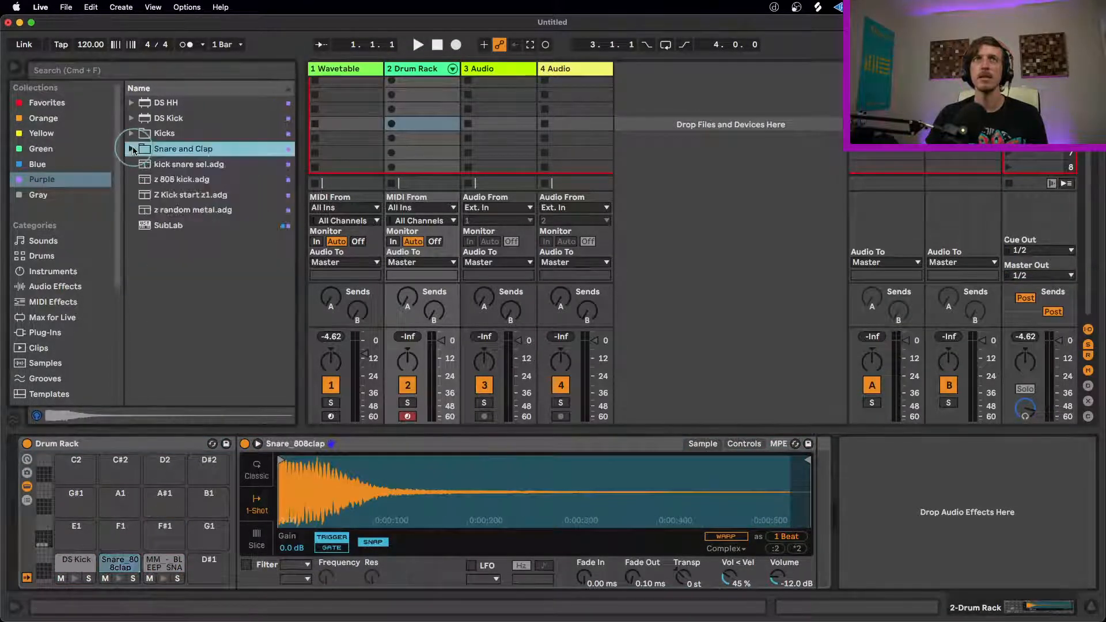
pyautogui.click(158, 102)
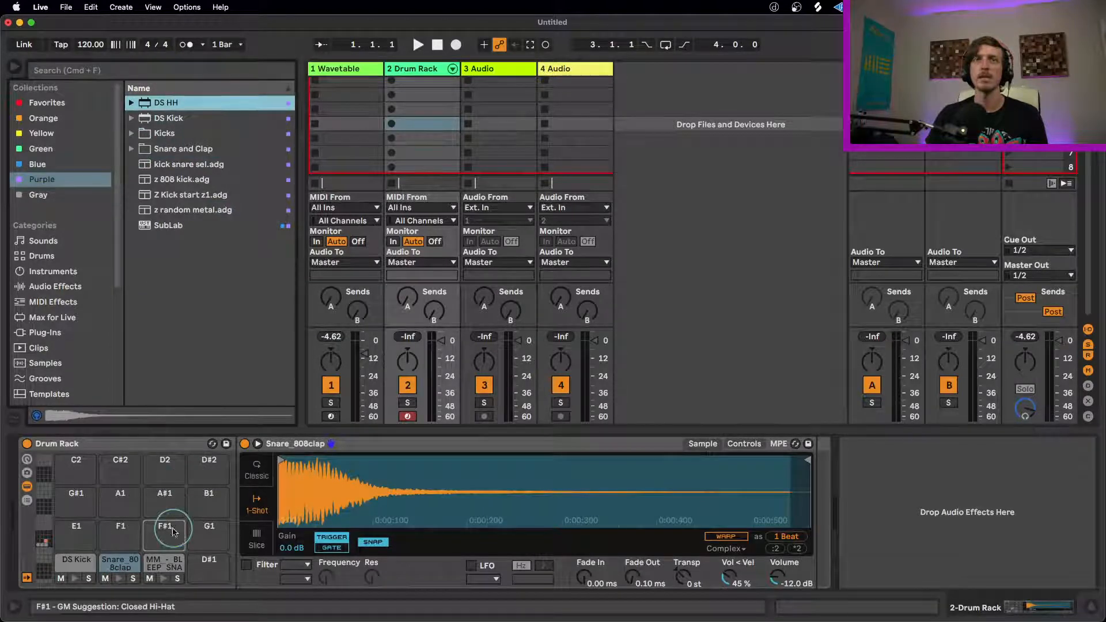
pyautogui.moveTo(173, 531); pyautogui.dragTo(173, 530)
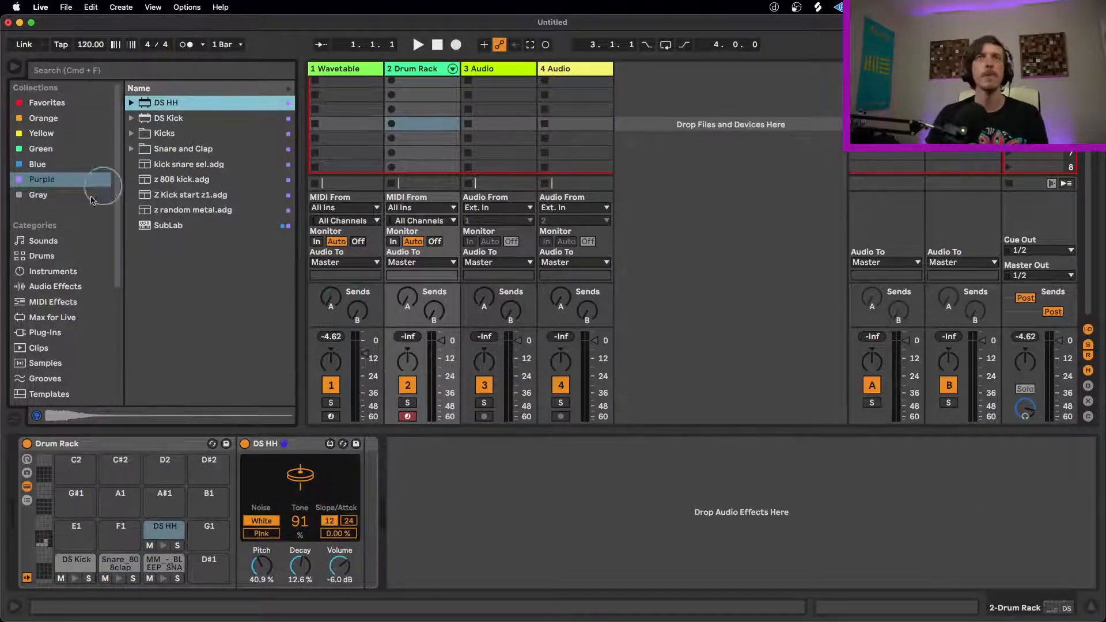
# Step: Insert Noise Engineering's Ruina VST3 plug-in after the Drum Rack on track 2
pyautogui.click(55, 332)
pyautogui.moveTo(167, 262); pyautogui.dragTo(463, 506)
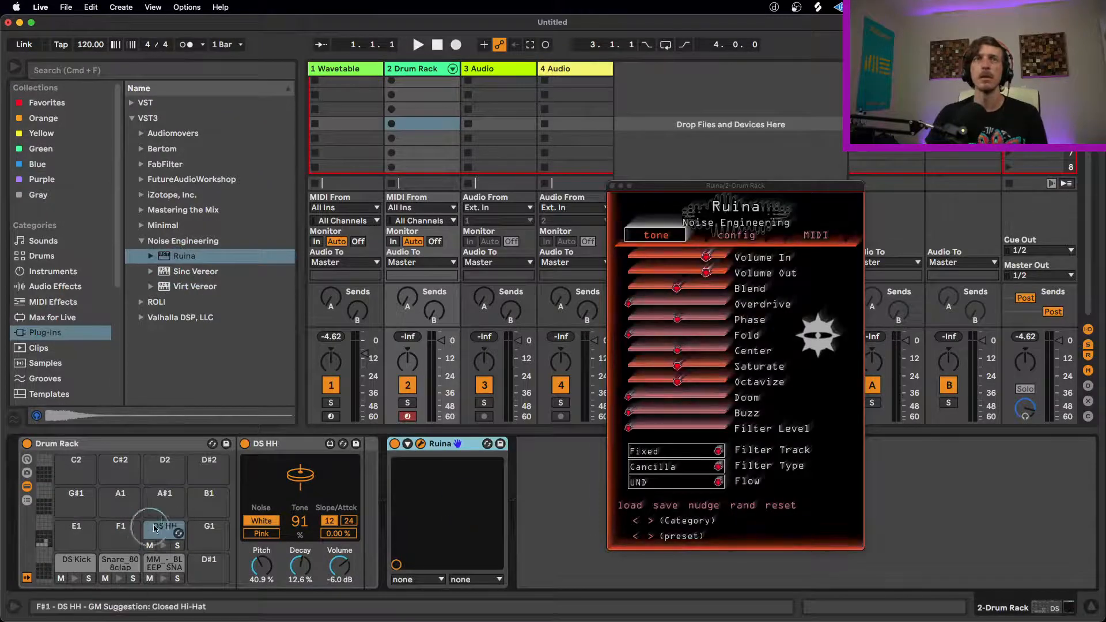
# Step: Bypass Ruina on the drum track and raise DS Kick's volume to -2.1 dB
pyautogui.click(395, 443)
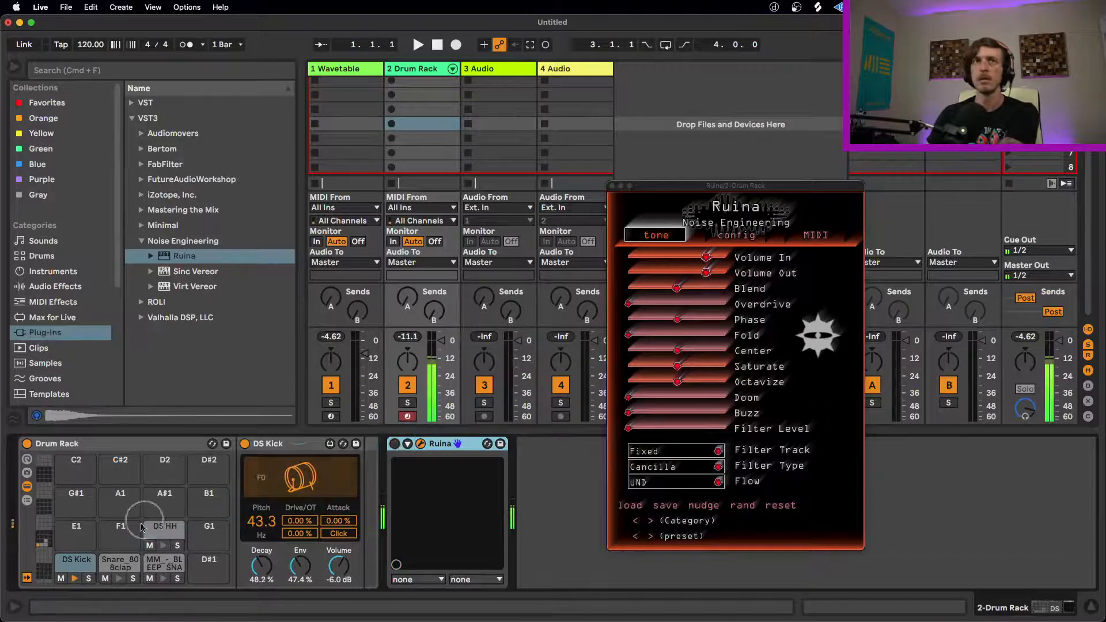
pyautogui.moveTo(339, 566); pyautogui.dragTo(339, 553)
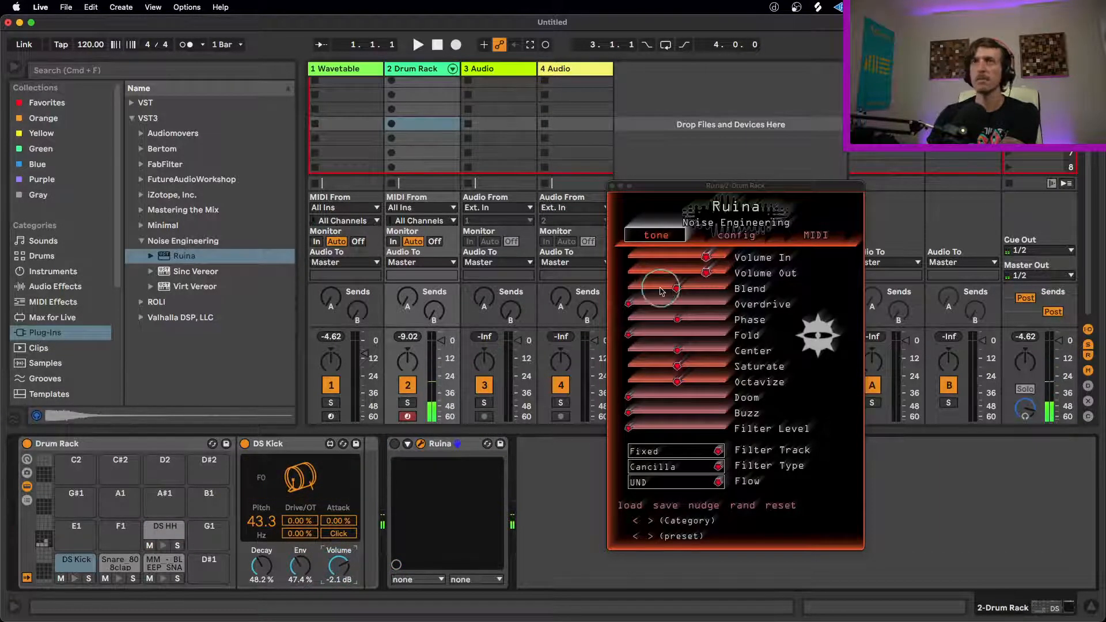
# Step: Re-enable Ruina on the drum track and raise its Overdrive to about the midpoint
pyautogui.click(398, 443)
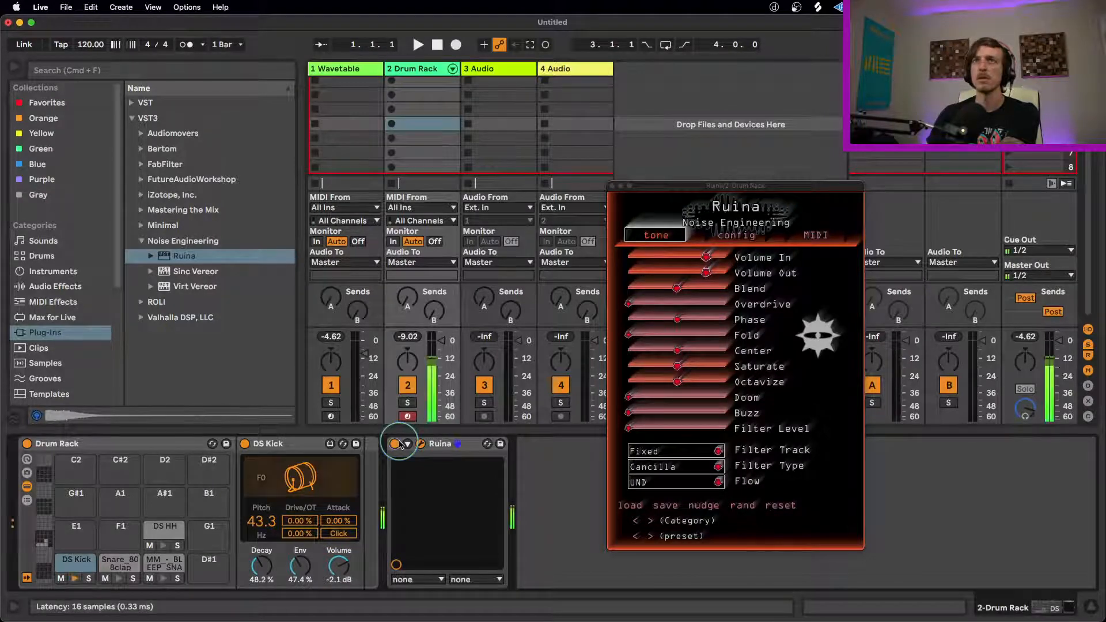
pyautogui.moveTo(631, 303); pyautogui.dragTo(778, 305)
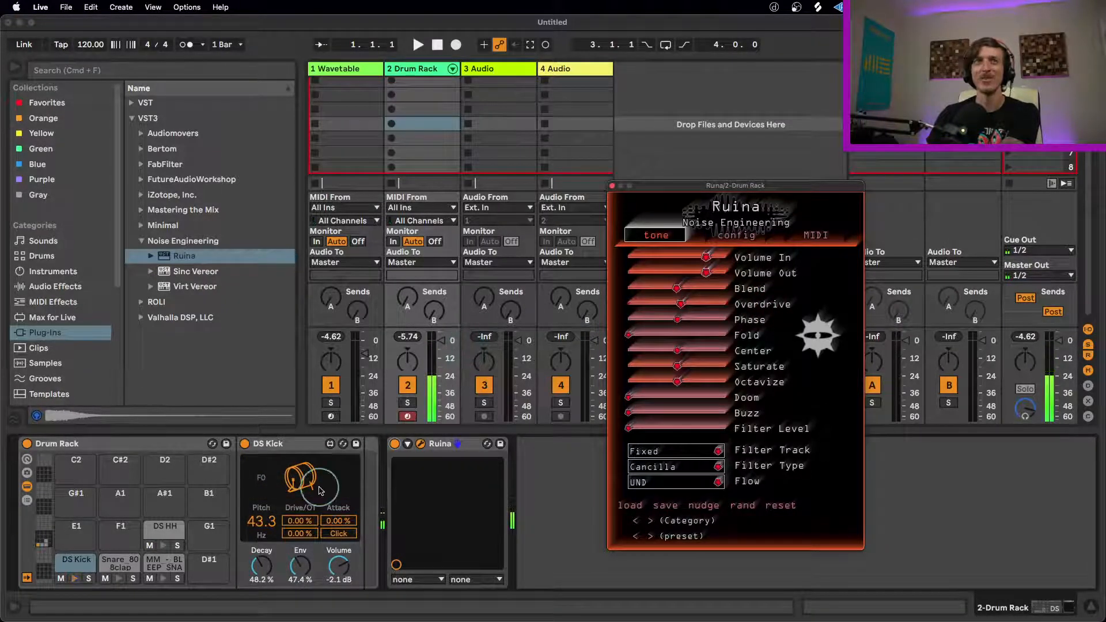
# Step: Set DS Kick's decay to 57.8%, envelope to 63.5% and drive to 43.3%
pyautogui.moveTo(262, 567); pyautogui.dragTo(300, 549)
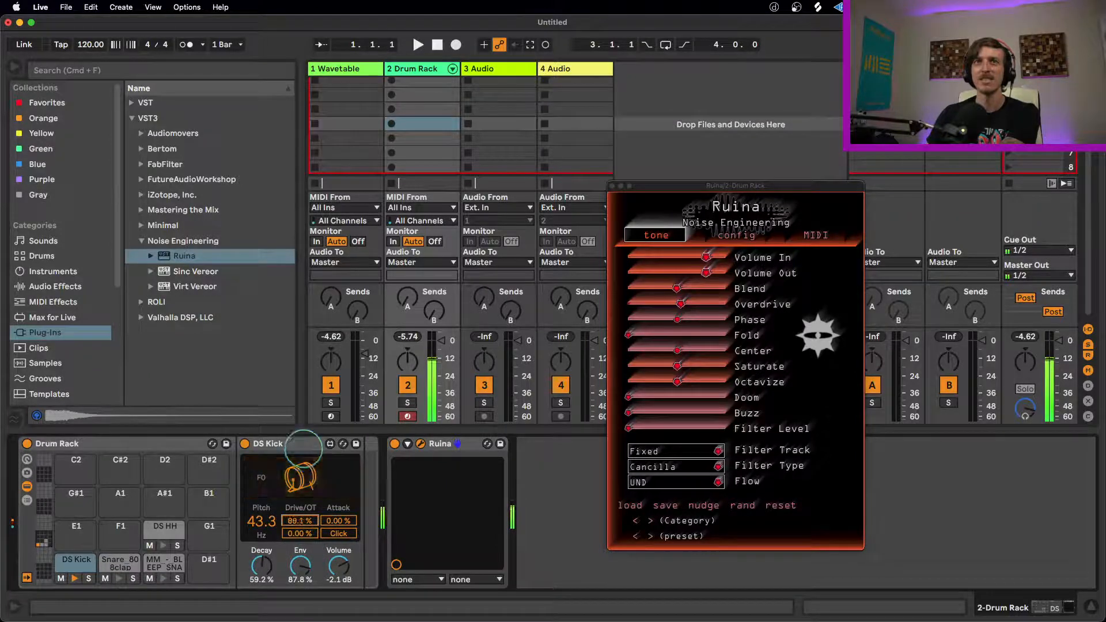
pyautogui.moveTo(302, 564); pyautogui.dragTo(307, 593)
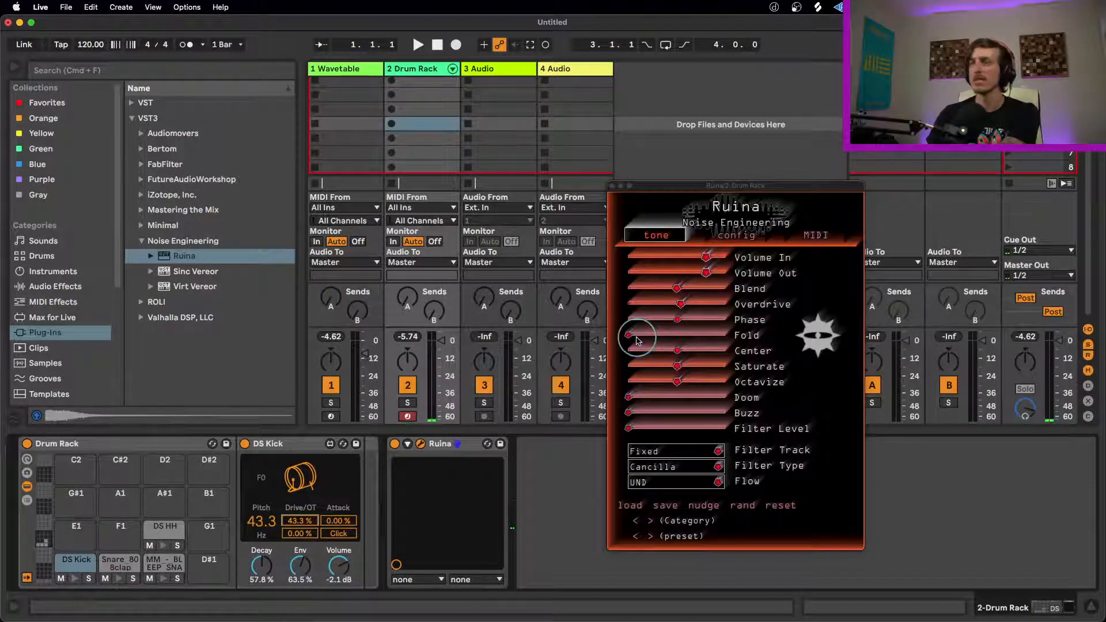
# Step: Raise Ruina's Fold to near maximum, increase Overdrive, Blend and Doom, and reduce Saturate and Octavize
pyautogui.moveTo(641, 338); pyautogui.dragTo(871, 334)
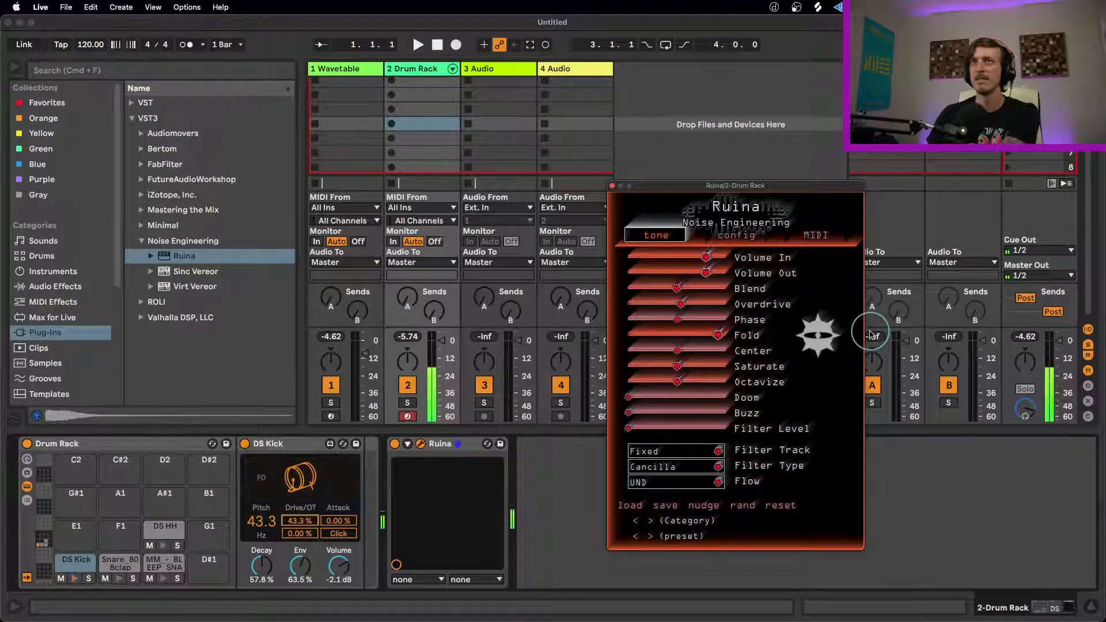
pyautogui.moveTo(683, 309); pyautogui.dragTo(740, 287)
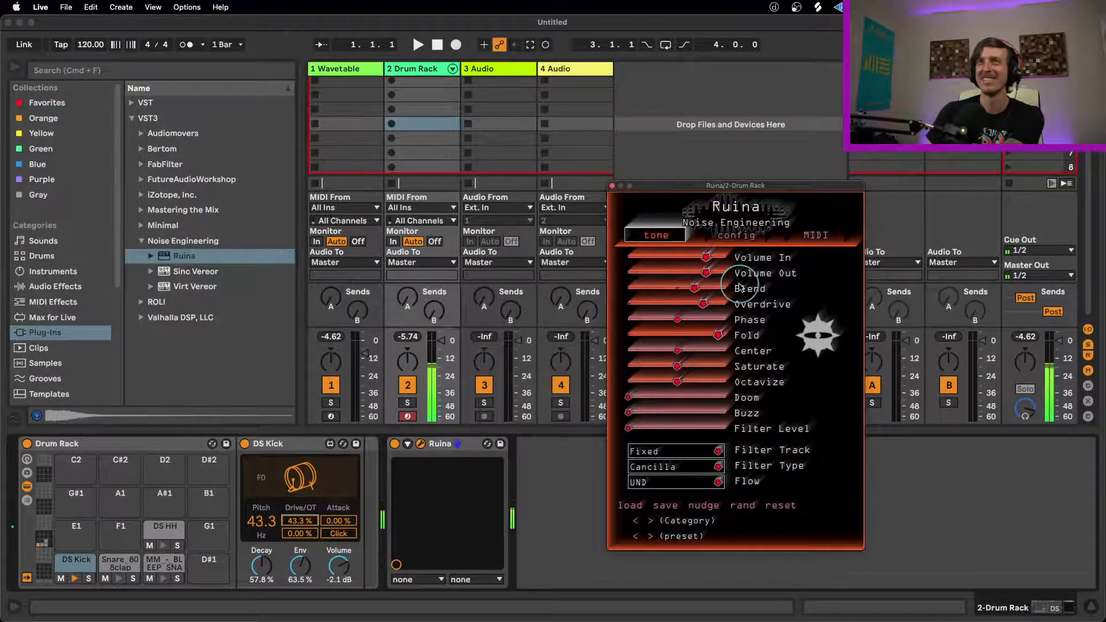
pyautogui.moveTo(677, 367); pyautogui.dragTo(680, 396)
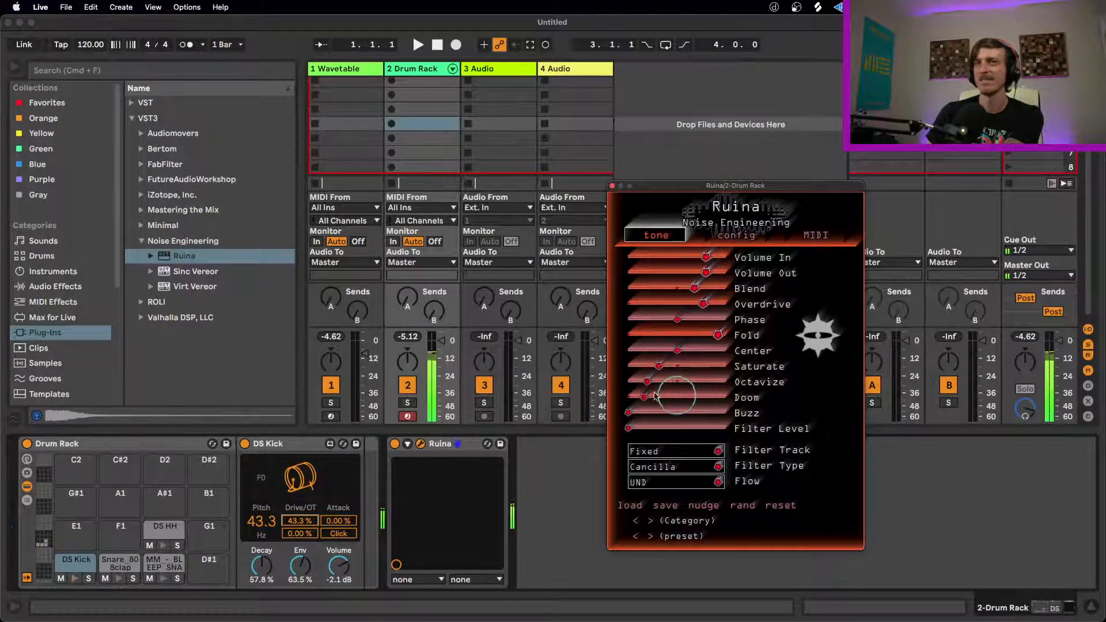
# Step: Lower the drum track's volume slightly and rebalance Ruina with Doom at minimum, more Buzz, Saturate and Octavize, and less Fold, Overdrive and Blend
pyautogui.moveTo(442, 340); pyautogui.dragTo(442, 349)
pyautogui.moveTo(648, 396); pyautogui.dragTo(533, 422)
pyautogui.moveTo(635, 413); pyautogui.dragTo(732, 378)
pyautogui.moveTo(654, 365); pyautogui.dragTo(584, 333)
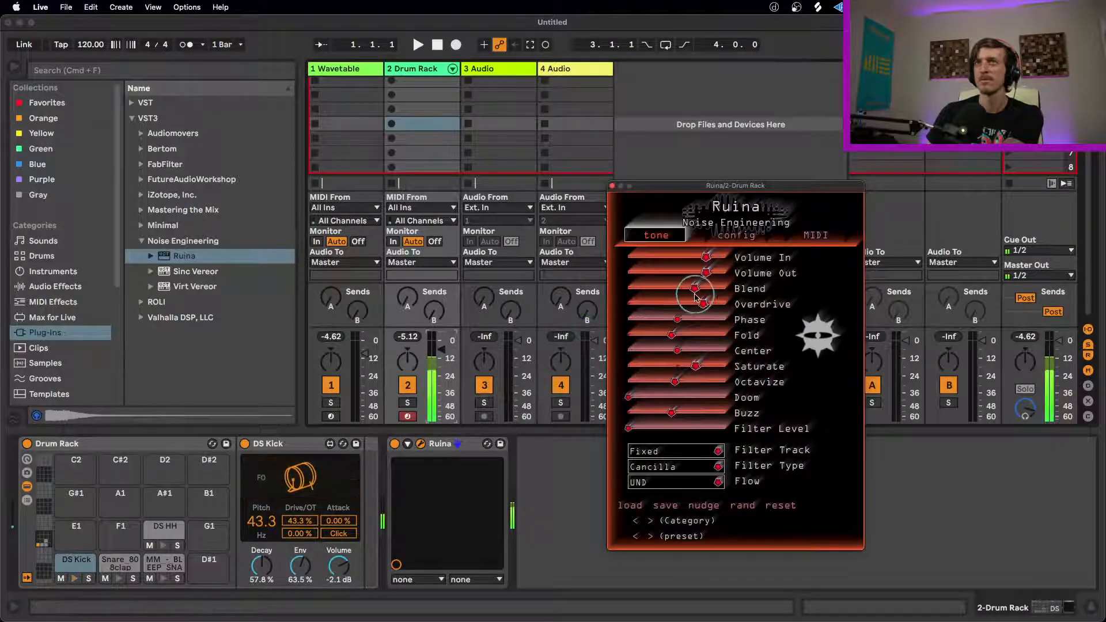
pyautogui.moveTo(703, 304); pyautogui.dragTo(595, 313)
pyautogui.moveTo(674, 292); pyautogui.dragTo(610, 293)
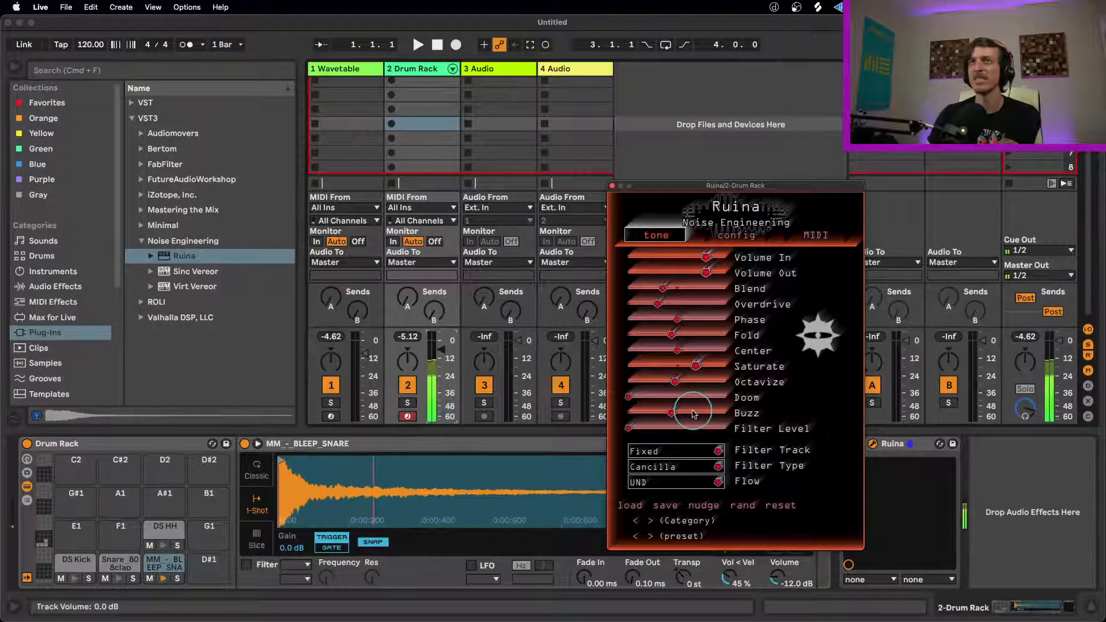
# Step: Reshape Ruina's tone on the snare with lower Saturate, Octavize, Fold and Center, Buzz at minimum, and higher Doom, Phase and Overdrive
pyautogui.moveTo(696, 370); pyautogui.dragTo(580, 374)
pyautogui.moveTo(685, 387); pyautogui.dragTo(592, 389)
pyautogui.moveTo(662, 413); pyautogui.dragTo(741, 388)
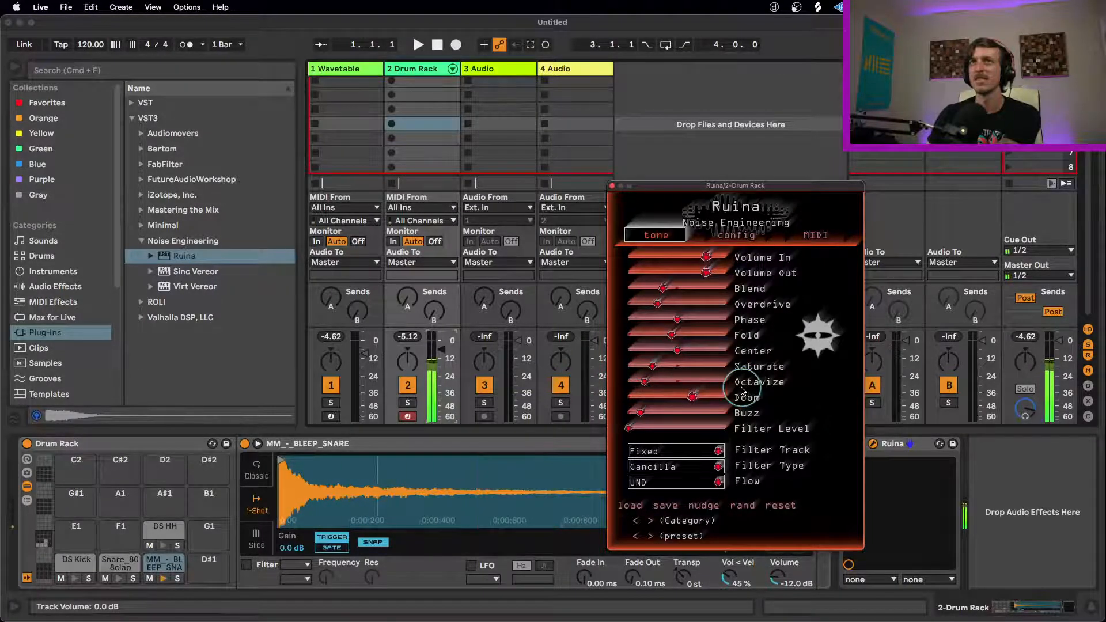
pyautogui.moveTo(677, 351); pyautogui.dragTo(607, 334)
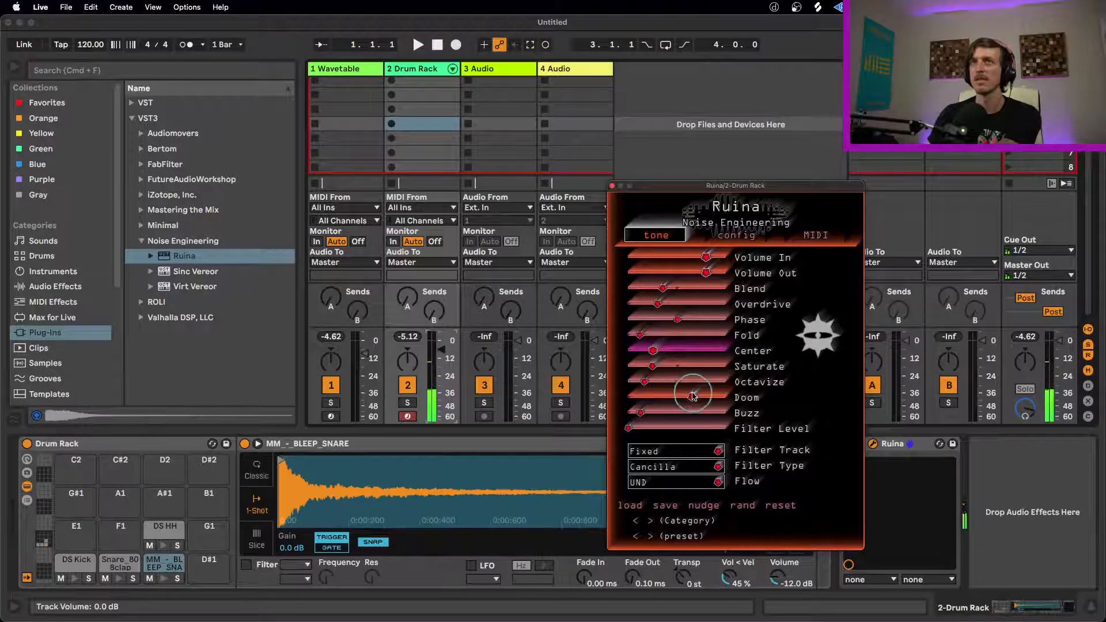
pyautogui.moveTo(693, 397); pyautogui.dragTo(633, 417)
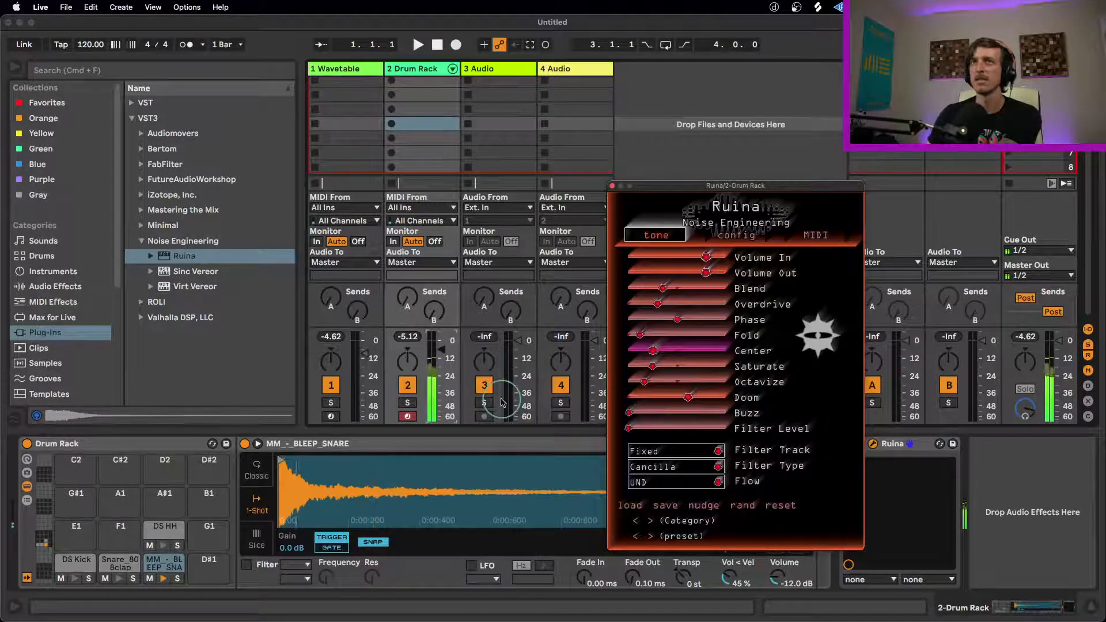
pyautogui.moveTo(687, 318); pyautogui.dragTo(727, 318)
pyautogui.moveTo(665, 304); pyautogui.dragTo(712, 295)
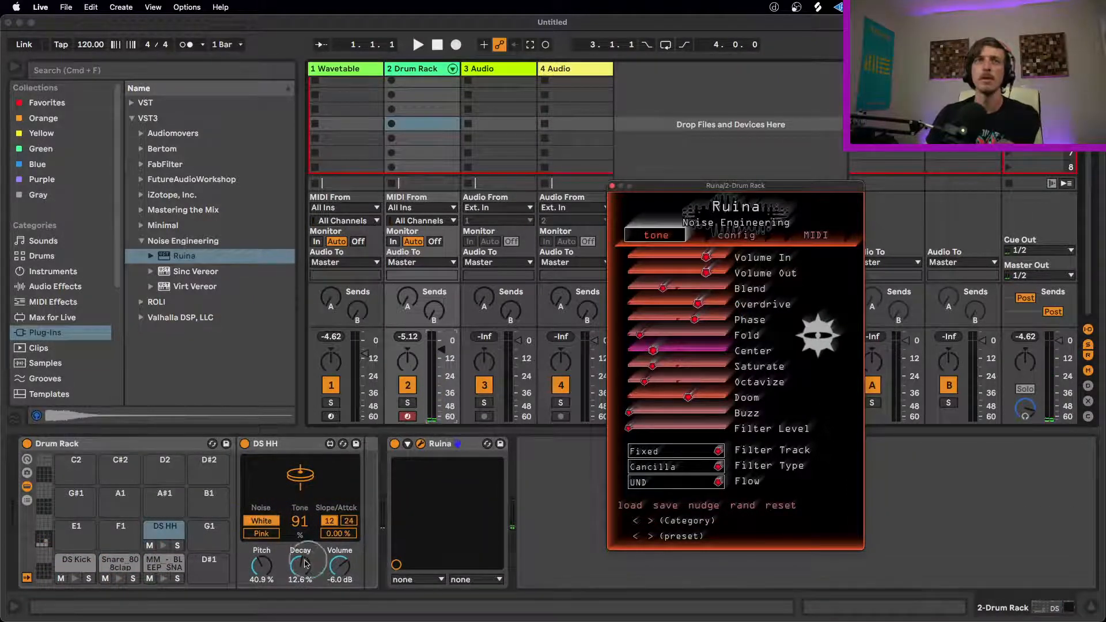
# Step: Set DS HH's decay to 2.35% and rework Ruina with more Blend, Fold, Saturate, Octavize, Buzz and Filter Level, and less Phase, Overdrive and Doom
pyautogui.moveTo(309, 563); pyautogui.dragTo(309, 587)
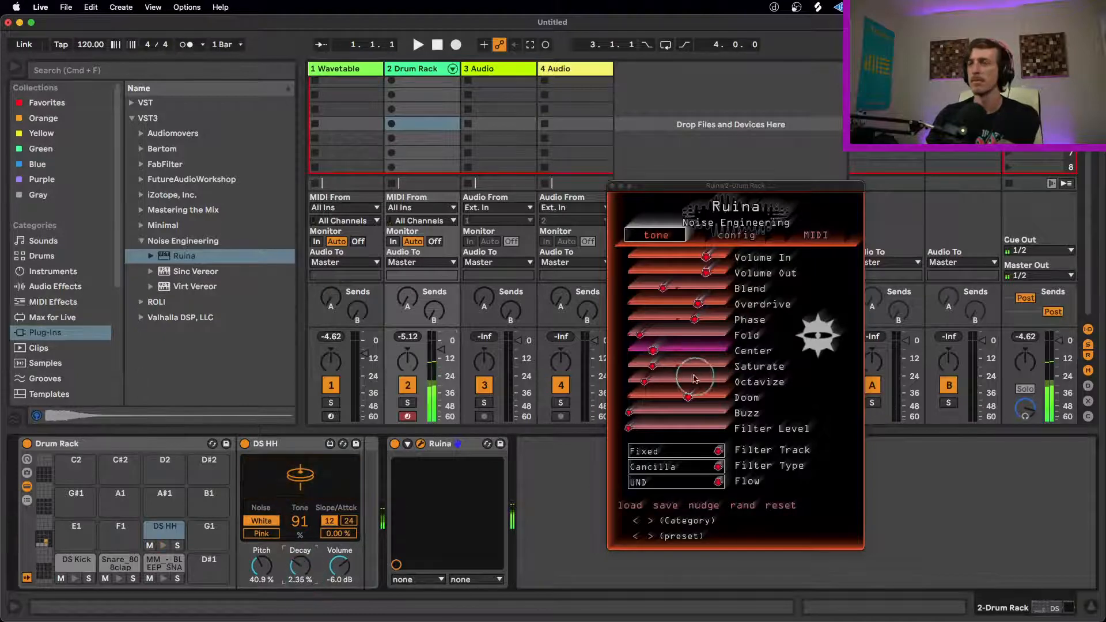
pyautogui.moveTo(629, 412); pyautogui.dragTo(674, 420)
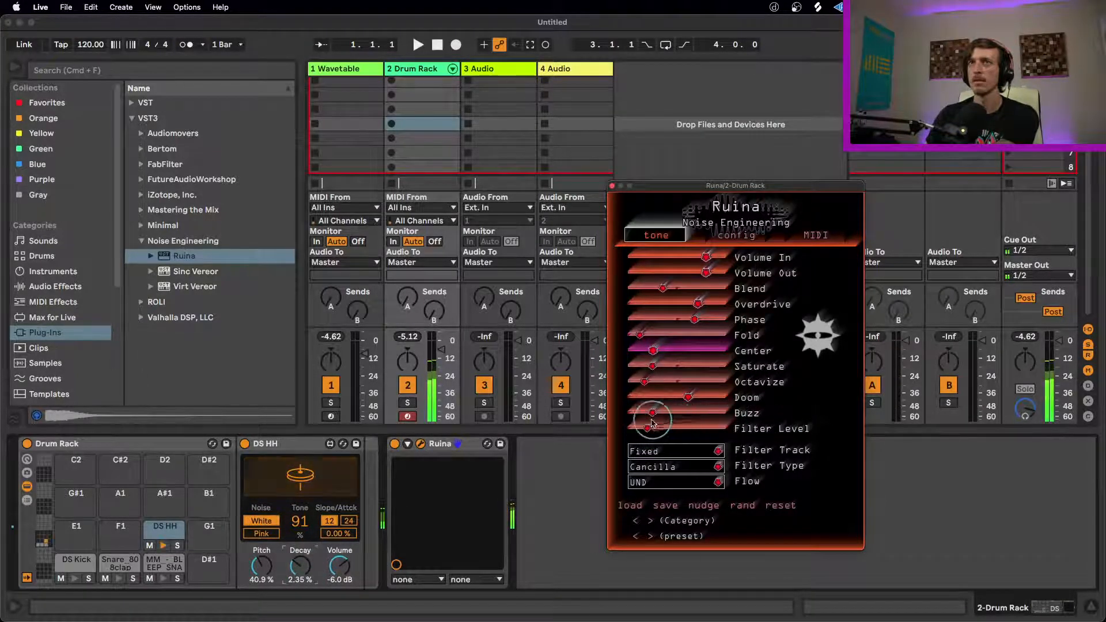
pyautogui.moveTo(655, 381); pyautogui.dragTo(777, 361)
pyautogui.moveTo(668, 350); pyautogui.dragTo(763, 326)
pyautogui.moveTo(696, 323); pyautogui.dragTo(612, 316)
pyautogui.moveTo(697, 304); pyautogui.dragTo(575, 305)
pyautogui.moveTo(664, 289); pyautogui.dragTo(740, 288)
pyautogui.moveTo(687, 398); pyautogui.dragTo(562, 391)
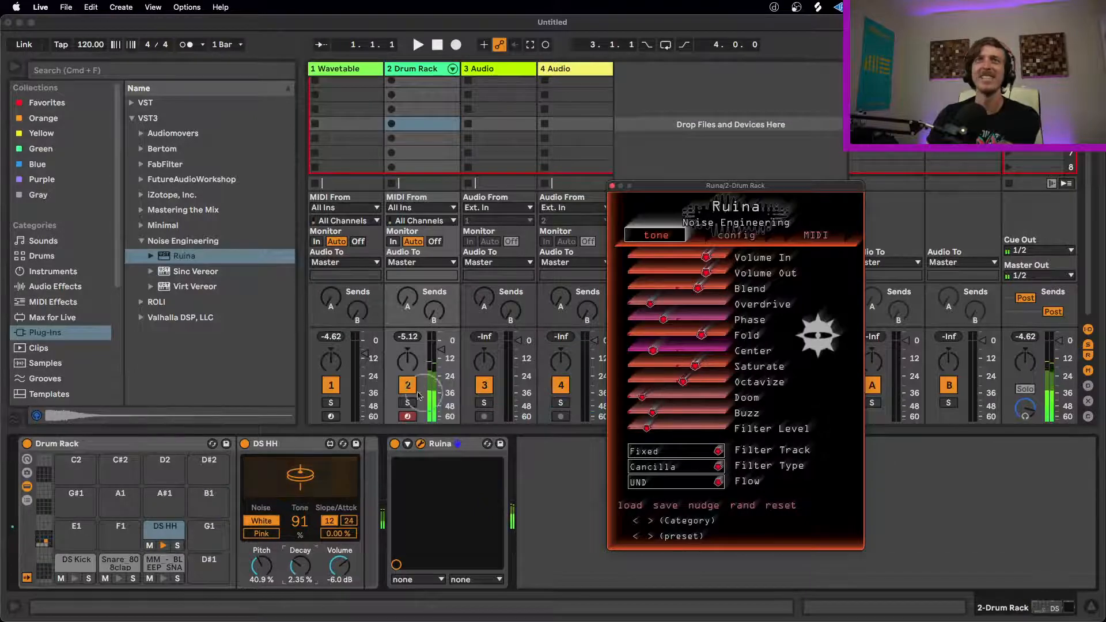
# Step: Bypass Ruina to hear the dry hi-hat, set DS HH's decay to 9.27%, and re-enable Ruina
pyautogui.click(395, 443)
pyautogui.moveTo(300, 566); pyautogui.dragTo(298, 563)
pyautogui.click(394, 444)
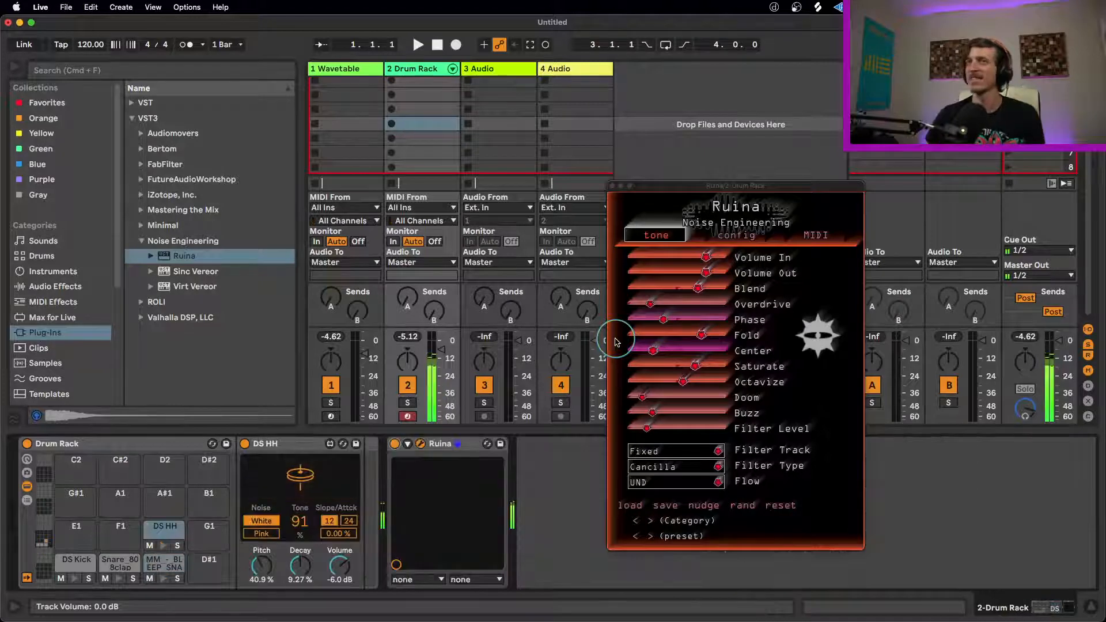
# Step: Randomize Ruina's tone settings and bring Buzz and Doom down to low levels
pyautogui.click(742, 506)
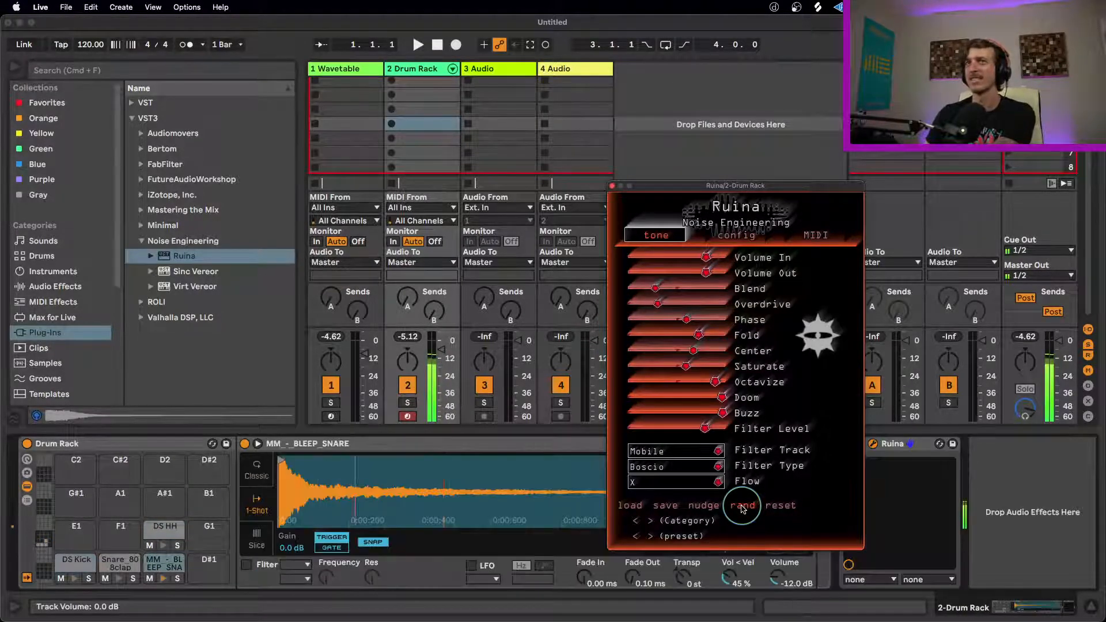
pyautogui.moveTo(723, 413); pyautogui.dragTo(523, 417)
pyautogui.moveTo(732, 398); pyautogui.dragTo(615, 417)
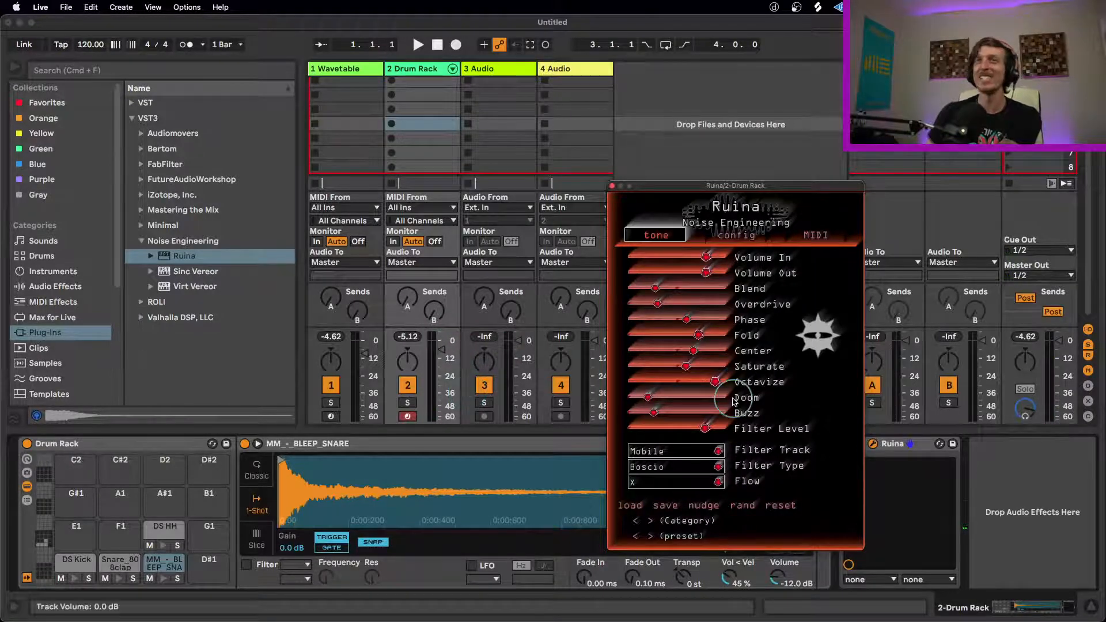
# Step: Randomize Ruina's tone settings several more times while auditioning the drum rack's clap, snare and kick
pyautogui.click(744, 507)
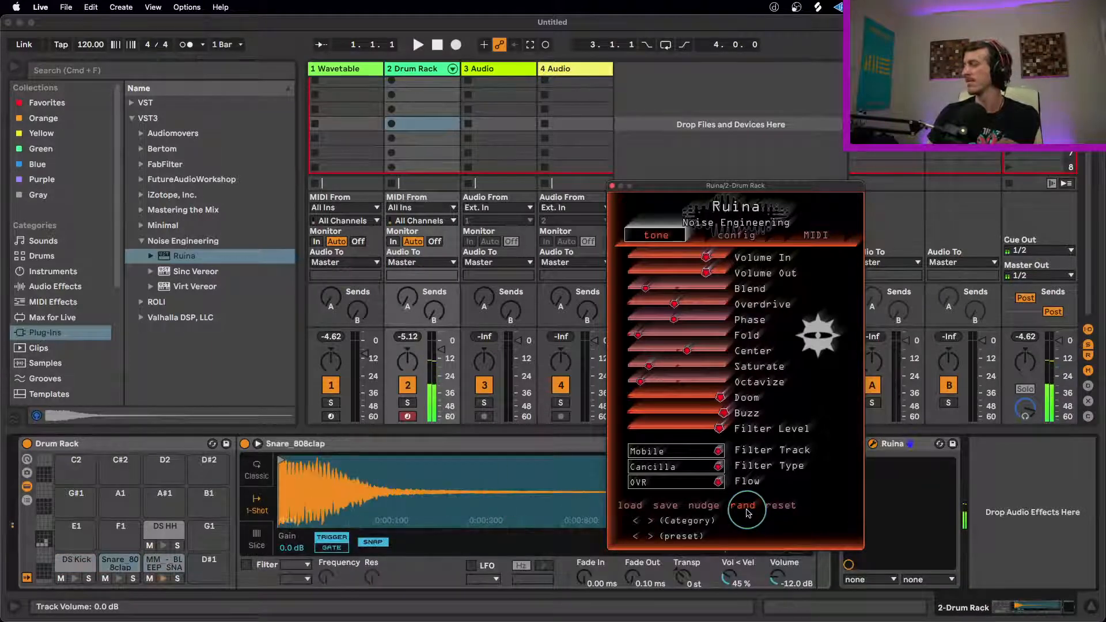
pyautogui.click(747, 511)
pyautogui.click(747, 512)
pyautogui.click(746, 512)
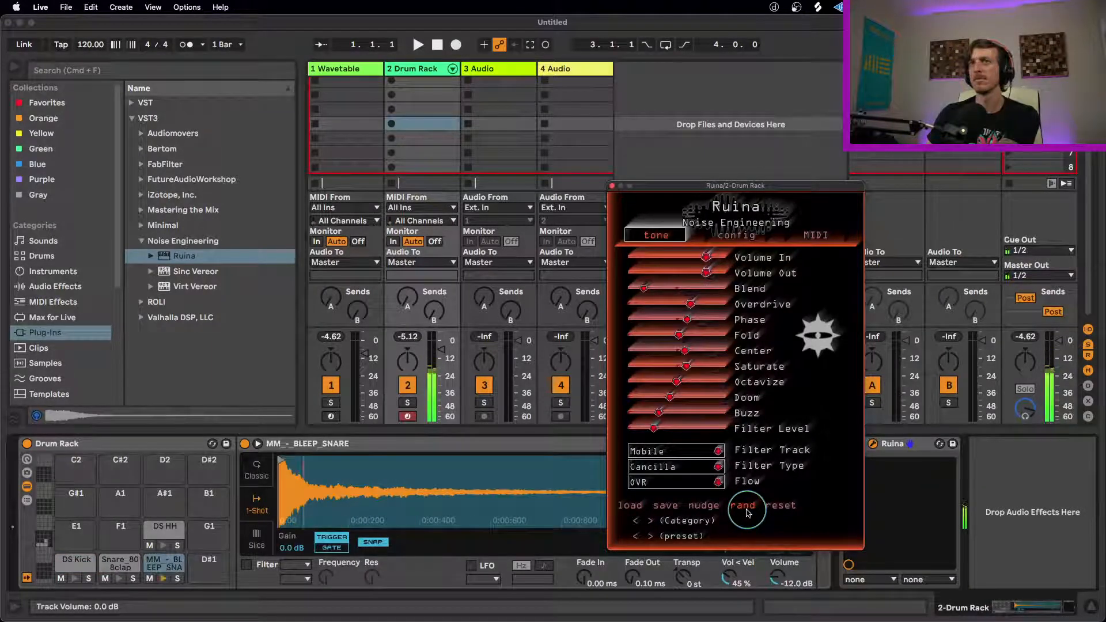
pyautogui.click(750, 509)
pyautogui.click(750, 509)
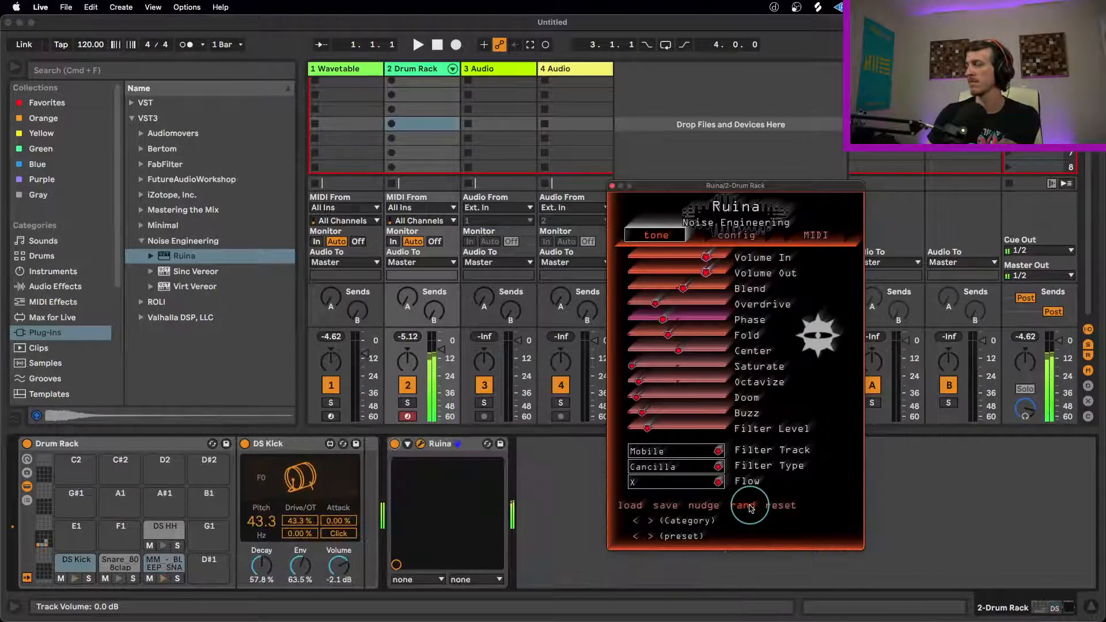
pyautogui.click(749, 506)
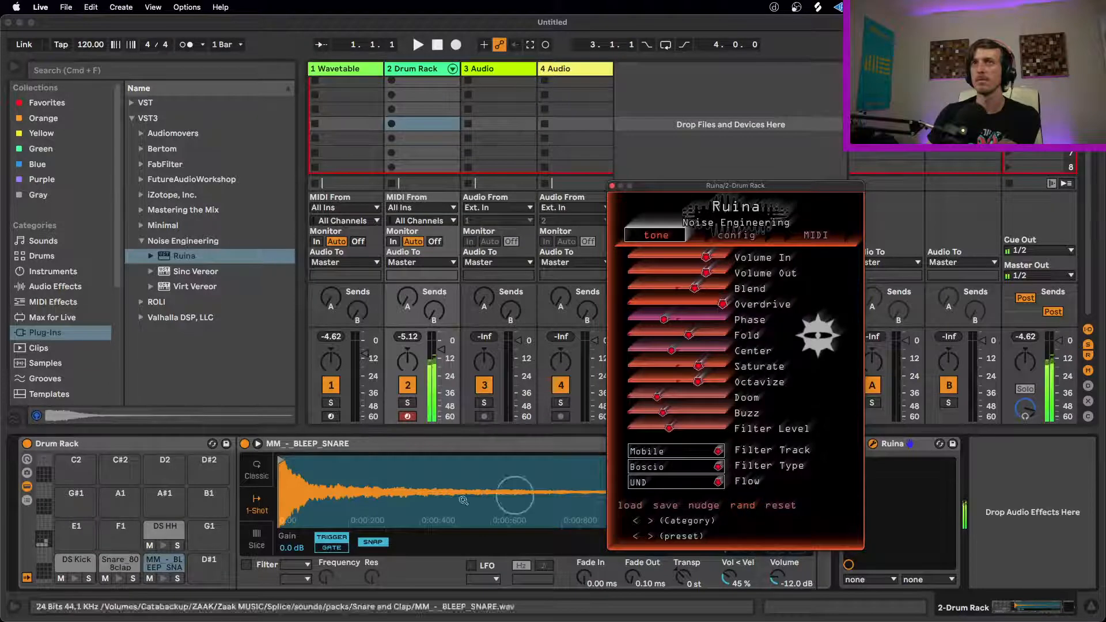
# Step: Audition the Snare_808clap pad and refine Ruina with lower Saturate, Buzz, Fold, Overdrive and Blend, and a higher Filter Level
pyautogui.click(127, 566)
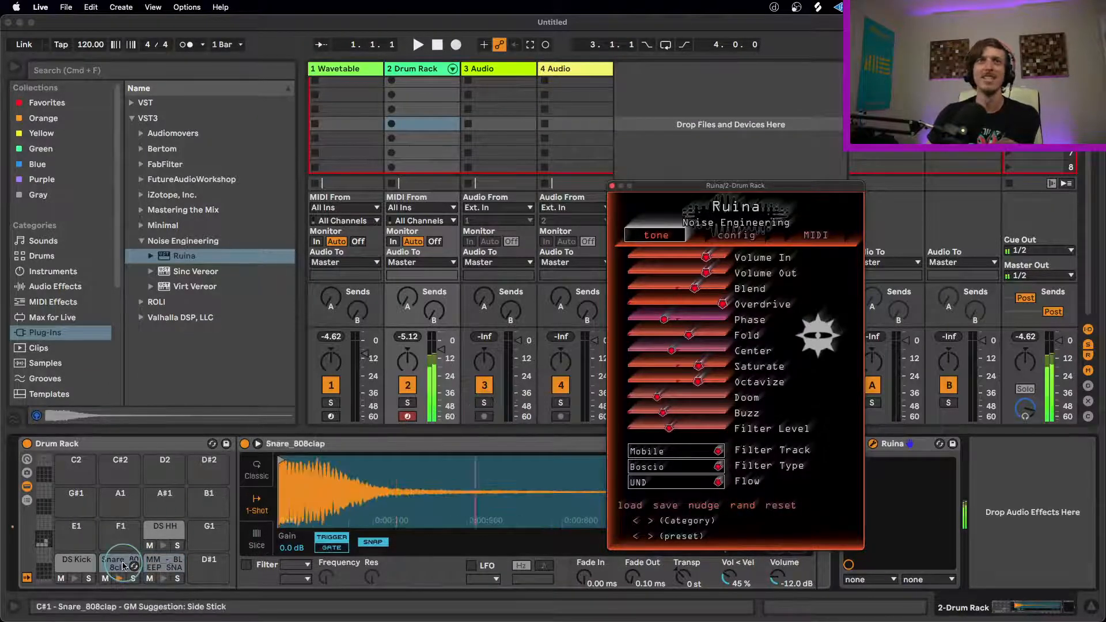
pyautogui.moveTo(698, 366); pyautogui.dragTo(583, 361)
pyautogui.moveTo(624, 411); pyautogui.dragTo(748, 426)
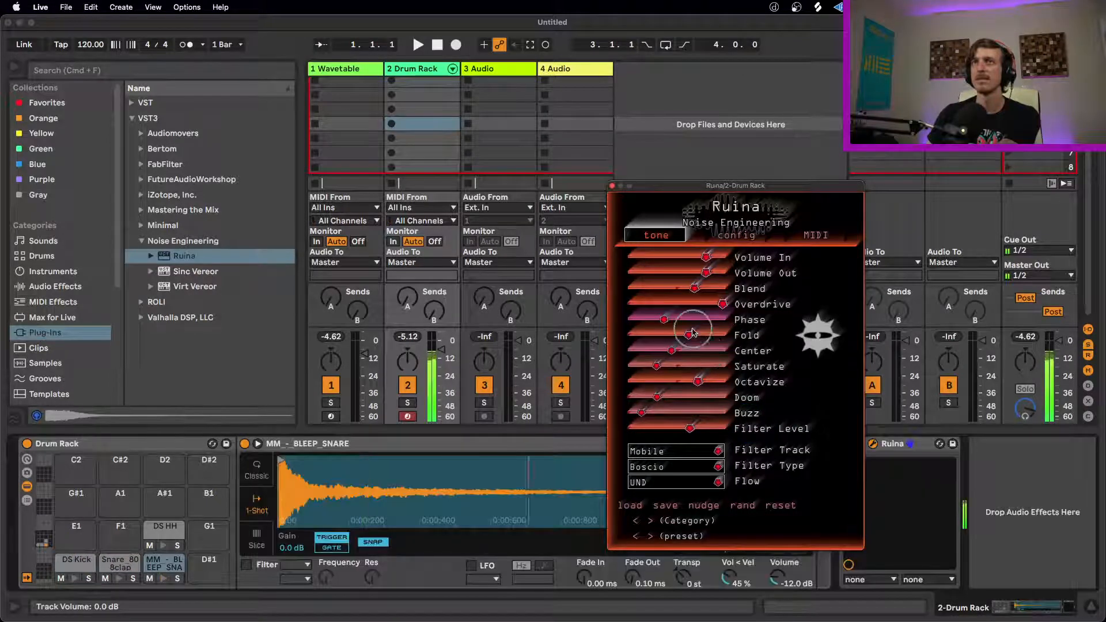
pyautogui.moveTo(681, 333); pyautogui.dragTo(609, 326)
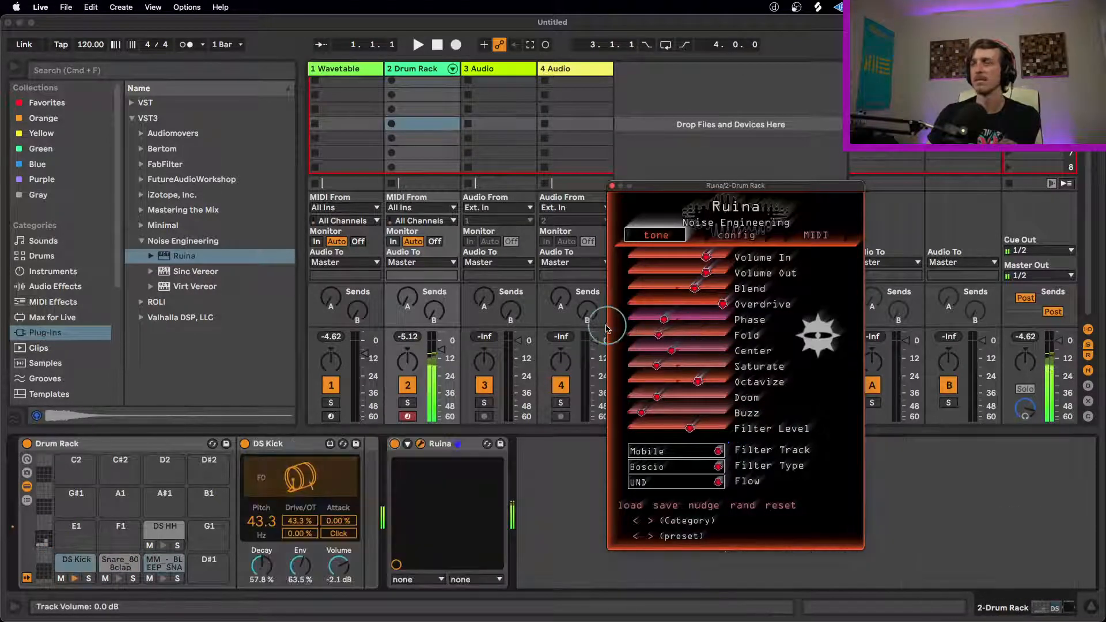
pyautogui.moveTo(715, 302); pyautogui.dragTo(550, 296)
pyautogui.moveTo(643, 292); pyautogui.dragTo(610, 288)
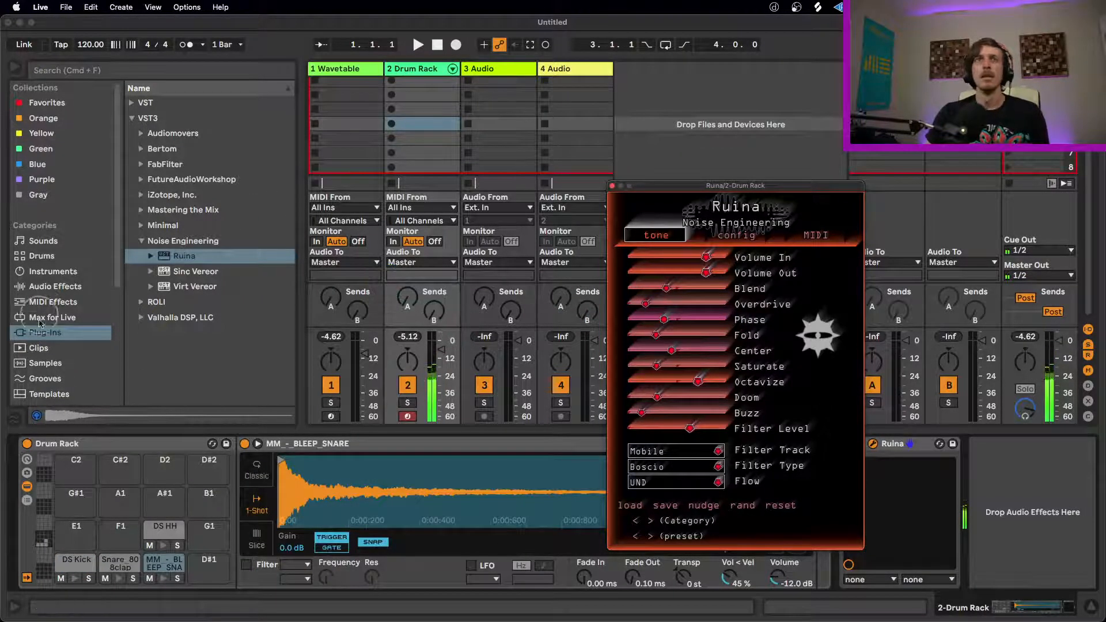
# Step: Load Azimuth Kit.adg from the Beat Tools pack's Drums folder onto a new MIDI track
pyautogui.scroll(-5, 77, 340)
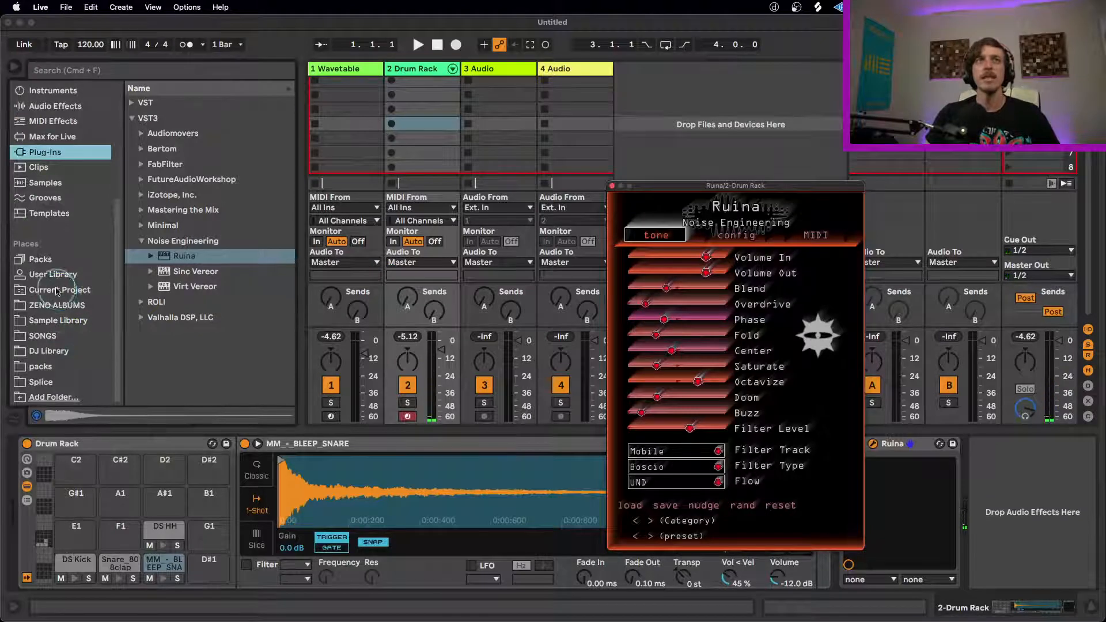
pyautogui.click(42, 259)
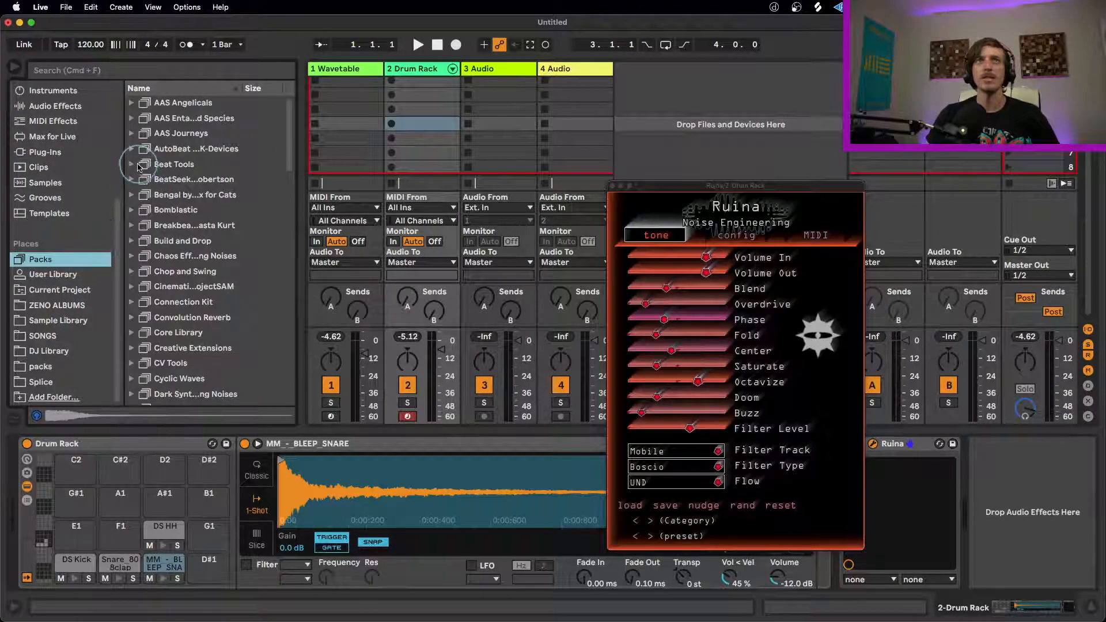
pyautogui.click(139, 166)
pyautogui.click(142, 180)
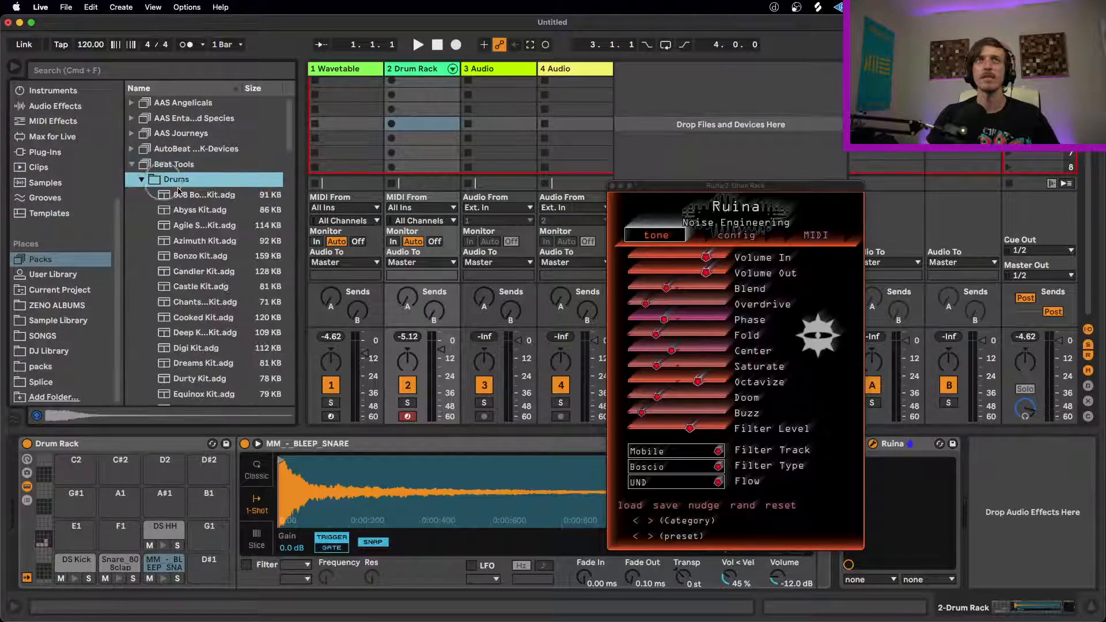
pyautogui.click(202, 242)
pyautogui.moveTo(429, 121); pyautogui.dragTo(611, 99)
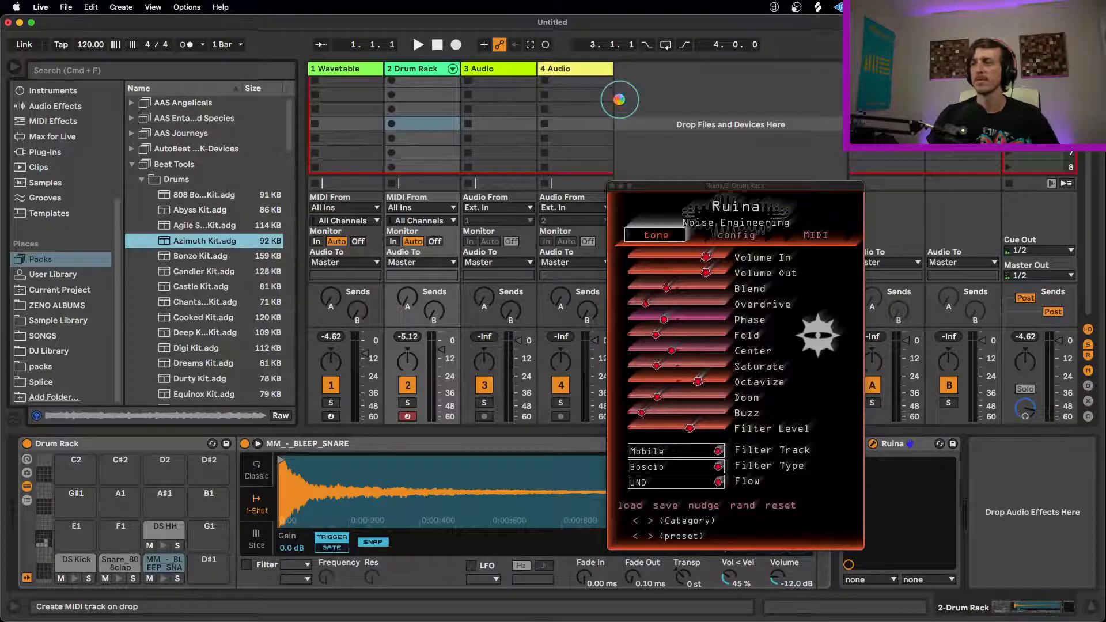
pyautogui.moveTo(619, 99); pyautogui.dragTo(619, 100)
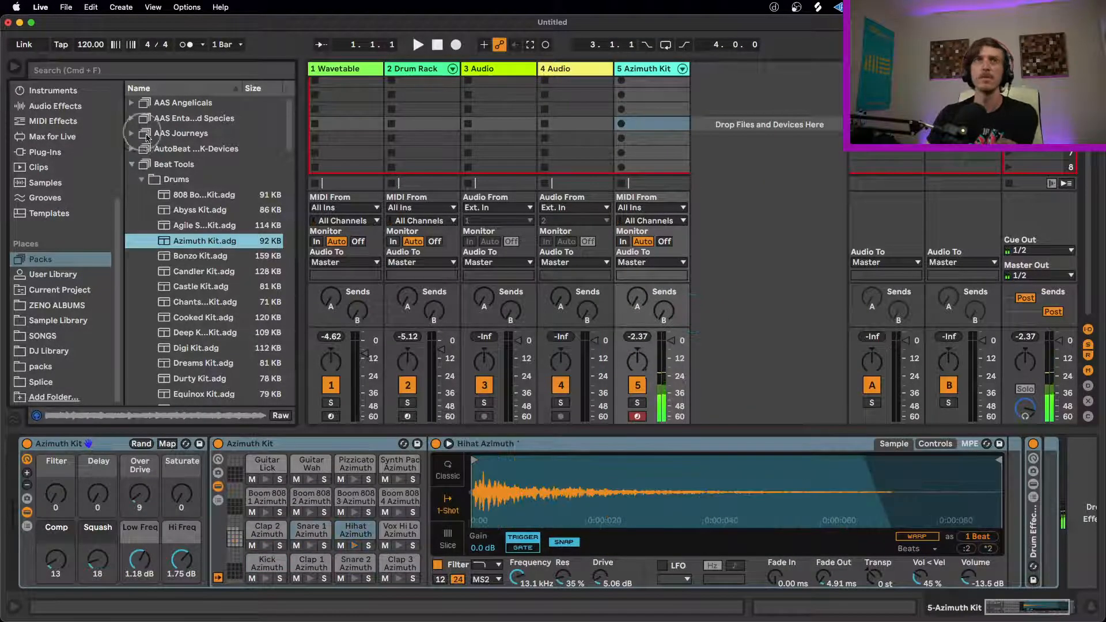
# Step: Tag the Ruina VST3 plug-in with the Orange collection and insert it on the Azimuth Kit track
pyautogui.click(47, 153)
pyautogui.rightClick(155, 279)
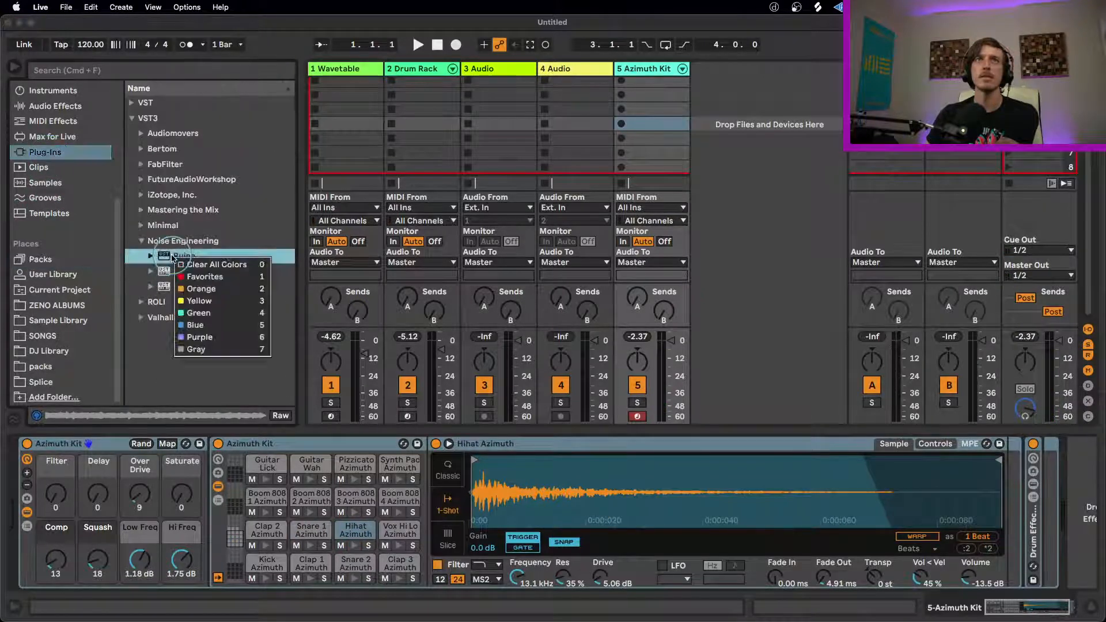
pyautogui.click(211, 277)
pyautogui.moveTo(639, 103); pyautogui.dragTo(641, 106)
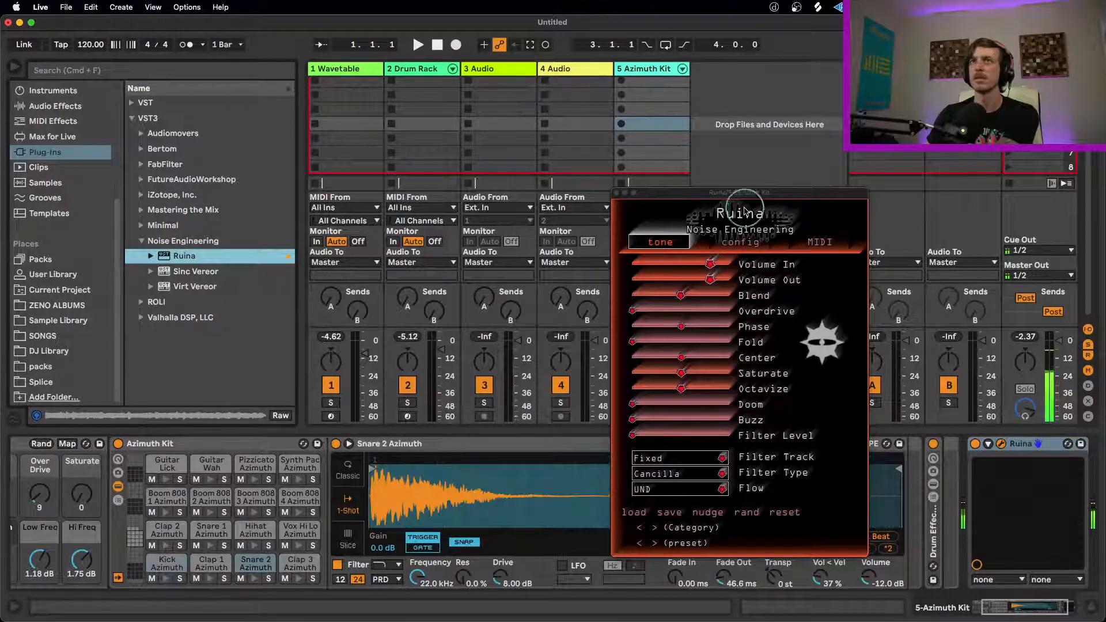
# Step: Move the Azimuth Kit track's Ruina window up over the mixer and randomize its tone settings
pyautogui.moveTo(742, 197); pyautogui.dragTo(603, 139)
pyautogui.click(608, 454)
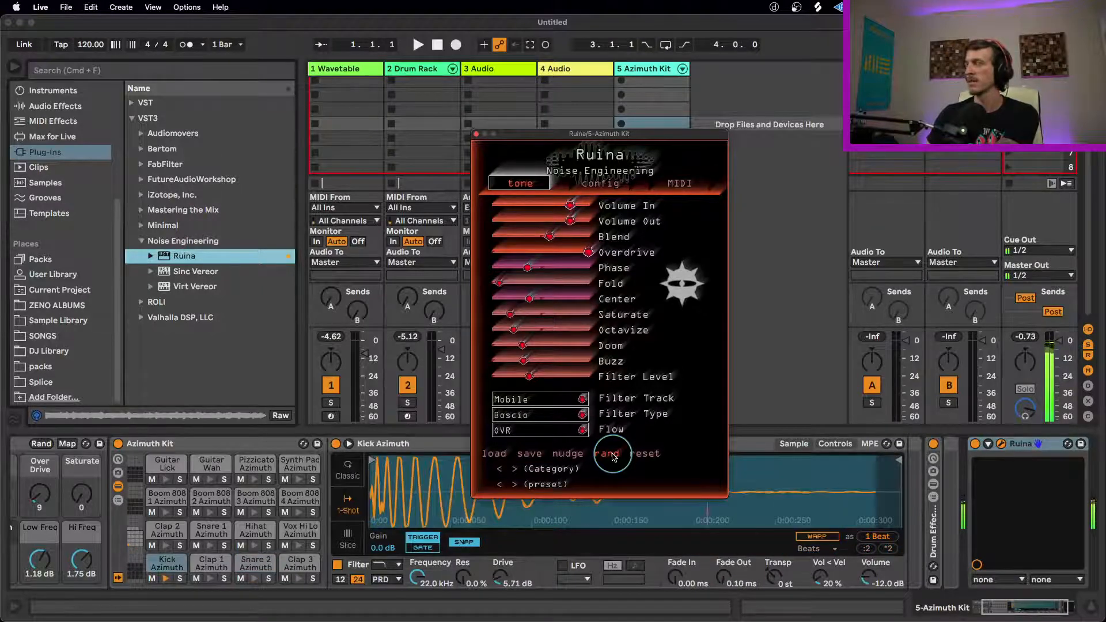
# Step: Randomize Ruina's tone settings repeatedly on the Azimuth Kit track, lowering Blend on one of the variations
pyautogui.click(608, 453)
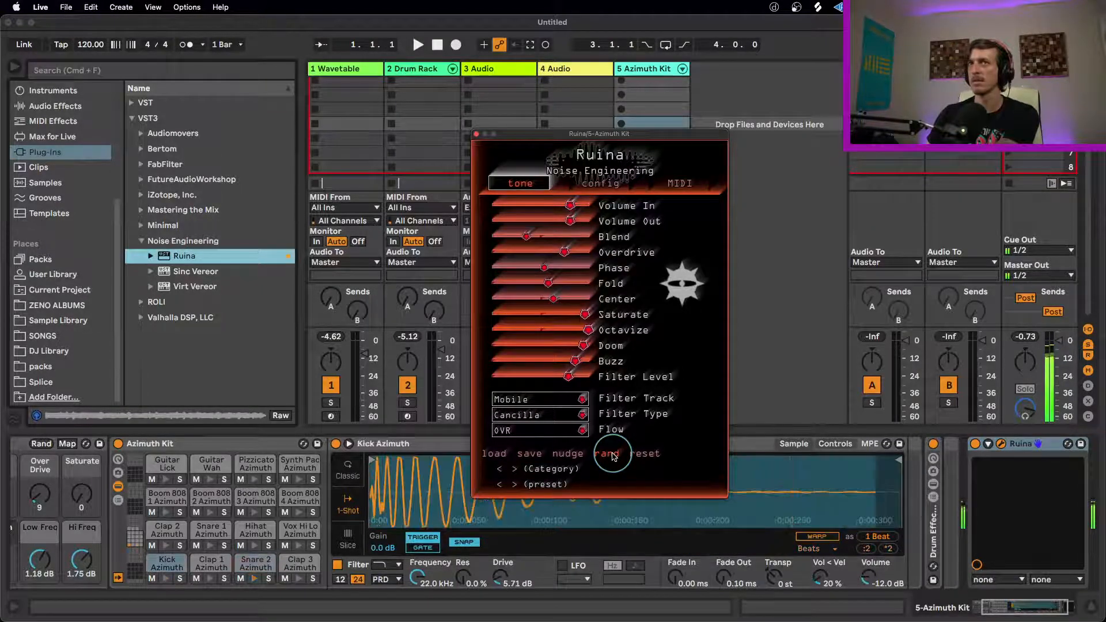
pyautogui.moveTo(524, 236)
pyautogui.mouseDown()
pyautogui.moveTo(509, 239)
pyautogui.moveTo(518, 249)
pyautogui.mouseUp()
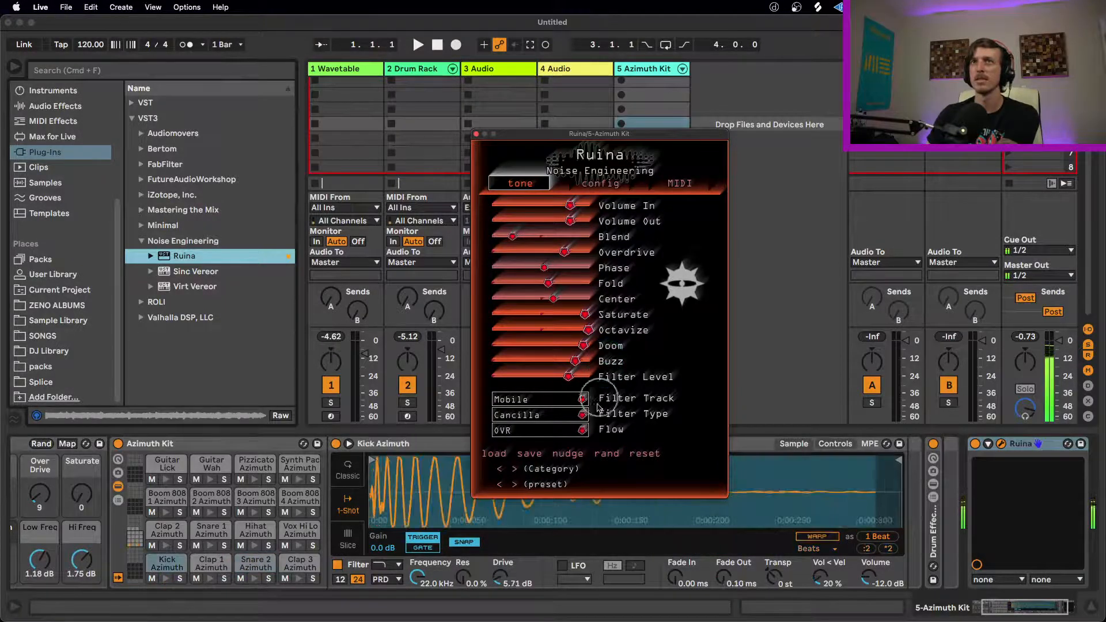
pyautogui.click(607, 454)
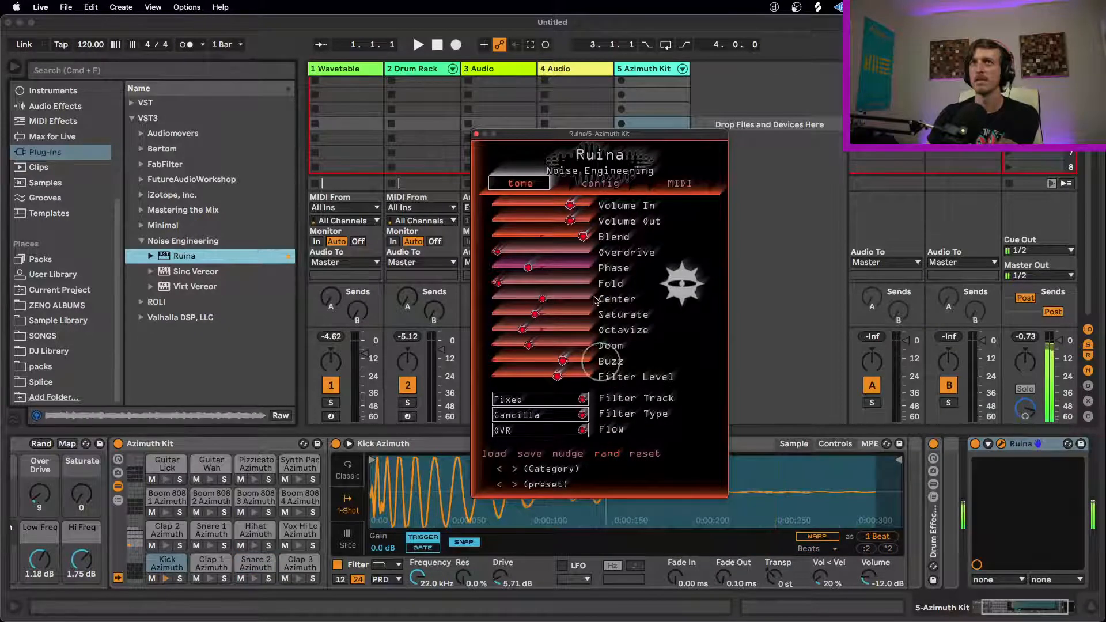
pyautogui.click(604, 453)
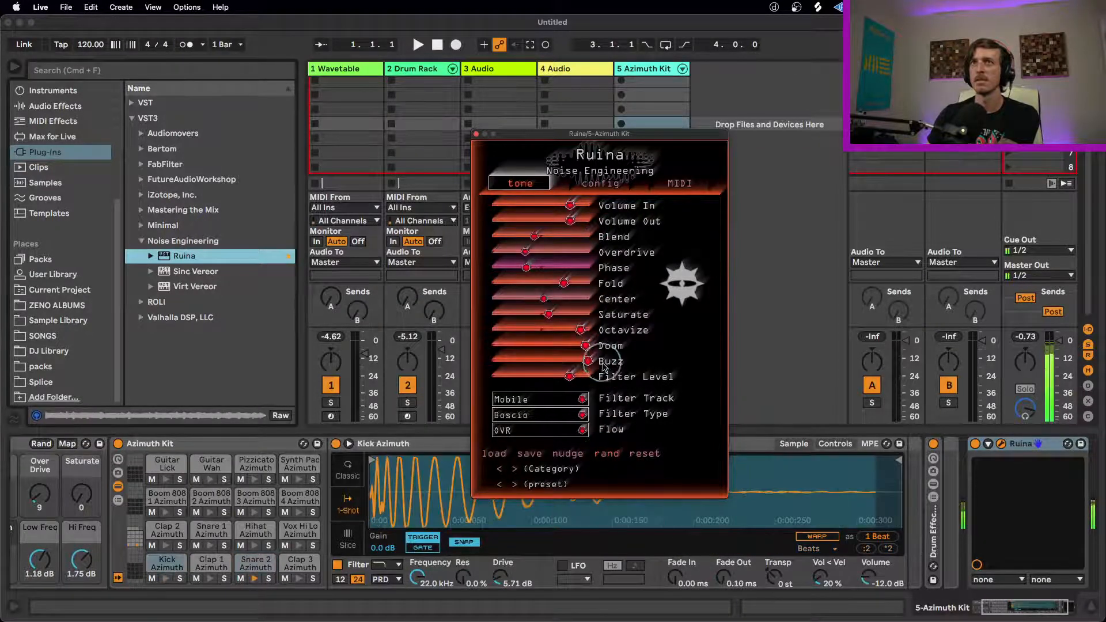
pyautogui.click(612, 455)
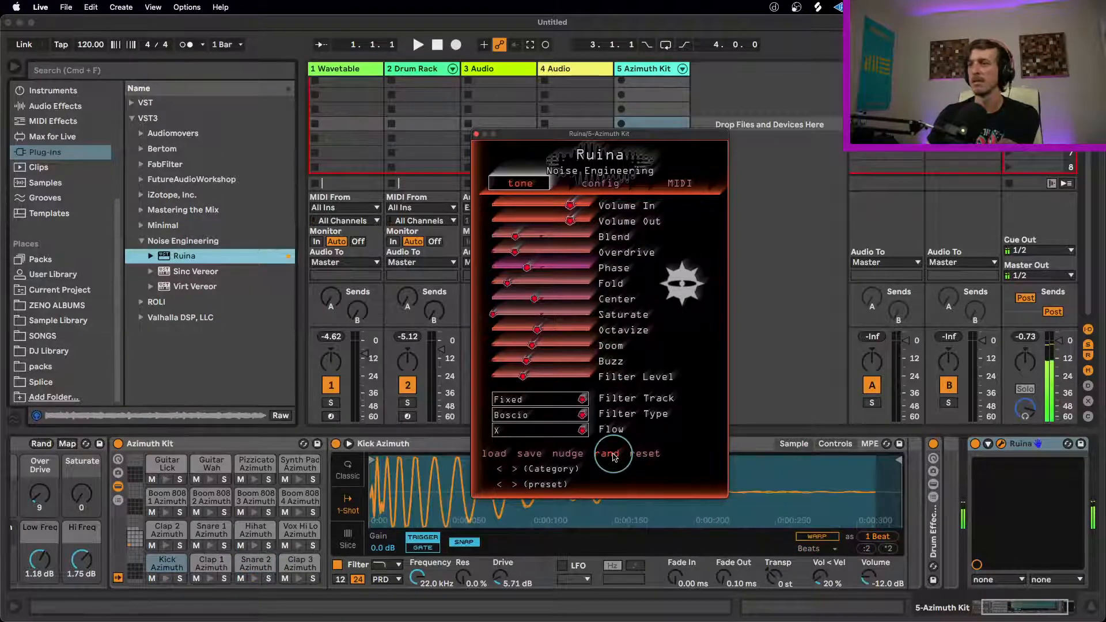
pyautogui.click(614, 455)
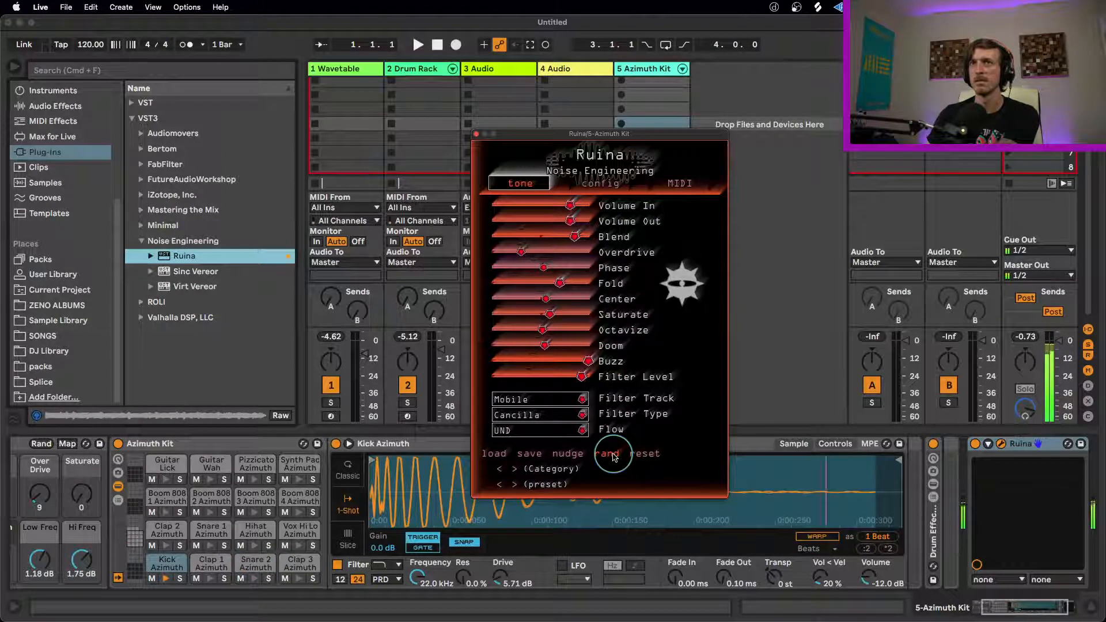
# Step: Generate another series of random Ruina settings and reduce Octavize on the last one
pyautogui.click(614, 455)
pyautogui.click(614, 455)
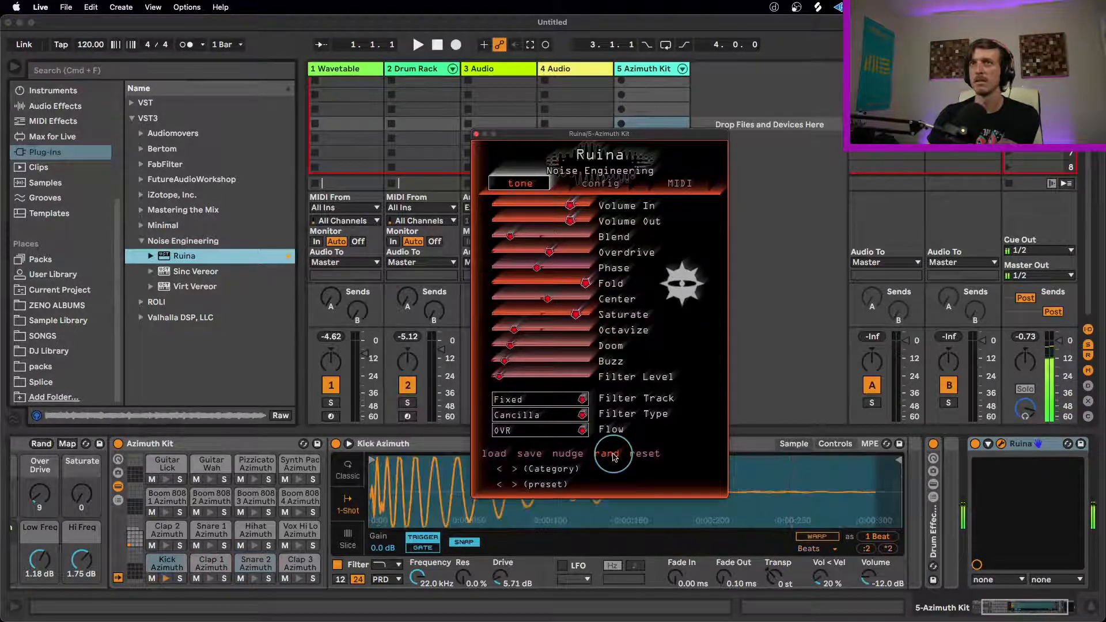
pyautogui.click(614, 455)
pyautogui.click(614, 455)
pyautogui.click(614, 455)
pyautogui.click(614, 455)
pyautogui.moveTo(587, 330); pyautogui.dragTo(475, 318)
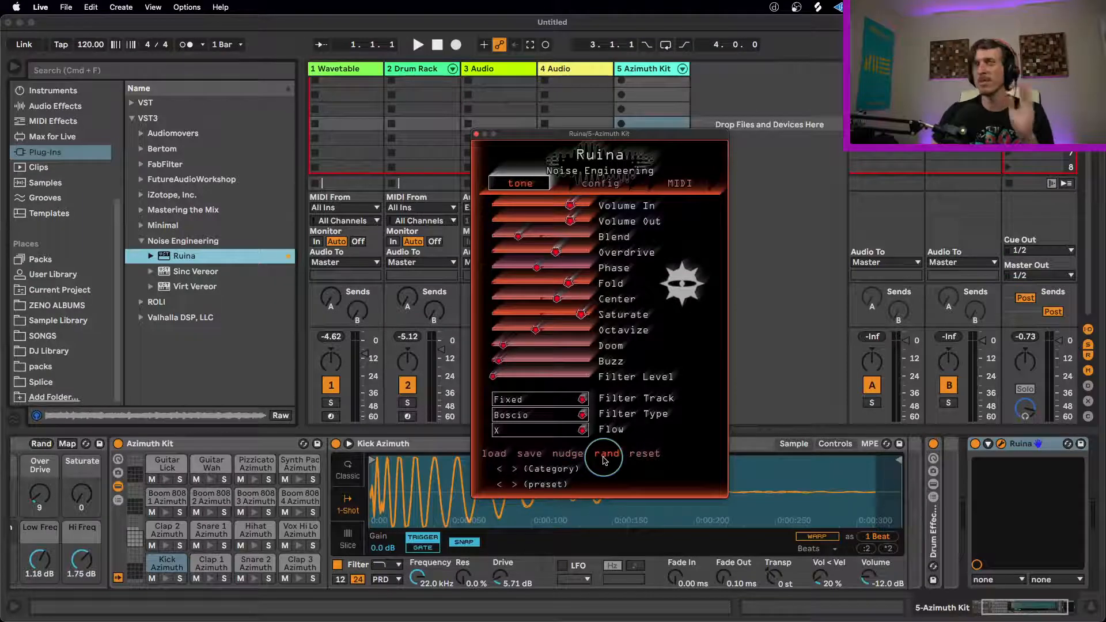
# Step: Nudge Ruina's current tone settings once and generate several more random variations while auditioning the kick and snare
pyautogui.click(573, 457)
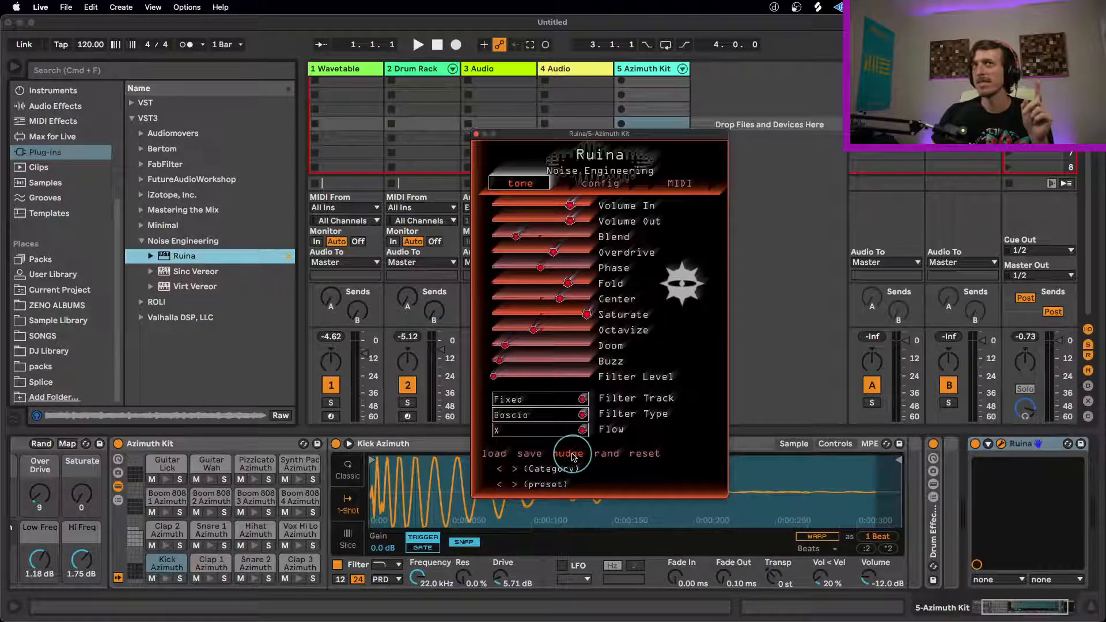
pyautogui.click(612, 455)
pyautogui.click(611, 455)
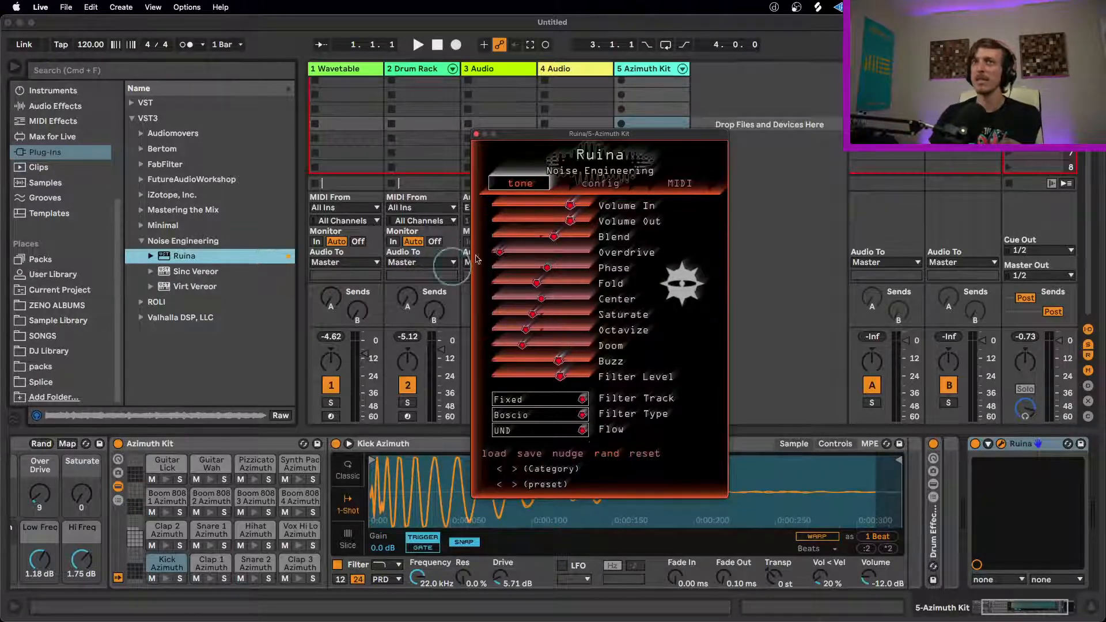
pyautogui.click(611, 459)
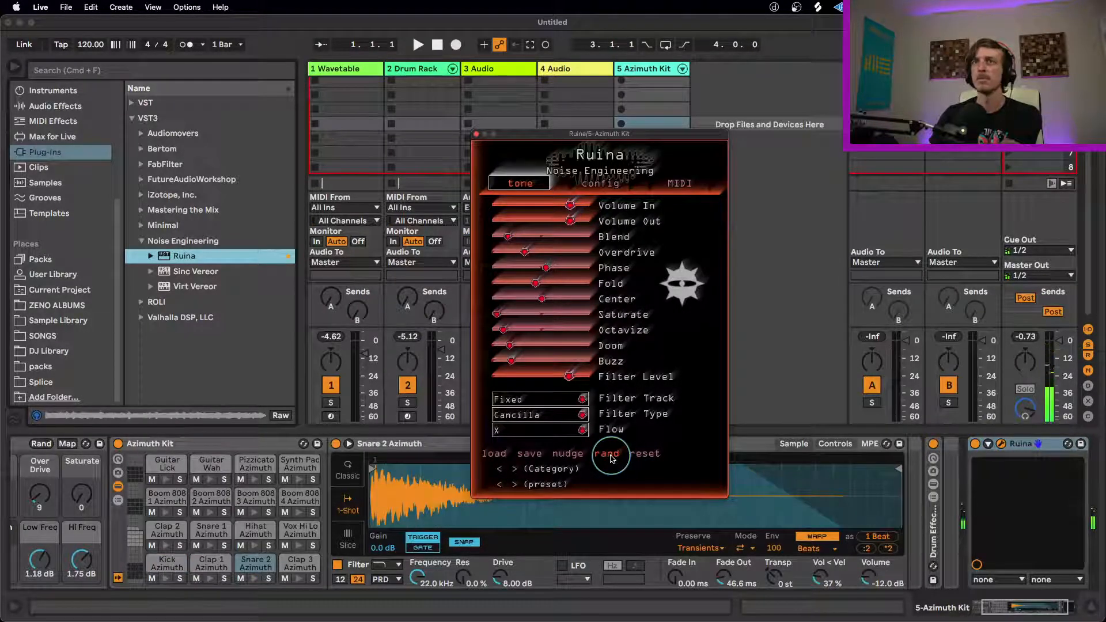
pyautogui.click(611, 454)
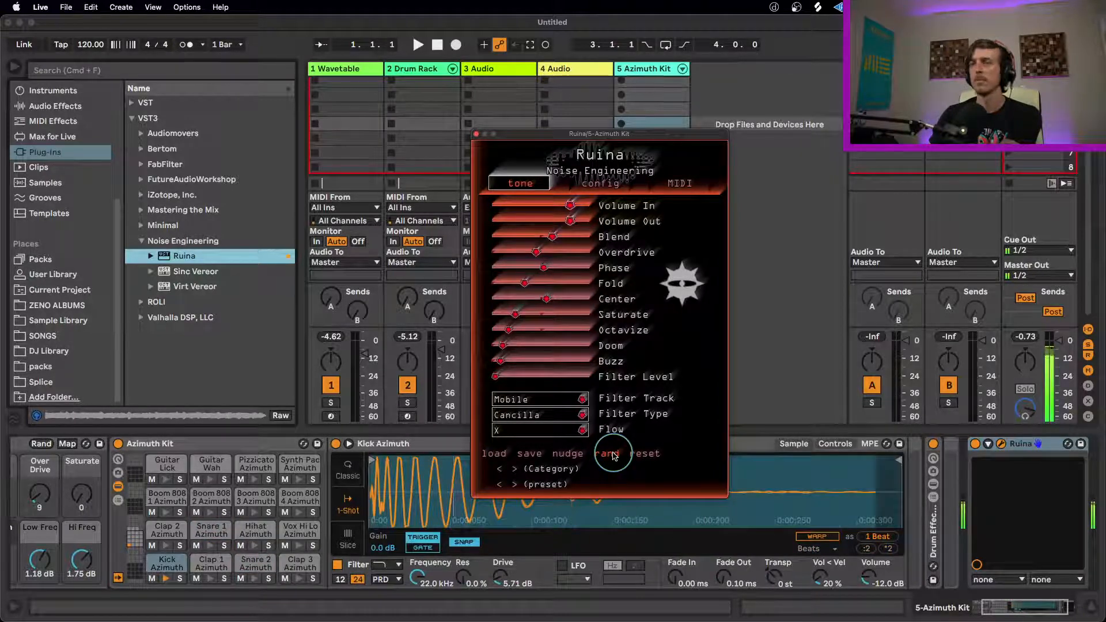
pyautogui.click(614, 456)
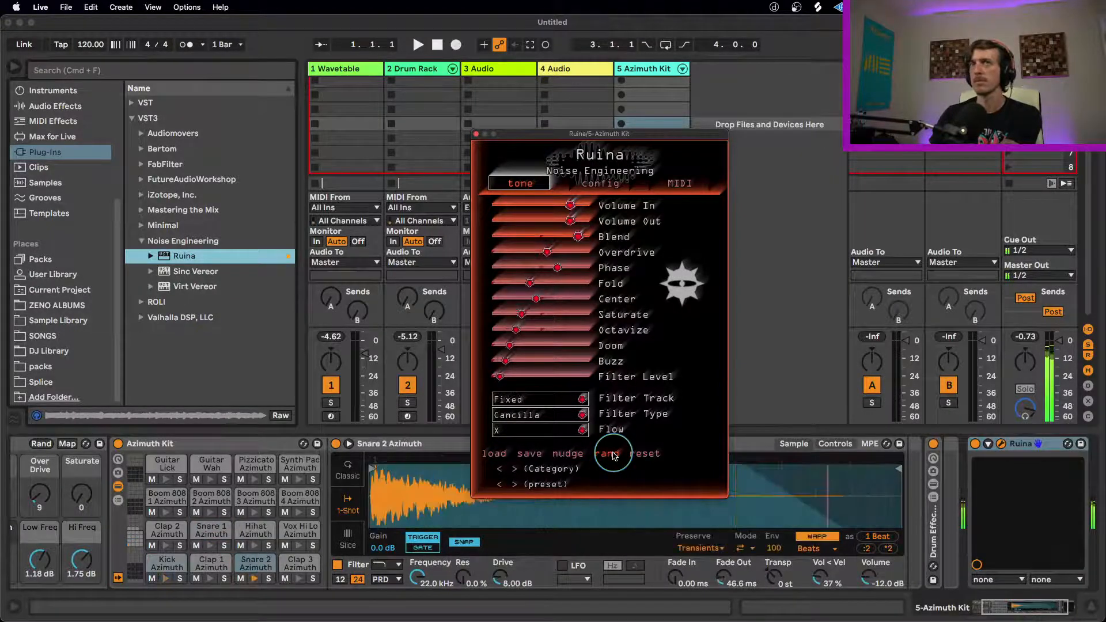
pyautogui.click(614, 455)
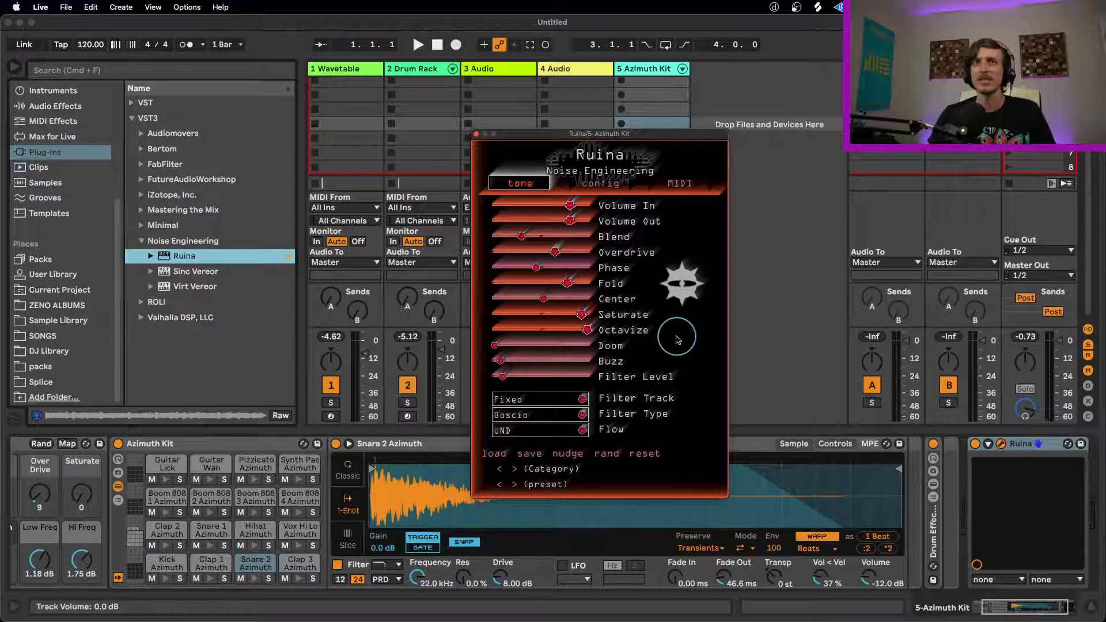
# Step: Move the Ruina window clear of the Azimuth Kit channel and raise its Filter Level
pyautogui.moveTo(634, 134); pyautogui.dragTo(470, 62)
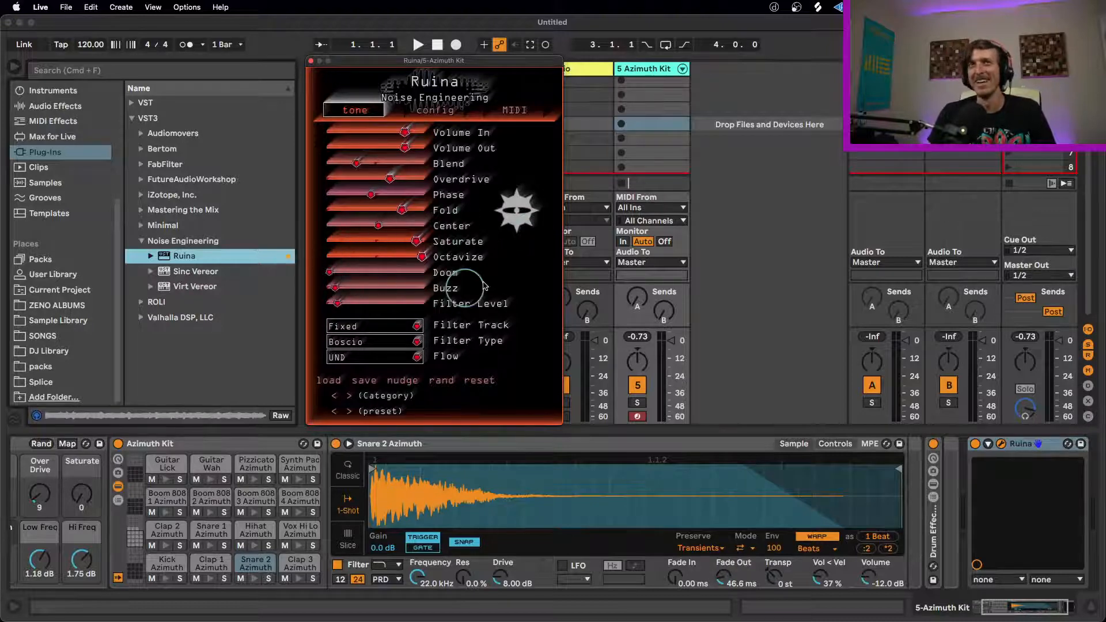
pyautogui.moveTo(339, 302); pyautogui.dragTo(499, 294)
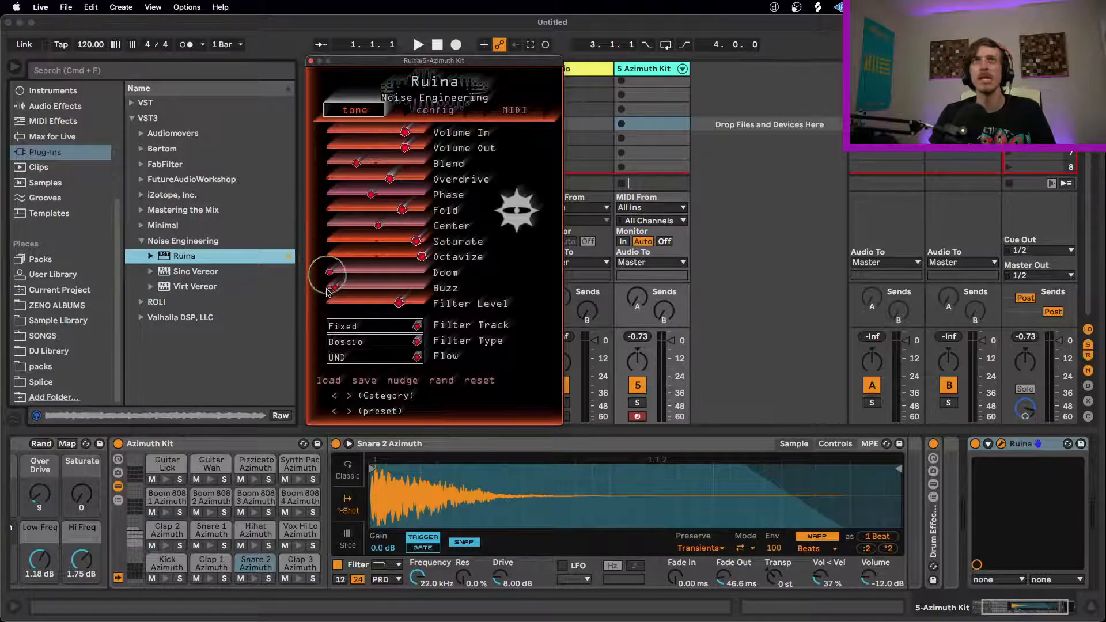
# Step: Change Ruina's interface hue to green in its graphics configuration and return to the tone controls
pyautogui.click(448, 109)
pyautogui.click(496, 110)
pyautogui.click(459, 111)
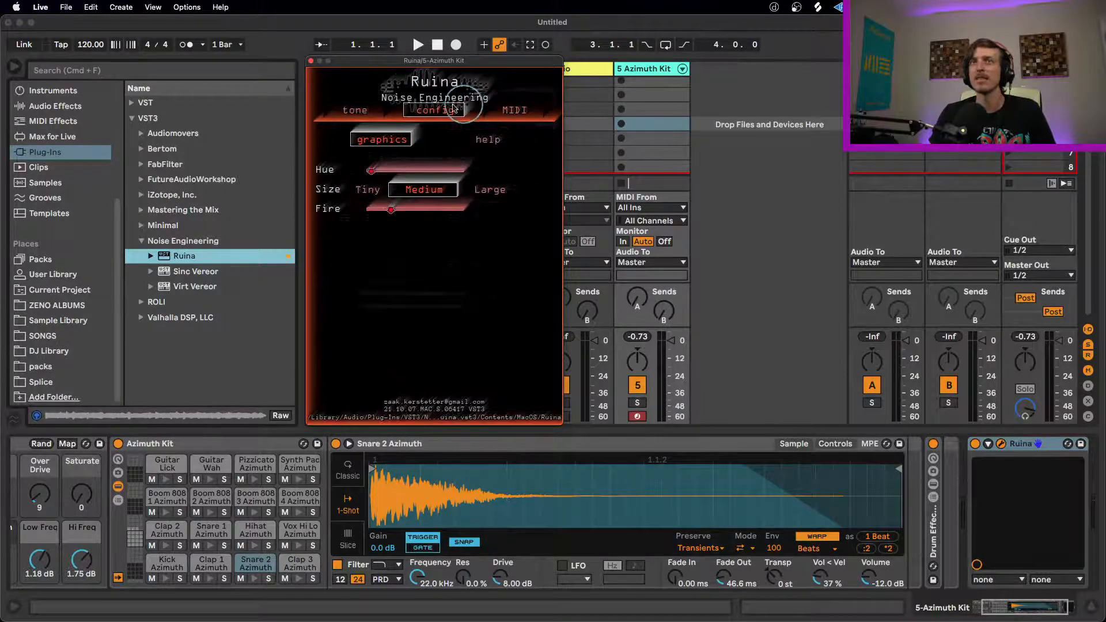
pyautogui.moveTo(416, 170); pyautogui.dragTo(489, 164)
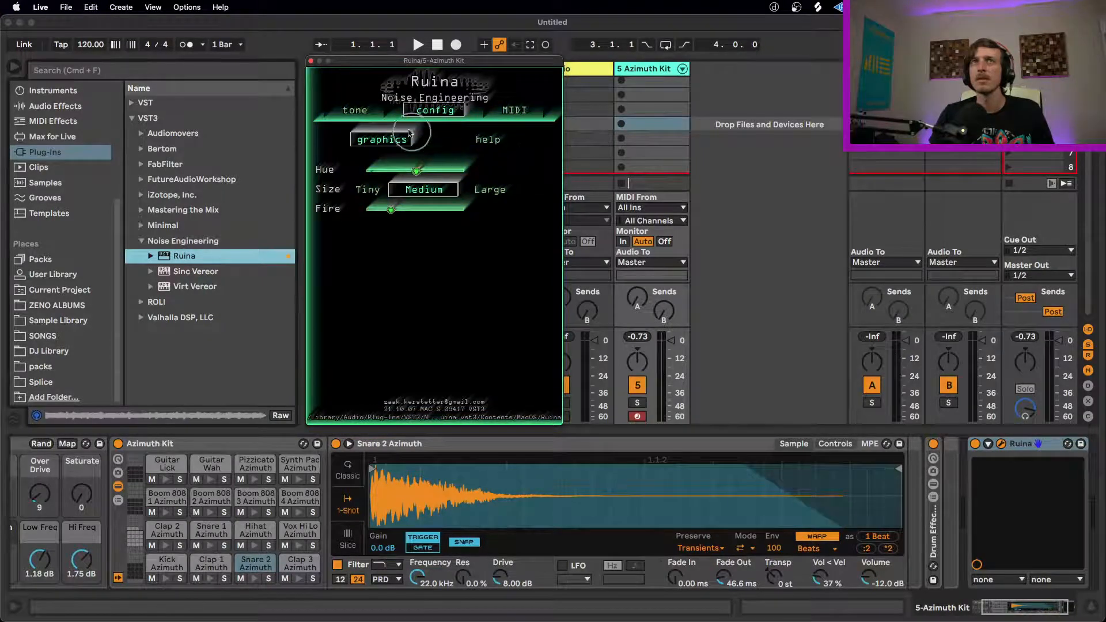
pyautogui.click(369, 111)
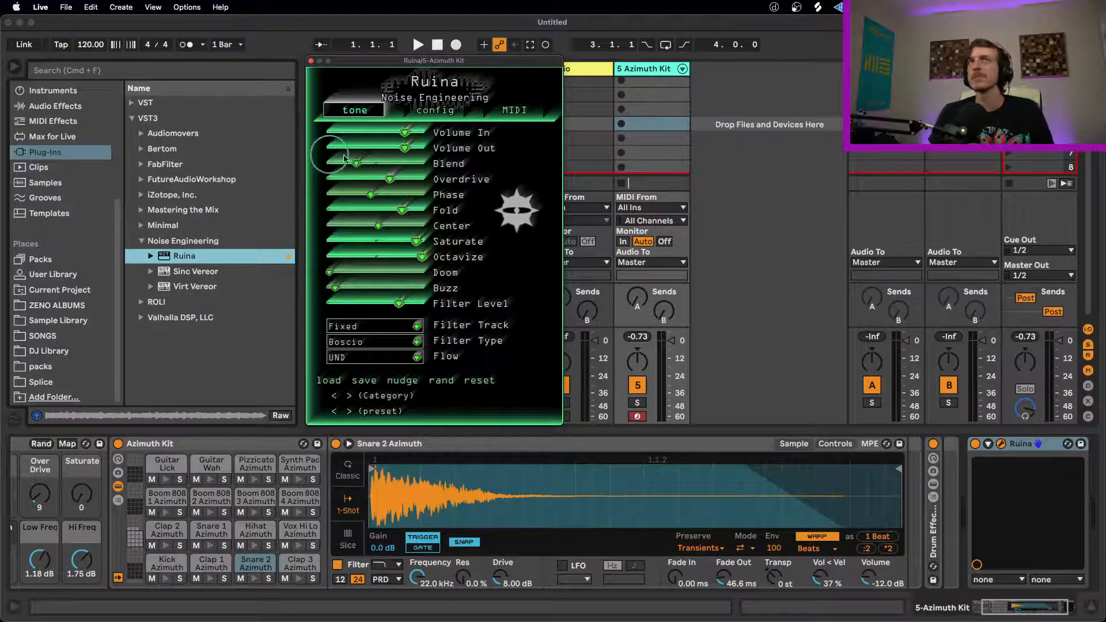
# Step: Lower Ruina's Overdrive, Phase, Fold, Center, Saturate, Octavize and Buzz to their minimum
pyautogui.moveTo(387, 179); pyautogui.dragTo(108, 166)
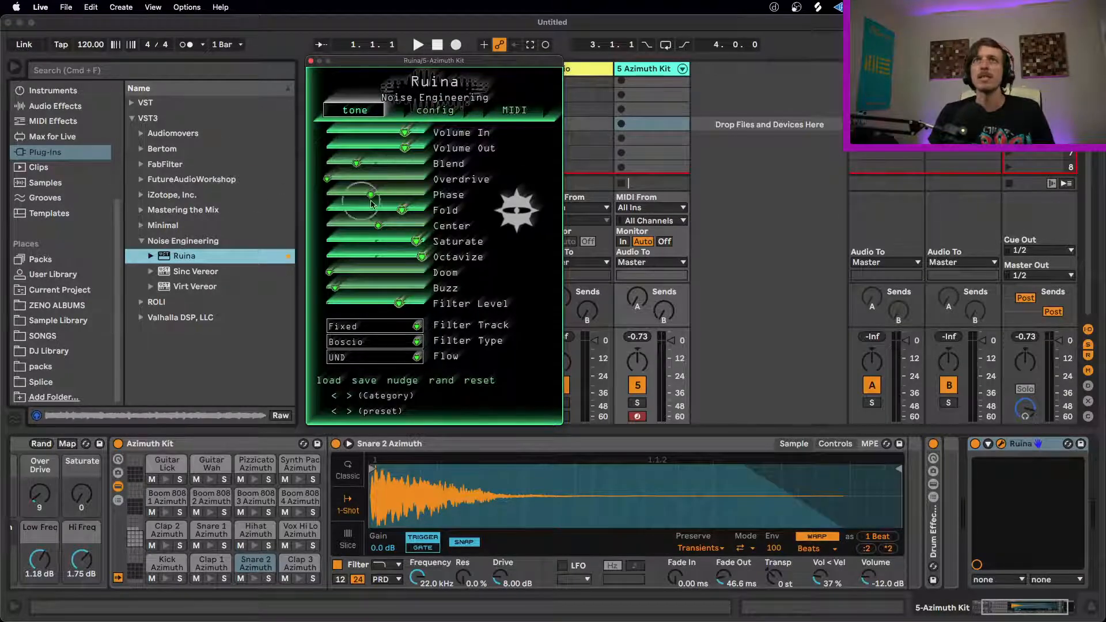
pyautogui.moveTo(371, 194); pyautogui.dragTo(168, 180)
pyautogui.moveTo(406, 215); pyautogui.dragTo(205, 210)
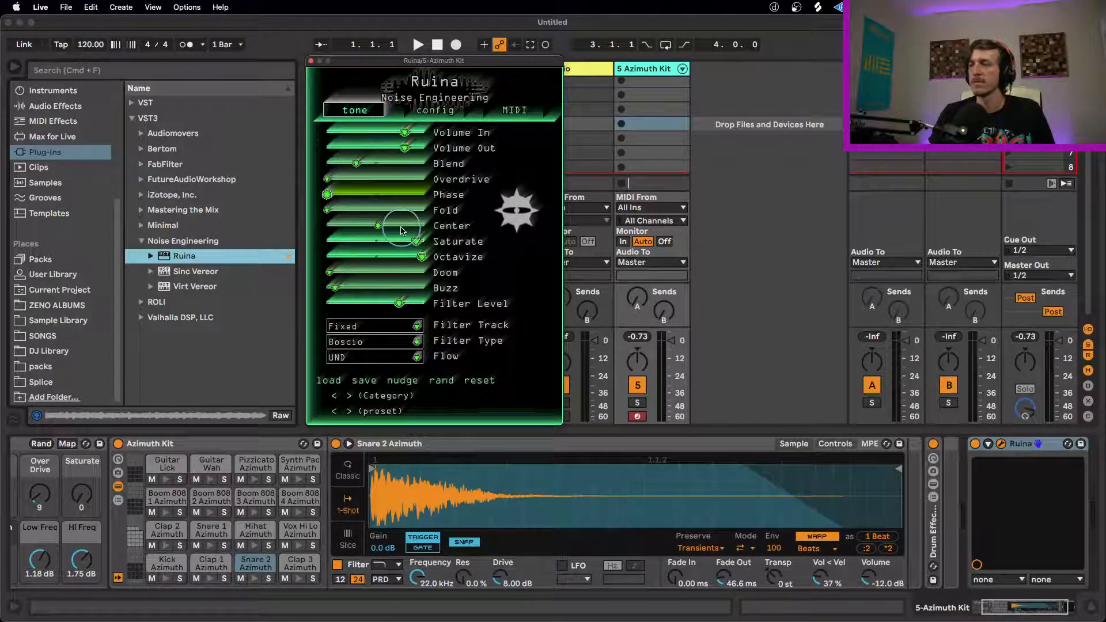
pyautogui.moveTo(389, 226); pyautogui.dragTo(199, 222)
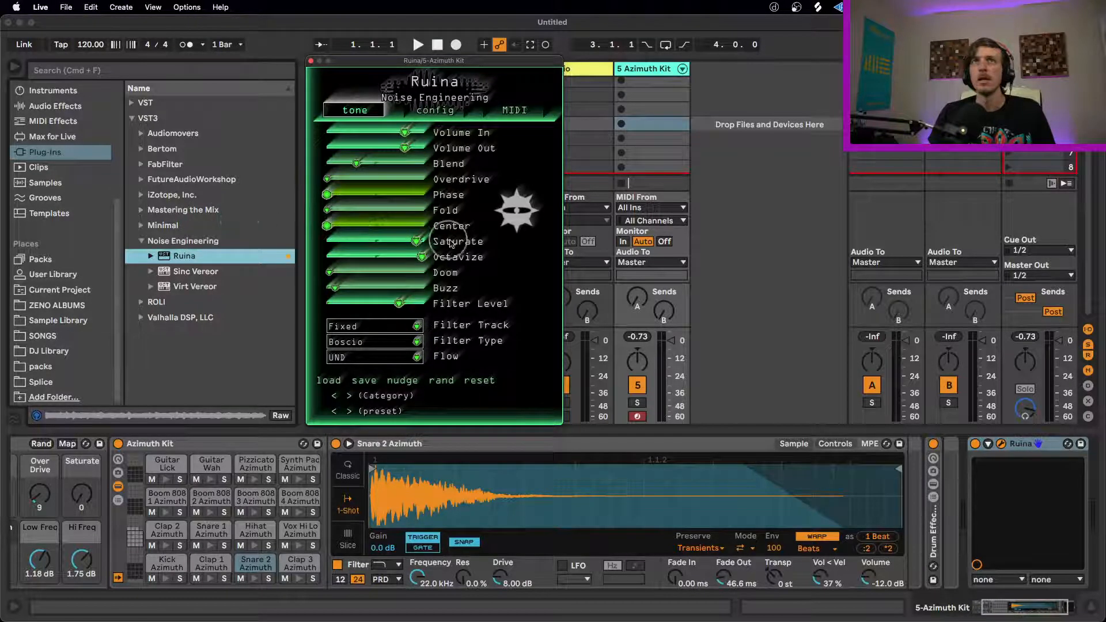
pyautogui.moveTo(421, 242); pyautogui.dragTo(199, 247)
pyautogui.moveTo(422, 257); pyautogui.dragTo(138, 253)
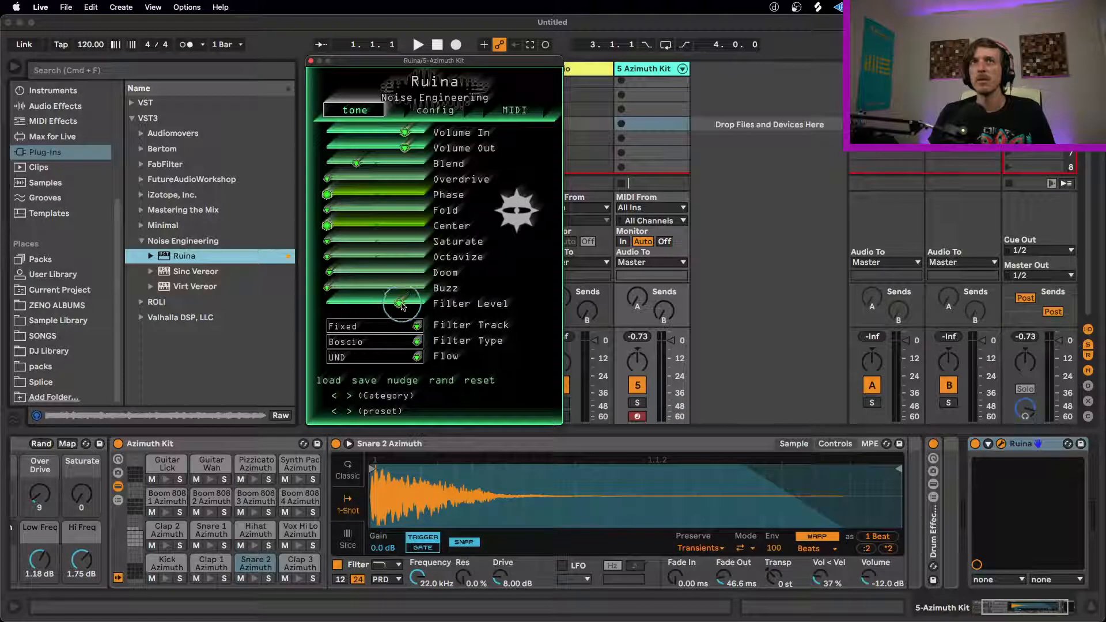
# Step: Transfer the Azimuth Kit track's Ruina to the Wavetable track, replacing the existing Ruina there and placing it before jo.Oscilloscope
pyautogui.moveTo(350, 61); pyautogui.dragTo(616, 122)
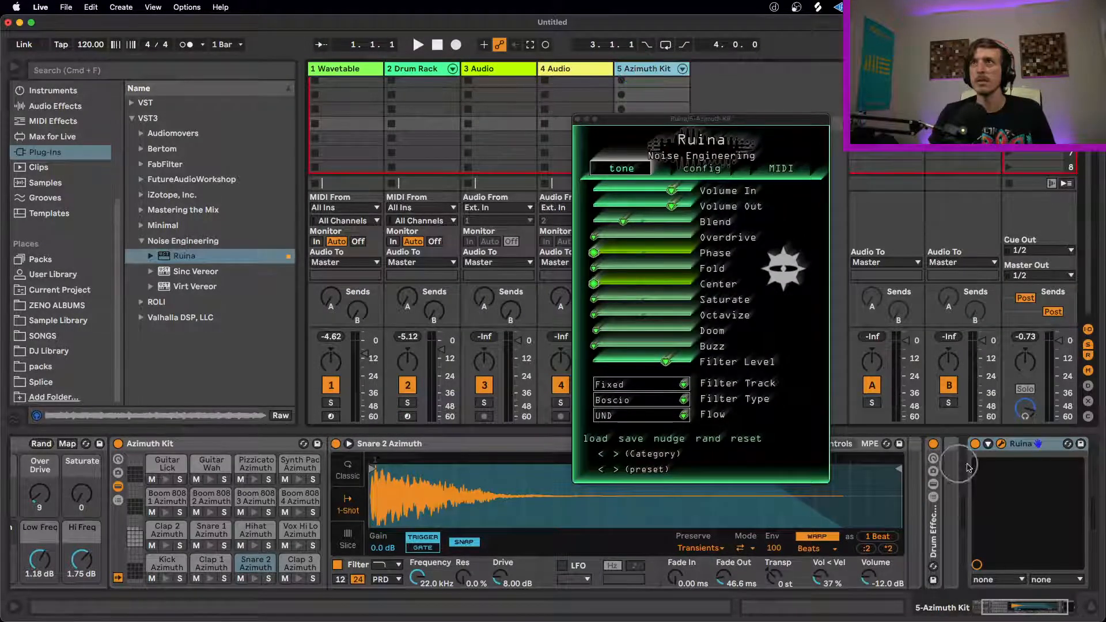
pyautogui.click(421, 71)
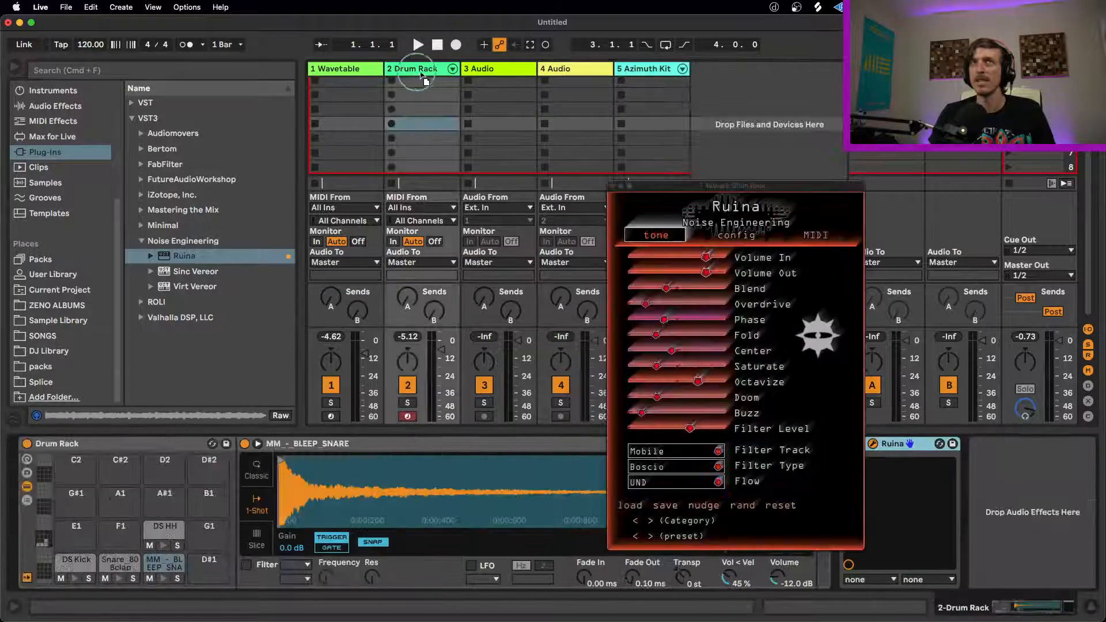
pyautogui.click(352, 71)
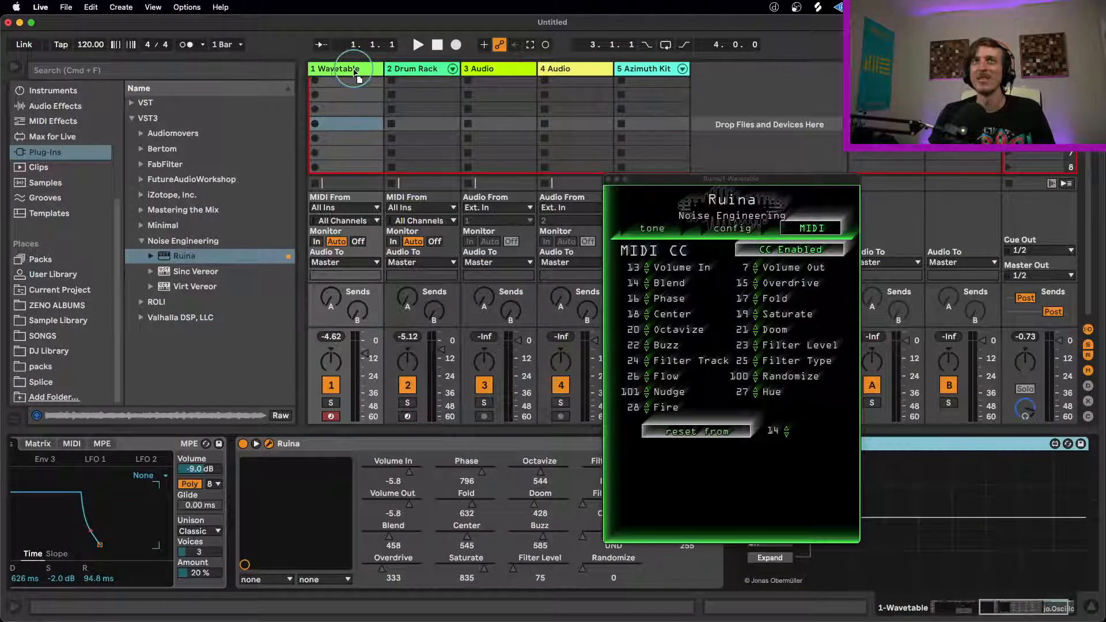
pyautogui.click(187, 441)
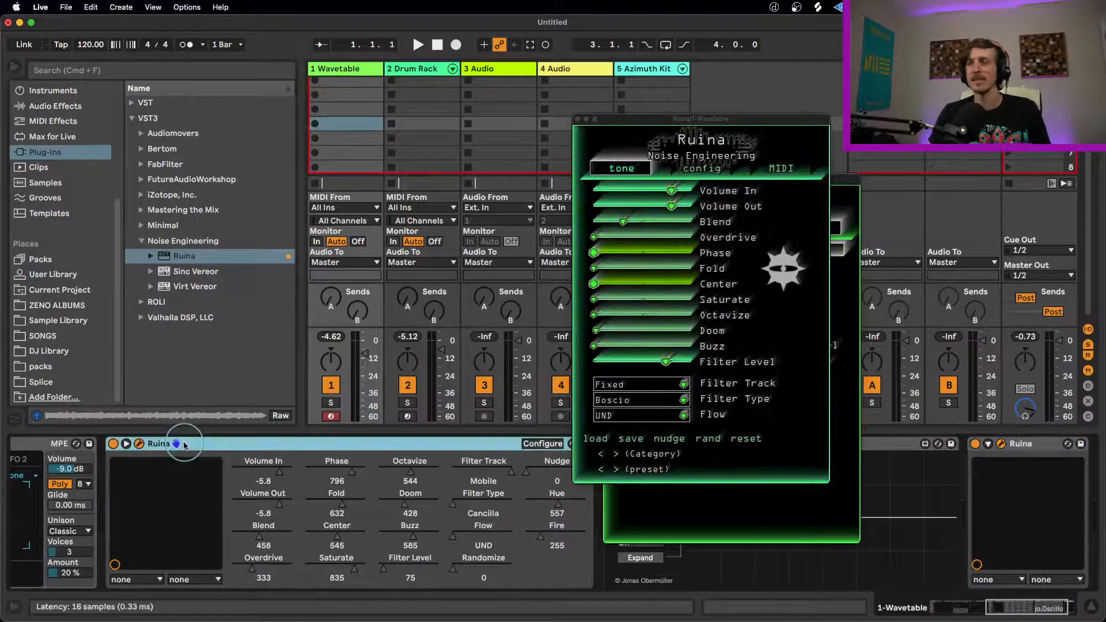
pyautogui.press('Delete')
pyautogui.moveTo(518, 444); pyautogui.dragTo(114, 443)
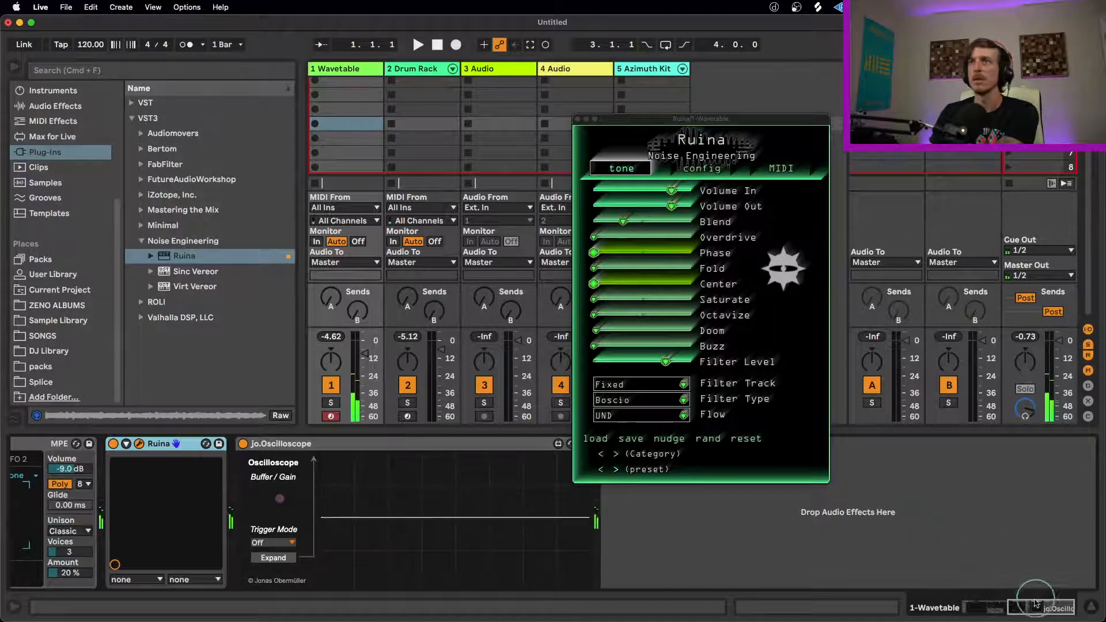
# Step: Set the Wavetable synth's Osc 1 wavetable position to 41%
pyautogui.moveTo(1036, 607); pyautogui.dragTo(981, 609)
pyautogui.moveTo(385, 502); pyautogui.dragTo(495, 506)
pyautogui.moveTo(292, 535); pyautogui.dragTo(293, 527)
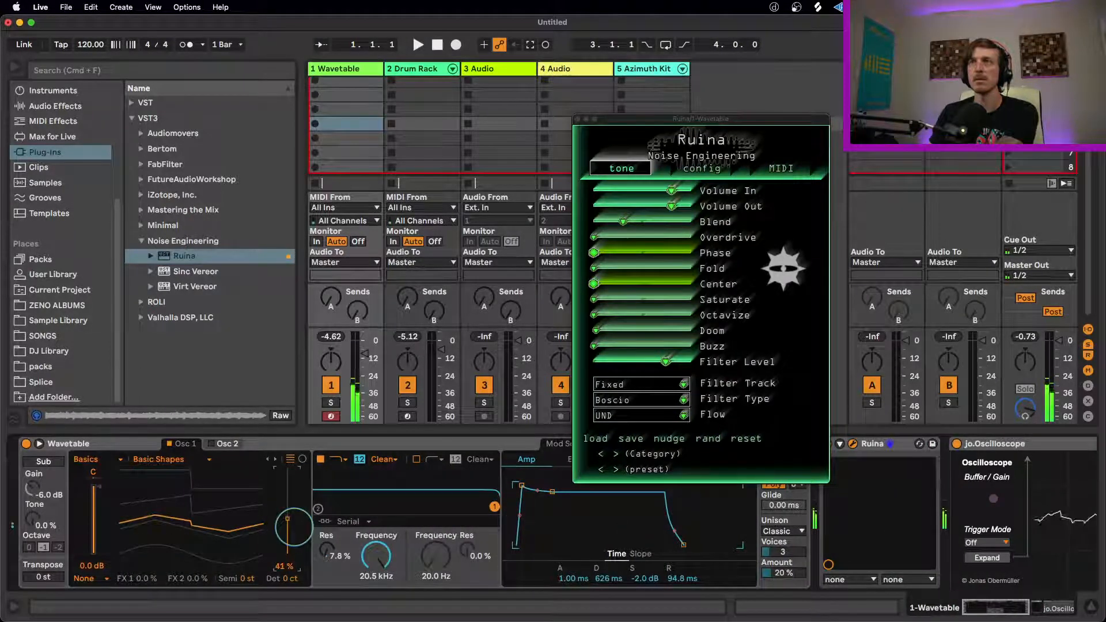
# Step: Lower Blend and Filter Level to their minimum in the Wavetable track's Ruina
pyautogui.moveTo(1013, 607); pyautogui.dragTo(1054, 608)
pyautogui.moveTo(623, 231); pyautogui.dragTo(536, 230)
pyautogui.moveTo(687, 363); pyautogui.dragTo(434, 351)
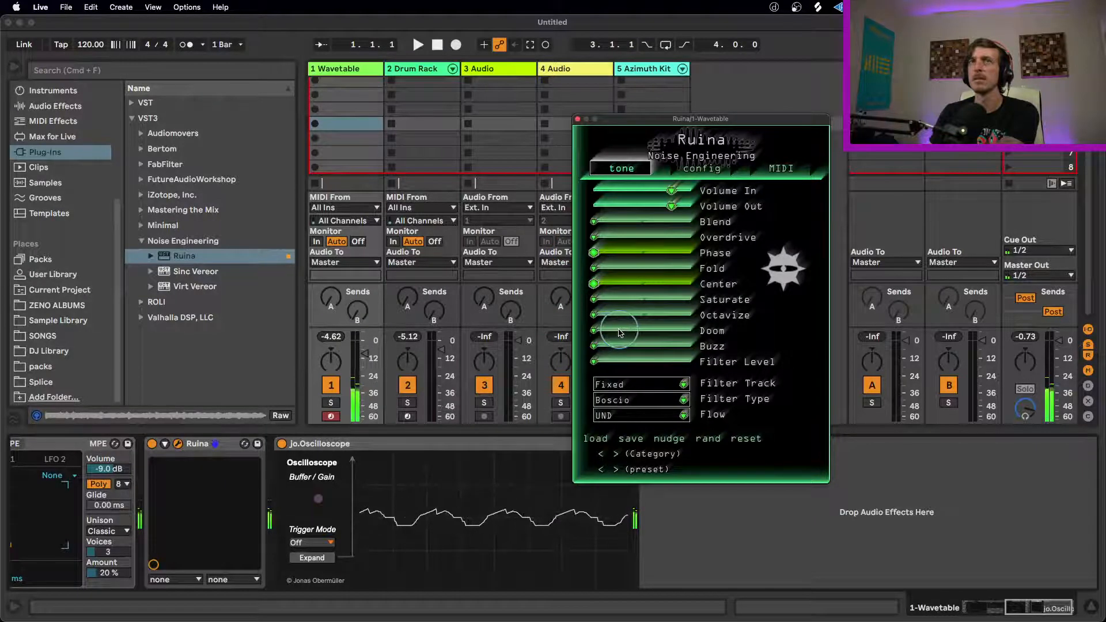
# Step: Set Wavetable's Unison mode to None and raise Ruina's Blend close to its maximum
pyautogui.click(108, 530)
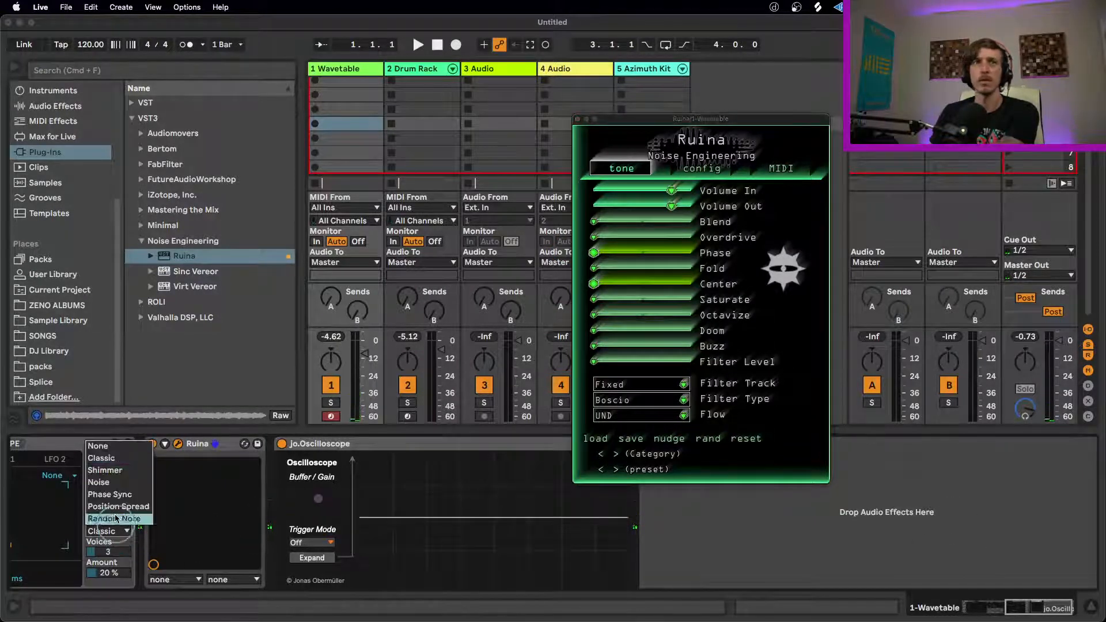
pyautogui.click(111, 449)
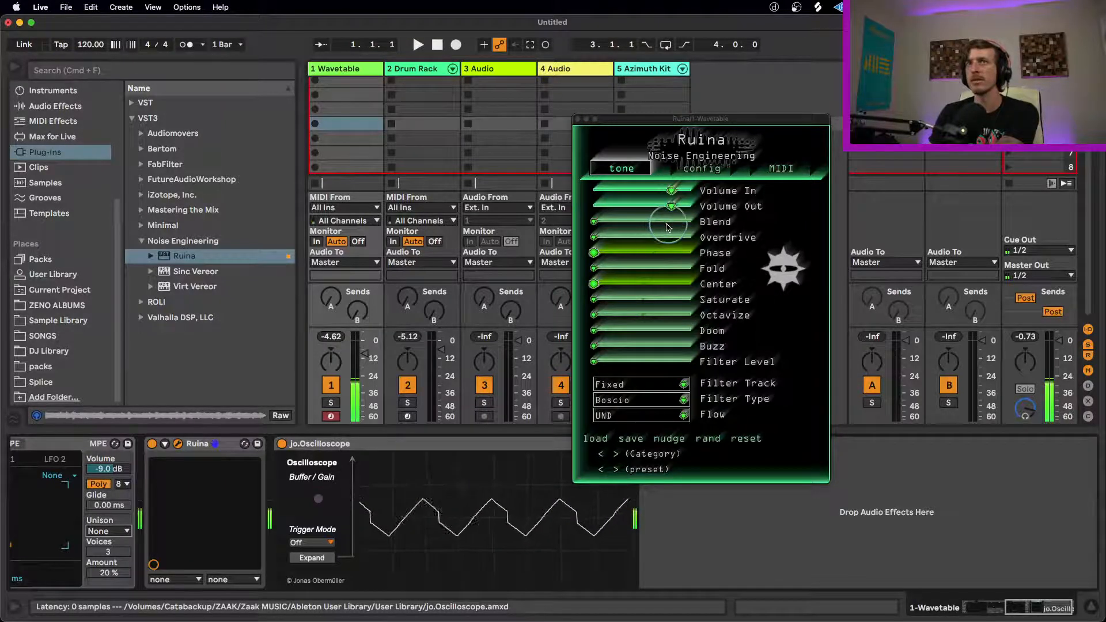
pyautogui.click(603, 223)
pyautogui.moveTo(695, 223); pyautogui.dragTo(782, 219)
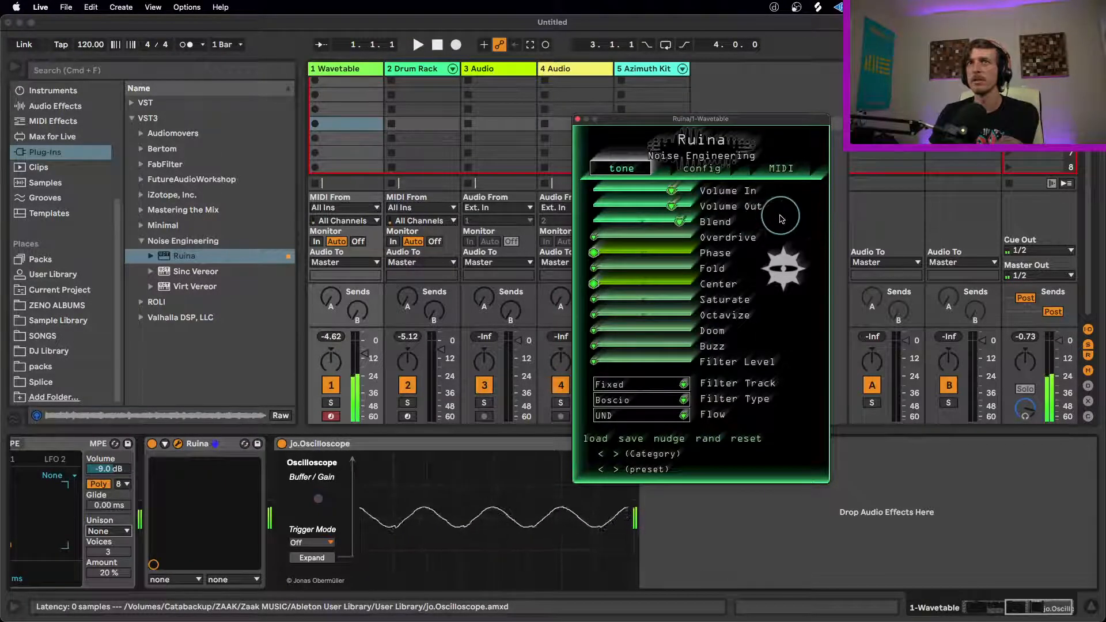
# Step: Set Ruina's Filter Track to Mobile and Filter Type to Cancilla, raising Filter Level partway
pyautogui.moveTo(622, 374); pyautogui.dragTo(666, 390)
pyautogui.click(666, 387)
pyautogui.click(629, 402)
pyautogui.moveTo(687, 375); pyautogui.dragTo(681, 350)
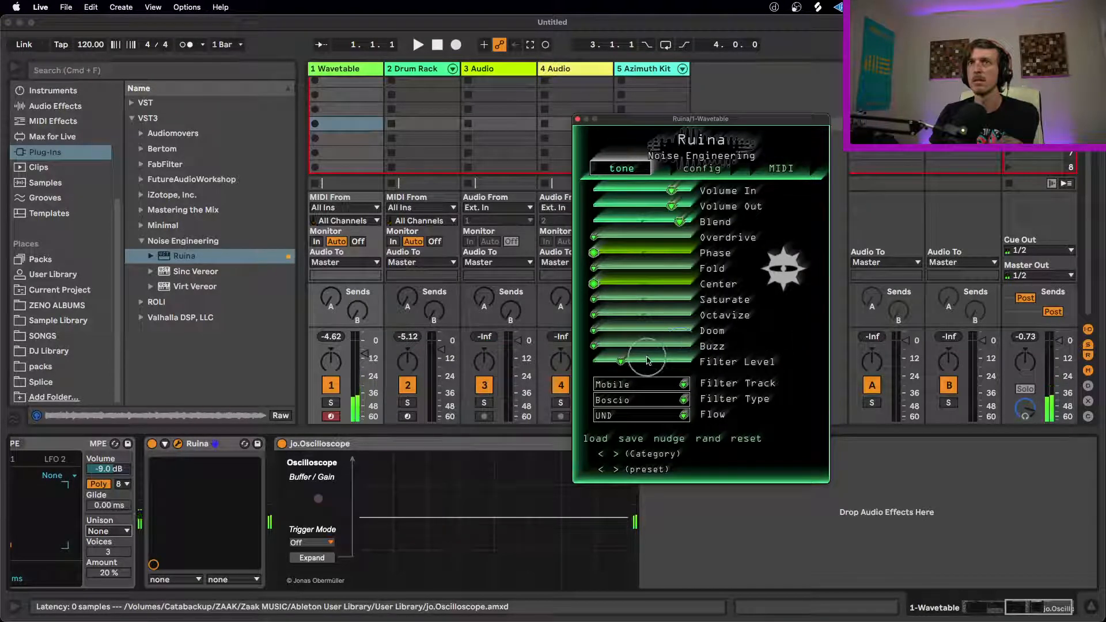
pyautogui.click(666, 401)
pyautogui.click(625, 402)
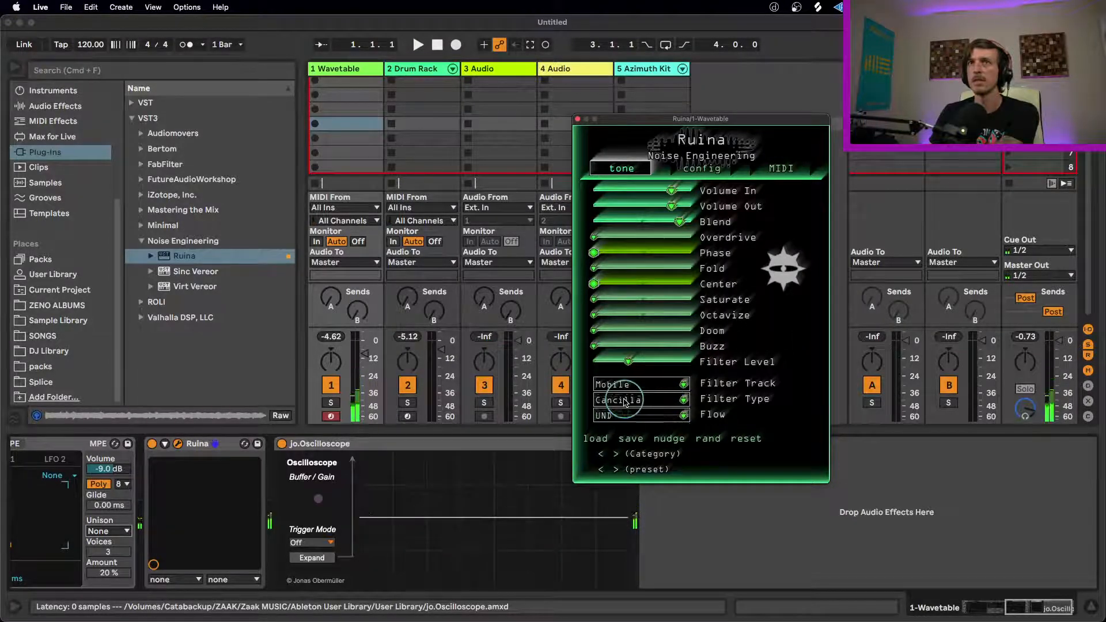
# Step: Set Ruina's Filter Type to Boscio and Flow to X, with Filter Level raised to its maximum
pyautogui.moveTo(801, 356); pyautogui.dragTo(770, 350)
pyautogui.click(673, 401)
pyautogui.click(646, 414)
pyautogui.click(673, 416)
pyautogui.click(665, 428)
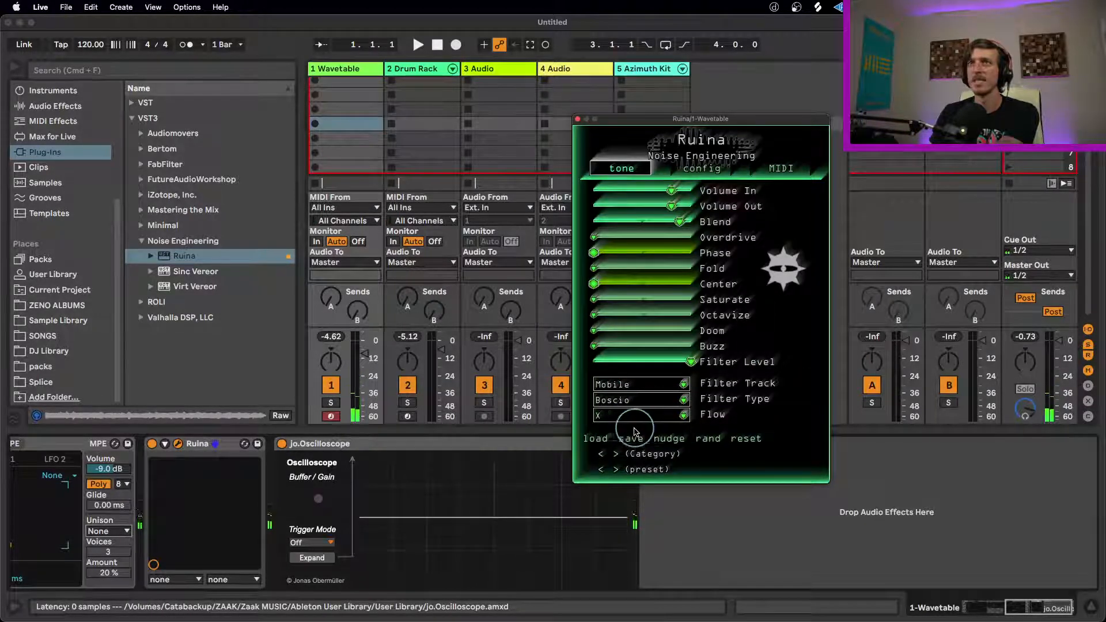
pyautogui.moveTo(691, 362); pyautogui.dragTo(844, 355)
# Step: Set the Wavetable synth's Osc 1 wavetable position to 100%
pyautogui.moveTo(1043, 607); pyautogui.dragTo(979, 605)
pyautogui.moveTo(288, 494); pyautogui.dragTo(288, 469)
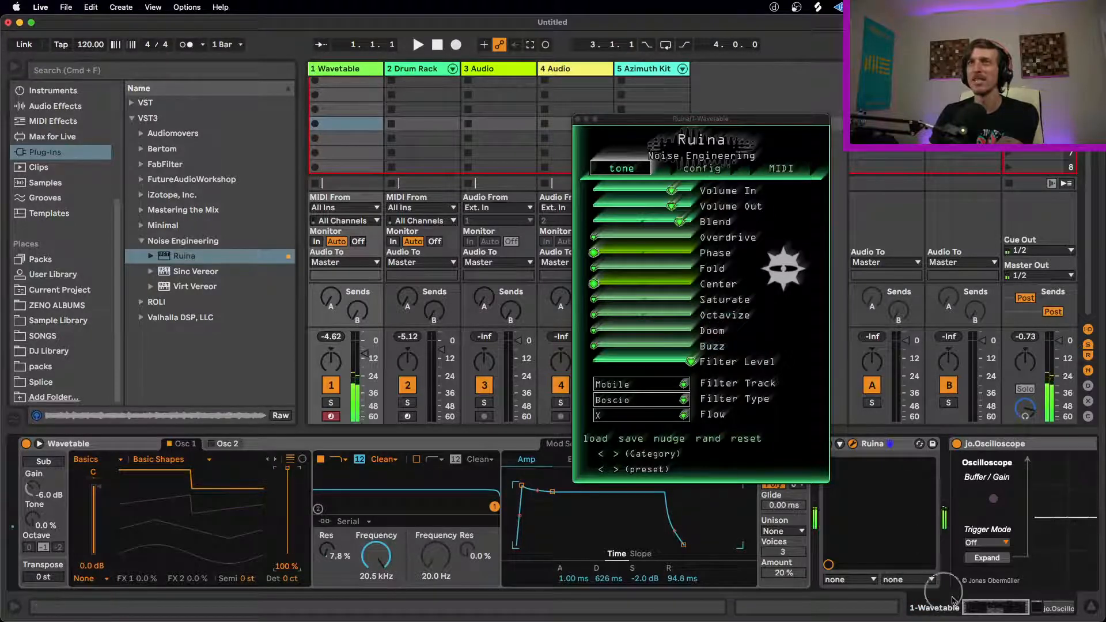
pyautogui.moveTo(983, 607); pyautogui.dragTo(1043, 601)
# Step: Switch Ruina's Flow to OVR and Filter Track to Fixed, sweeping Filter Level and bringing it down to its minimum
pyautogui.click(681, 415)
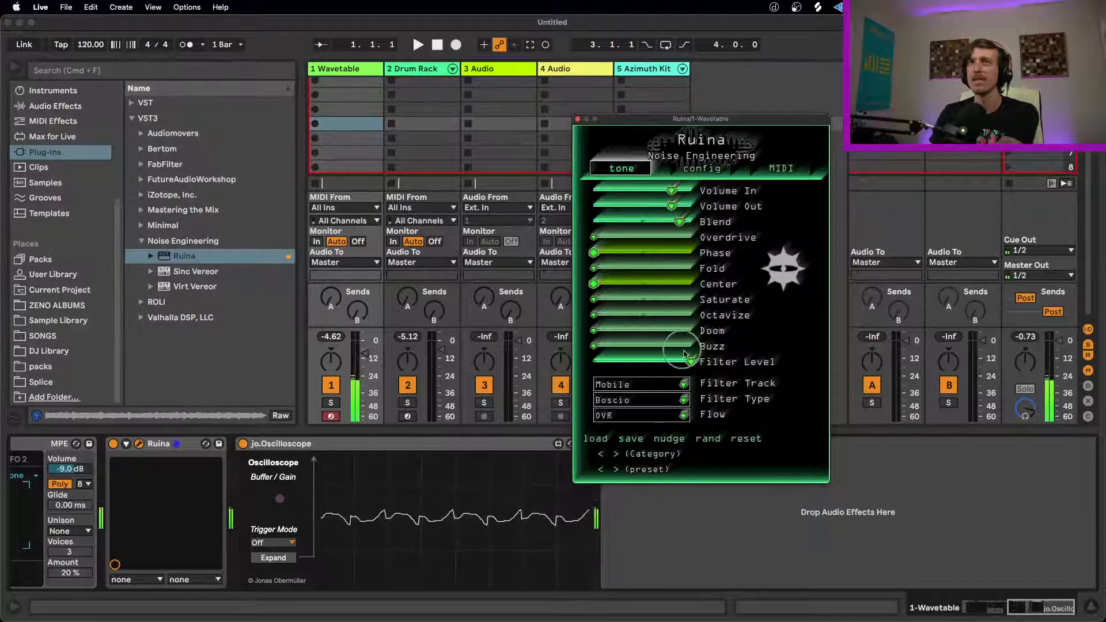
pyautogui.moveTo(633, 366); pyautogui.dragTo(708, 362)
pyautogui.click(675, 380)
pyautogui.click(677, 383)
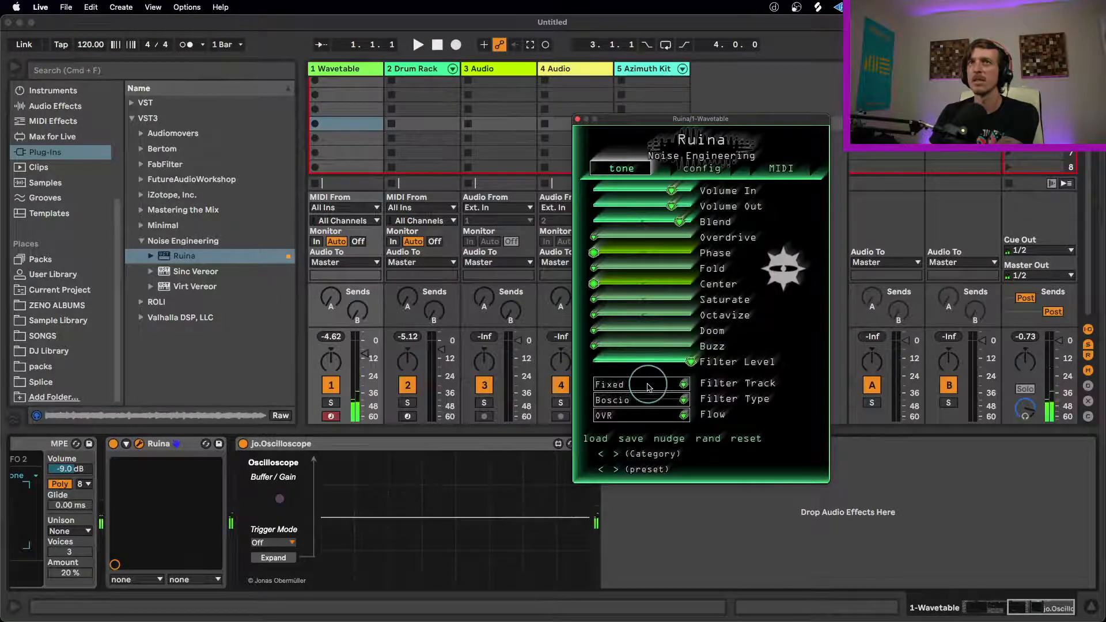
pyautogui.moveTo(580, 366)
pyautogui.mouseDown()
pyautogui.moveTo(397, 366)
pyautogui.moveTo(814, 351)
pyautogui.moveTo(401, 365)
pyautogui.moveTo(845, 369)
pyautogui.moveTo(610, 364)
pyautogui.moveTo(721, 354)
pyautogui.moveTo(691, 363)
pyautogui.mouseUp()
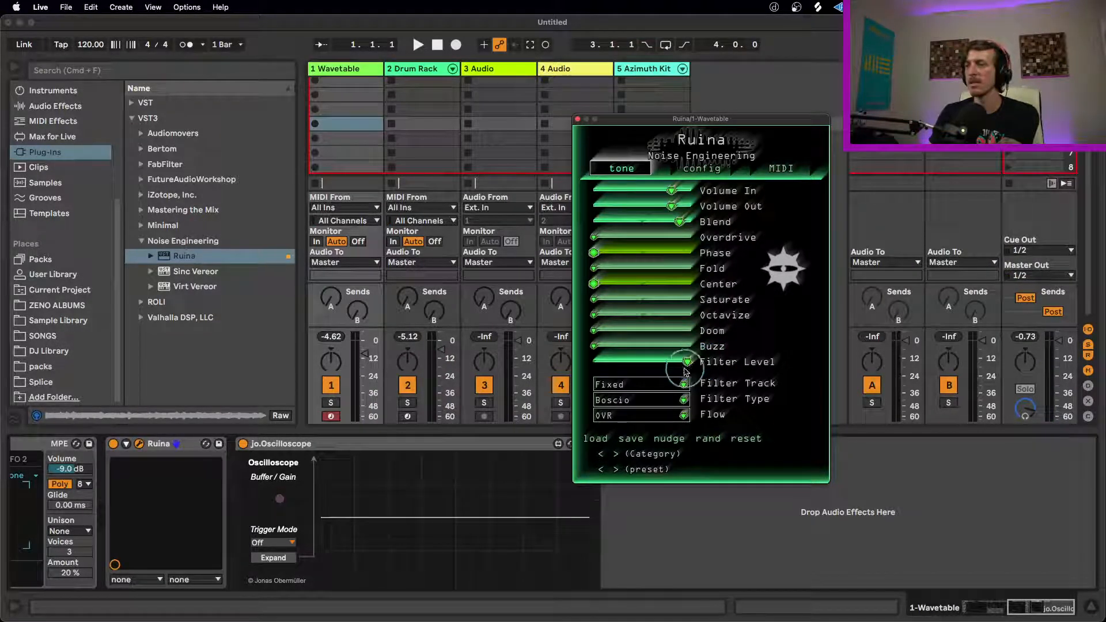
pyautogui.moveTo(697, 366); pyautogui.dragTo(435, 354)
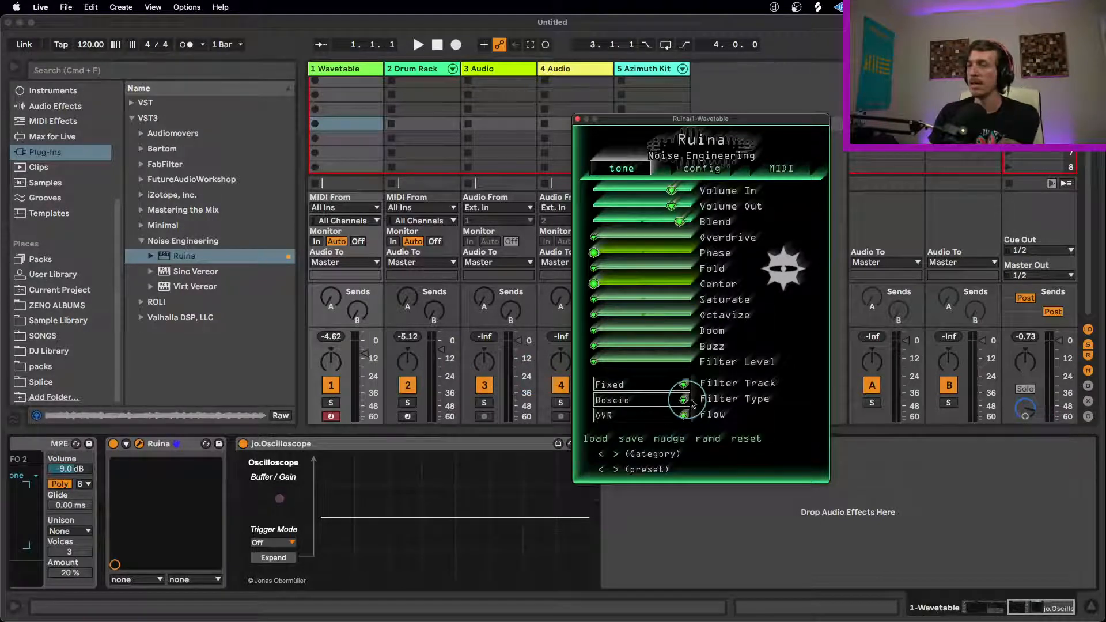
pyautogui.moveTo(652, 127); pyautogui.dragTo(546, 140)
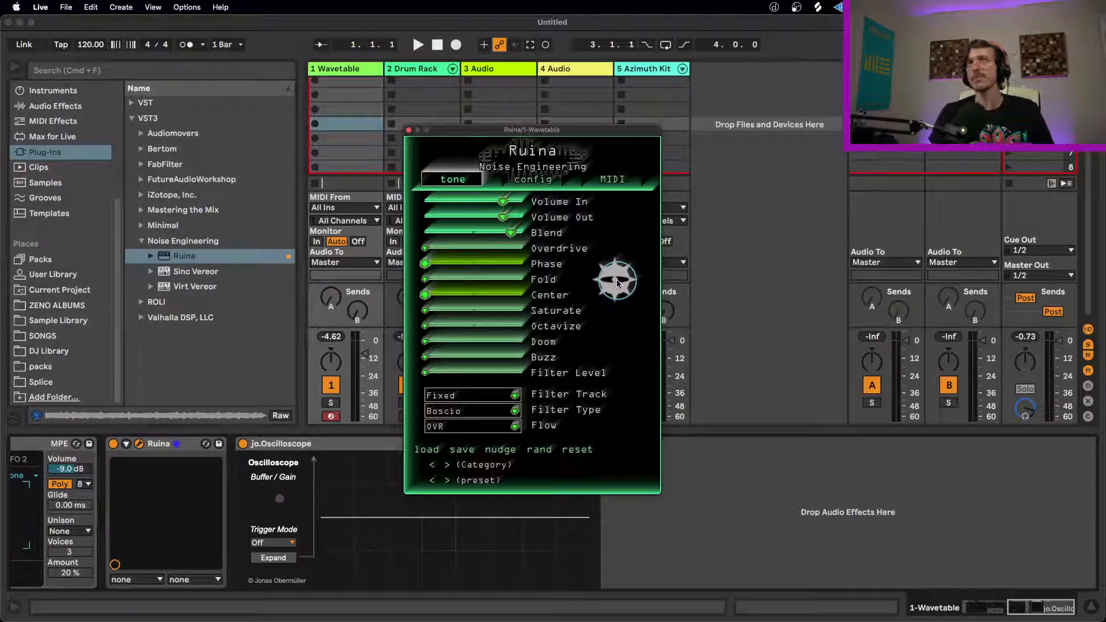
# Step: Sweep Ruina's Filter Level up and back down near its minimum while trying another Flow option
pyautogui.click(196, 258)
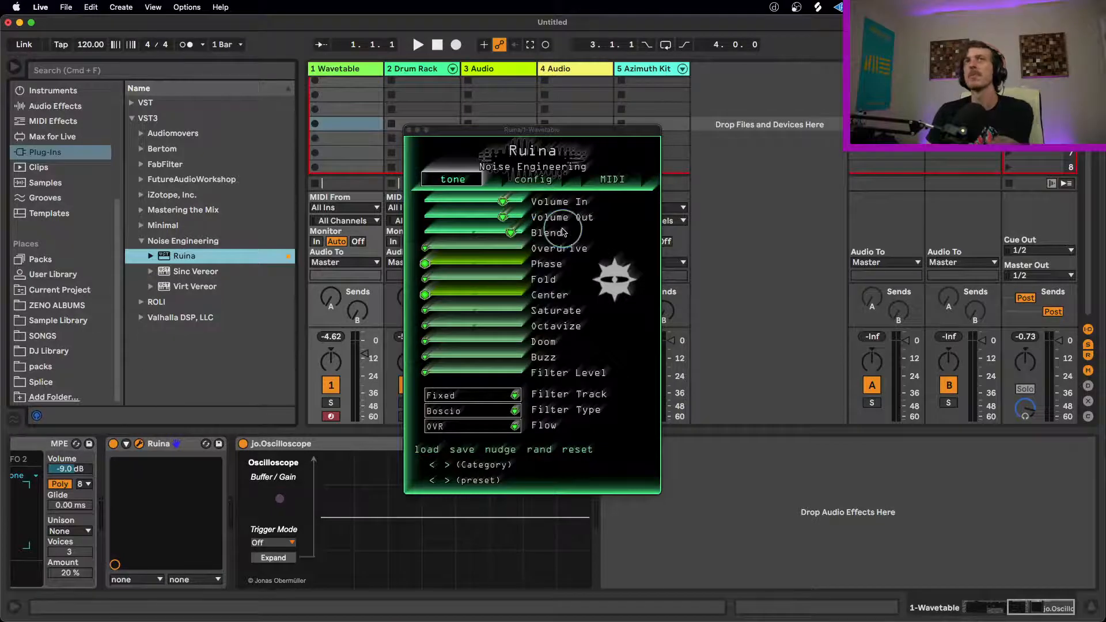
pyautogui.click(486, 410)
pyautogui.click(480, 409)
pyautogui.moveTo(423, 372); pyautogui.dragTo(596, 377)
pyautogui.click(517, 427)
pyautogui.click(455, 434)
pyautogui.moveTo(478, 377)
pyautogui.mouseDown()
pyautogui.moveTo(526, 391)
pyautogui.moveTo(333, 370)
pyautogui.moveTo(666, 353)
pyautogui.moveTo(513, 372)
pyautogui.moveTo(222, 373)
pyautogui.moveTo(521, 370)
pyautogui.moveTo(296, 371)
pyautogui.moveTo(441, 406)
pyautogui.mouseUp()
# Step: Set Ruina's Flow to X and Filter Track to Mobile, with Boscio as the Filter Type
pyautogui.click(510, 427)
pyautogui.click(475, 442)
pyautogui.click(503, 397)
pyautogui.click(476, 411)
pyautogui.click(506, 411)
pyautogui.click(494, 425)
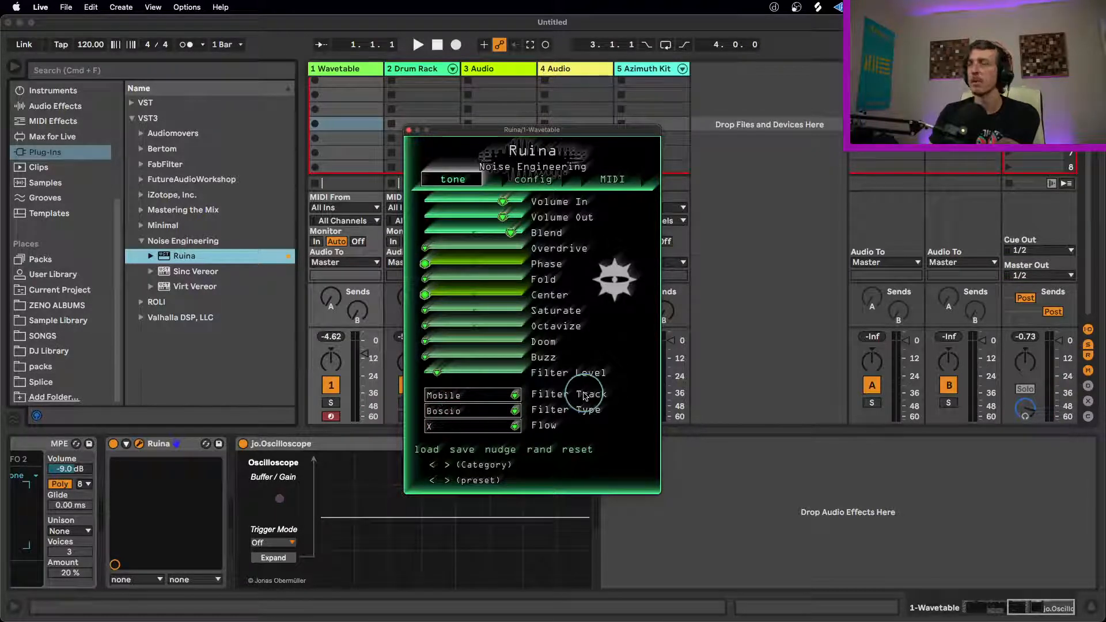
# Step: Change Ruina's Filter Type to Cancilla and lower Filter Level almost to its minimum
pyautogui.click(463, 411)
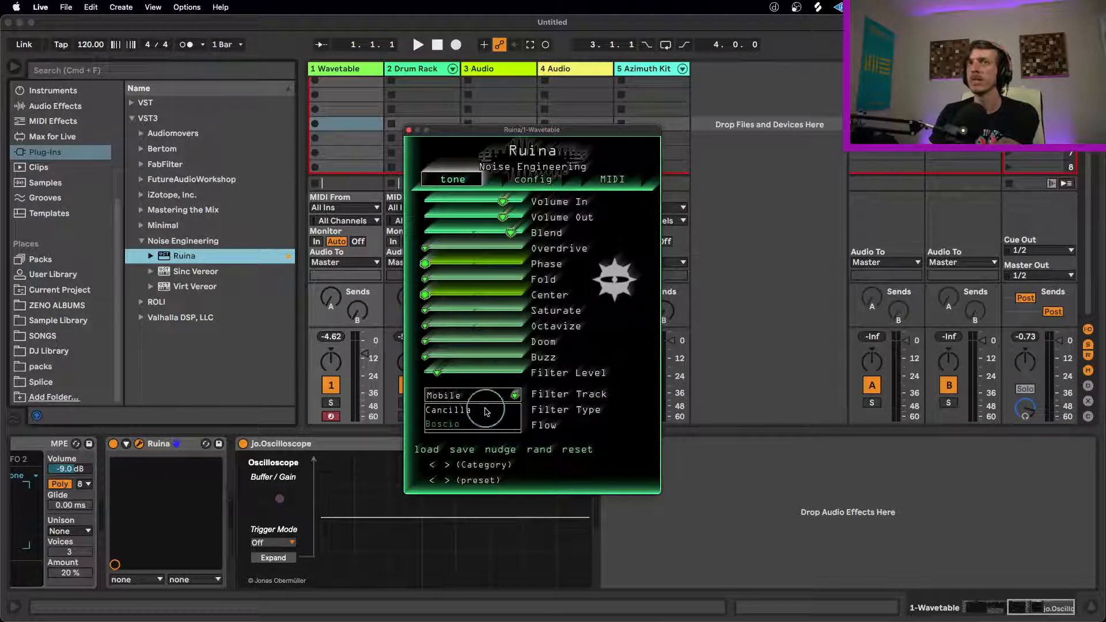
pyautogui.click(462, 412)
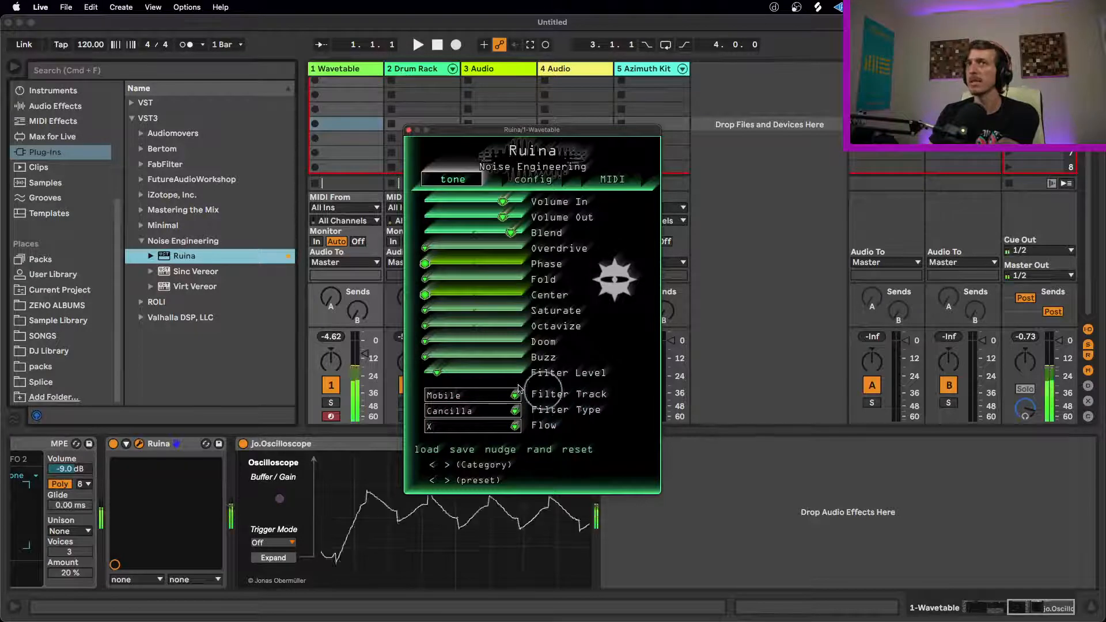
pyautogui.moveTo(438, 372); pyautogui.dragTo(305, 384)
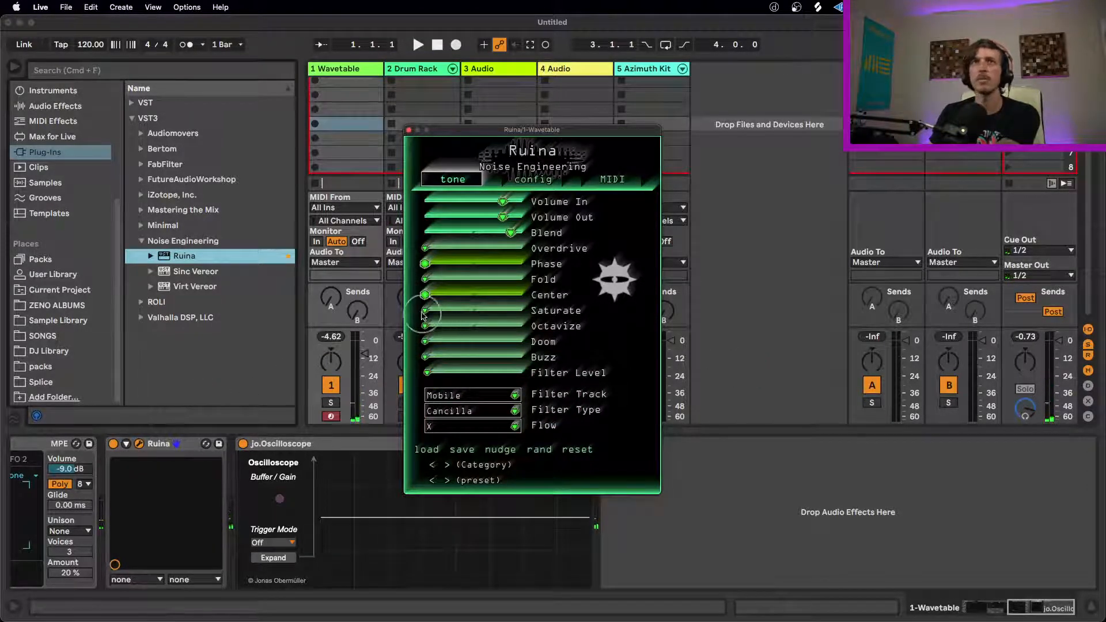
# Step: Raise Ruina's Saturate, Octavize, Doom and Buzz to roughly midway and bring Filter Level to about a third
pyautogui.moveTo(427, 313); pyautogui.dragTo(548, 309)
pyautogui.moveTo(436, 373); pyautogui.dragTo(698, 351)
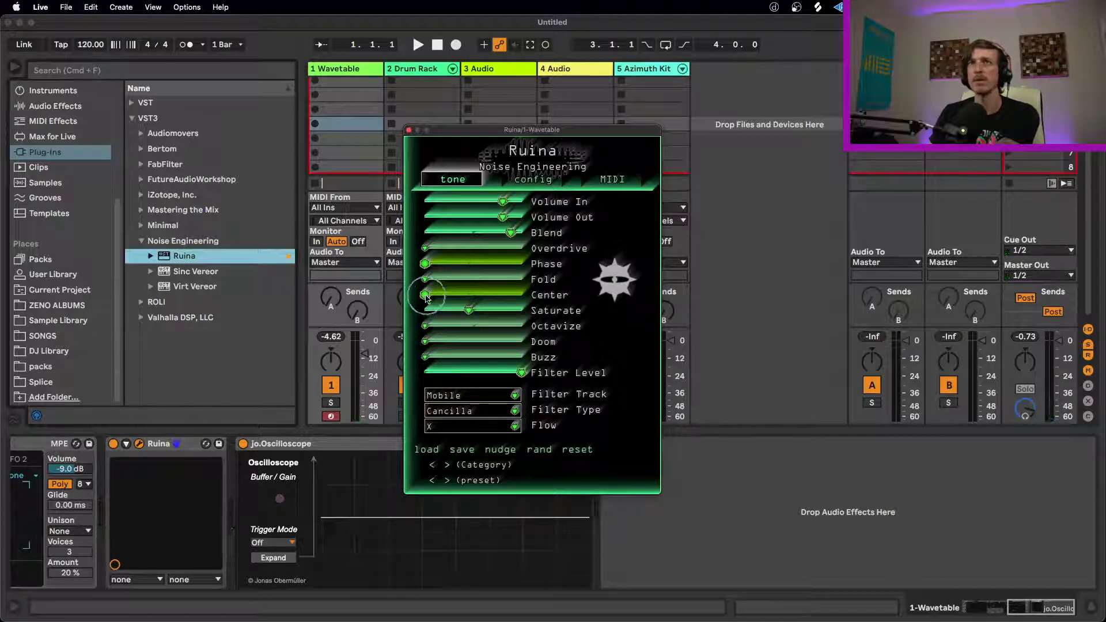
pyautogui.moveTo(471, 357); pyautogui.dragTo(591, 365)
pyautogui.moveTo(451, 344); pyautogui.dragTo(545, 338)
pyautogui.moveTo(524, 374); pyautogui.dragTo(325, 375)
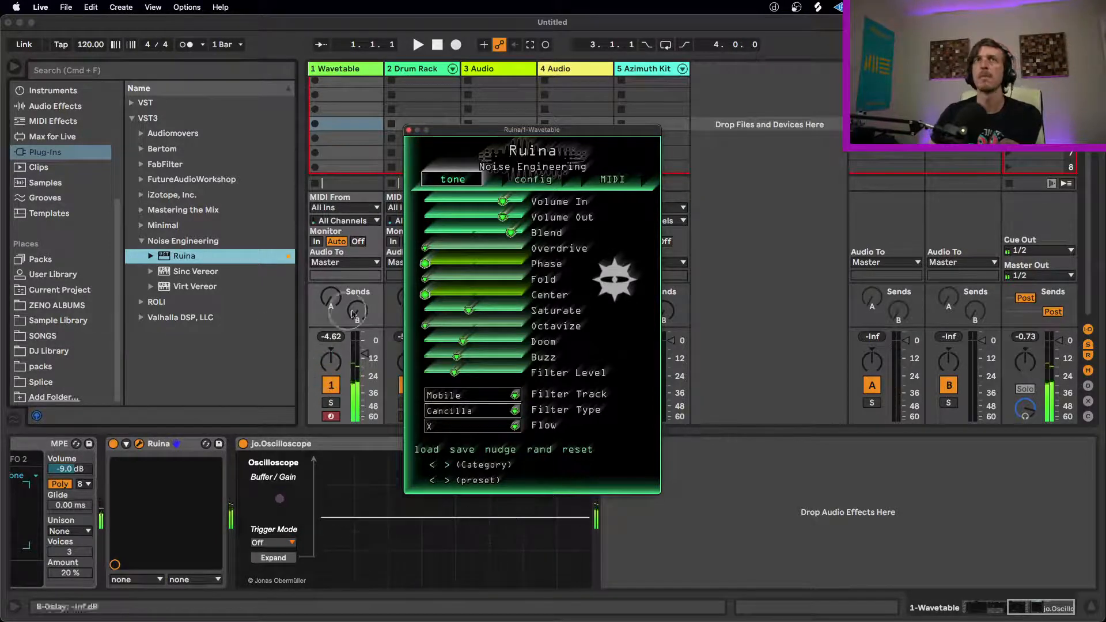
pyautogui.moveTo(433, 326); pyautogui.dragTo(553, 329)
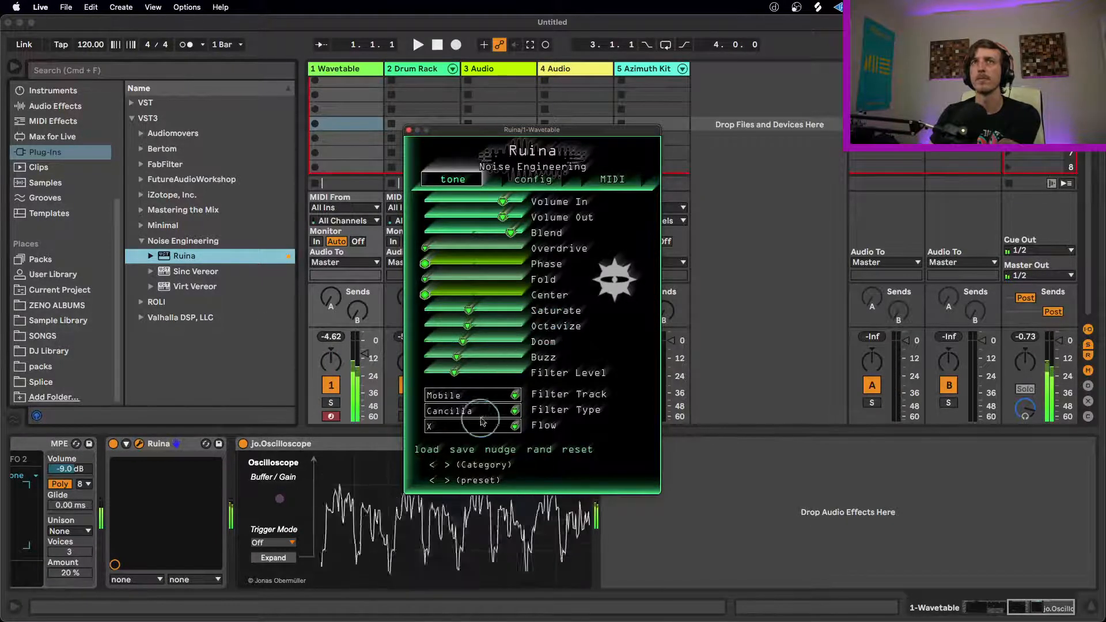
# Step: Set Ruina's Filter Track to Fixed and Filter Type to Boscio, with Filter Level slightly above midway
pyautogui.moveTo(497, 373); pyautogui.dragTo(637, 365)
pyautogui.click(514, 395)
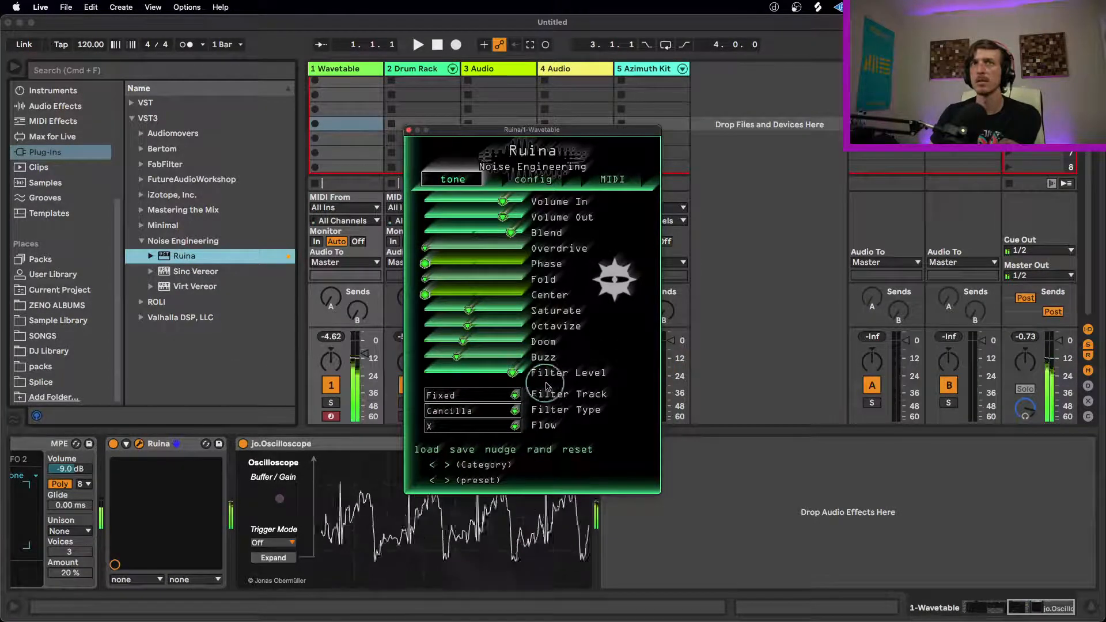
pyautogui.moveTo(473, 375); pyautogui.dragTo(505, 382)
pyautogui.click(509, 413)
pyautogui.click(474, 422)
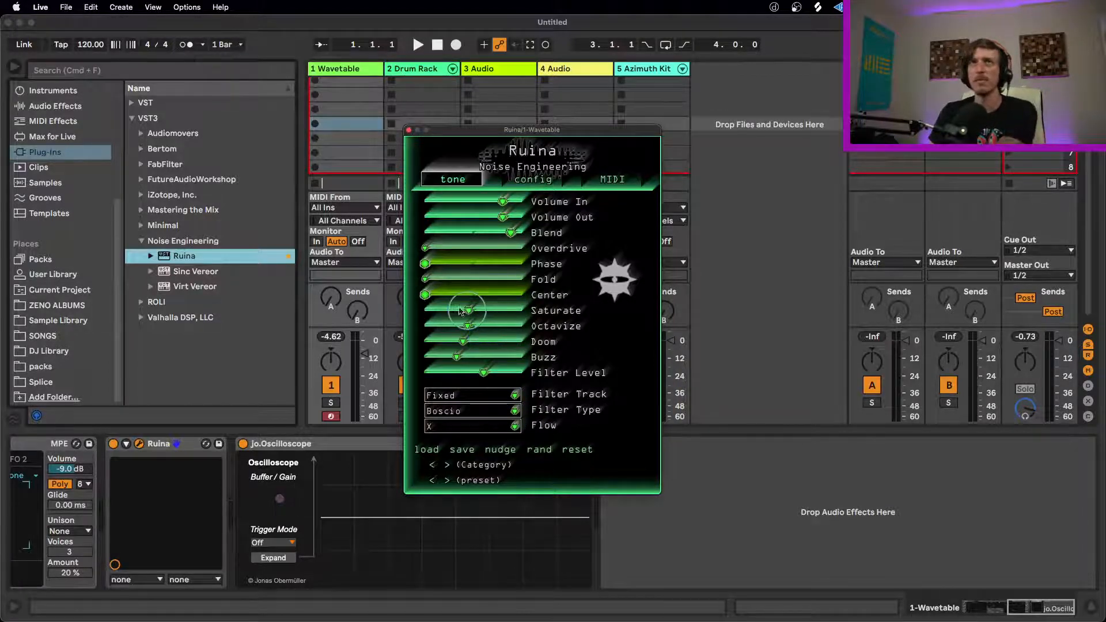
# Step: Bring Ruina's Phase, Fold and Center to about midway and lower Filter Level below the middle
pyautogui.moveTo(426, 295); pyautogui.dragTo(515, 260)
pyautogui.doubleClick(538, 264)
pyautogui.moveTo(431, 281); pyautogui.dragTo(469, 279)
pyautogui.moveTo(484, 373); pyautogui.dragTo(415, 376)
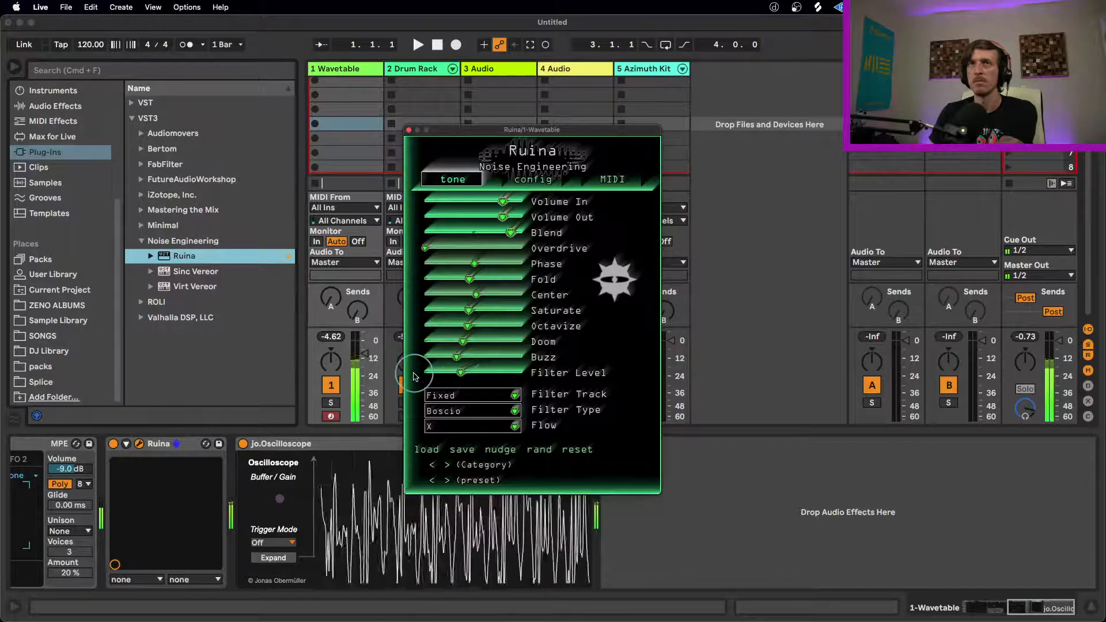
# Step: Randomize Ruina's parameters, check its config and MIDI pages, and return to the tone page
pyautogui.click(538, 450)
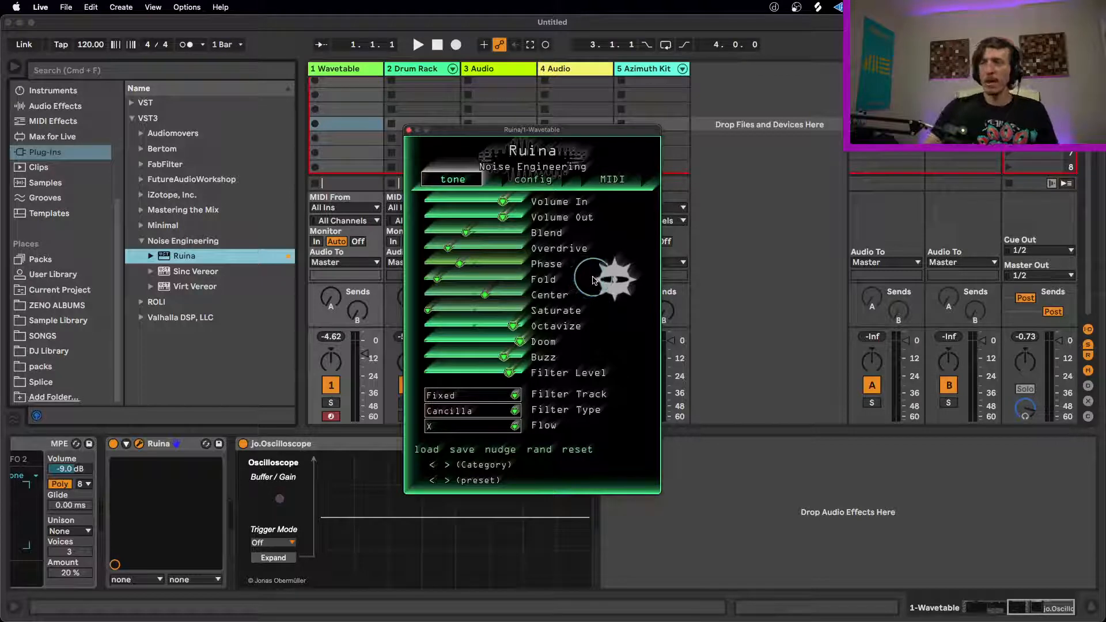
pyautogui.click(531, 179)
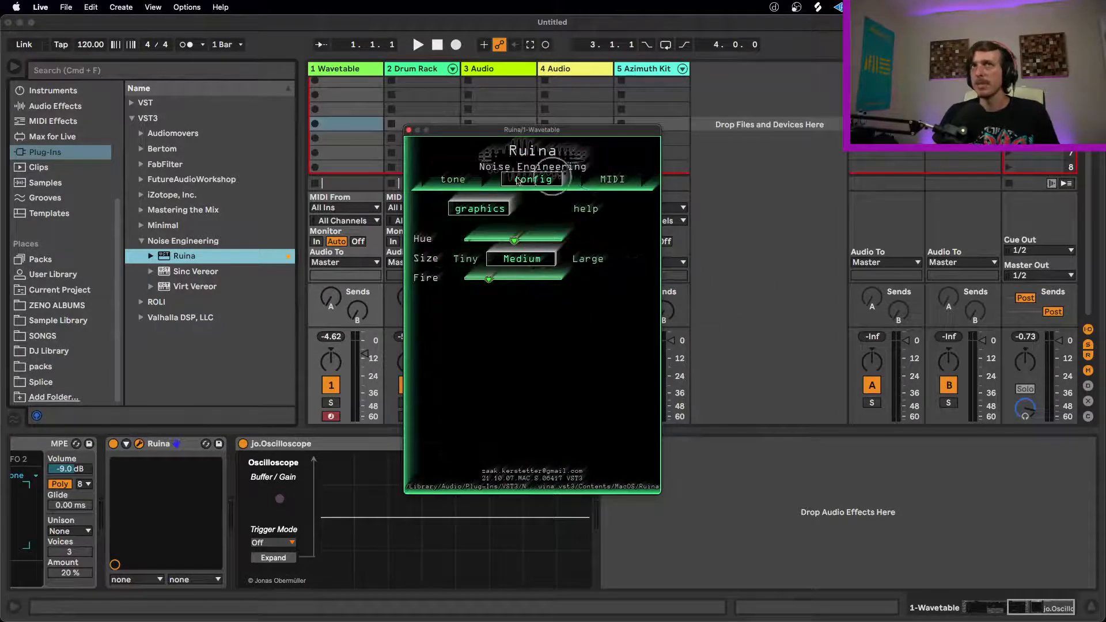
pyautogui.click(612, 179)
pyautogui.click(528, 179)
pyautogui.click(461, 179)
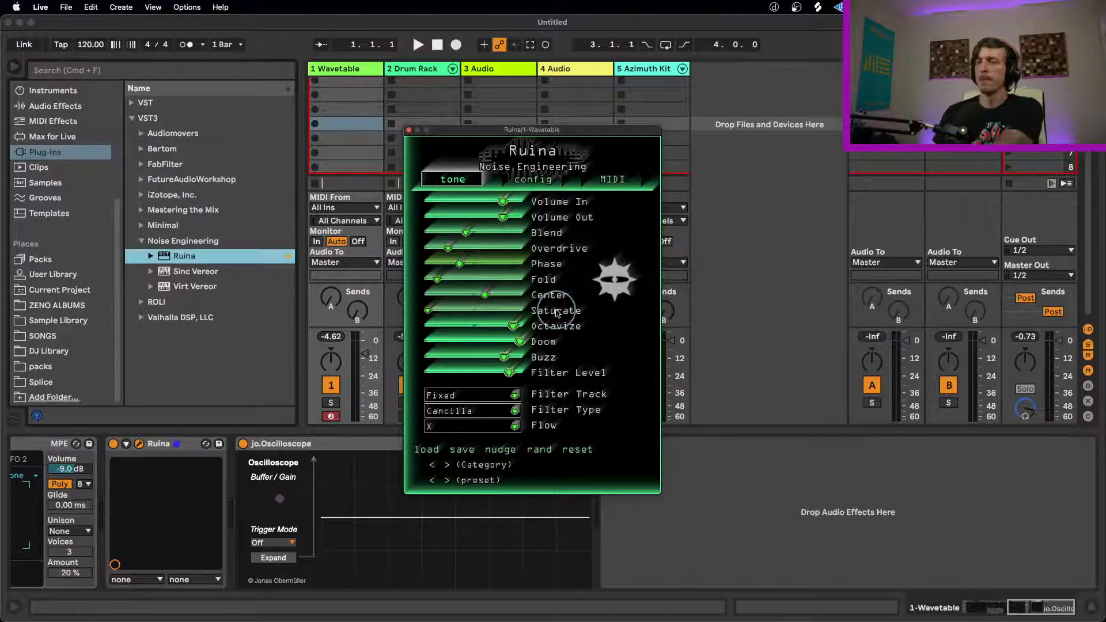
# Step: Lower Ruina's Octavize and raise Saturate partway, and set Wavetable's Unison to Classic with an Amount of 9.4%
pyautogui.moveTo(511, 326)
pyautogui.mouseDown()
pyautogui.moveTo(439, 326)
pyautogui.moveTo(511, 309)
pyautogui.mouseUp()
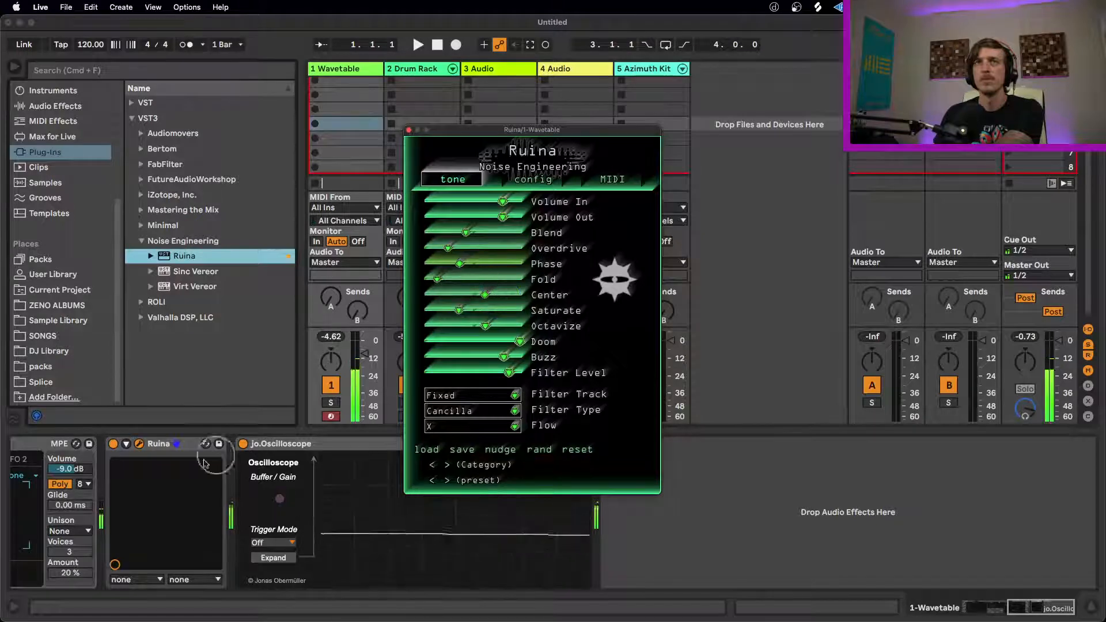
pyautogui.click(69, 530)
pyautogui.click(63, 457)
pyautogui.moveTo(69, 573); pyautogui.dragTo(79, 558)
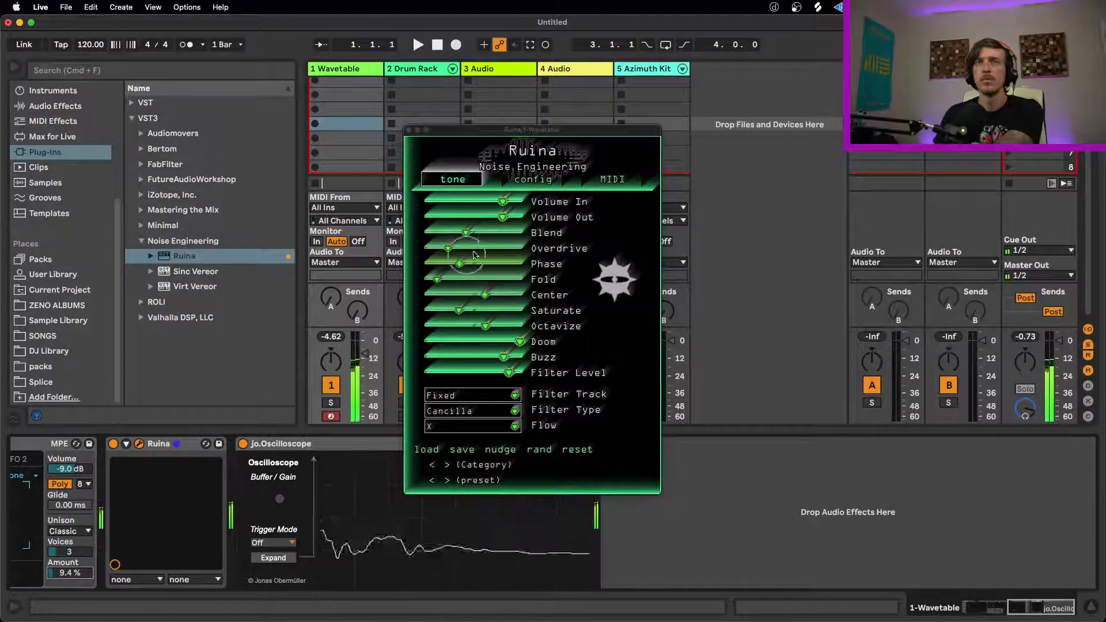
# Step: Raise Ruina's Overdrive, Phase and Fold to around the middle and lower Center to about a third
pyautogui.moveTo(475, 231); pyautogui.dragTo(574, 239)
pyautogui.moveTo(549, 241); pyautogui.dragTo(520, 263)
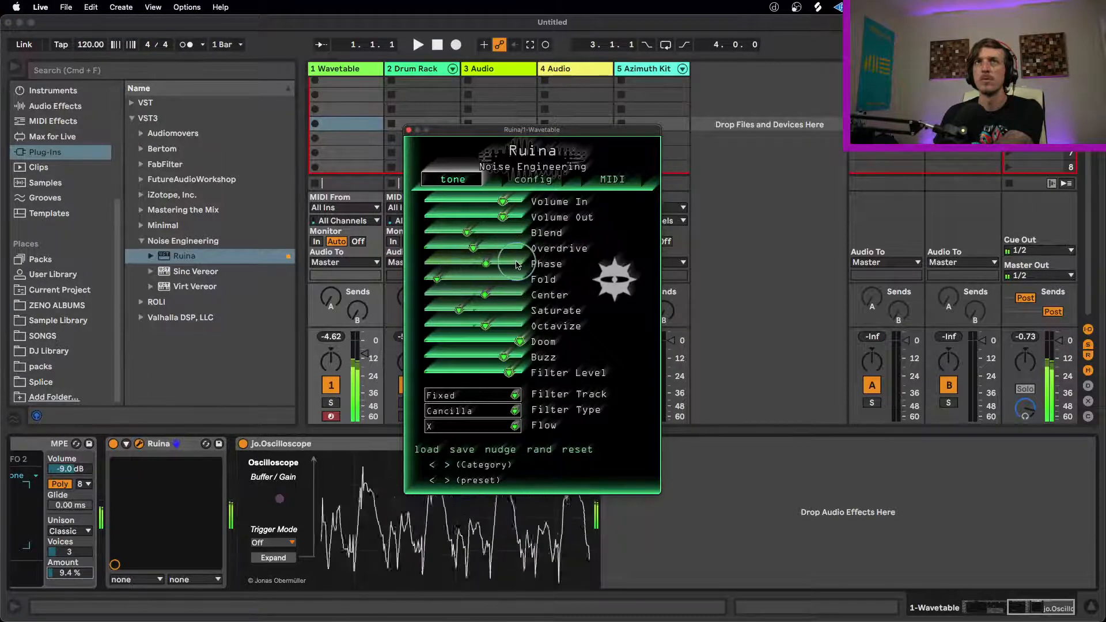
pyautogui.moveTo(447, 279); pyautogui.dragTo(532, 278)
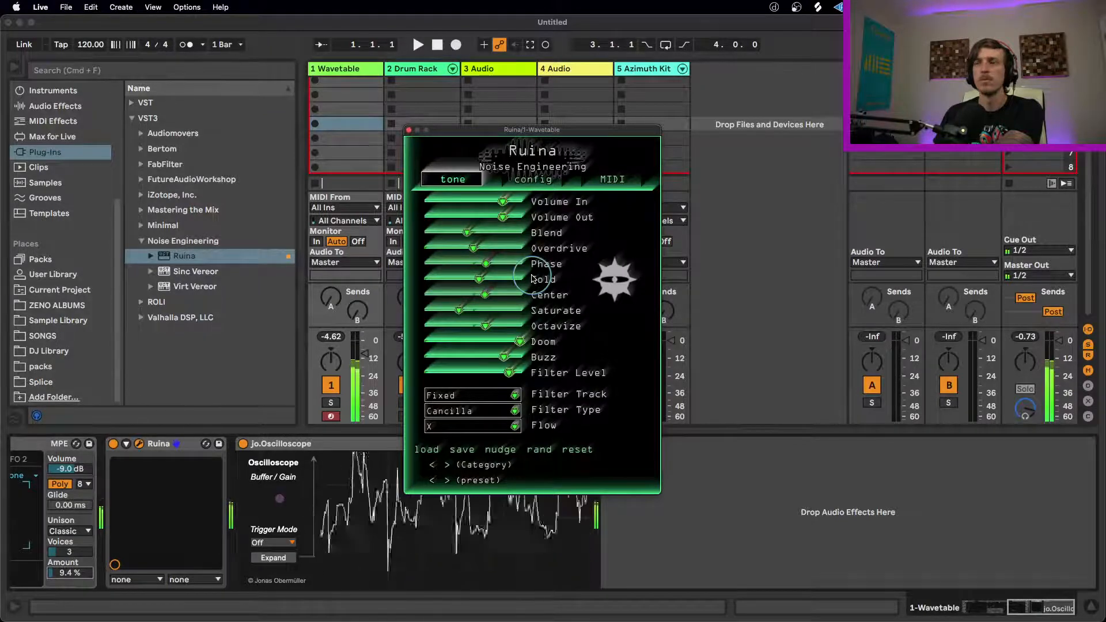
pyautogui.moveTo(470, 295); pyautogui.dragTo(416, 300)
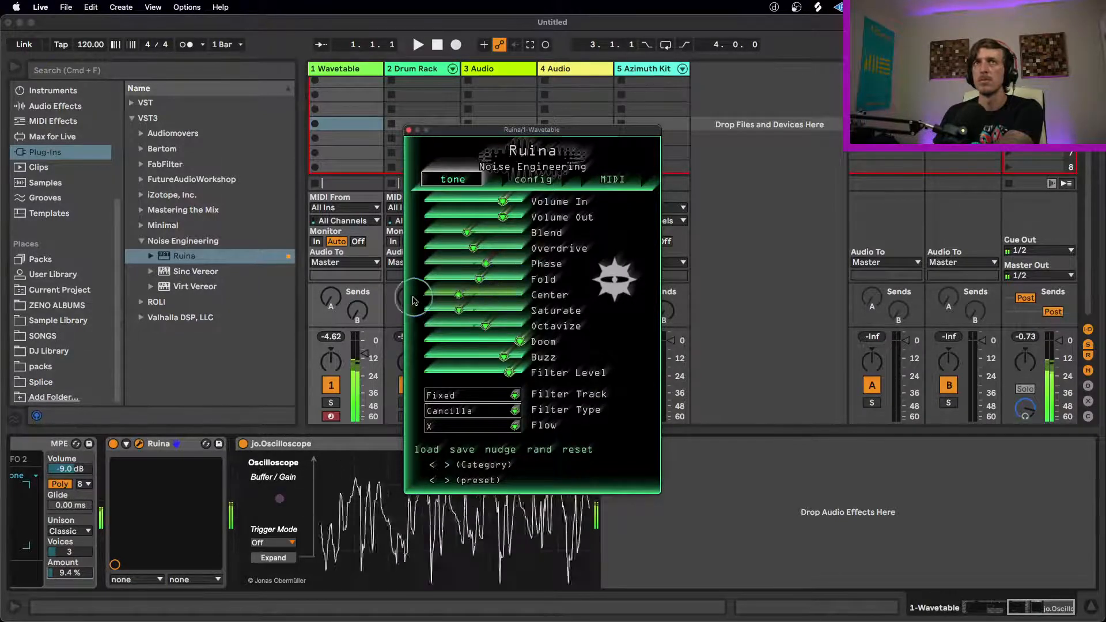
# Step: Lower Ruina's Filter Level, Buzz and Doom to about their minimum and reduce Octavize and Saturate slightly
pyautogui.moveTo(509, 372); pyautogui.dragTo(324, 374)
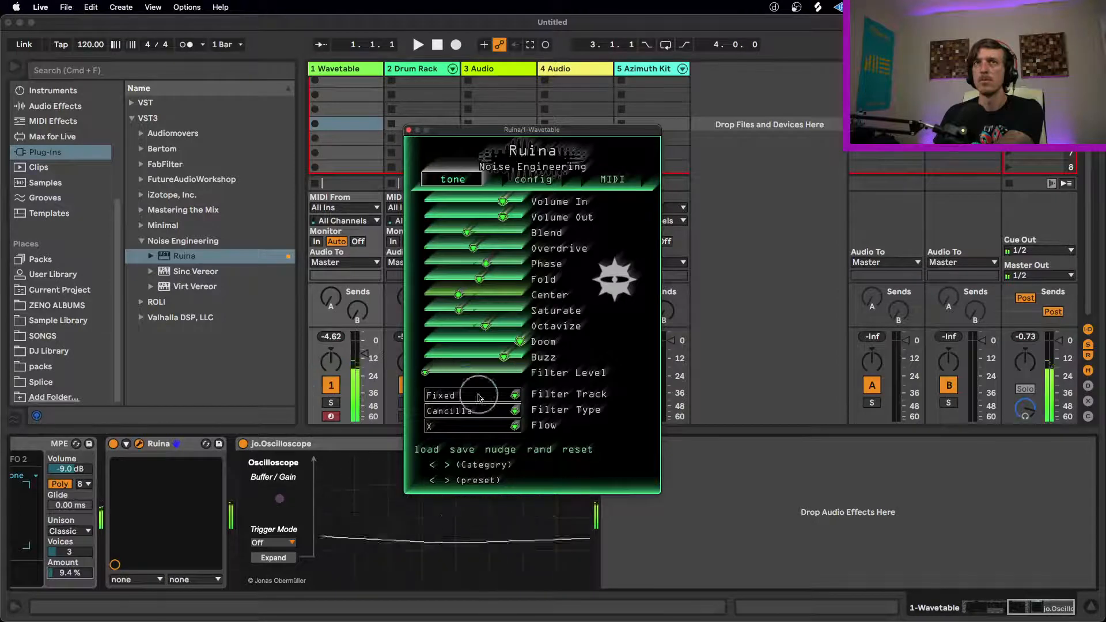
pyautogui.moveTo(503, 358); pyautogui.dragTo(412, 345)
pyautogui.moveTo(460, 311); pyautogui.dragTo(309, 353)
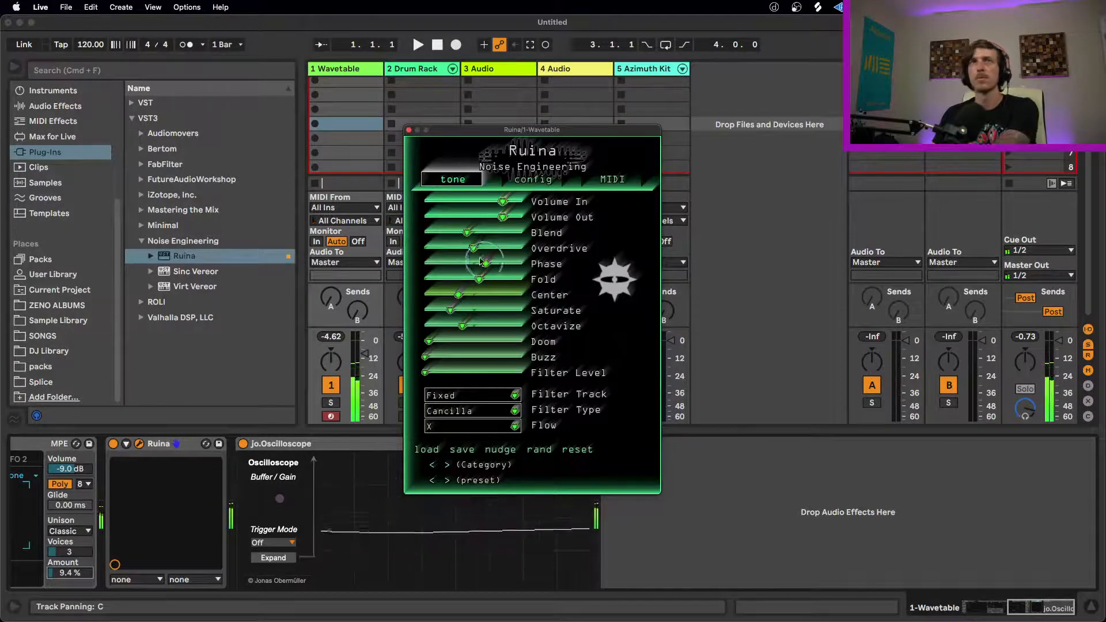
# Step: Raise Ruina's Blend close to maximum, lower Octavize almost to minimum, and set Overdrive and Saturate slightly above midway
pyautogui.moveTo(474, 248); pyautogui.dragTo(585, 248)
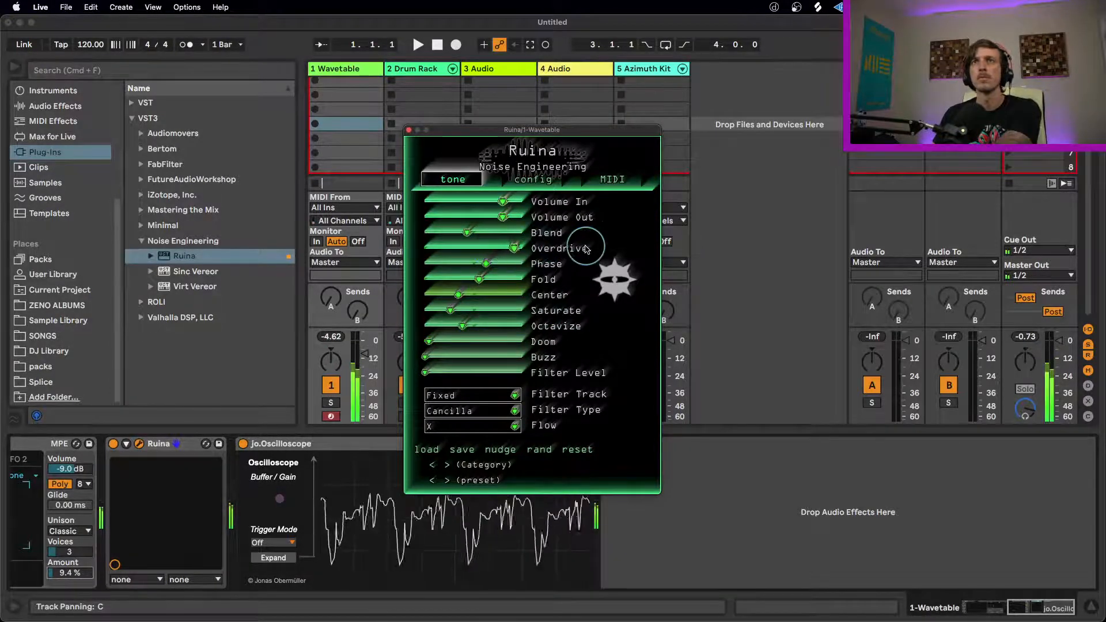
pyautogui.moveTo(467, 233); pyautogui.dragTo(622, 232)
pyautogui.moveTo(510, 248); pyautogui.dragTo(482, 264)
pyautogui.moveTo(464, 326); pyautogui.dragTo(345, 320)
pyautogui.moveTo(451, 310); pyautogui.dragTo(525, 307)
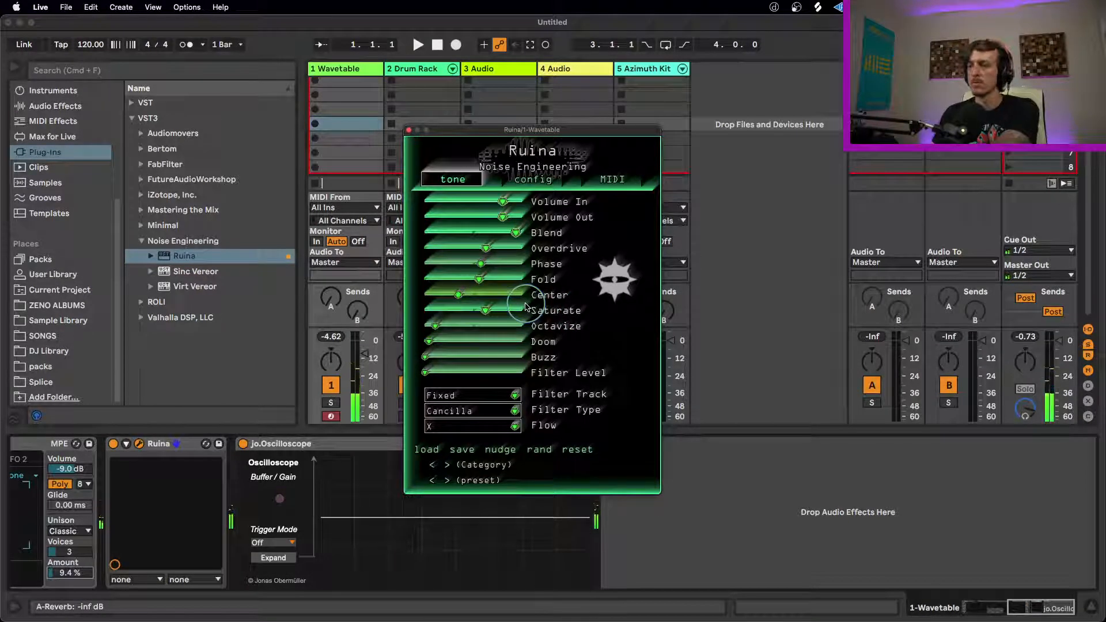
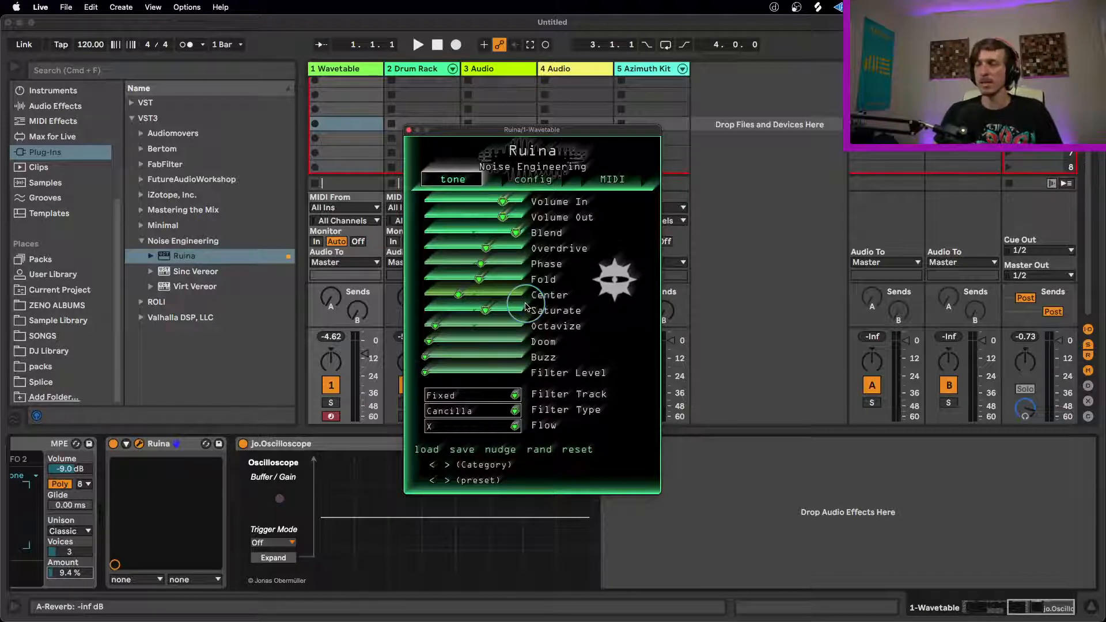
# Step: Close the Ruina window, add a MIDI track after the Drum Rack track, and load Wavetable onto it
pyautogui.click(409, 130)
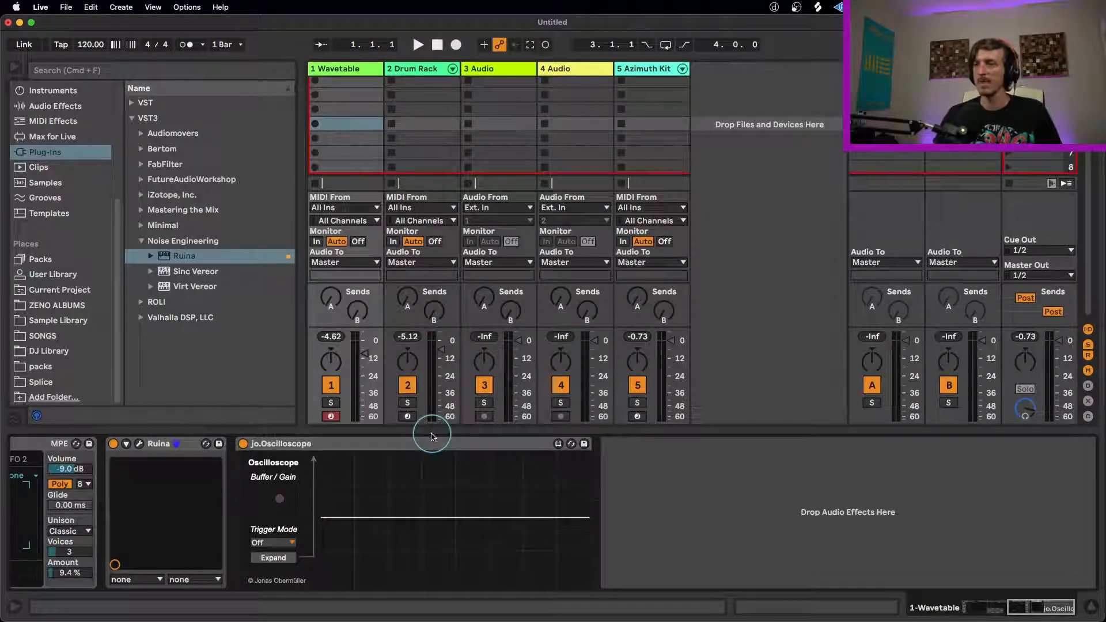
pyautogui.click(399, 73)
pyautogui.press('super+shift+t')
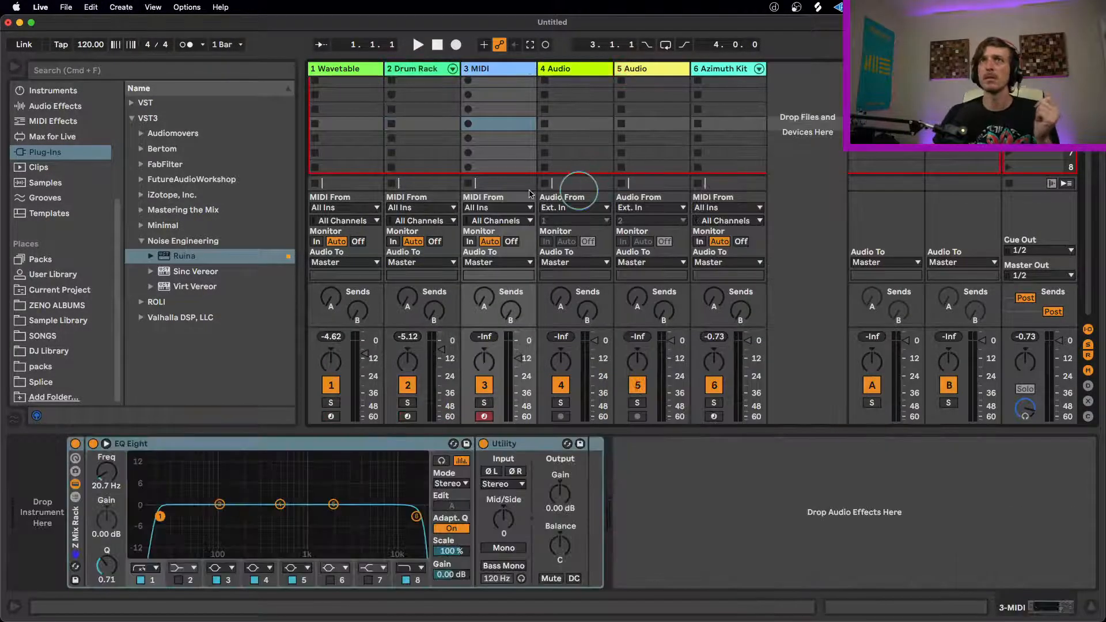
pyautogui.scroll(5, 64, 242)
pyautogui.click(57, 220)
pyautogui.moveTo(156, 286); pyautogui.dragTo(34, 527)
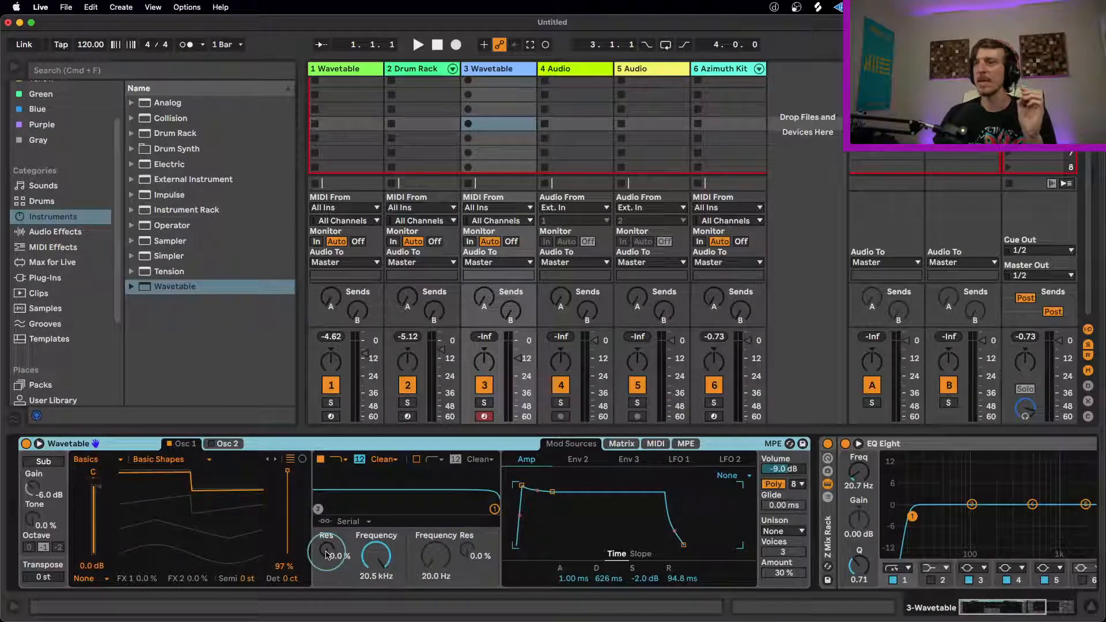
# Step: Raise Wavetable's Filter 1 resonance to about 58% and lower its frequency to about 277 Hz
pyautogui.moveTo(326, 554); pyautogui.dragTo(327, 523)
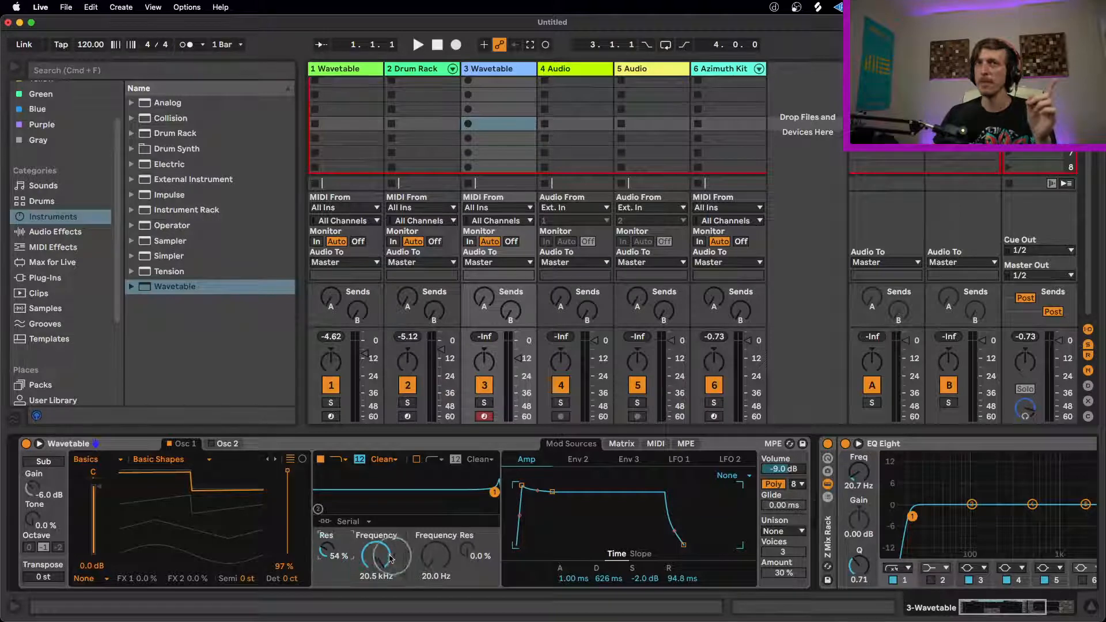
pyautogui.moveTo(375, 554); pyautogui.dragTo(375, 593)
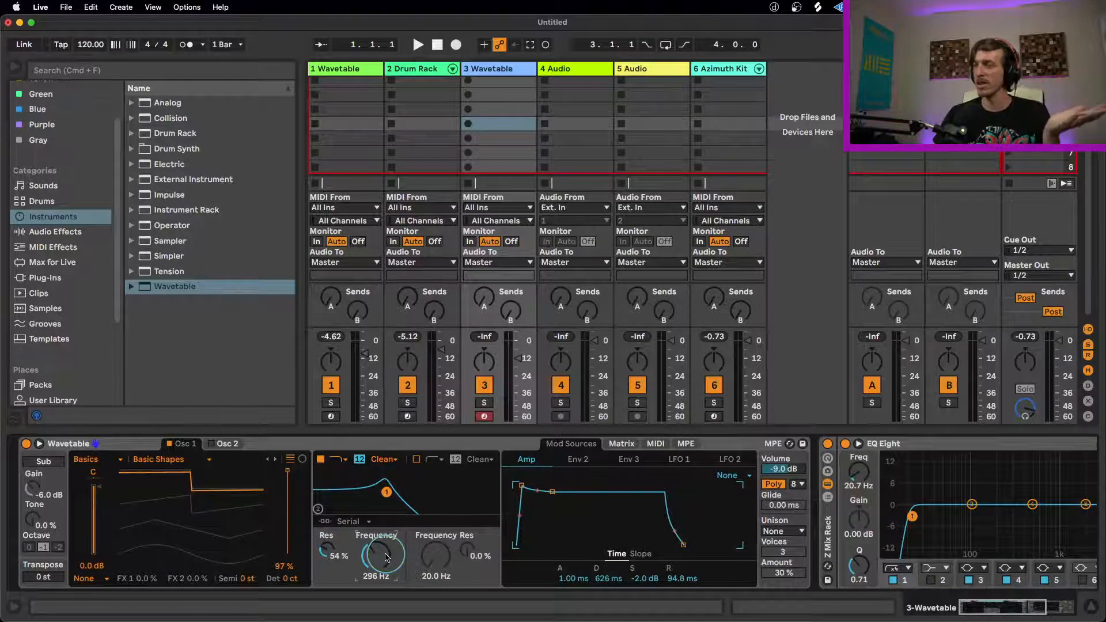
pyautogui.moveTo(382, 560)
pyautogui.mouseDown()
pyautogui.moveTo(382, 551)
pyautogui.moveTo(382, 560)
pyautogui.mouseUp()
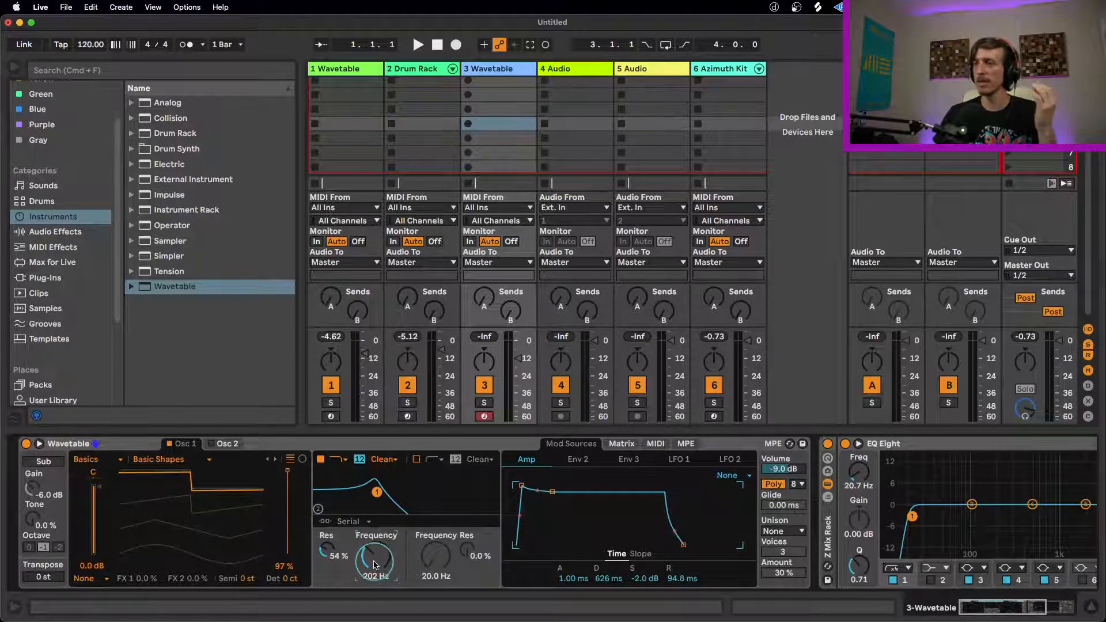
pyautogui.moveTo(357, 501); pyautogui.dragTo(385, 491)
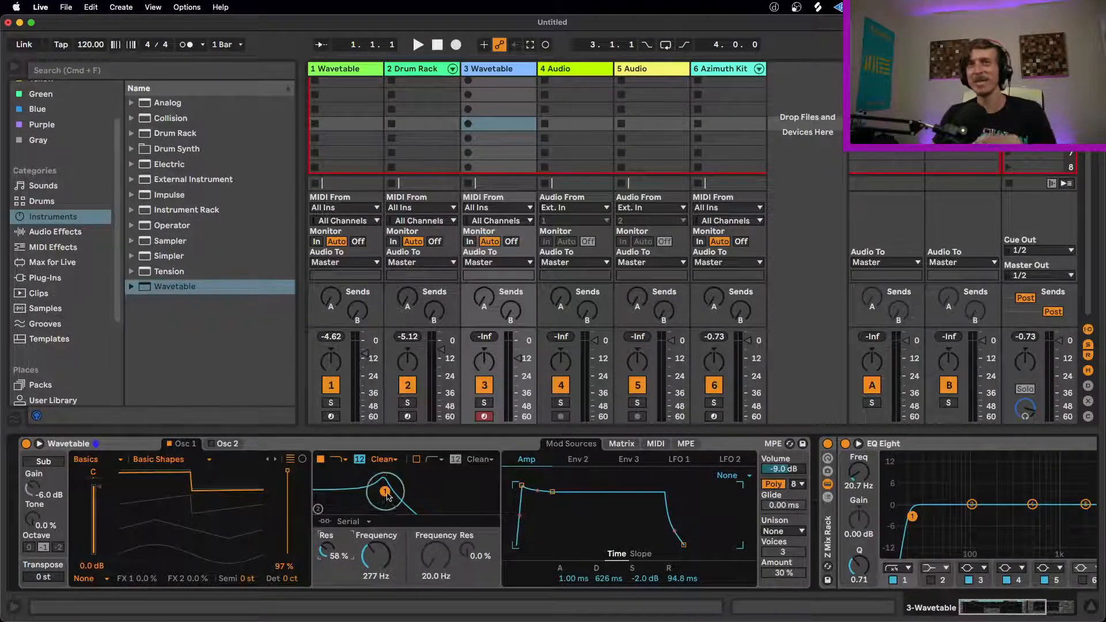
# Step: Set Oscillator 1's wavetable position to 100% and adjust Filter 1 to 52% resonance and 390 Hz
pyautogui.moveTo(384, 493); pyautogui.dragTo(381, 495)
pyautogui.moveTo(291, 493); pyautogui.dragTo(288, 468)
pyautogui.moveTo(375, 550); pyautogui.dragTo(377, 553)
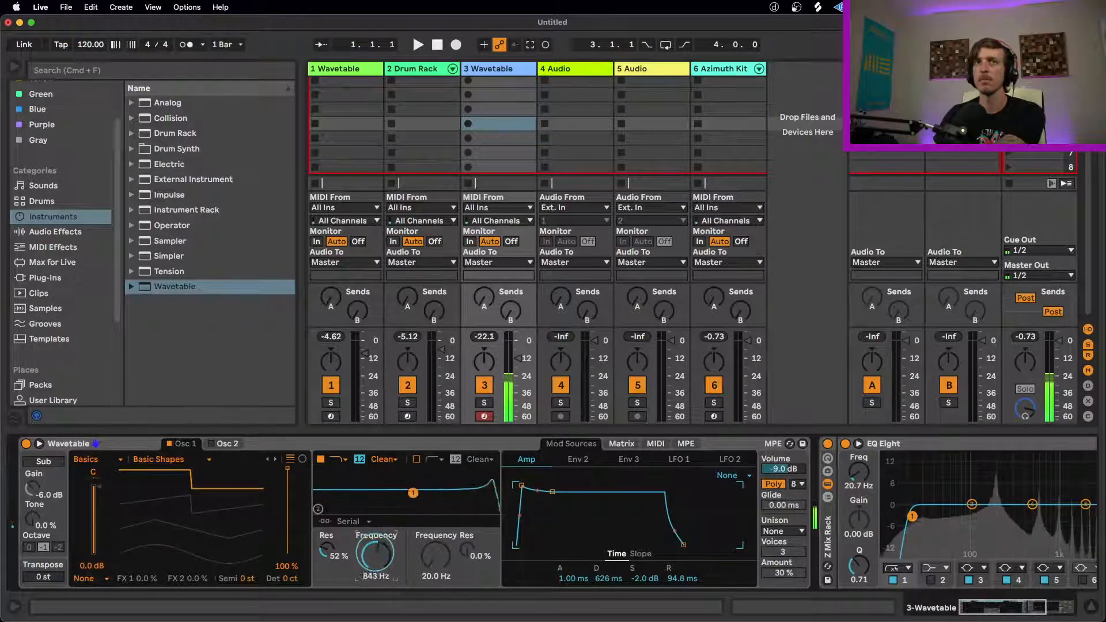
pyautogui.moveTo(377, 555); pyautogui.dragTo(377, 541)
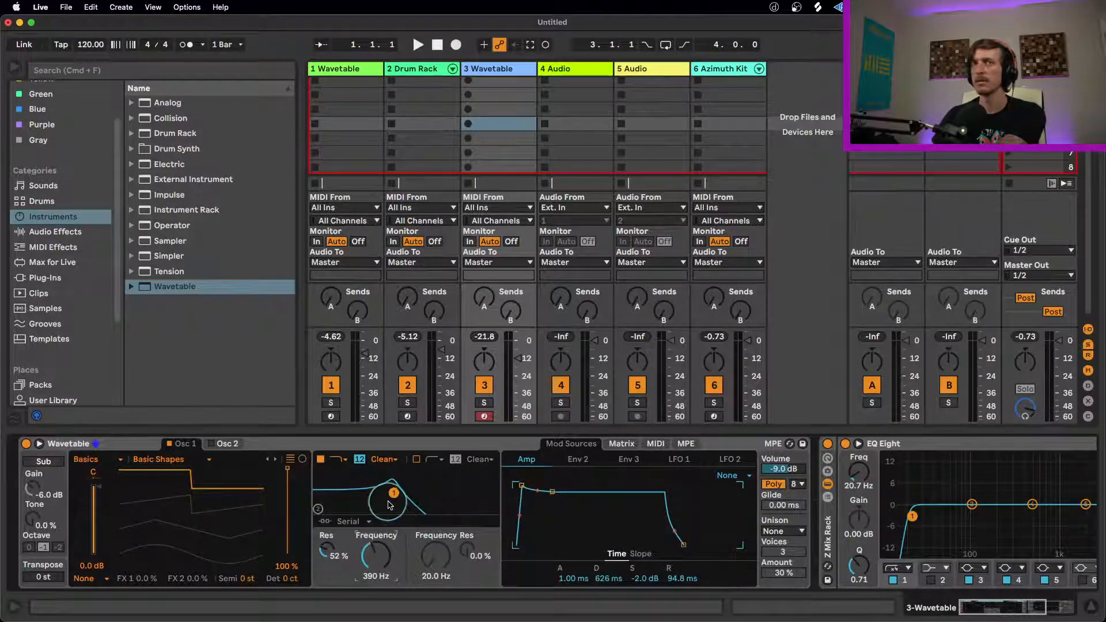
# Step: Modulate Filter 1 frequency with Env 2 at 80, shaping Env 2 with 0.36 ms attack, 375 ms decay and 0% sustain
pyautogui.click(627, 446)
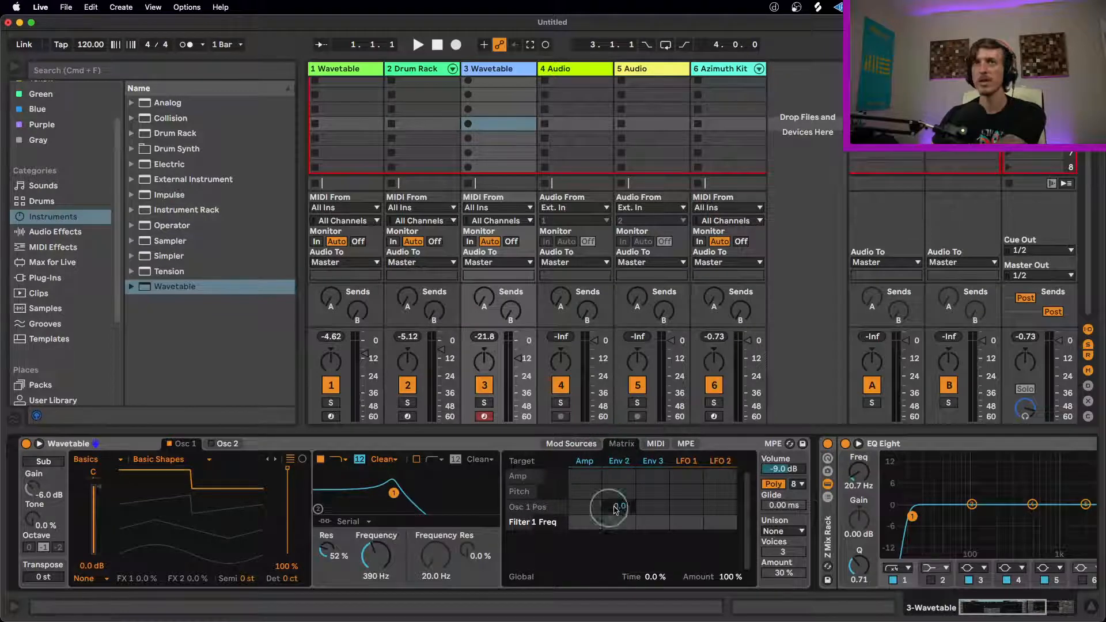
pyautogui.moveTo(619, 521); pyautogui.dragTo(619, 513)
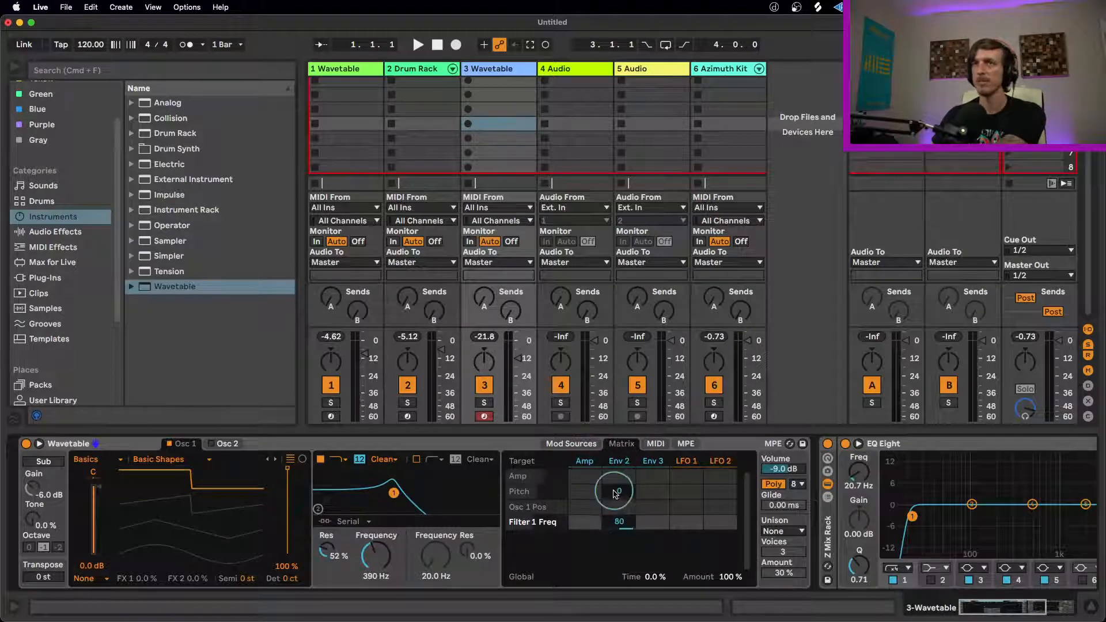
pyautogui.click(565, 447)
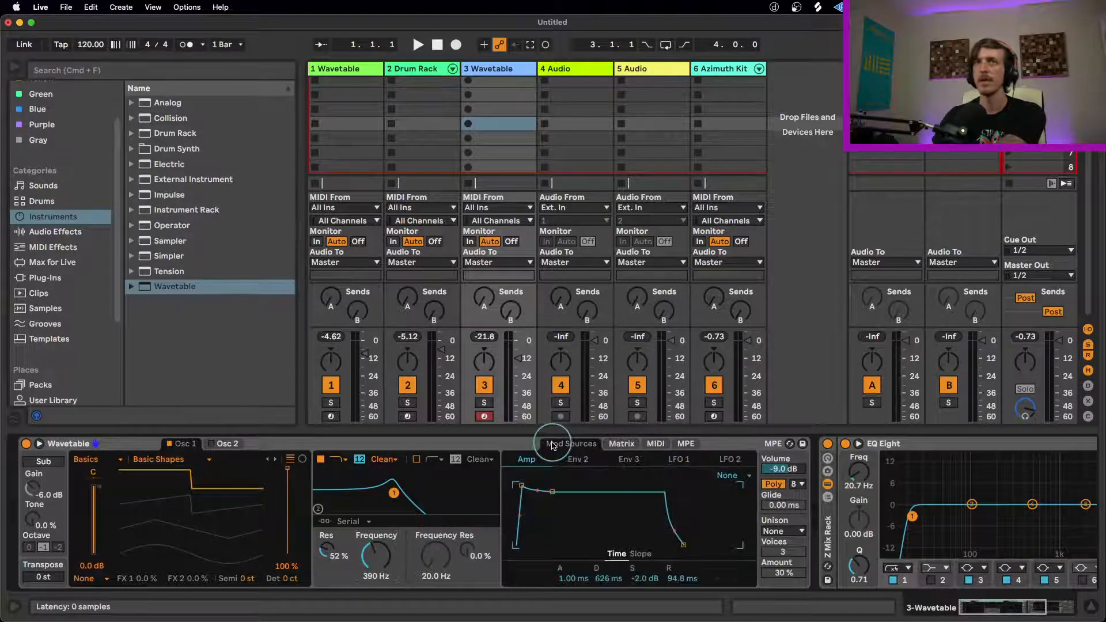
pyautogui.moveTo(552, 513); pyautogui.dragTo(547, 545)
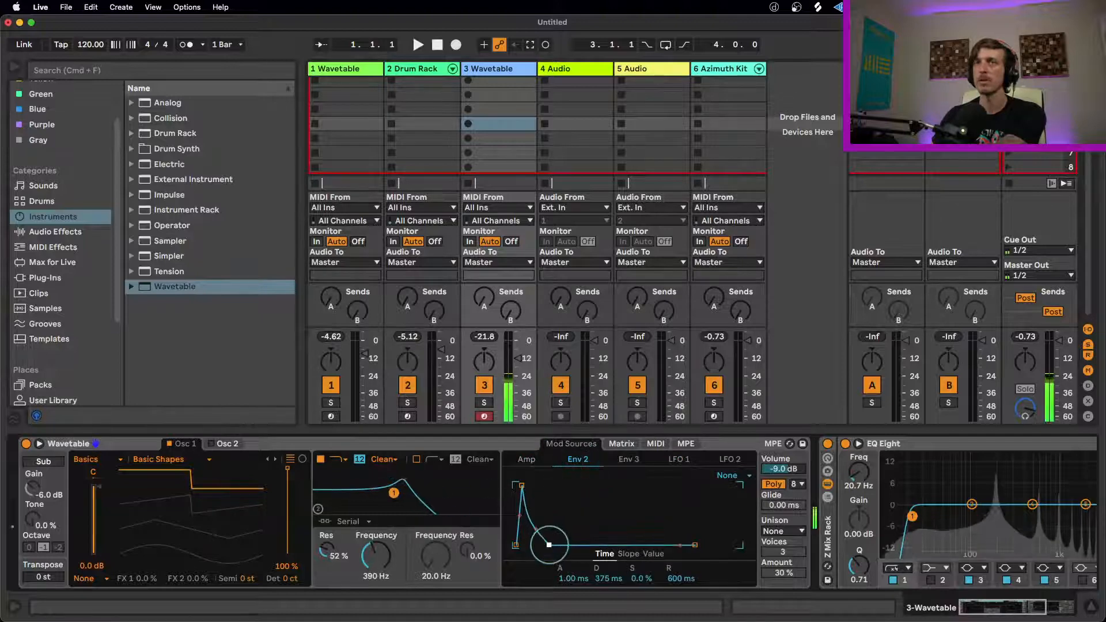
pyautogui.moveTo(522, 485); pyautogui.dragTo(520, 485)
# Step: Raise Filter 1's resonance to 91% and lower its frequency to 93.3 Hz, keeping the wavetable position at 100%
pyautogui.moveTo(324, 551); pyautogui.dragTo(326, 527)
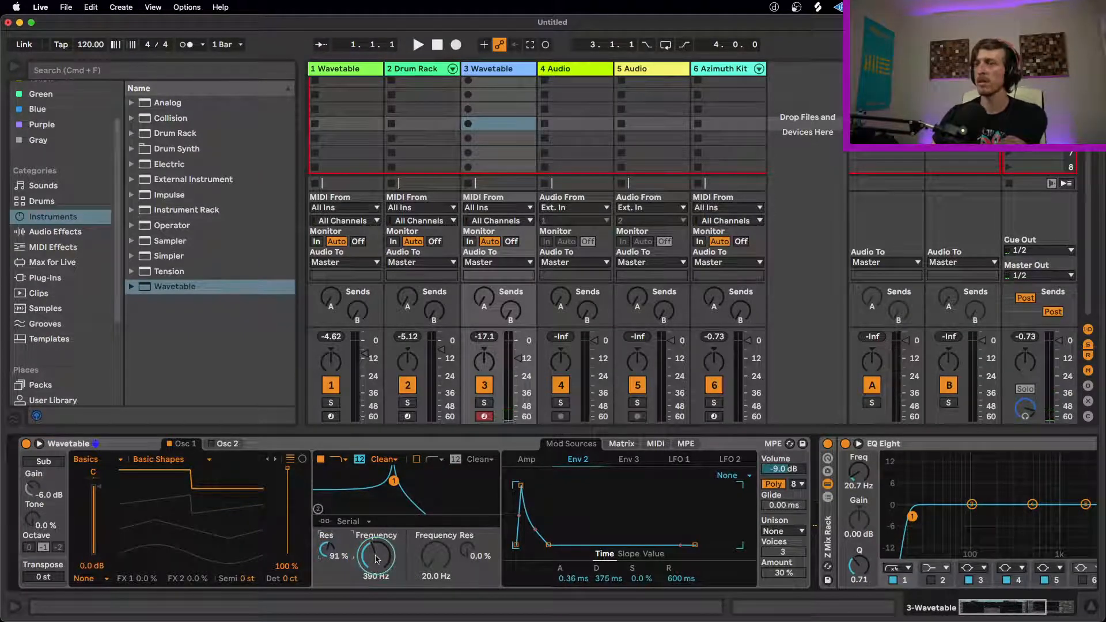
pyautogui.moveTo(376, 554); pyautogui.dragTo(375, 583)
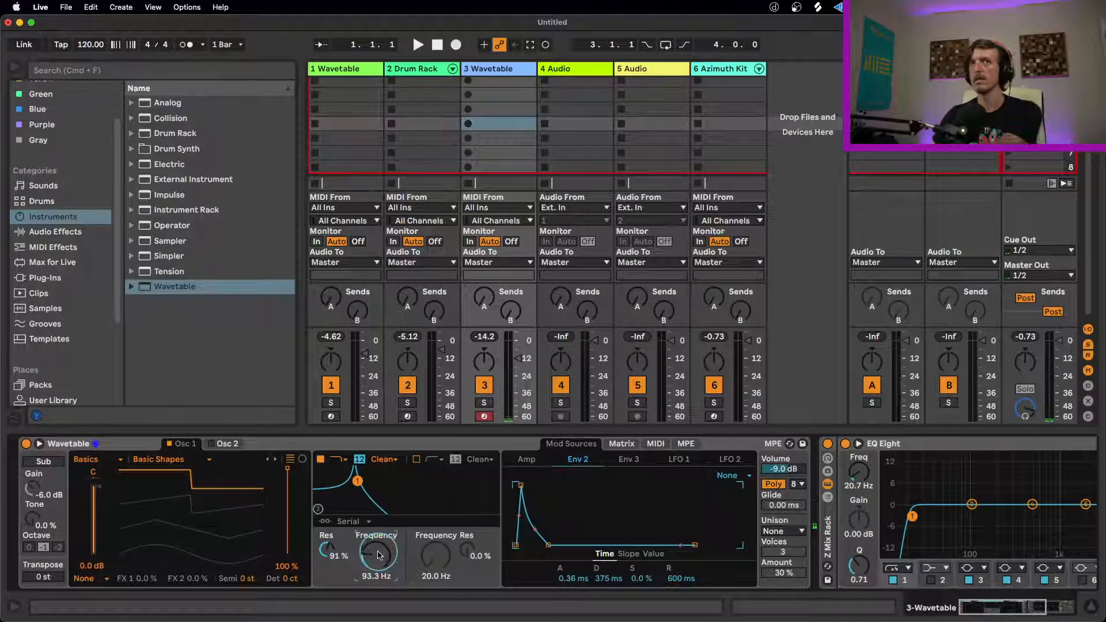
pyautogui.moveTo(286, 469)
pyautogui.mouseDown()
pyautogui.moveTo(286, 499)
pyautogui.moveTo(287, 469)
pyautogui.mouseUp()
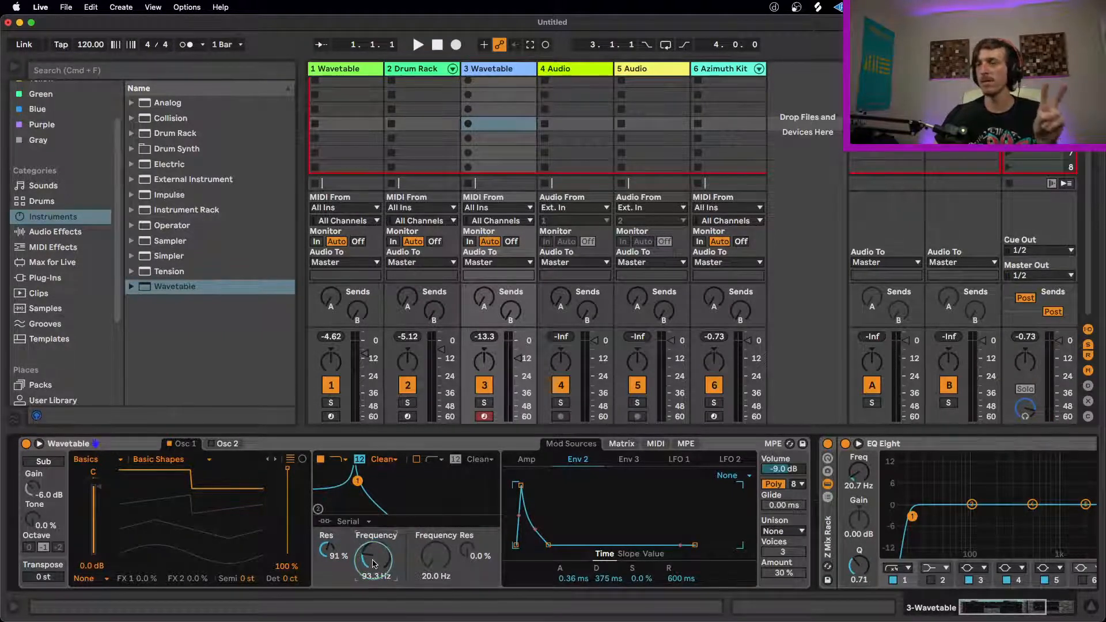
# Step: Shorten Env 2's decay to 333 ms and reduce its modulation of Filter 1 frequency to 50
pyautogui.click(621, 443)
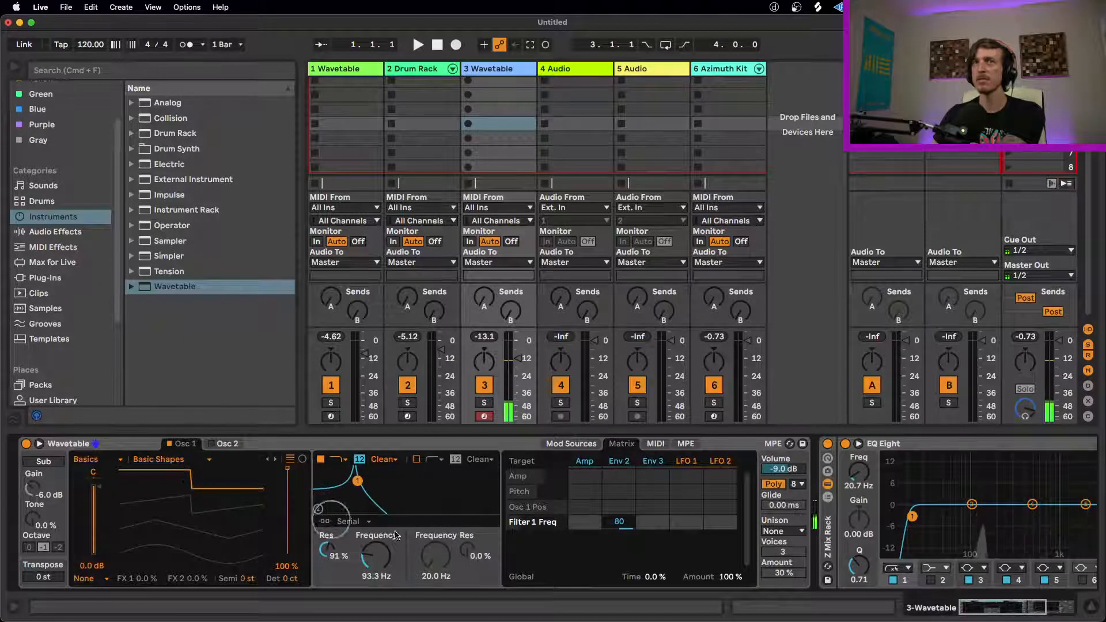
pyautogui.click(563, 443)
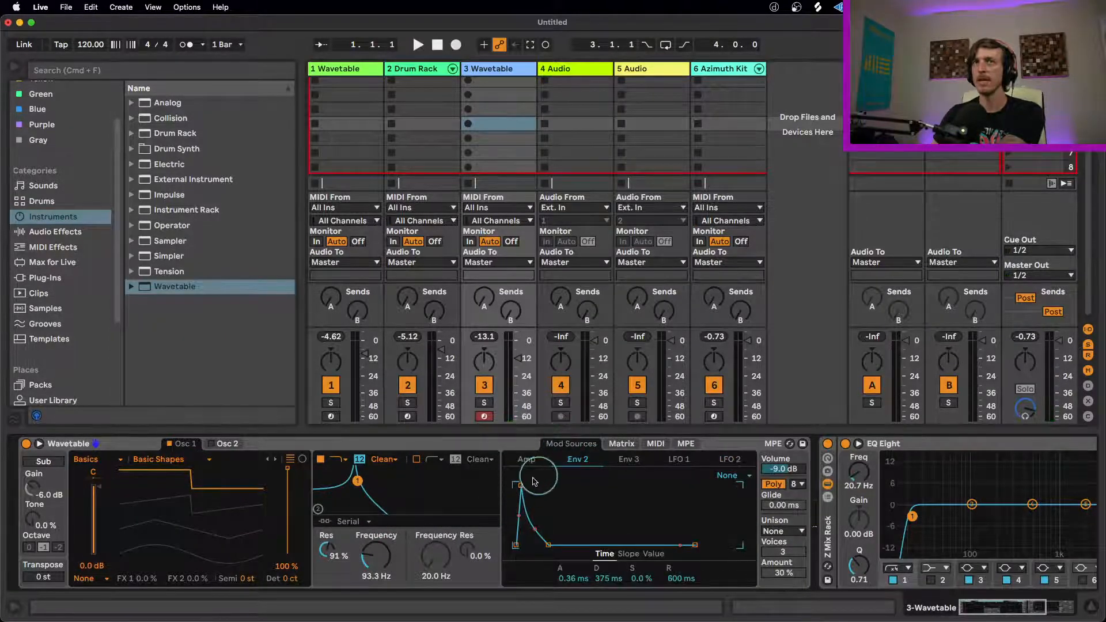
pyautogui.moveTo(546, 542); pyautogui.dragTo(545, 545)
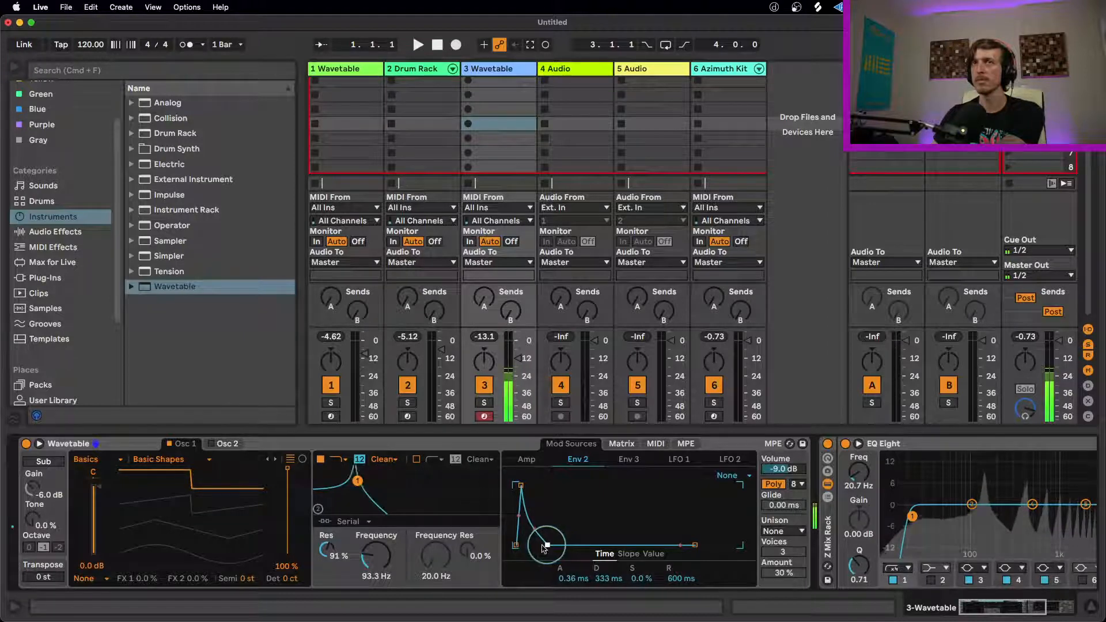
pyautogui.click(621, 444)
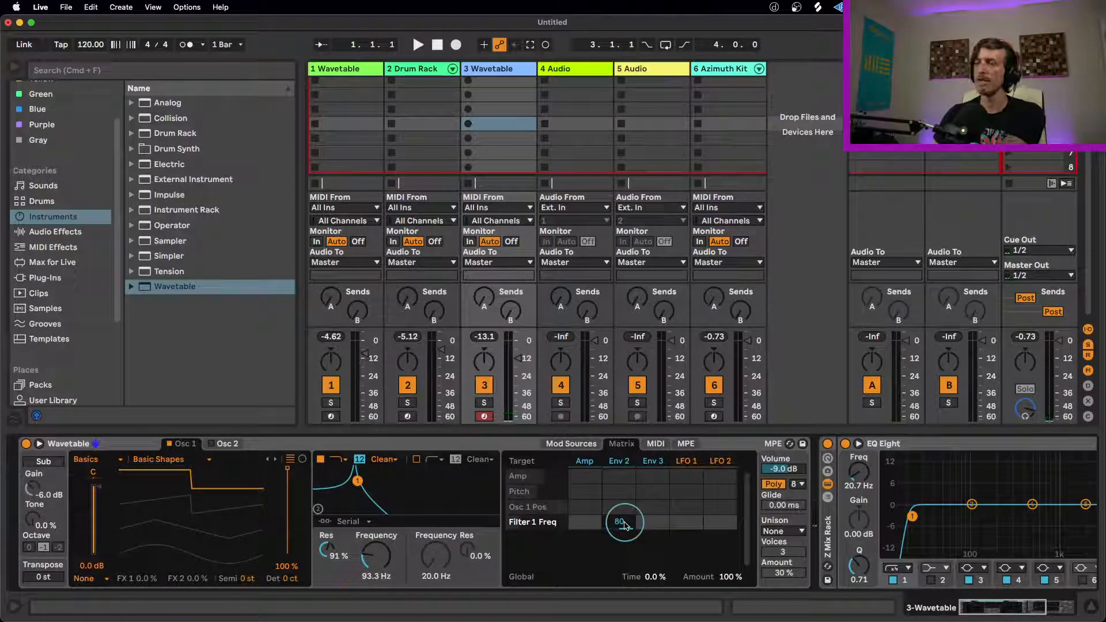
pyautogui.moveTo(625, 523); pyautogui.dragTo(625, 540)
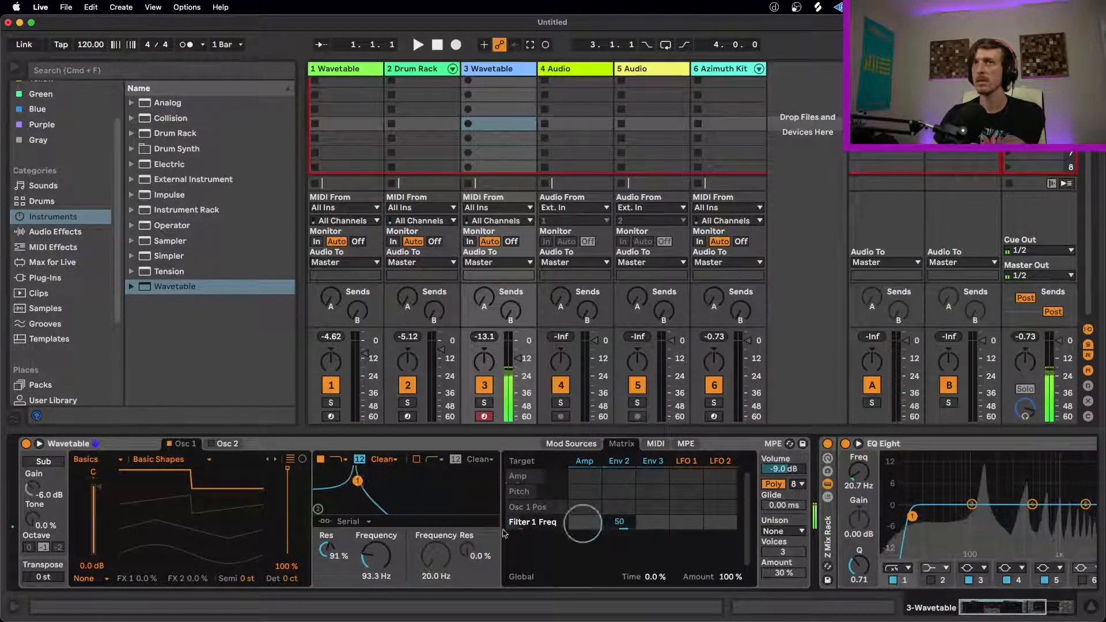
# Step: Sweep Filter 1's frequency, leaving it at 296 Hz, and insert an Arpeggiator ahead of Wavetable
pyautogui.click(373, 560)
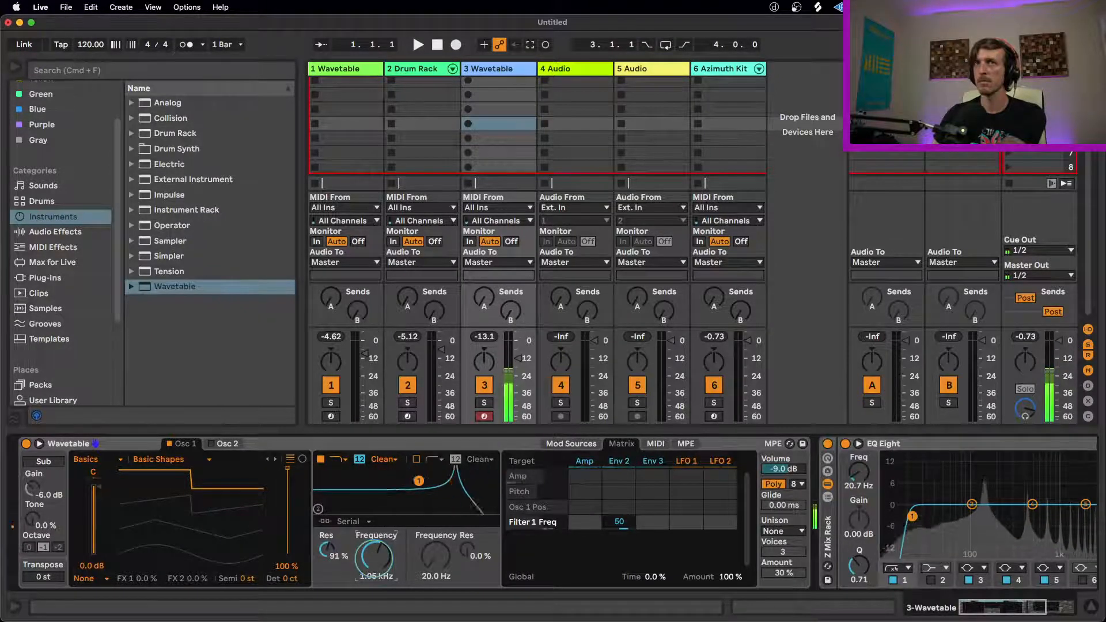
pyautogui.moveTo(373, 562); pyautogui.dragTo(374, 583)
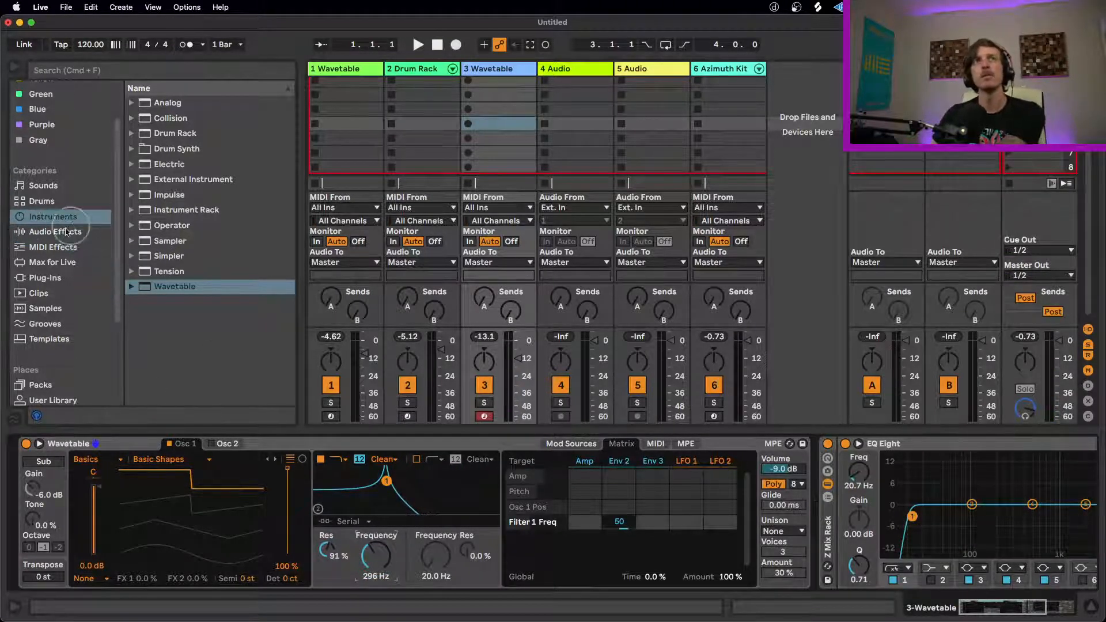
pyautogui.click(53, 246)
pyautogui.moveTo(69, 399); pyautogui.dragTo(57, 507)
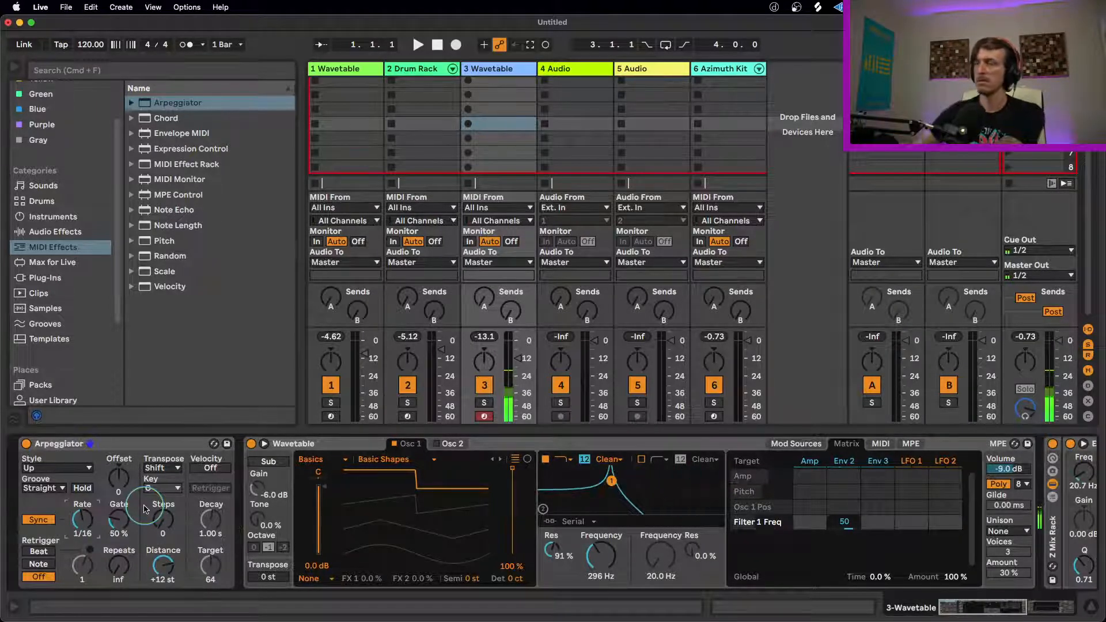
# Step: Sweep Filter 1's frequency over the arpeggio, ending at 349 Hz, and set Env 2's Filter 1 frequency amount to 48
pyautogui.moveTo(601, 557); pyautogui.dragTo(600, 579)
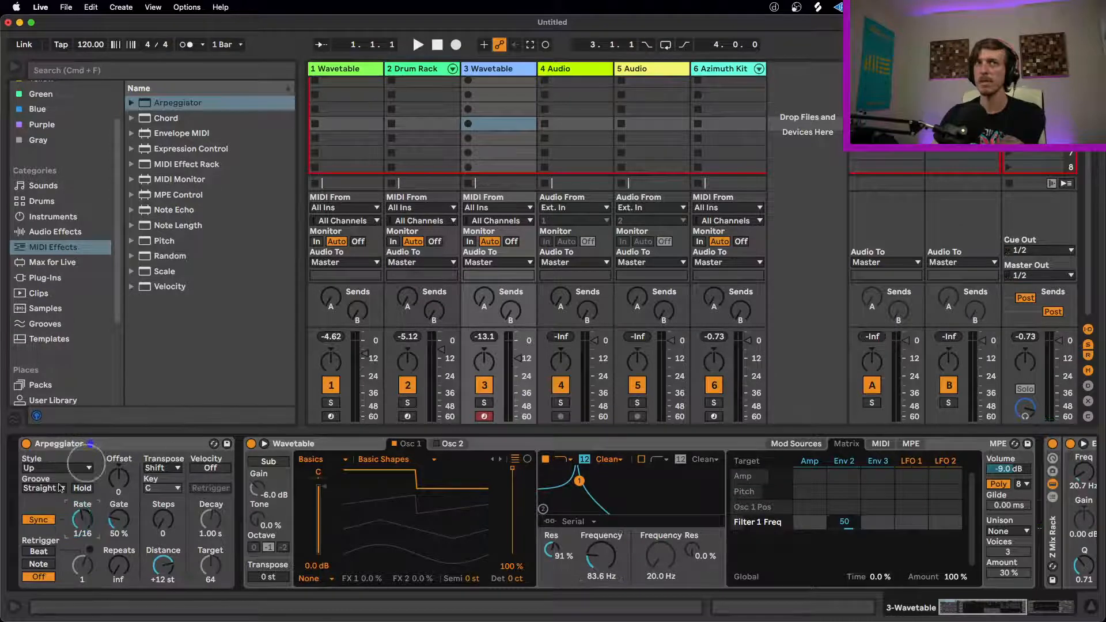
pyautogui.click(86, 528)
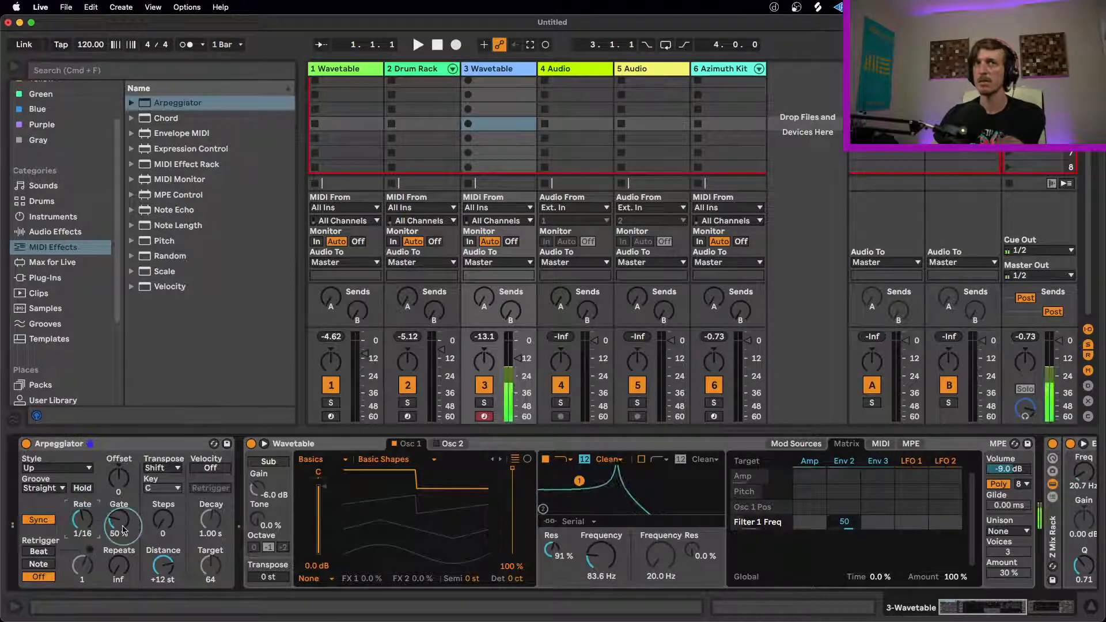
pyautogui.moveTo(600, 566)
pyautogui.mouseDown()
pyautogui.moveTo(600, 525)
pyautogui.moveTo(599, 572)
pyautogui.mouseUp()
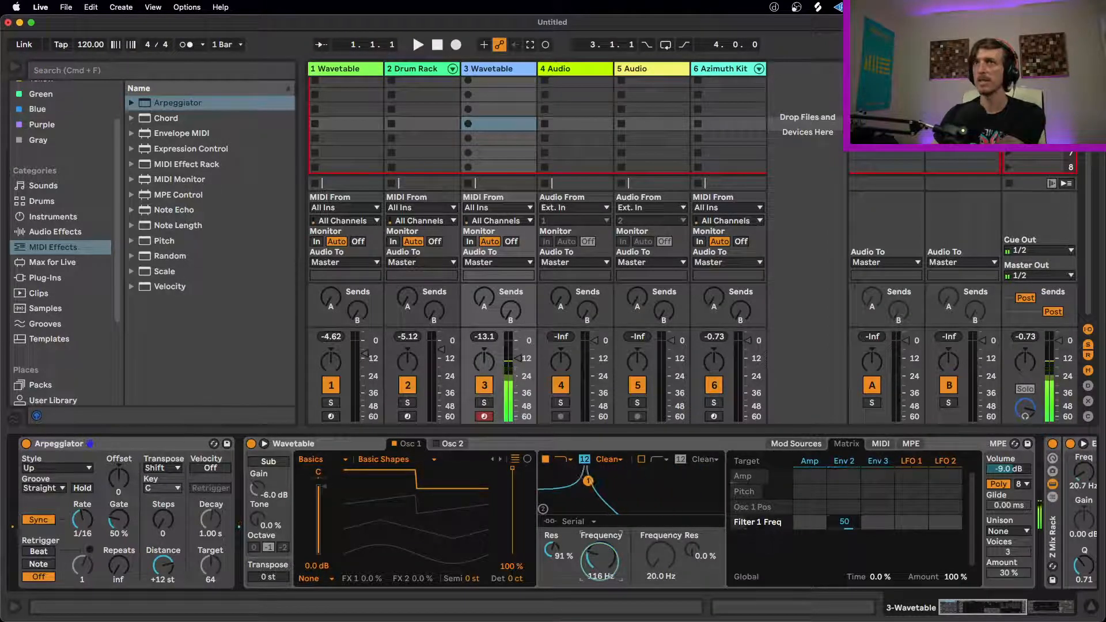
pyautogui.click(847, 524)
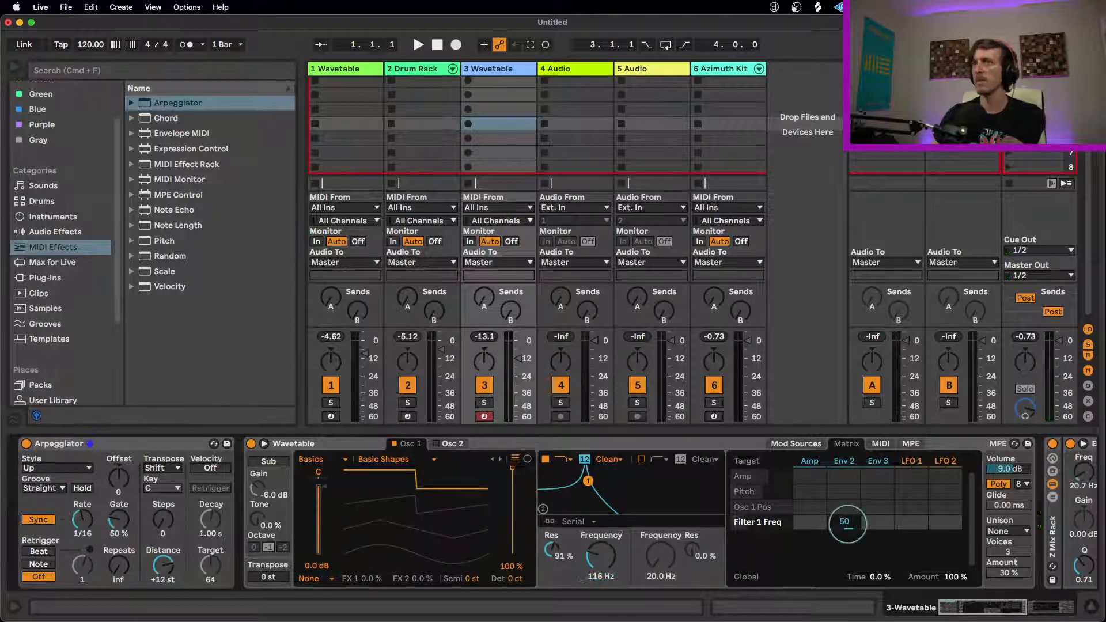
pyautogui.moveTo(850, 527)
pyautogui.mouseDown()
pyautogui.moveTo(850, 536)
pyautogui.moveTo(850, 509)
pyautogui.mouseUp()
pyautogui.moveTo(603, 563); pyautogui.dragTo(605, 552)
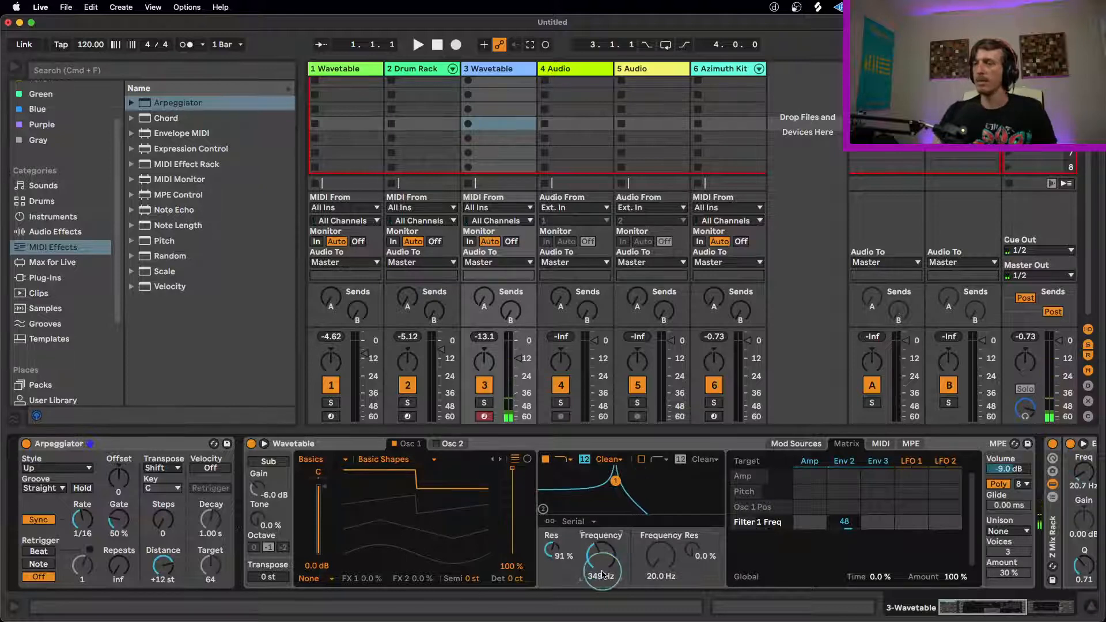
# Step: Raise Filter 1's resonance to 98% and set its frequency to 202 Hz
pyautogui.click(558, 557)
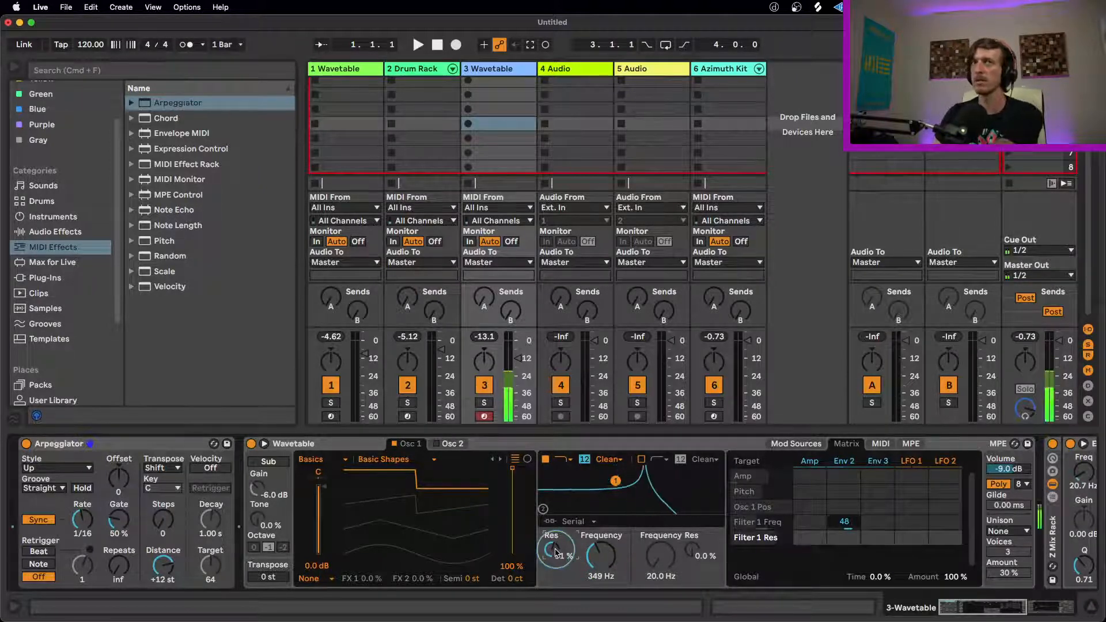
pyautogui.moveTo(556, 550); pyautogui.dragTo(600, 576)
pyautogui.moveTo(556, 550); pyautogui.dragTo(556, 553)
pyautogui.moveTo(600, 555); pyautogui.dragTo(600, 541)
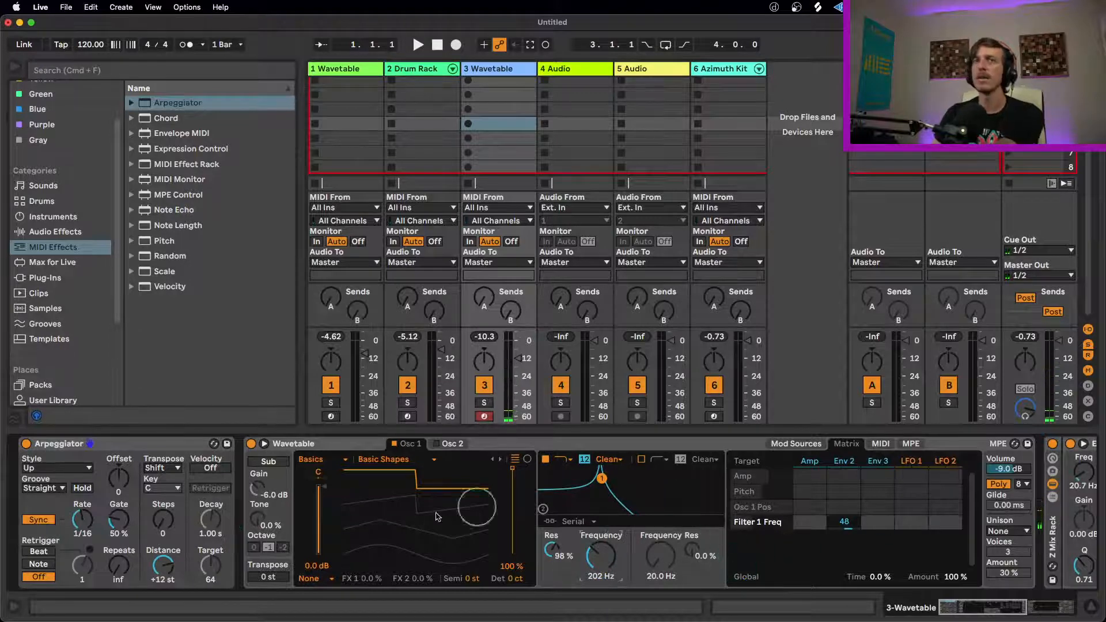
# Step: Set Wavetable's Unison mode to Classic with an Amount of 17%
pyautogui.click(1007, 531)
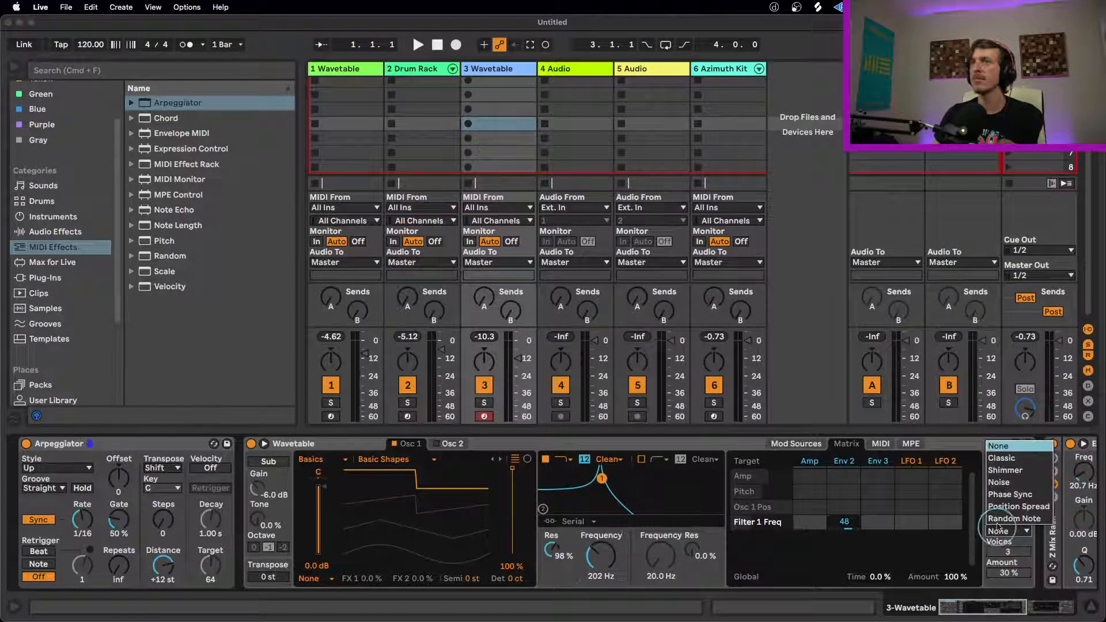
pyautogui.click(1000, 462)
pyautogui.moveTo(1003, 569); pyautogui.dragTo(1002, 574)
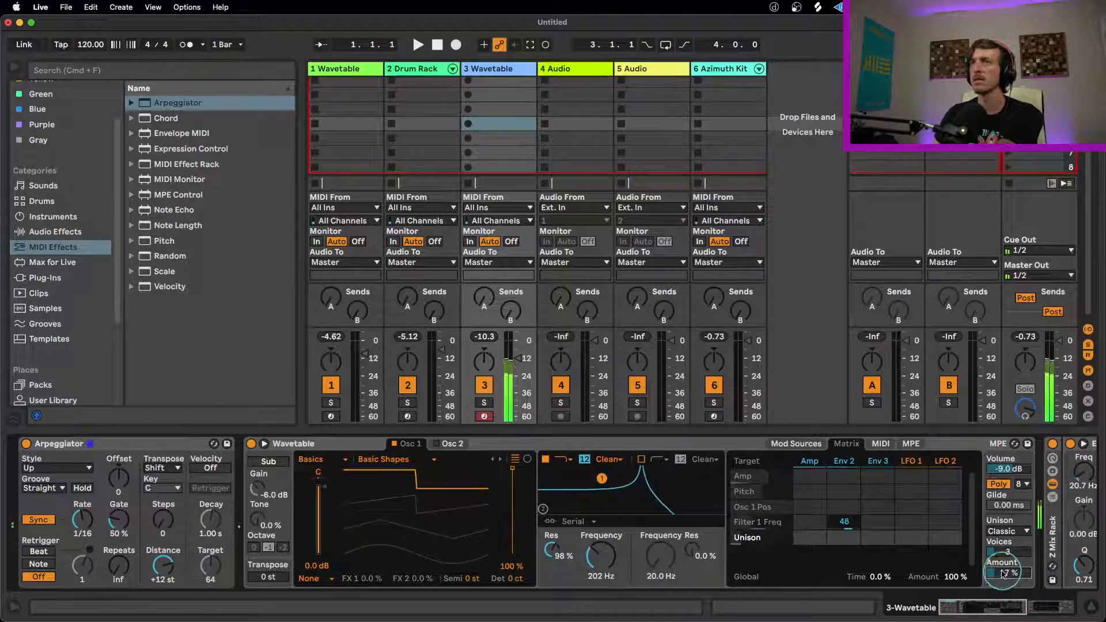
# Step: Switch Filter 1's circuit to SMP with 9.75 dB of Drive and set its frequency to 390 Hz
pyautogui.click(616, 463)
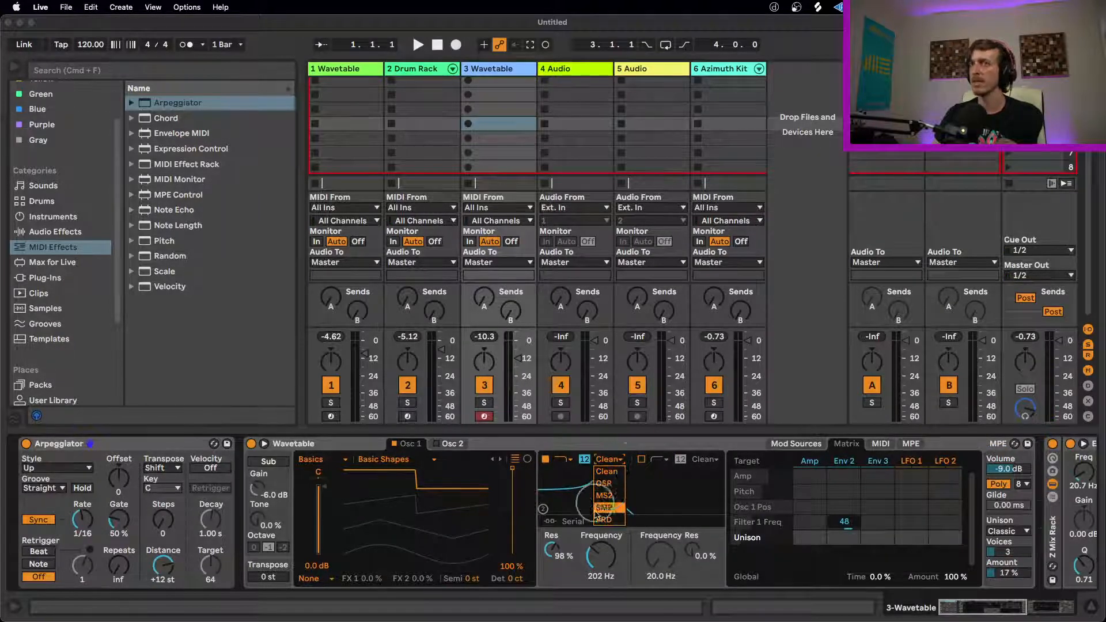
pyautogui.click(612, 497)
pyautogui.moveTo(564, 577); pyautogui.dragTo(605, 556)
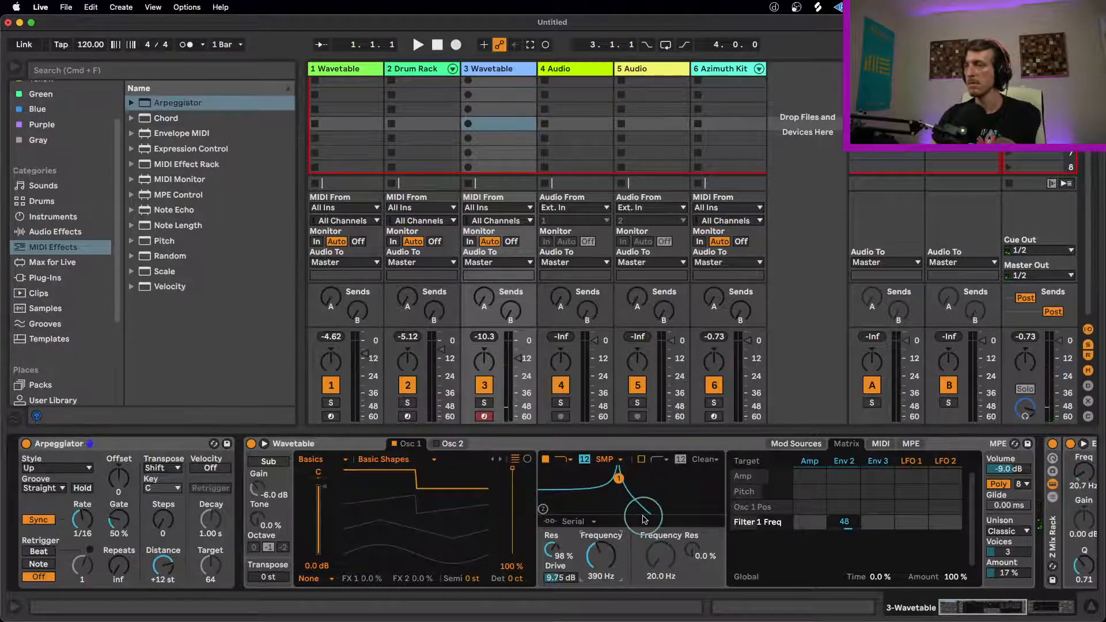
# Step: Set the project tempo to 128 BPM and lower Filter 1's frequency to 225 Hz
pyautogui.moveTo(85, 46); pyautogui.dragTo(84, 37)
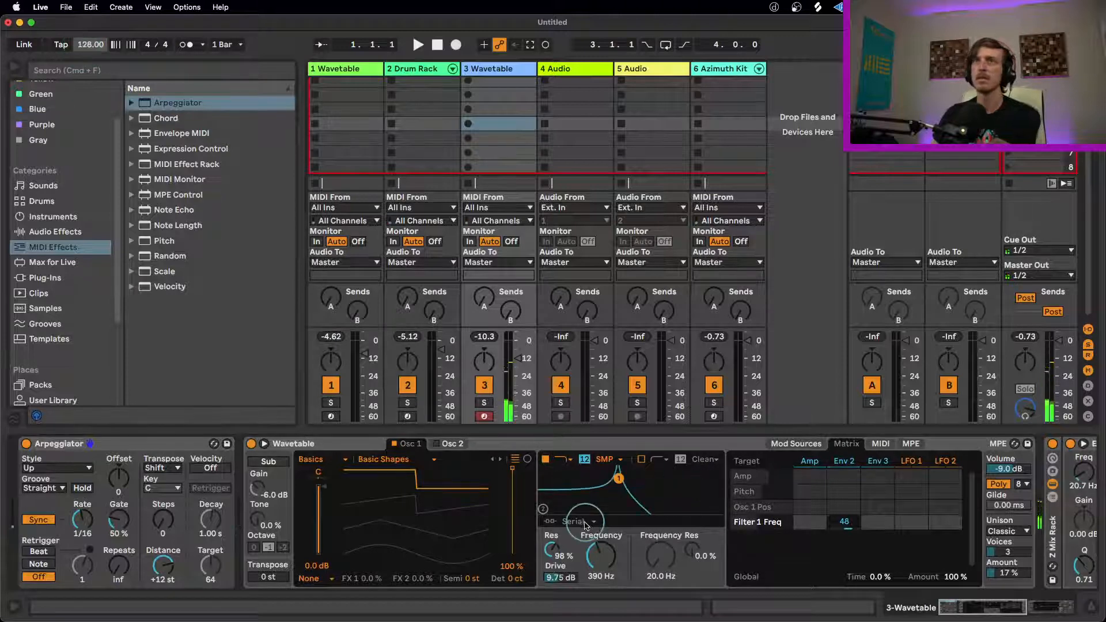
pyautogui.moveTo(601, 554); pyautogui.dragTo(600, 576)
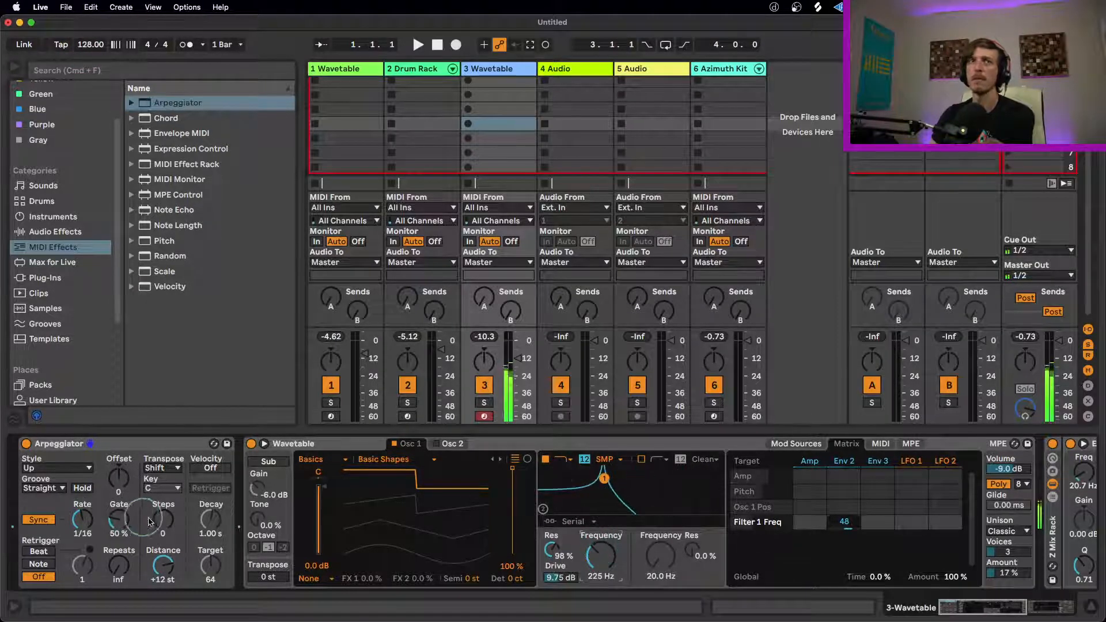
# Step: Set the Arpeggiator's Steps to 1 and sweep Filter 1's frequency down, ending at 123 Hz
pyautogui.moveTo(161, 521); pyautogui.dragTo(161, 513)
pyautogui.moveTo(601, 554); pyautogui.dragTo(600, 577)
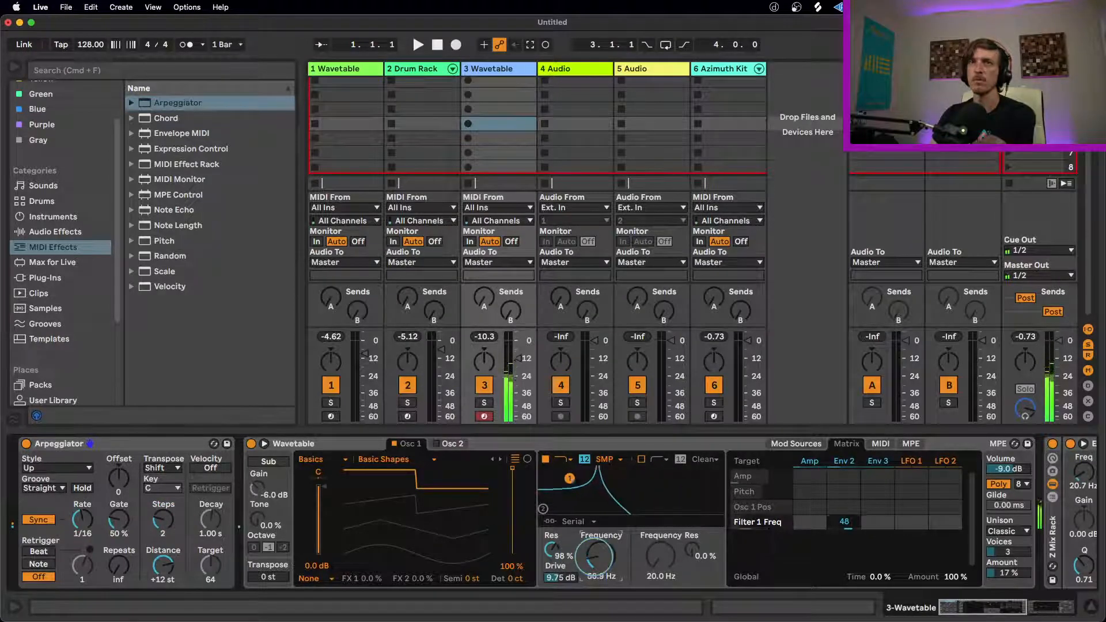
pyautogui.moveTo(162, 521); pyautogui.dragTo(163, 529)
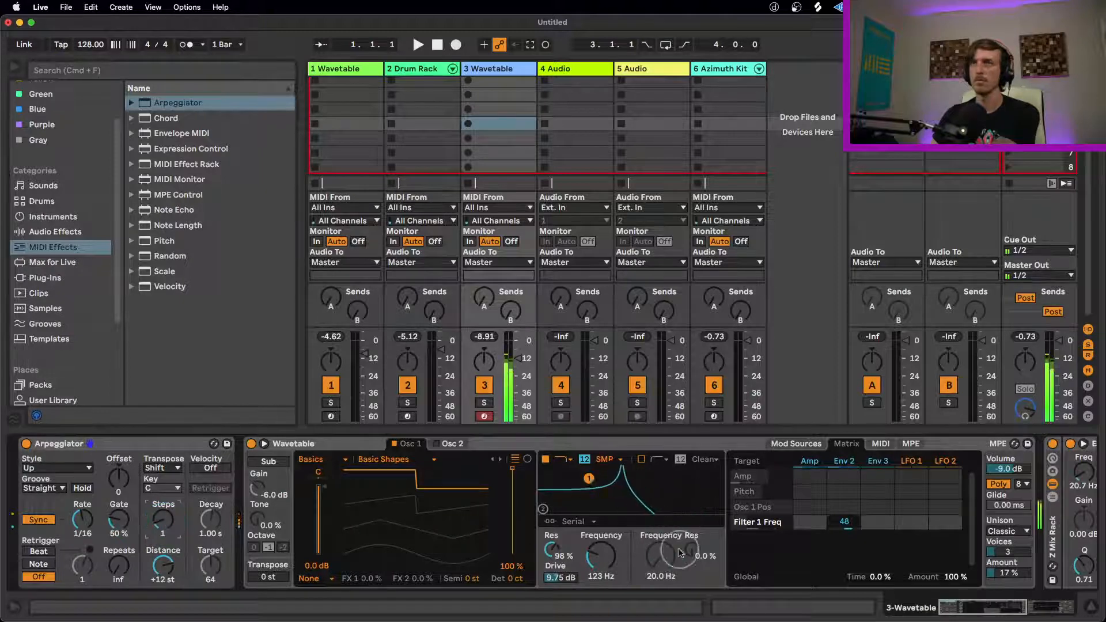
# Step: Switch Filter 1 to band-pass, with its frequency at 29.4 Hz and its Env 2 frequency amount at 69
pyautogui.moveTo(847, 525); pyautogui.dragTo(847, 522)
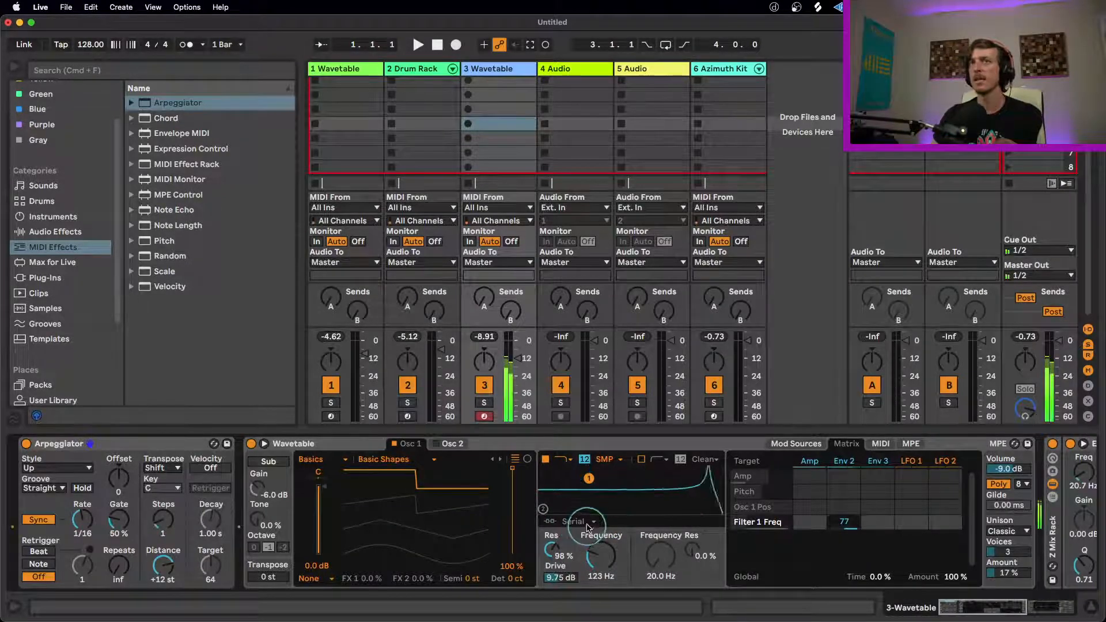
pyautogui.click(562, 459)
pyautogui.click(566, 502)
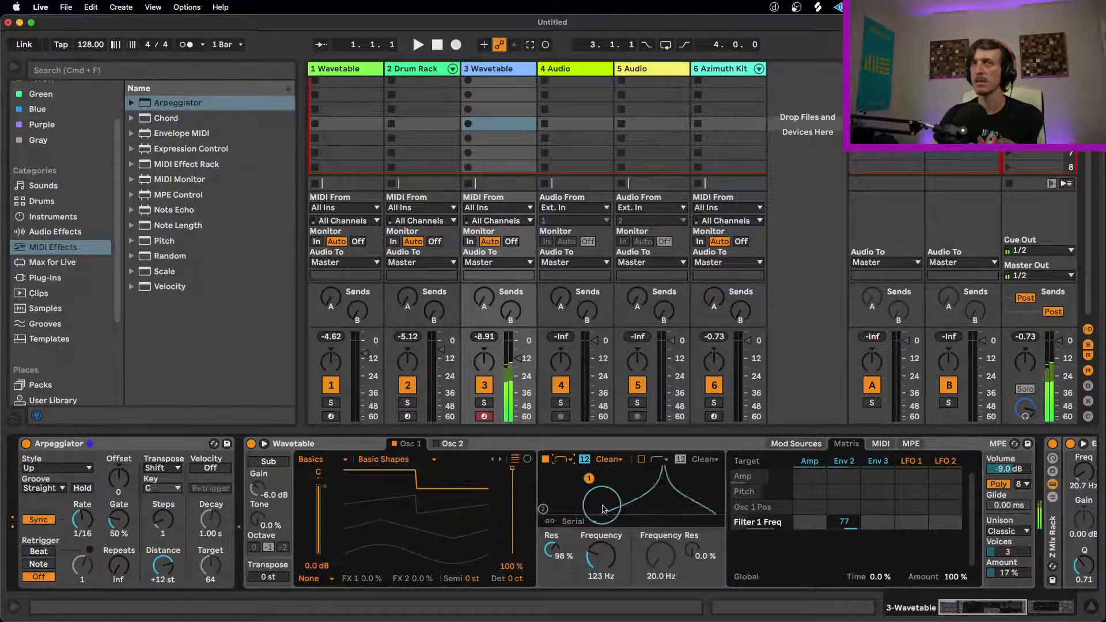
pyautogui.moveTo(600, 558); pyautogui.dragTo(599, 578)
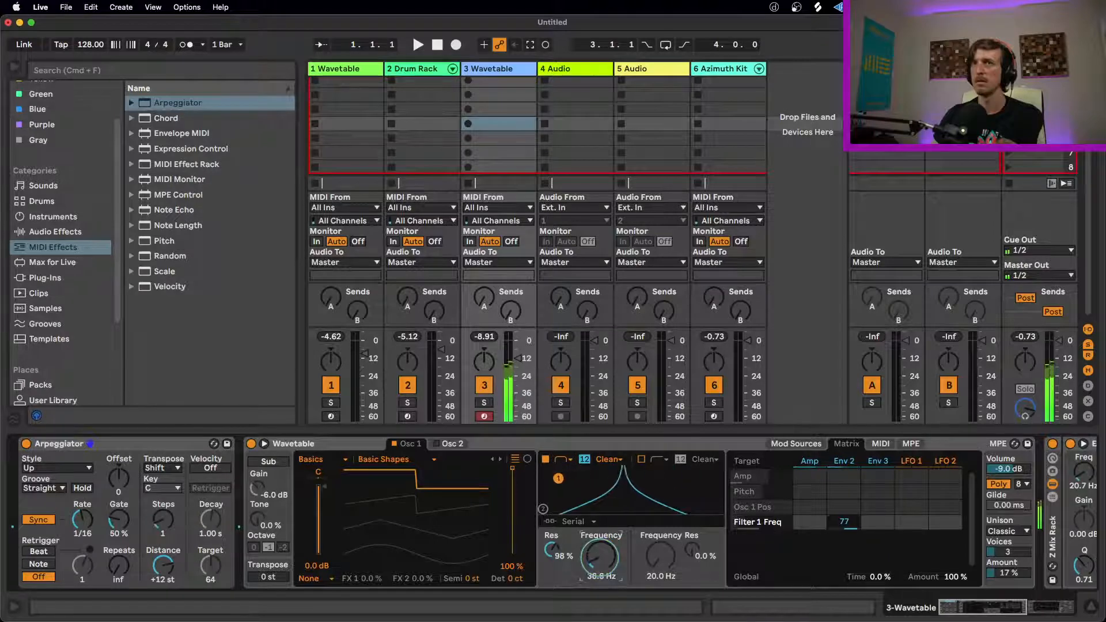
pyautogui.moveTo(844, 521); pyautogui.dragTo(849, 521)
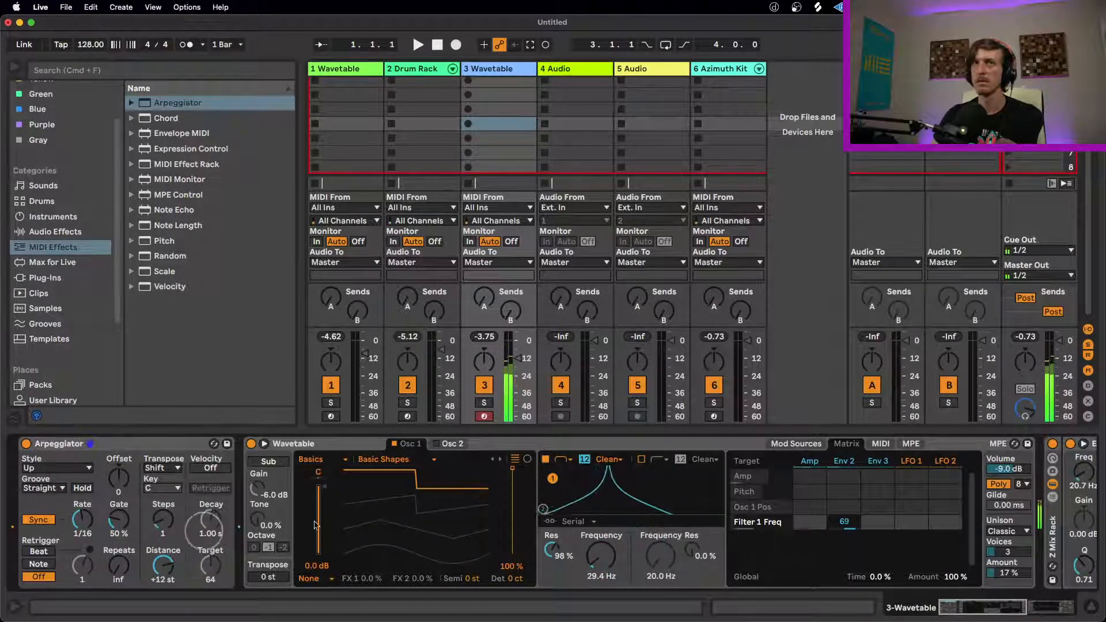
# Step: Set the Arpeggiator's Steps to 3, with Filter 1's frequency at 191 Hz and its Env 2 frequency amount at 48
pyautogui.moveTo(602, 567); pyautogui.dragTo(601, 554)
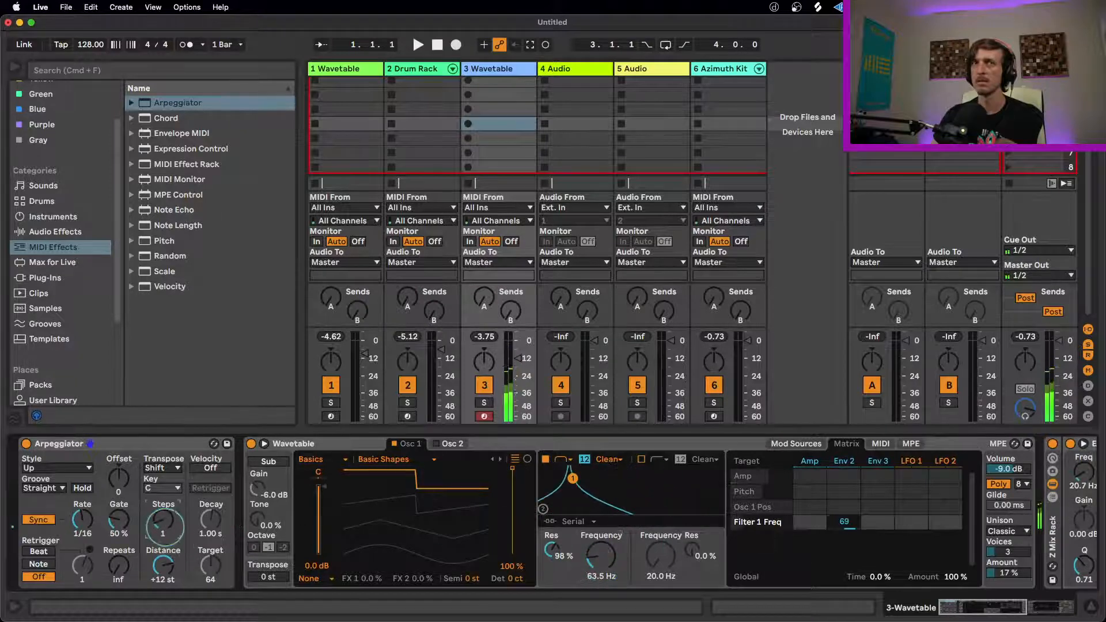
pyautogui.moveTo(163, 525); pyautogui.dragTo(163, 511)
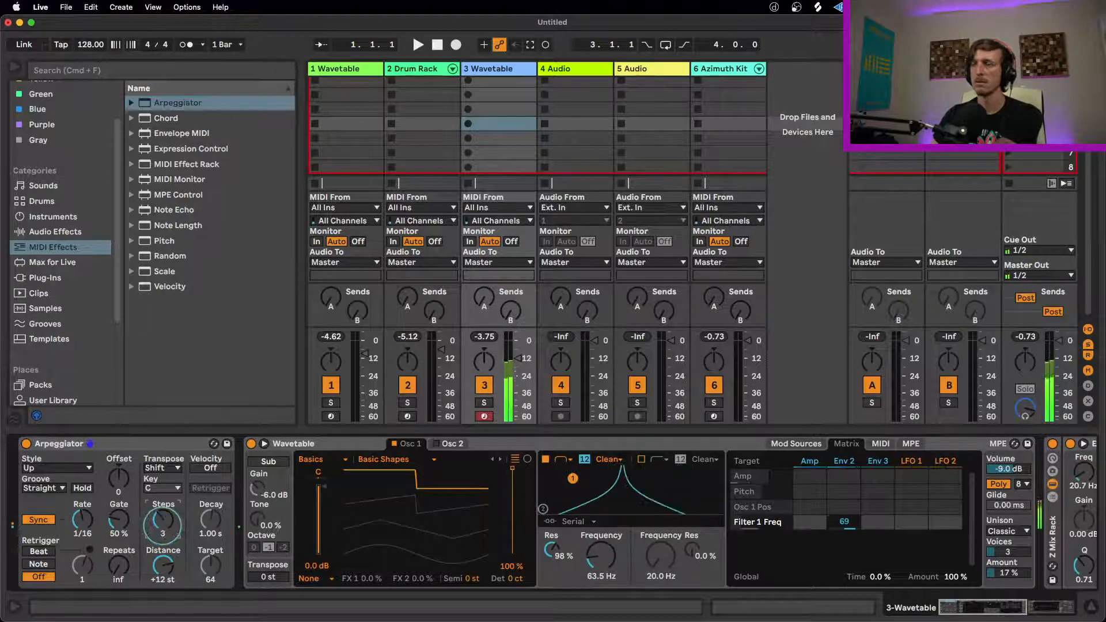
pyautogui.moveTo(600, 554); pyautogui.dragTo(600, 565)
pyautogui.moveTo(844, 521); pyautogui.dragTo(847, 525)
pyautogui.moveTo(593, 575); pyautogui.dragTo(593, 570)
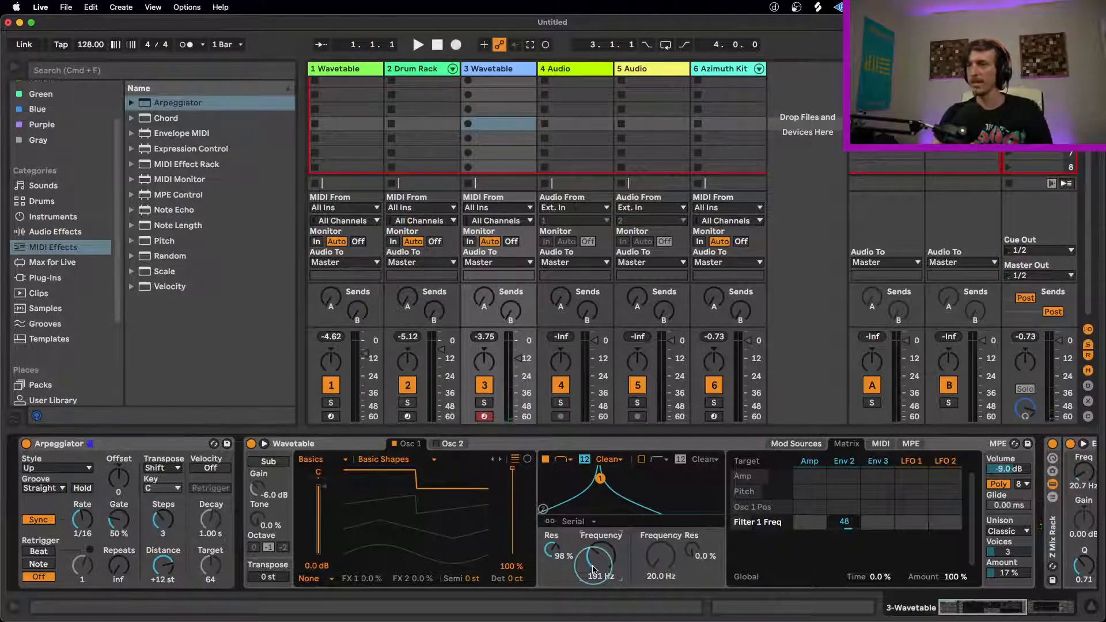
# Step: Return Filter 1 to the low-pass type and set it to 380 Hz with 94% resonance
pyautogui.moveTo(615, 486)
pyautogui.mouseDown()
pyautogui.moveTo(642, 481)
pyautogui.moveTo(607, 481)
pyautogui.moveTo(623, 481)
pyautogui.mouseUp()
pyautogui.click(564, 460)
pyautogui.click(564, 472)
# Step: Set Filter 1's Env 2 frequency amount to 72, with its resonance at 109% and its frequency at 40.9 Hz
pyautogui.click(793, 452)
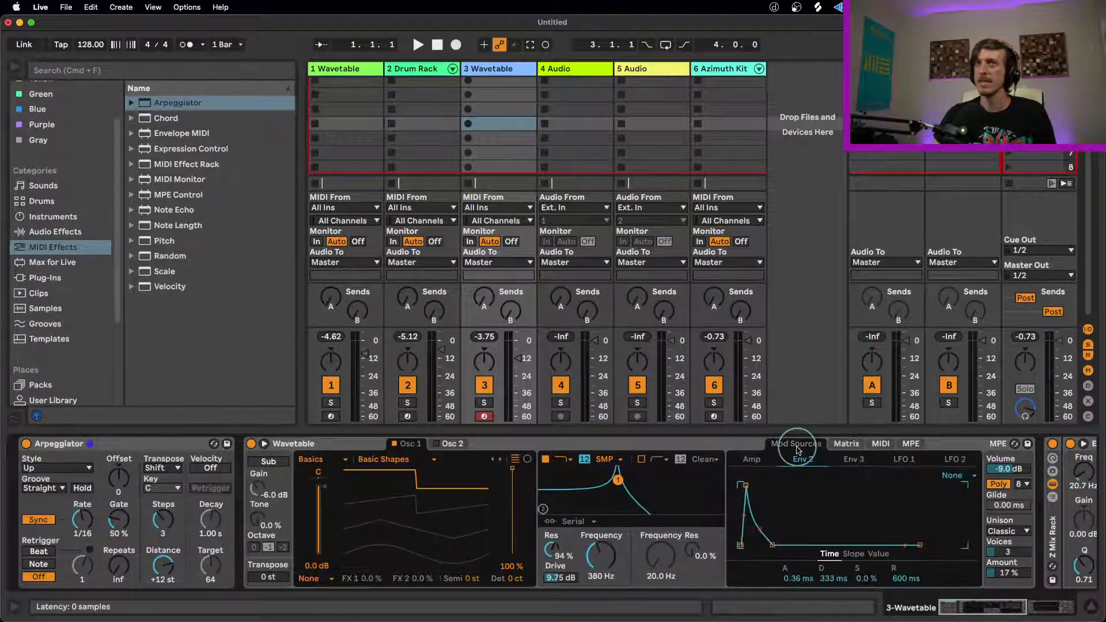
pyautogui.click(844, 444)
pyautogui.moveTo(844, 521); pyautogui.dragTo(845, 515)
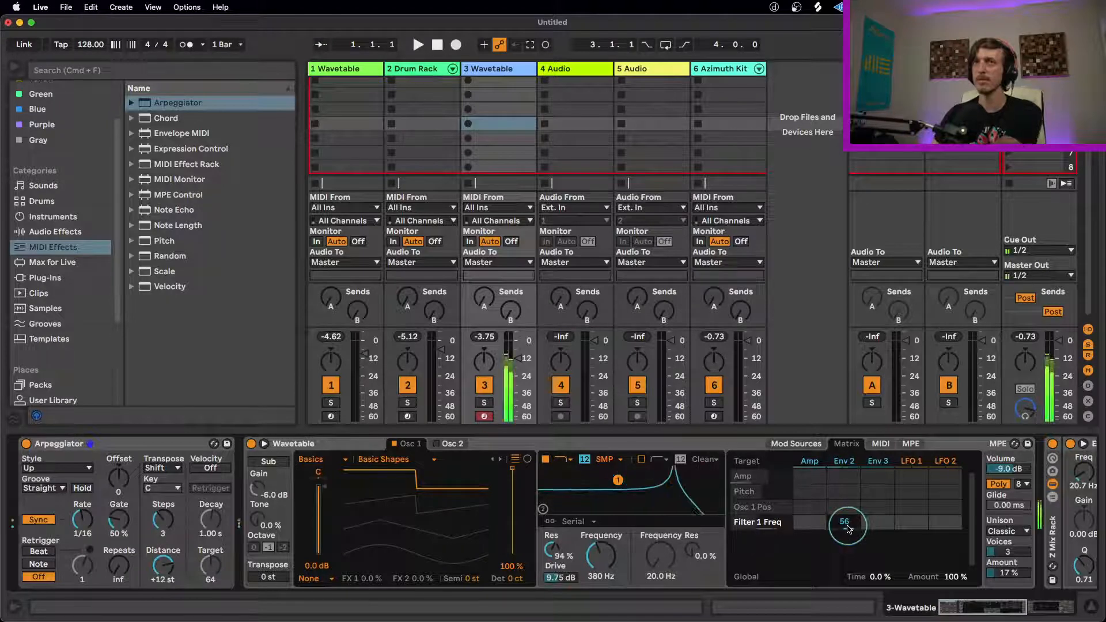
pyautogui.moveTo(592, 561); pyautogui.dragTo(592, 588)
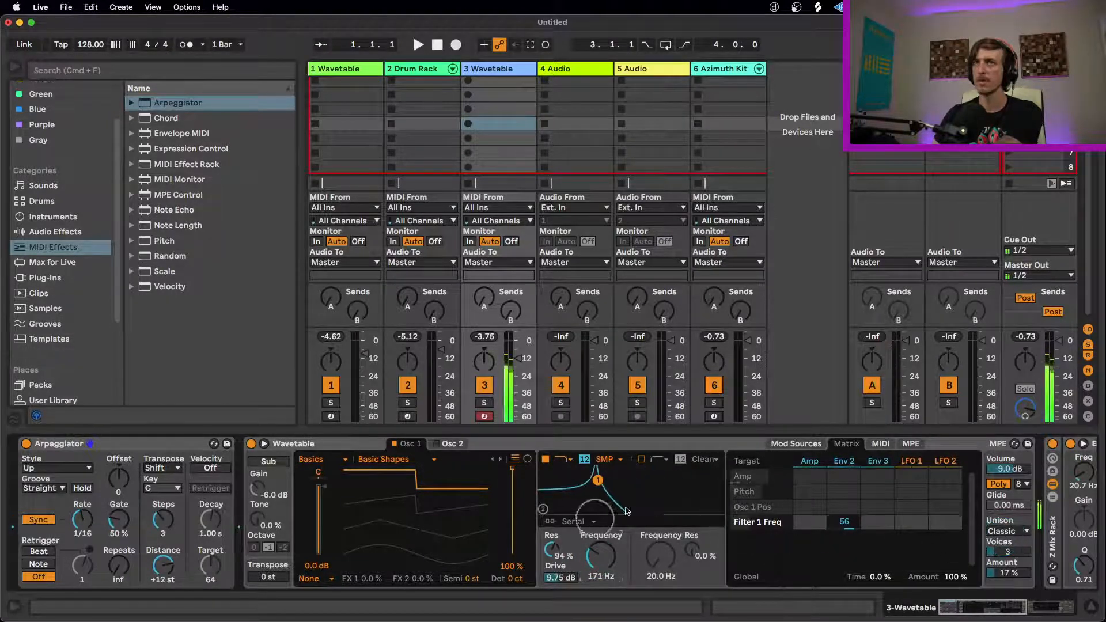
pyautogui.moveTo(557, 550); pyautogui.dragTo(602, 581)
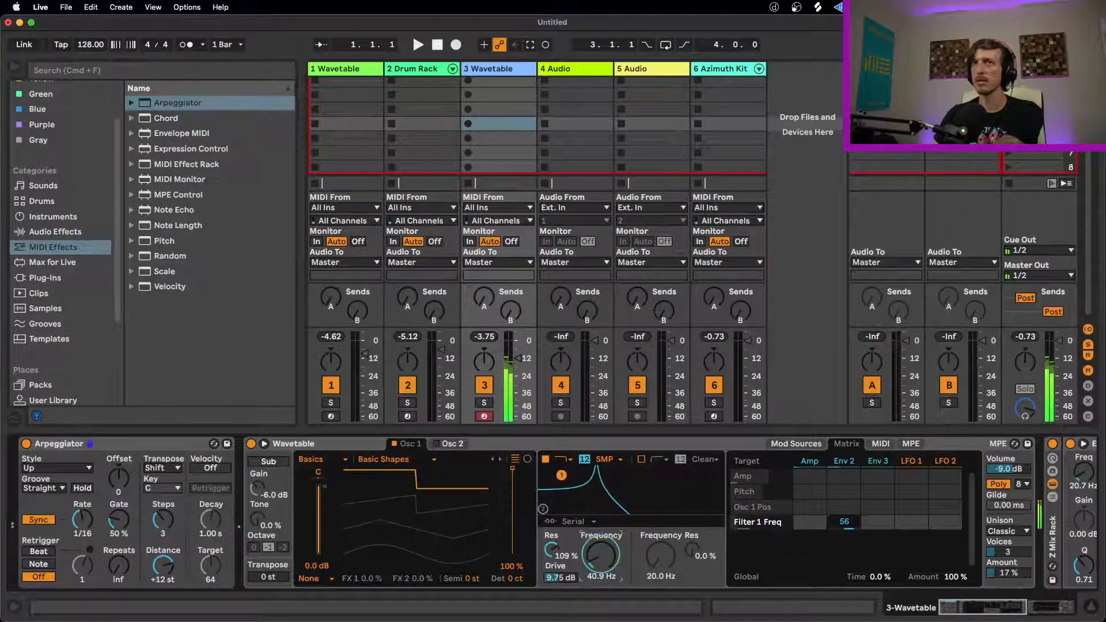
pyautogui.moveTo(849, 524); pyautogui.dragTo(849, 523)
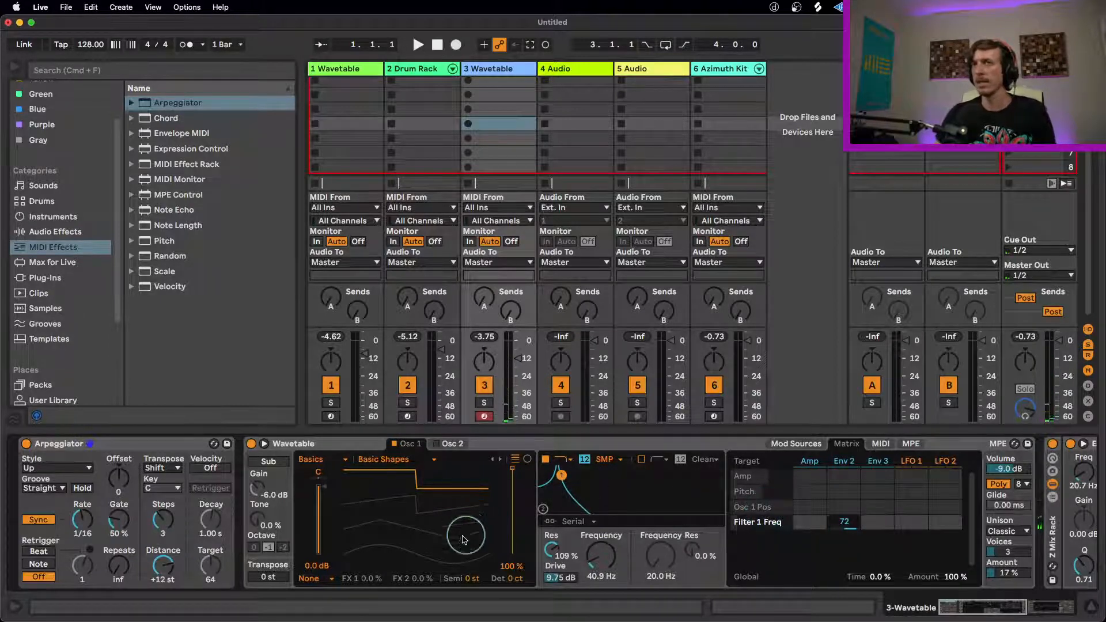
# Step: Set Filter 1 to 34.7 Hz with 107% resonance and switch its circuit from SMP to Clean
pyautogui.moveTo(513, 480)
pyautogui.mouseDown()
pyautogui.moveTo(512, 500)
pyautogui.moveTo(513, 464)
pyautogui.mouseUp()
pyautogui.moveTo(605, 554); pyautogui.dragTo(551, 553)
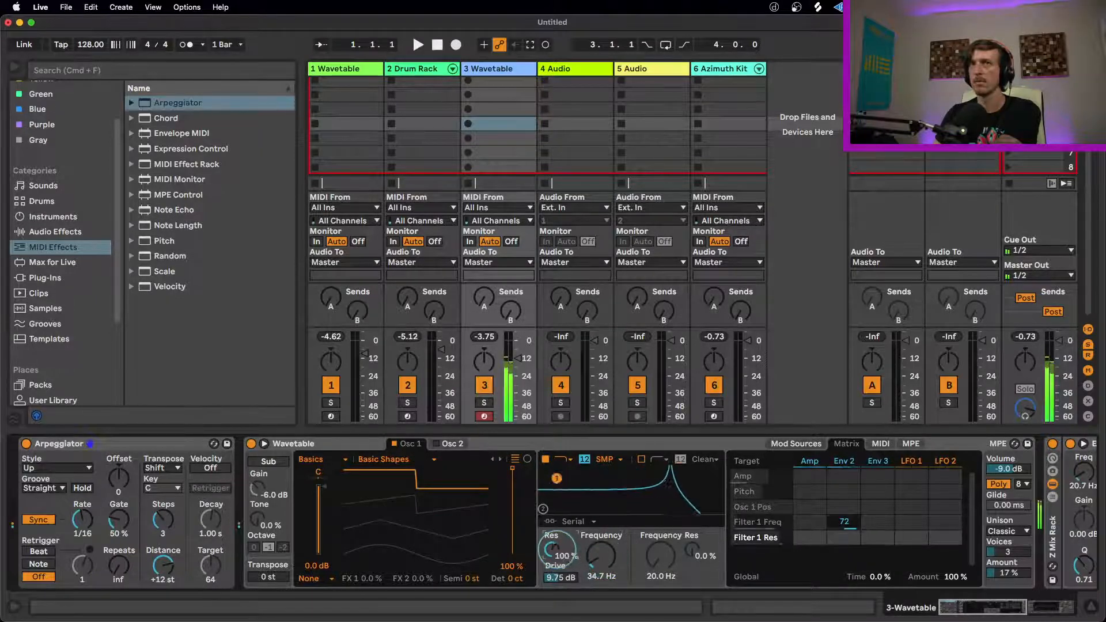
pyautogui.click(614, 459)
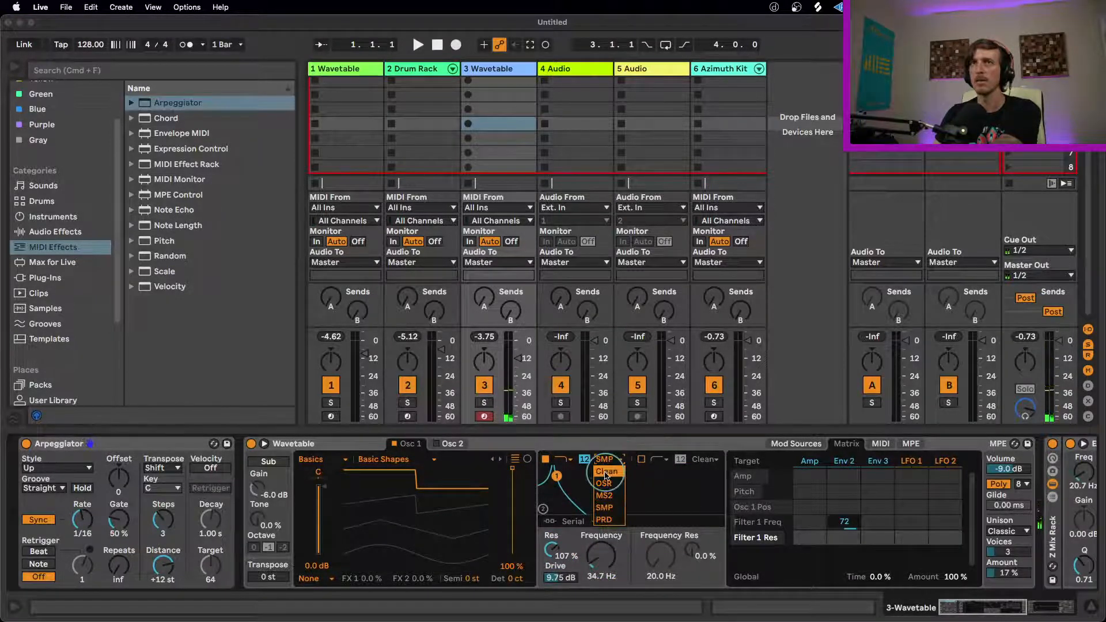
pyautogui.click(604, 472)
pyautogui.click(608, 459)
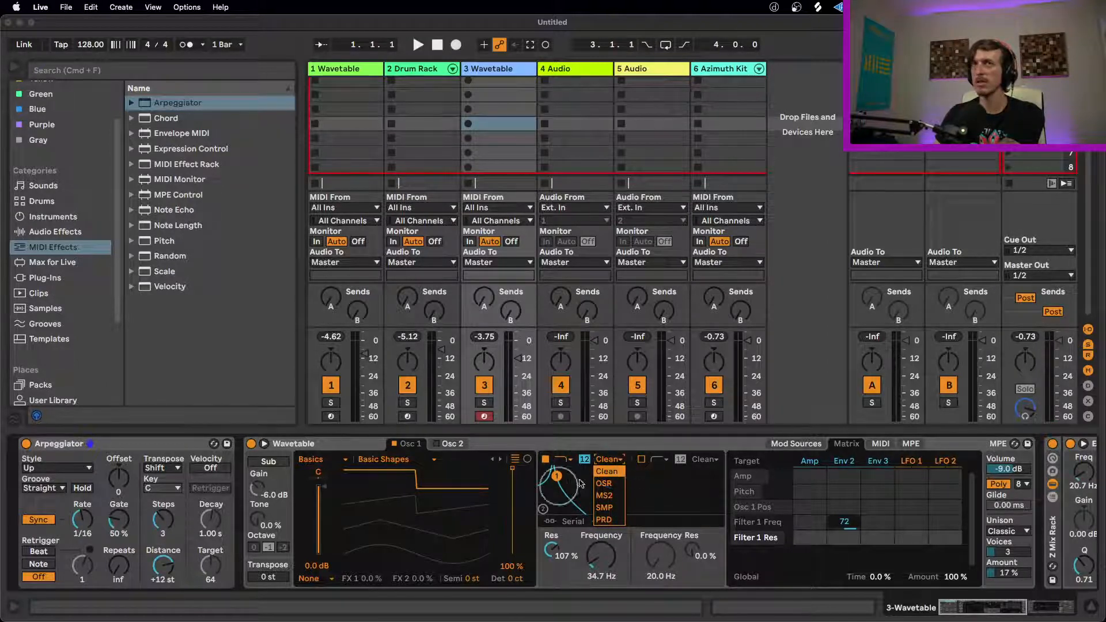
pyautogui.click(612, 471)
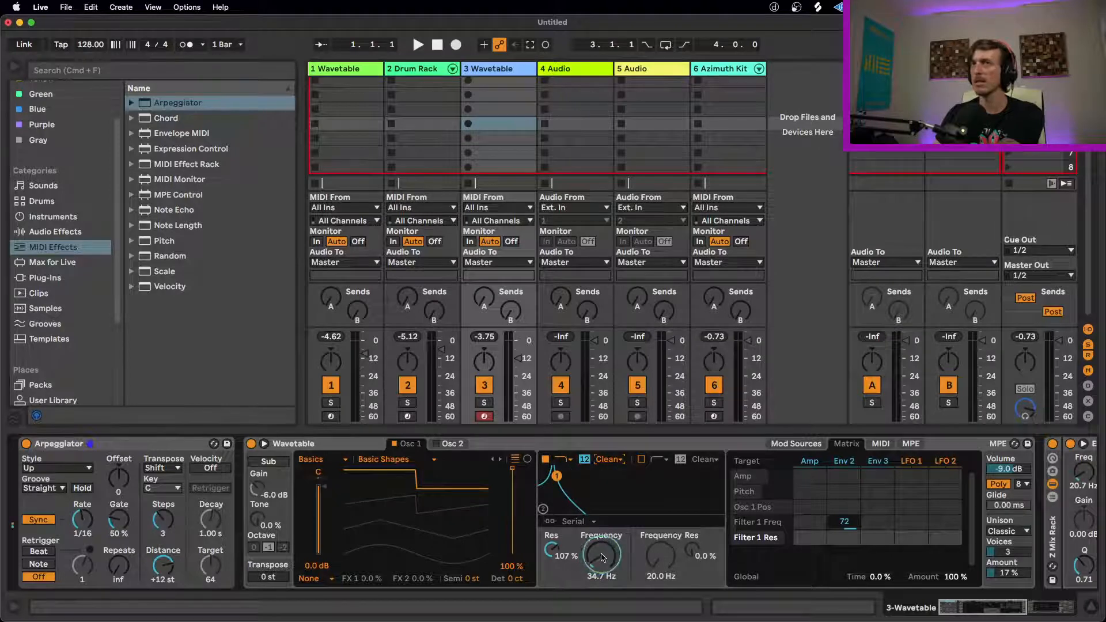
# Step: Set Filter 1 to 145 Hz with 103% resonance and lower its Env 2 frequency amount to 38
pyautogui.moveTo(552, 548); pyautogui.dragTo(602, 560)
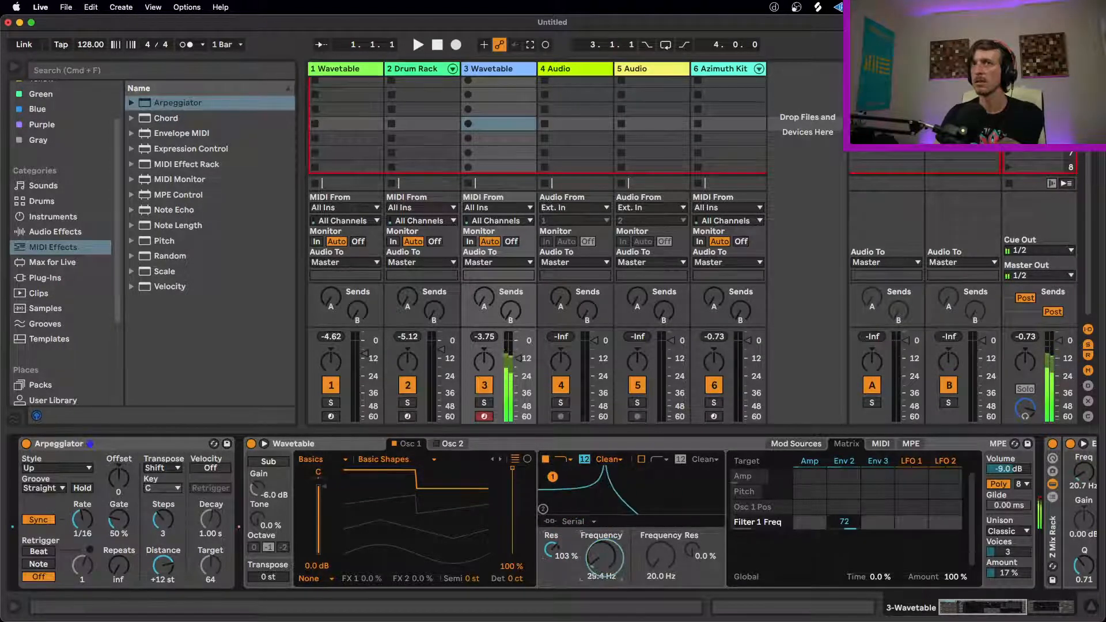
pyautogui.moveTo(844, 522); pyautogui.dragTo(844, 541)
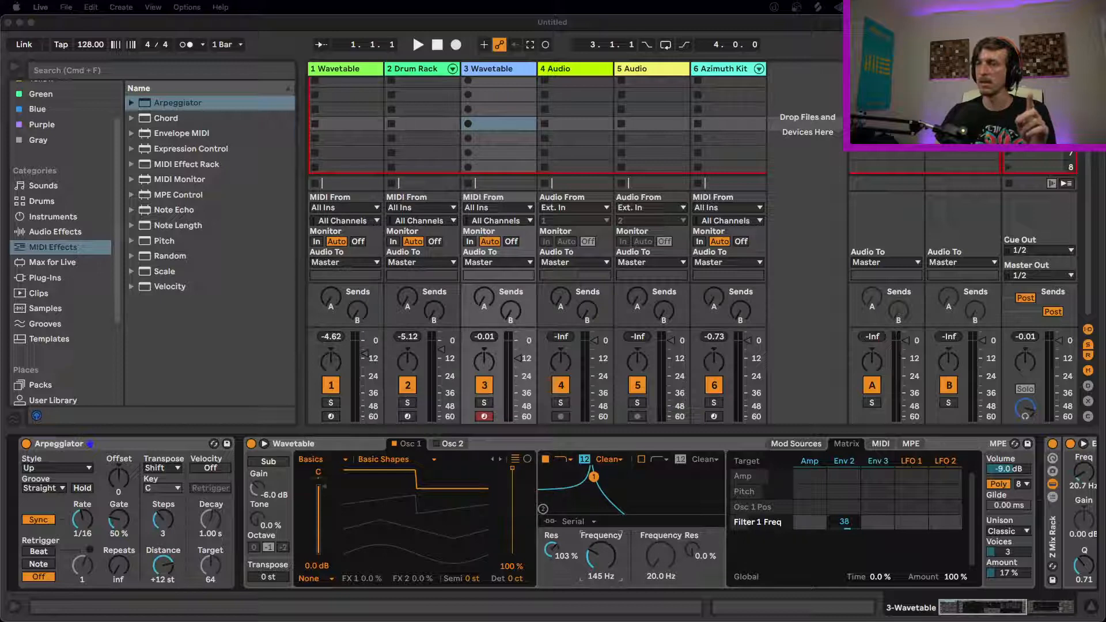
# Step: Show the YouTube talk "Listening: The Secret of Sound Design" in Firefox, close its tab and return to Ableton Live
pyautogui.moveTo(733, 589); pyautogui.dragTo(521, 219)
pyautogui.moveTo(646, 223); pyautogui.dragTo(390, 117)
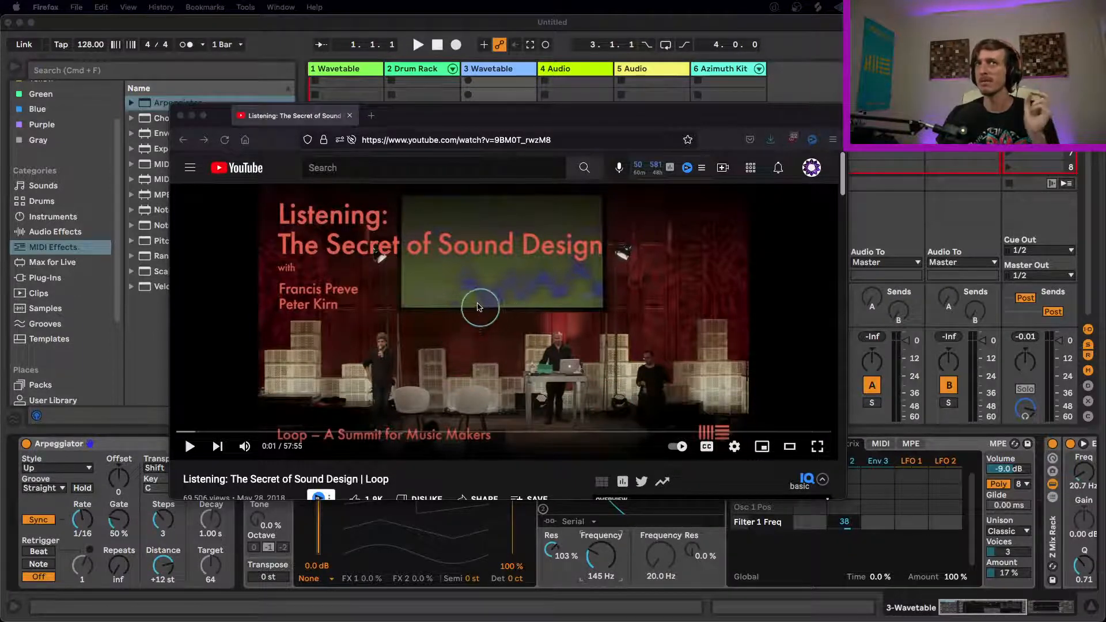
pyautogui.click(349, 118)
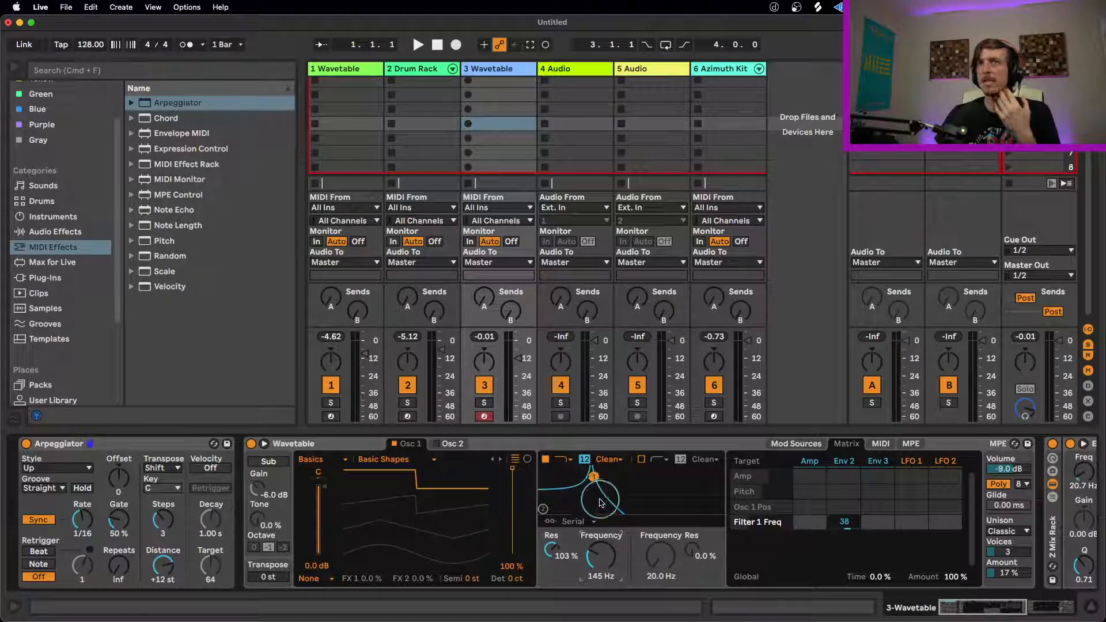
# Step: Raise Filter 1's resonance to 122% with its frequency at 142 Hz
pyautogui.click(112, 441)
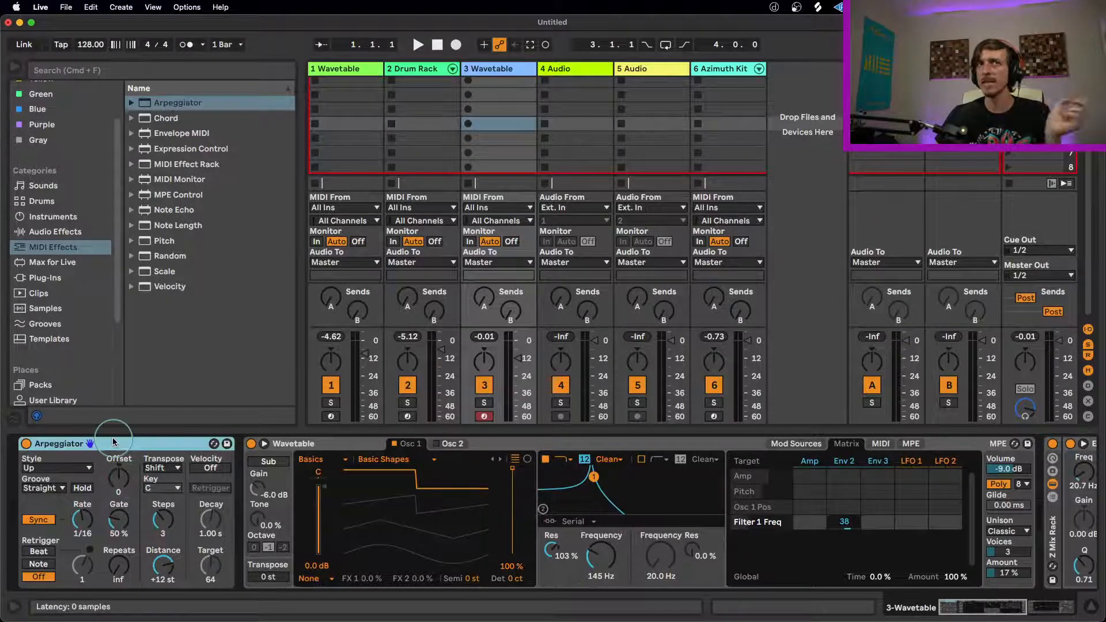
pyautogui.click(601, 467)
pyautogui.moveTo(596, 475); pyautogui.dragTo(591, 470)
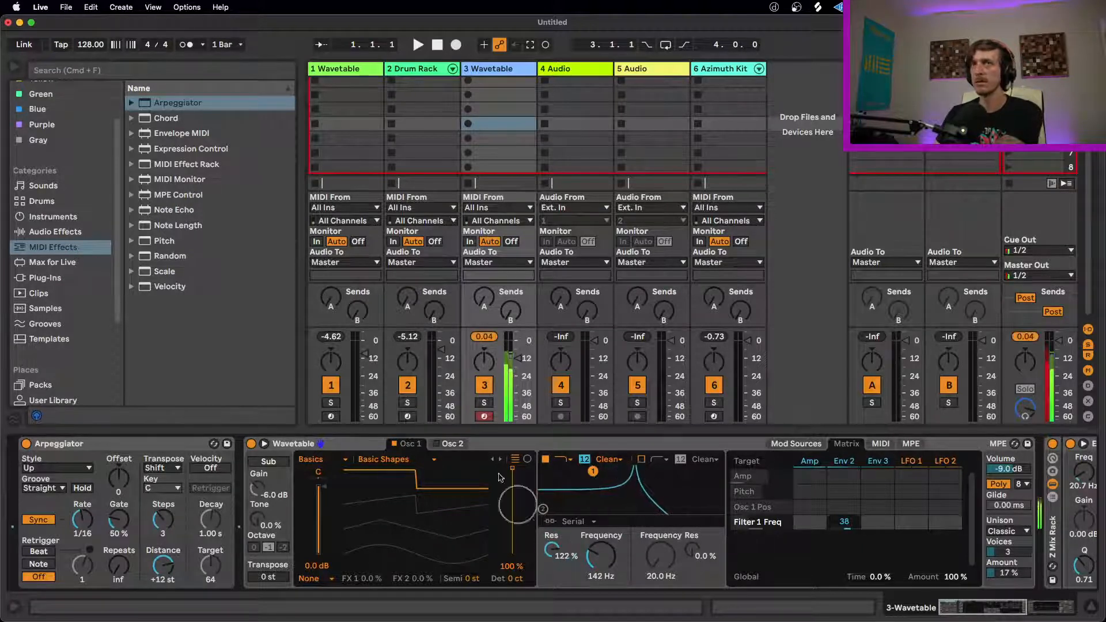
# Step: Set the Arpeggiator to 0 Steps and 80% Gate, and Filter 1 to 521 Hz with 36% resonance
pyautogui.moveTo(169, 525); pyautogui.dragTo(83, 512)
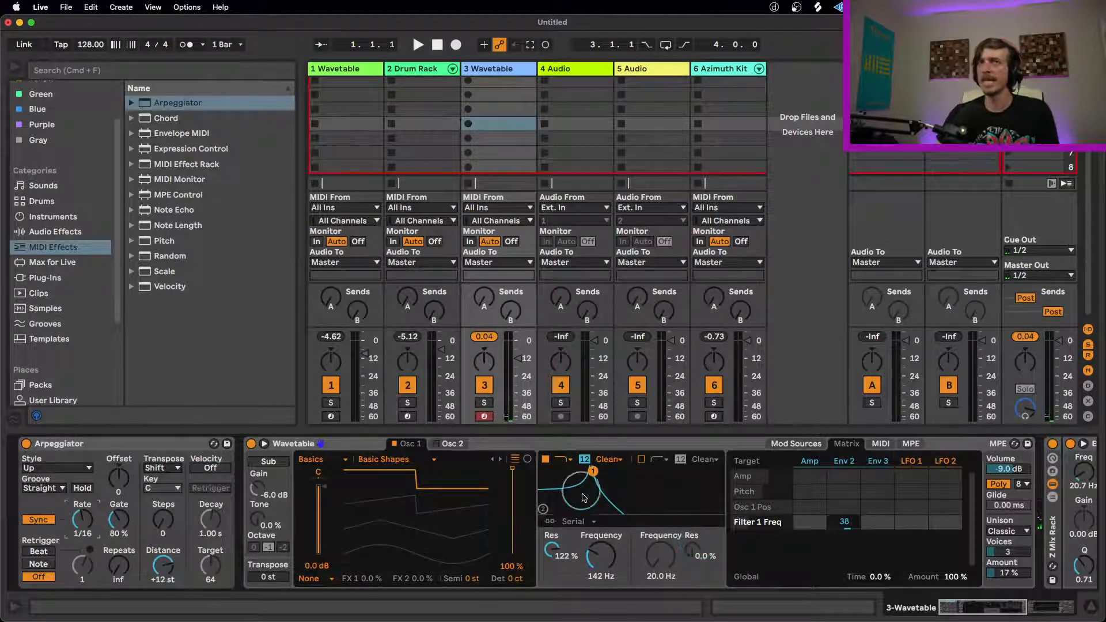
pyautogui.moveTo(593, 470); pyautogui.dragTo(609, 471)
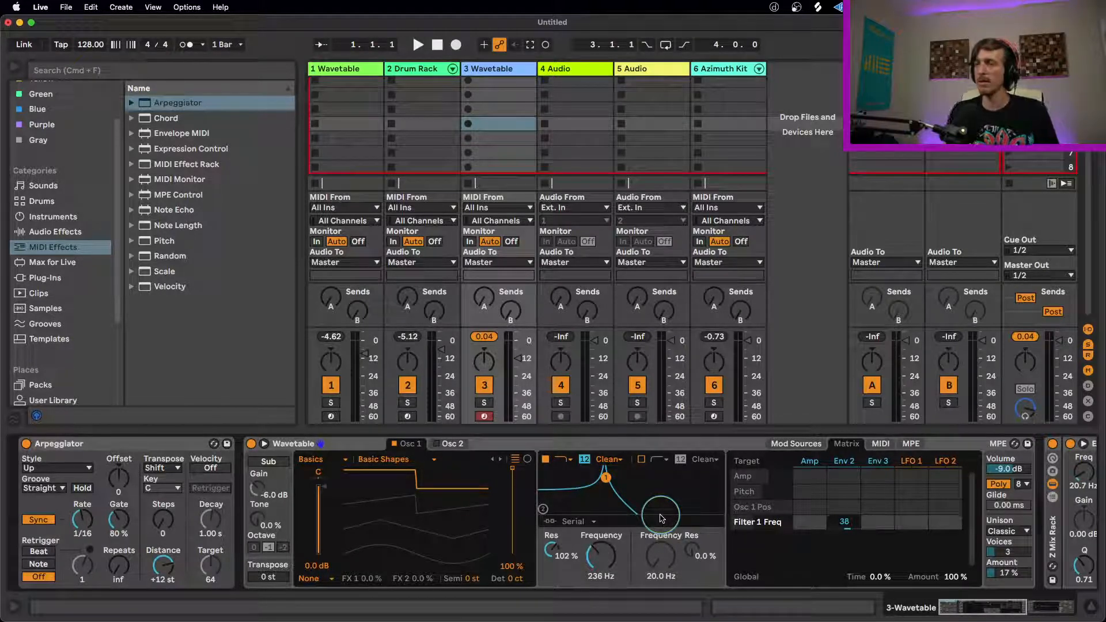
pyautogui.moveTo(661, 518); pyautogui.dragTo(628, 499)
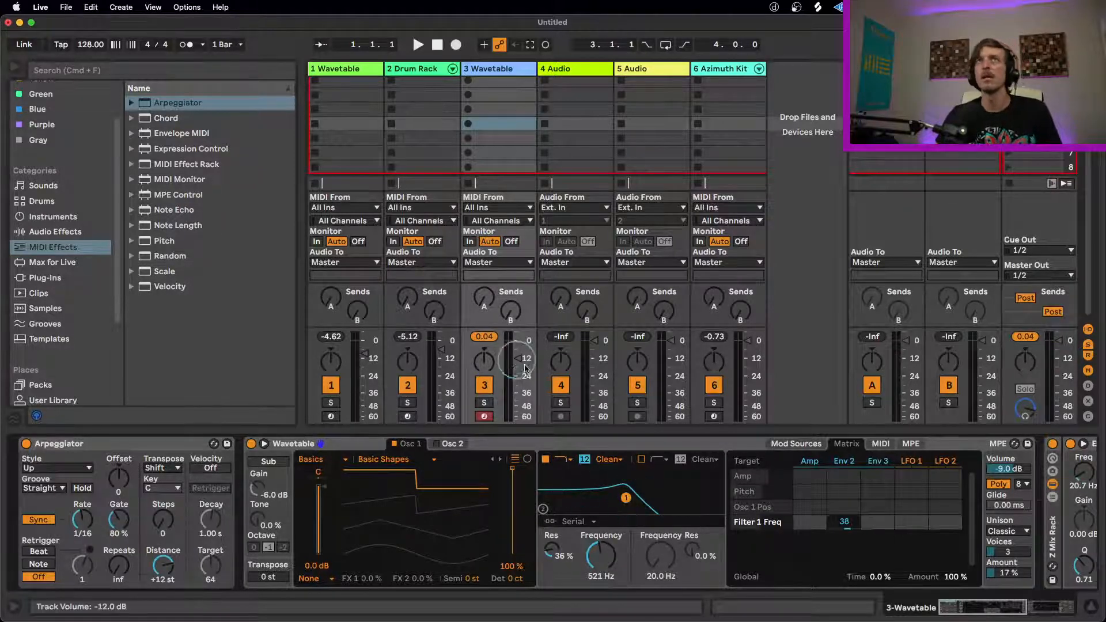
# Step: Add two more Noise Engineering Ruina plug-ins before the oscilloscope on track 1 Wavetable and arrange their windows side by side
pyautogui.click(352, 69)
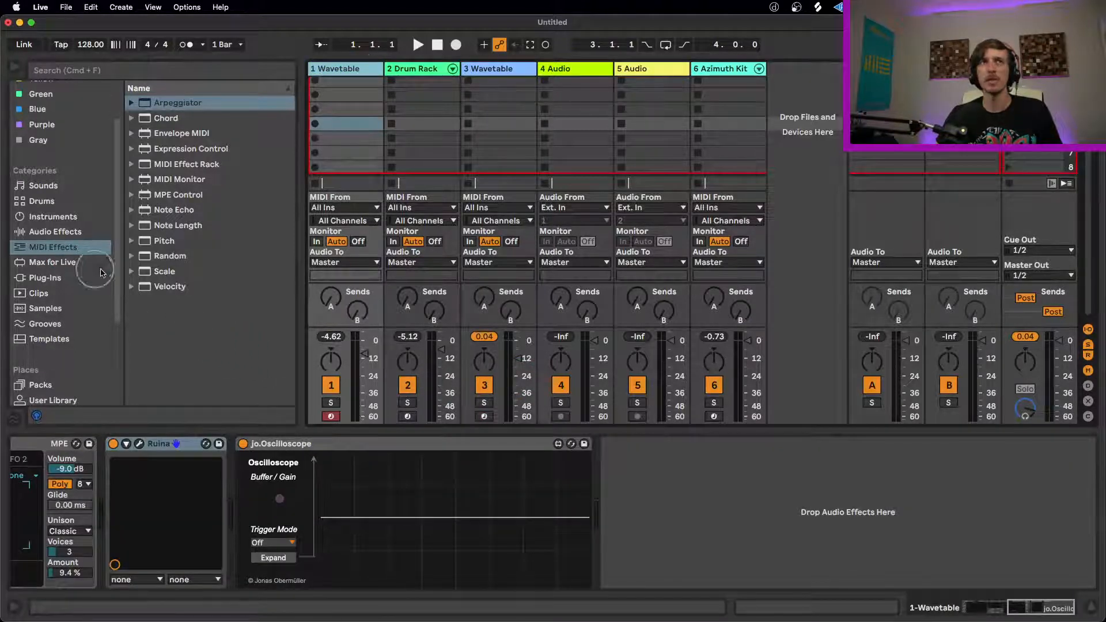
pyautogui.click(50, 278)
pyautogui.moveTo(186, 271); pyautogui.dragTo(260, 488)
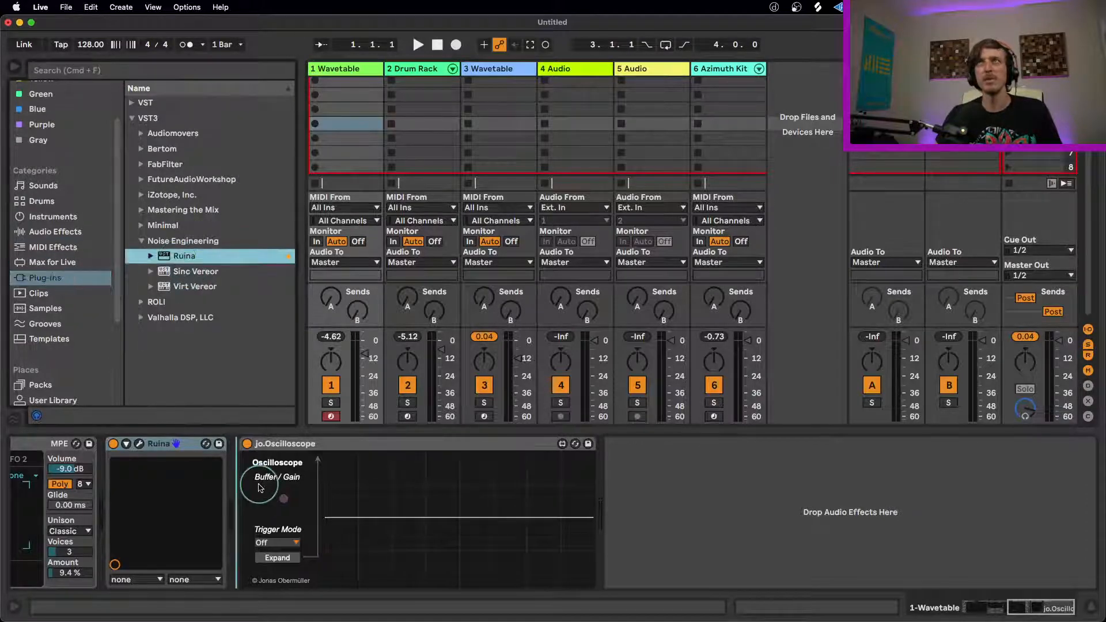
pyautogui.moveTo(160, 261); pyautogui.dragTo(236, 487)
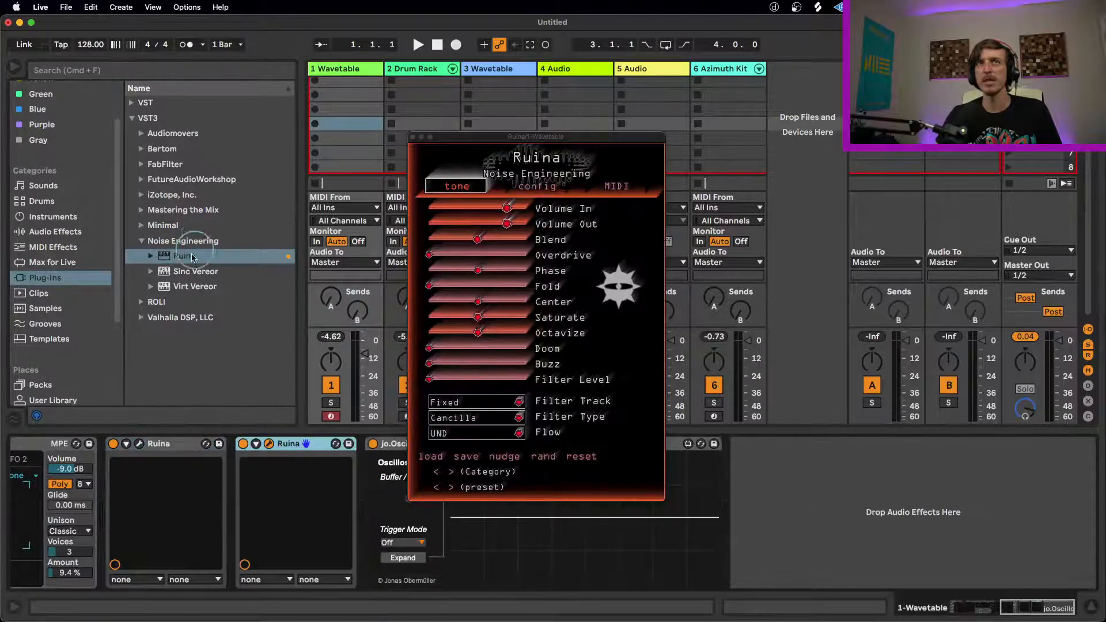
pyautogui.moveTo(363, 428); pyautogui.dragTo(367, 473)
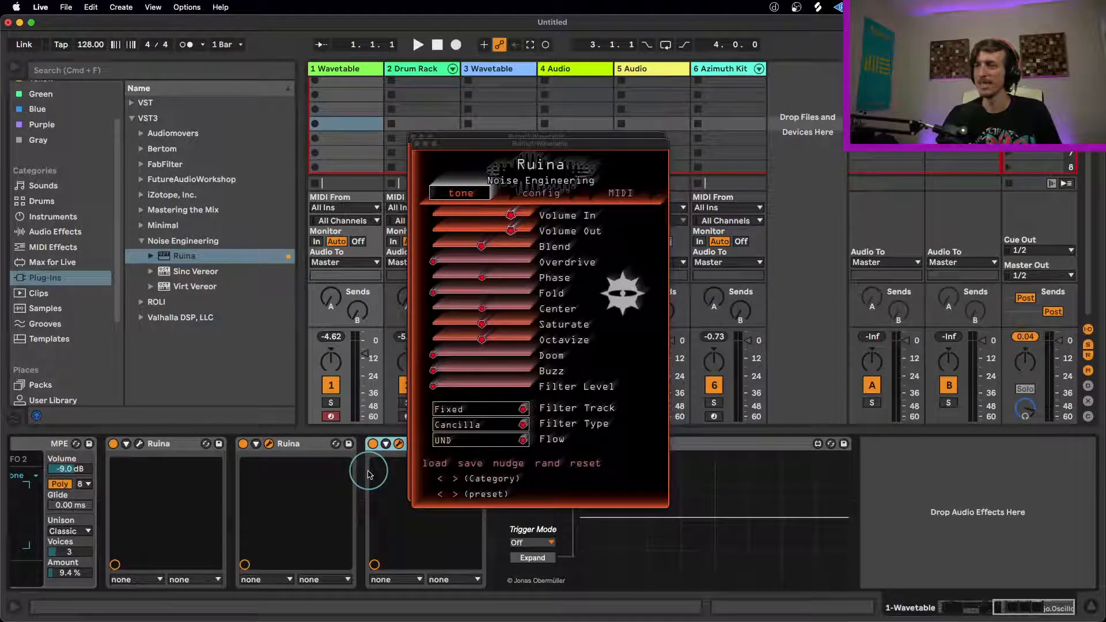
pyautogui.moveTo(472, 144); pyautogui.dragTo(645, 162)
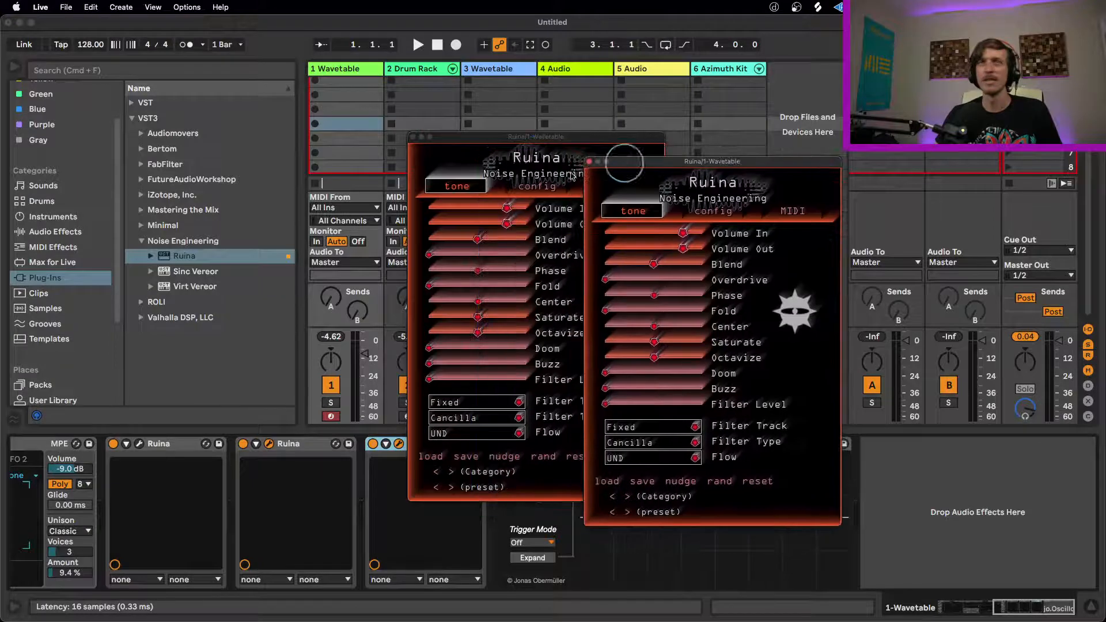
# Step: Randomize the settings of the second and third Ruina plug-ins and add a fourth Ruina before the oscilloscope
pyautogui.click(556, 464)
pyautogui.click(715, 483)
pyautogui.click(716, 482)
pyautogui.moveTo(163, 260); pyautogui.dragTo(495, 548)
pyautogui.click(723, 488)
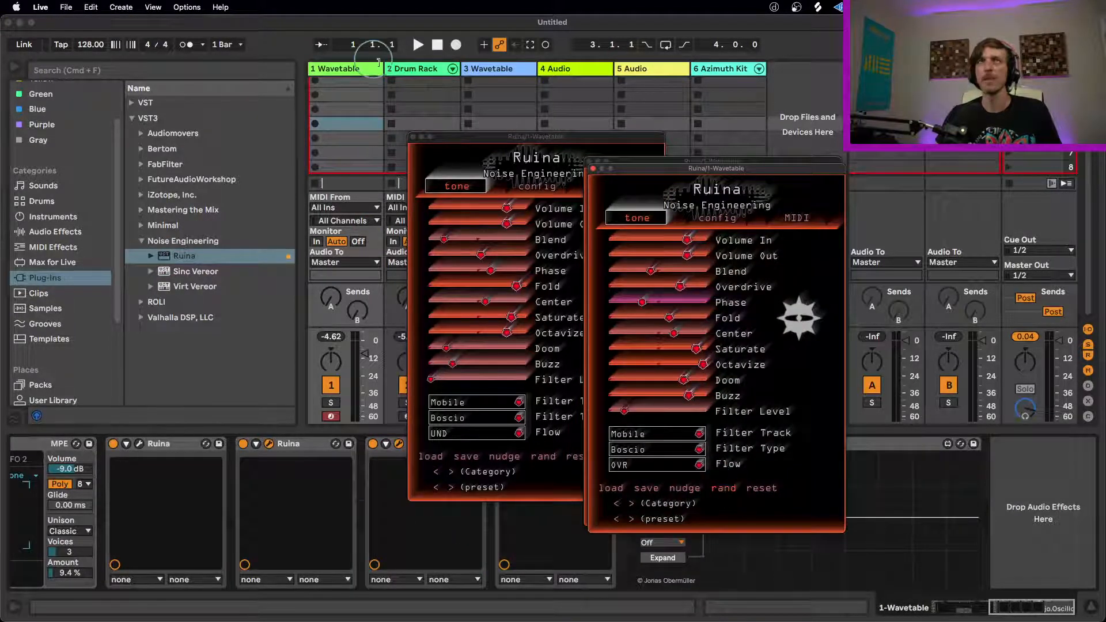
# Step: Close the open Ruina windows and set the Wavetable's unison mode to None
pyautogui.click(594, 169)
pyautogui.click(412, 137)
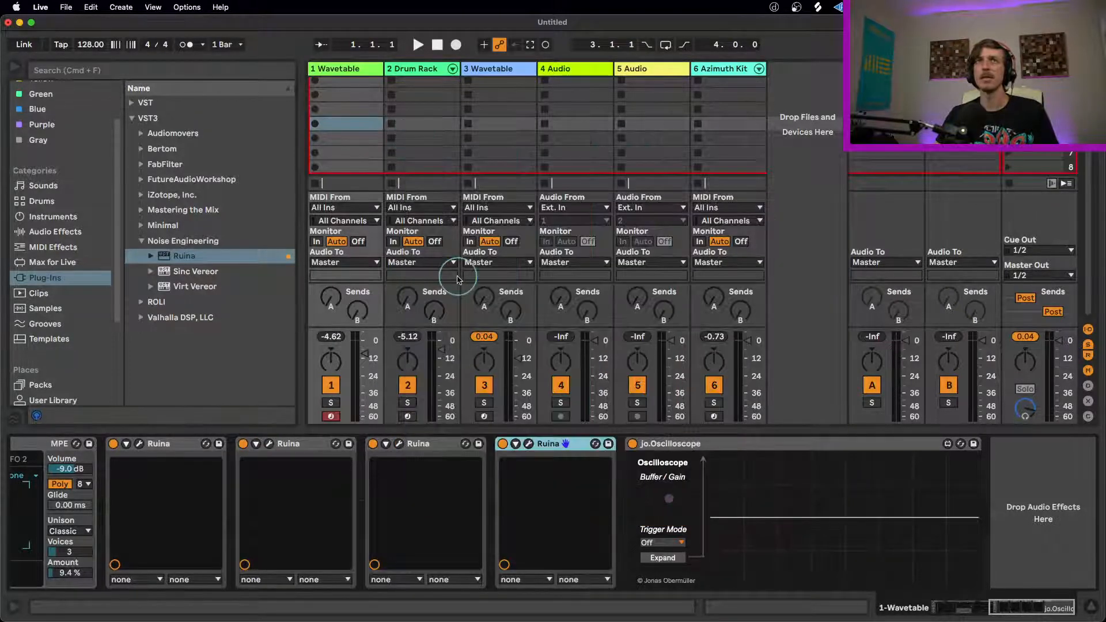
pyautogui.click(940, 604)
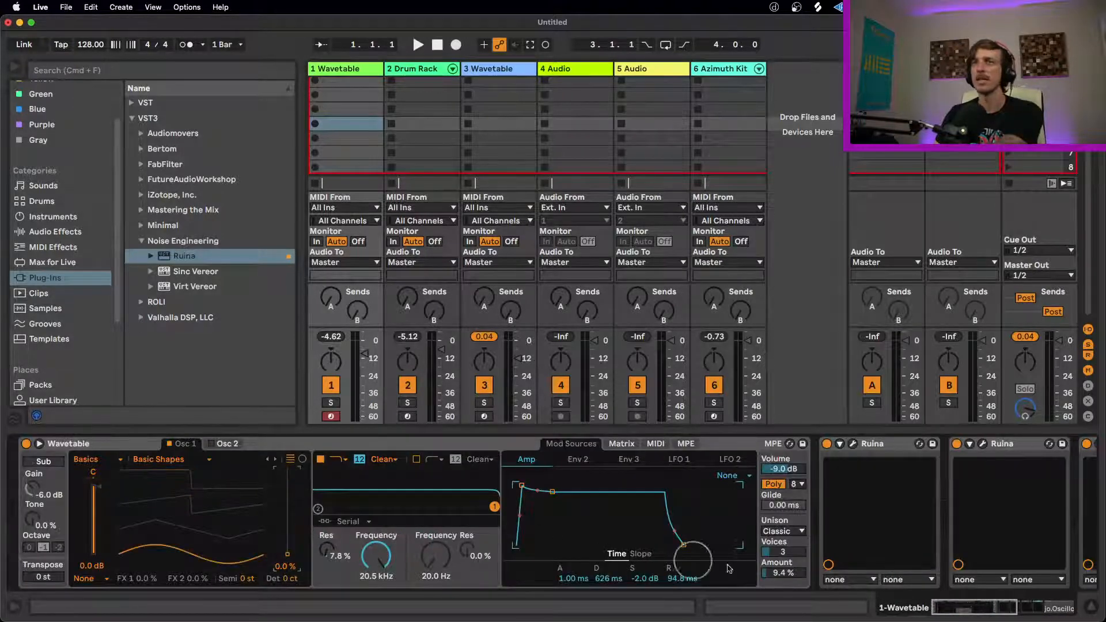
pyautogui.click(782, 531)
pyautogui.click(772, 445)
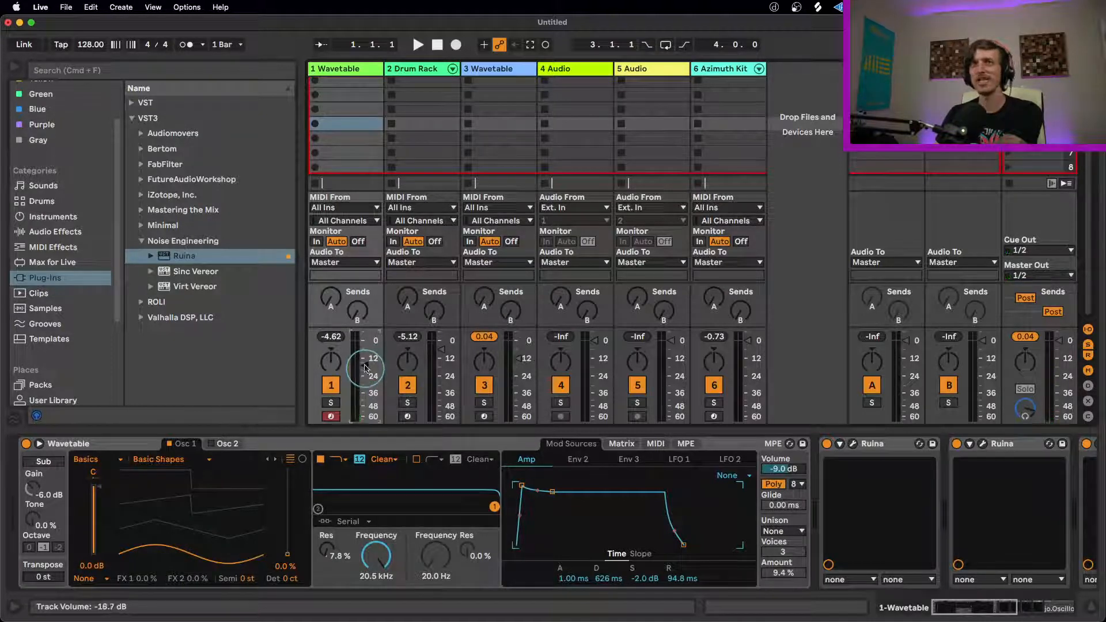
# Step: Open the fourth and third Ruina plug-ins side by side and randomize the settings of both
pyautogui.moveTo(994, 610); pyautogui.dragTo(1029, 608)
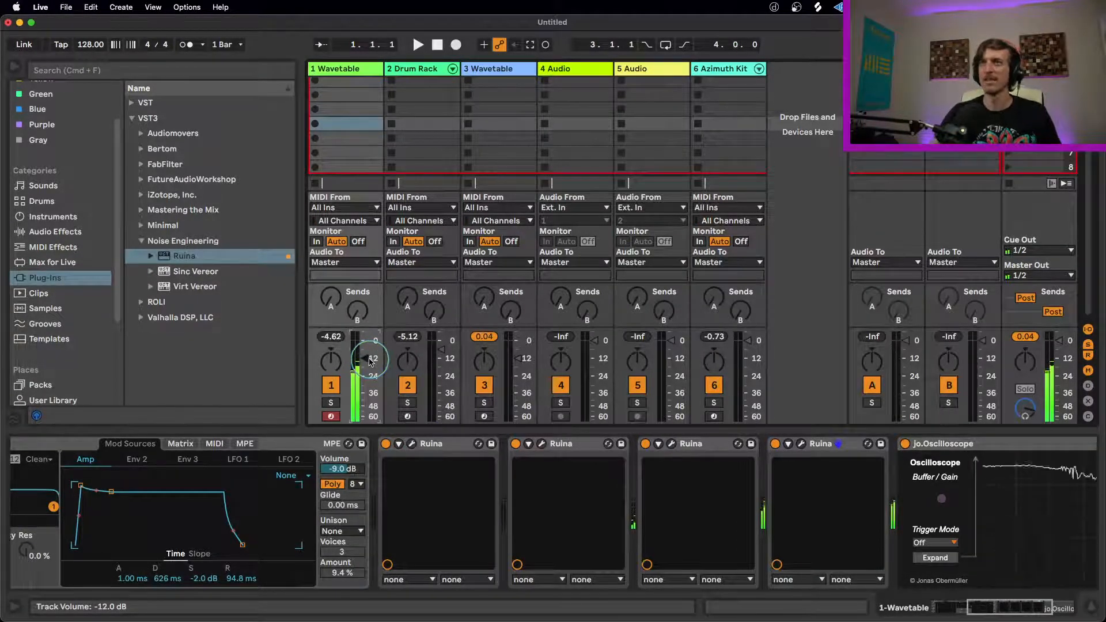
pyautogui.click(800, 444)
pyautogui.moveTo(658, 171); pyautogui.dragTo(901, 135)
pyautogui.click(671, 443)
pyautogui.click(719, 480)
pyautogui.click(967, 452)
pyautogui.click(967, 453)
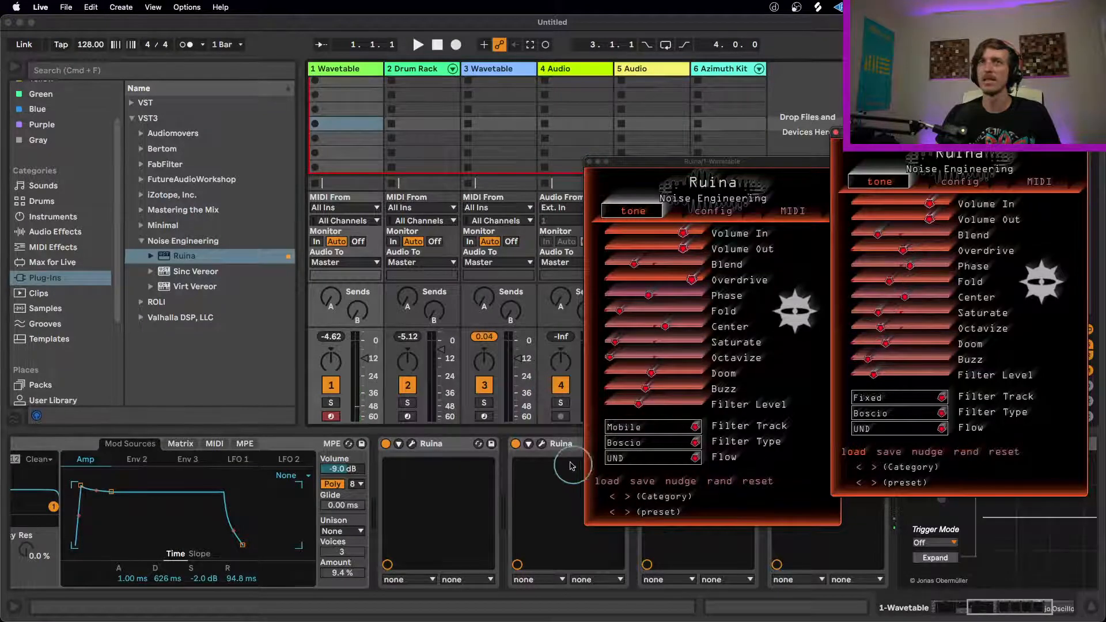
# Step: Open the second and first Ruina plug-ins in separate windows and randomize the settings of both
pyautogui.click(542, 444)
pyautogui.click(555, 458)
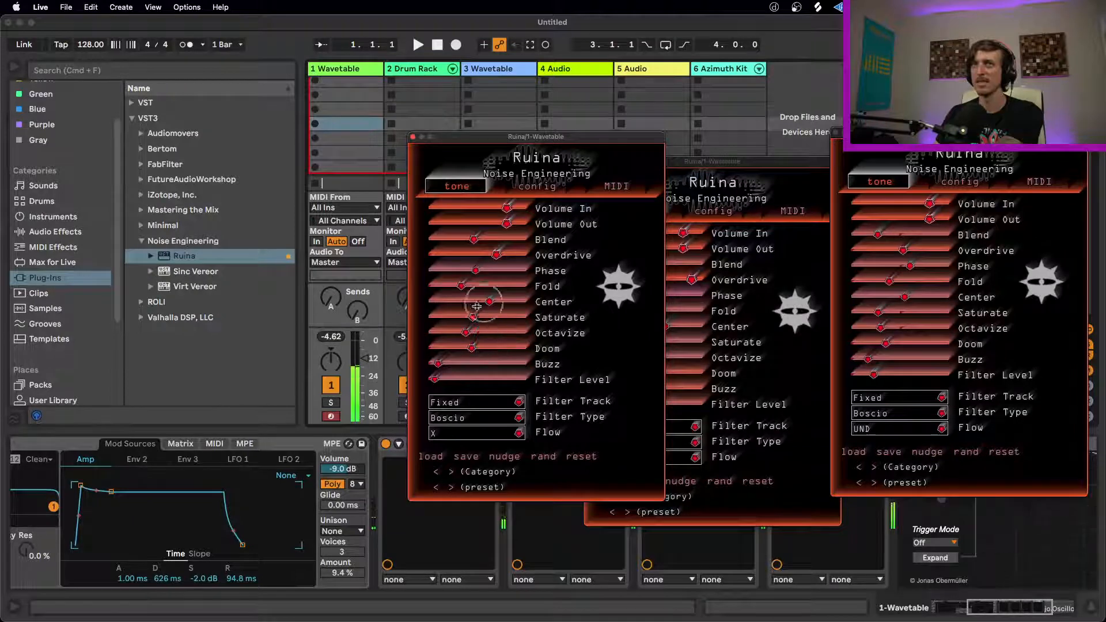
pyautogui.moveTo(497, 137); pyautogui.dragTo(656, 92)
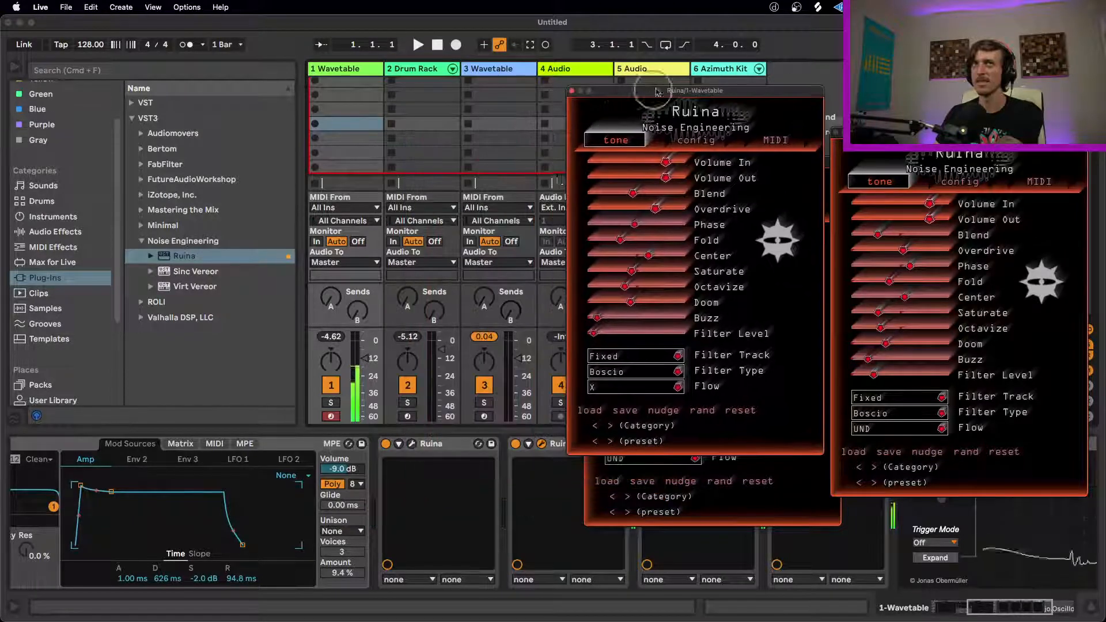
pyautogui.click(411, 444)
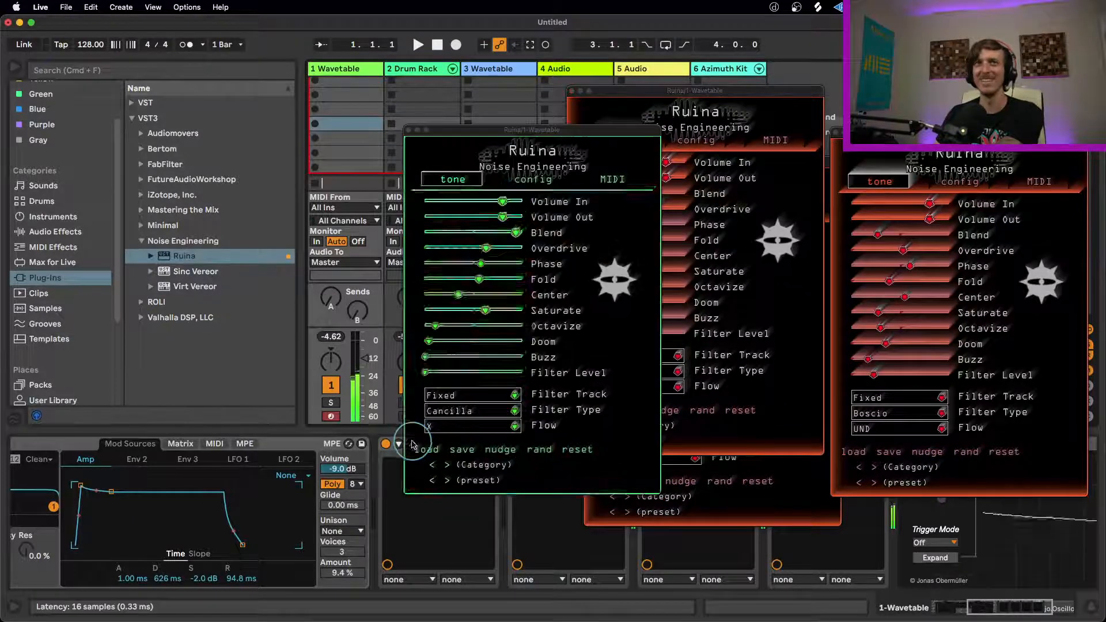
pyautogui.click(540, 451)
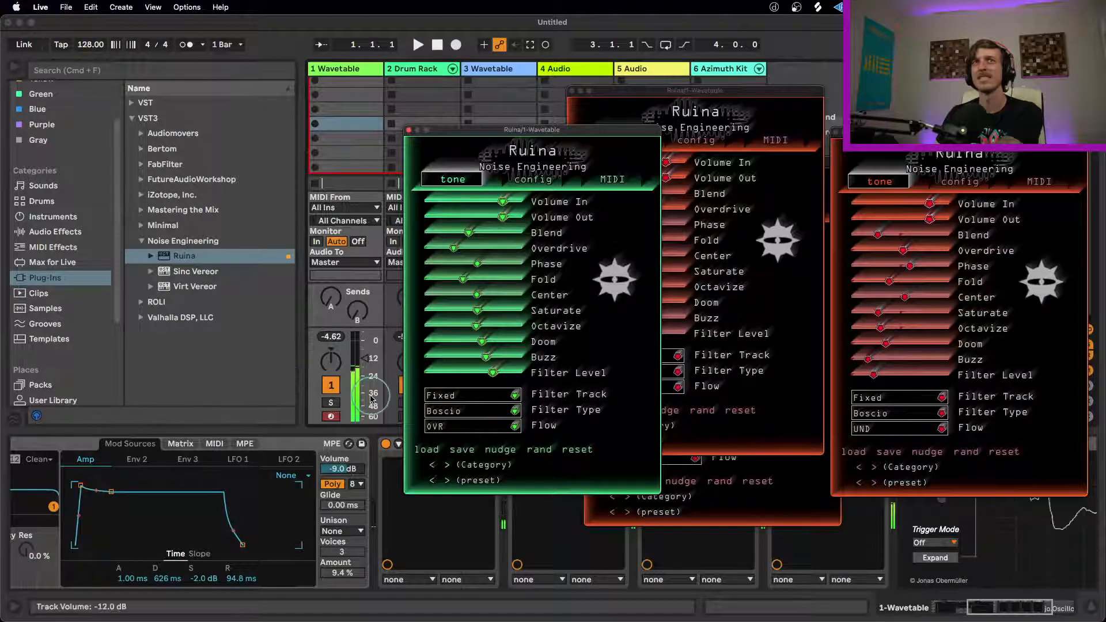
# Step: Show Env 2 in the track 1 Wavetable and close the second and third Ruina windows
pyautogui.click(990, 615)
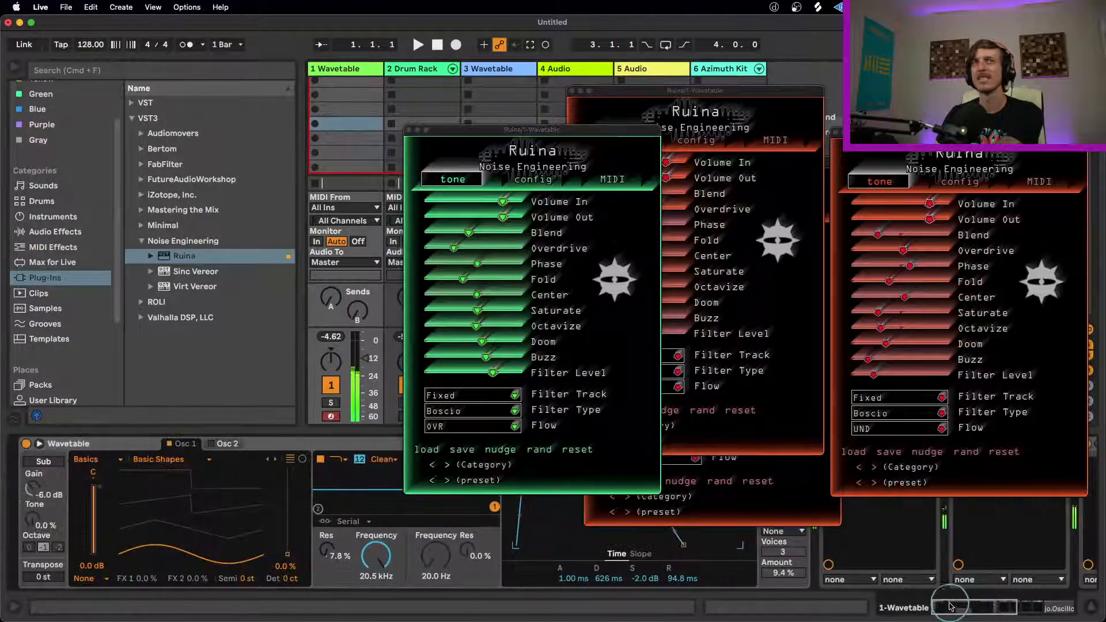
pyautogui.moveTo(421, 131); pyautogui.dragTo(746, 92)
pyautogui.click(571, 478)
pyautogui.click(574, 459)
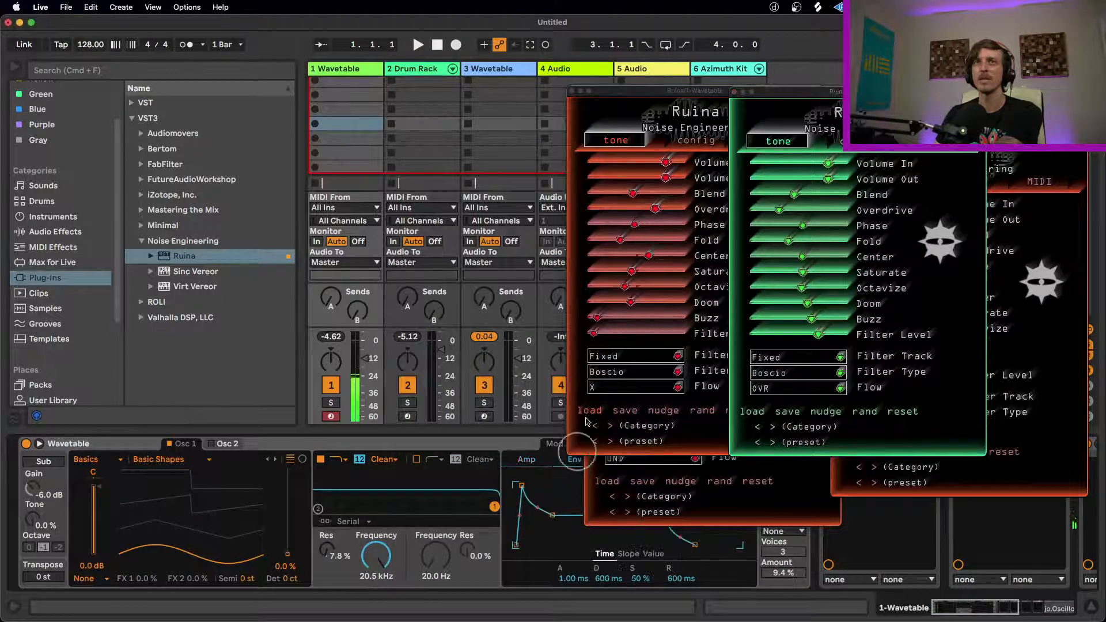
pyautogui.click(573, 92)
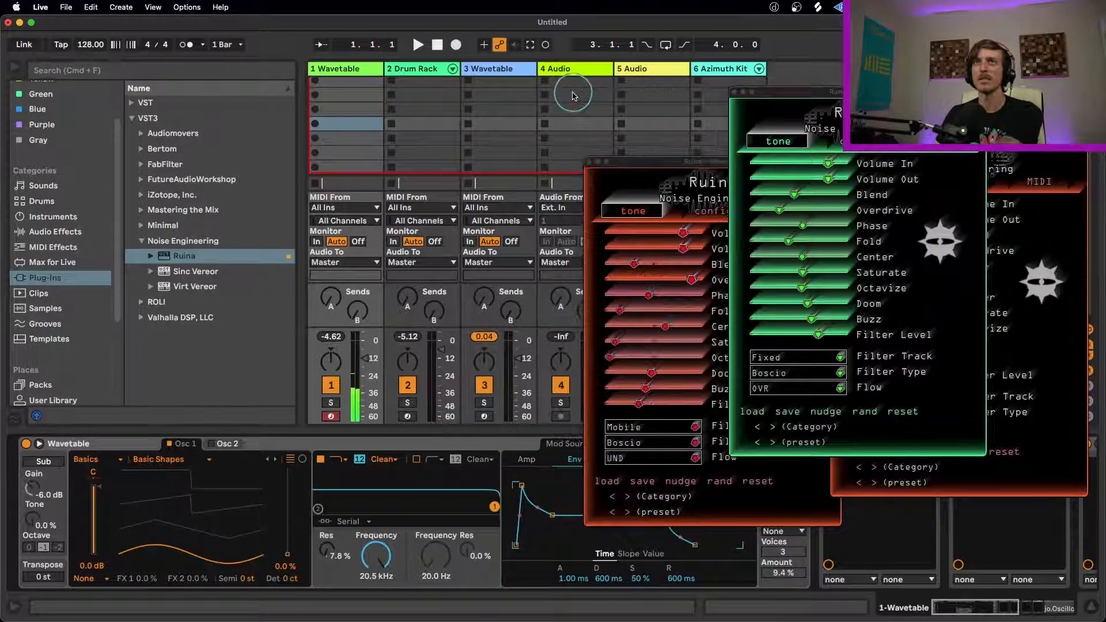
pyautogui.click(589, 162)
# Step: Modulate Pitch from Env 2 by 23.2, and shape Env 2 with a 375 ms decay and 0% sustain
pyautogui.click(619, 444)
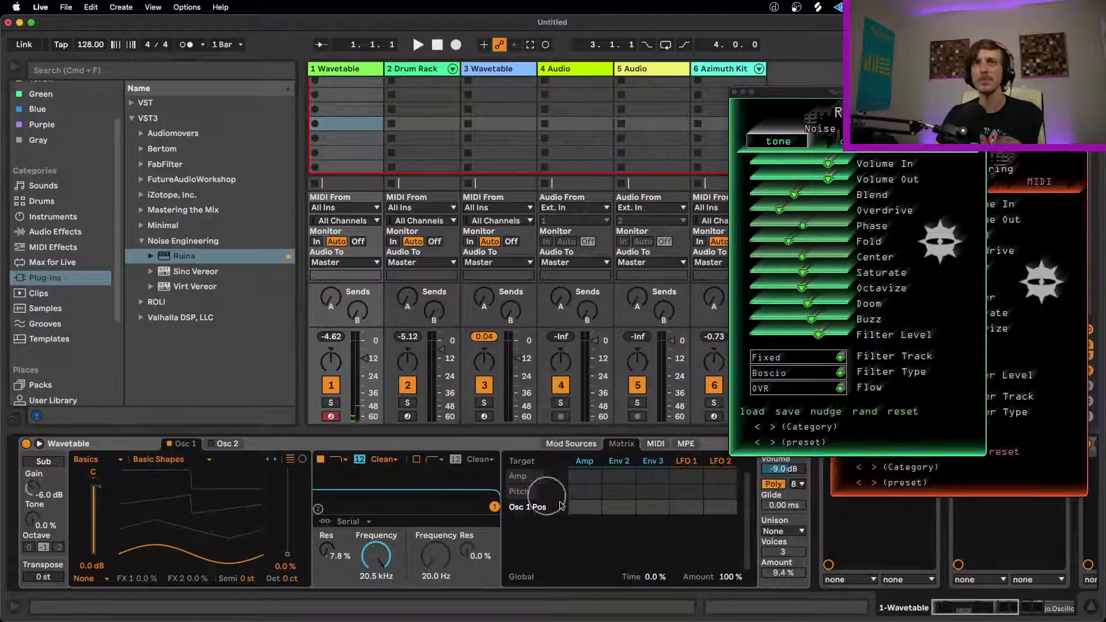
pyautogui.moveTo(626, 491); pyautogui.dragTo(627, 478)
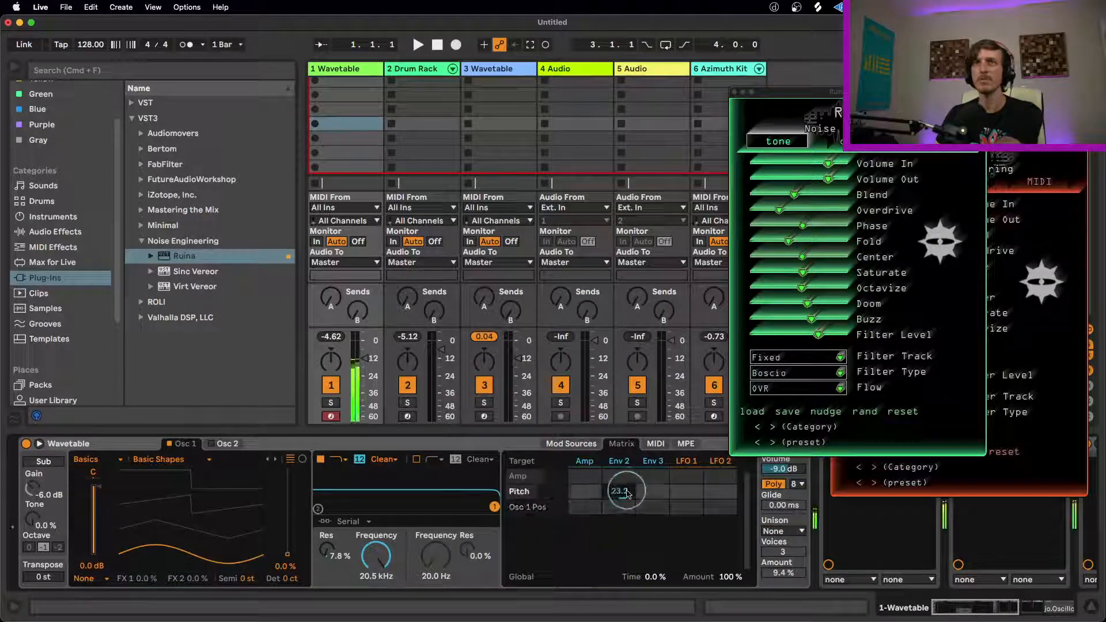
pyautogui.click(571, 443)
pyautogui.moveTo(548, 542); pyautogui.dragTo(574, 528)
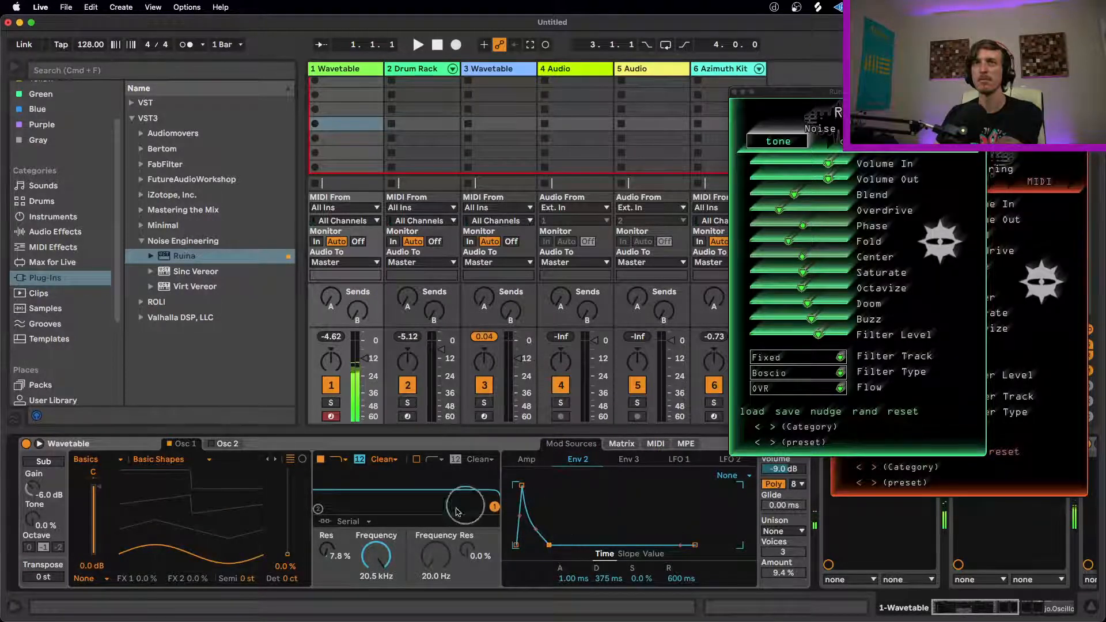
# Step: Set Osc 1's wavetable position to 85% and Filter 1's resonance to 0%
pyautogui.moveTo(288, 518); pyautogui.dragTo(287, 480)
pyautogui.moveTo(494, 507)
pyautogui.mouseDown()
pyautogui.moveTo(321, 511)
pyautogui.moveTo(494, 508)
pyautogui.mouseUp()
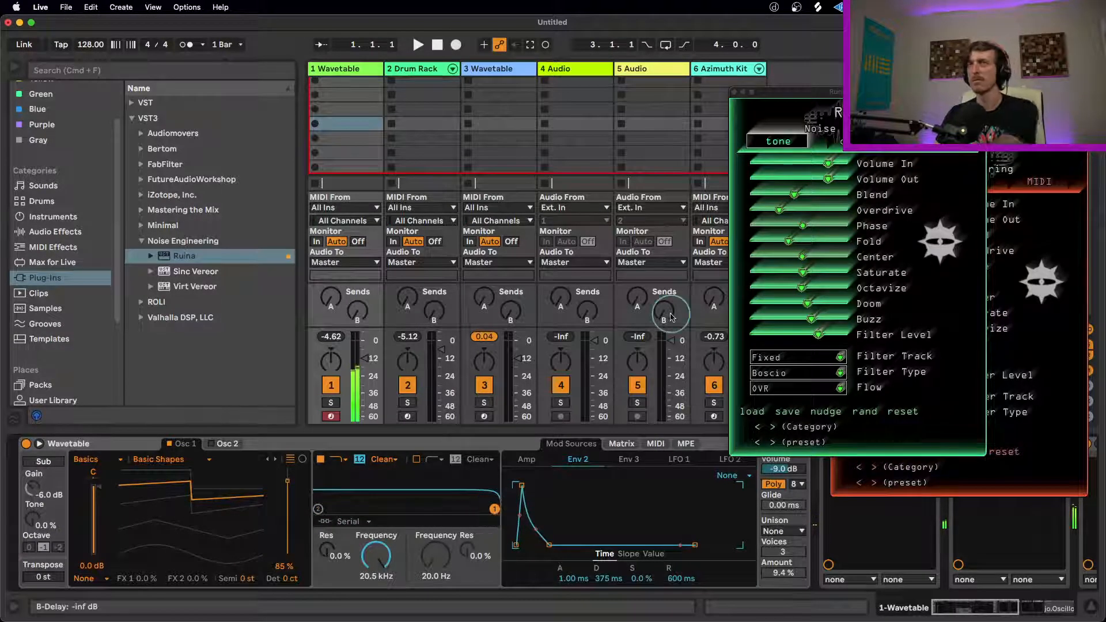
# Step: Close the remaining Ruina windows and delete every Ruina plug-in except the first from the track 1 chain
pyautogui.click(734, 92)
pyautogui.click(835, 134)
pyautogui.click(1008, 444)
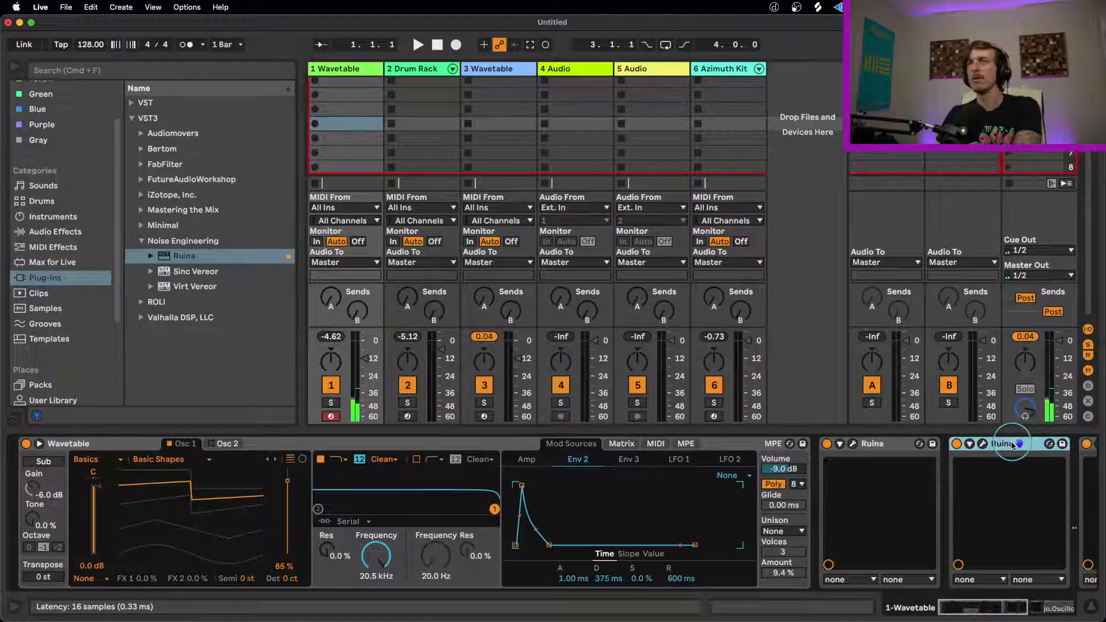
pyautogui.press('Delete')
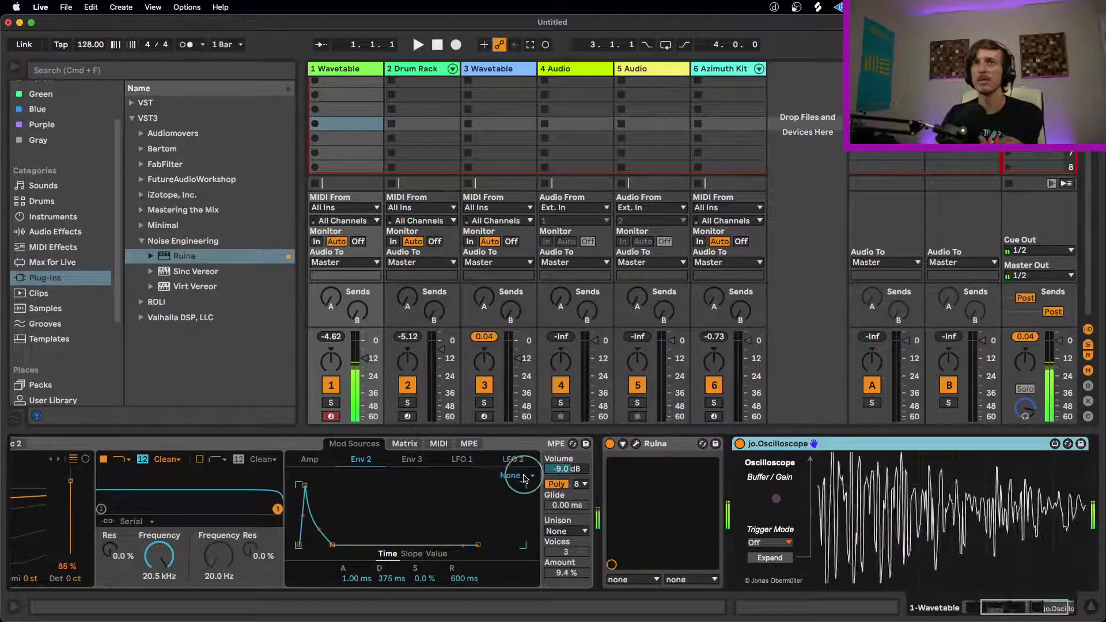
# Step: Reset Env 2's modulation of Pitch in the Wavetable matrix and set Osc 1's wavetable position to 100%
pyautogui.click(404, 443)
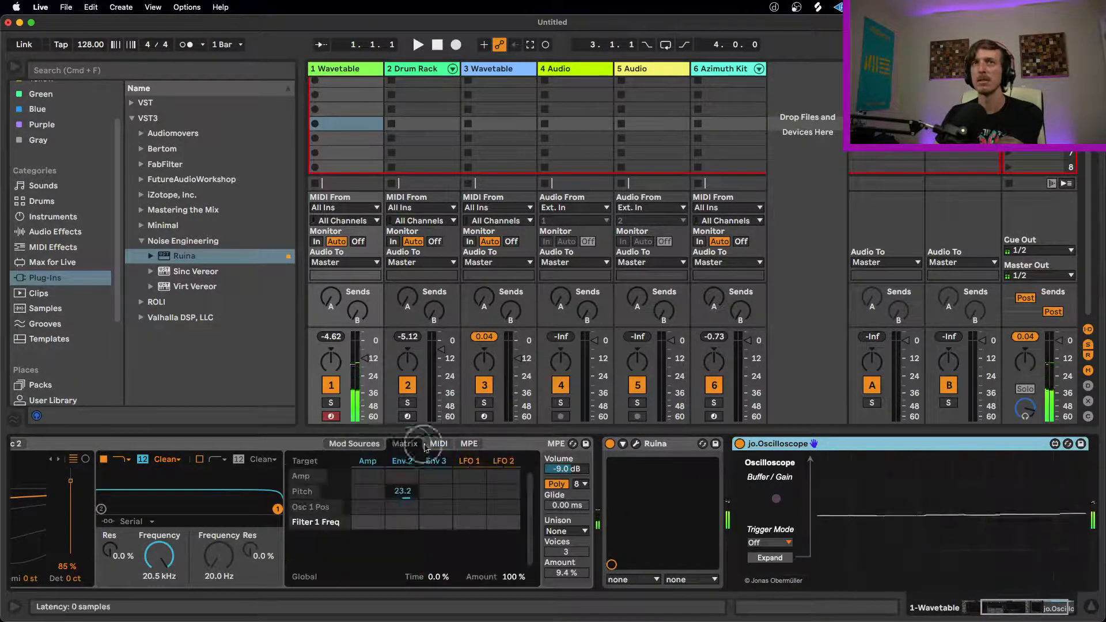
pyautogui.doubleClick(400, 497)
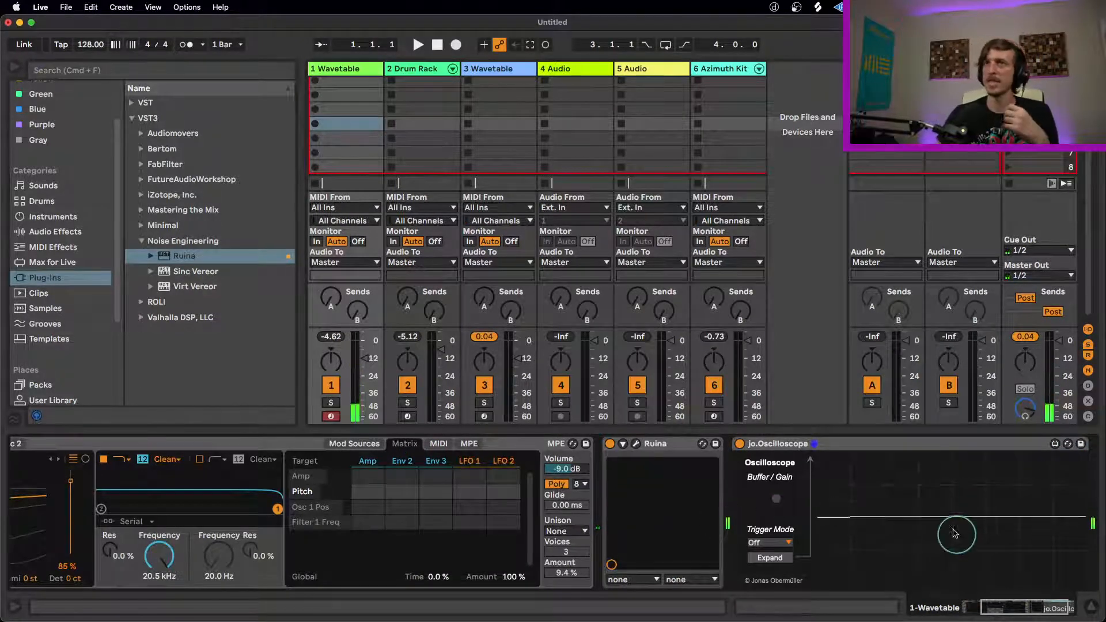
pyautogui.moveTo(1021, 610); pyautogui.dragTo(1003, 609)
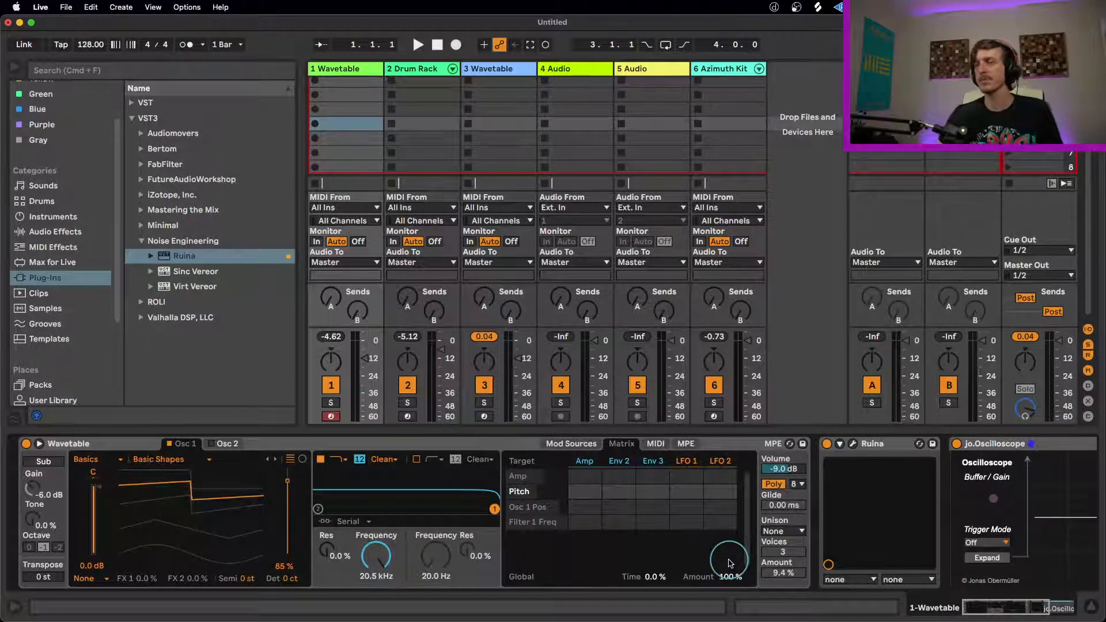
pyautogui.click(874, 448)
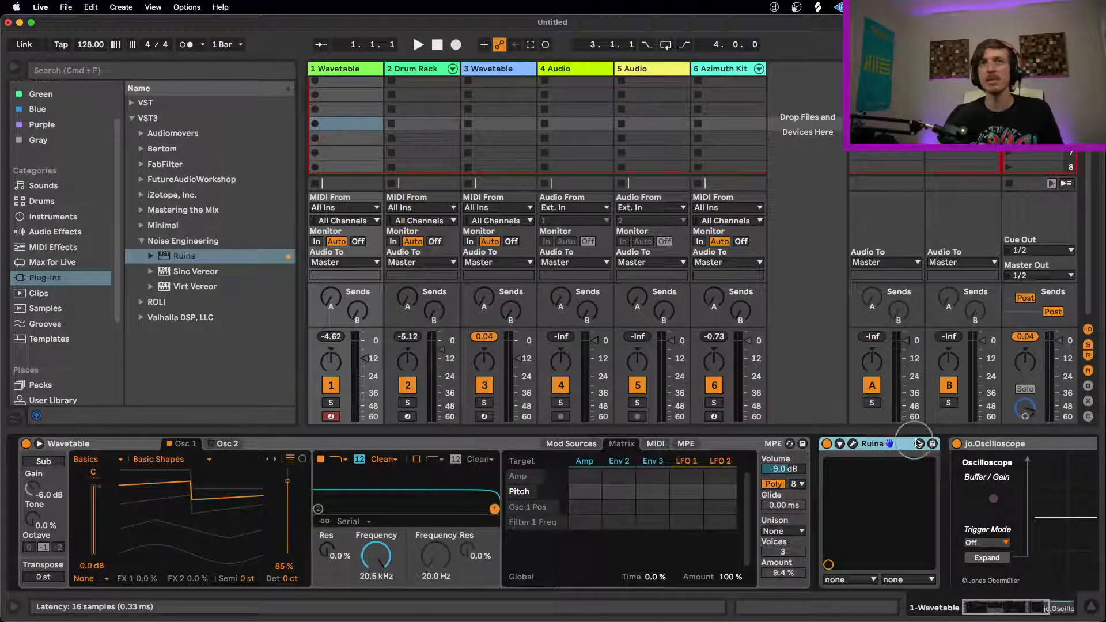
pyautogui.moveTo(288, 482); pyautogui.dragTo(283, 469)
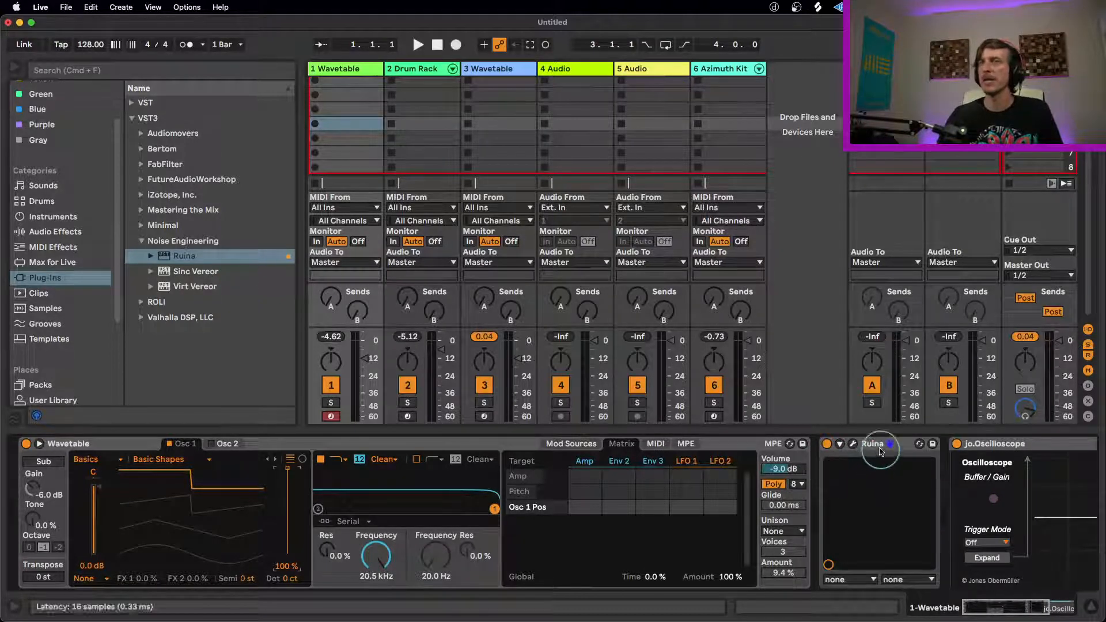
# Step: Load the Noise Engineering Virt Vereor plug-in onto a new track after 6 Azimuth Kit
pyautogui.click(201, 287)
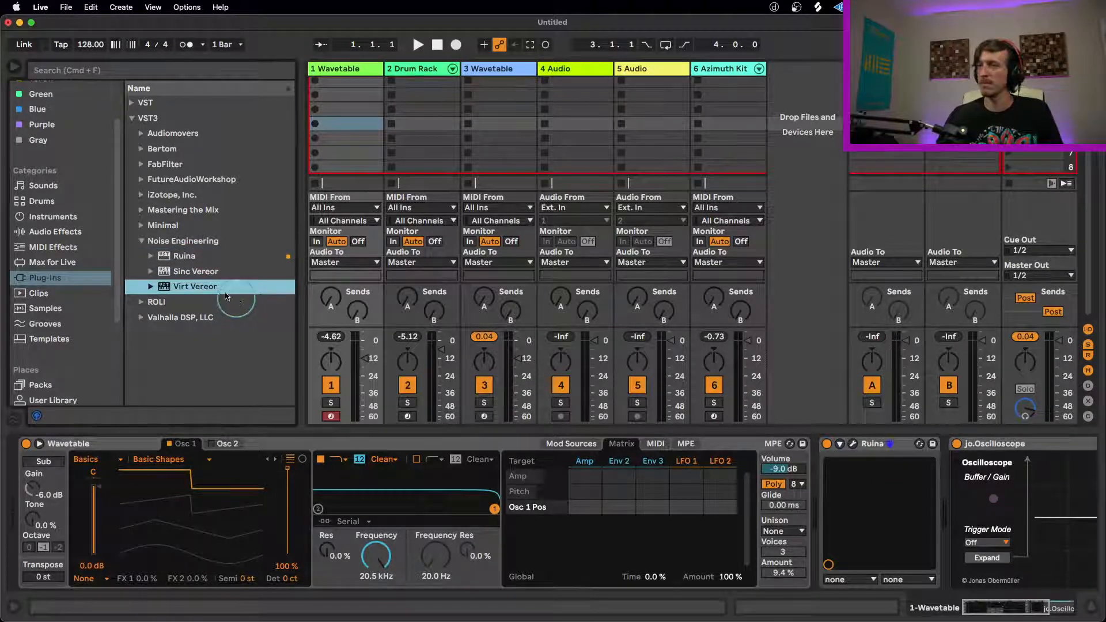
pyautogui.click(550, 72)
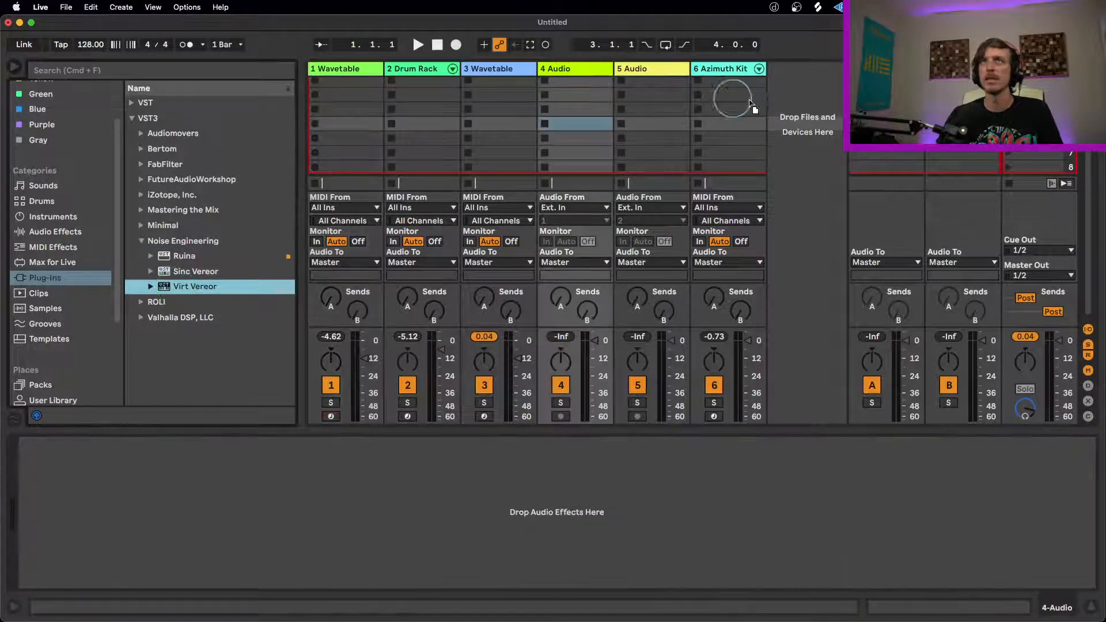
pyautogui.moveTo(782, 109); pyautogui.dragTo(779, 256)
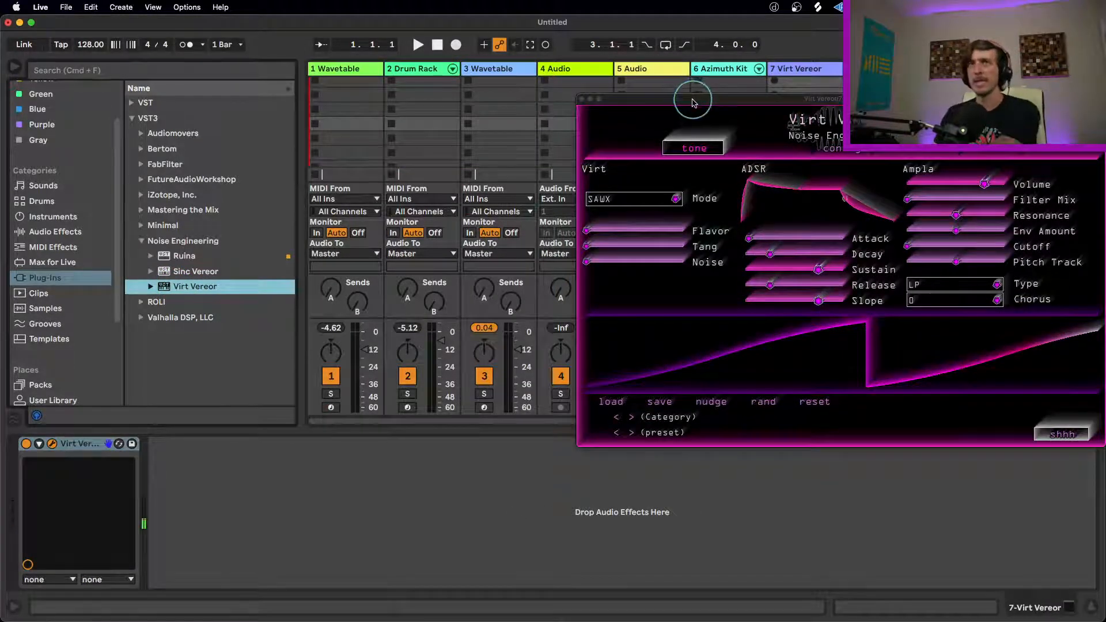
# Step: Set Virt Vereor's mode to HARM, move its window clear of the track meters, and check its MIDI CC assignments
pyautogui.click(661, 199)
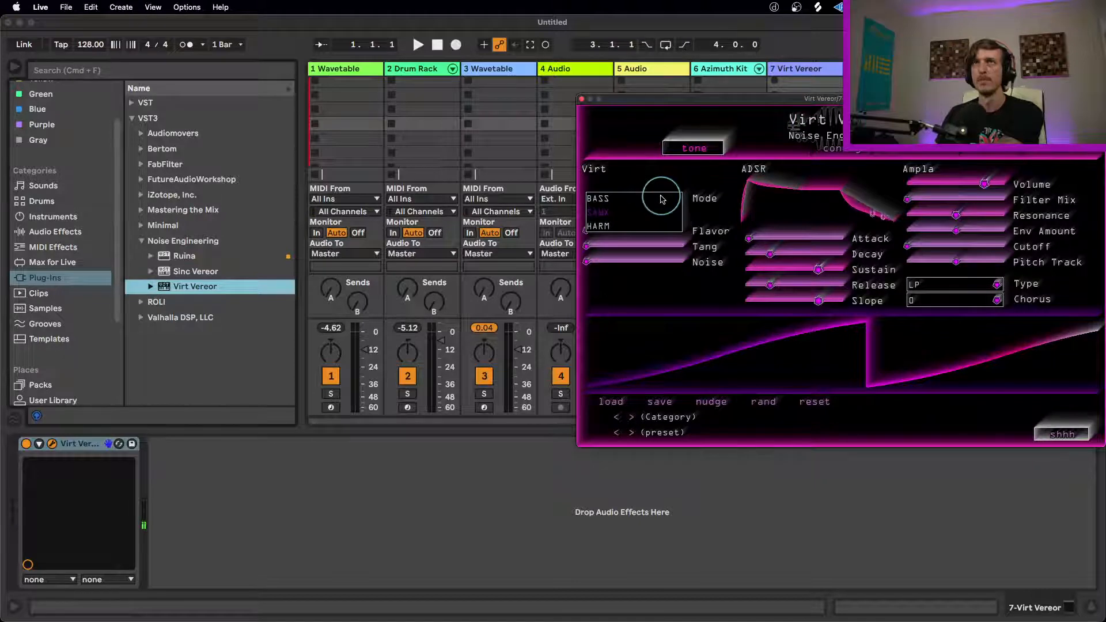
pyautogui.click(662, 199)
pyautogui.click(662, 199)
pyautogui.click(639, 227)
pyautogui.moveTo(723, 101); pyautogui.dragTo(429, 140)
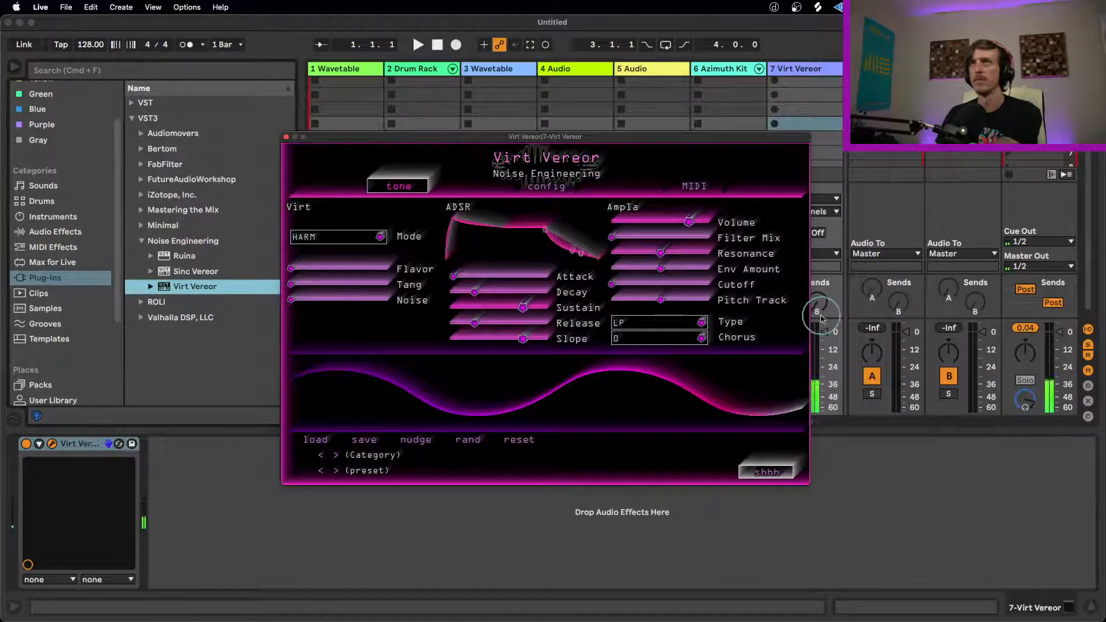
pyautogui.click(694, 187)
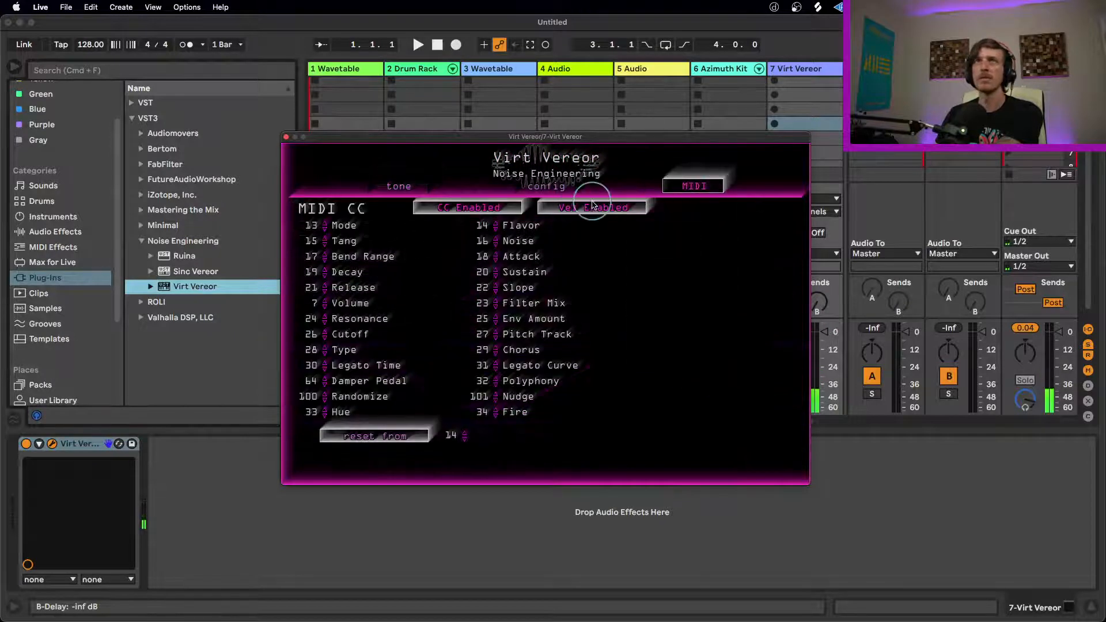
pyautogui.click(412, 188)
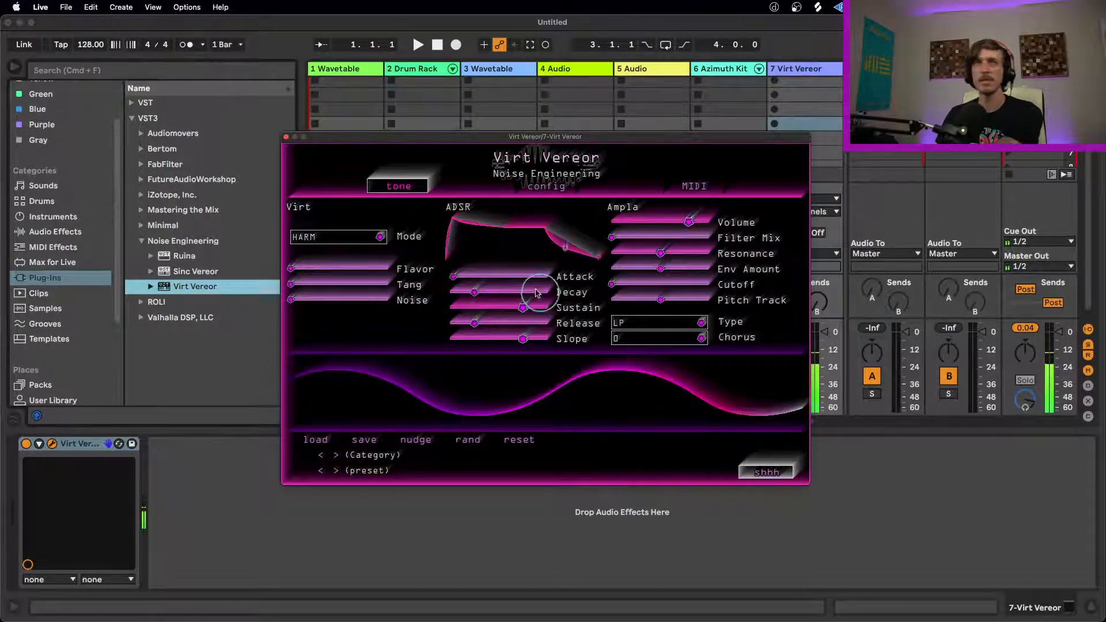
# Step: Raise Virt Vereor's Tang and Flavor to over a third, add a little Noise, and lower its Volume to about half
pyautogui.moveTo(312, 283); pyautogui.dragTo(325, 305)
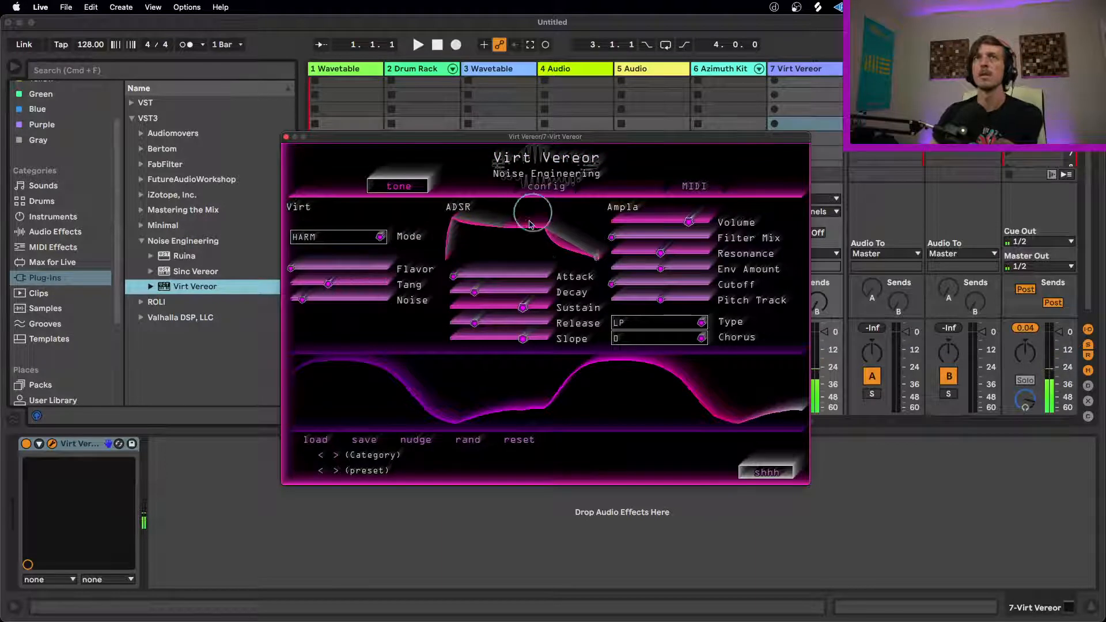
pyautogui.moveTo(690, 222); pyautogui.dragTo(623, 227)
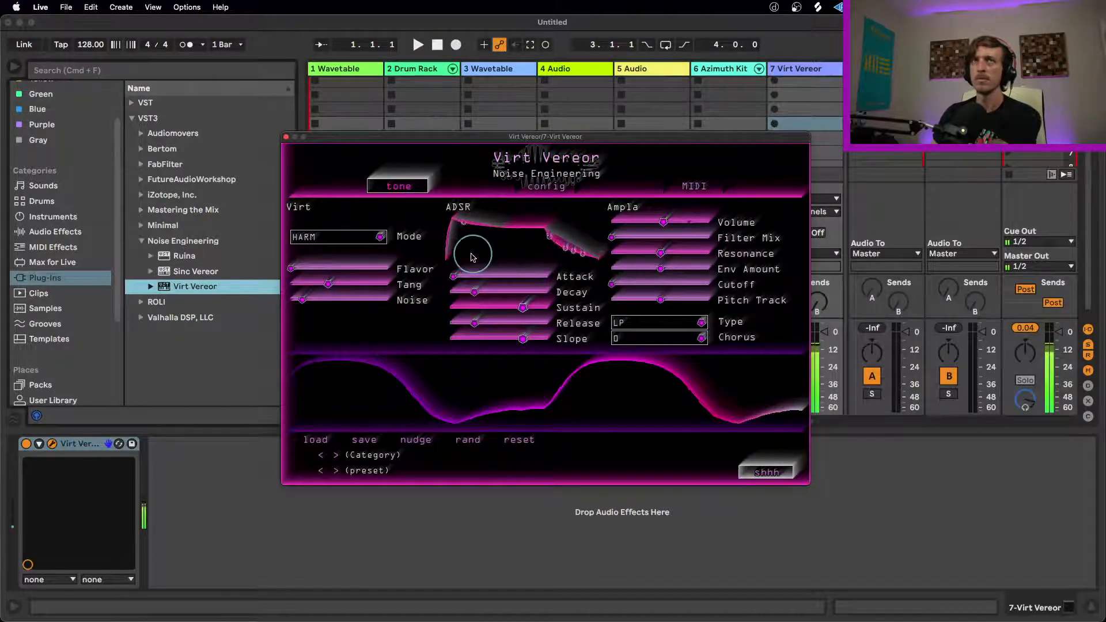
pyautogui.moveTo(305, 267); pyautogui.dragTo(339, 272)
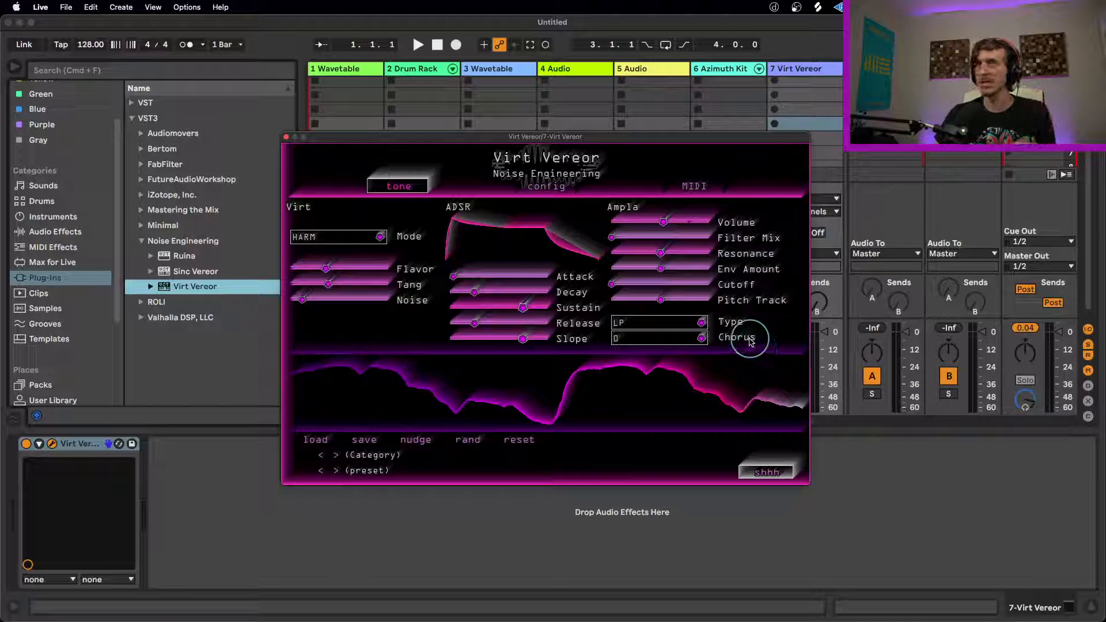
# Step: Set Virt Vereor's Chorus to II and raise its Tang to about three quarters
pyautogui.click(700, 338)
pyautogui.click(636, 367)
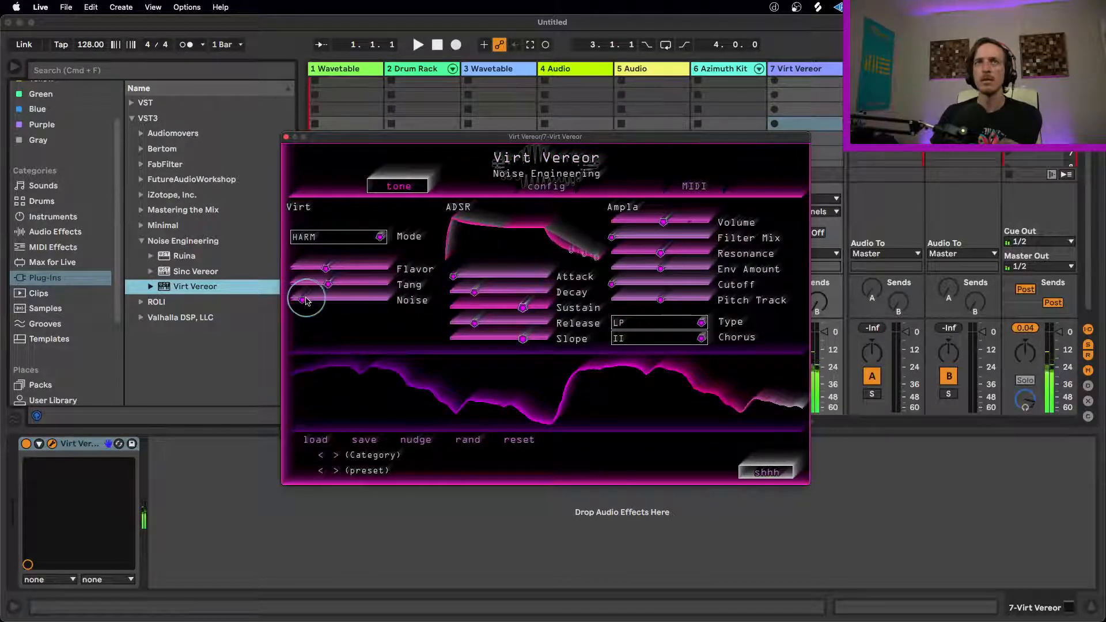
pyautogui.moveTo(329, 282); pyautogui.dragTo(414, 286)
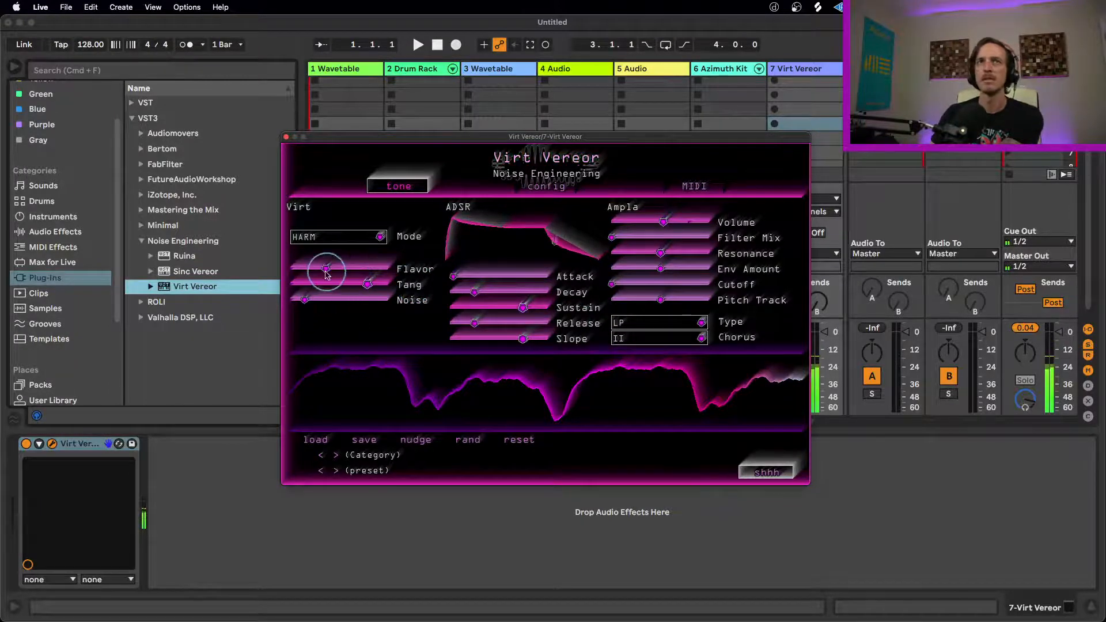
# Step: Nudge Virt Vereor's patch, raise Filter Mix and Pitch Track to about 60% and Cutoff to about 70%, and close its window
pyautogui.moveTo(331, 272)
pyautogui.mouseDown()
pyautogui.moveTo(415, 274)
pyautogui.moveTo(314, 278)
pyautogui.mouseUp()
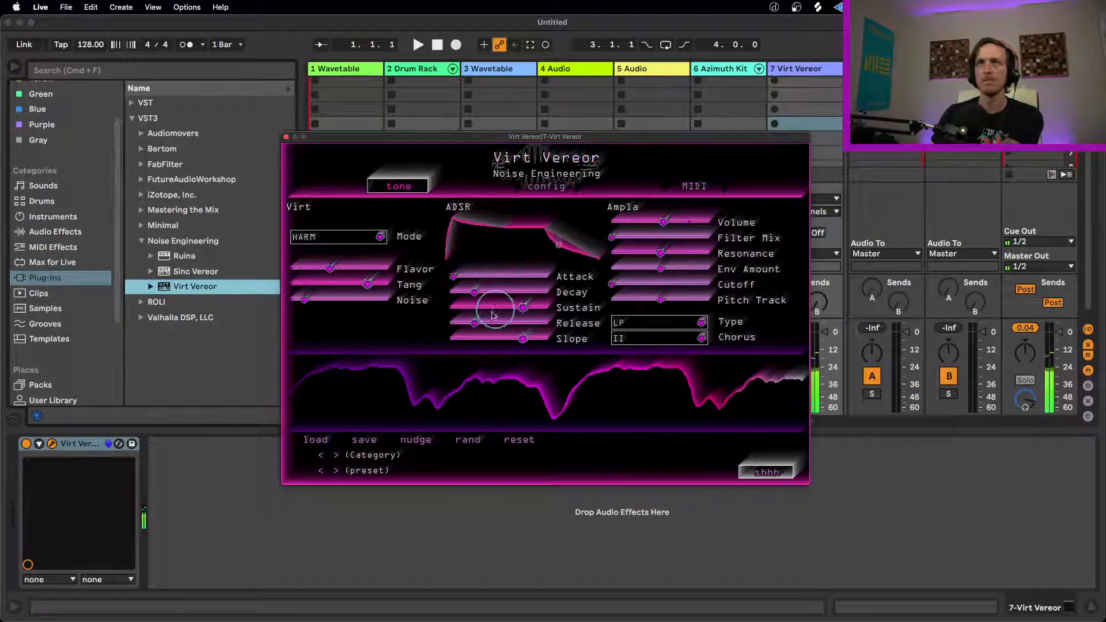
pyautogui.click(426, 442)
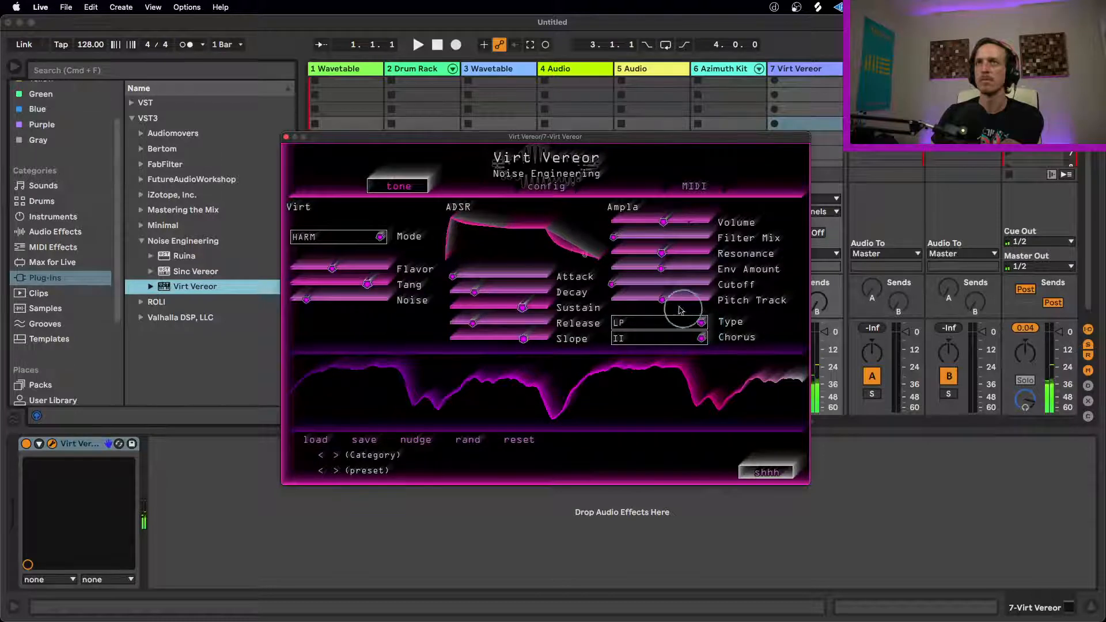
pyautogui.moveTo(619, 242); pyautogui.dragTo(763, 235)
pyautogui.moveTo(613, 284); pyautogui.dragTo(777, 277)
pyautogui.moveTo(675, 302); pyautogui.dragTo(704, 303)
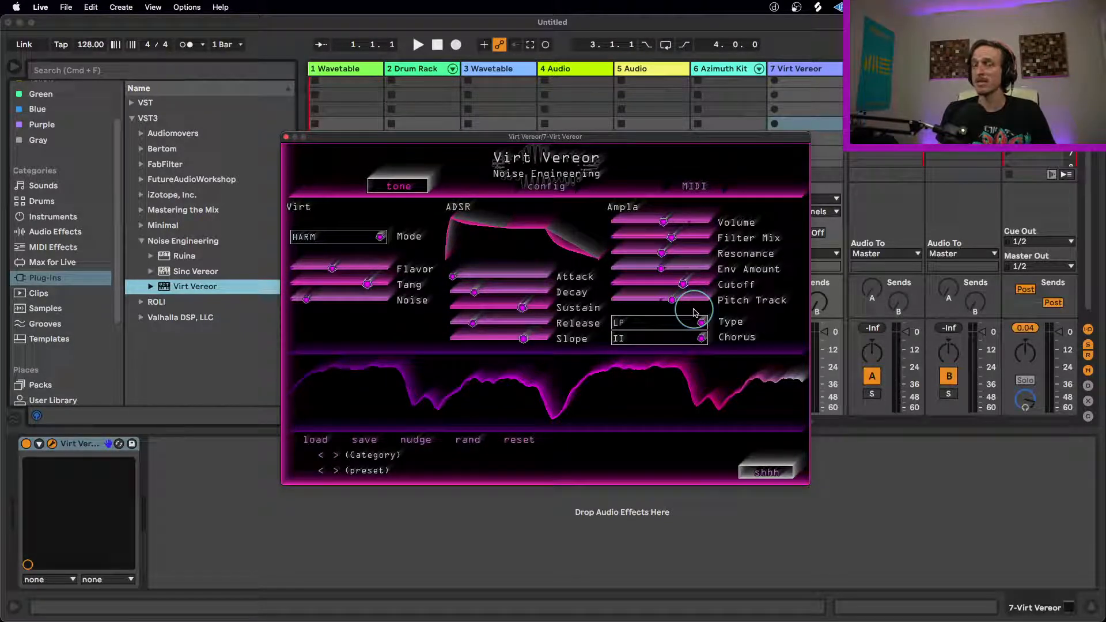
pyautogui.click(285, 137)
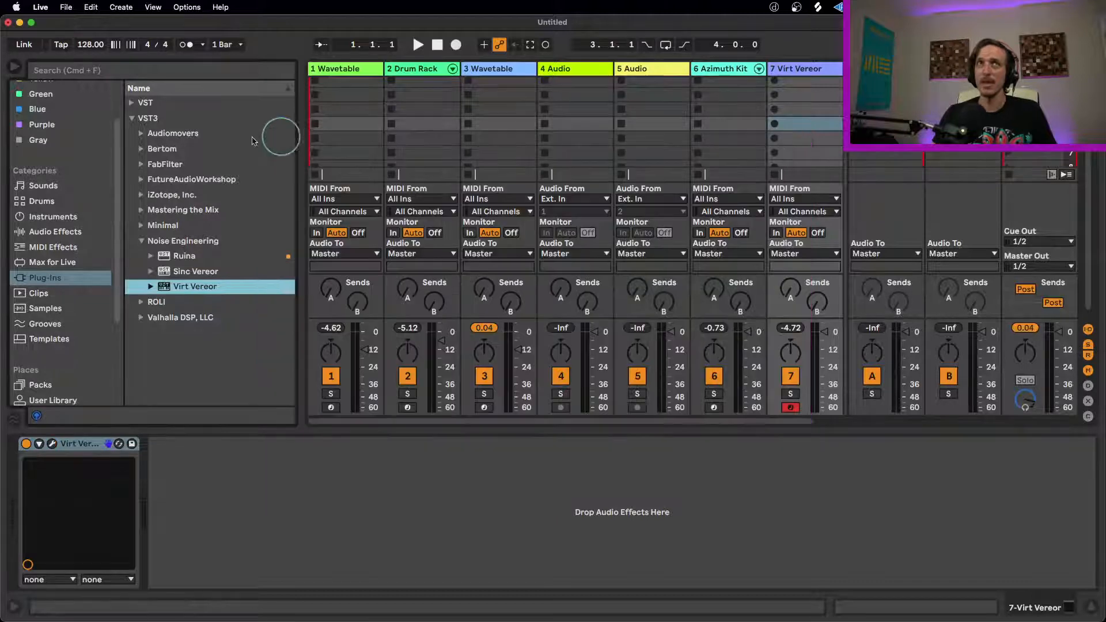
# Step: Add a Compressor, Saturator, EQ Eight and Limiter after Virt Vereor, in that order
pyautogui.click(53, 232)
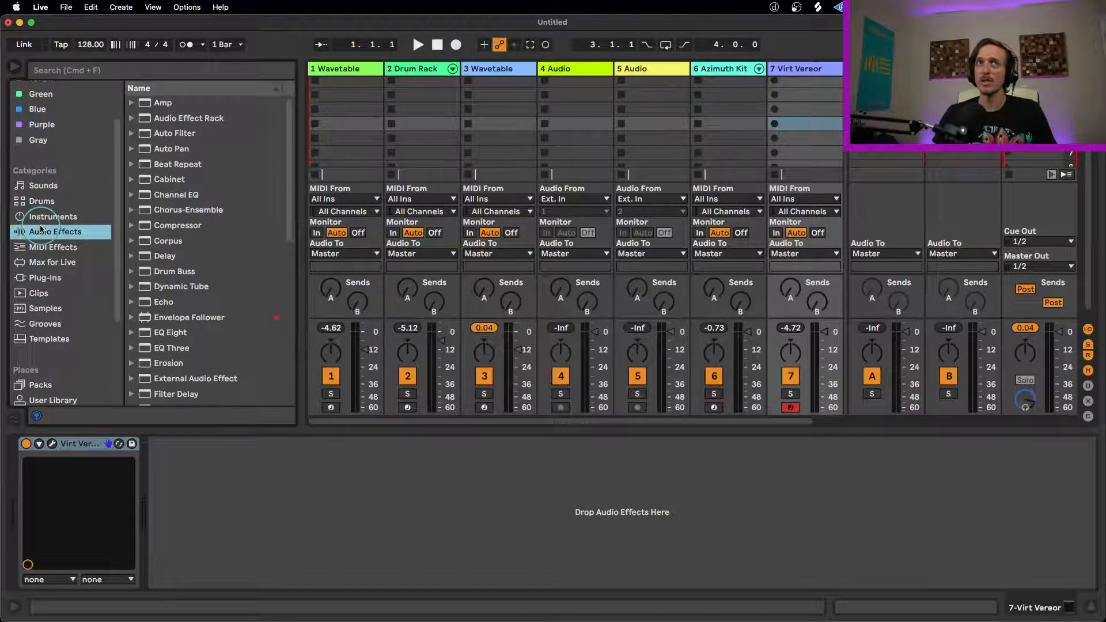
pyautogui.doubleClick(182, 224)
pyautogui.scroll(-2, 195, 286)
pyautogui.scroll(-10, 194, 286)
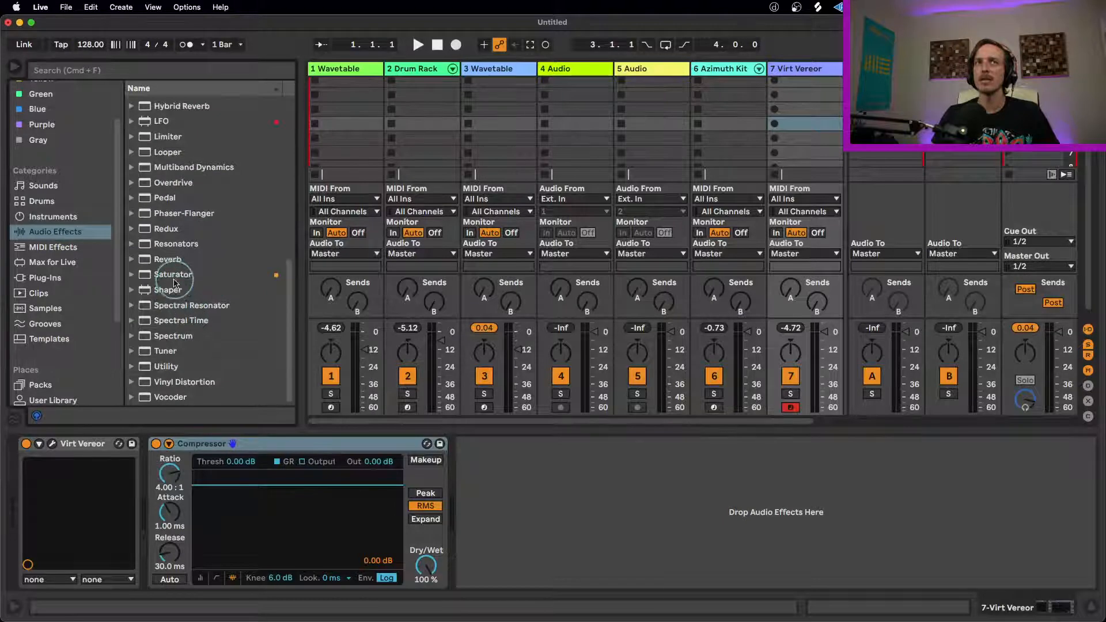
pyautogui.doubleClick(173, 275)
pyautogui.scroll(8, 201, 269)
pyautogui.doubleClick(233, 261)
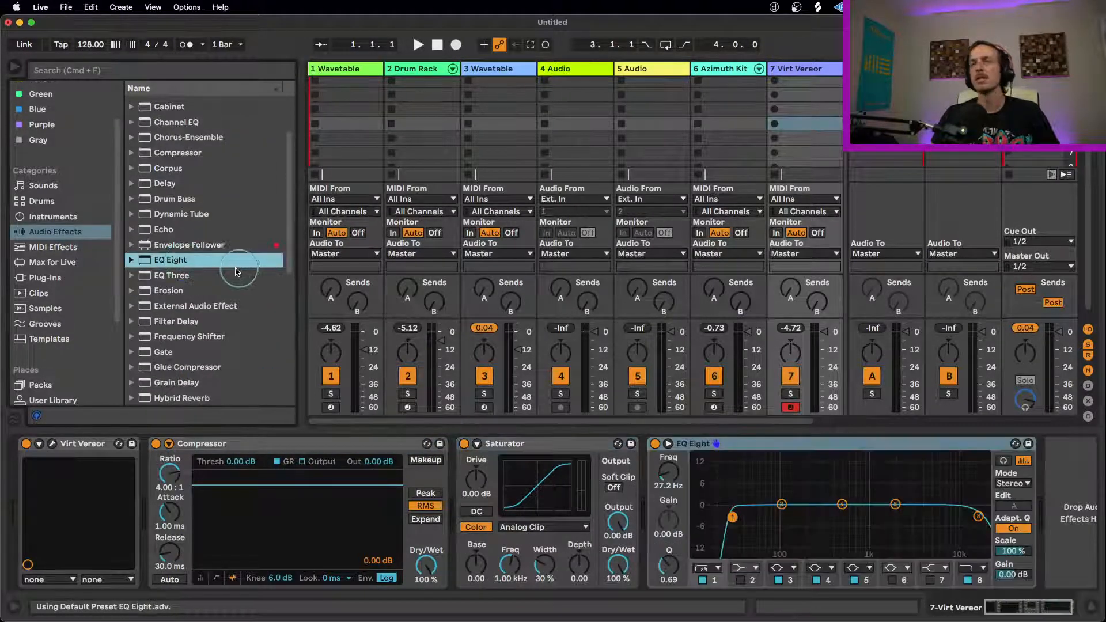
pyautogui.scroll(-6, 236, 274)
pyautogui.doubleClick(178, 237)
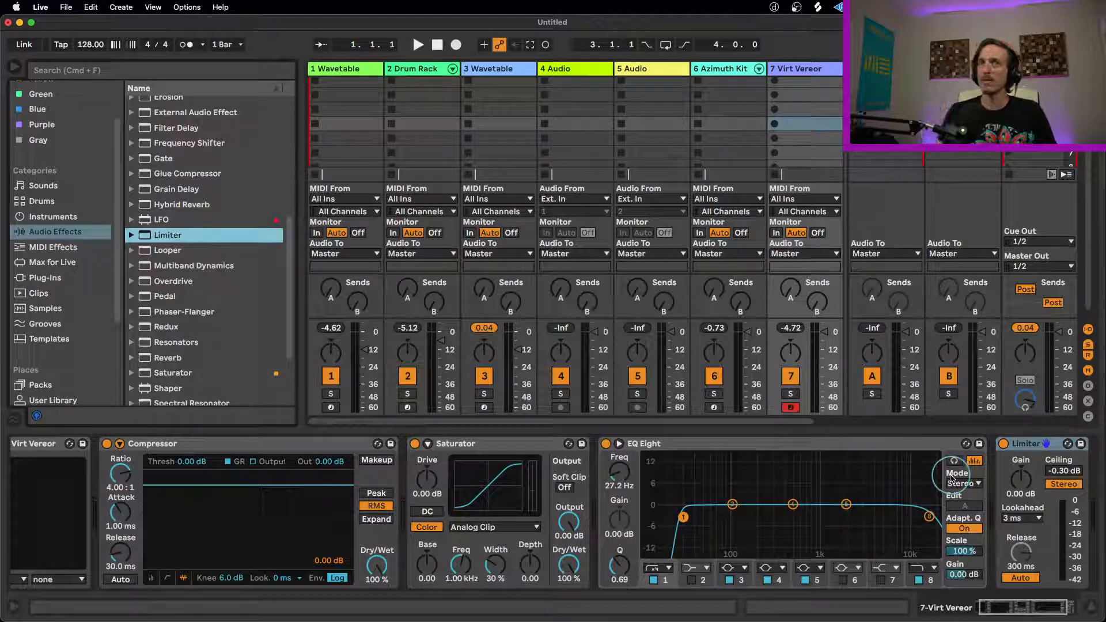
# Step: Delete the Compressor, Saturator, EQ Eight and Limiter from the Virt Vereor track
pyautogui.click(237, 443)
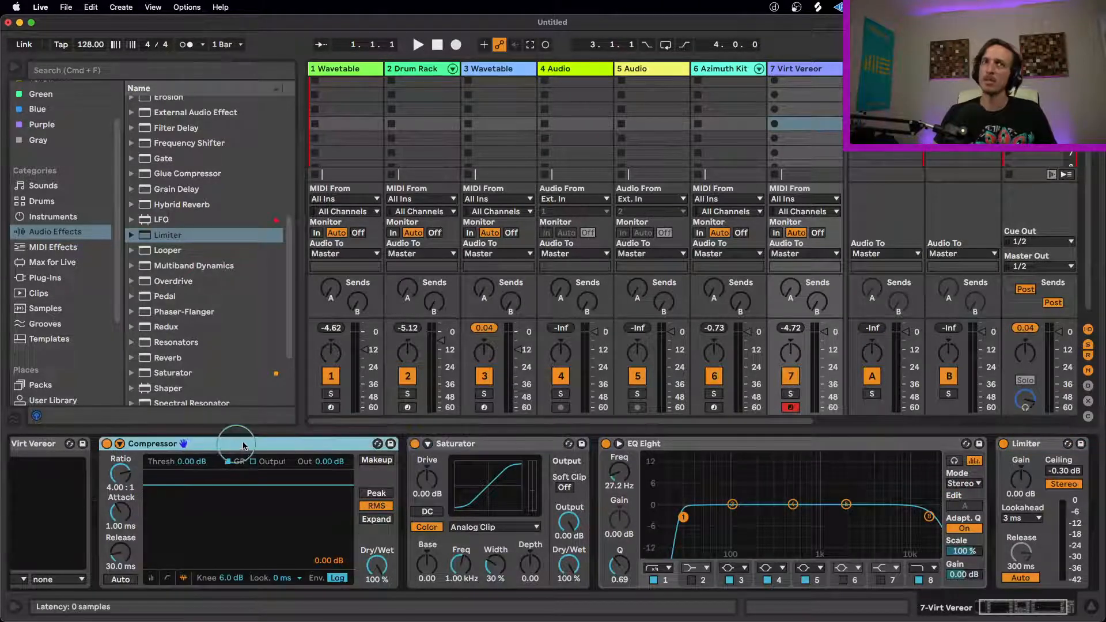
pyautogui.click(784, 454)
pyautogui.click(560, 379)
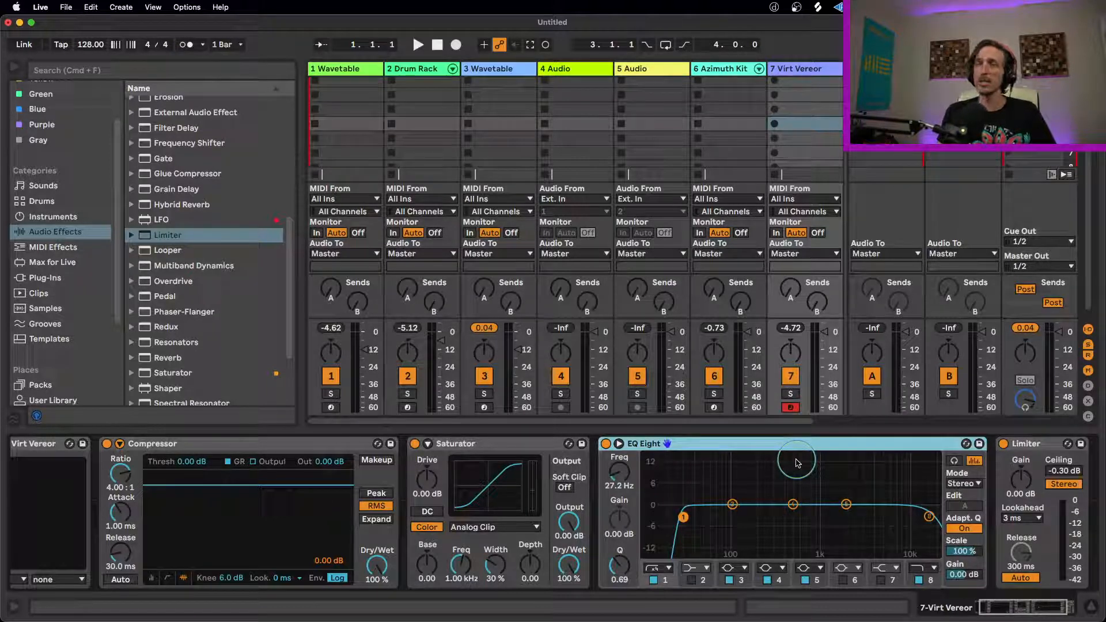
pyautogui.click(310, 448)
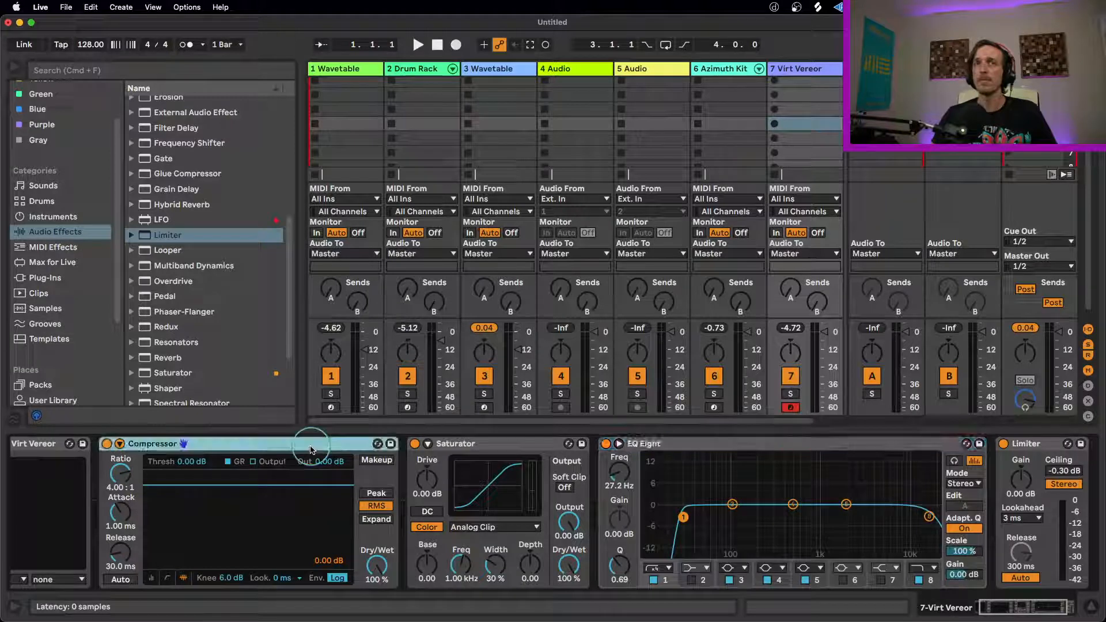
pyautogui.press('Delete')
pyautogui.press('Delete')
pyautogui.press('Delete')
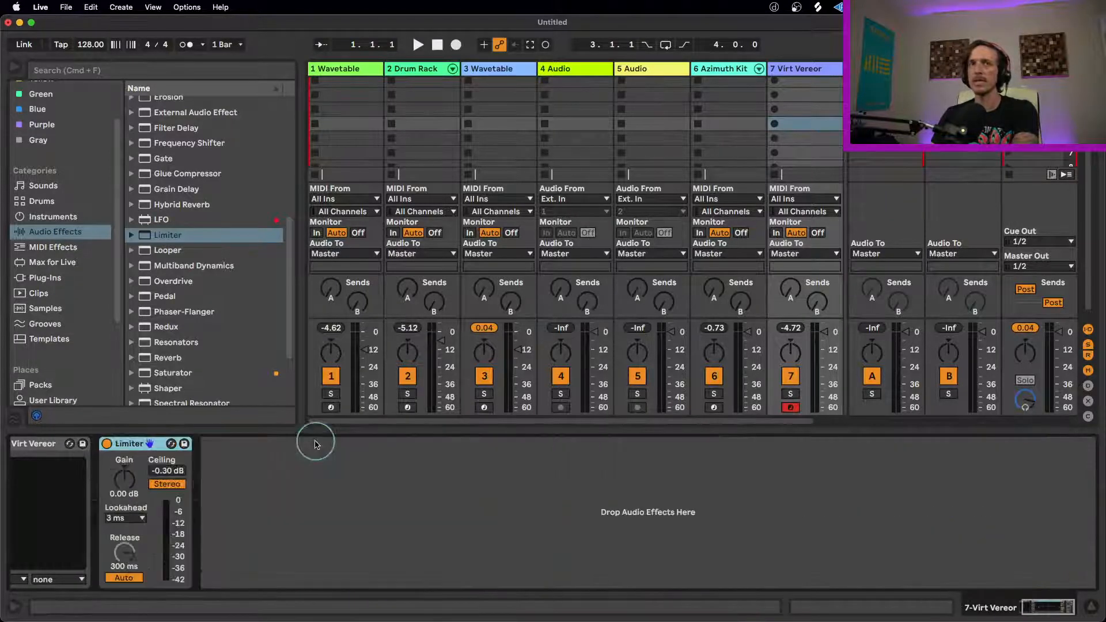
pyautogui.press('Delete')
# Step: Browse the FabFilter VST3 plug-ins, picking out Saturn 2, Pro-L 2 and Pro-C 2
pyautogui.scroll(-4, 76, 269)
pyautogui.scroll(1, 52, 230)
pyautogui.click(45, 208)
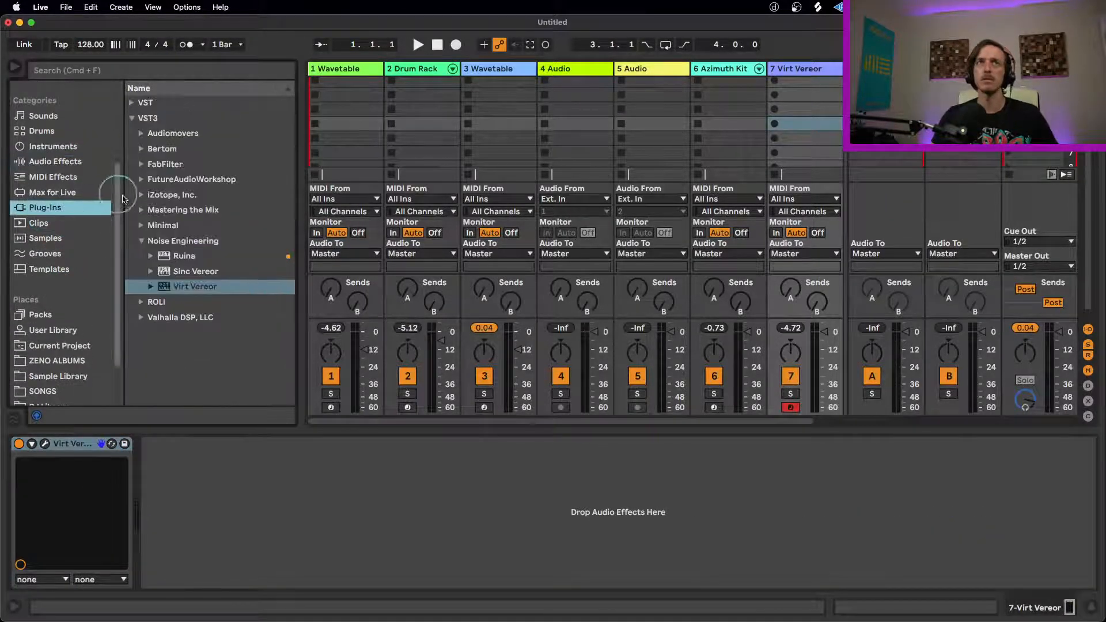
pyautogui.click(142, 164)
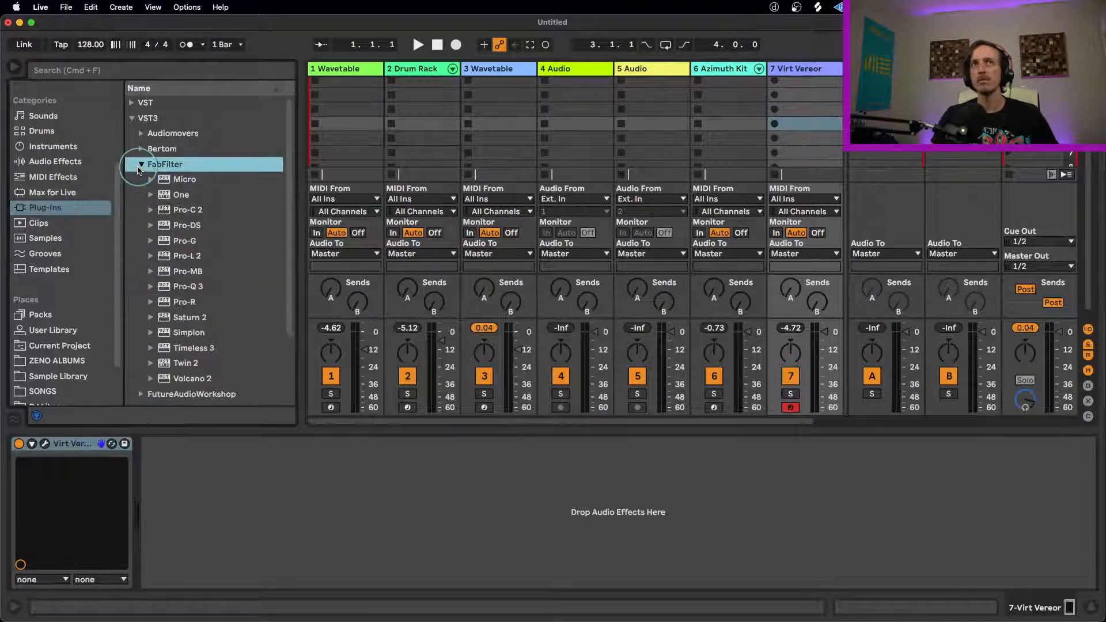
pyautogui.click(190, 317)
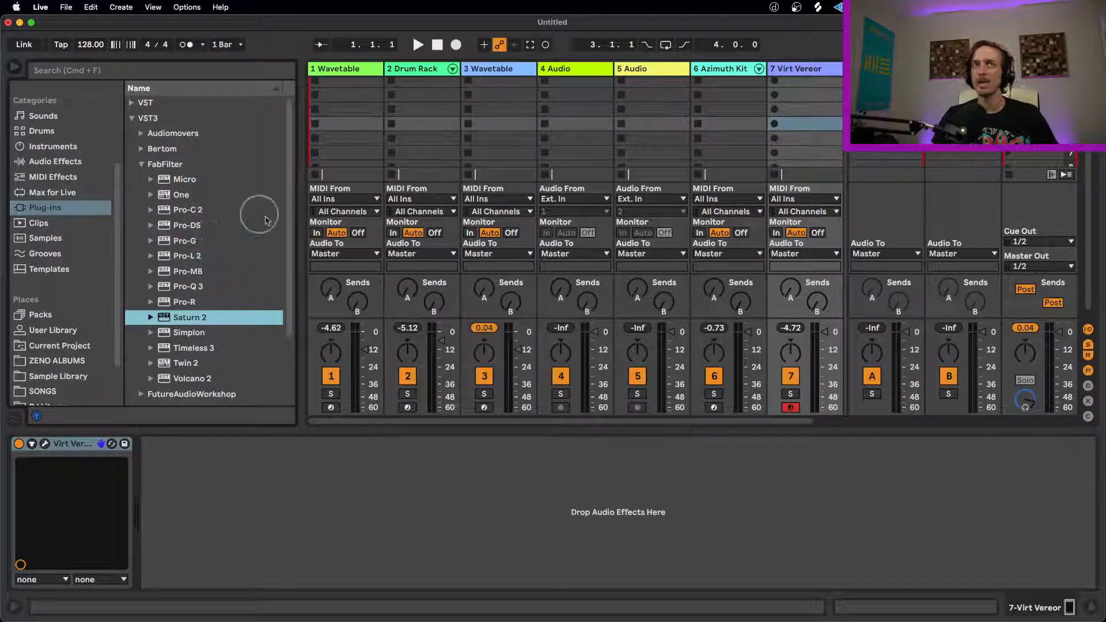
pyautogui.click(215, 256)
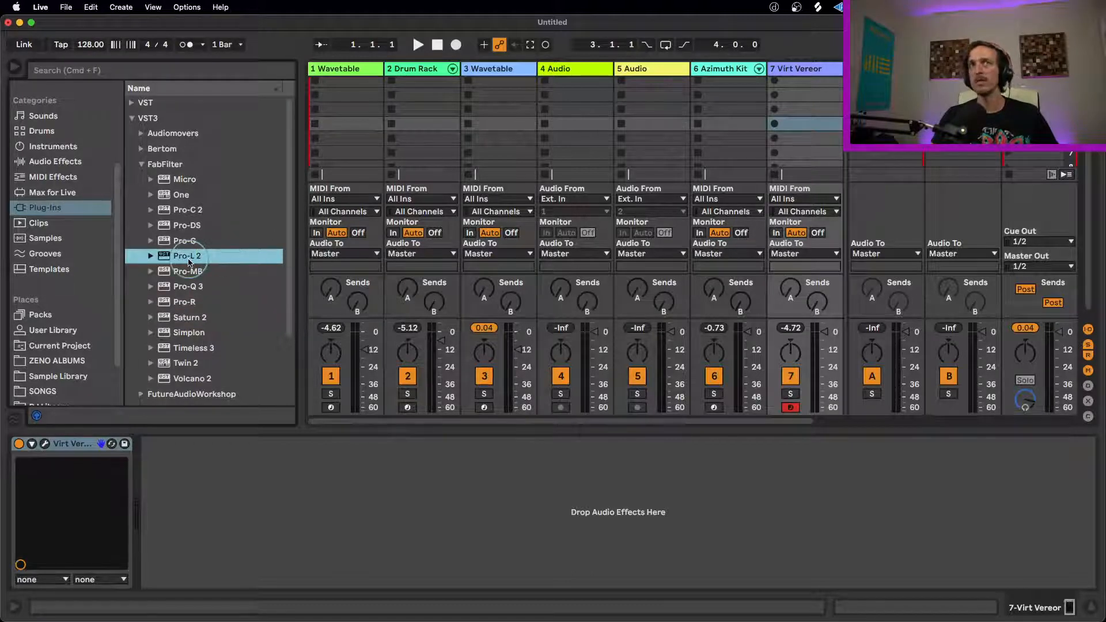
pyautogui.click(238, 210)
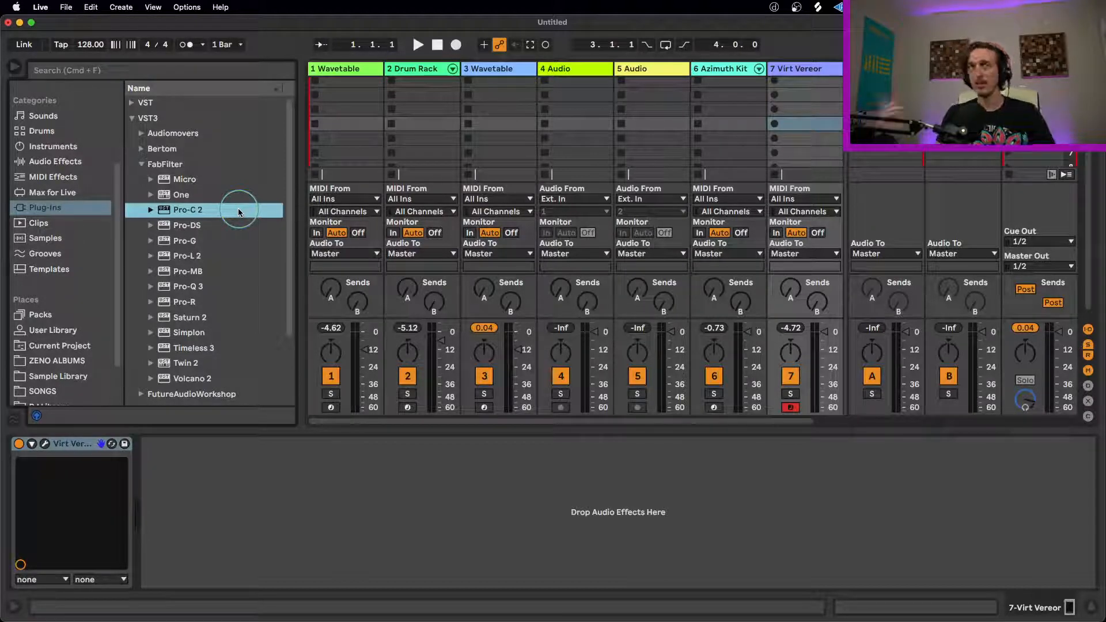
# Step: Add an EQ Eight after Virt Vereor and set its mode to M/S
pyautogui.click(51, 163)
pyautogui.scroll(-3, 196, 277)
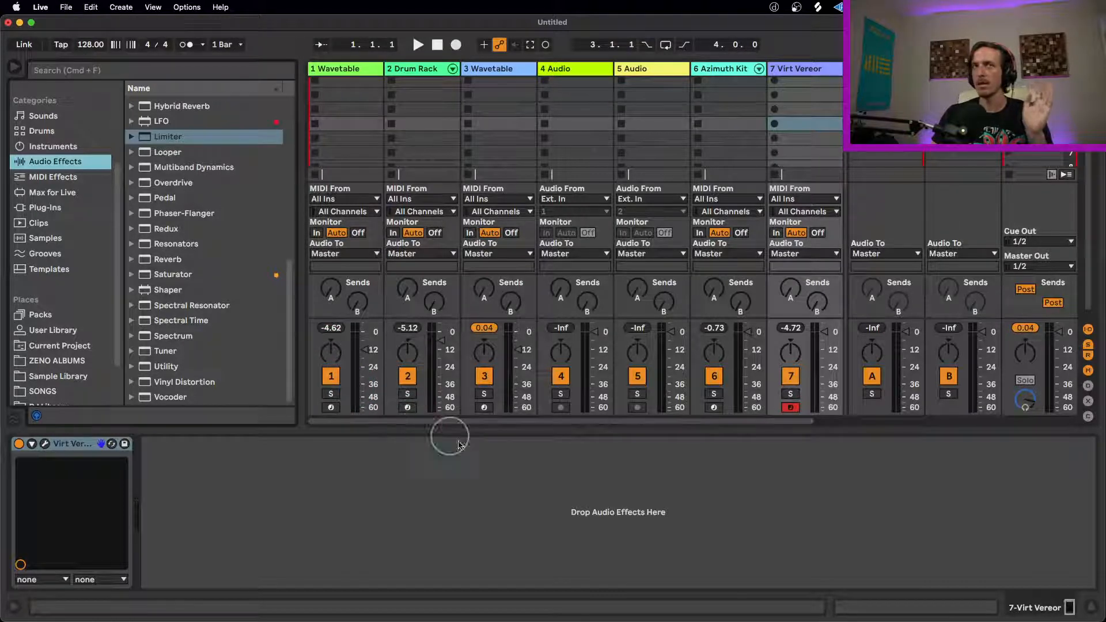
pyautogui.scroll(3, 192, 278)
pyautogui.scroll(3, 192, 278)
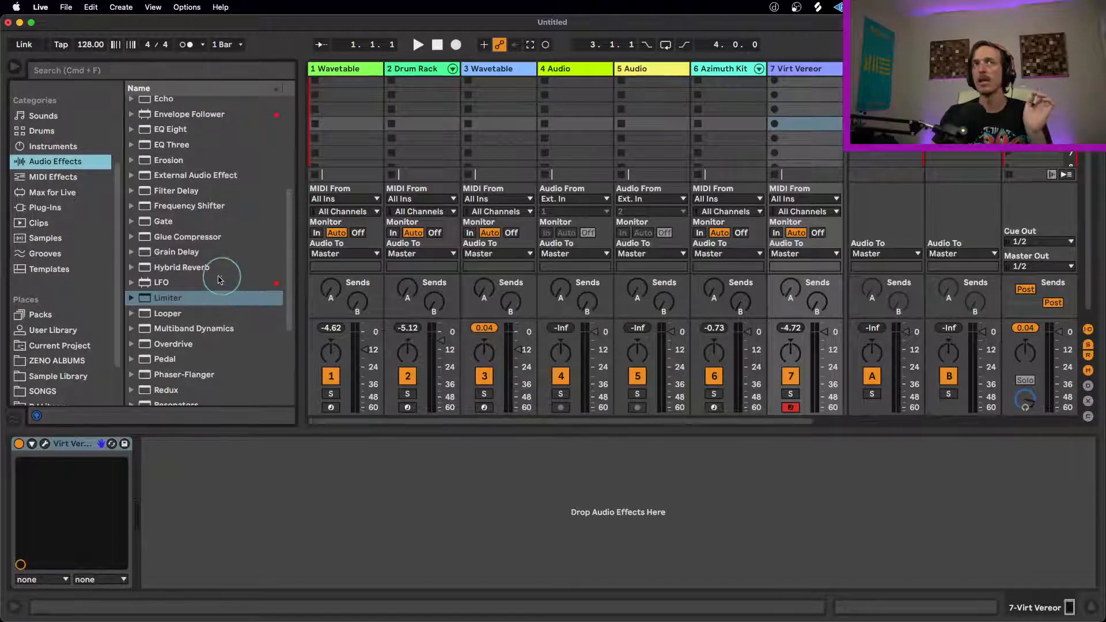
pyautogui.scroll(1, 208, 280)
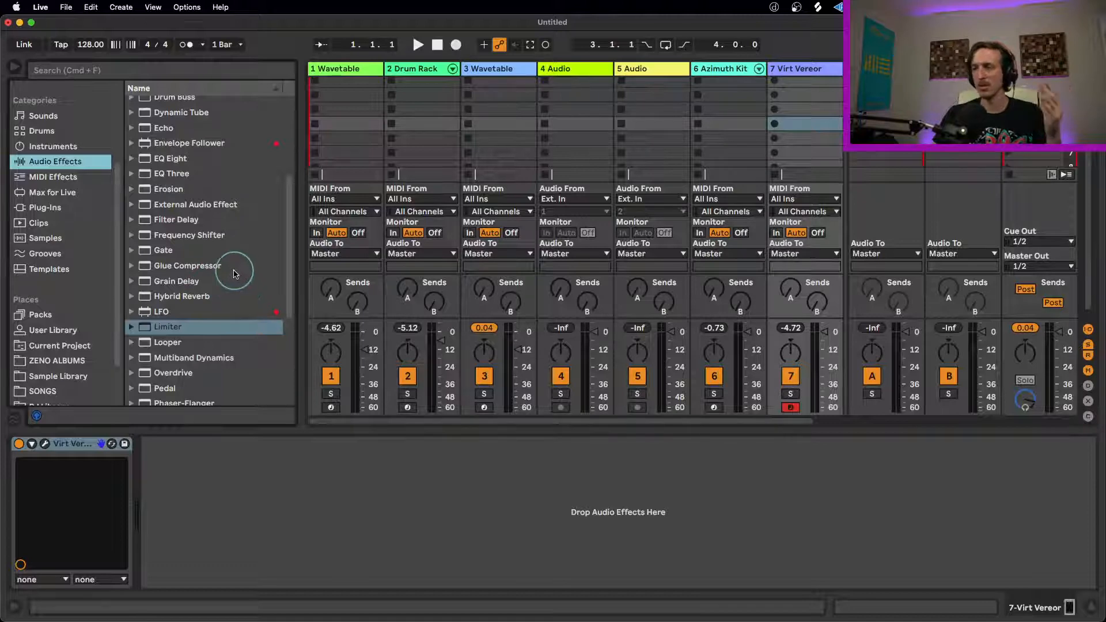
pyautogui.scroll(3, 231, 268)
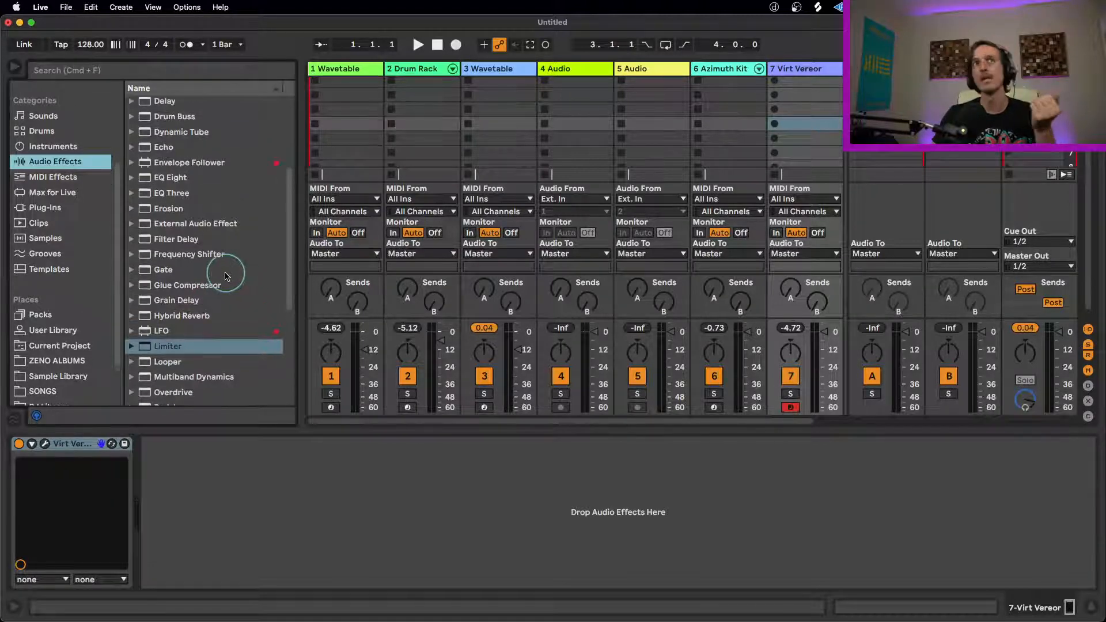
pyautogui.doubleClick(169, 196)
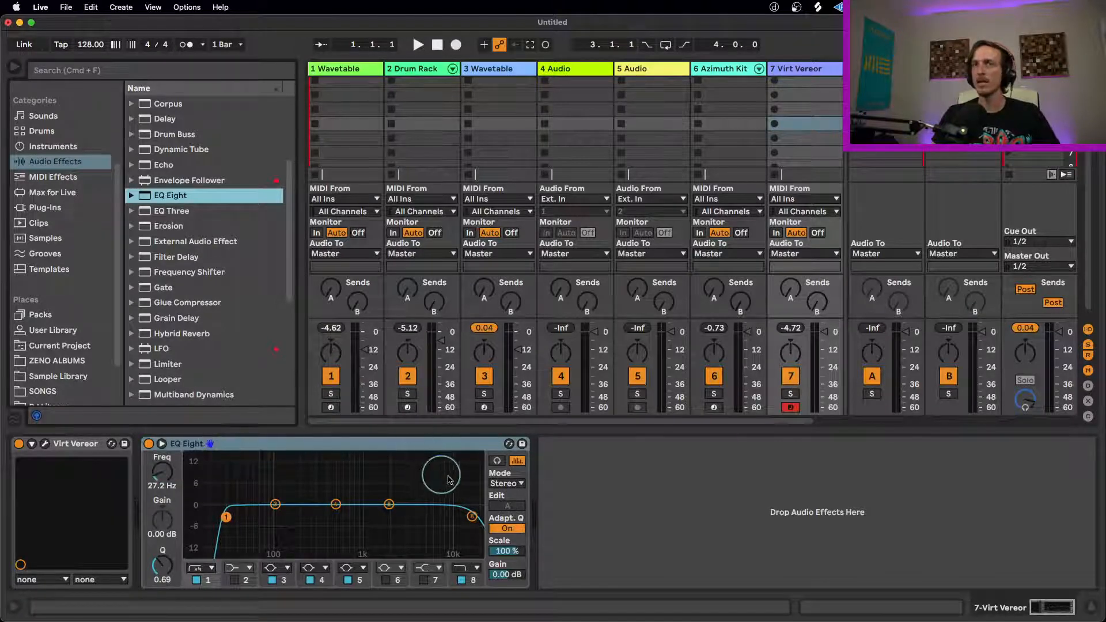
pyautogui.click(515, 484)
pyautogui.click(509, 505)
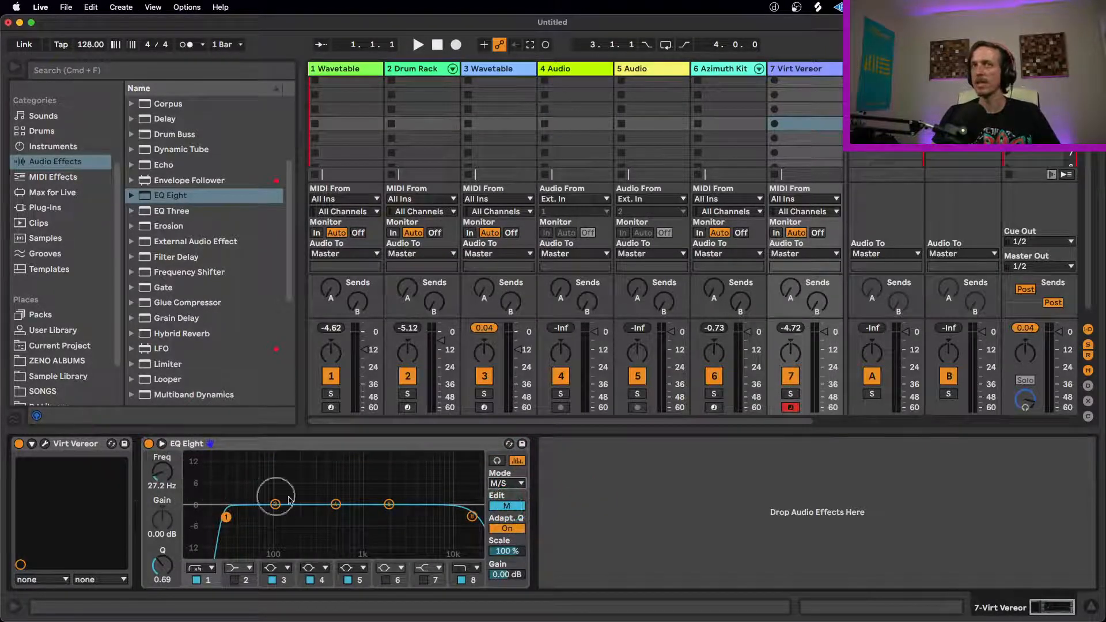
# Step: Switch EQ Eight's editing back and forth between the mid and side curves to compare them
pyautogui.click(506, 507)
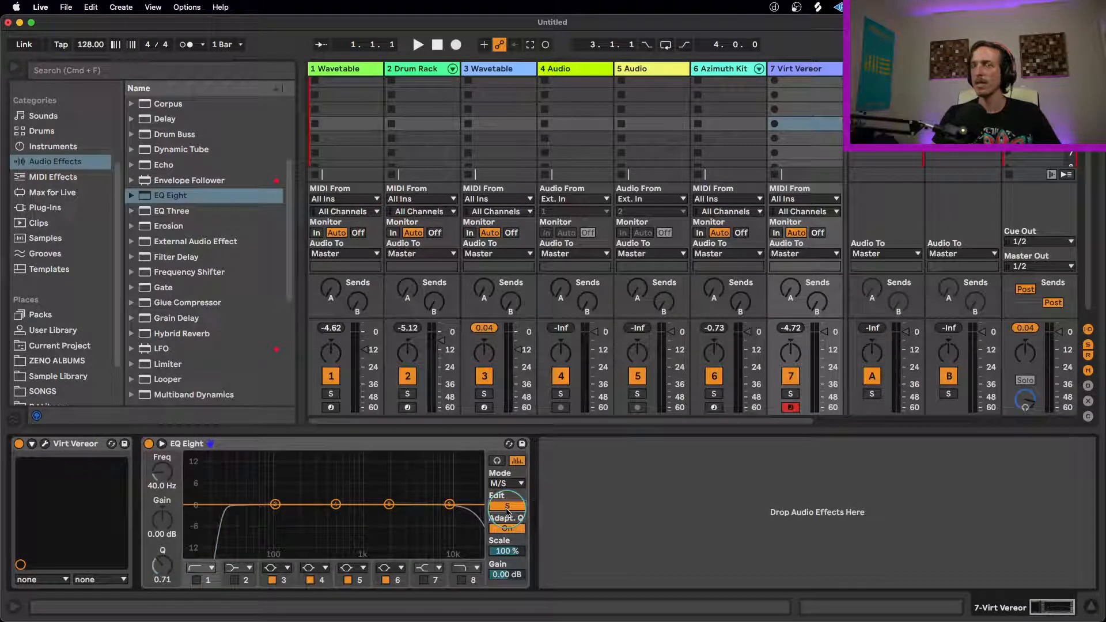
pyautogui.click(507, 508)
pyautogui.click(508, 508)
pyautogui.click(509, 508)
pyautogui.click(510, 509)
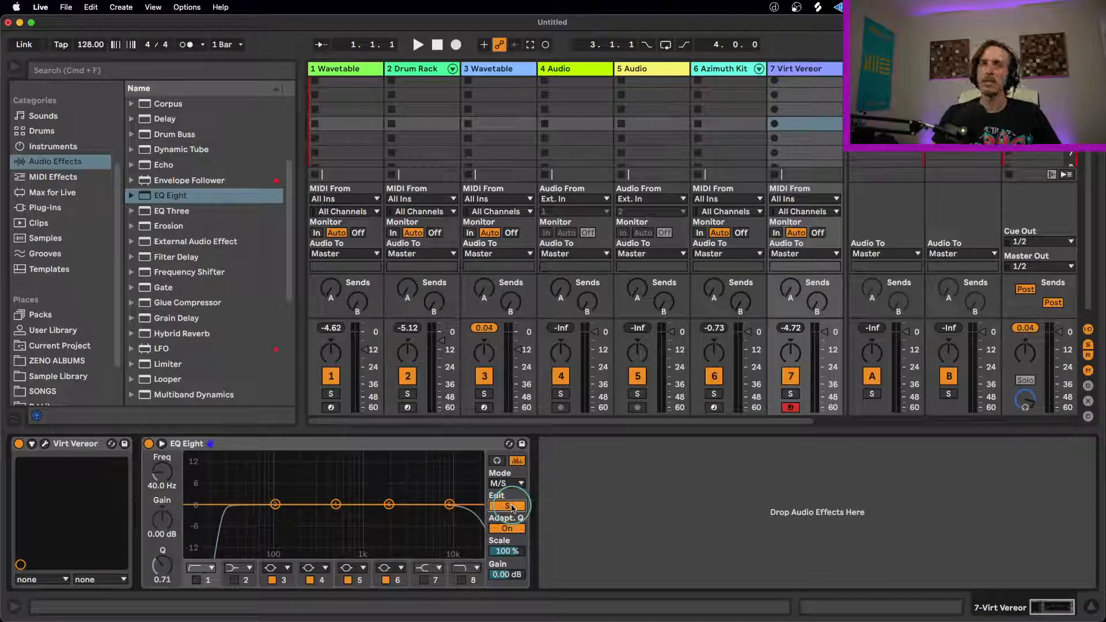
pyautogui.click(512, 507)
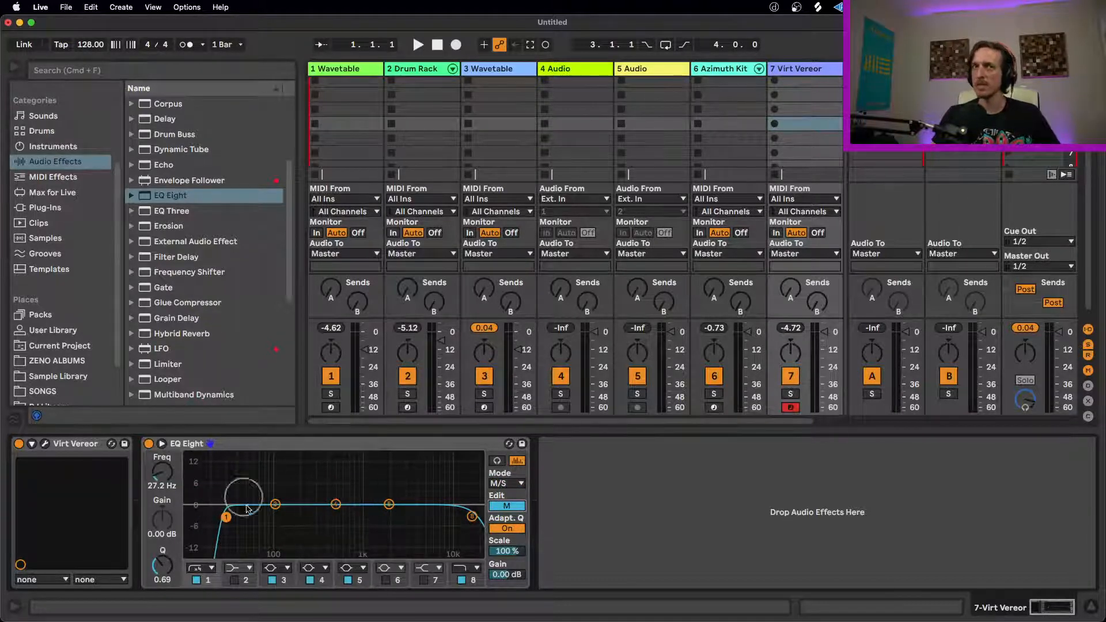
# Step: On EQ Eight's side curve, boost band 5 by 2.36 dB at 2.35 kHz and cut band 3 by 3.10 dB at 35.2 Hz
pyautogui.click(507, 505)
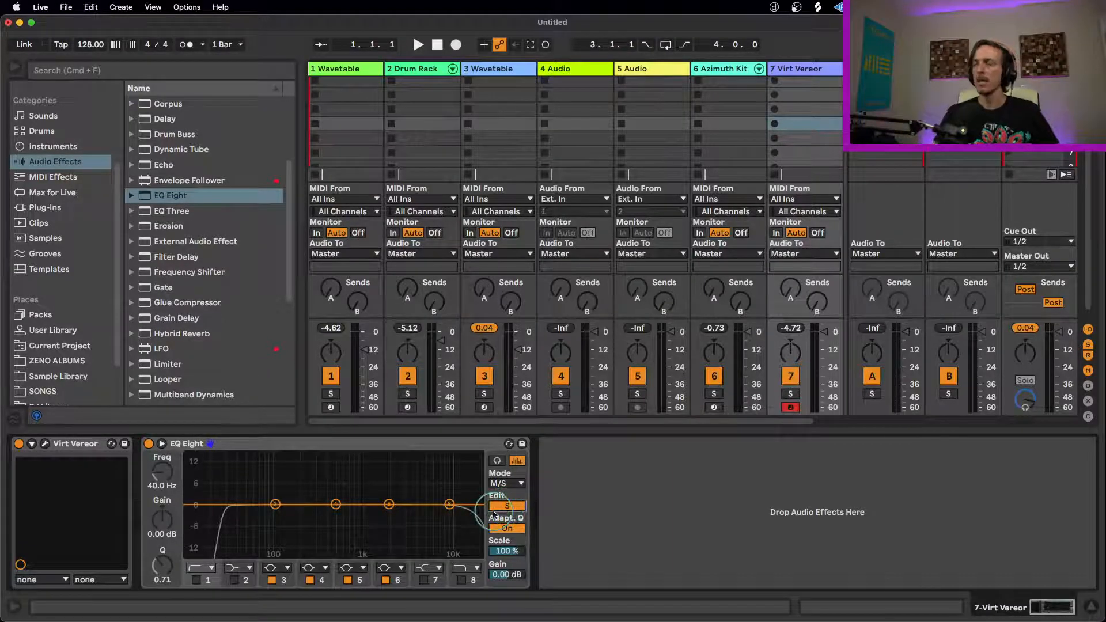
pyautogui.moveTo(393, 505)
pyautogui.mouseDown()
pyautogui.moveTo(439, 502)
pyautogui.moveTo(399, 493)
pyautogui.mouseUp()
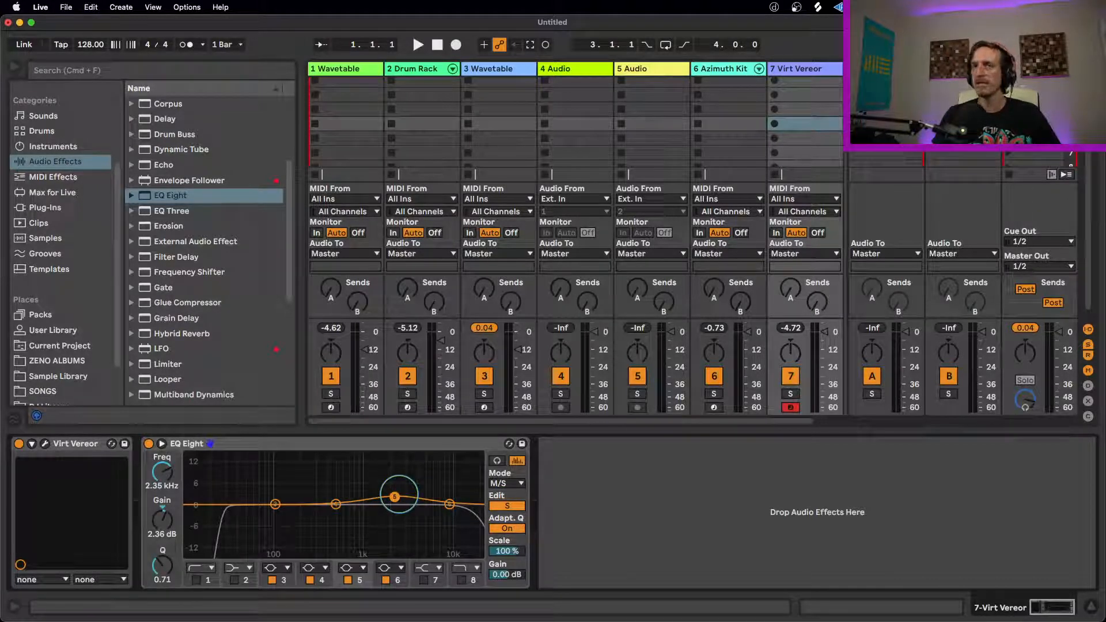
pyautogui.moveTo(275, 504); pyautogui.dragTo(235, 514)
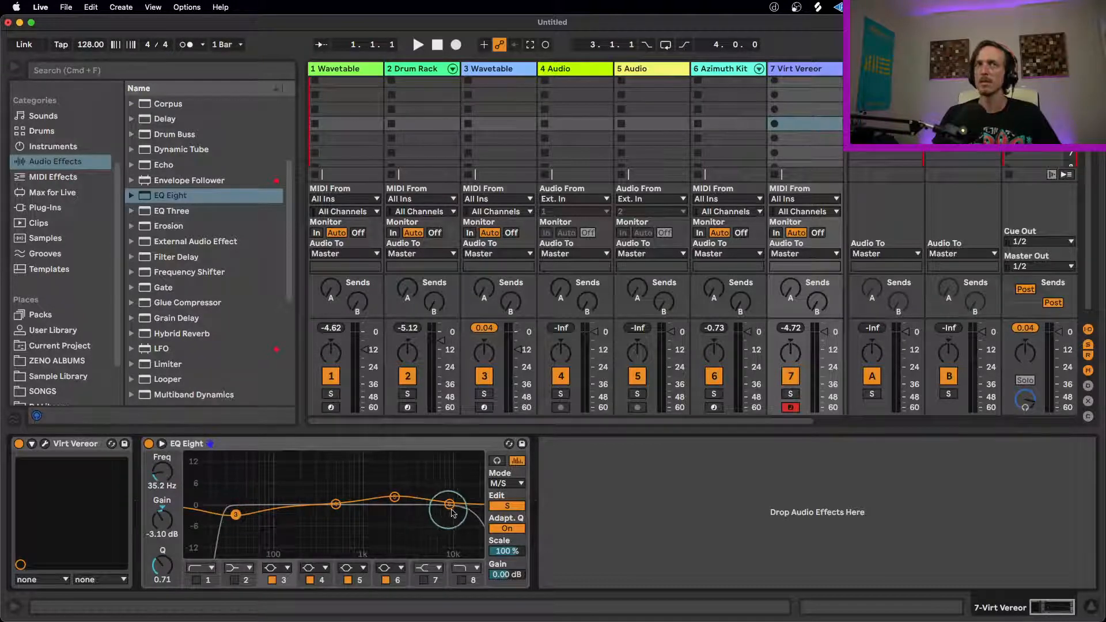
# Step: On the mid curve, boost band 3 slightly near 100 Hz and band 4 by 2.36 dB at 454 Hz with Q 1.52
pyautogui.click(507, 506)
pyautogui.moveTo(286, 500); pyautogui.dragTo(273, 496)
pyautogui.moveTo(174, 573); pyautogui.dragTo(174, 553)
pyautogui.moveTo(274, 496); pyautogui.dragTo(335, 496)
pyautogui.moveTo(166, 568); pyautogui.dragTo(166, 563)
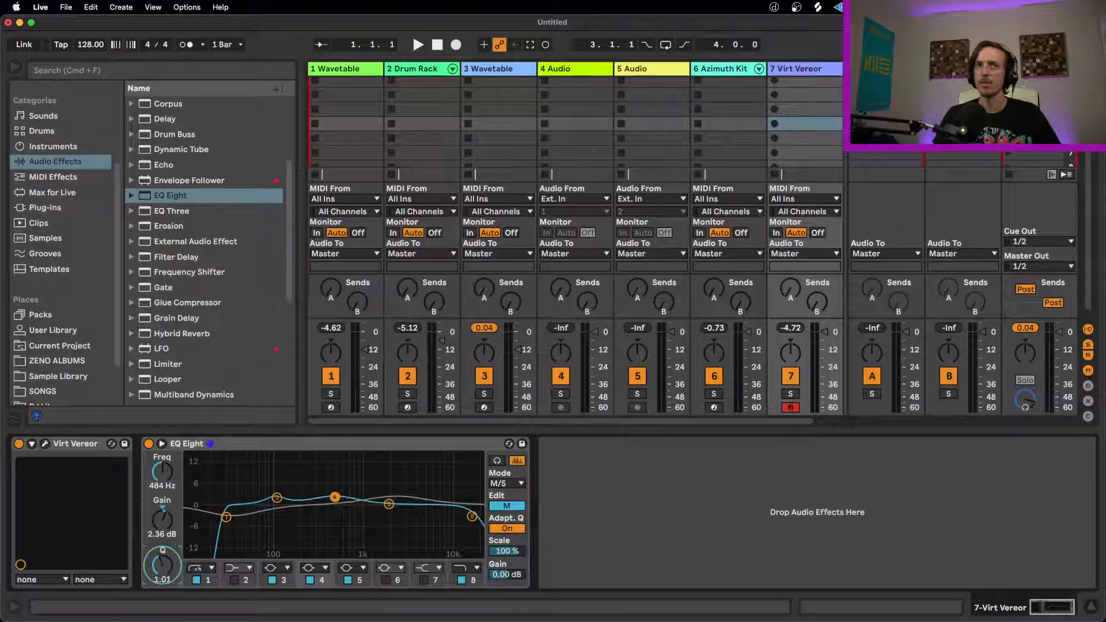
pyautogui.moveTo(334, 496); pyautogui.dragTo(332, 496)
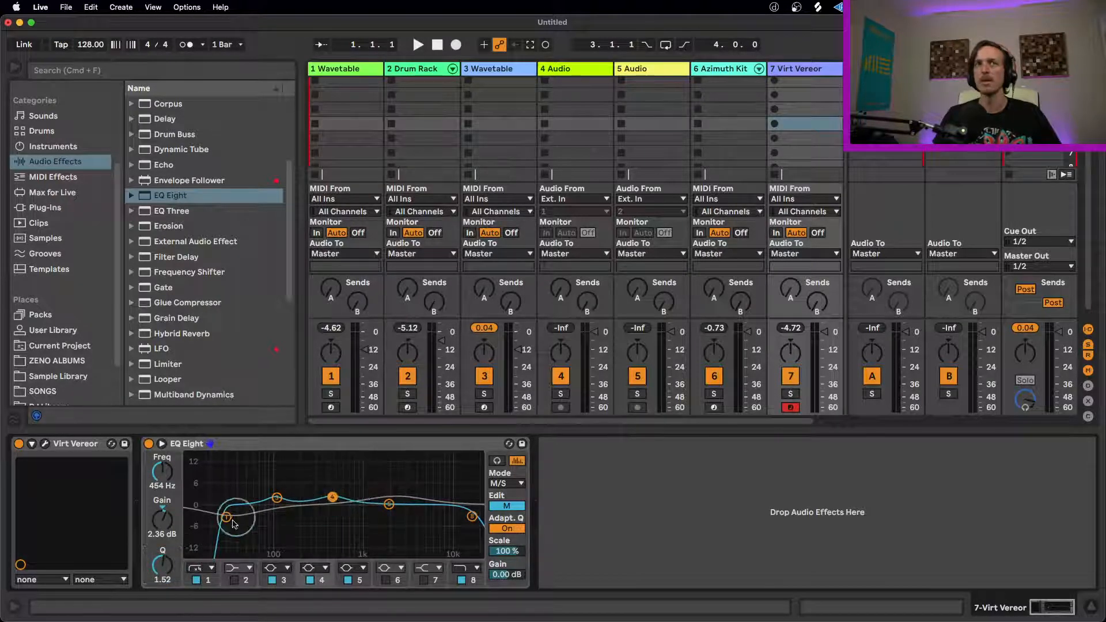
# Step: Turn off the mid curve's band 1 low cut, lower band 8's high cut to 13.5 kHz, and return to the side curve
pyautogui.click(196, 579)
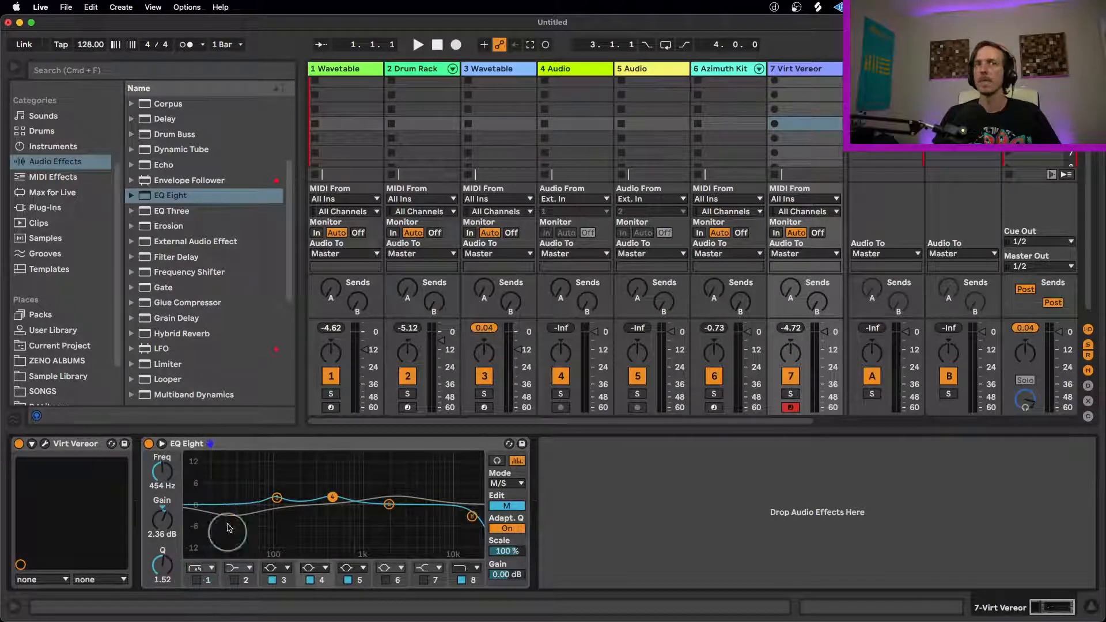
pyautogui.moveTo(472, 516); pyautogui.dragTo(460, 521)
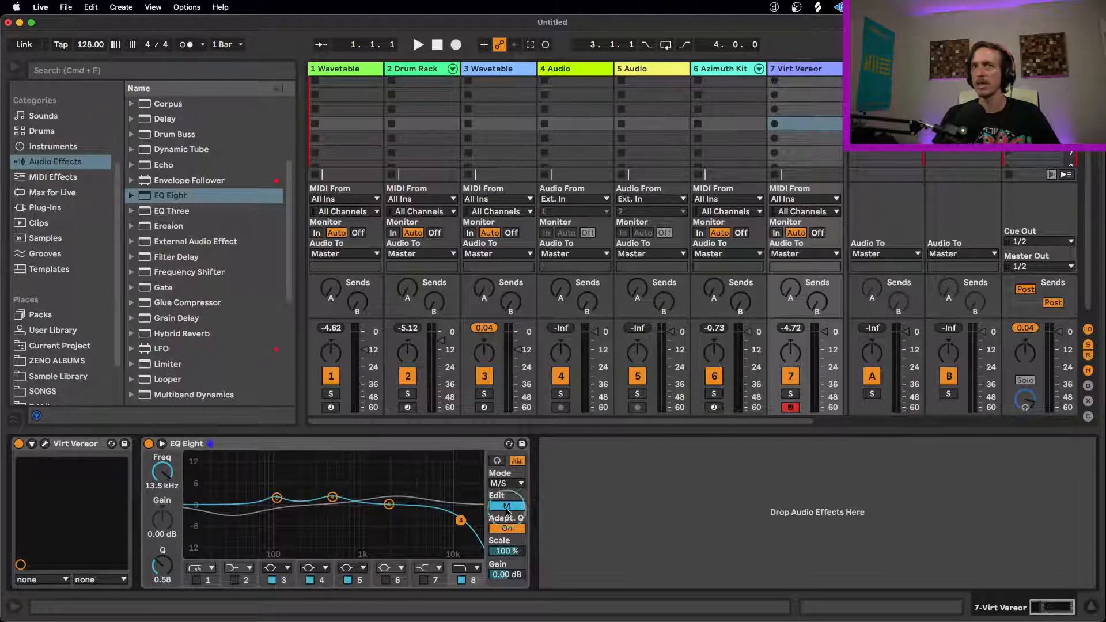
pyautogui.click(507, 507)
pyautogui.click(507, 506)
pyautogui.click(506, 506)
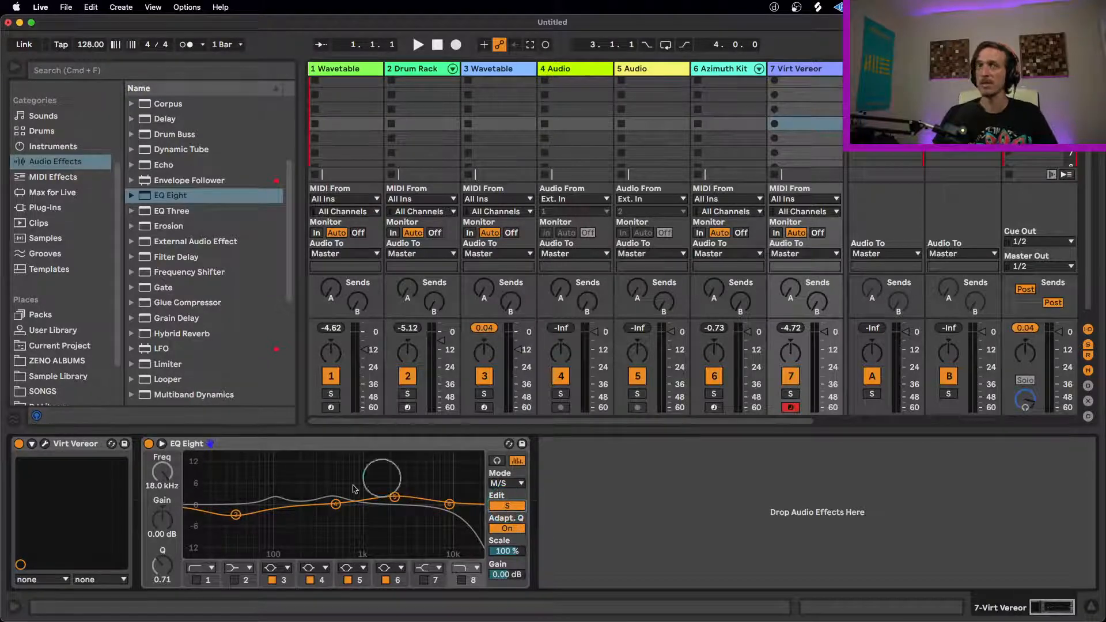
pyautogui.click(316, 442)
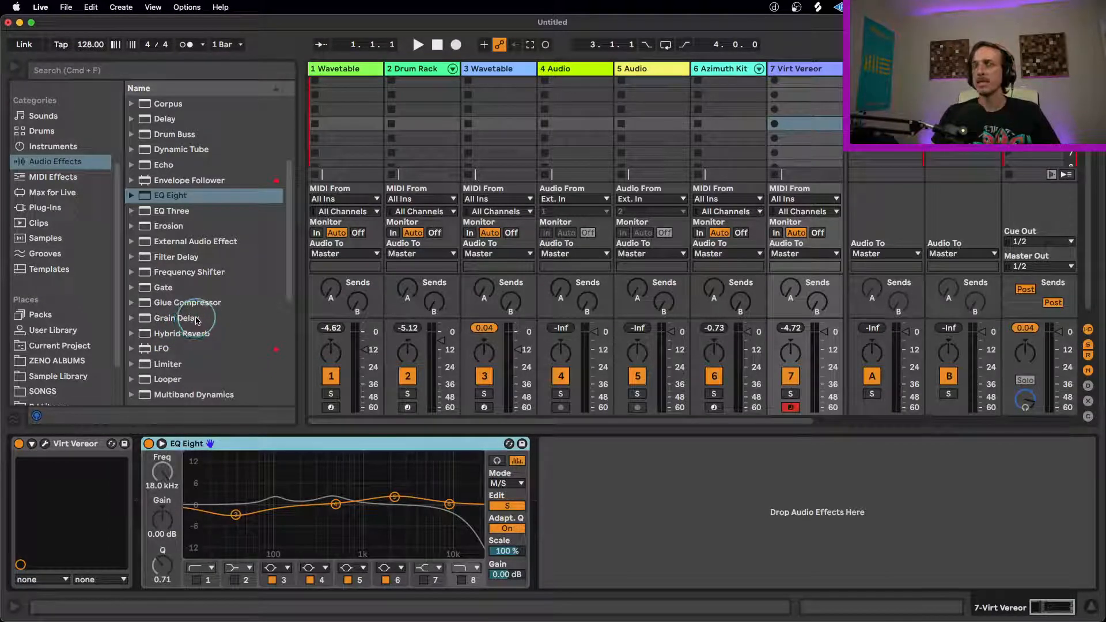
# Step: Try a Saturator after EQ Eight on the Virt Vereor track, and remove it
pyautogui.scroll(5, 199, 318)
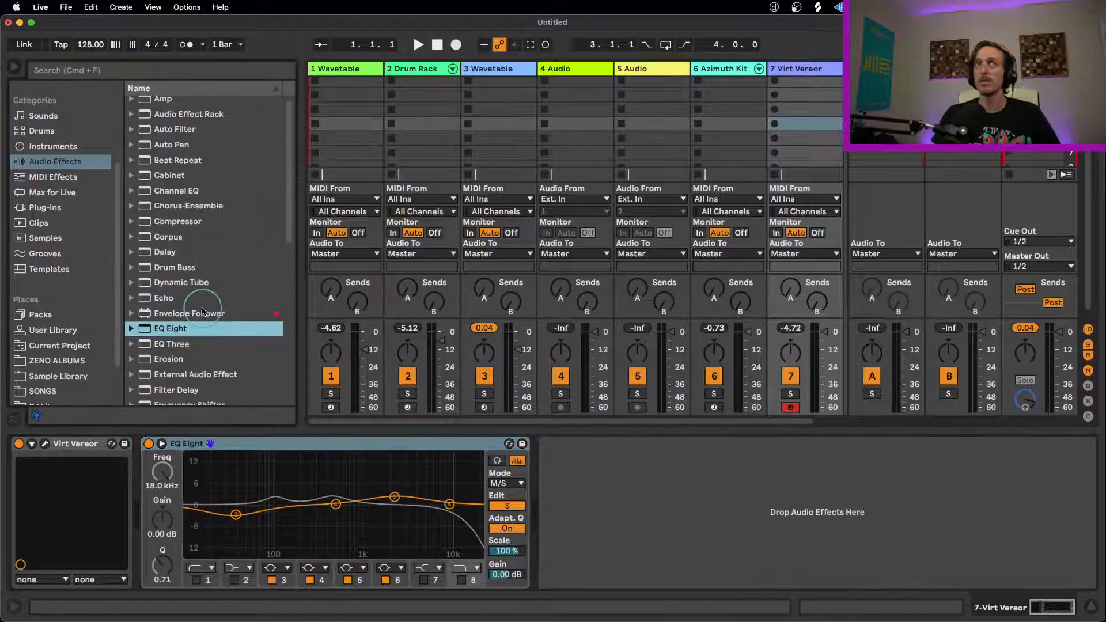
pyautogui.scroll(-9, 196, 265)
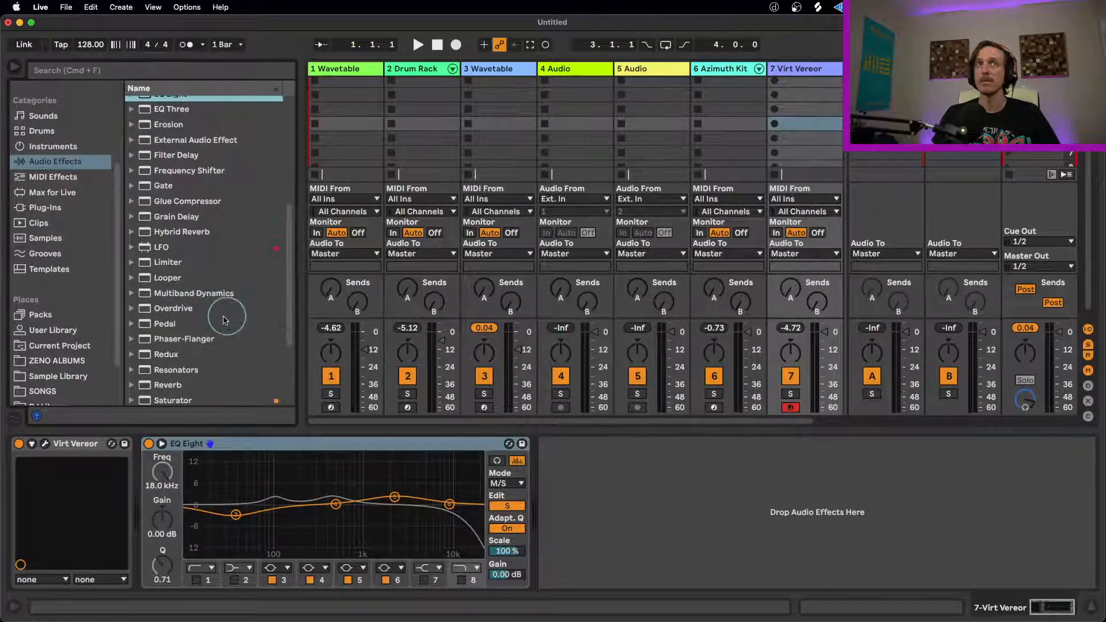
pyautogui.scroll(-1, 184, 323)
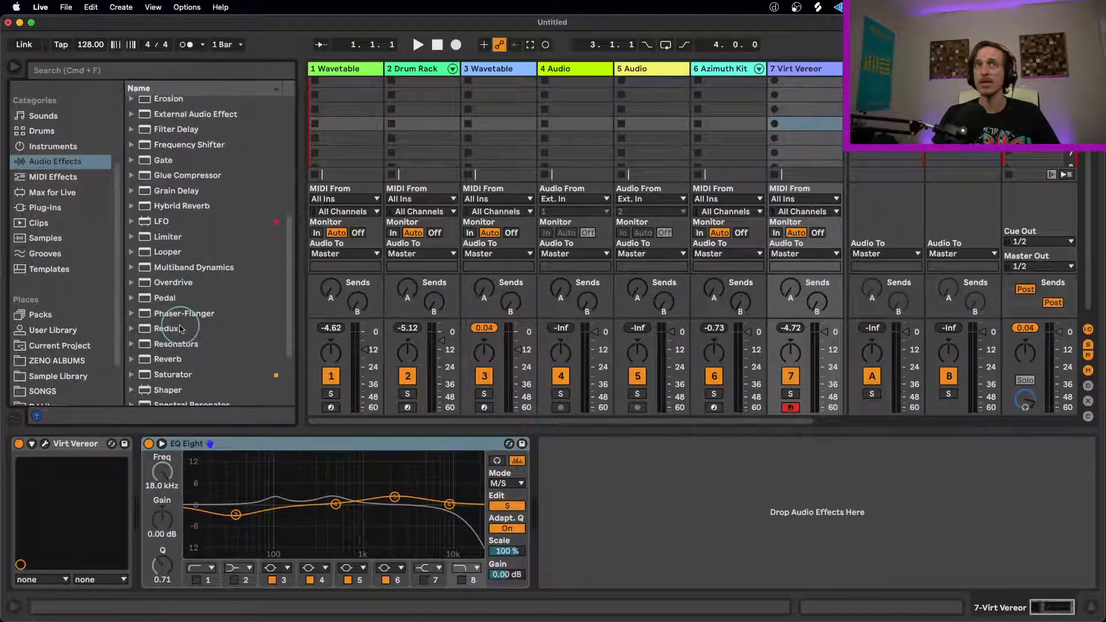
pyautogui.click(187, 370)
pyautogui.moveTo(187, 370); pyautogui.dragTo(576, 448)
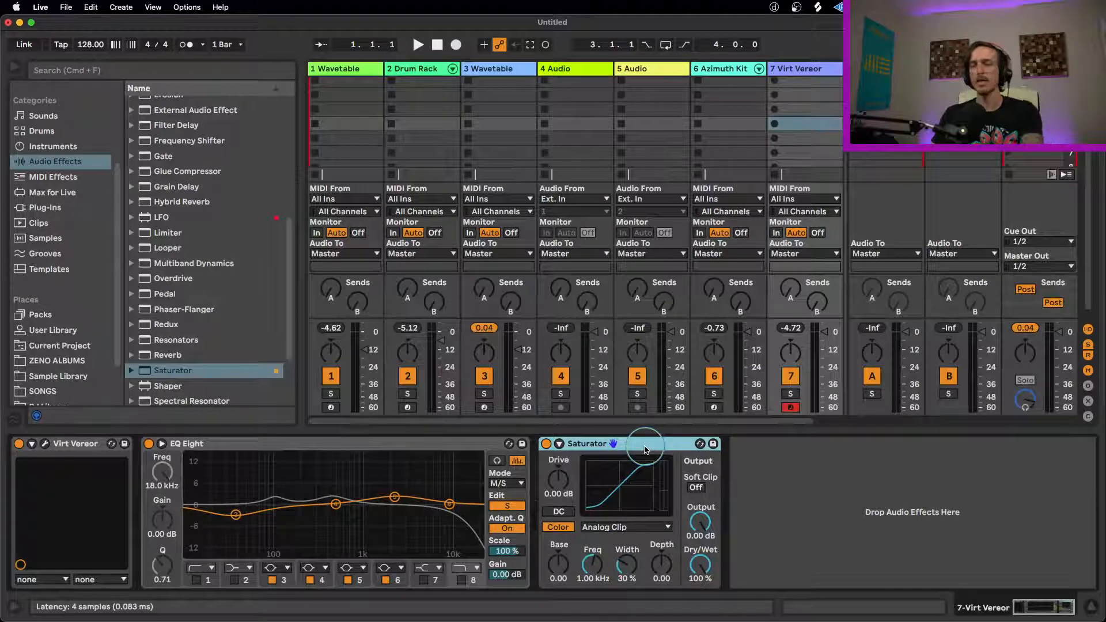
pyautogui.press('Delete')
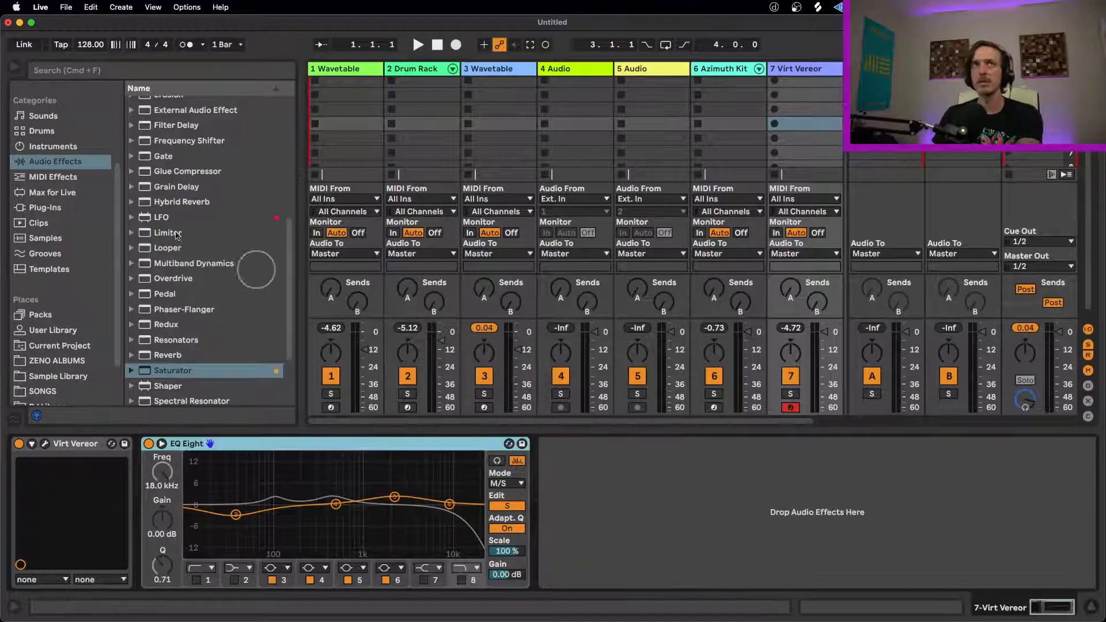
# Step: Try loading the multiband template rack from the Orange collection after EQ Eight, and delete the rack
pyautogui.scroll(5, 75, 183)
pyautogui.click(56, 121)
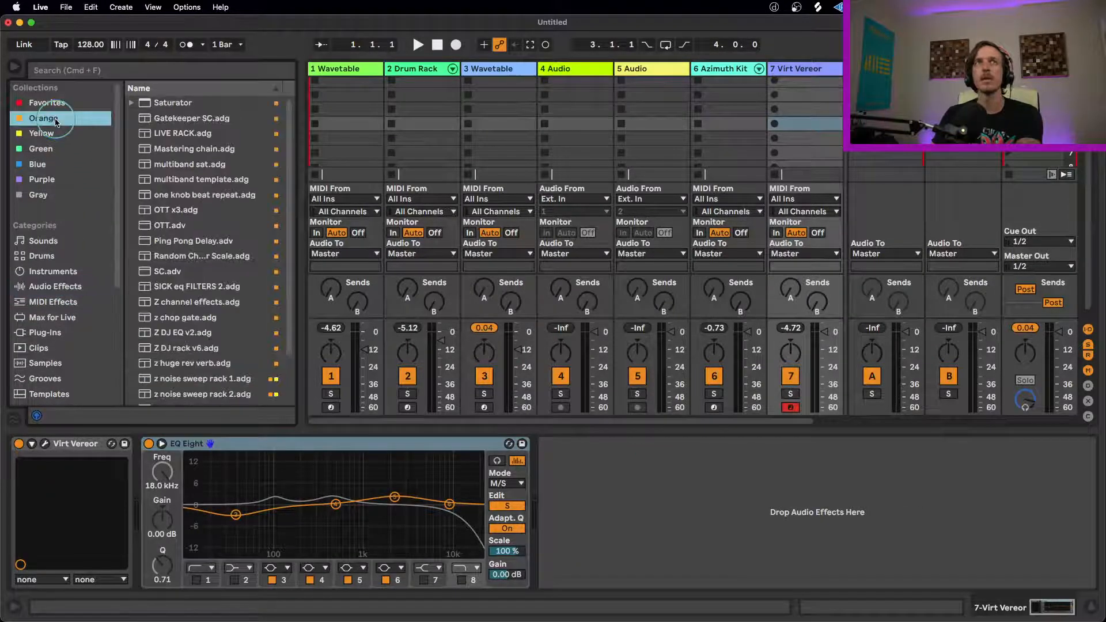
pyautogui.scroll(-3, 224, 201)
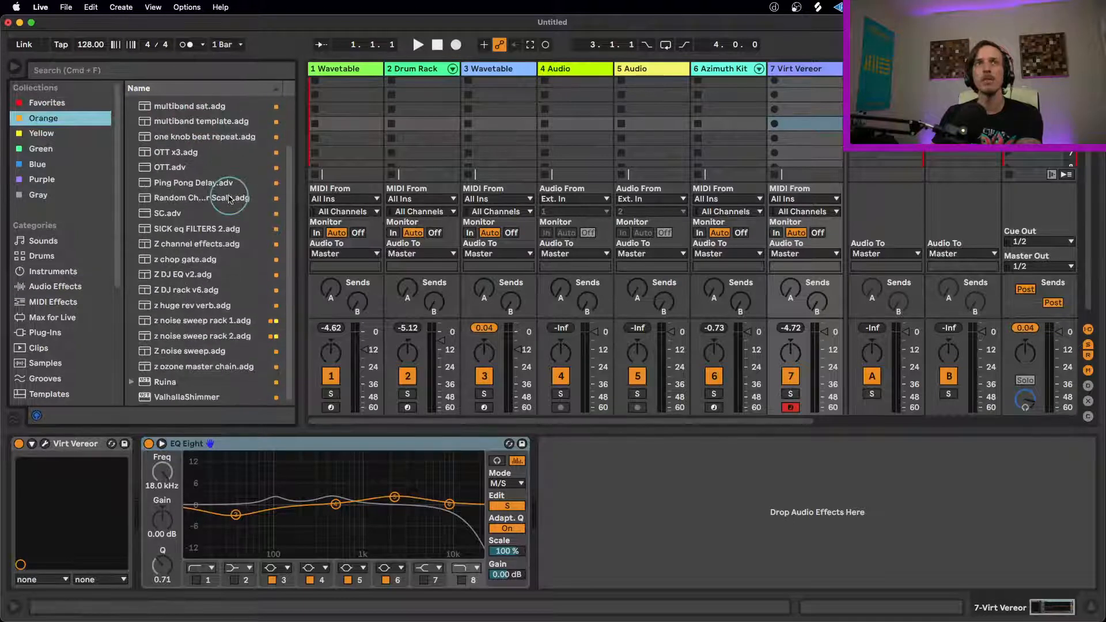
pyautogui.scroll(4, 228, 242)
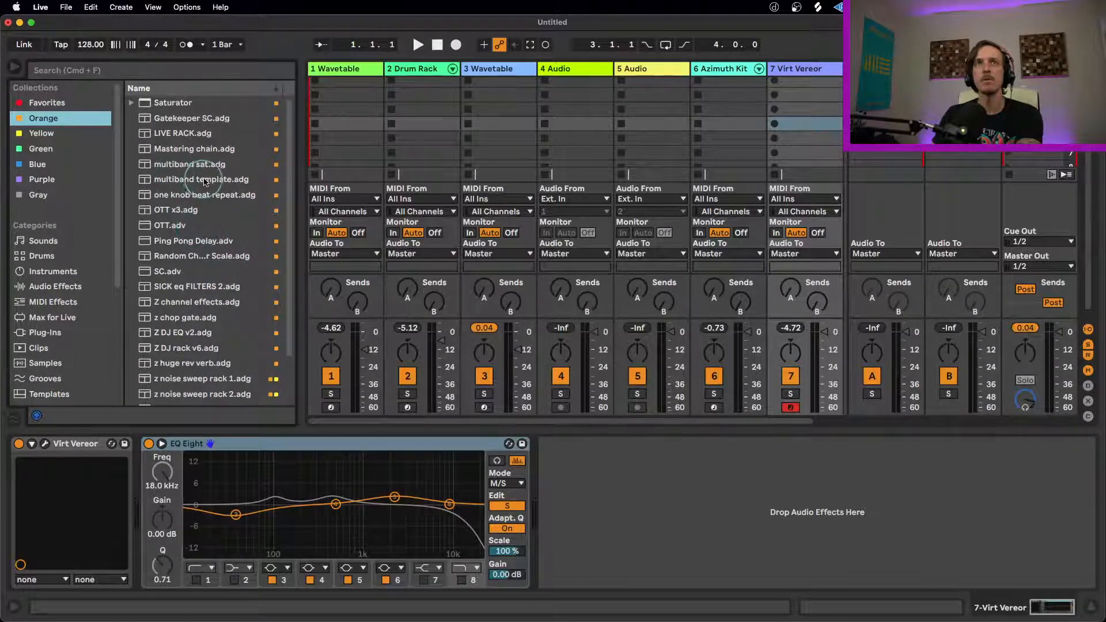
pyautogui.click(232, 176)
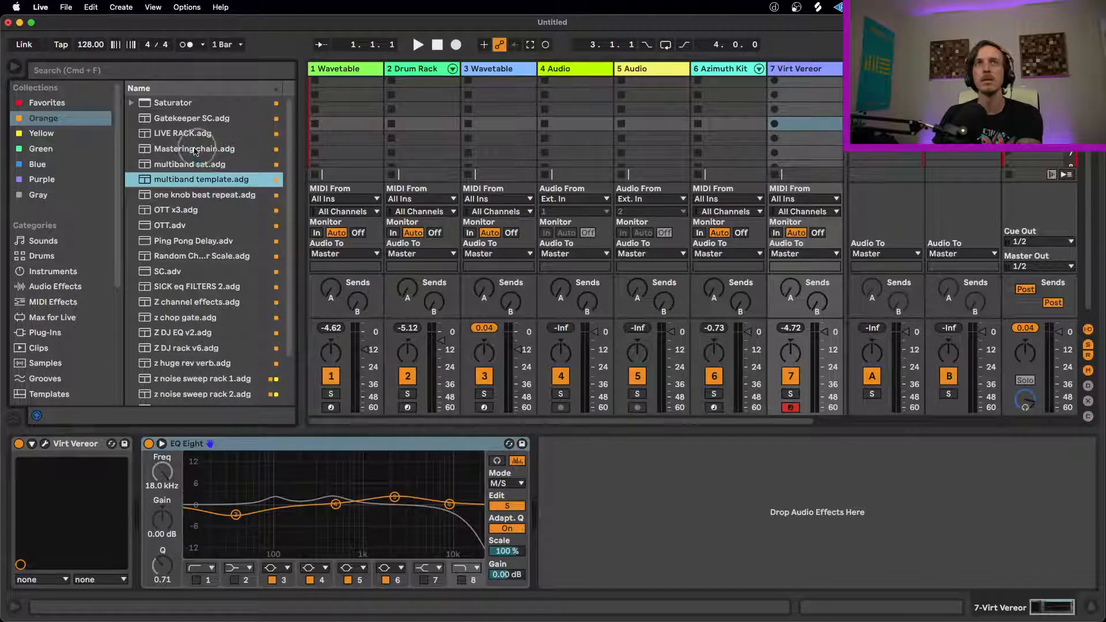
pyautogui.moveTo(181, 183); pyautogui.dragTo(621, 489)
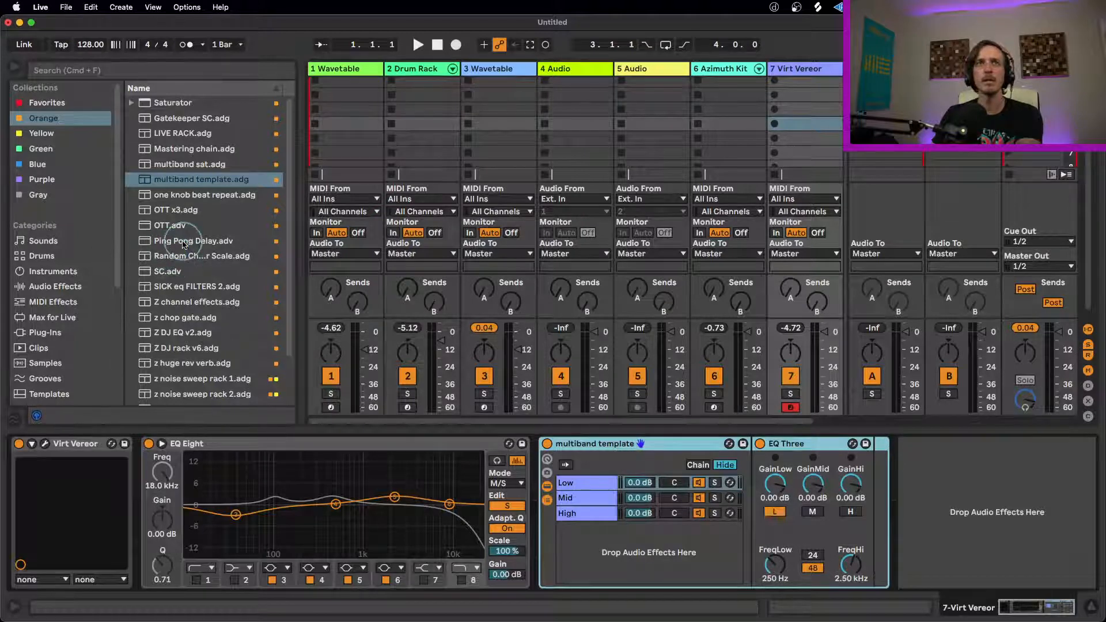
pyautogui.scroll(-4, 183, 249)
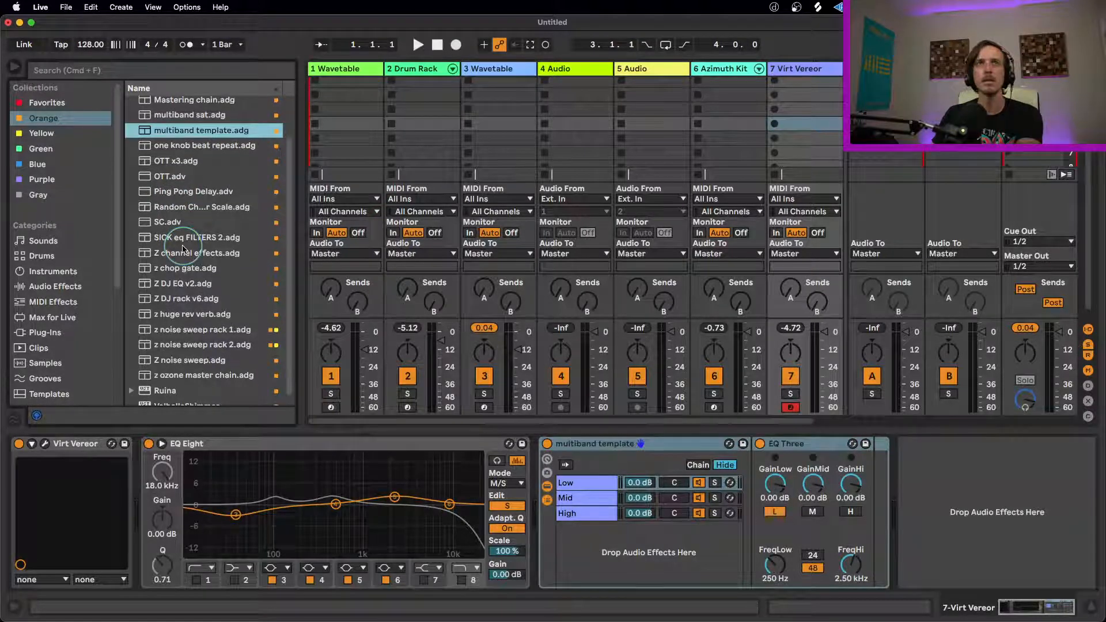
pyautogui.press('Delete')
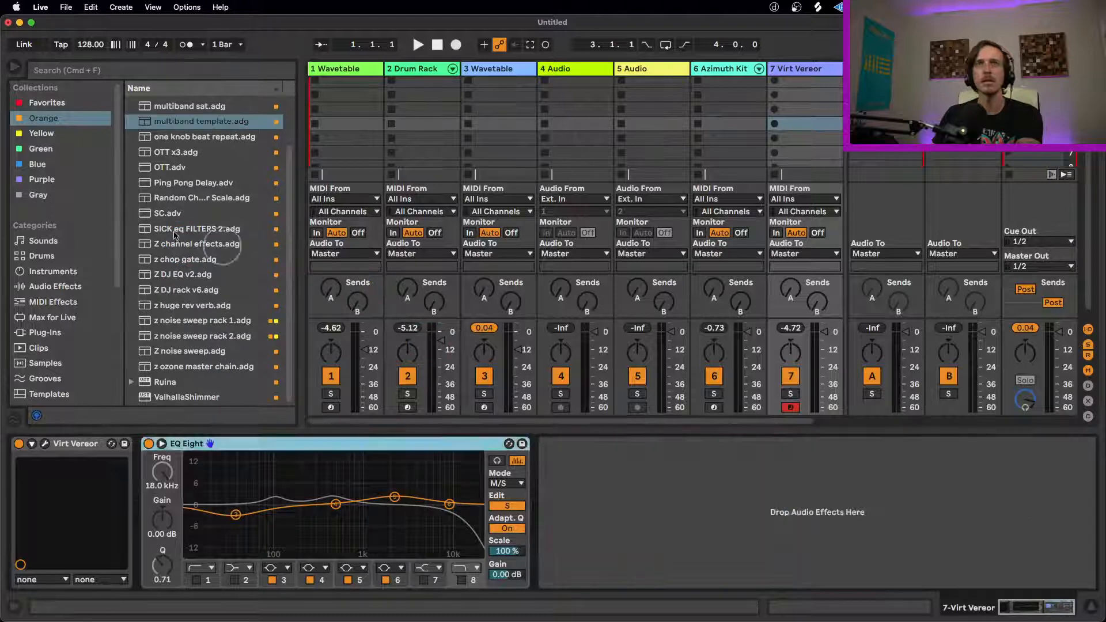
# Step: Search the User Library for "sp" and look through the matching effects and presets folders
pyautogui.scroll(-3, 58, 284)
pyautogui.scroll(-2, 59, 283)
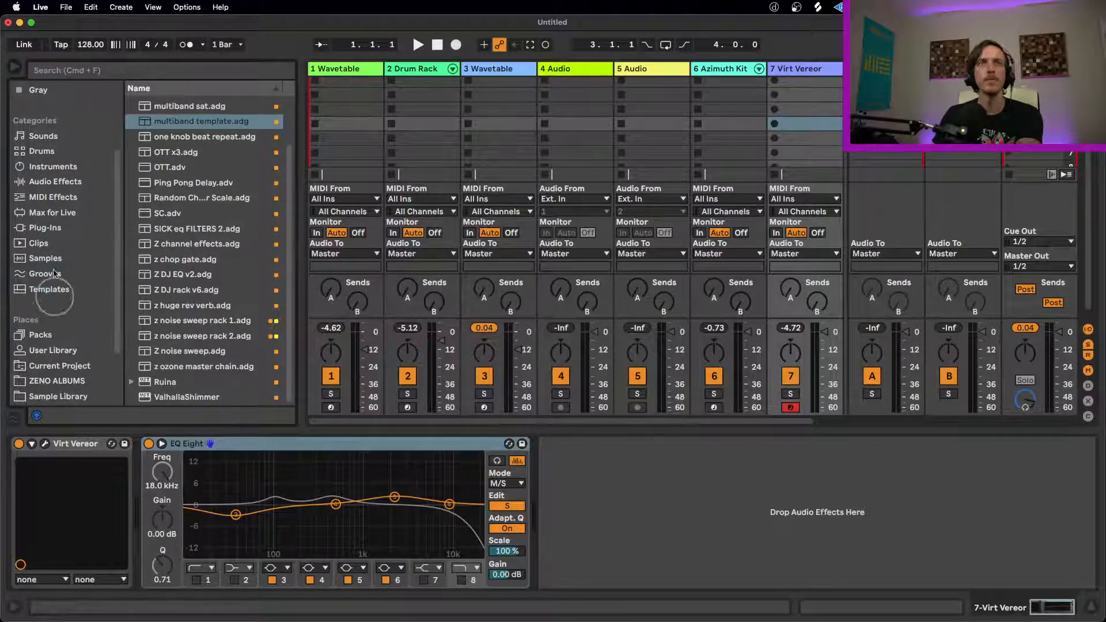
pyautogui.click(72, 351)
pyautogui.scroll(-3, 193, 230)
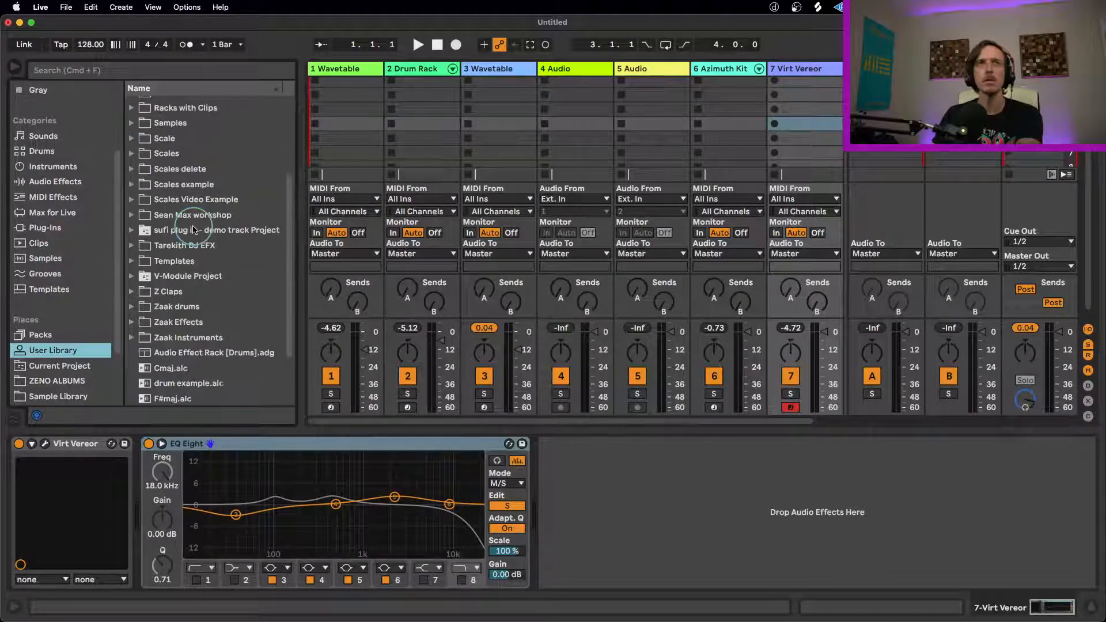
pyautogui.click(48, 69)
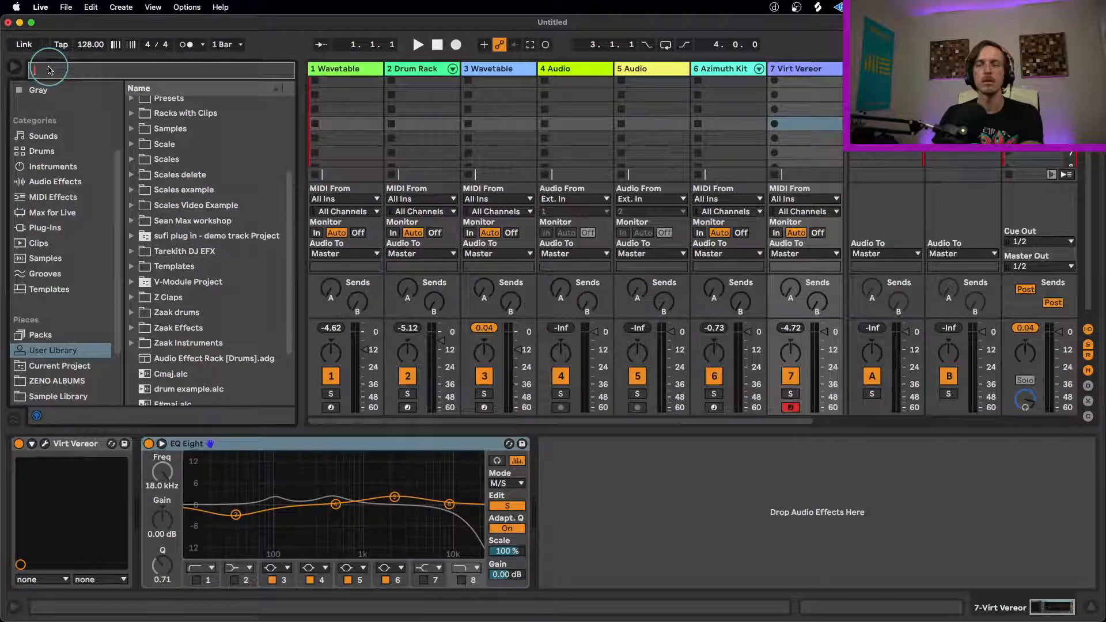
pyautogui.write('sp')
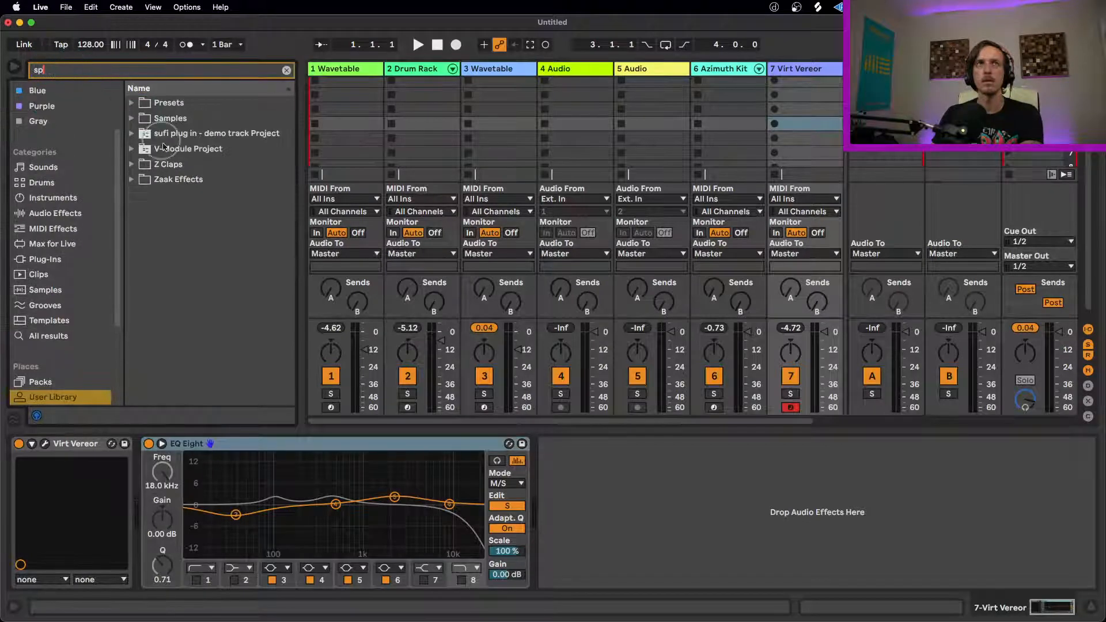
pyautogui.click(130, 180)
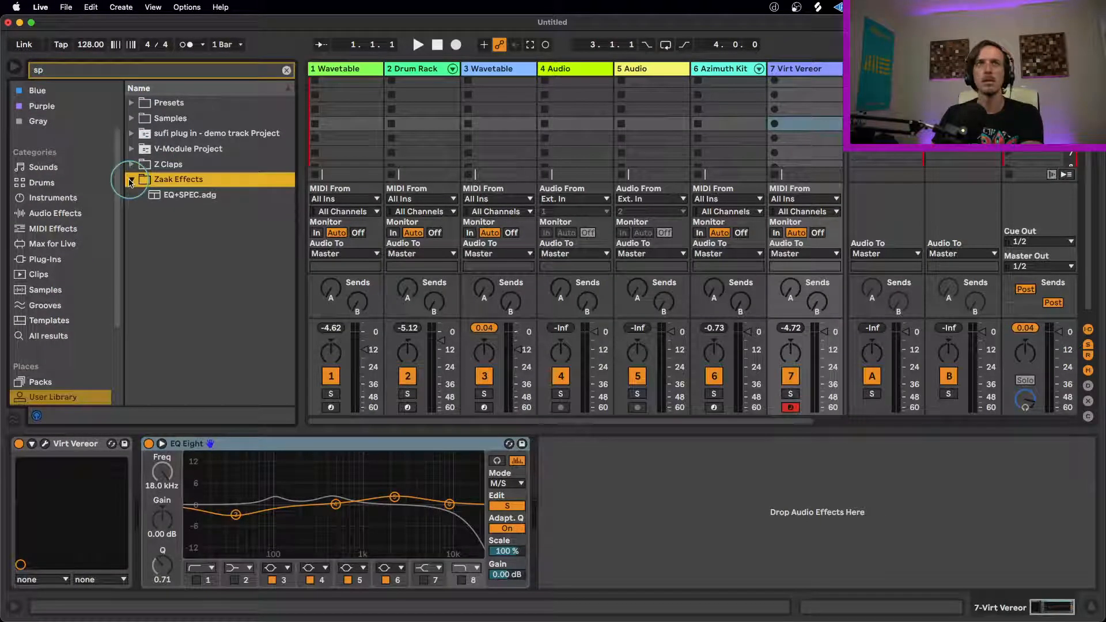
pyautogui.click(130, 180)
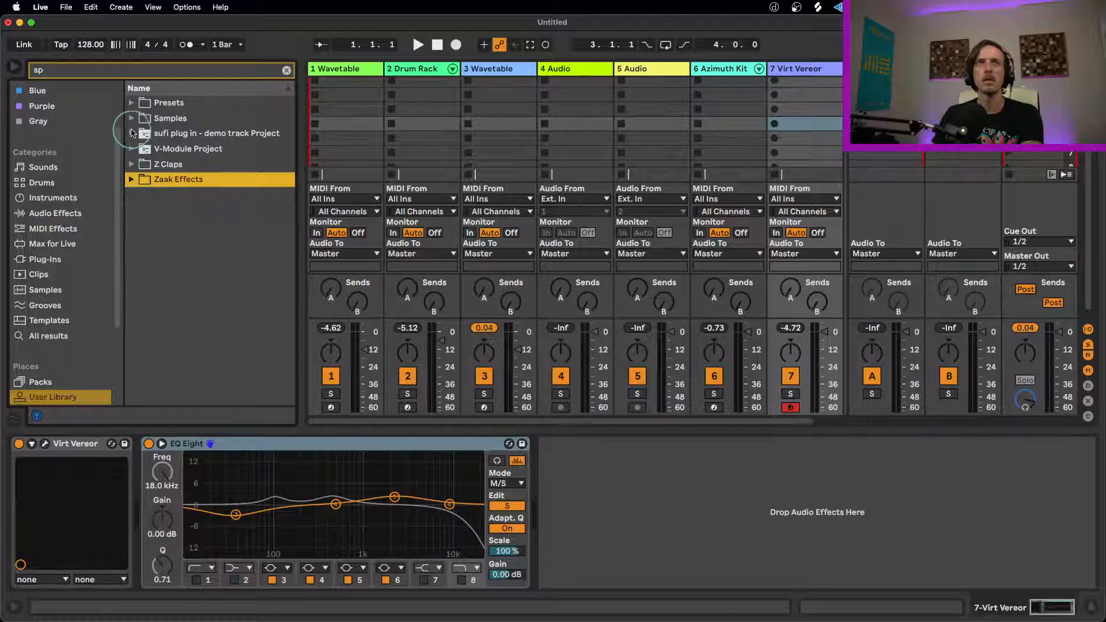
pyautogui.click(131, 103)
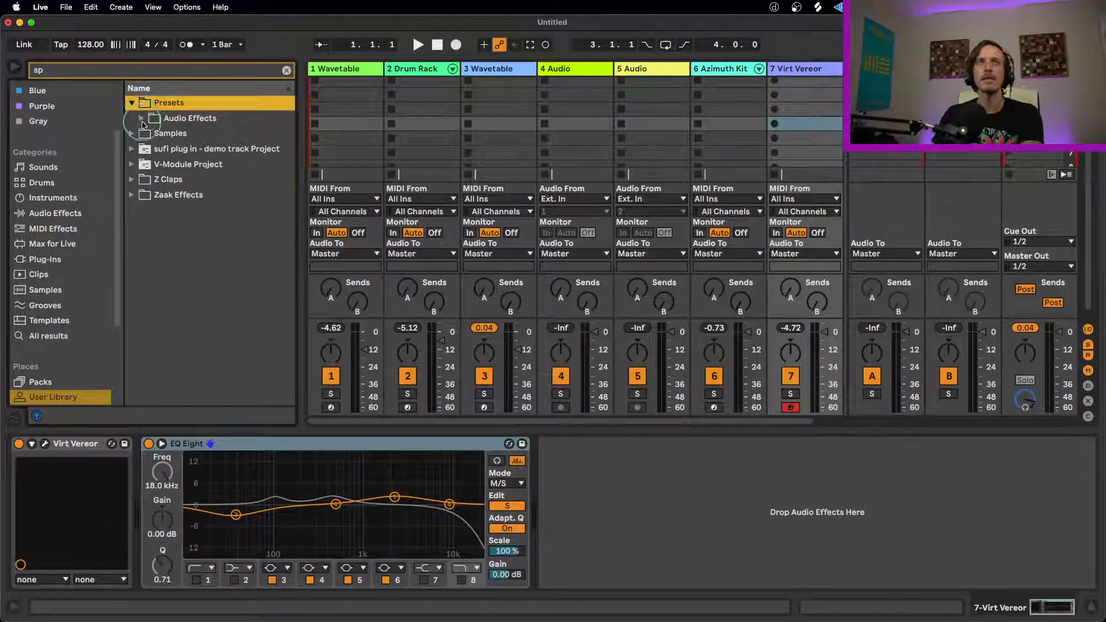
pyautogui.click(141, 118)
pyautogui.click(135, 108)
pyautogui.scroll(3, 35, 173)
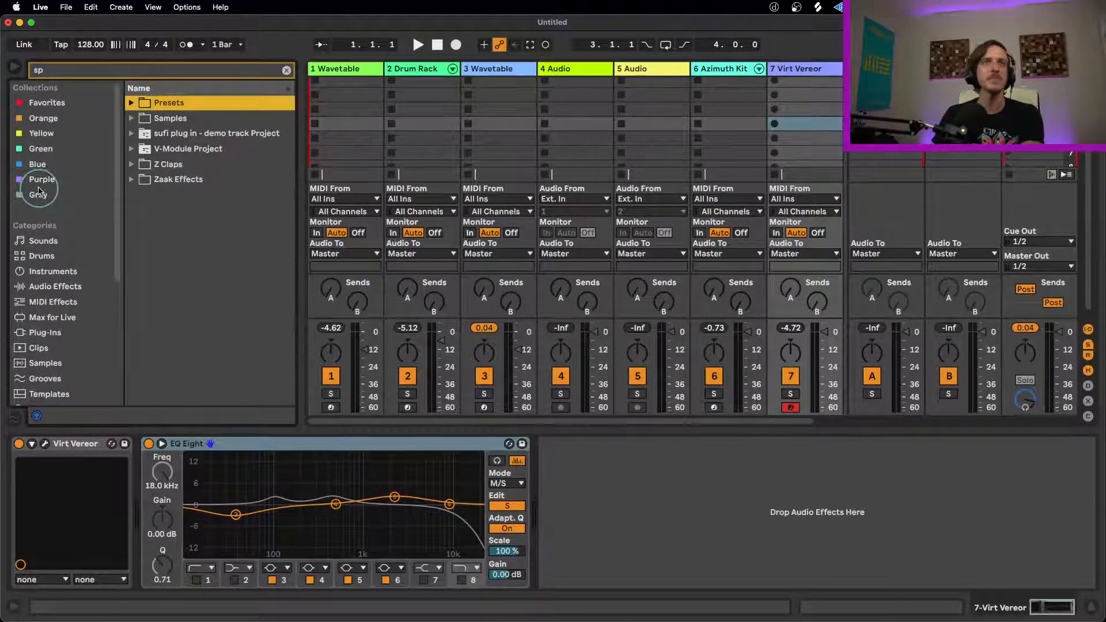
# Step: Clear the browser search and add multiband template.adg from the Orange collection after EQ Eight
pyautogui.click(44, 116)
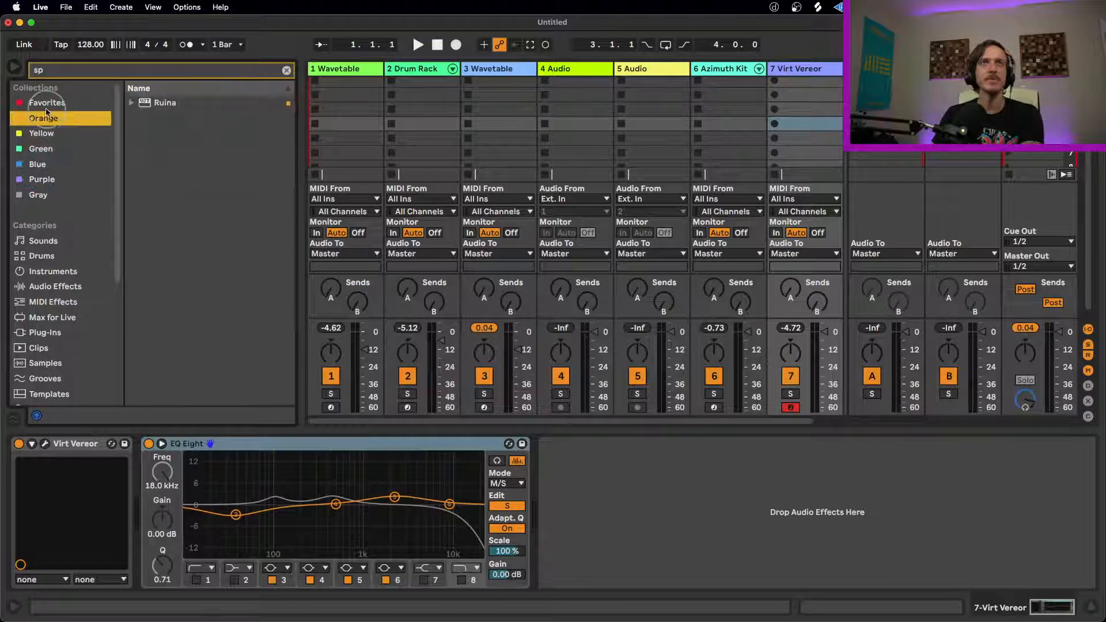
pyautogui.click(287, 69)
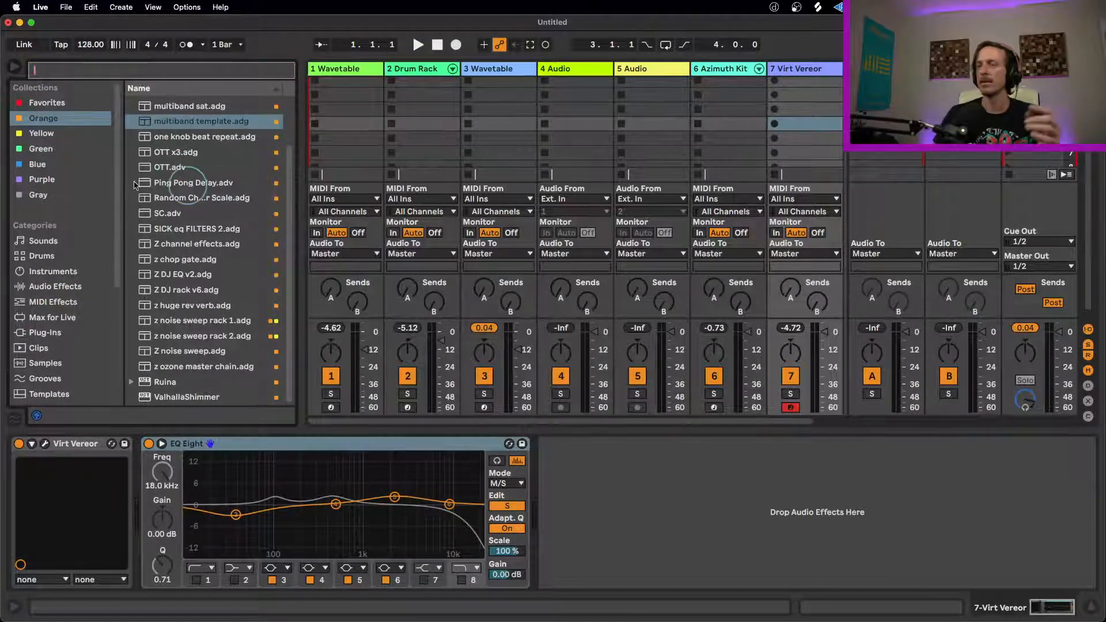
pyautogui.click(197, 122)
pyautogui.moveTo(198, 122); pyautogui.dragTo(633, 473)
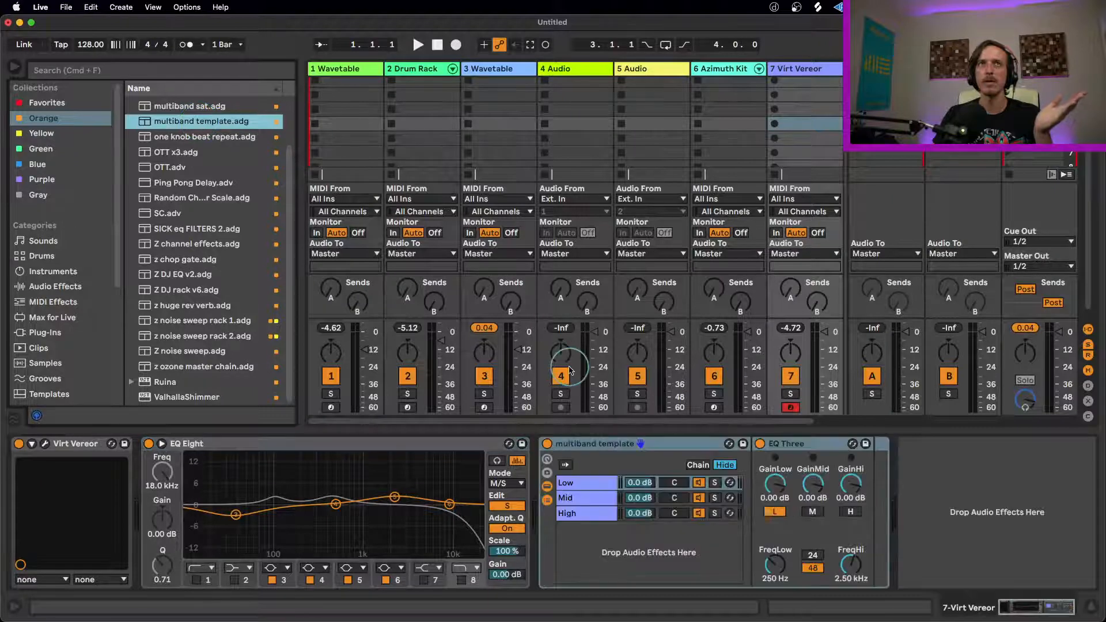
pyautogui.click(805, 448)
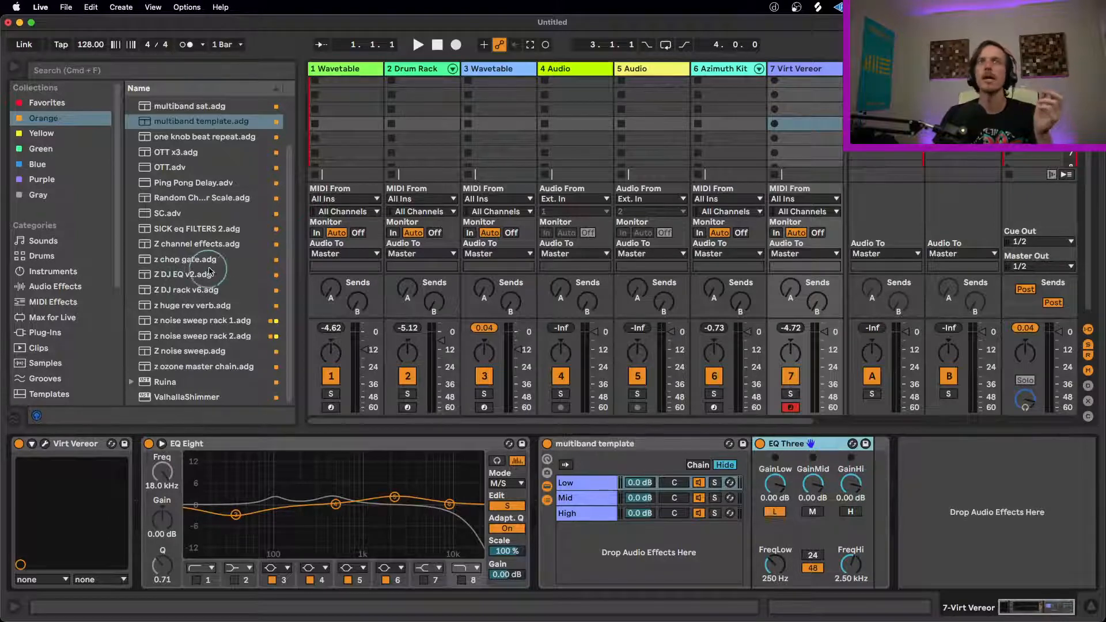
# Step: Add a Saturator from the audio effects to each of the multiband rack's Low, Mid and High chains
pyautogui.scroll(4, 219, 262)
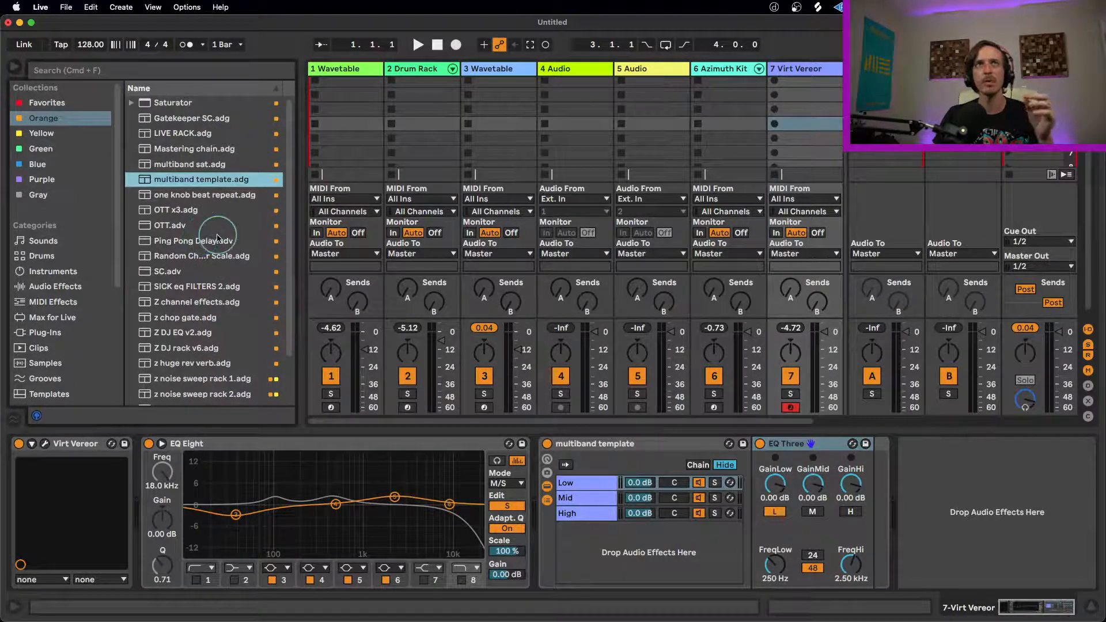
pyautogui.scroll(-4, 218, 237)
pyautogui.click(56, 286)
pyautogui.scroll(-3, 196, 345)
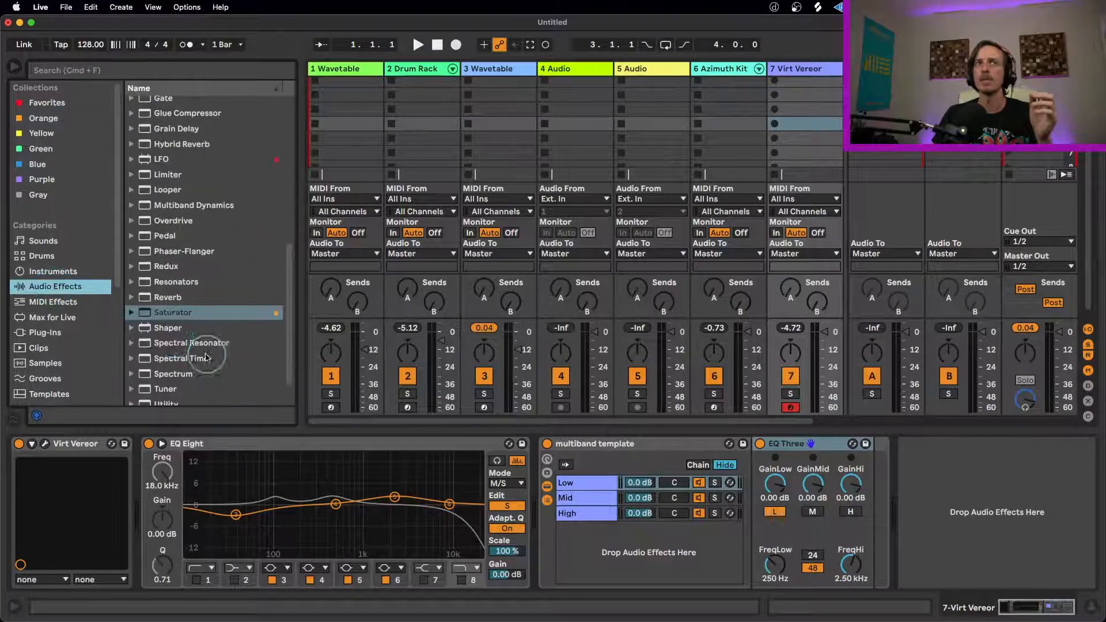
pyautogui.moveTo(173, 312); pyautogui.dragTo(539, 500)
pyautogui.moveTo(163, 319); pyautogui.dragTo(762, 451)
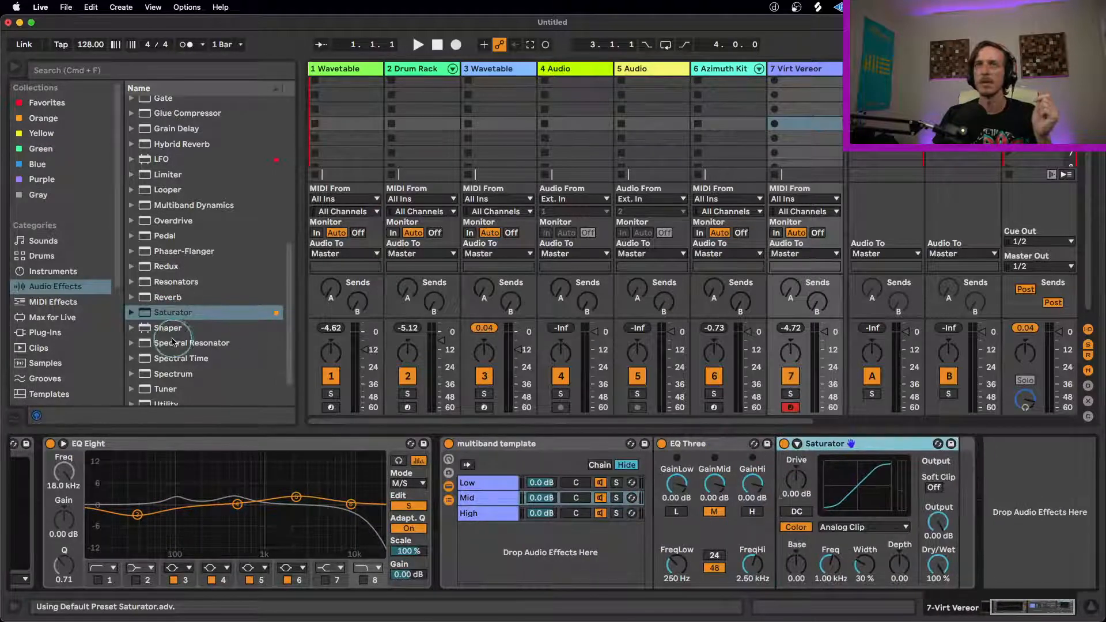
pyautogui.moveTo(162, 313); pyautogui.dragTo(493, 514)
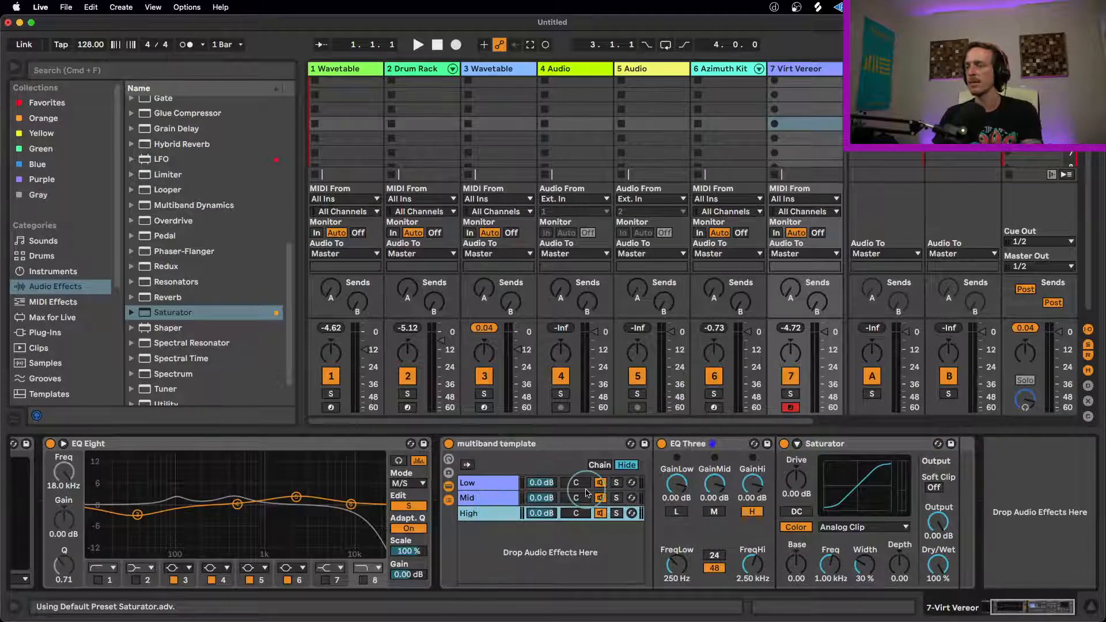
# Step: Solo the rack's Low, Mid and High chains one after another to hear each band, ending with no solo
pyautogui.click(616, 482)
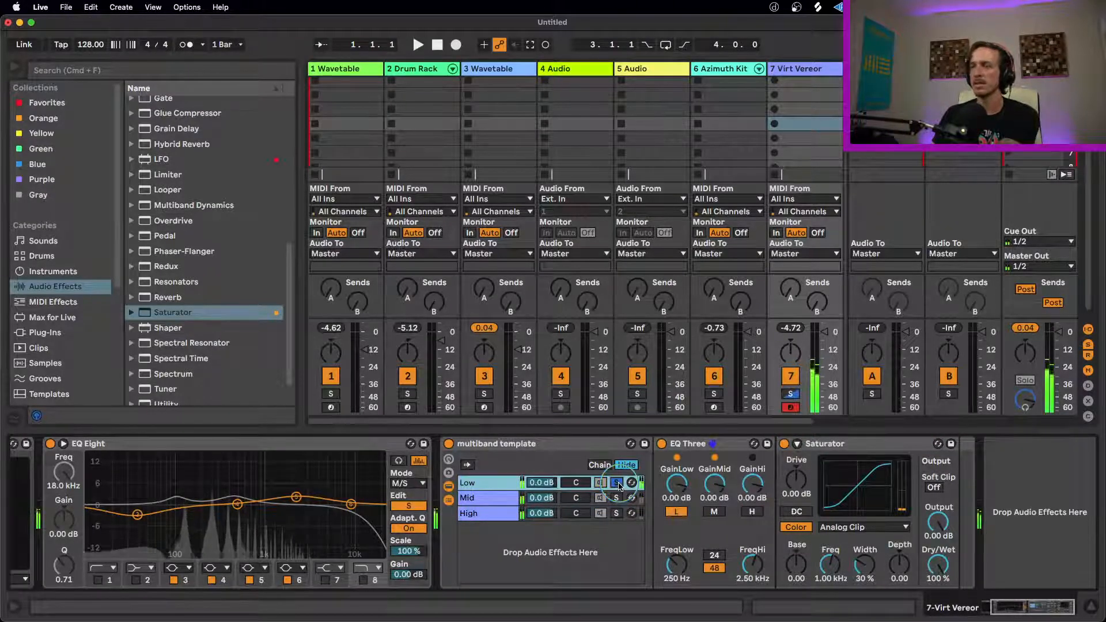
pyautogui.click(617, 498)
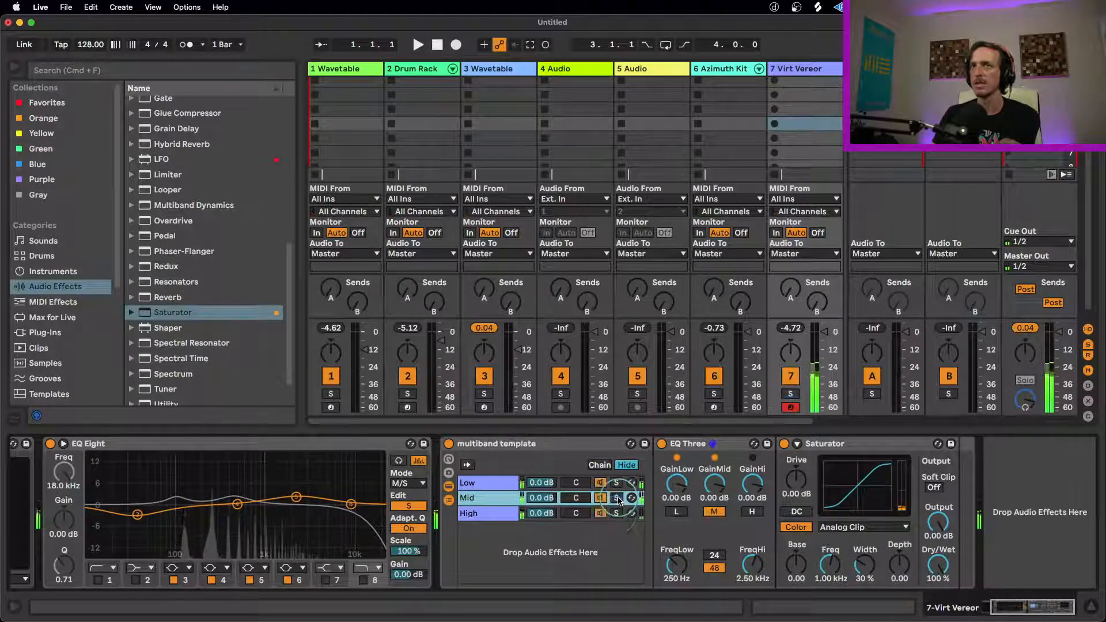
pyautogui.click(616, 513)
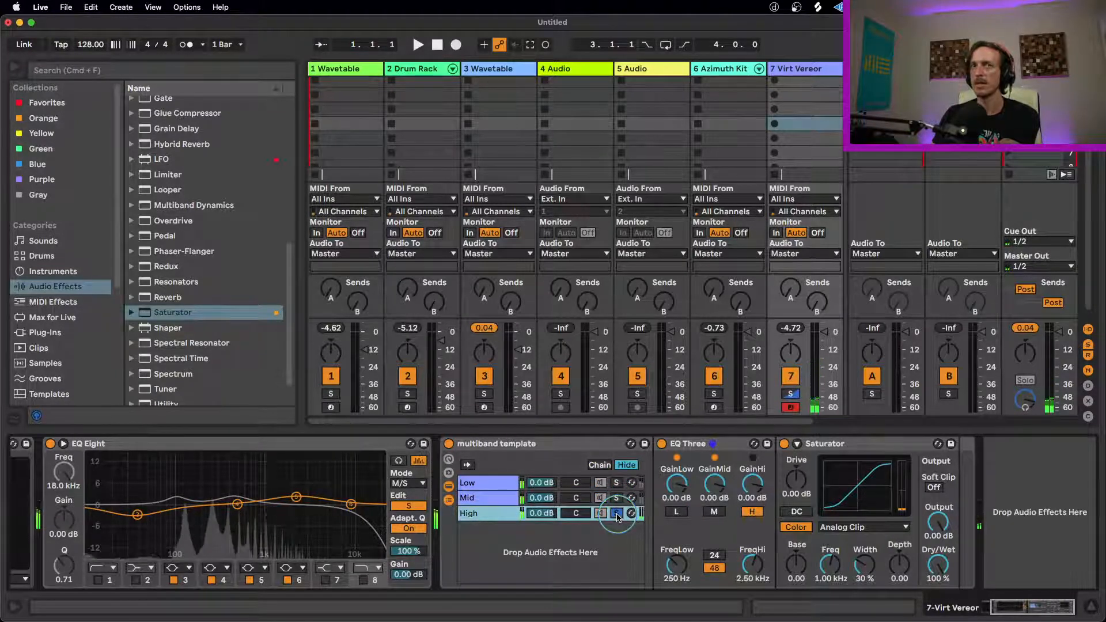
pyautogui.click(616, 513)
# Step: Set the High chain's Saturator curve to Soft Sine
pyautogui.click(827, 473)
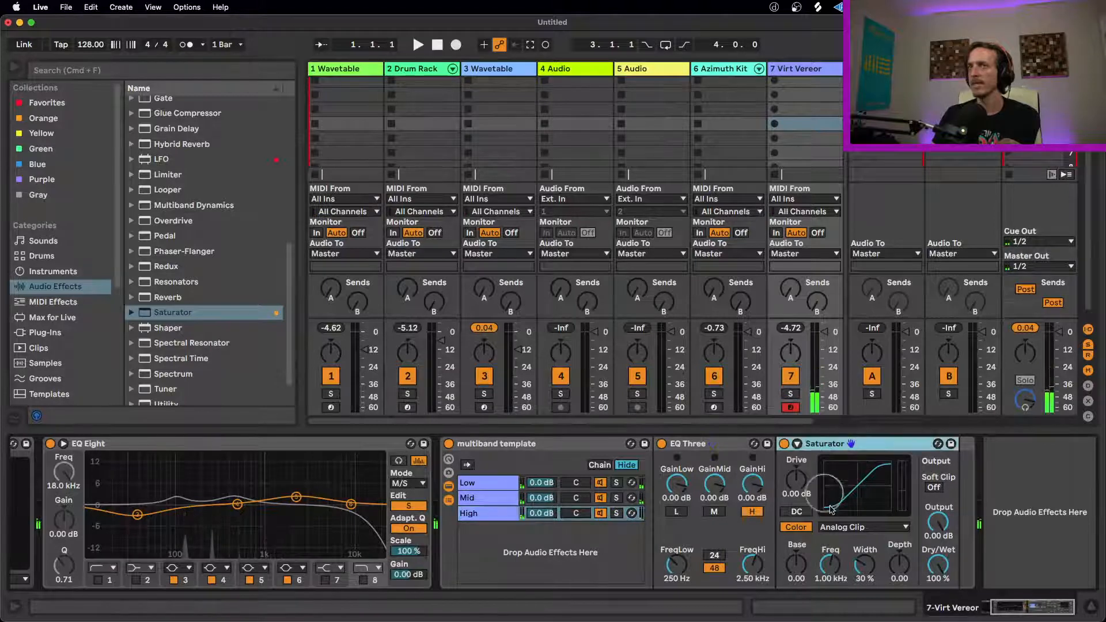
pyautogui.click(863, 527)
pyautogui.click(847, 539)
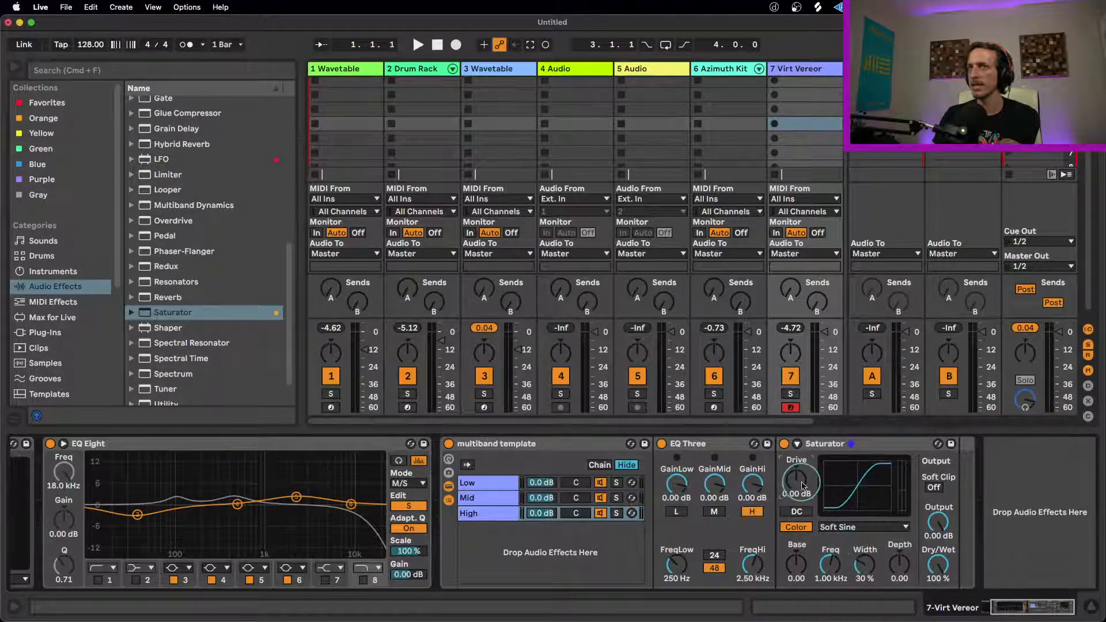
# Step: On the Low chain's Saturator, raise the drive to 6.29 dB and choose the Medium Curve type
pyautogui.click(500, 483)
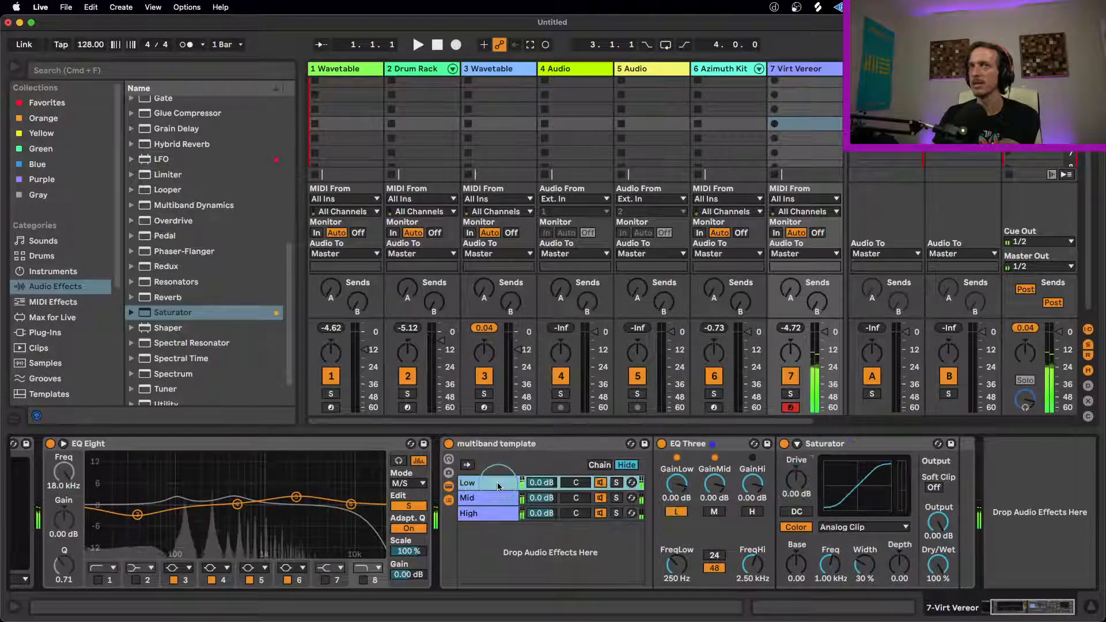
pyautogui.click(798, 483)
pyautogui.moveTo(798, 483); pyautogui.dragTo(798, 463)
pyautogui.click(863, 527)
pyautogui.click(846, 551)
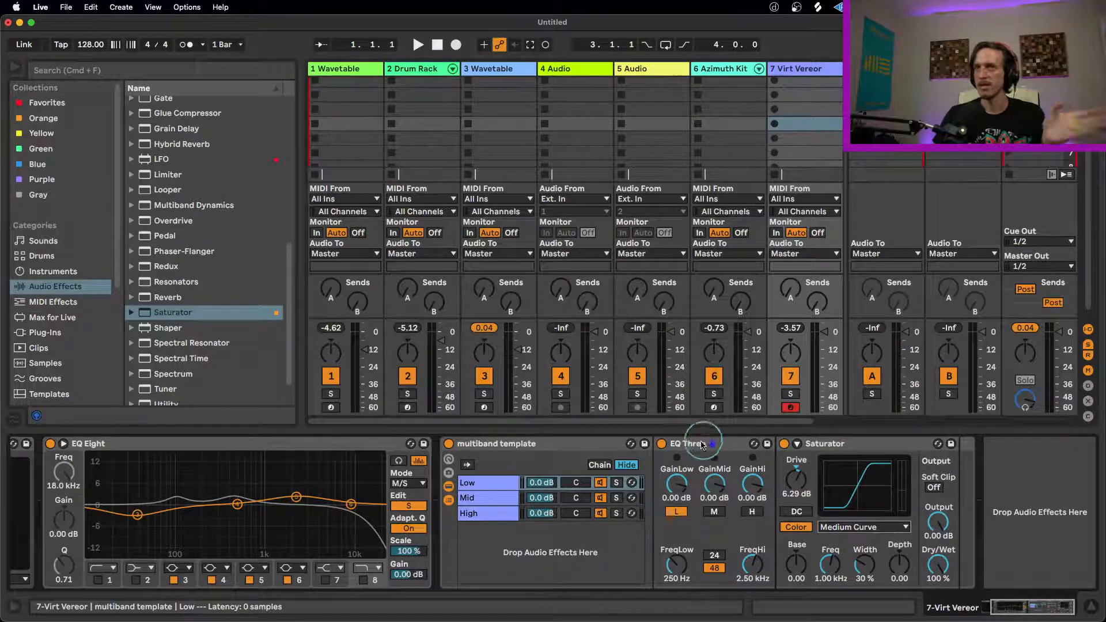
# Step: Add a Multiband Dynamics audio effect after the multiband template rack on the Virt Vereor track
pyautogui.click(719, 444)
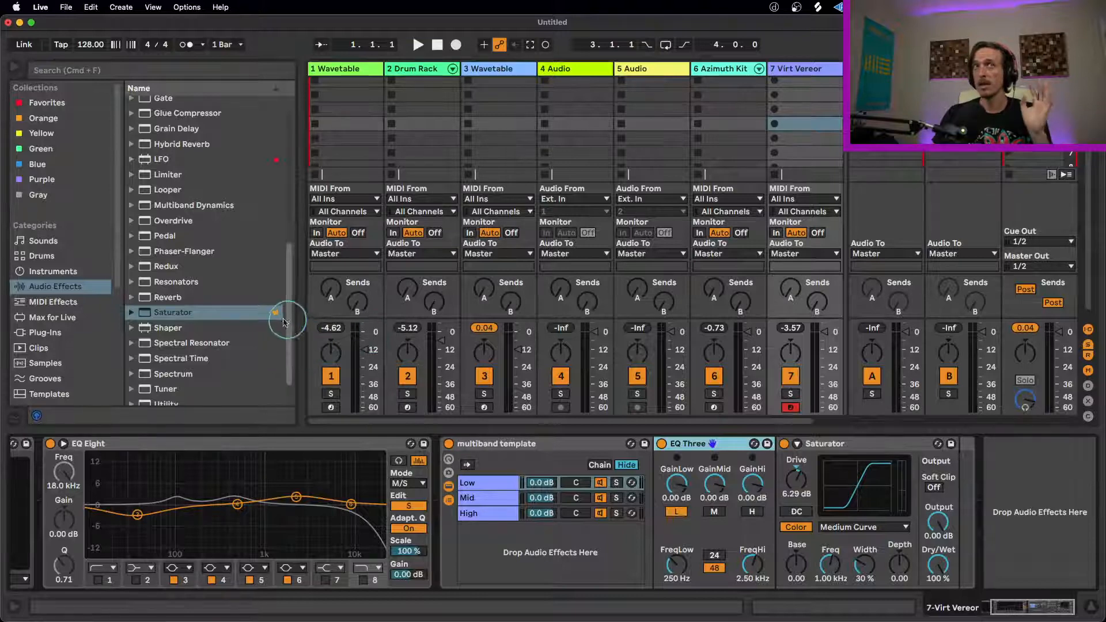
pyautogui.click(224, 306)
pyautogui.scroll(3, 226, 298)
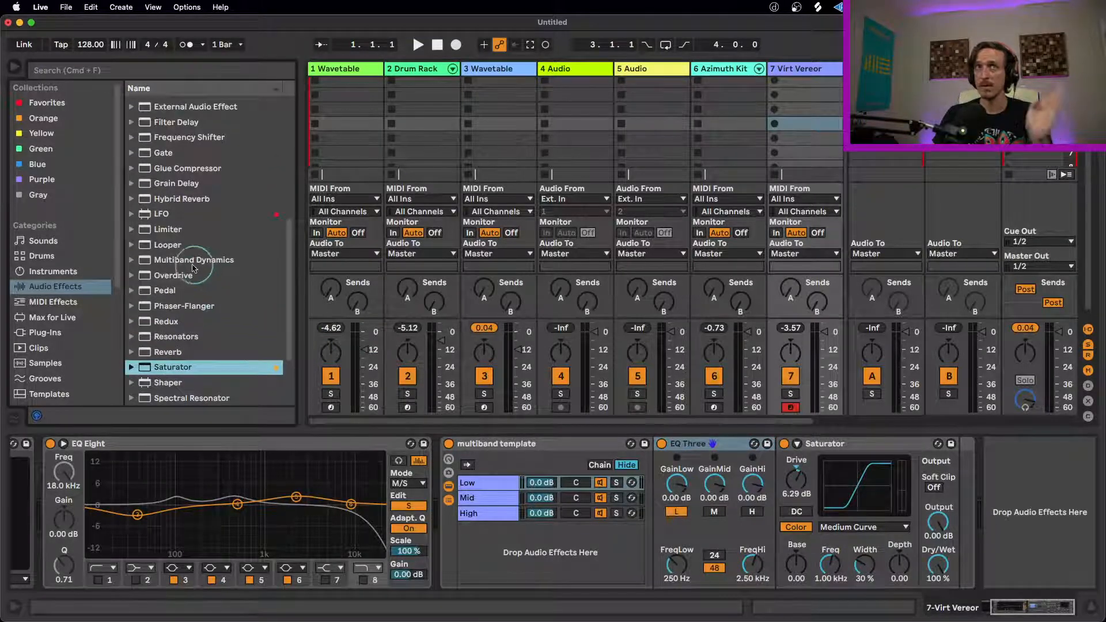
pyautogui.moveTo(168, 263); pyautogui.dragTo(994, 477)
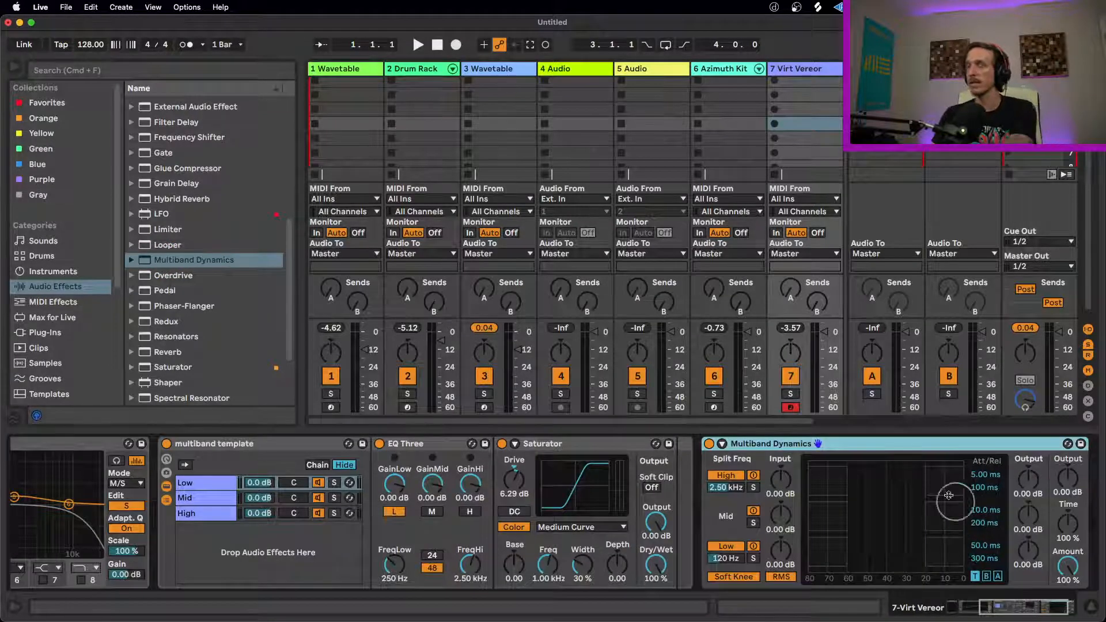
# Step: Solo the High, Mid and Low bands of Multiband Dynamics one after another to hear each, ending with no solo
pyautogui.click(753, 487)
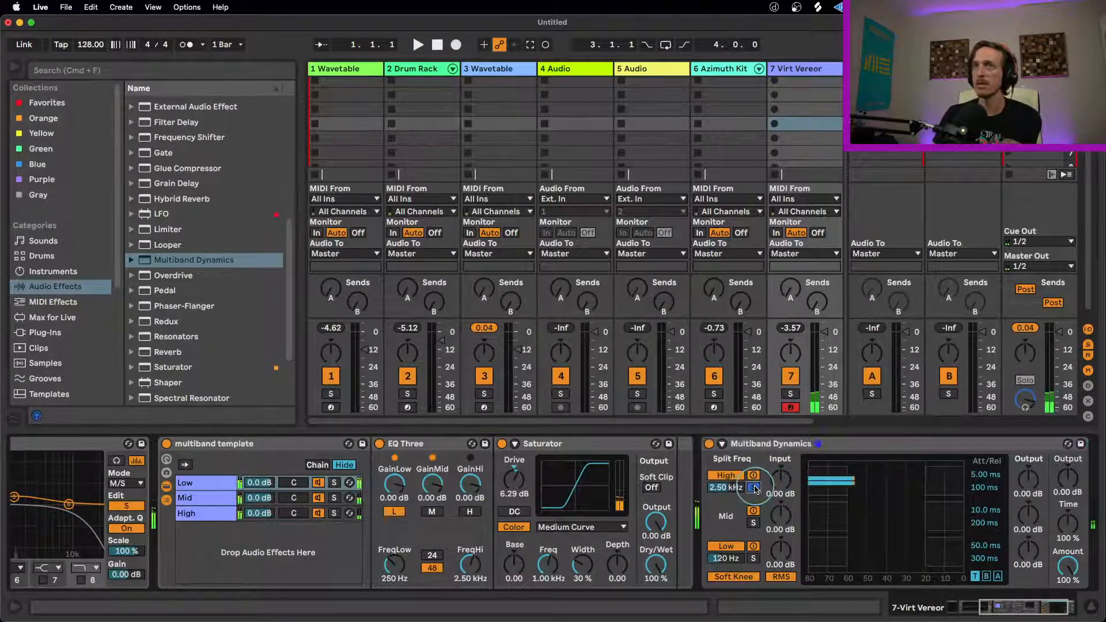
pyautogui.click(753, 523)
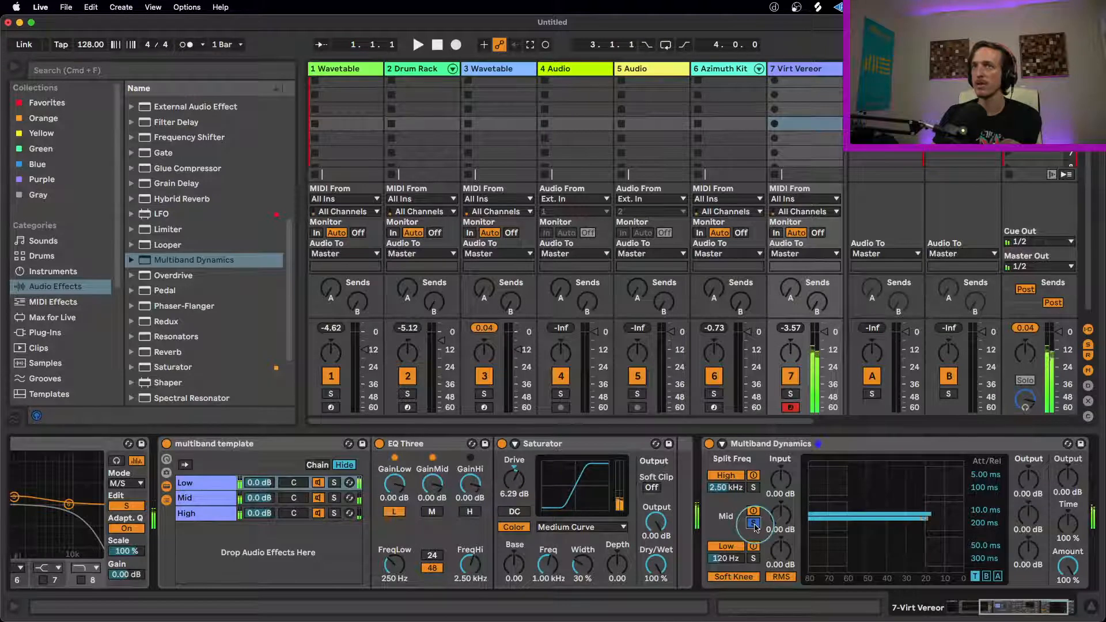
pyautogui.click(753, 558)
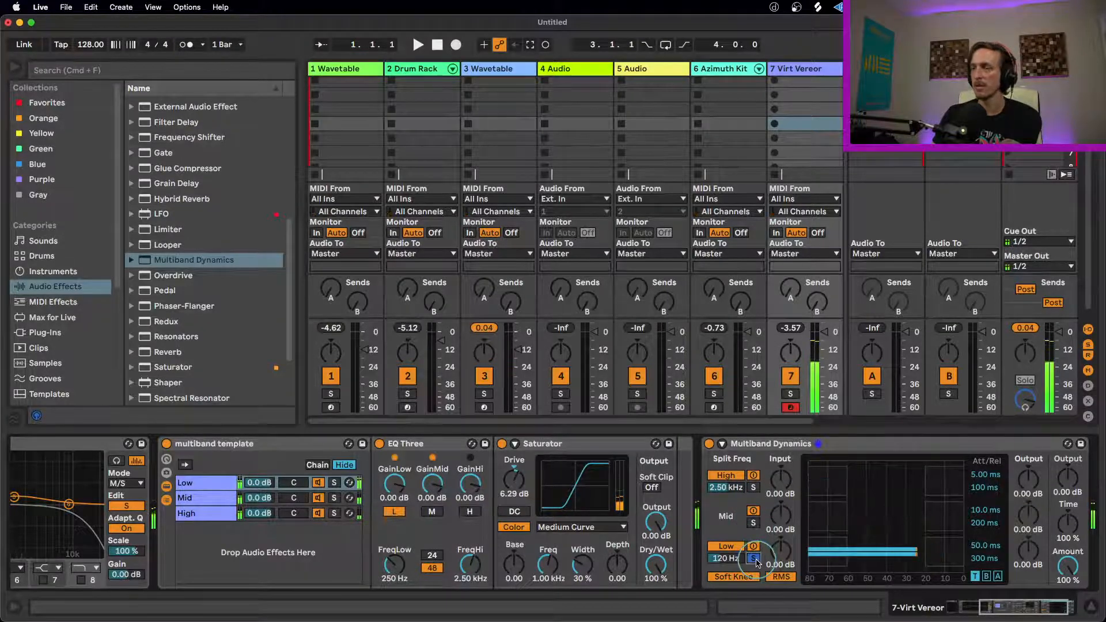
pyautogui.click(754, 558)
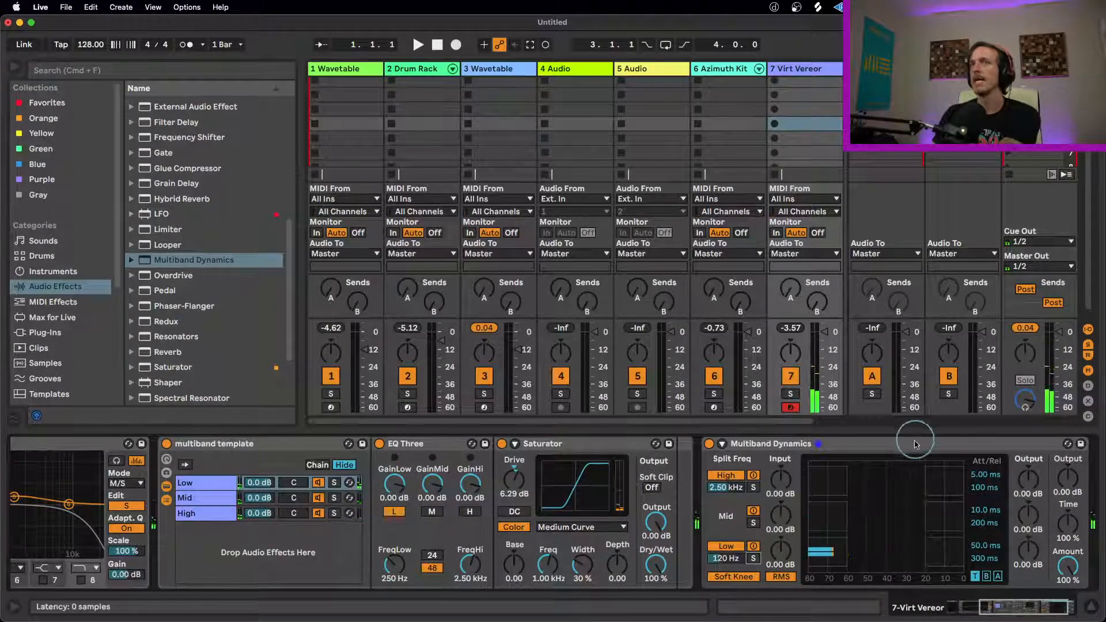
# Step: Lower the Mid band's upper threshold in Multiband Dynamics and increase its downward compression above that threshold
pyautogui.click(1038, 609)
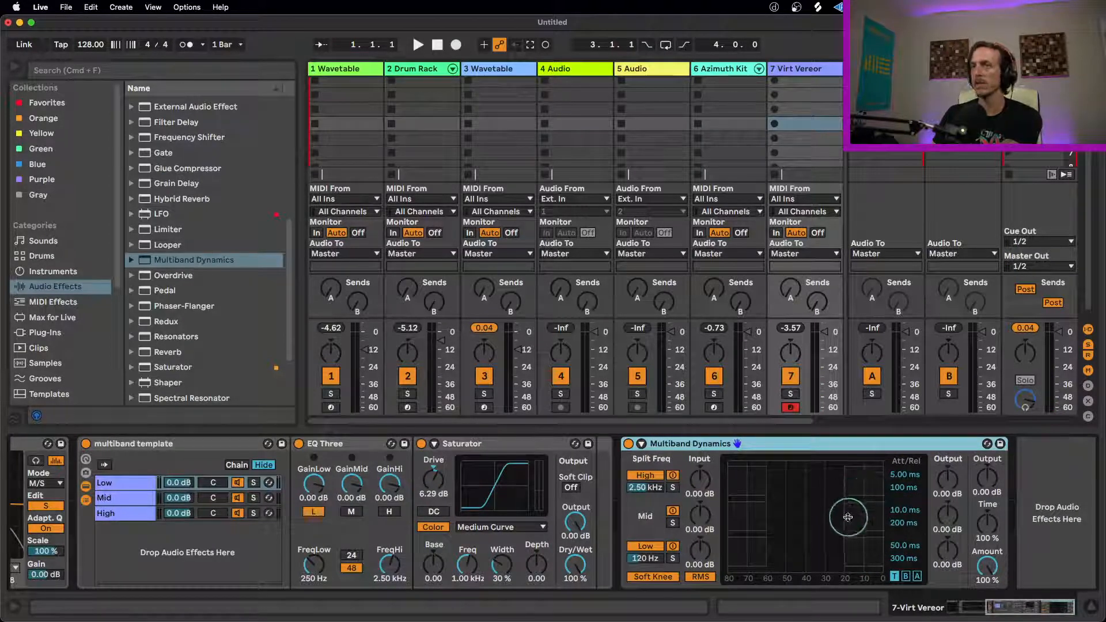
pyautogui.moveTo(845, 514); pyautogui.dragTo(776, 513)
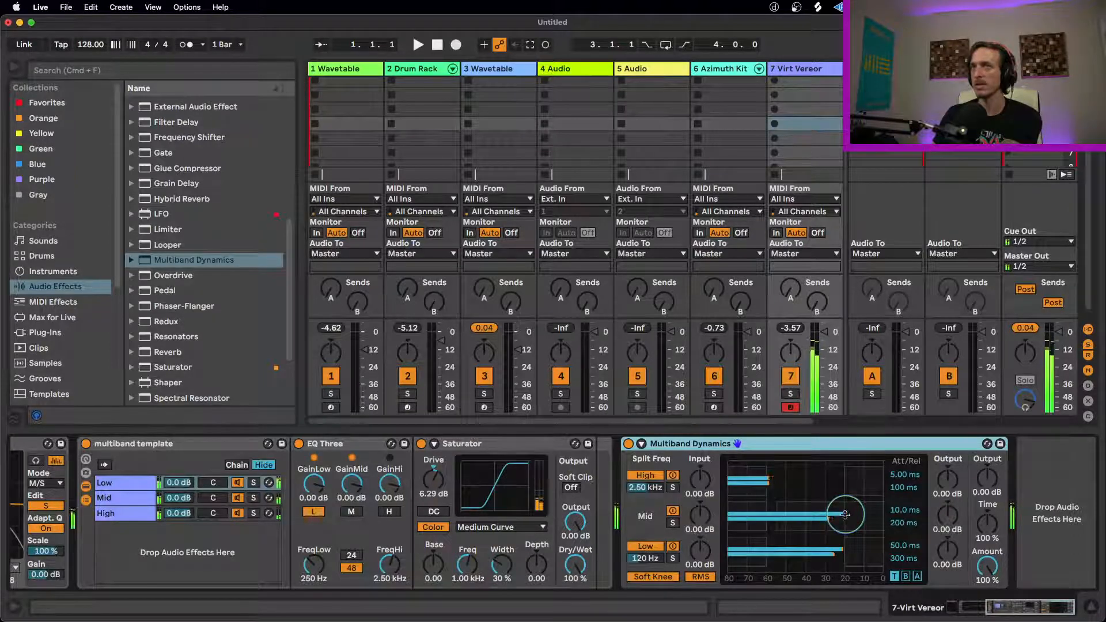
pyautogui.moveTo(858, 513); pyautogui.dragTo(859, 526)
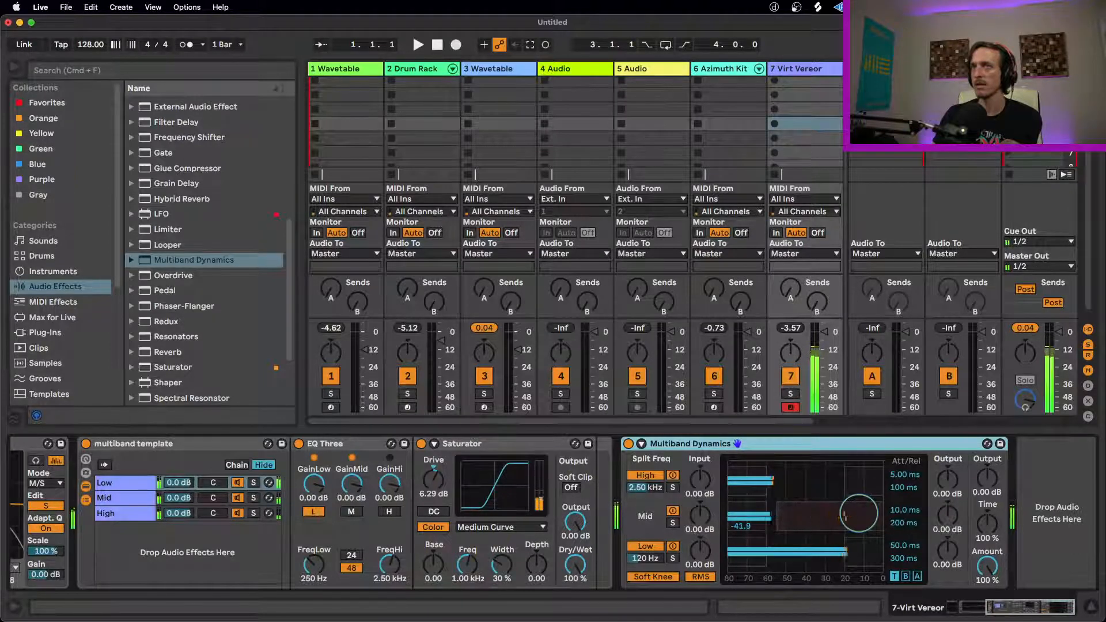
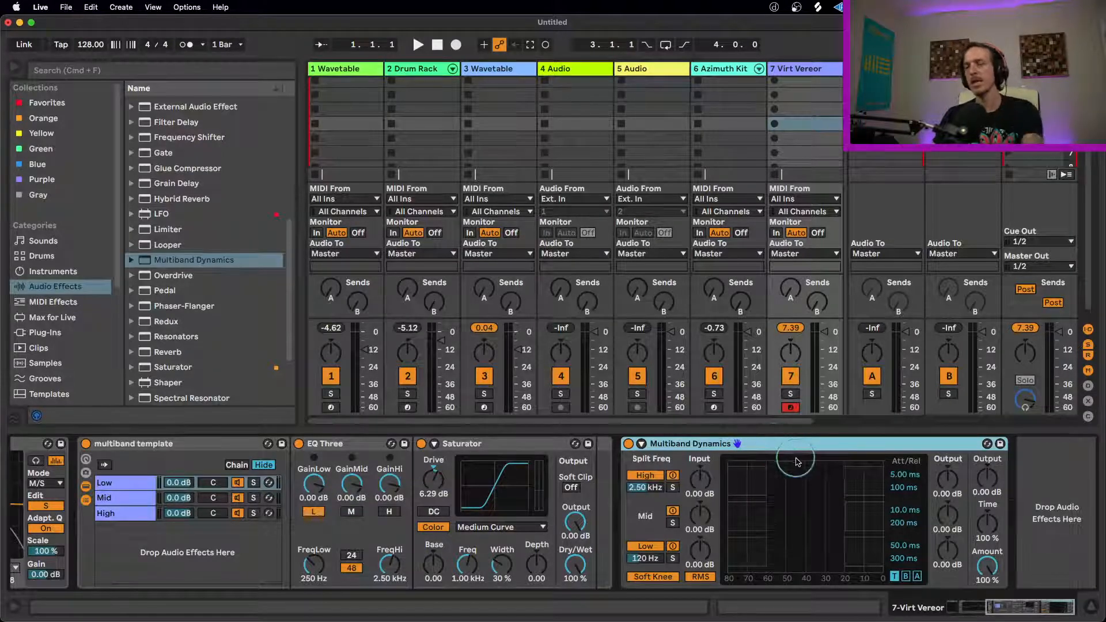
# Step: Replace Multiband Dynamics with a second multiband template rack from the Orange collection on the Virt Vereor track
pyautogui.press('Delete')
pyautogui.scroll(4, 208, 325)
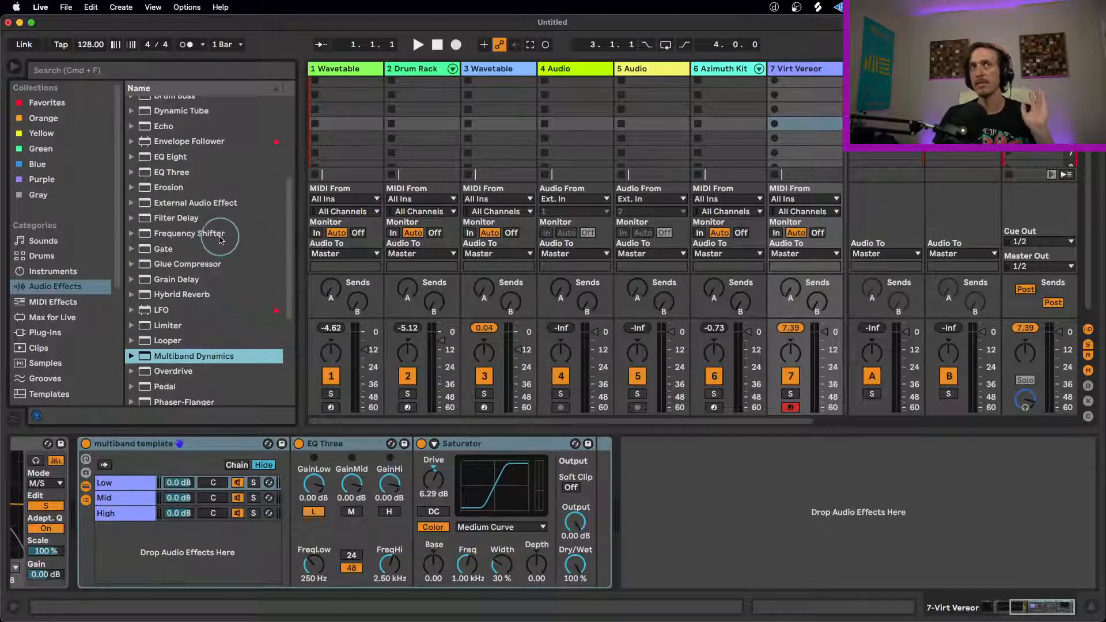
pyautogui.scroll(3, 208, 233)
pyautogui.click(46, 119)
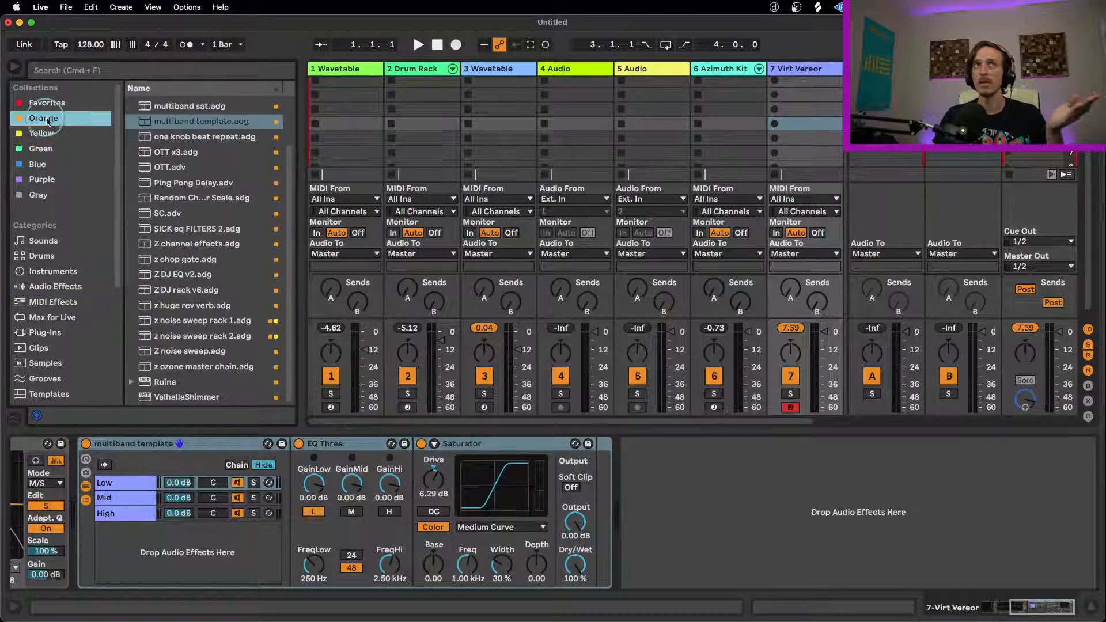
pyautogui.moveTo(198, 121); pyautogui.dragTo(663, 502)
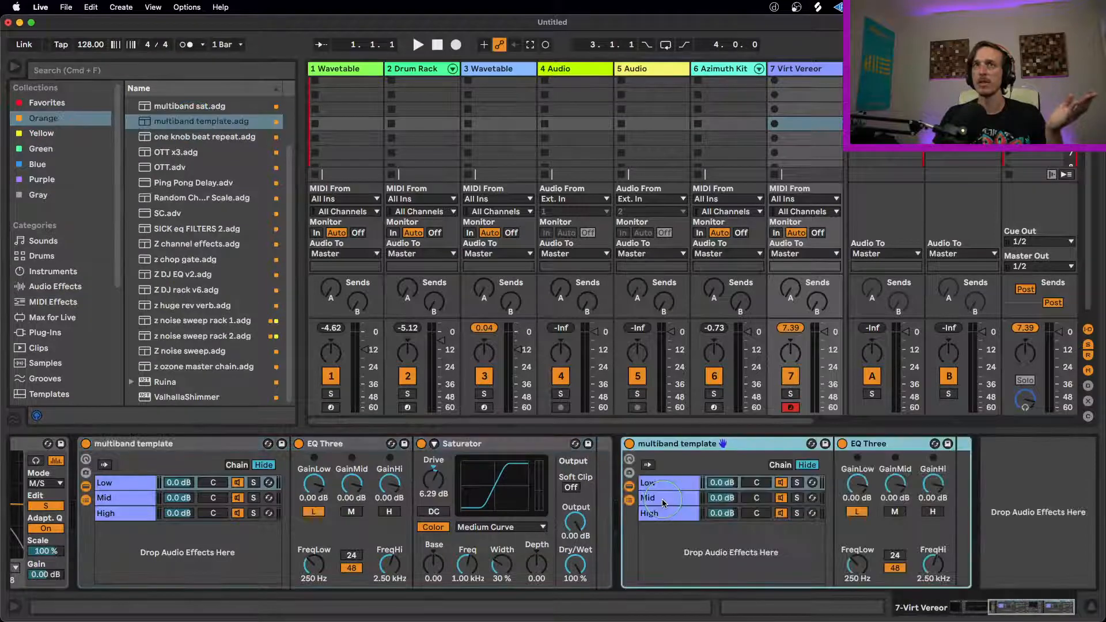
# Step: Add a Compressor to each of the Low, Mid and High chains of the second multiband template rack and show the Mid chain
pyautogui.click(44, 273)
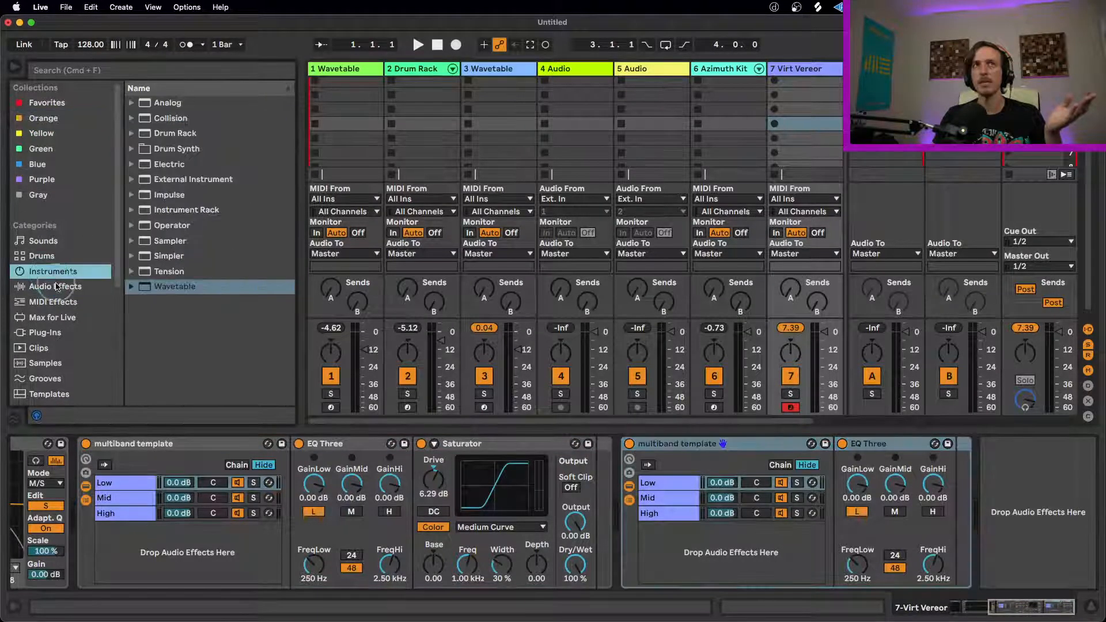
pyautogui.click(56, 287)
pyautogui.scroll(5, 209, 247)
pyautogui.moveTo(178, 225); pyautogui.dragTo(973, 506)
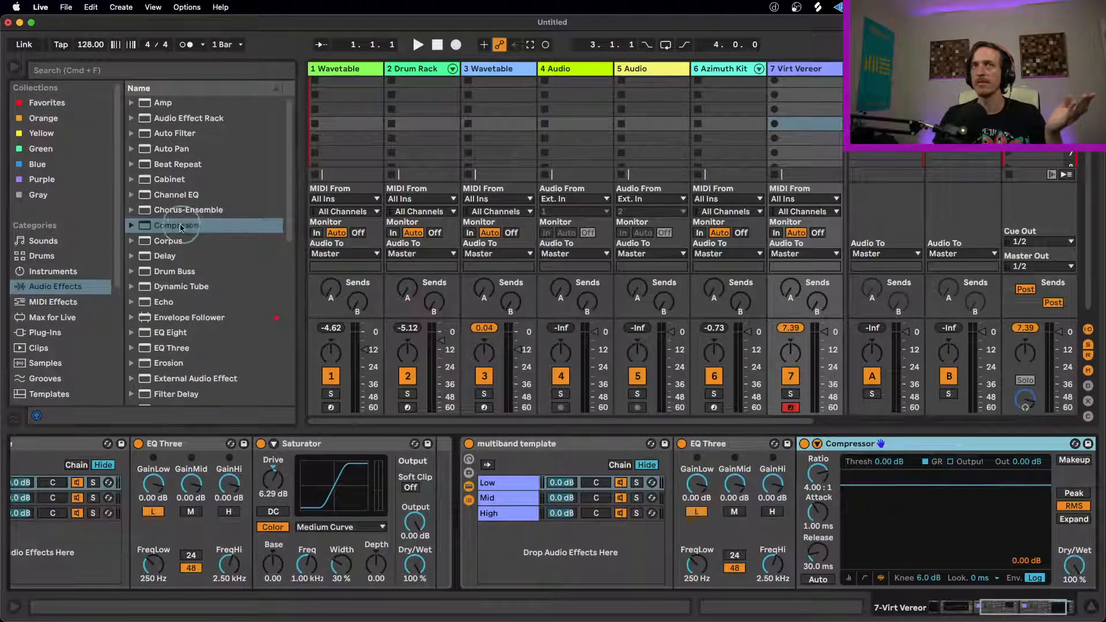
pyautogui.moveTo(449, 501); pyautogui.dragTo(495, 500)
pyautogui.moveTo(175, 227); pyautogui.dragTo(504, 517)
pyautogui.click(500, 483)
pyautogui.click(501, 497)
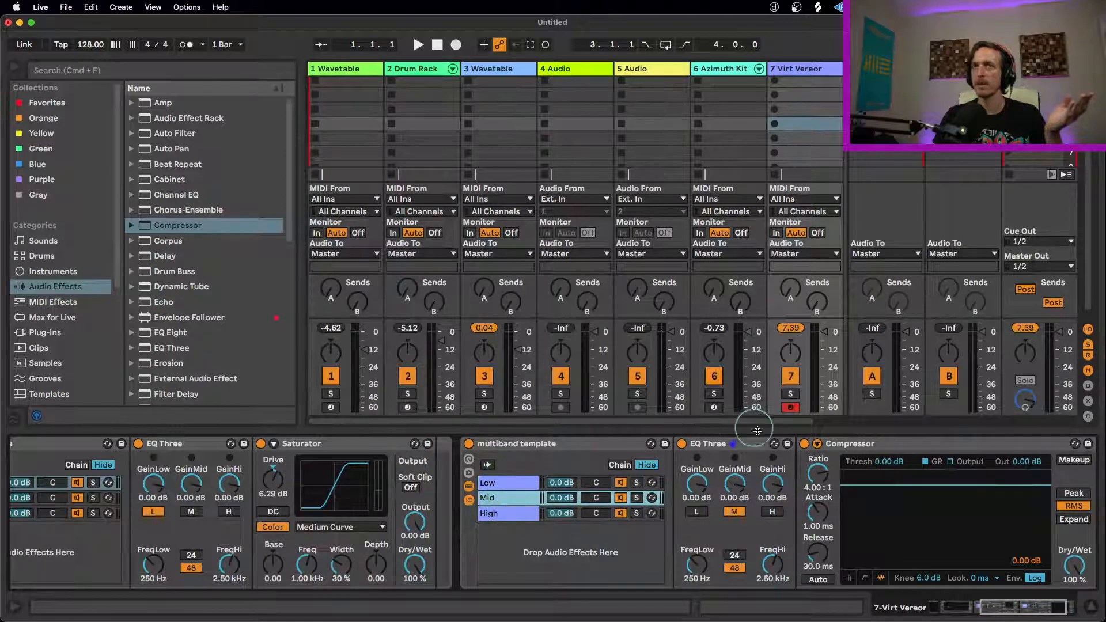
# Step: Review EQ Eight and both multiband racks in the device chain, collapsing and re-expanding the Mid chain's Compressor
pyautogui.doubleClick(858, 442)
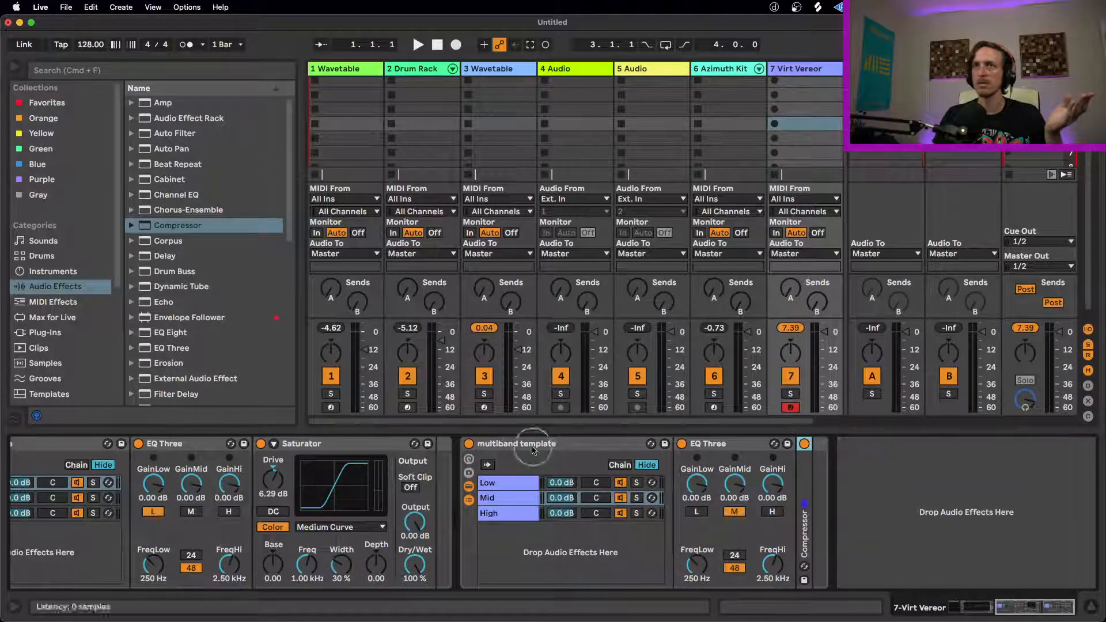
pyautogui.moveTo(1022, 607); pyautogui.dragTo(962, 607)
pyautogui.click(336, 448)
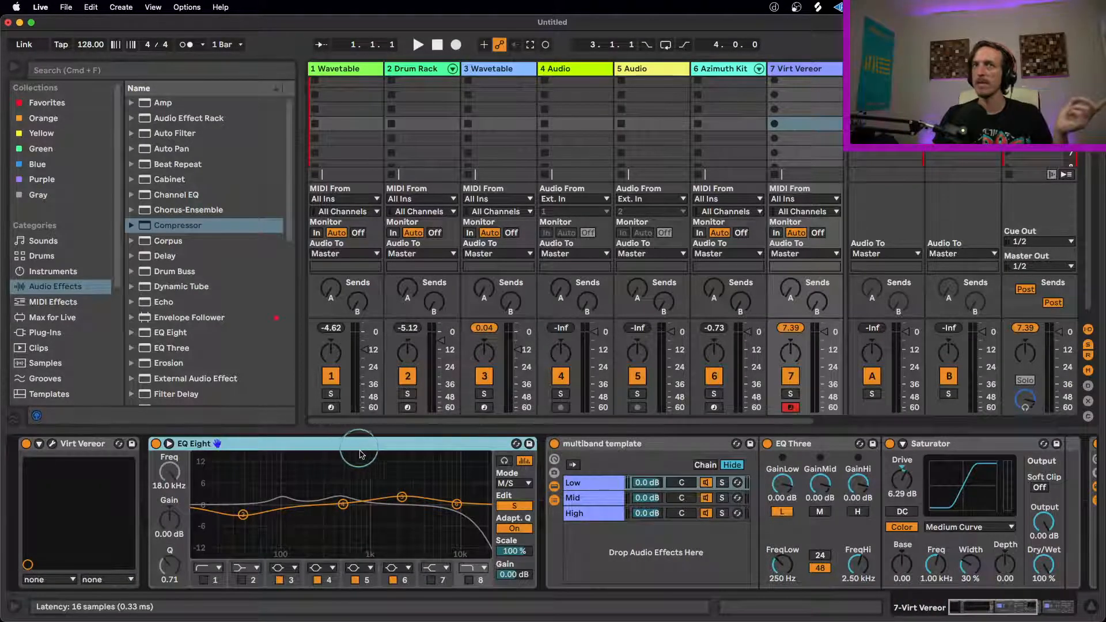
pyautogui.click(614, 448)
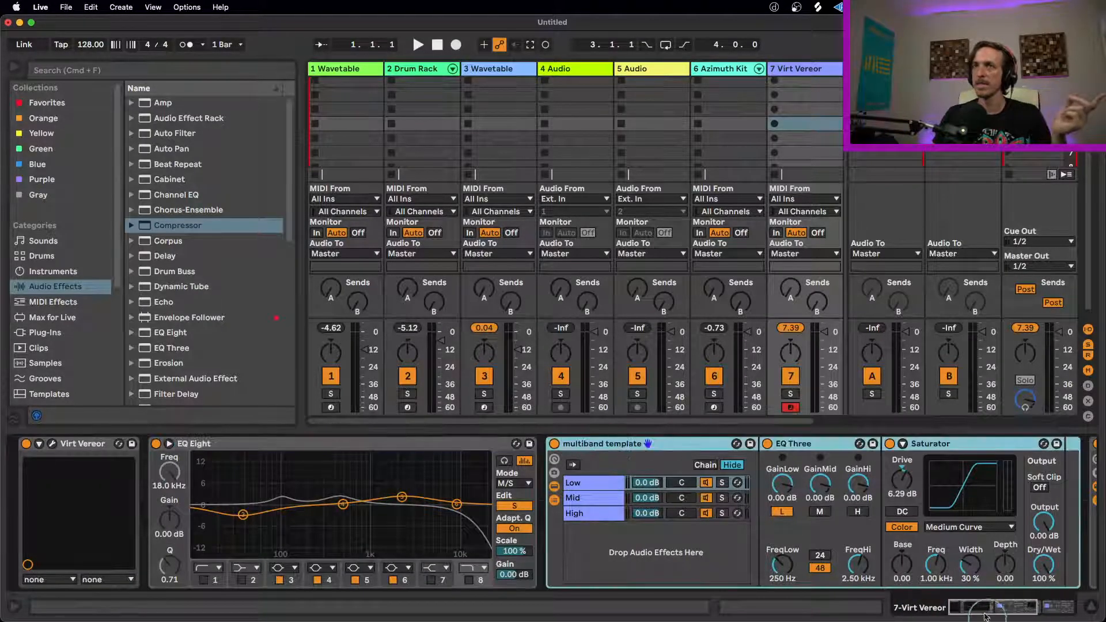
pyautogui.press('super+d')
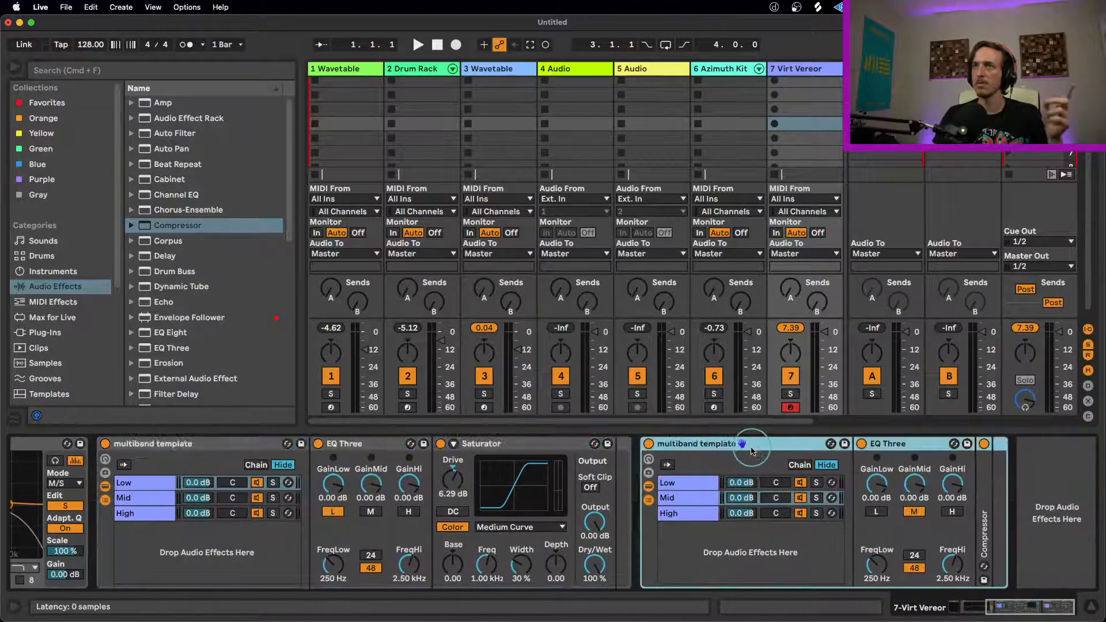
pyautogui.doubleClick(986, 499)
pyautogui.click(1034, 611)
pyautogui.moveTo(1034, 610); pyautogui.dragTo(1052, 607)
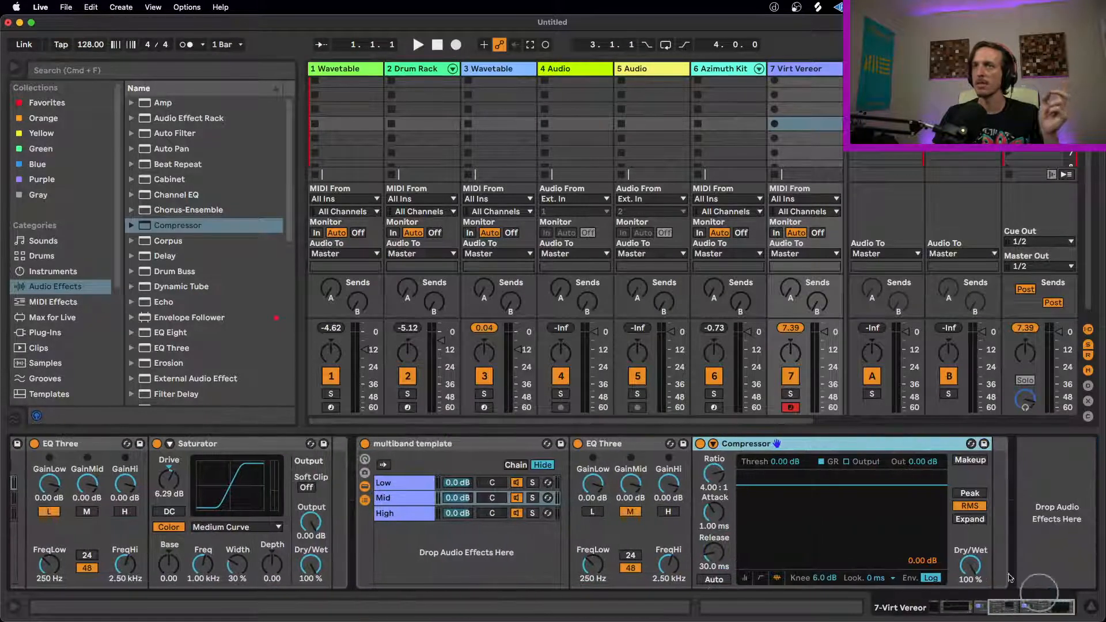
# Step: With the Mid chain soloed, set its Compressor to the collapsed meter view, threshold -28.1 dB and output 1.65 dB, and end the solo
pyautogui.click(532, 497)
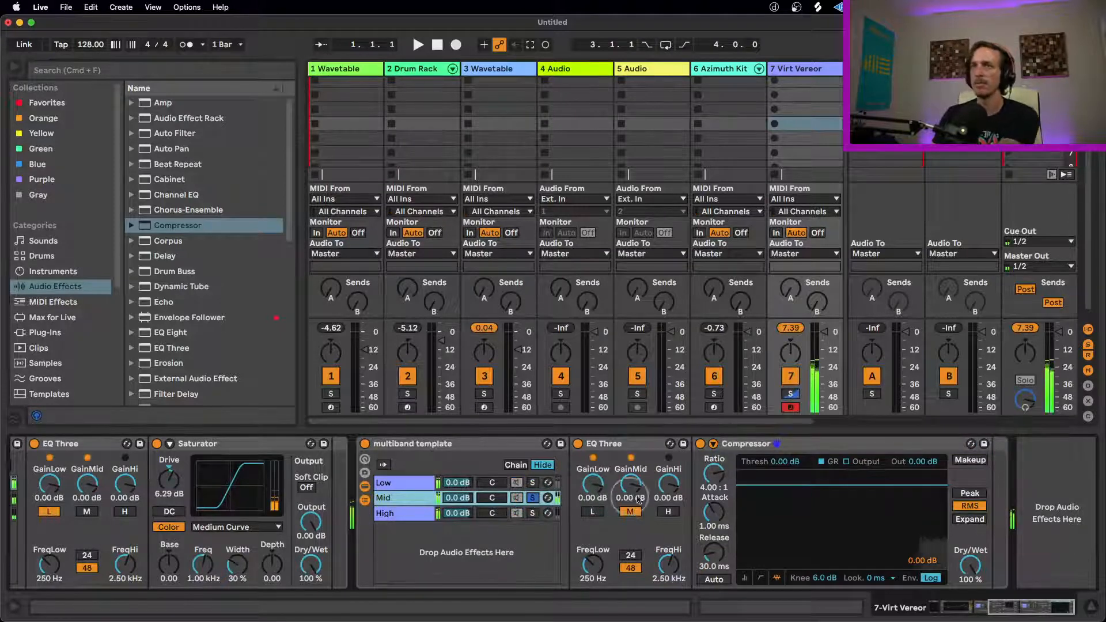
pyautogui.click(744, 579)
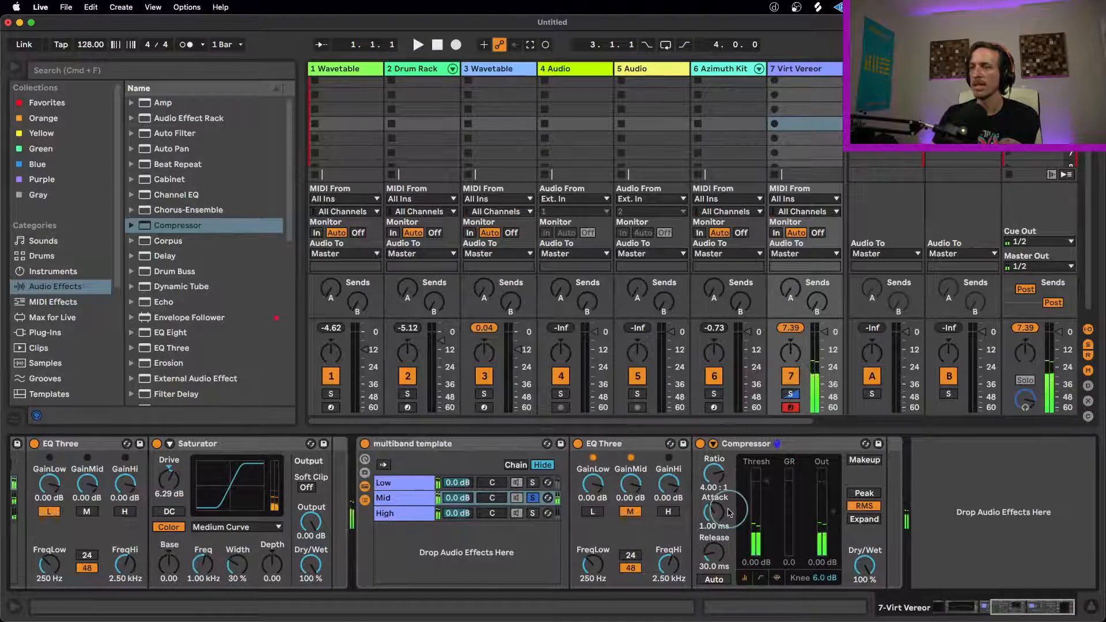
pyautogui.moveTo(767, 478); pyautogui.dragTo(768, 482)
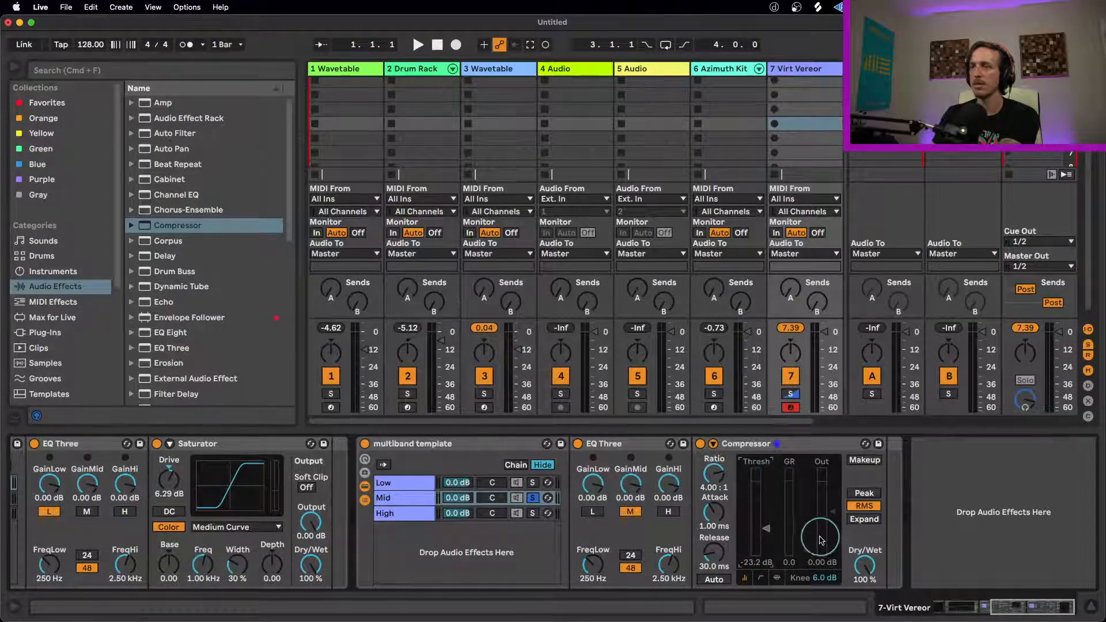
pyautogui.moveTo(772, 536); pyautogui.dragTo(762, 530)
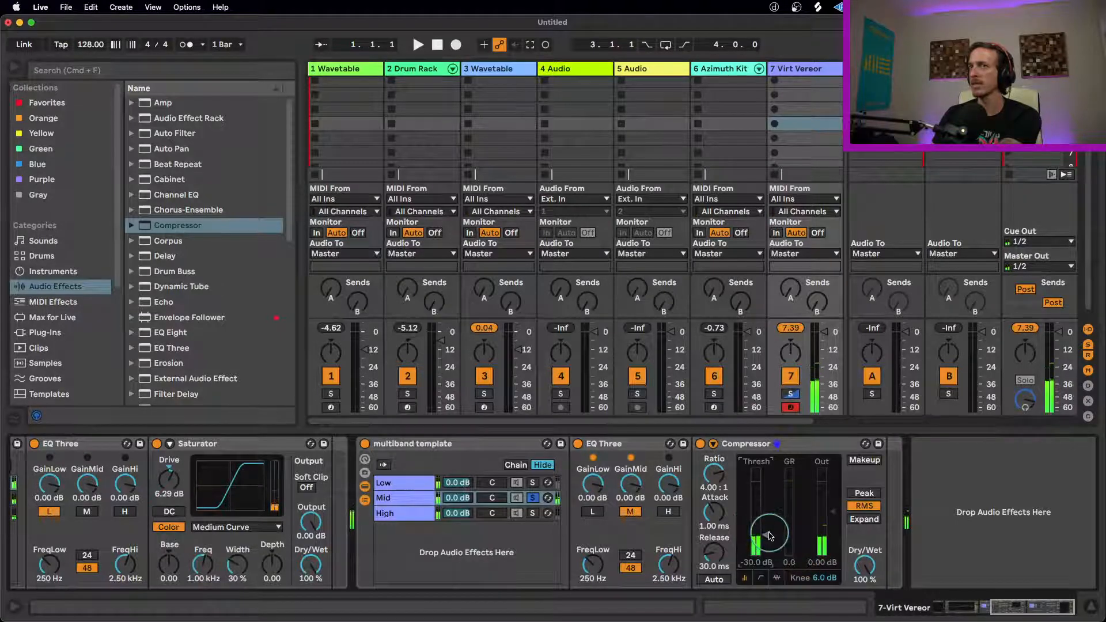
pyautogui.moveTo(767, 532); pyautogui.dragTo(770, 536)
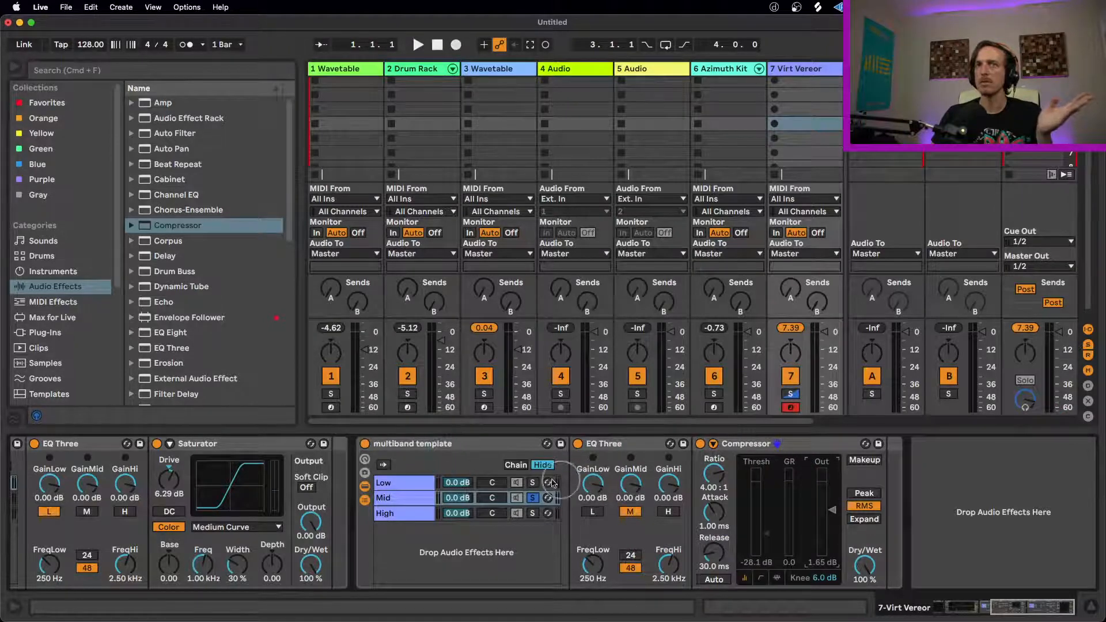
pyautogui.click(532, 497)
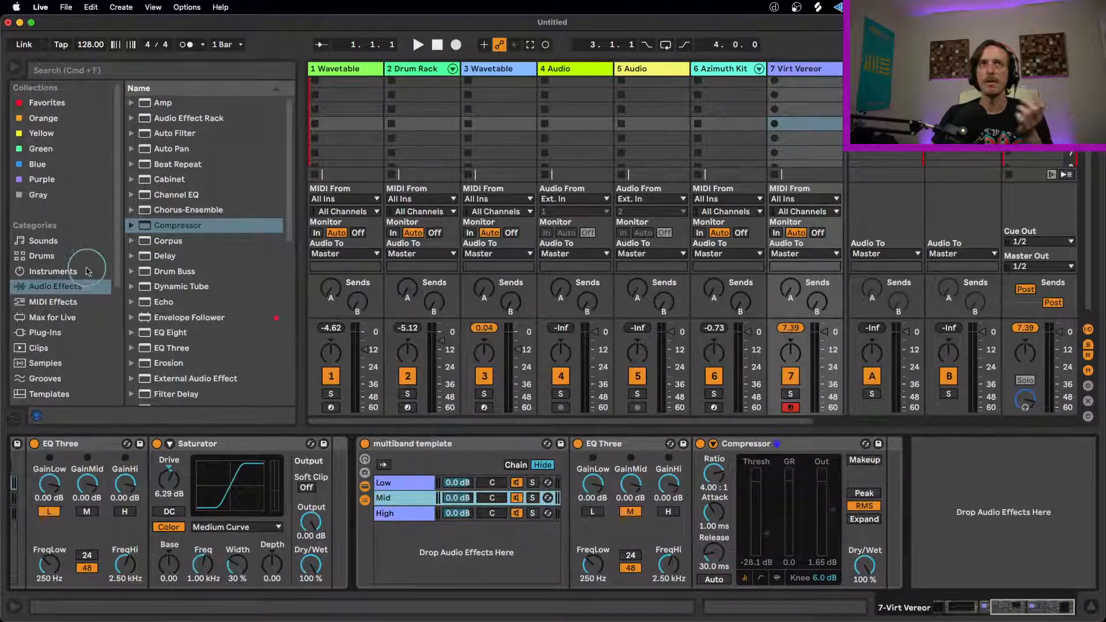
# Step: Add an EQ Eight after the second multiband template rack and switch off its bands 1 and 8
pyautogui.scroll(-5, 206, 303)
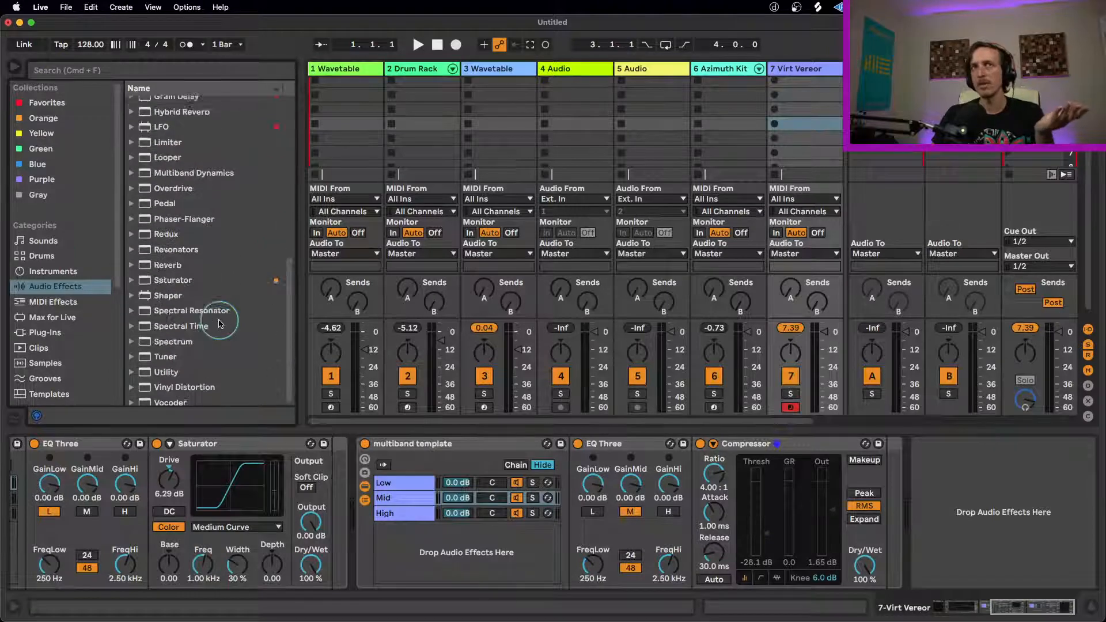
pyautogui.scroll(5, 218, 322)
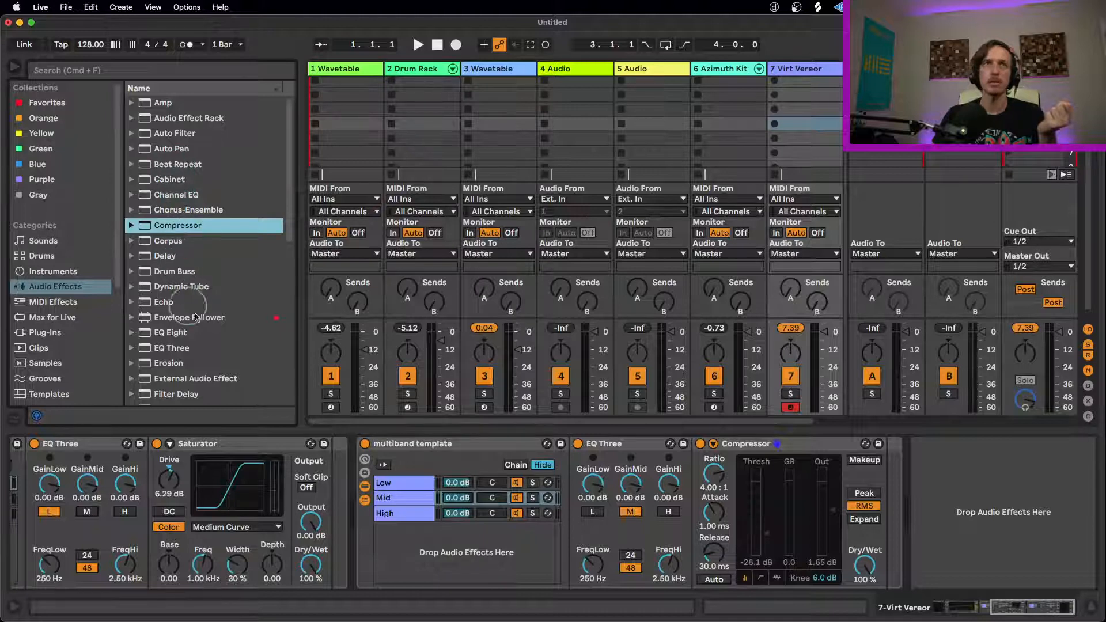
pyautogui.moveTo(170, 339); pyautogui.dragTo(915, 475)
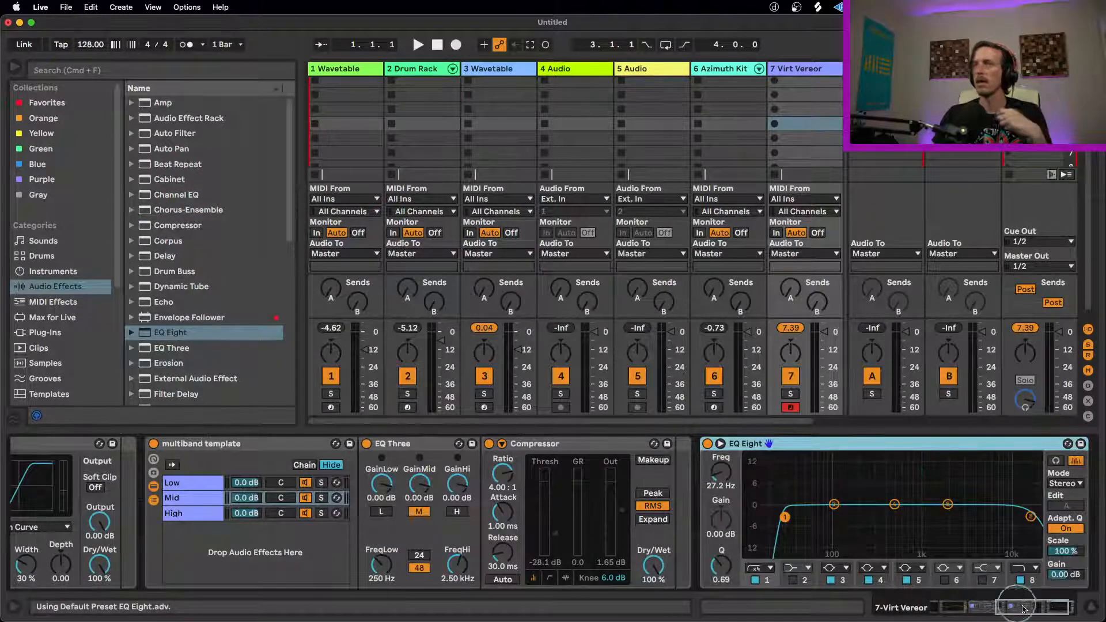
pyautogui.moveTo(1029, 605); pyautogui.dragTo(1035, 605)
pyautogui.click(674, 580)
pyautogui.click(939, 579)
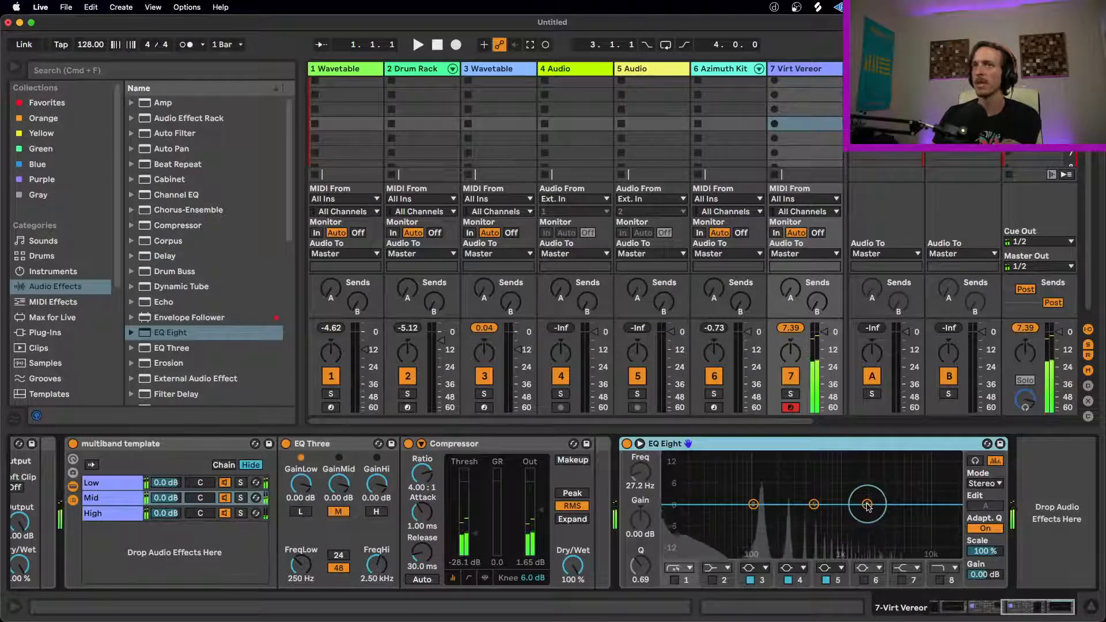
# Step: Sweep a narrow boost with EQ Eight's band 5, settle on 1.60 kHz and turn it into a -15 dB cut with Q 6.42
pyautogui.moveTo(867, 506); pyautogui.dragTo(850, 454)
pyautogui.moveTo(646, 575)
pyautogui.mouseDown()
pyautogui.moveTo(647, 553)
pyautogui.moveTo(644, 564)
pyautogui.mouseUp()
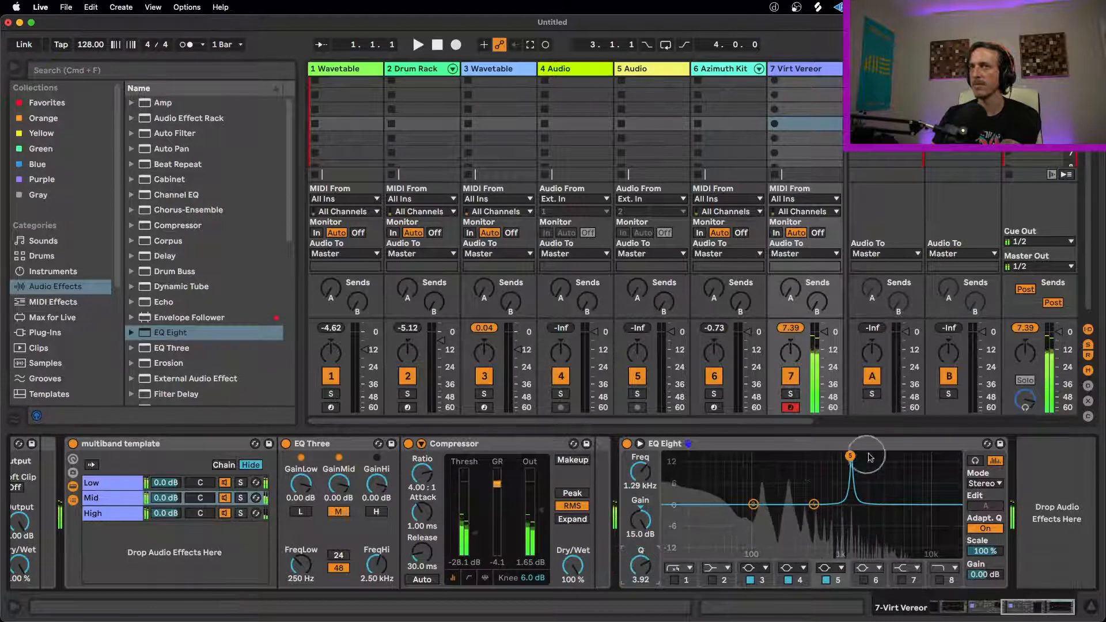
pyautogui.moveTo(856, 459)
pyautogui.mouseDown()
pyautogui.moveTo(896, 459)
pyautogui.moveTo(878, 458)
pyautogui.mouseUp()
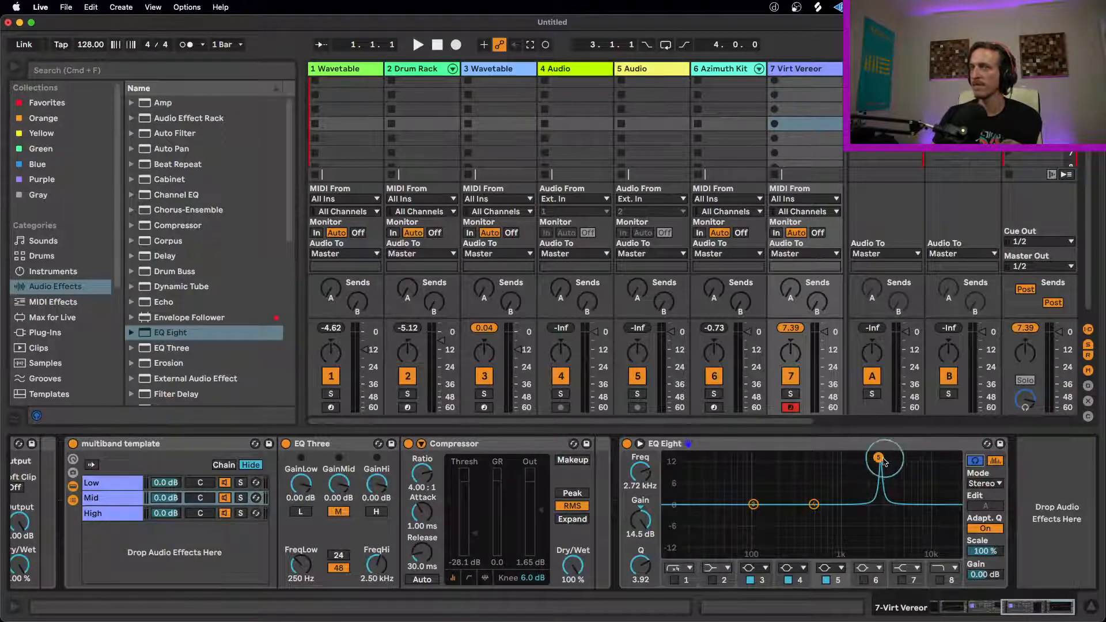
pyautogui.moveTo(878, 458)
pyautogui.mouseDown()
pyautogui.moveTo(908, 451)
pyautogui.moveTo(798, 459)
pyautogui.moveTo(878, 459)
pyautogui.moveTo(858, 461)
pyautogui.mouseUp()
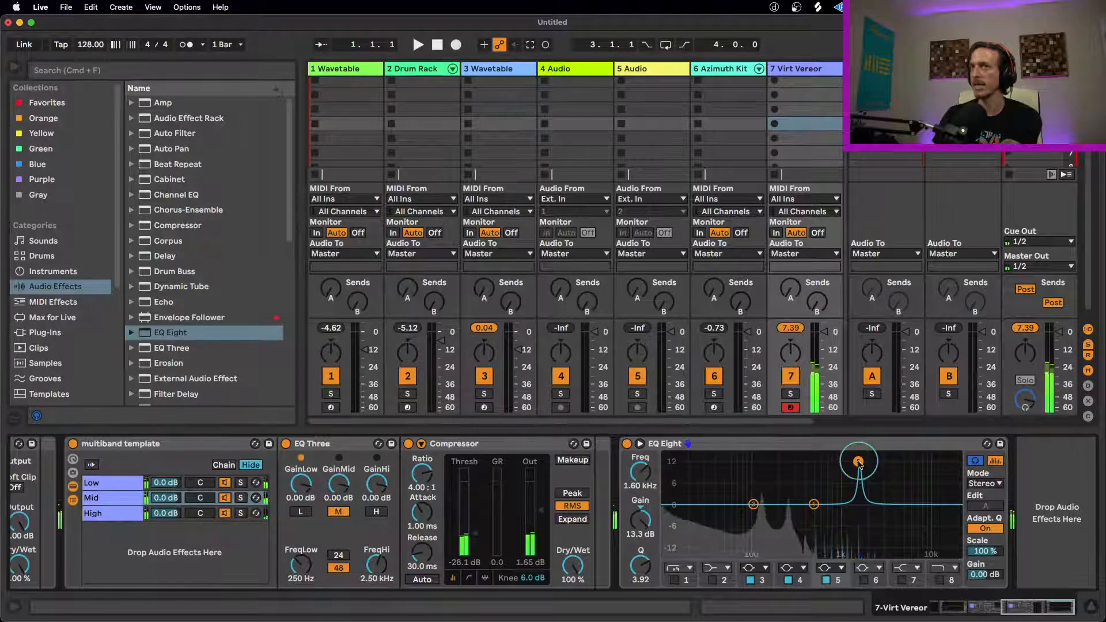
pyautogui.moveTo(646, 567)
pyautogui.mouseDown()
pyautogui.moveTo(644, 500)
pyautogui.moveTo(647, 564)
pyautogui.mouseUp()
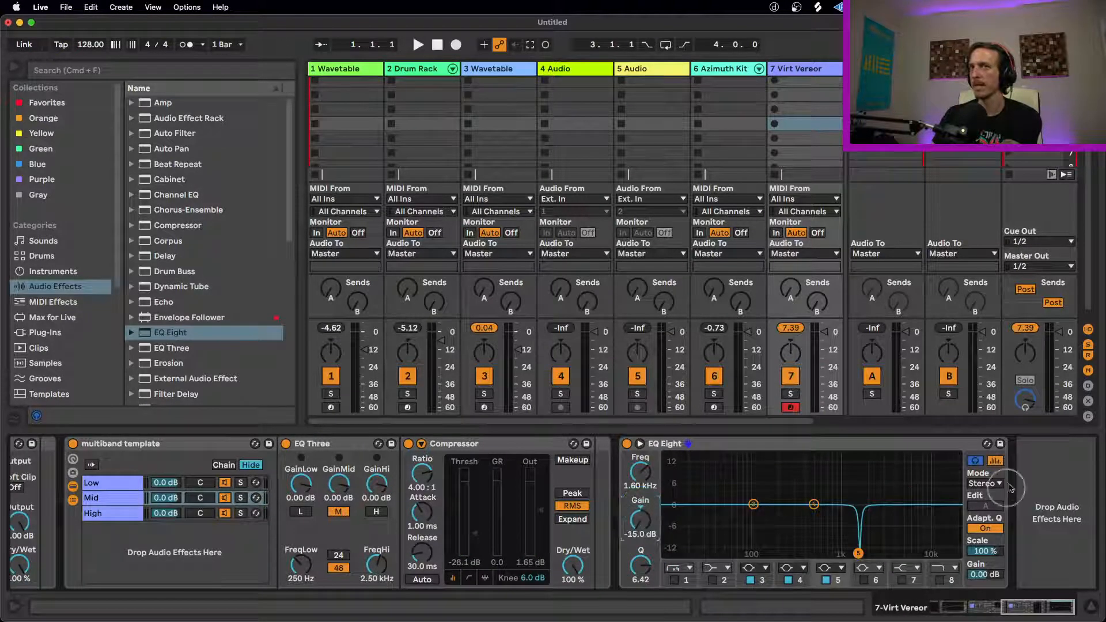
pyautogui.click(976, 460)
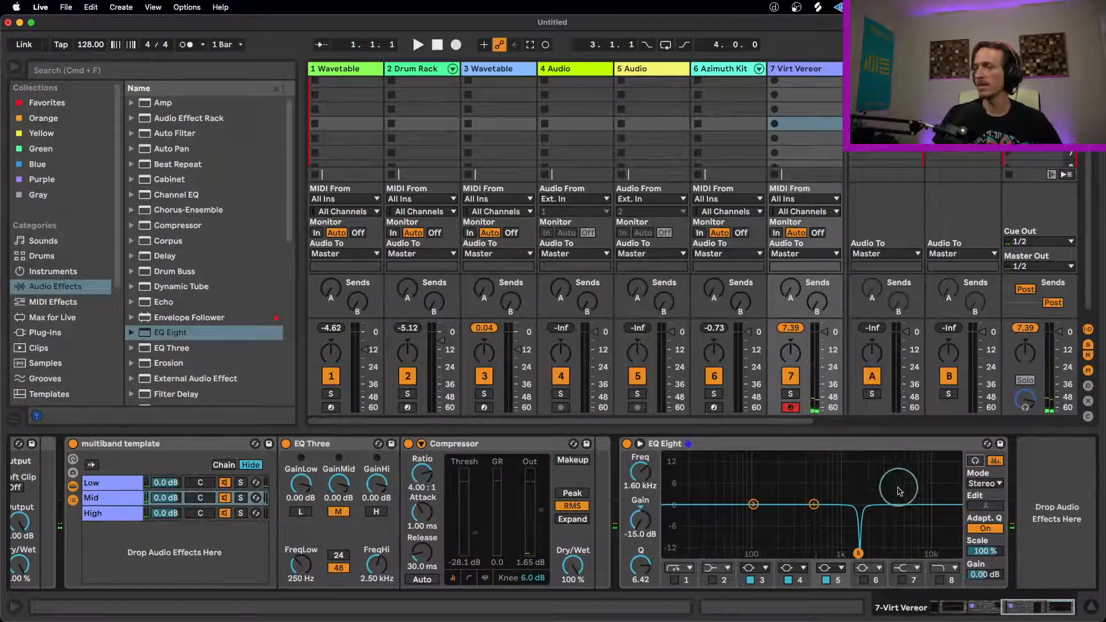
# Step: Insert a third multiband template rack from the Orange collection after the new EQ Eight
pyautogui.click(839, 443)
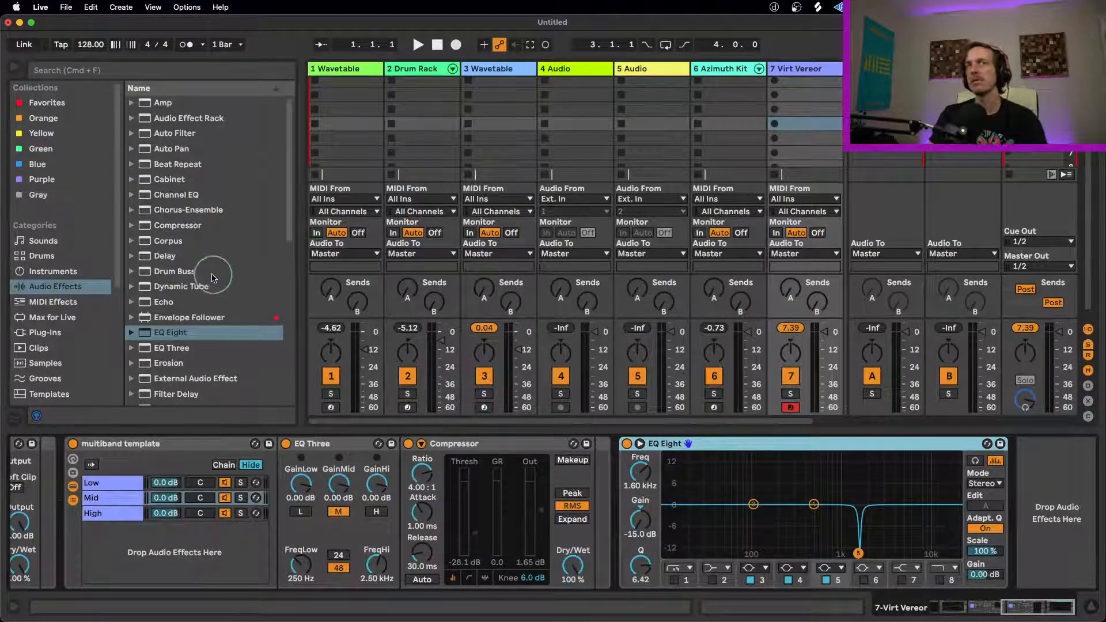
pyautogui.scroll(-4, 225, 267)
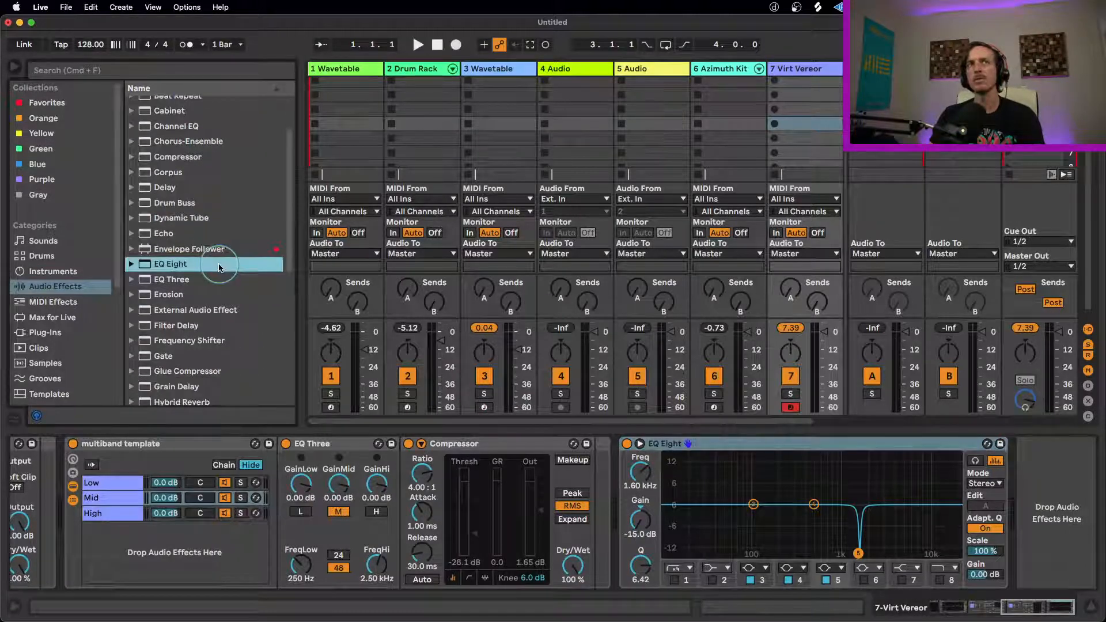
pyautogui.scroll(4, 222, 254)
pyautogui.click(44, 119)
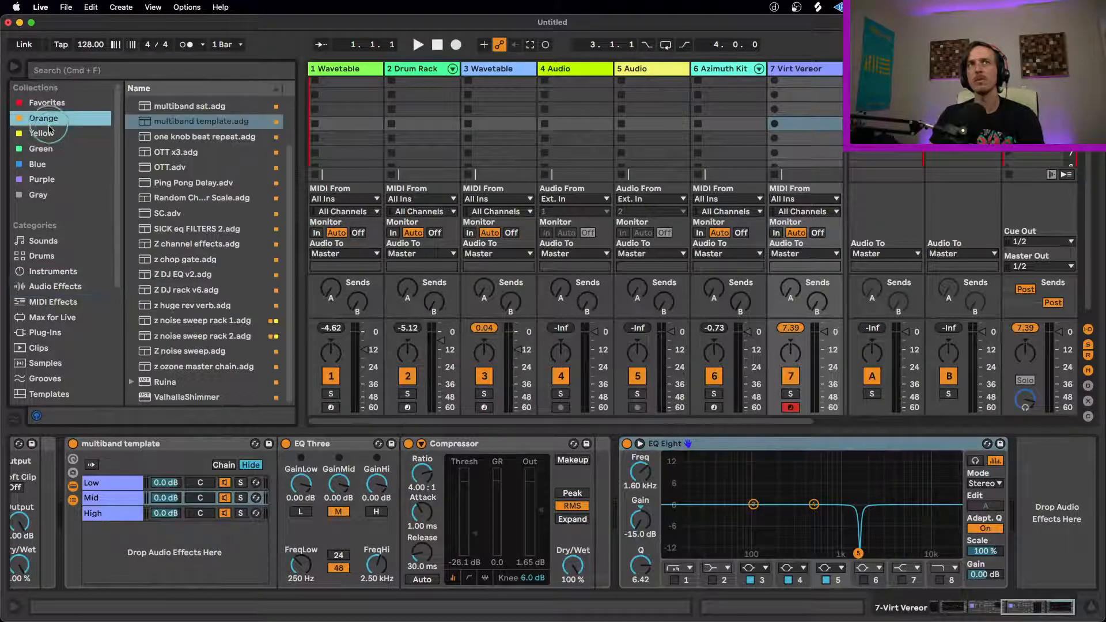
pyautogui.click(154, 128)
pyautogui.doubleClick(166, 132)
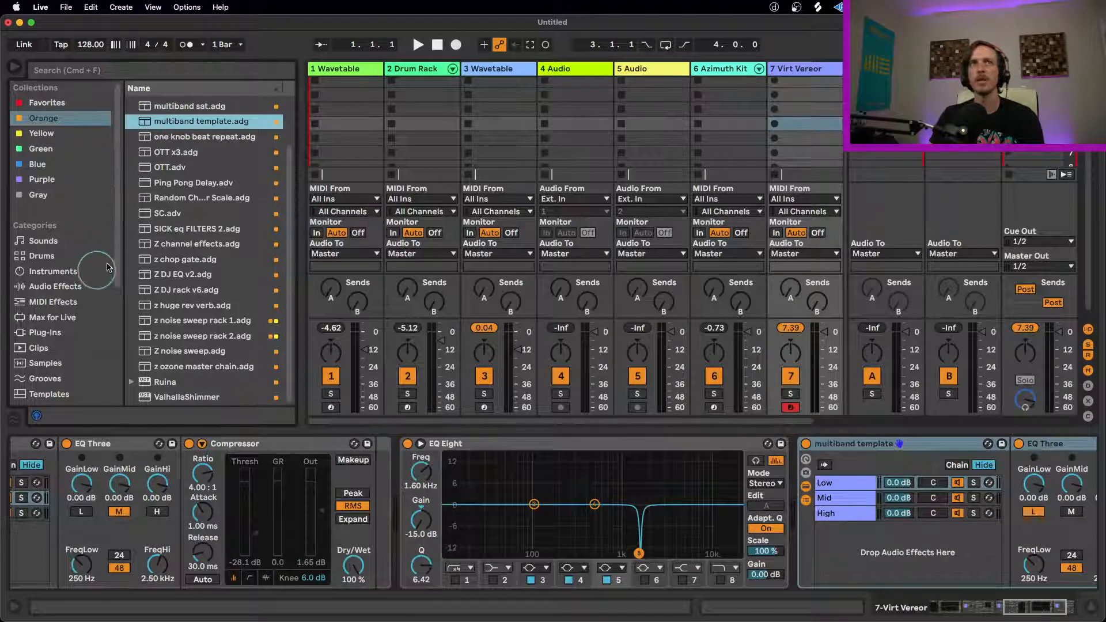
# Step: Add a Utility effect after EQ Three on the chains of the third multiband template rack
pyautogui.click(80, 287)
pyautogui.scroll(-15, 226, 320)
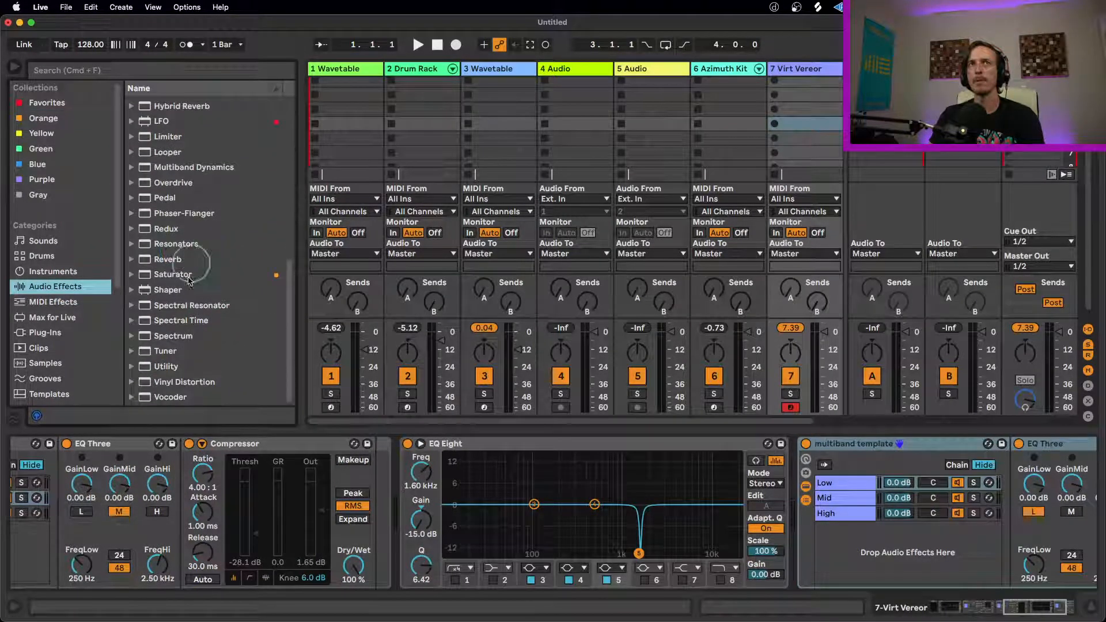
pyautogui.doubleClick(182, 363)
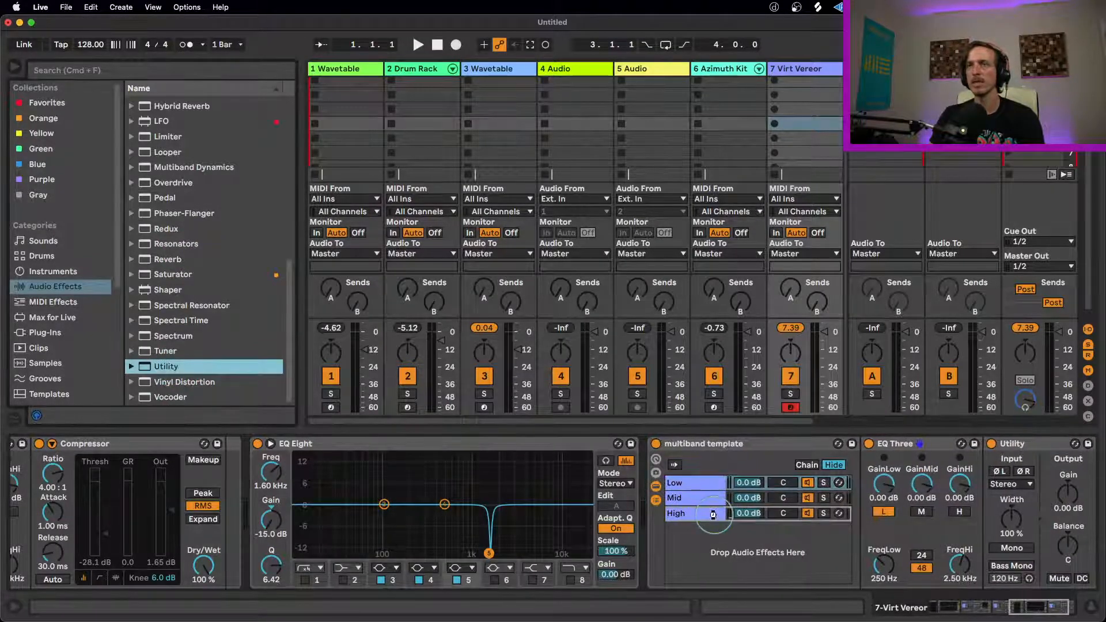
pyautogui.moveTo(1043, 608); pyautogui.dragTo(1061, 604)
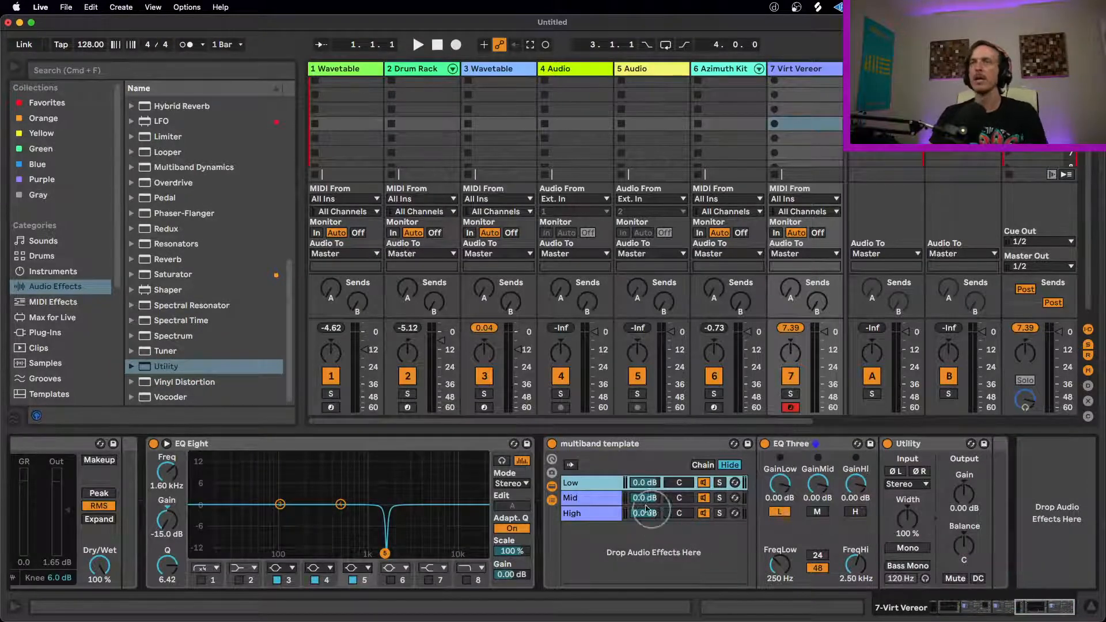
# Step: Solo the Mid chain, audition its Utility width up to 400 %, reset the width and turn the solo off
pyautogui.click(719, 498)
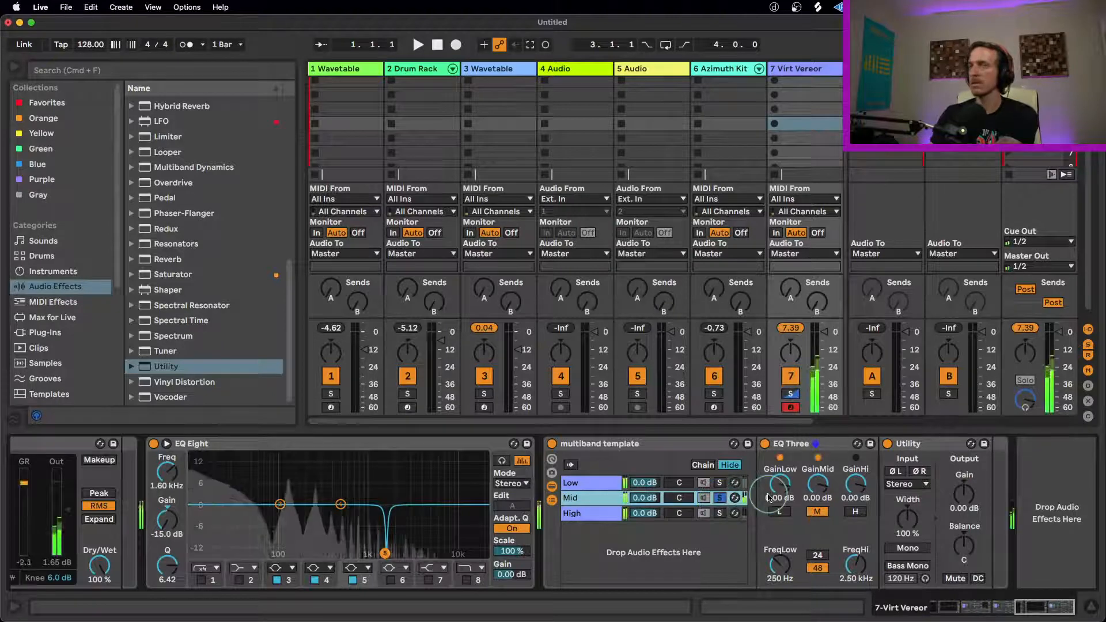
pyautogui.click(930, 445)
pyautogui.click(908, 520)
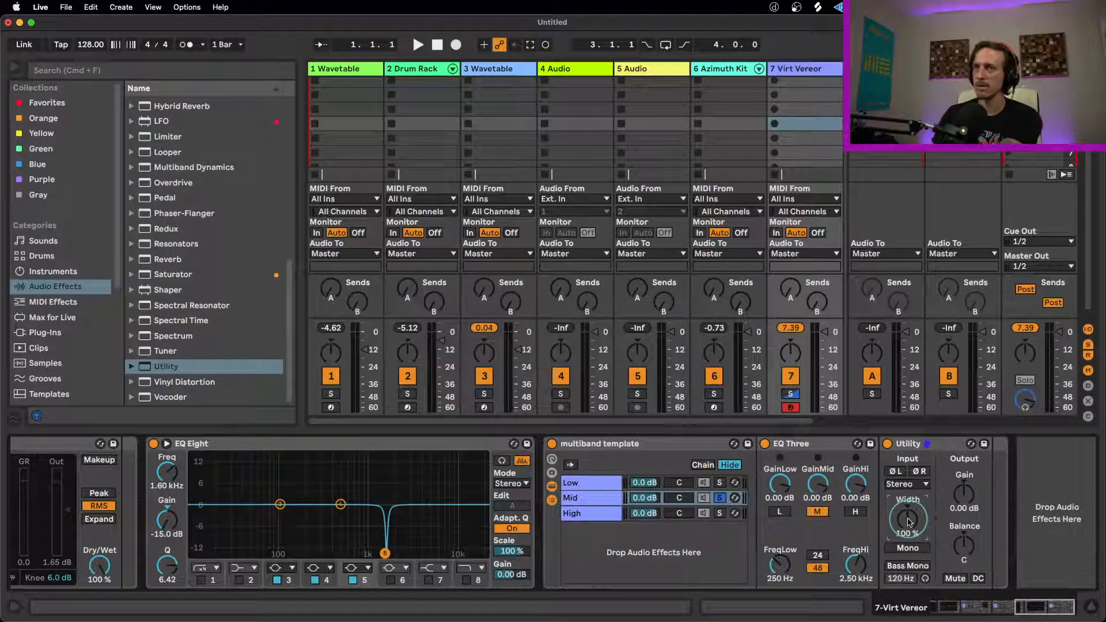
pyautogui.moveTo(909, 522)
pyautogui.mouseDown()
pyautogui.moveTo(908, 549)
pyautogui.moveTo(911, 521)
pyautogui.mouseUp()
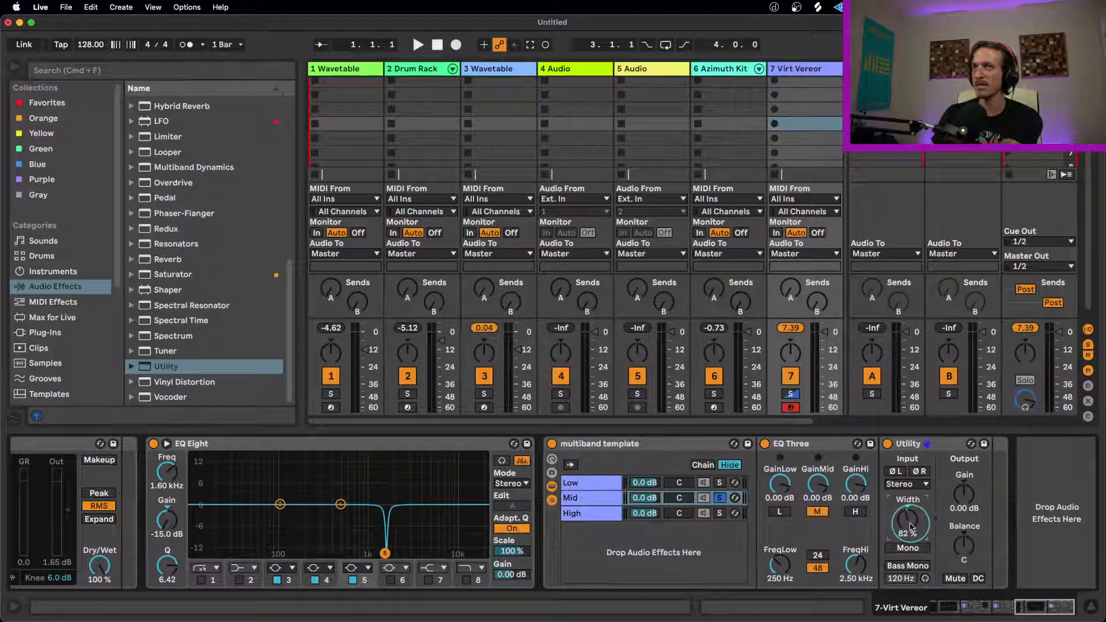
pyautogui.moveTo(909, 523); pyautogui.dragTo(910, 466)
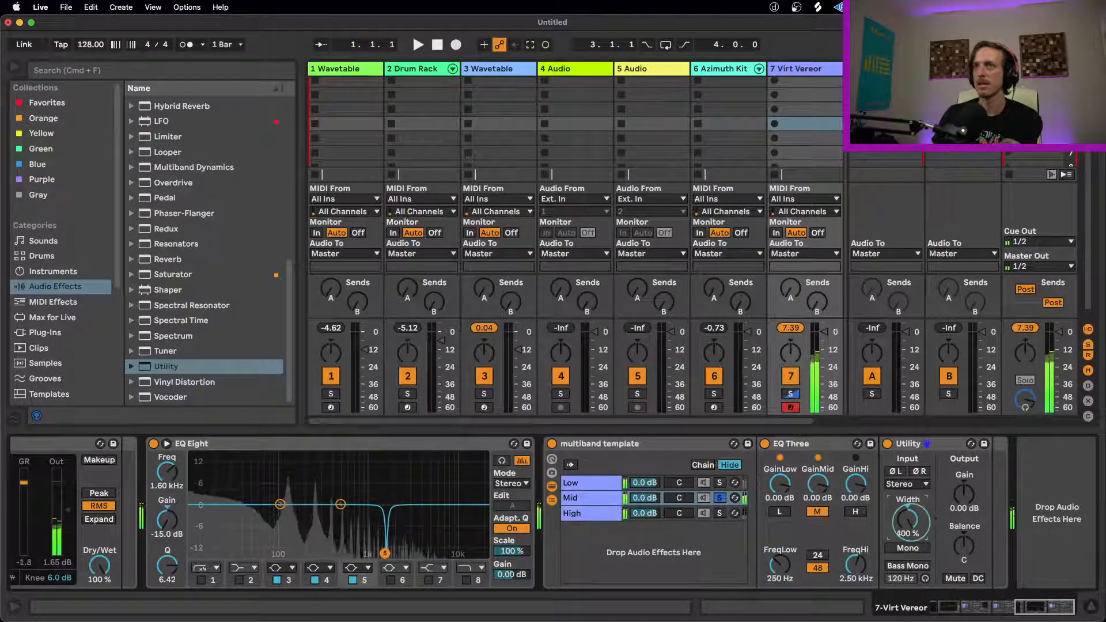
pyautogui.doubleClick(911, 525)
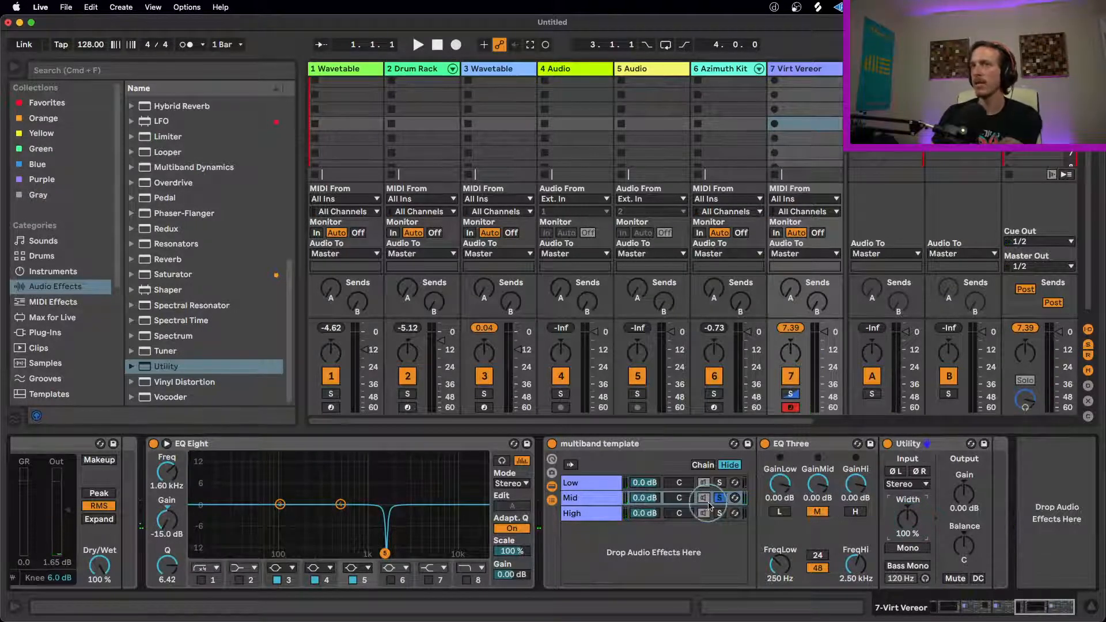
pyautogui.click(719, 498)
# Step: Set the Utility width to 34 % on the Low chain and, while soloing Mid, to 76 % on the Mid chain
pyautogui.click(711, 483)
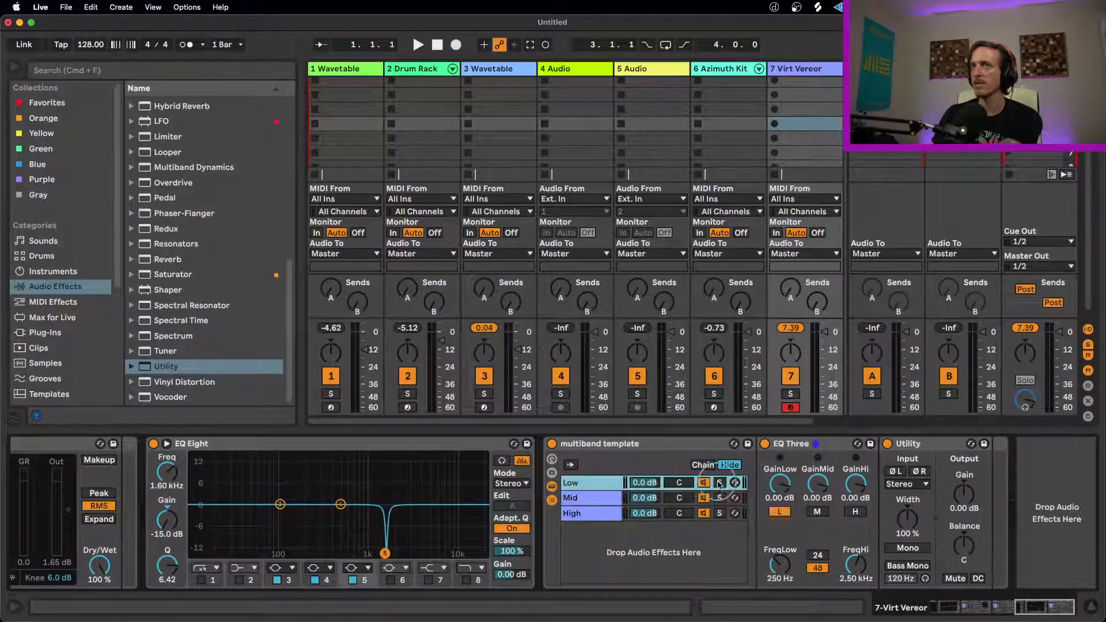
pyautogui.moveTo(908, 521)
pyautogui.mouseDown()
pyautogui.moveTo(908, 545)
pyautogui.moveTo(908, 525)
pyautogui.mouseUp()
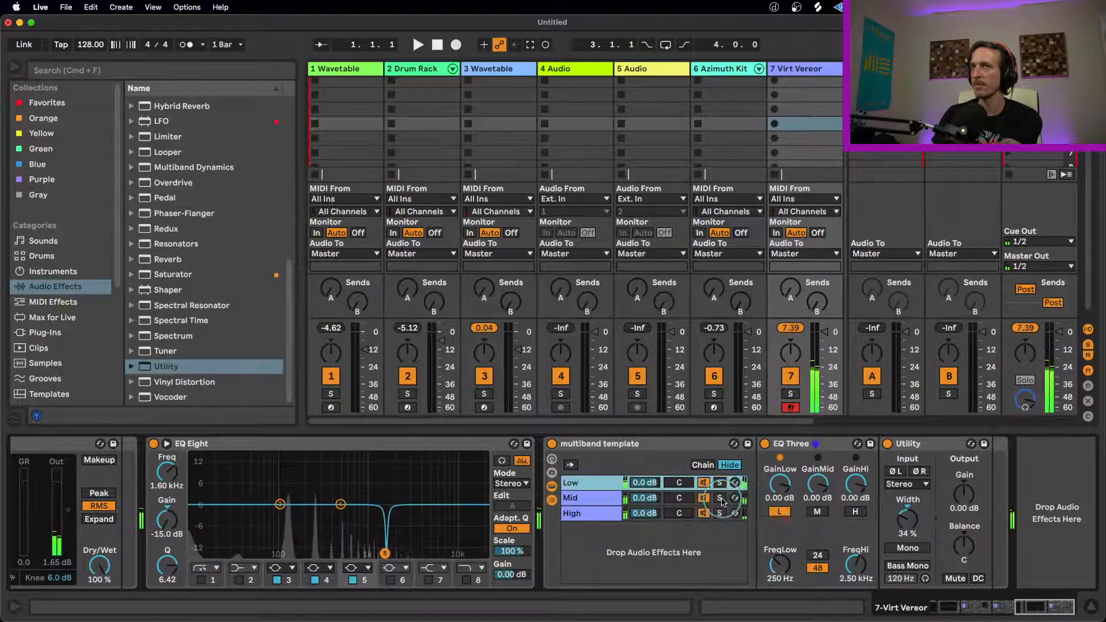
pyautogui.click(719, 498)
pyautogui.moveTo(908, 518)
pyautogui.mouseDown()
pyautogui.moveTo(908, 540)
pyautogui.moveTo(908, 512)
pyautogui.mouseUp()
pyautogui.click(718, 497)
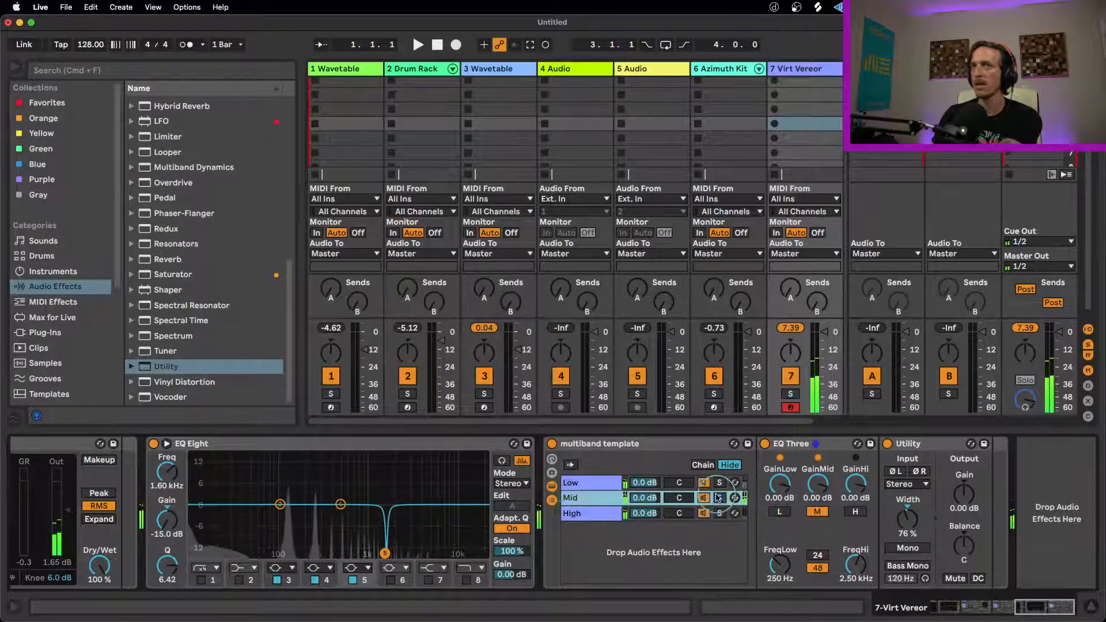
# Step: Solo the High chain, widen its Utility to 186 % and turn the solo off
pyautogui.click(572, 513)
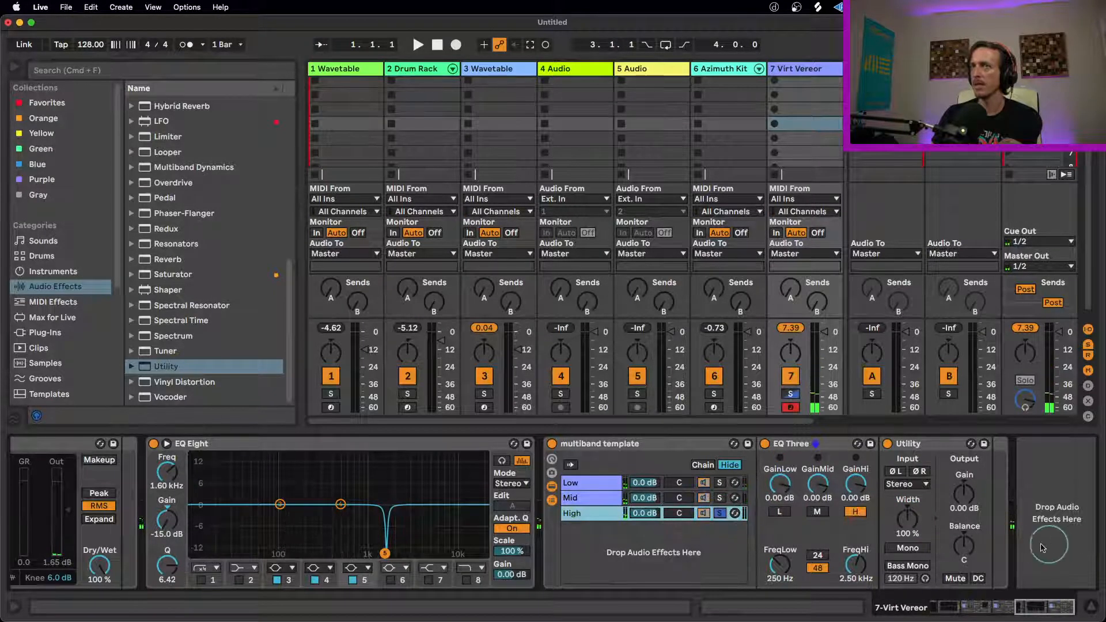
pyautogui.moveTo(906, 519); pyautogui.dragTo(912, 544)
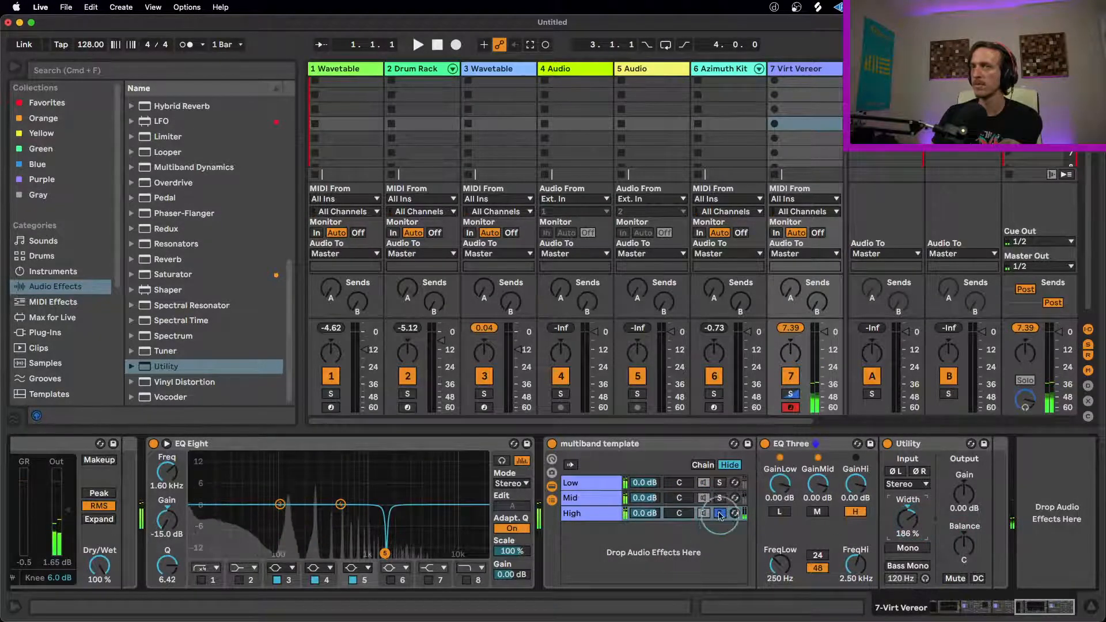
pyautogui.click(720, 513)
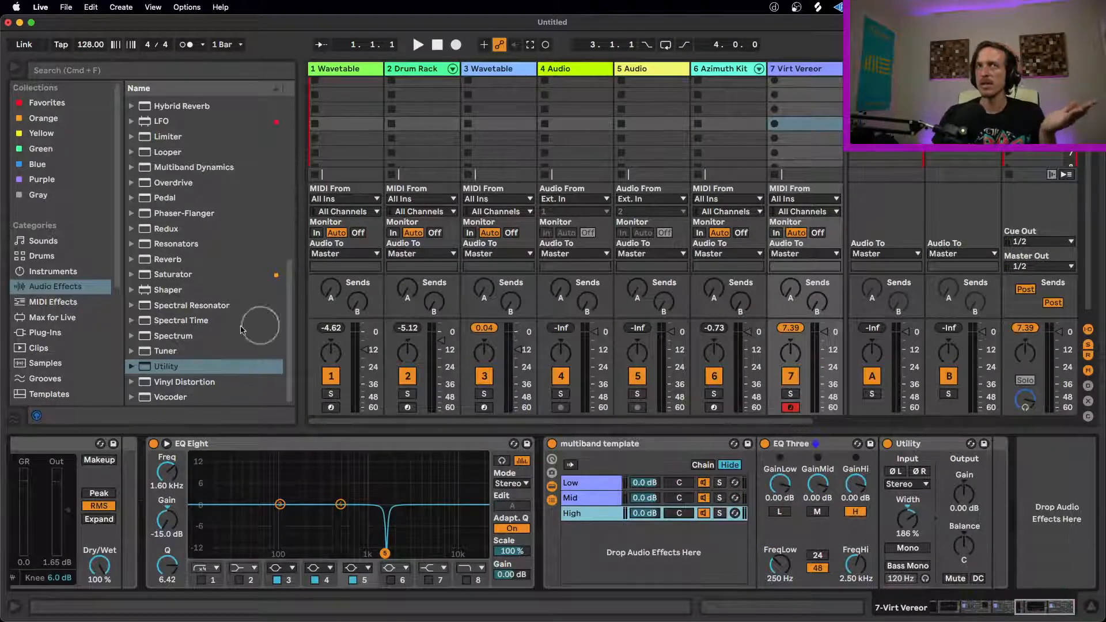
# Step: Add two Limiter effects in series after the third multiband template rack
pyautogui.scroll(1, 215, 350)
pyautogui.scroll(3, 215, 350)
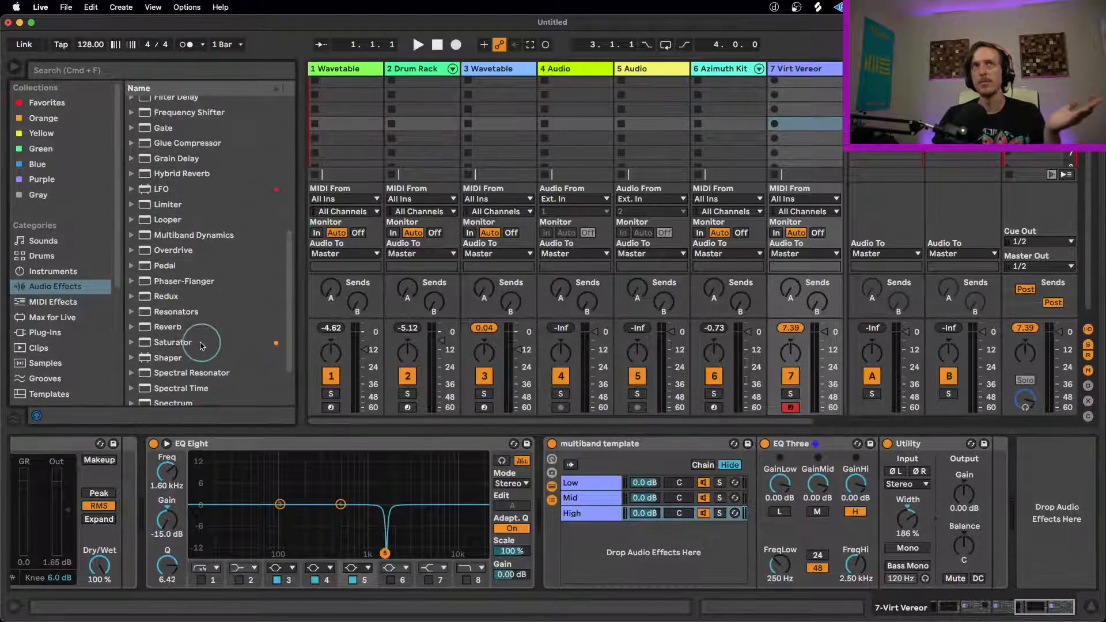
pyautogui.click(155, 208)
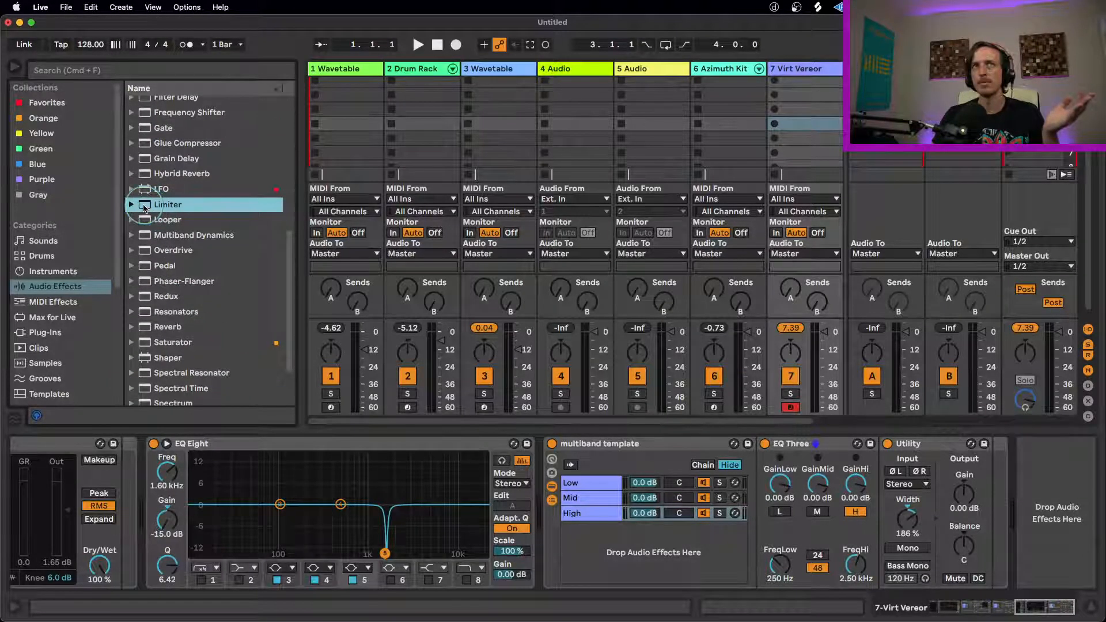
pyautogui.doubleClick(145, 209)
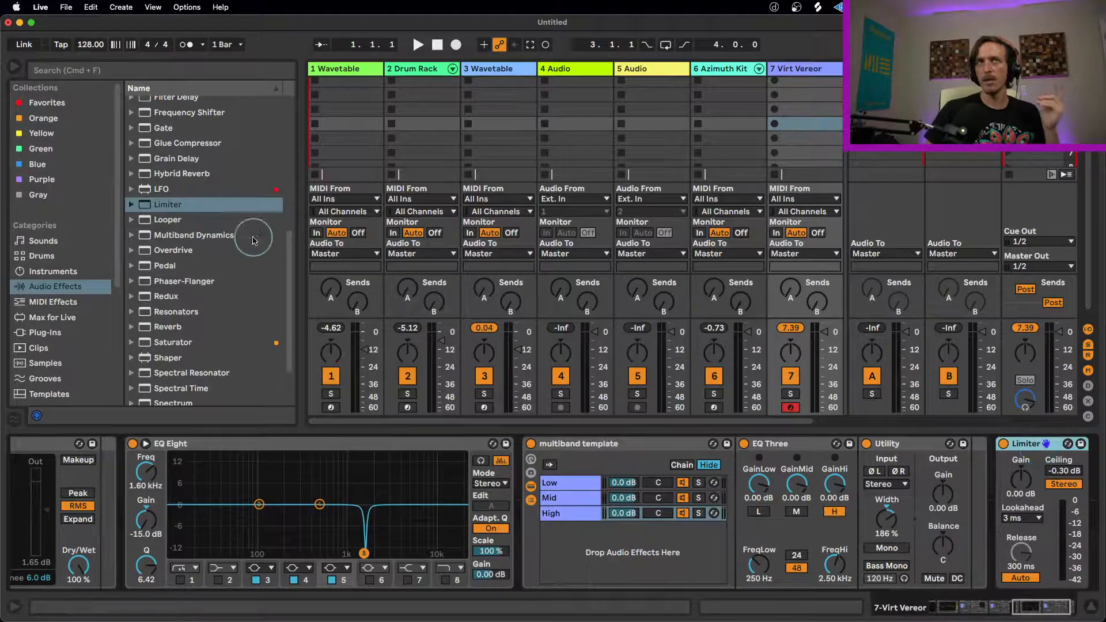
pyautogui.doubleClick(167, 204)
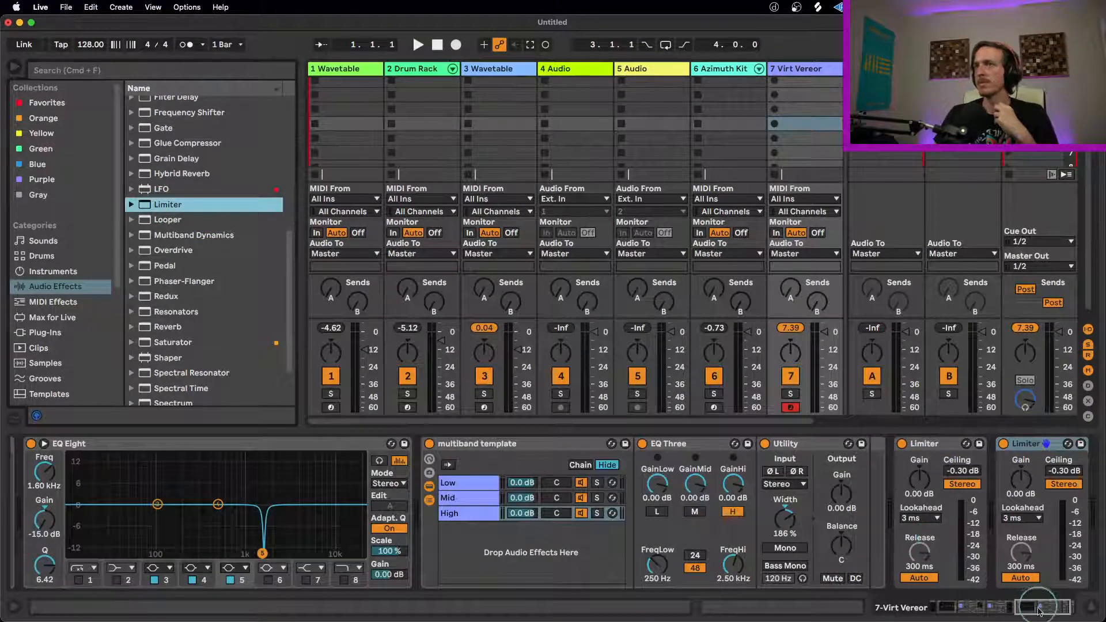
pyautogui.moveTo(1039, 609); pyautogui.dragTo(1060, 613)
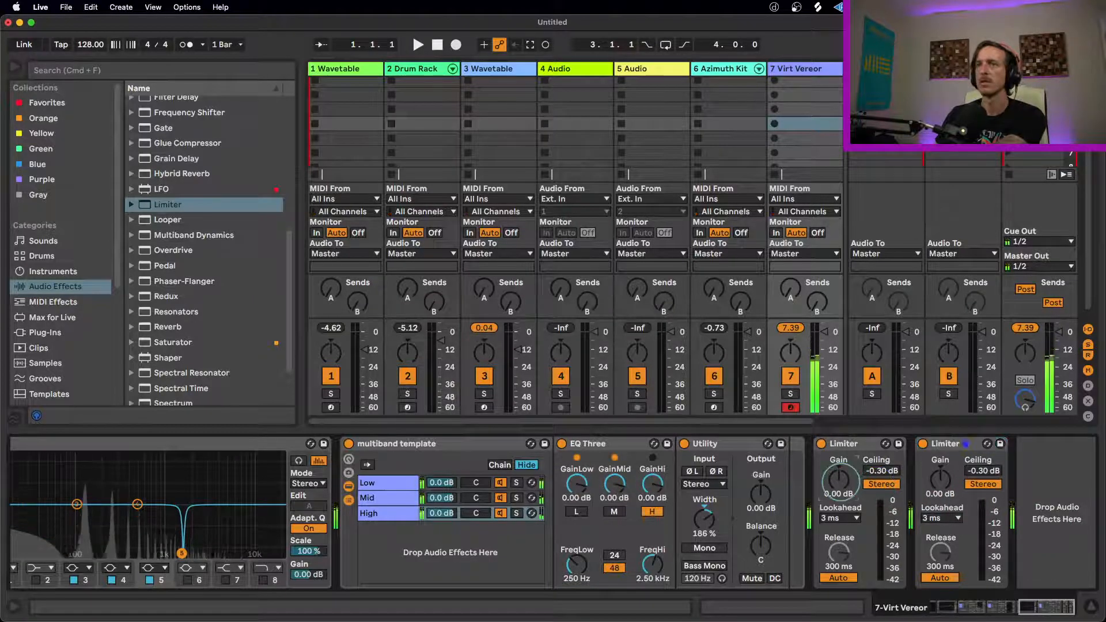
# Step: Lower the Virt Vereor track volume and set the Limiter gains to 9.80 dB on the first and 3.60 dB on the second
pyautogui.moveTo(841, 485); pyautogui.dragTo(840, 477)
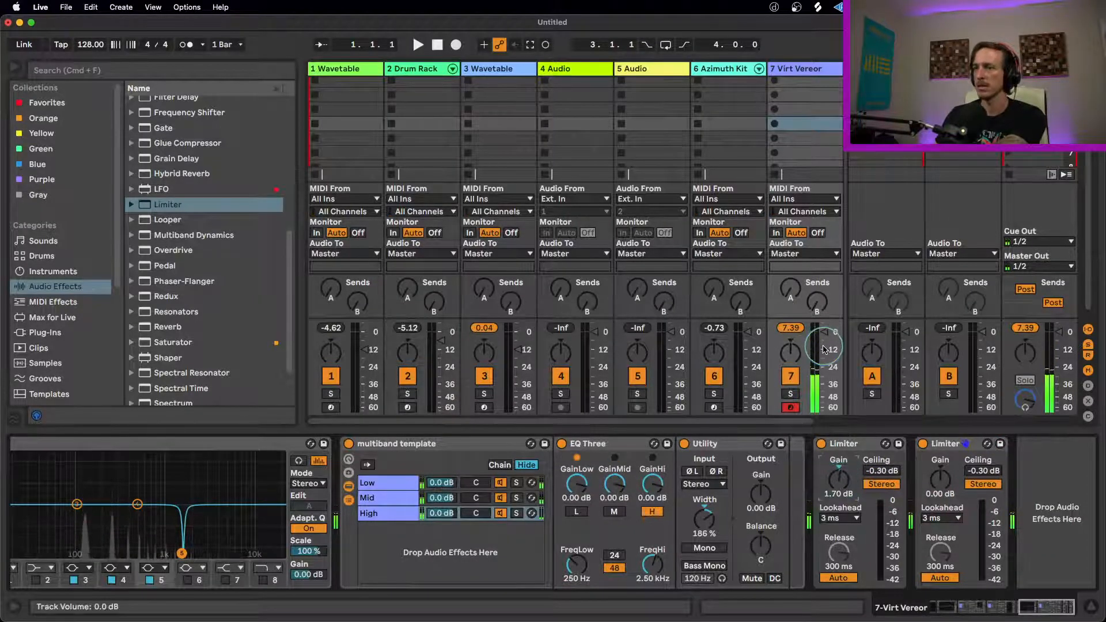
pyautogui.moveTo(823, 348); pyautogui.dragTo(828, 395)
pyautogui.moveTo(839, 484); pyautogui.dragTo(839, 476)
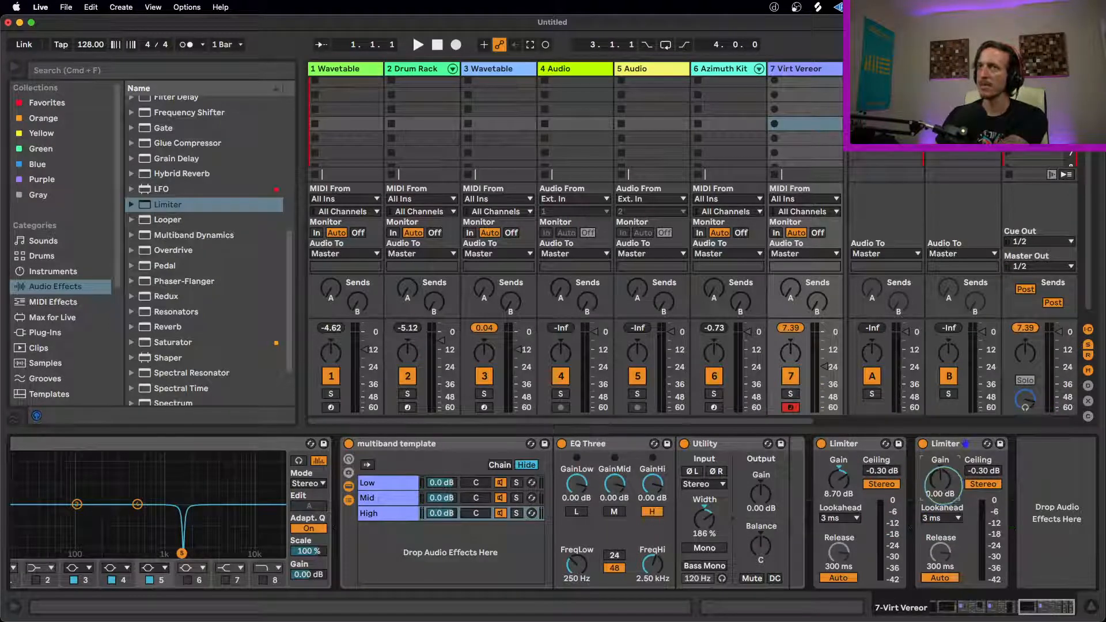
pyautogui.moveTo(943, 488); pyautogui.dragTo(942, 483)
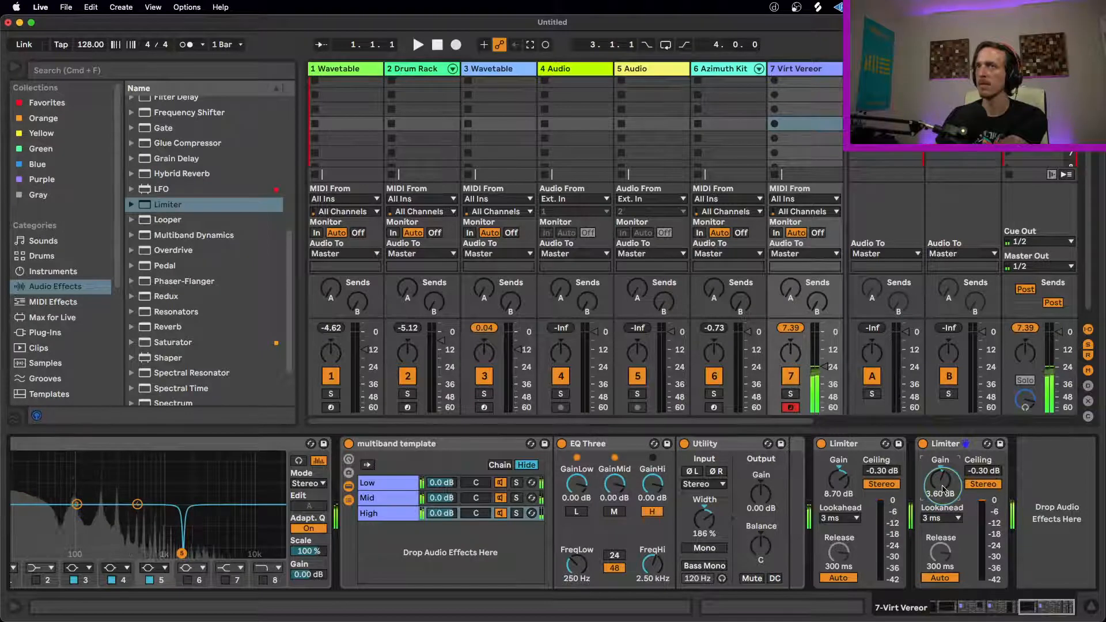
pyautogui.moveTo(839, 483); pyautogui.dragTo(870, 502)
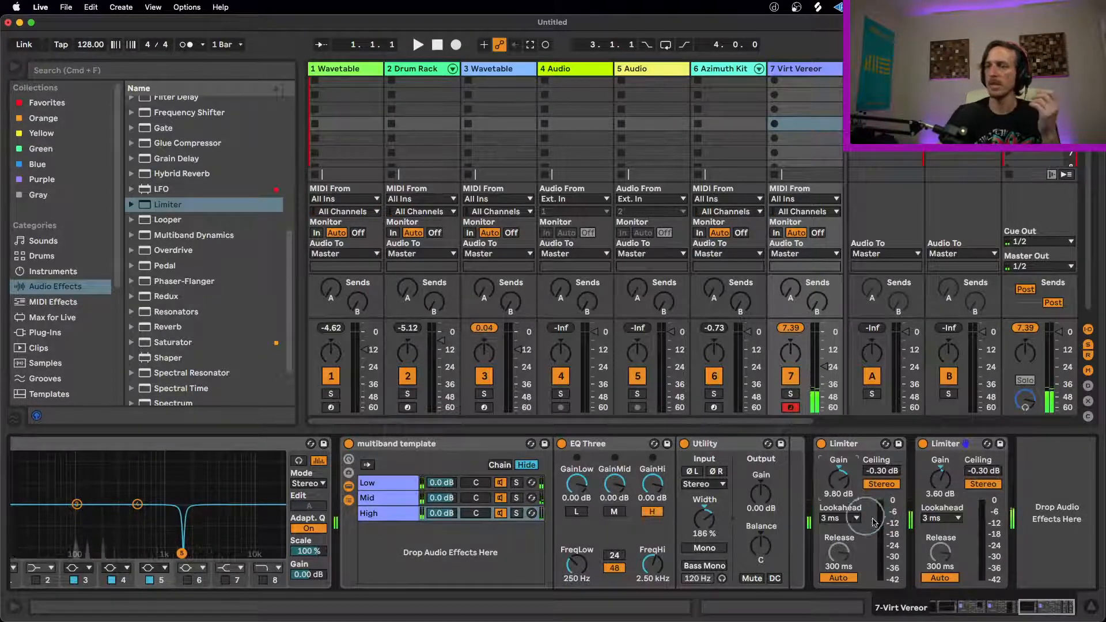
# Step: With the second Limiter bypassed, audition the first at 24.0 dB gain, settle on 8.60 dB and re-enable the second
pyautogui.click(844, 444)
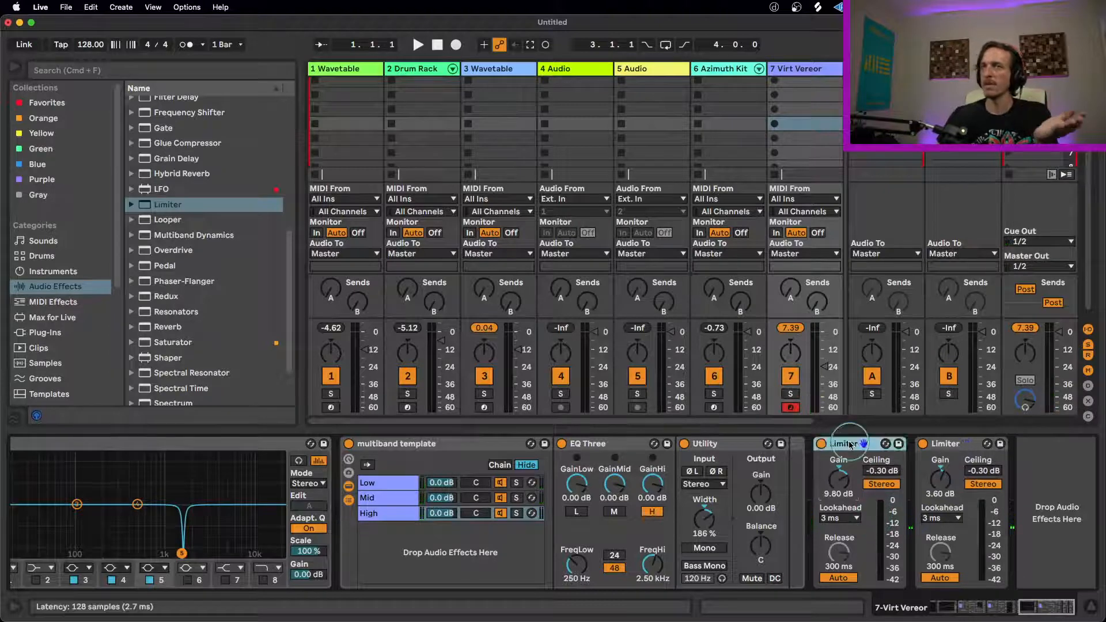
pyautogui.click(923, 444)
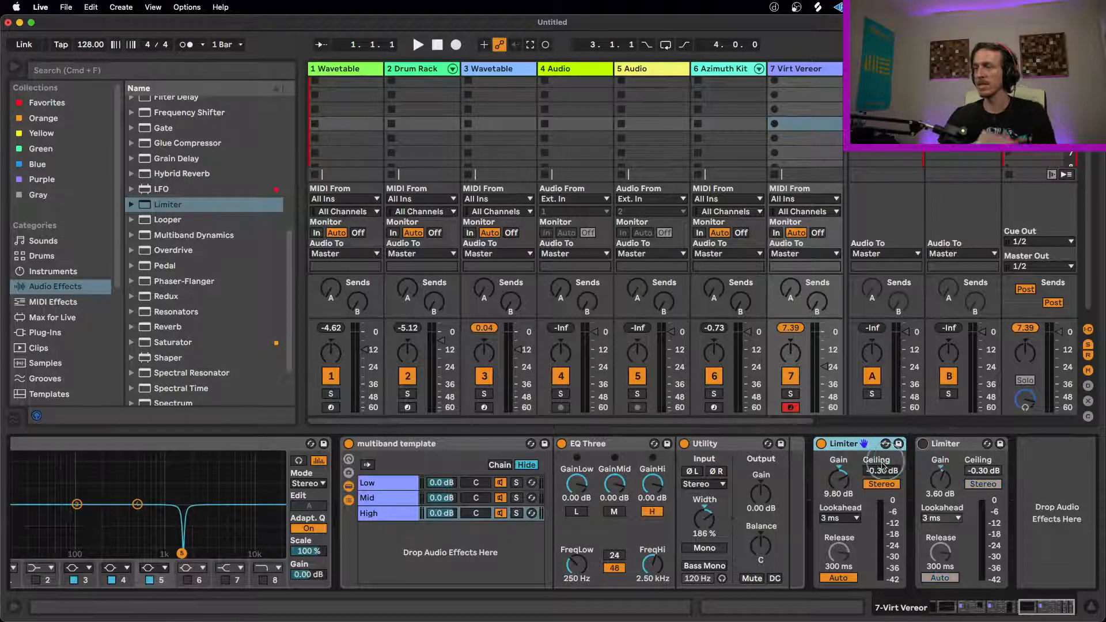
pyautogui.moveTo(842, 477); pyautogui.dragTo(843, 442)
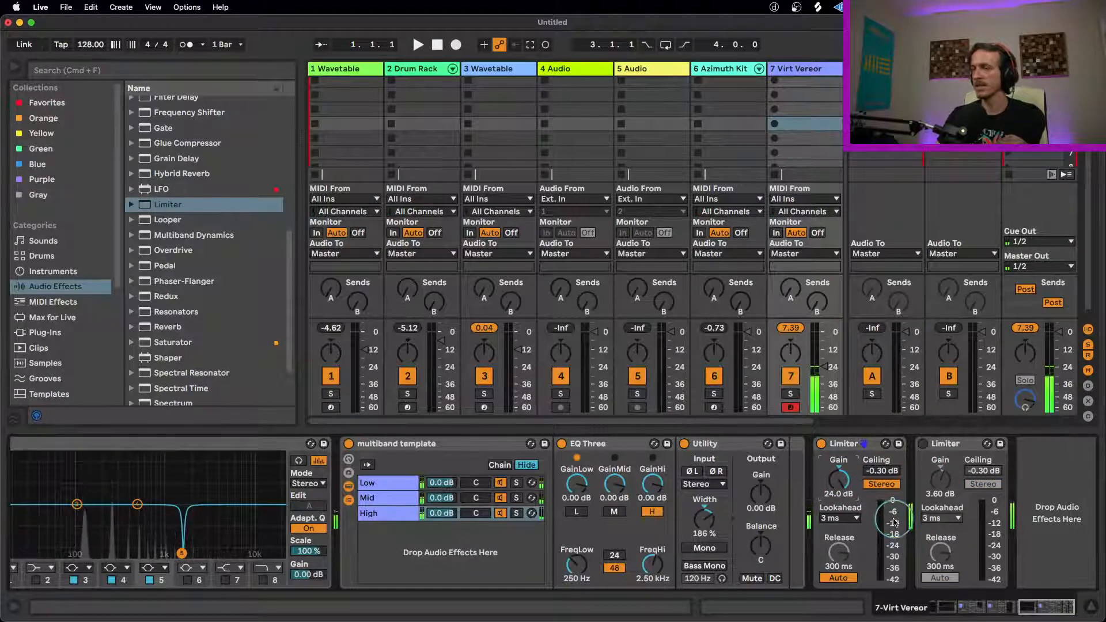
pyautogui.moveTo(839, 481); pyautogui.dragTo(839, 496)
pyautogui.click(922, 443)
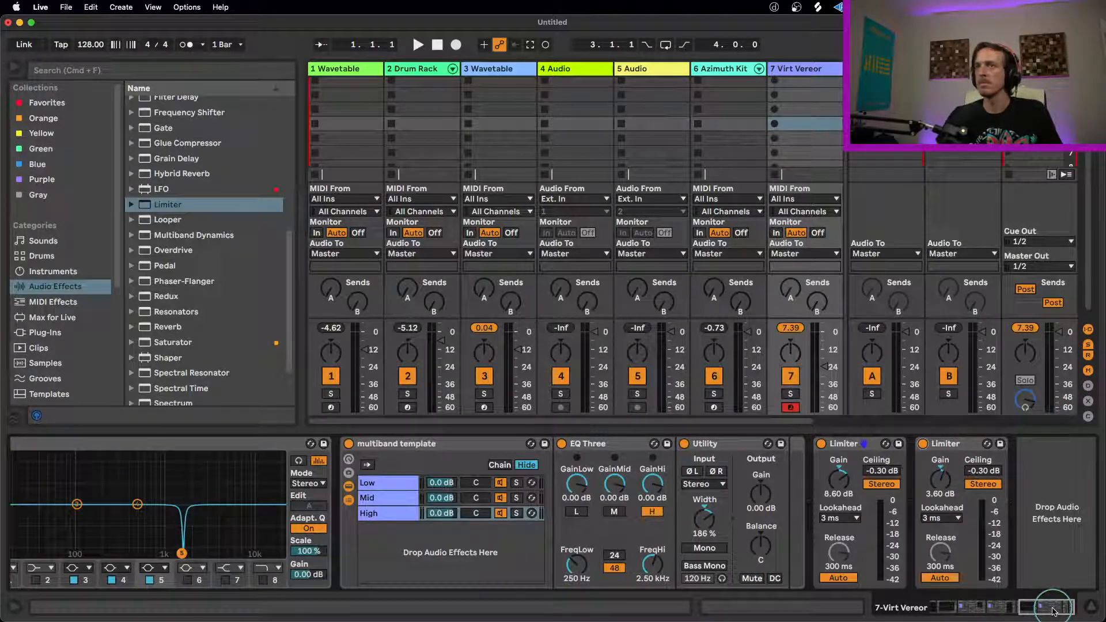
# Step: Review the Utility settings on the Low and High chains of the third multiband template rack
pyautogui.moveTo(1054, 610)
pyautogui.mouseDown()
pyautogui.moveTo(950, 614)
pyautogui.moveTo(1056, 616)
pyautogui.mouseUp()
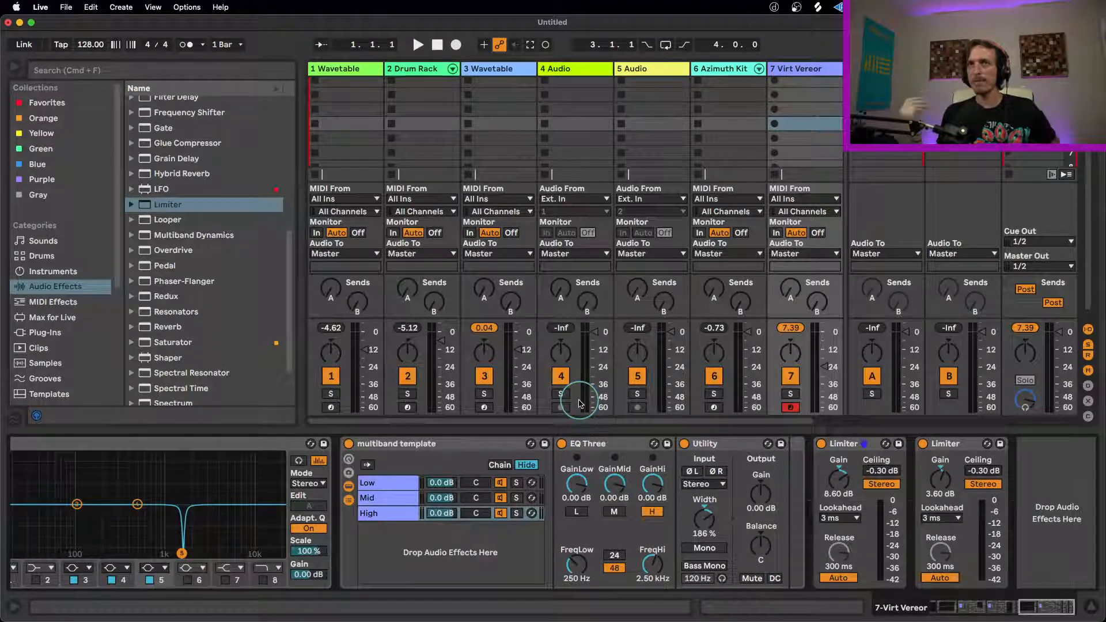
pyautogui.click(402, 514)
pyautogui.click(395, 483)
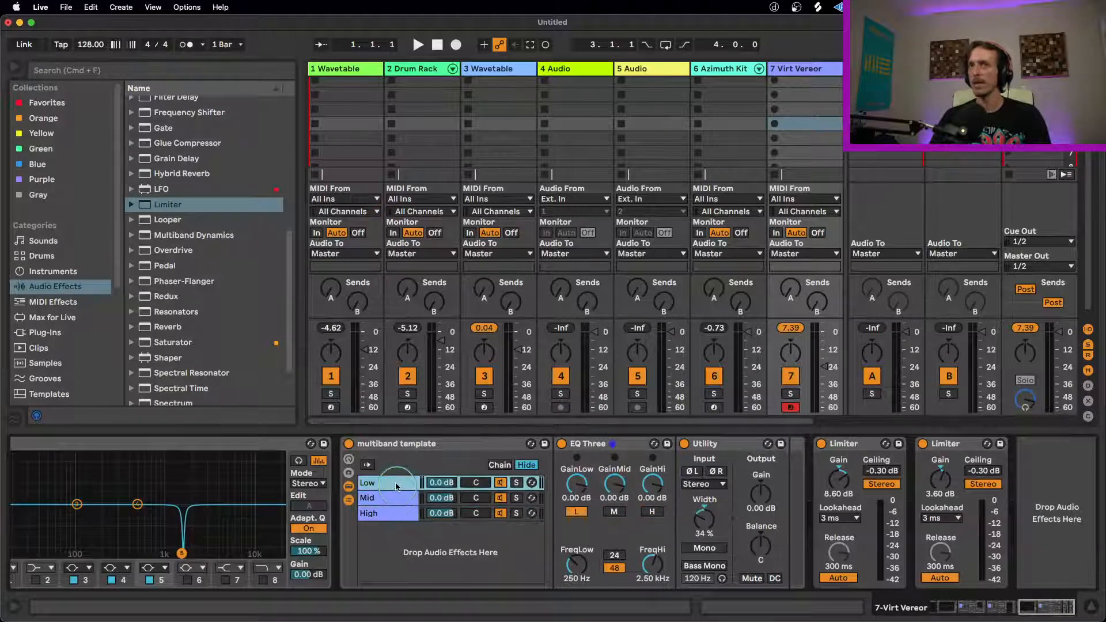
pyautogui.click(404, 516)
pyautogui.click(413, 514)
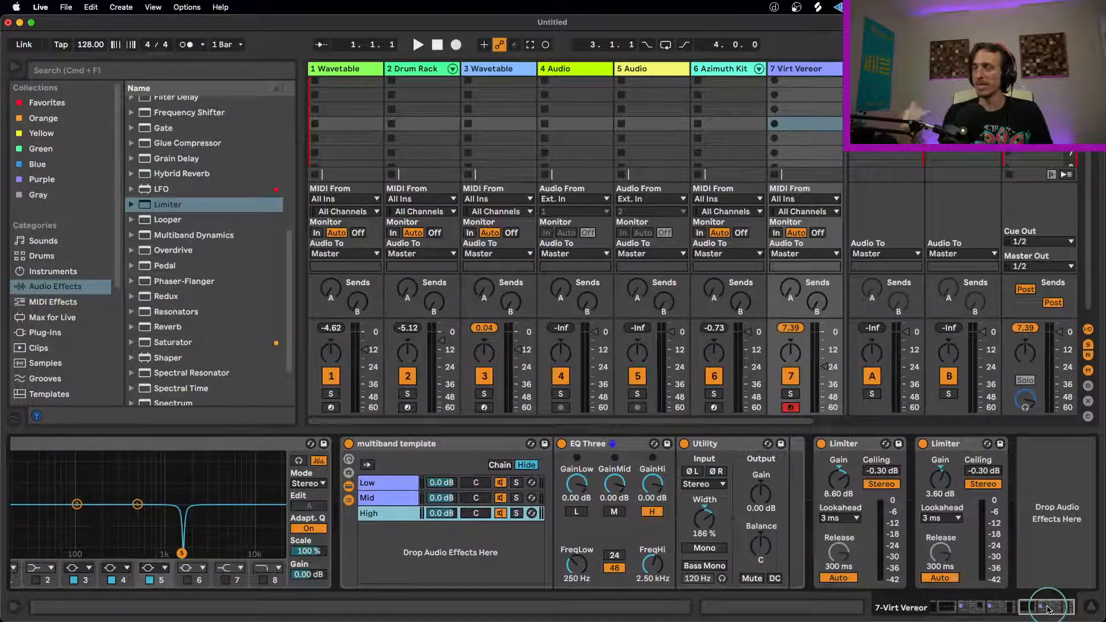
pyautogui.moveTo(1046, 609)
pyautogui.mouseDown()
pyautogui.moveTo(947, 604)
pyautogui.moveTo(1059, 610)
pyautogui.mouseUp()
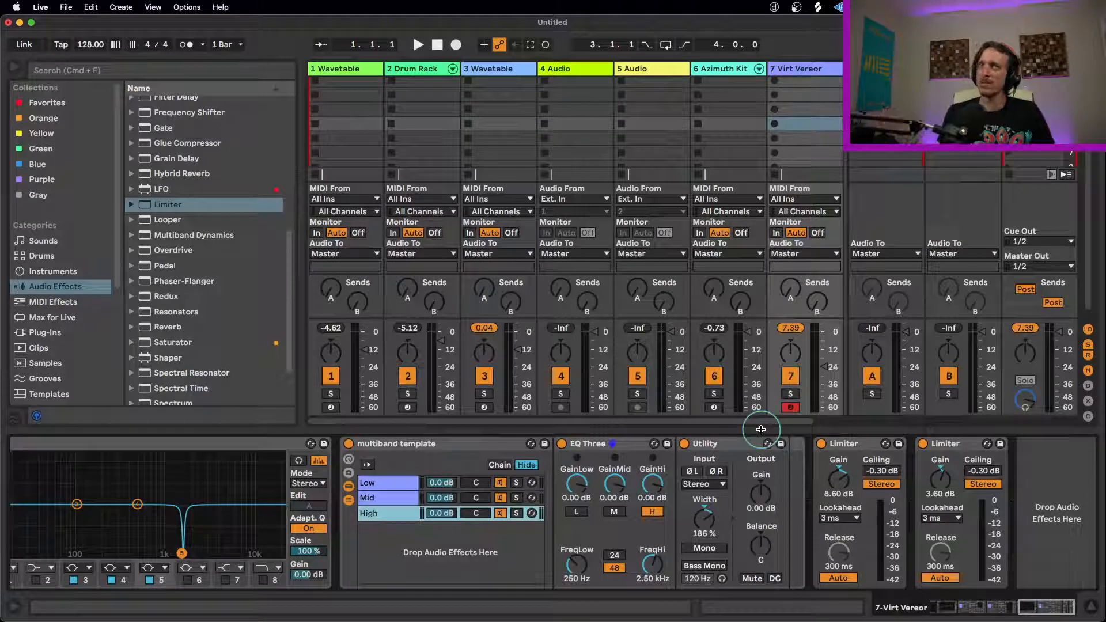
# Step: Clear the peak level readings of the Virt Vereor track and the Wavetable track 3
pyautogui.click(790, 330)
pyautogui.click(484, 328)
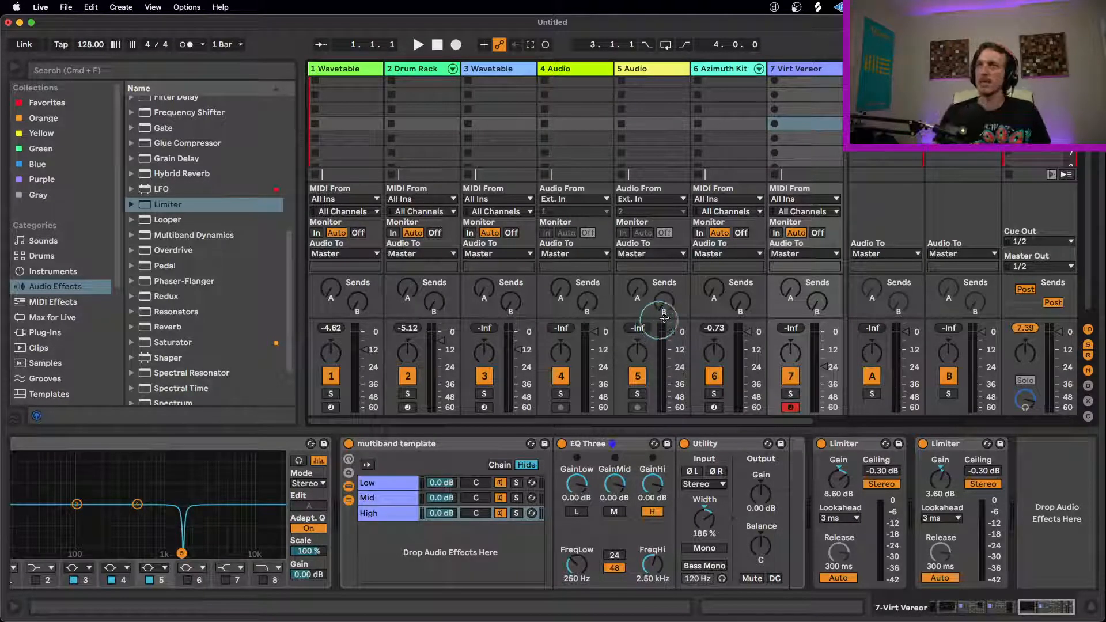
# Step: Load the FabFilter Pro-L 2 VST3 plug-in after the second Limiter and shrink its window to uncover the device chain
pyautogui.click(843, 443)
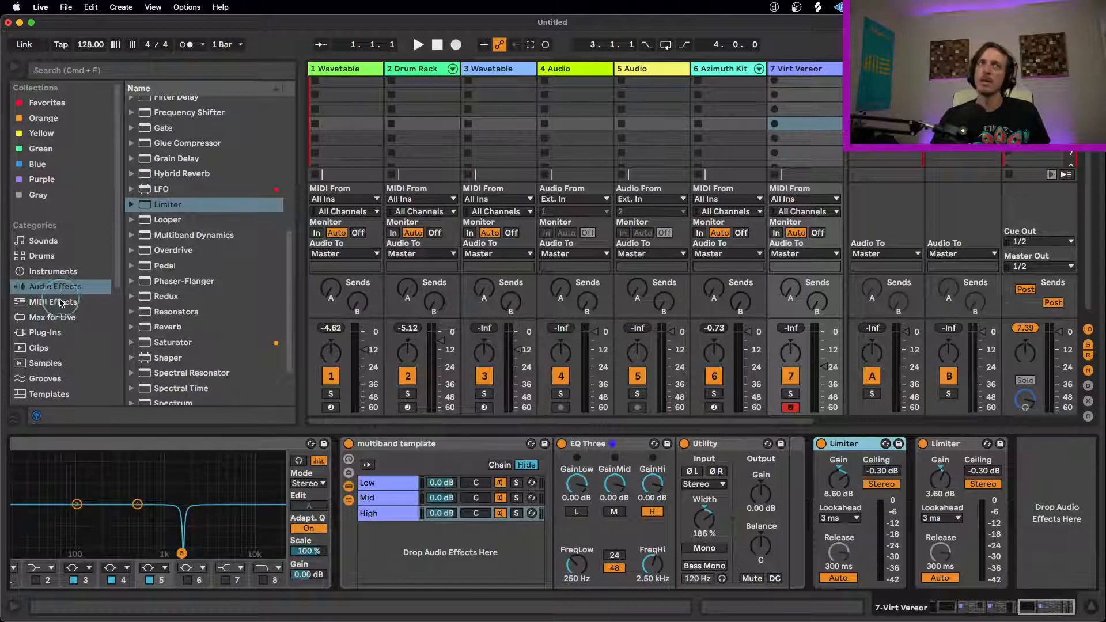
pyautogui.click(41, 303)
pyautogui.click(49, 317)
pyautogui.click(56, 334)
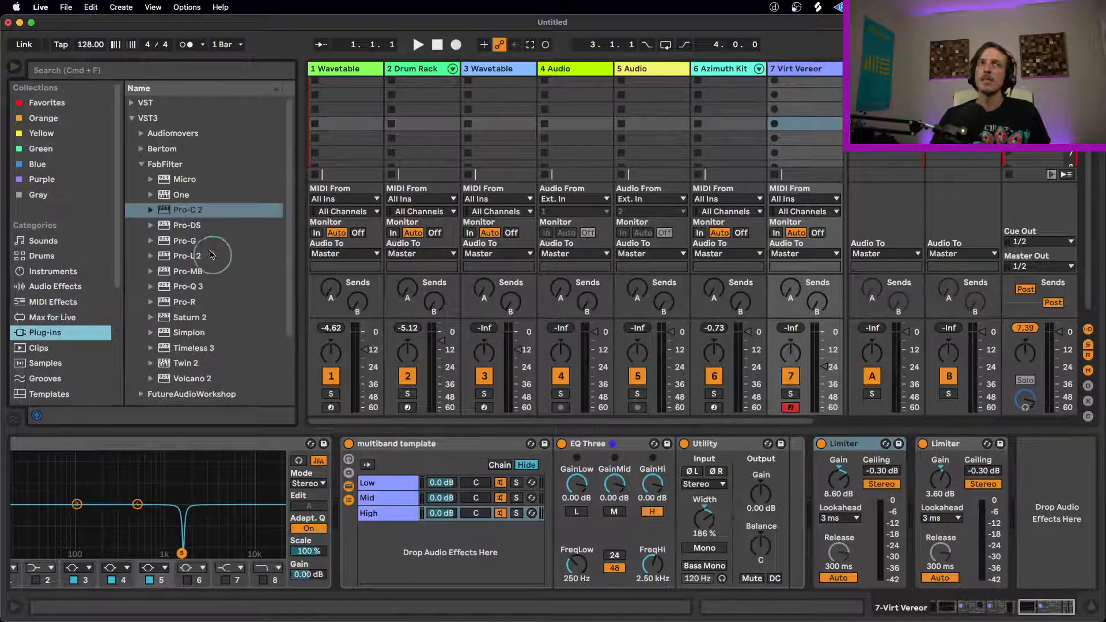
pyautogui.moveTo(186, 255); pyautogui.dragTo(988, 483)
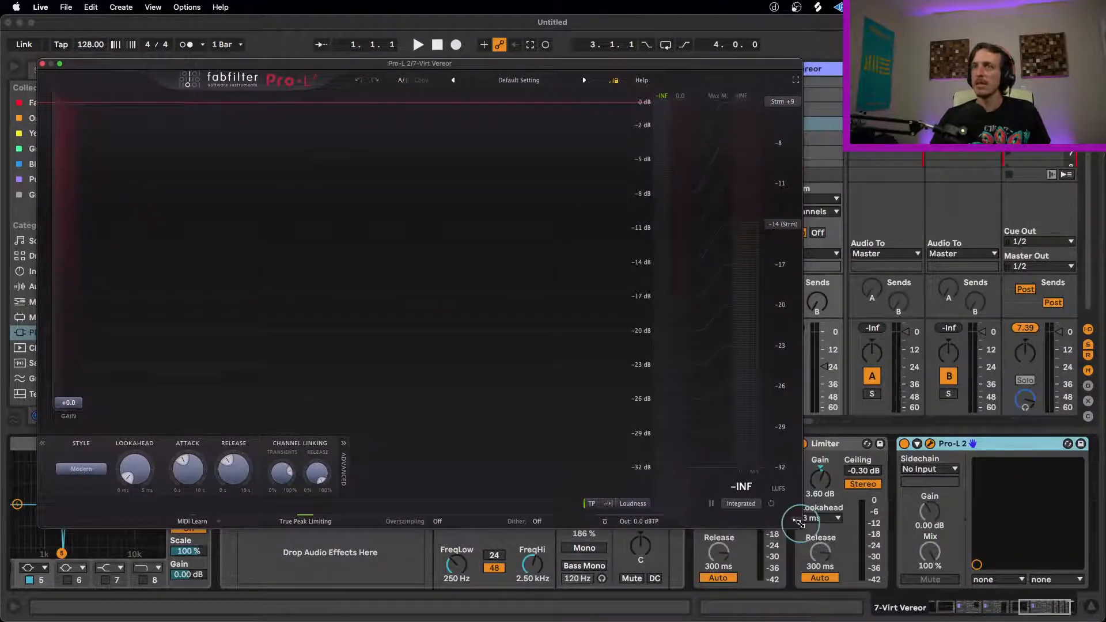
pyautogui.moveTo(611, 445); pyautogui.dragTo(548, 439)
# Step: Bypass both Limiters to measure the loudness in Pro-L 2, and switch the second Limiter back on
pyautogui.click(701, 444)
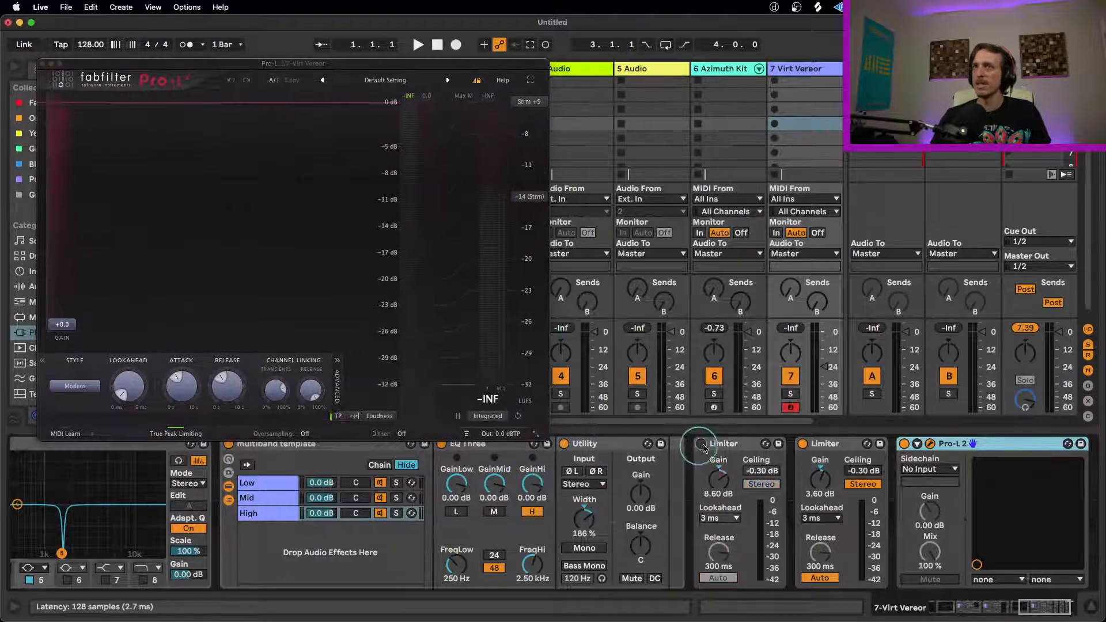
pyautogui.click(803, 445)
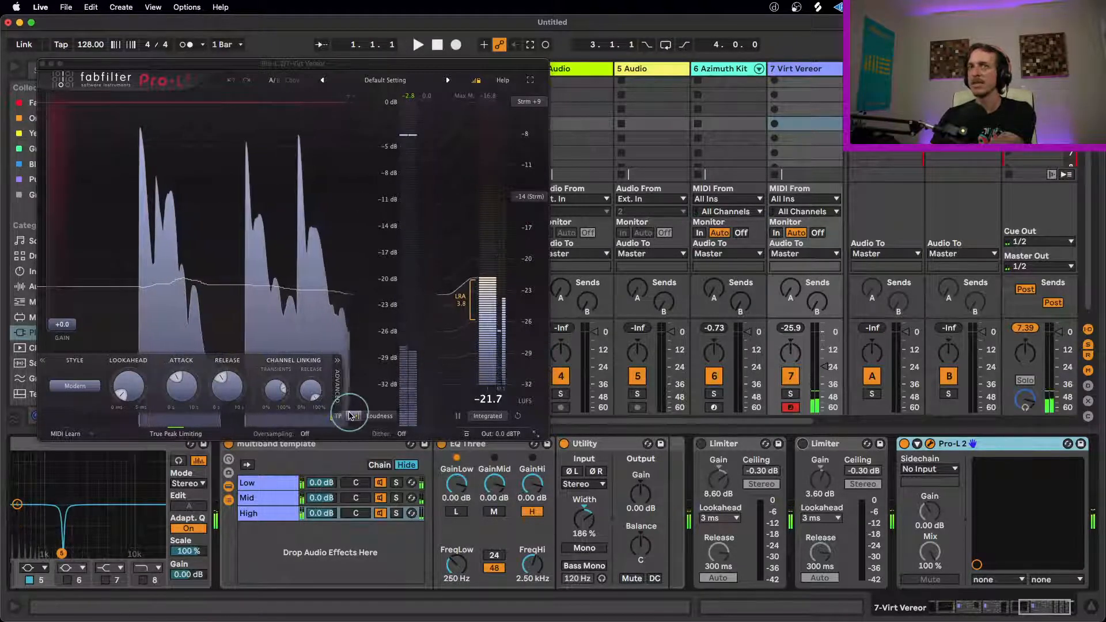
pyautogui.click(796, 449)
pyautogui.click(802, 444)
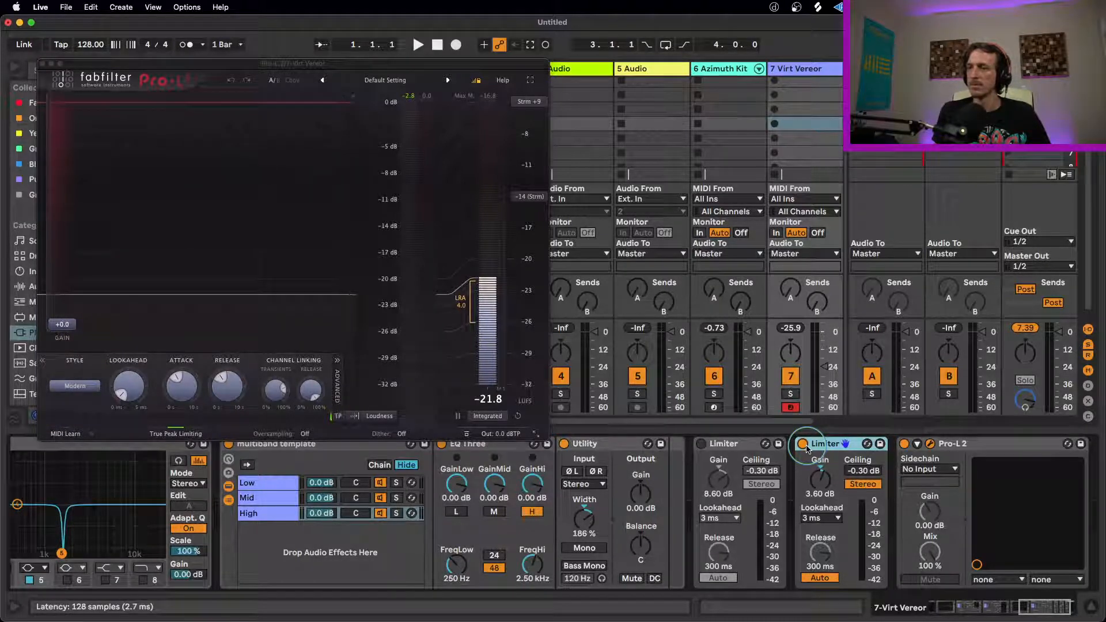
# Step: Close the Pro-L 2 window and delete the plug-in from the end of the Virt Vereor track's device chain
pyautogui.click(506, 278)
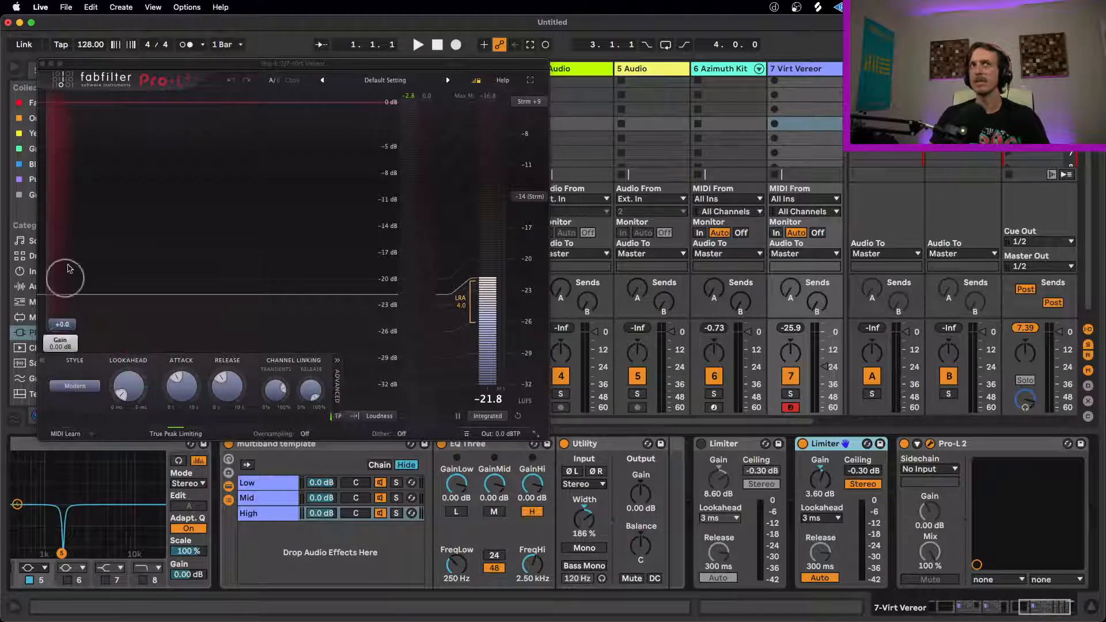
pyautogui.moveTo(62, 324); pyautogui.dragTo(54, 413)
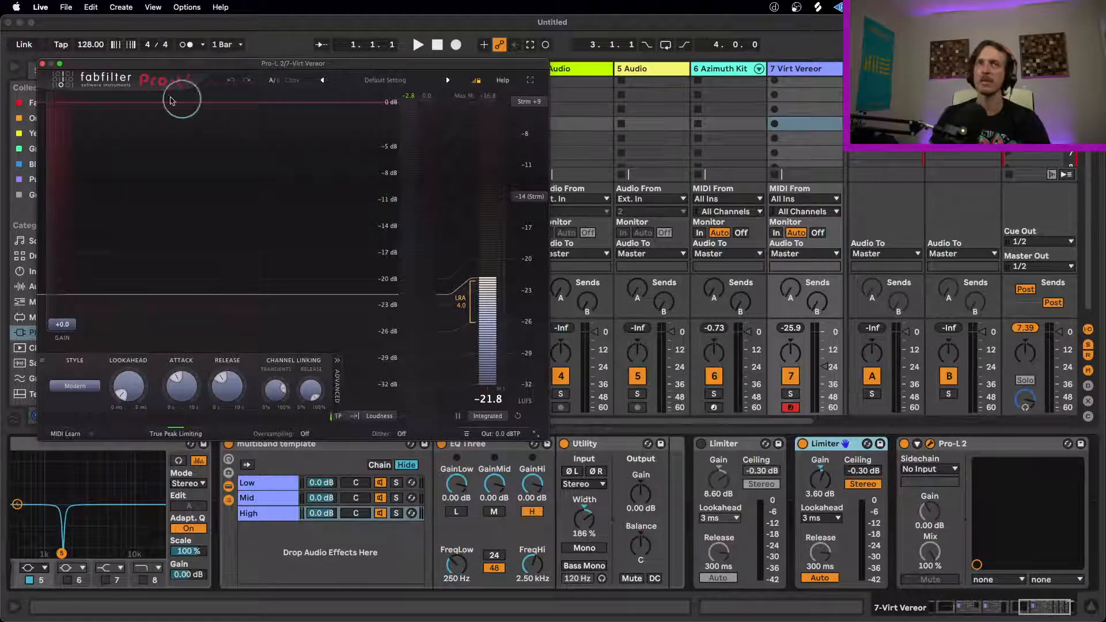
pyautogui.click(42, 63)
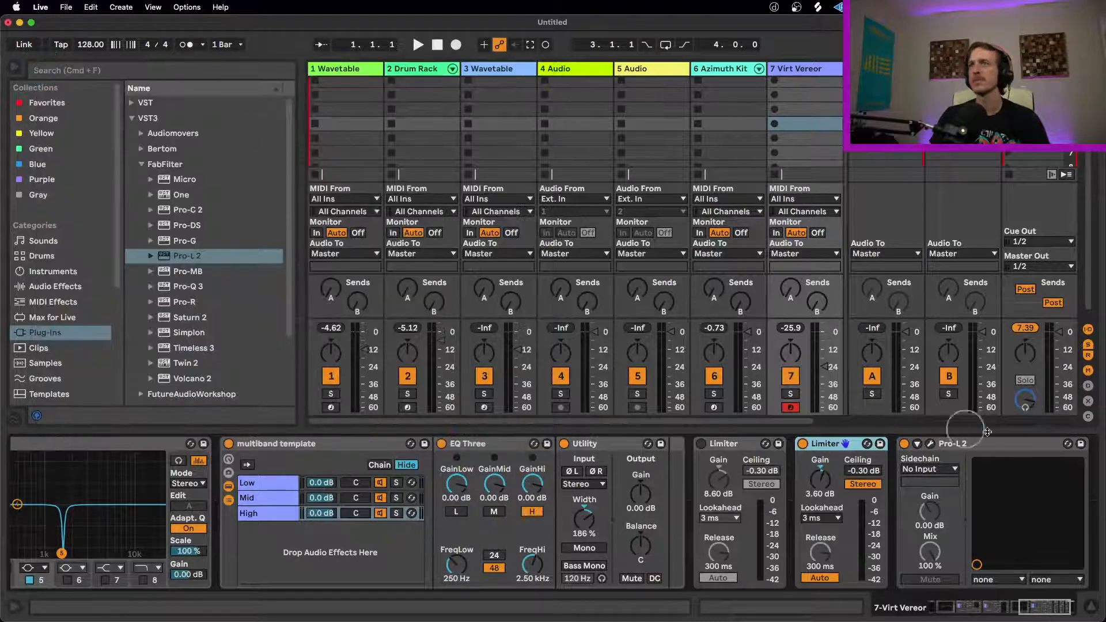
pyautogui.click(1002, 442)
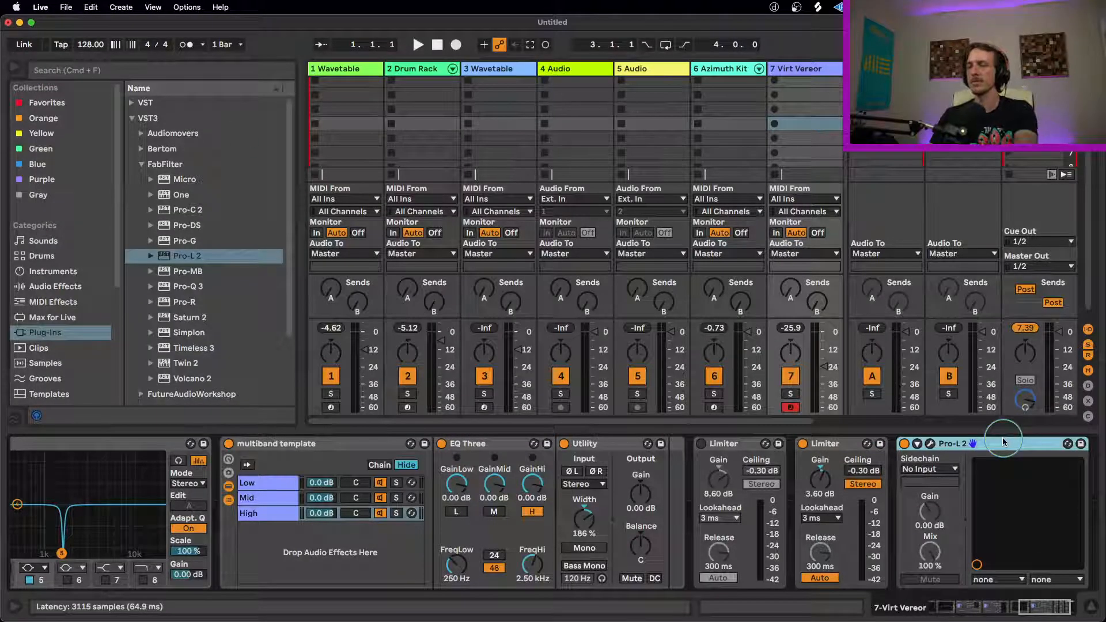
pyautogui.press('Delete')
# Step: Delete all remaining audio effects from the Virt Vereor track, leaving only the synth
pyautogui.moveTo(1028, 604); pyautogui.dragTo(1051, 609)
pyautogui.press('Delete')
pyautogui.press('Delete')
pyautogui.press('Delete')
pyautogui.press('Delete')
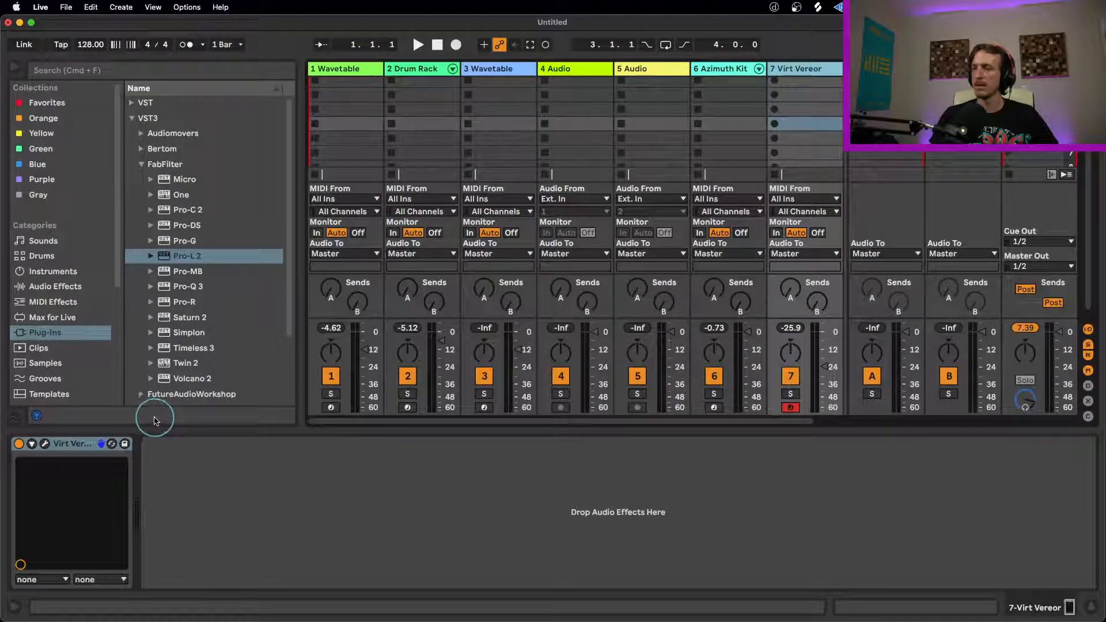
pyautogui.click(409, 471)
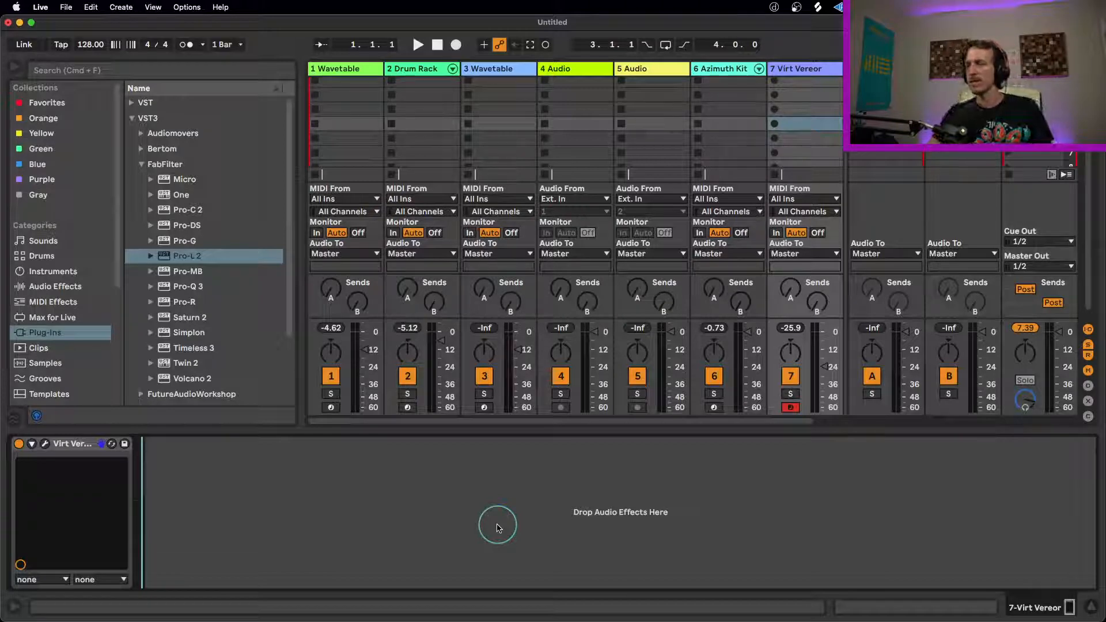
# Step: In the Virt Vereor editor, raise Cutoff to maximum and reduce Filter Mix, and turn up the track's volume fader
pyautogui.click(45, 444)
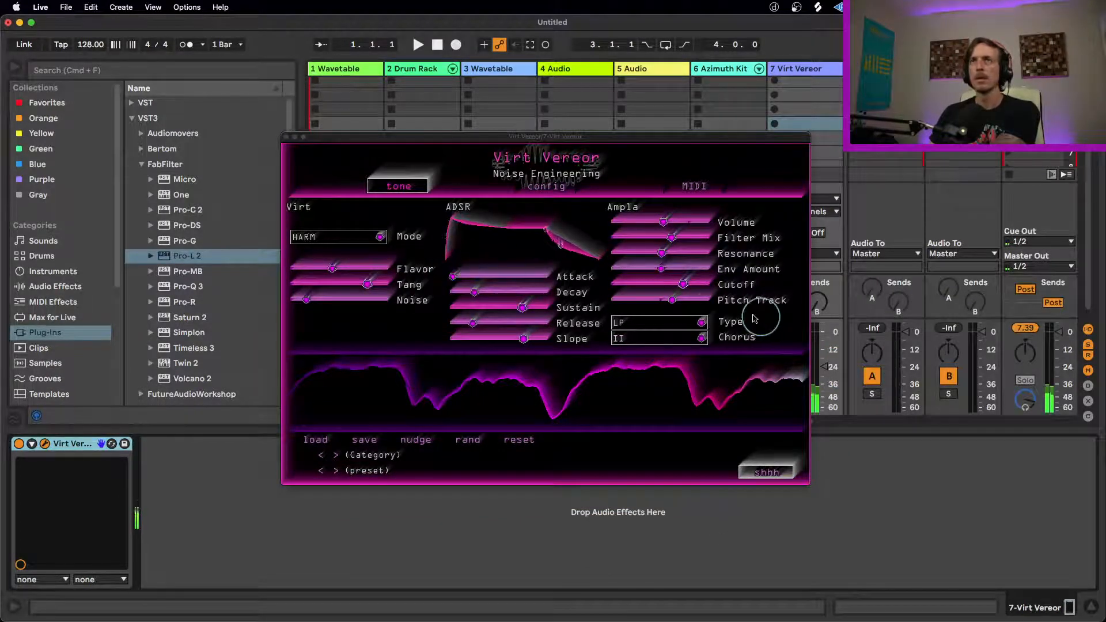
pyautogui.moveTo(679, 284); pyautogui.dragTo(841, 289)
pyautogui.moveTo(675, 238); pyautogui.dragTo(587, 239)
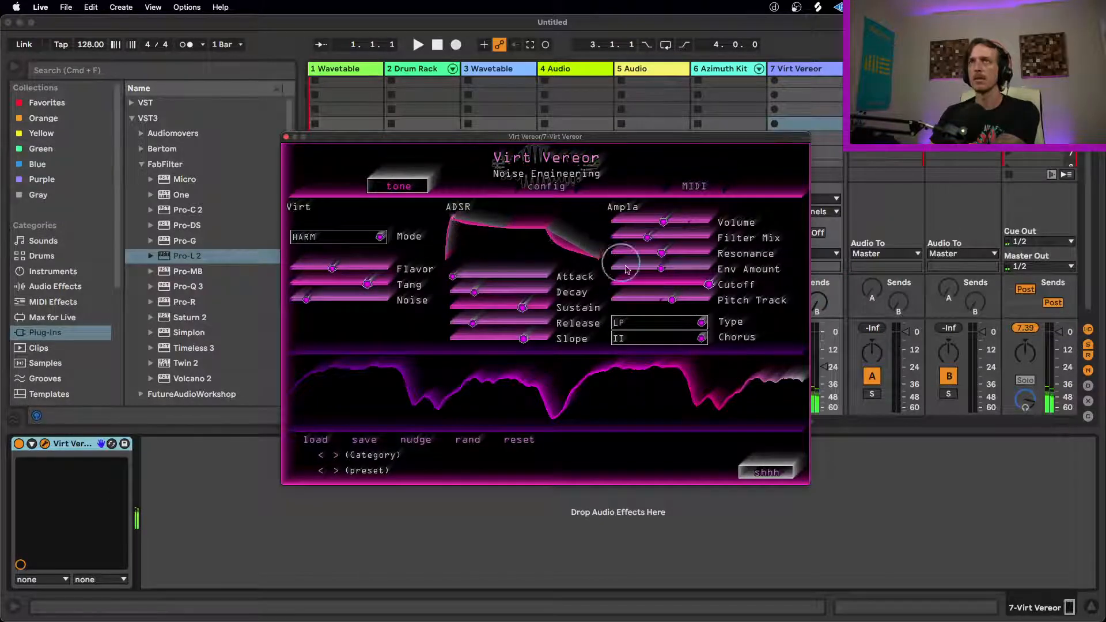
pyautogui.moveTo(826, 367); pyautogui.dragTo(825, 337)
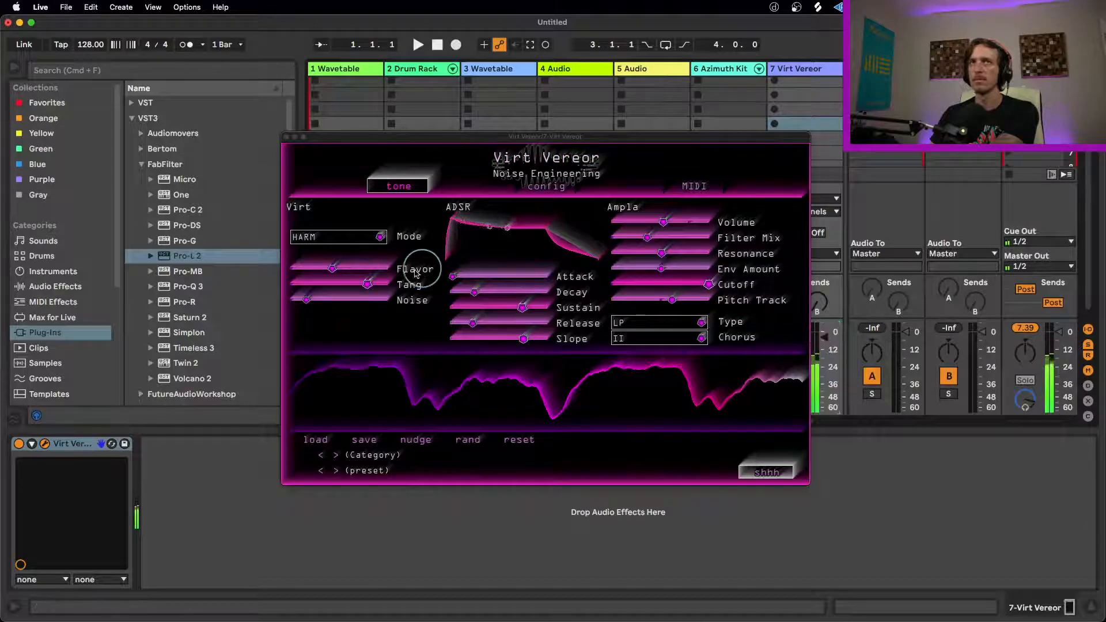
# Step: Lower the synth's Flavor slightly and set its Chorus to I
pyautogui.moveTo(332, 268)
pyautogui.mouseDown()
pyautogui.moveTo(412, 273)
pyautogui.moveTo(314, 276)
pyautogui.mouseUp()
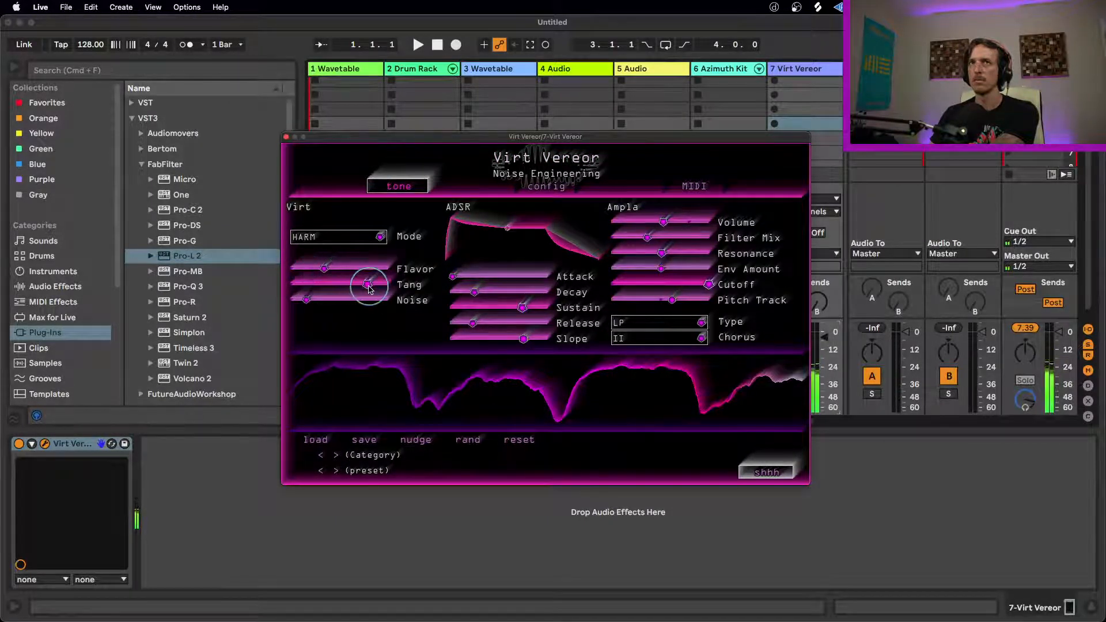
pyautogui.click(680, 337)
pyautogui.click(660, 351)
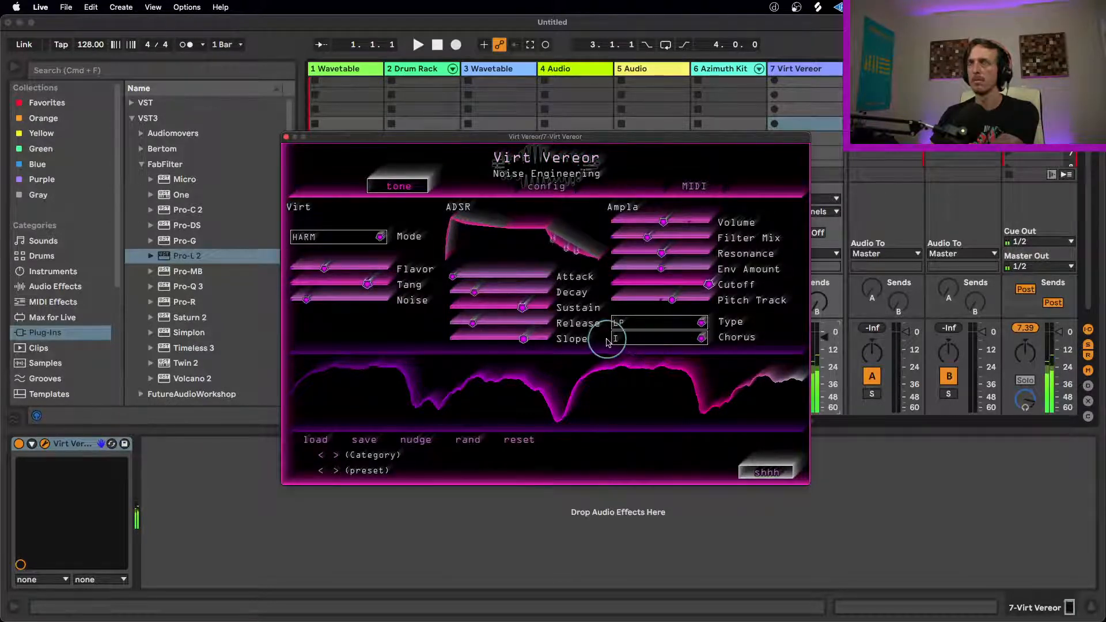
# Step: Shorten the synth's Release and Decay, add a little Noise, and close its editor window
pyautogui.moveTo(471, 324); pyautogui.dragTo(455, 325)
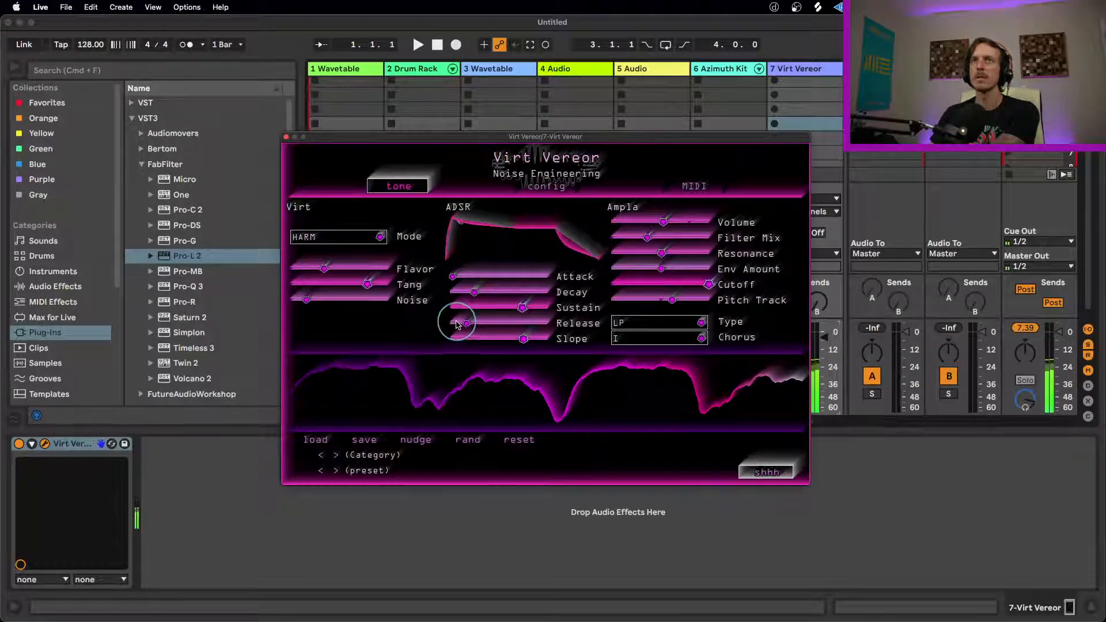
pyautogui.moveTo(521, 307); pyautogui.dragTo(433, 293)
pyautogui.moveTo(301, 306); pyautogui.dragTo(341, 306)
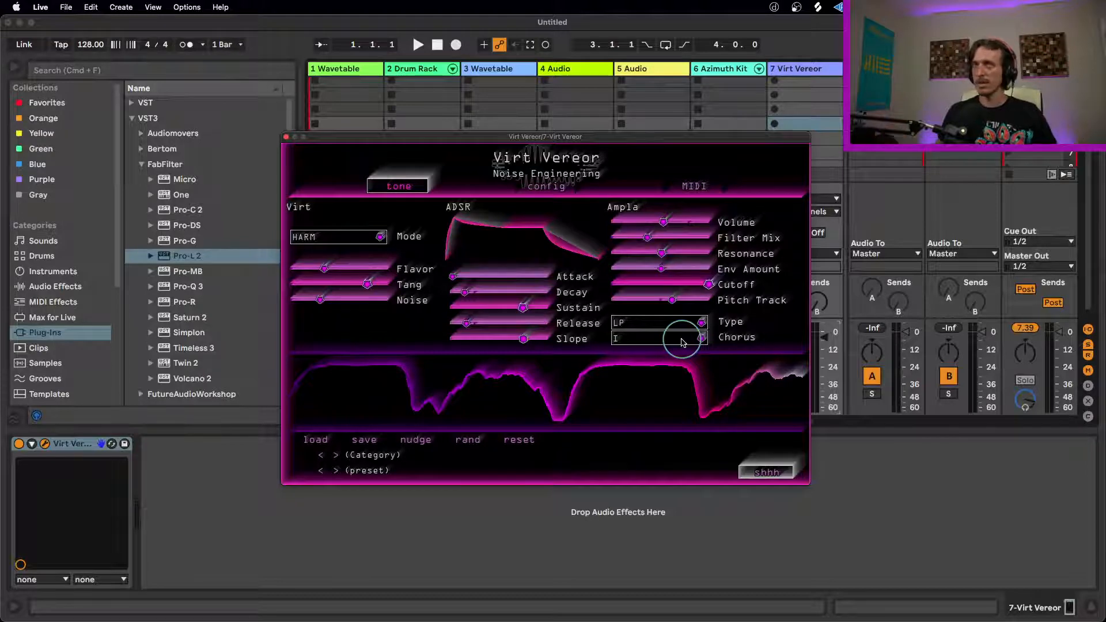
pyautogui.click(286, 138)
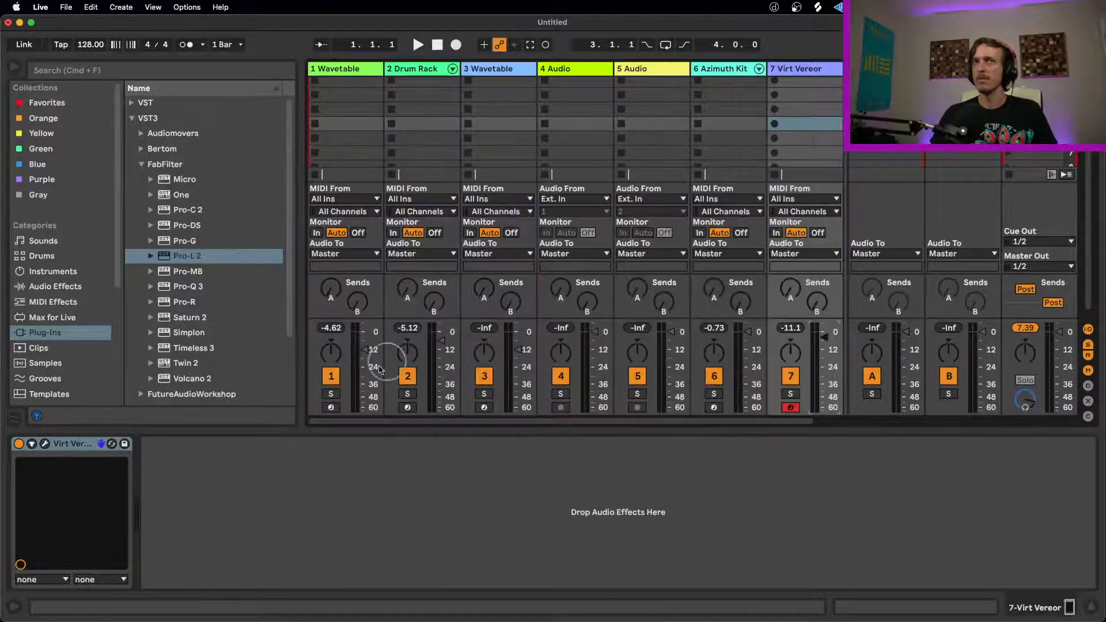
# Step: Raise the first Wavetable track's volume to 0 dB and clear the Master track's peak level reading
pyautogui.moveTo(366, 353); pyautogui.dragTo(366, 353)
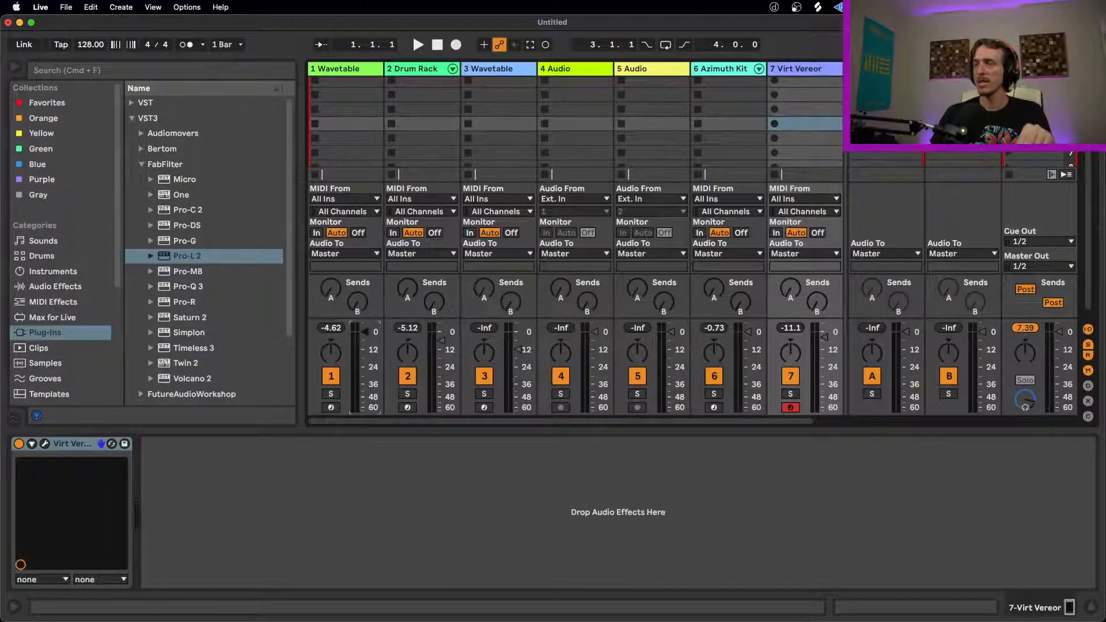
pyautogui.click(1037, 69)
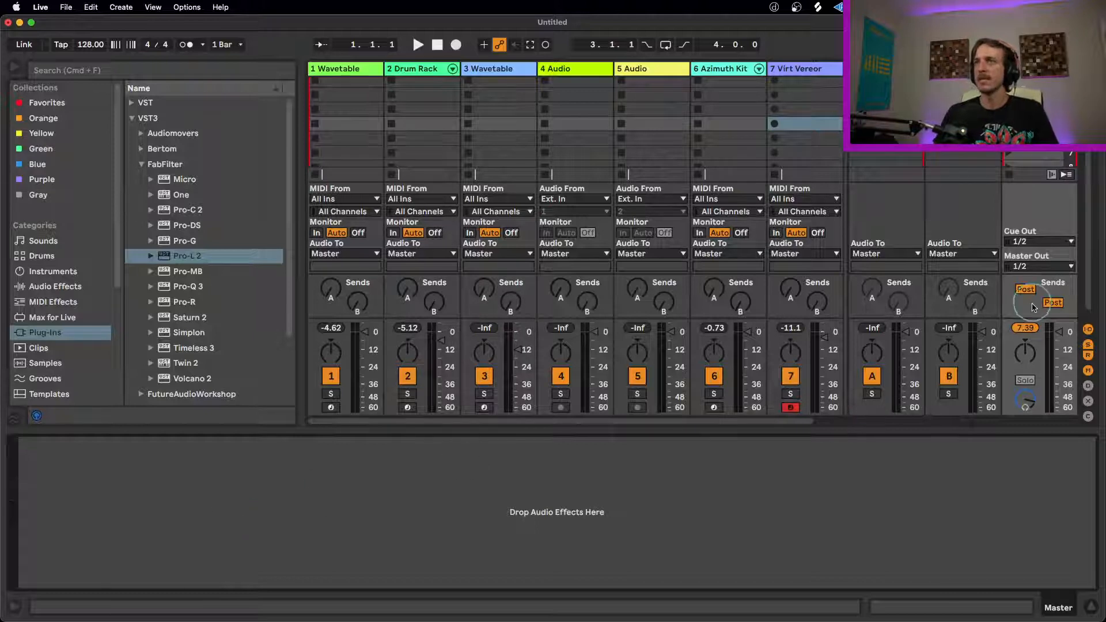
pyautogui.click(1025, 328)
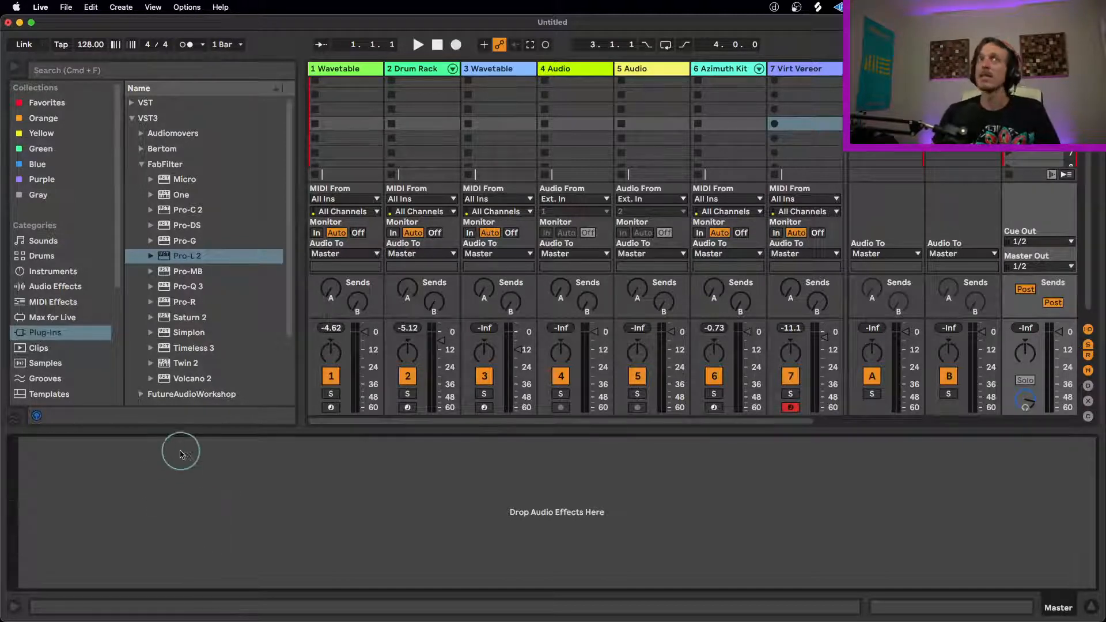
# Step: Add a Limiter to the Master track and set the first Wavetable track's volume to about -5.3 dB
pyautogui.click(70, 291)
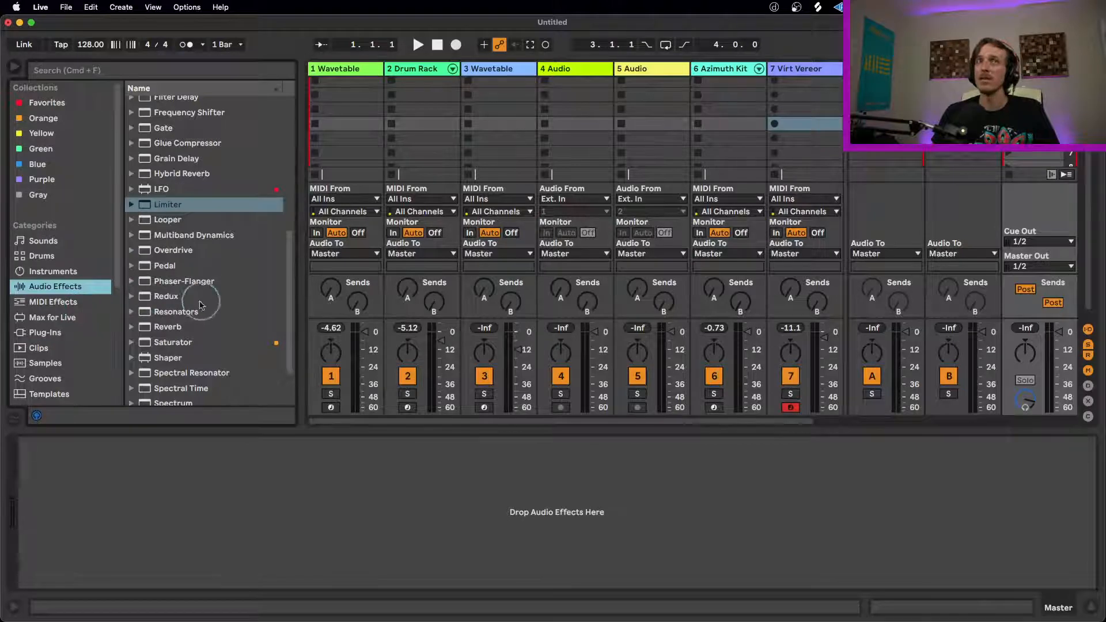
pyautogui.scroll(-4, 190, 294)
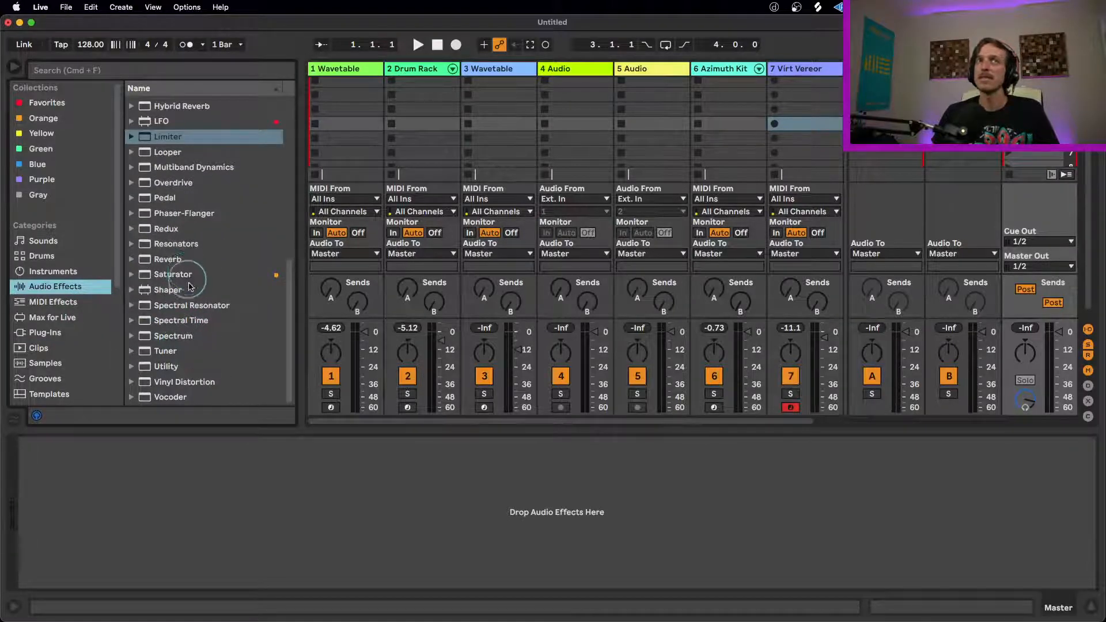
pyautogui.scroll(5, 175, 259)
pyautogui.moveTo(183, 216); pyautogui.dragTo(242, 530)
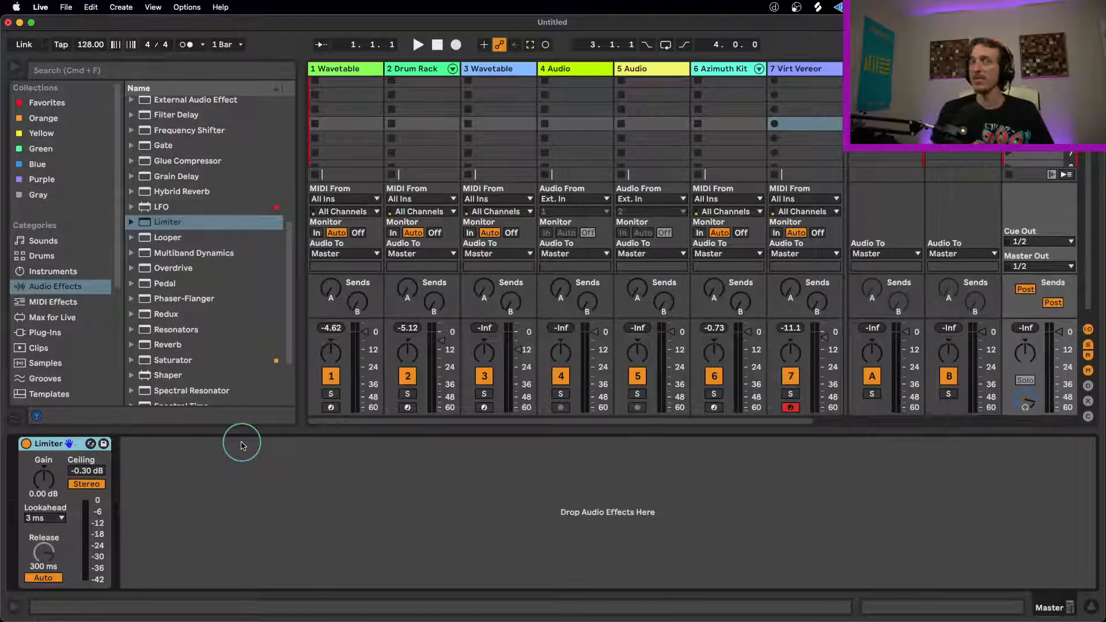
pyautogui.moveTo(365, 346); pyautogui.dragTo(363, 343)
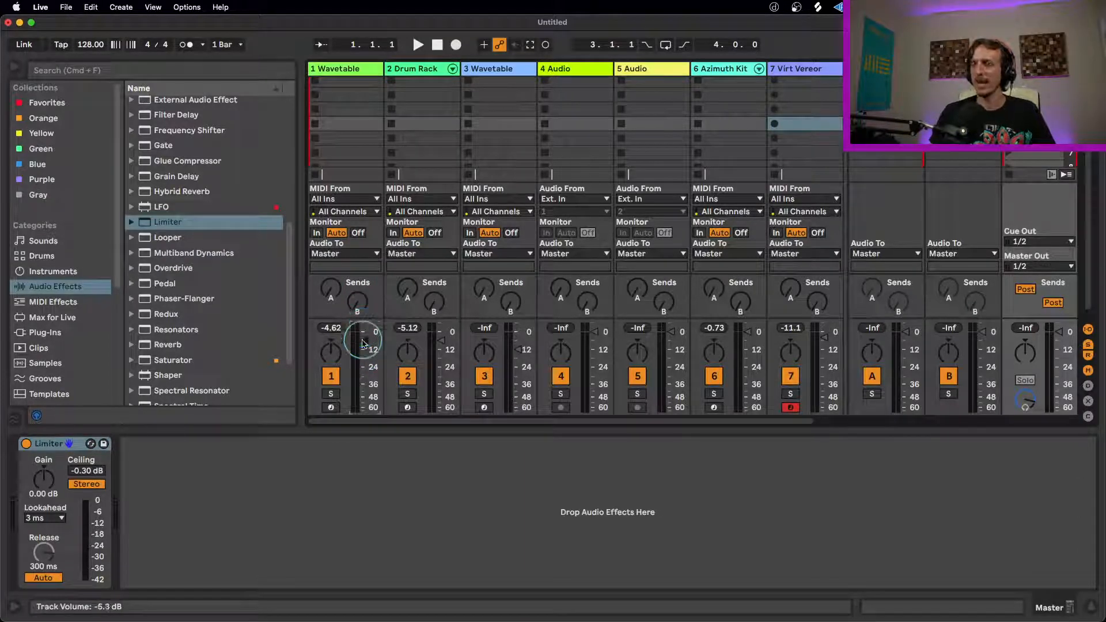
pyautogui.click(47, 448)
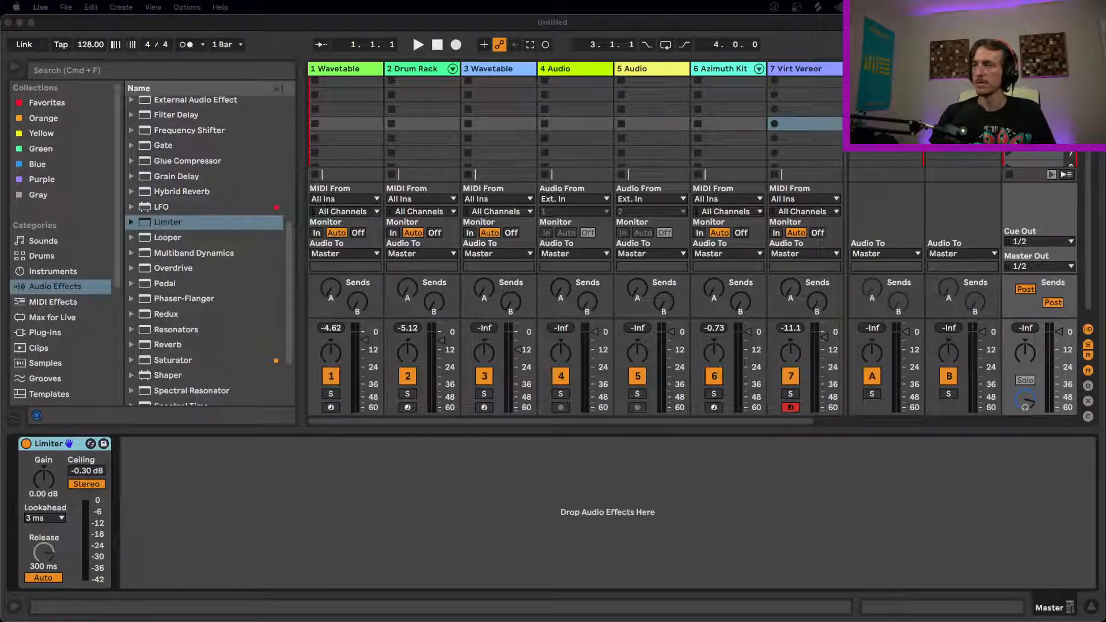
# Step: Insert a Saturator followed by a Glue Compressor ahead of the Limiter on the Master track
pyautogui.click(806, 71)
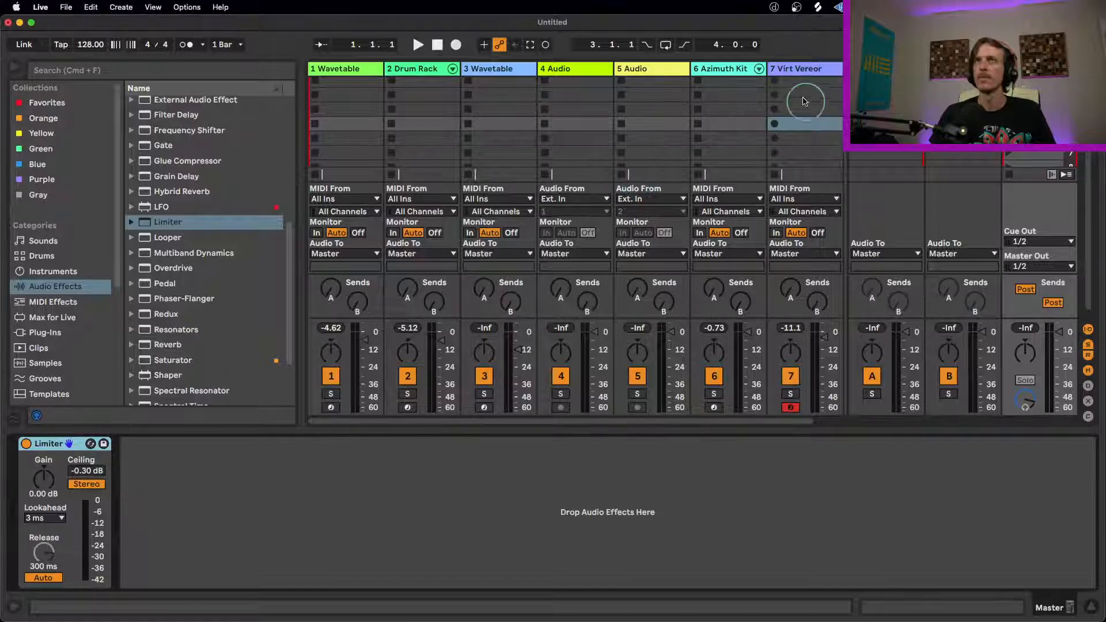
pyautogui.click(777, 101)
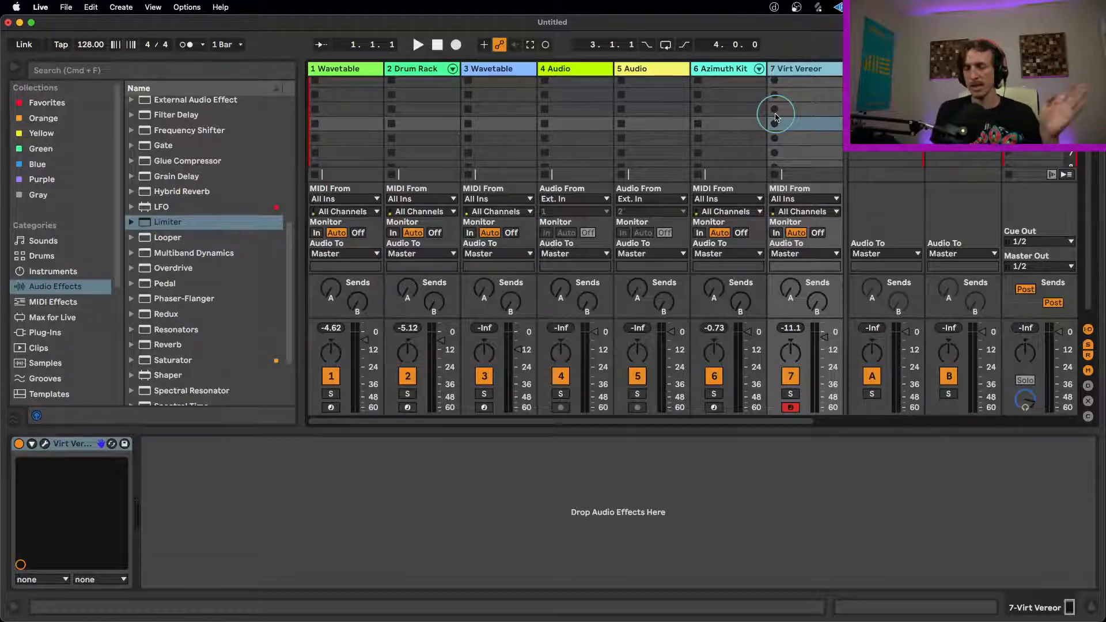
pyautogui.click(1036, 69)
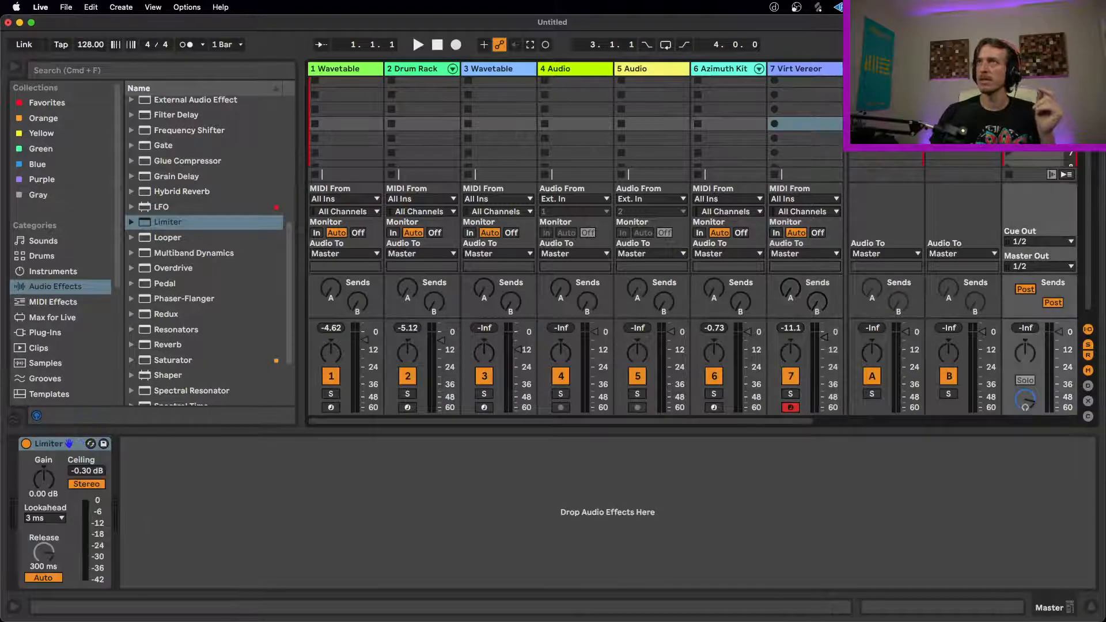
pyautogui.scroll(-3, 183, 266)
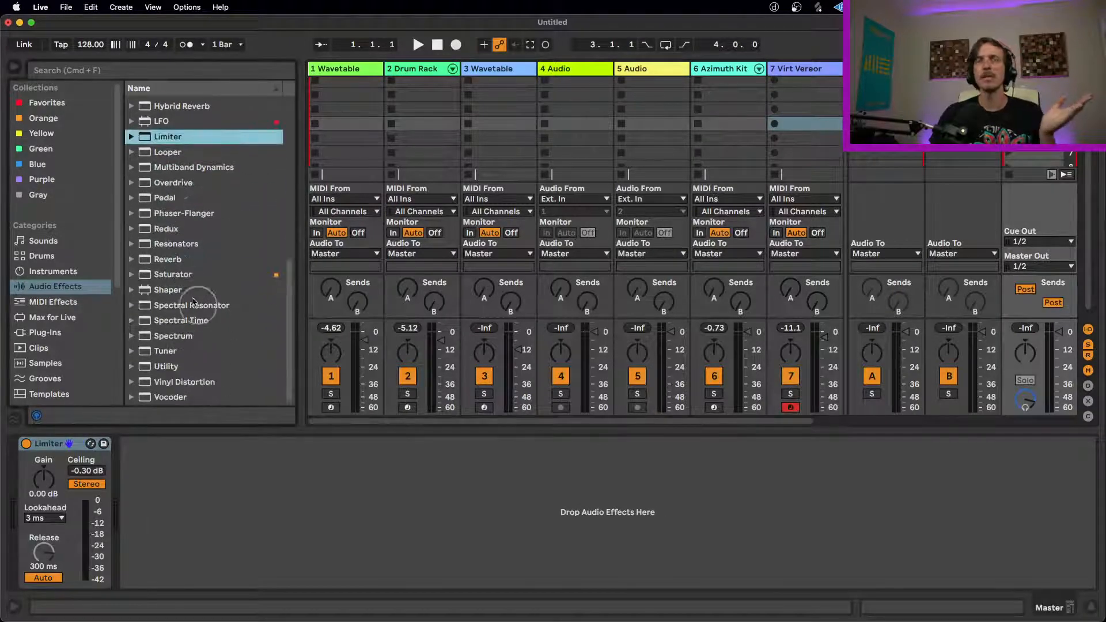
pyautogui.scroll(4, 179, 300)
pyautogui.scroll(-3, 176, 308)
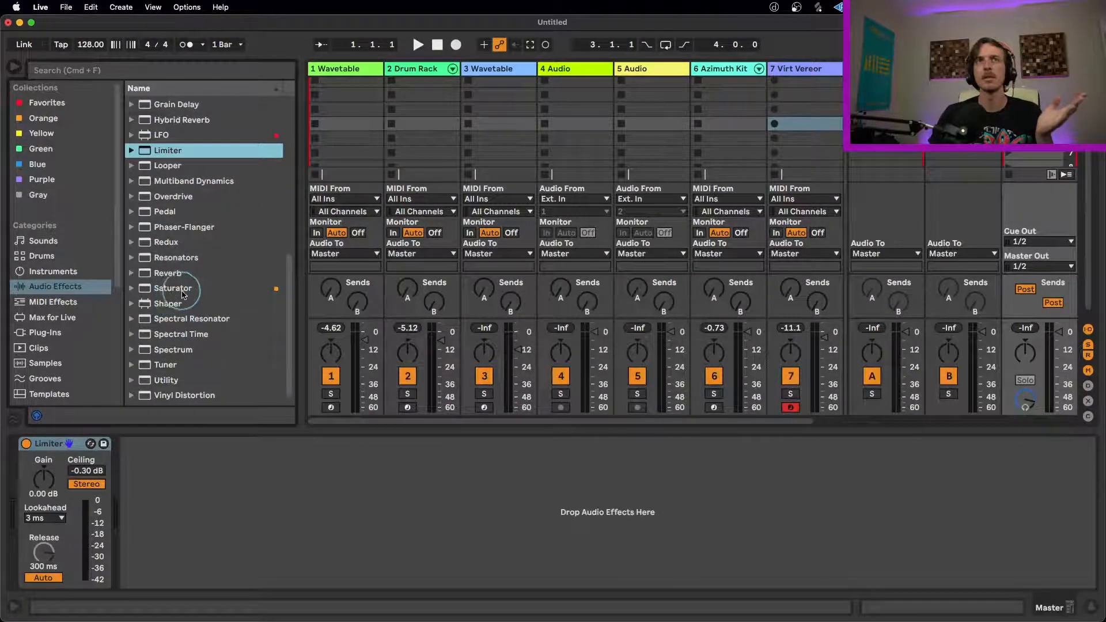
pyautogui.moveTo(173, 288); pyautogui.dragTo(42, 505)
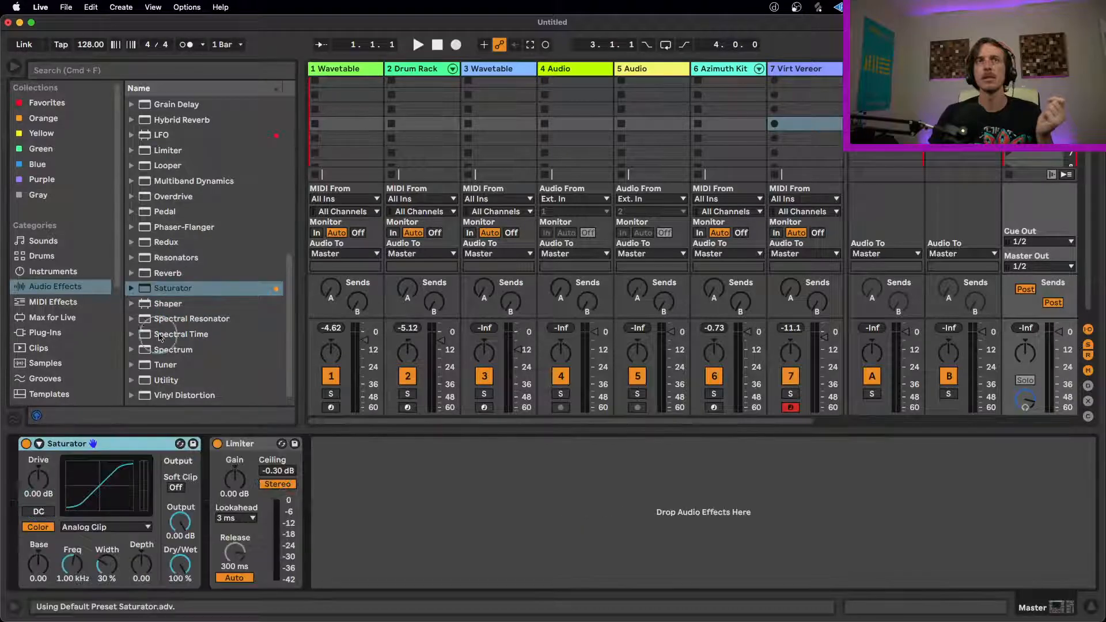
pyautogui.scroll(4, 175, 294)
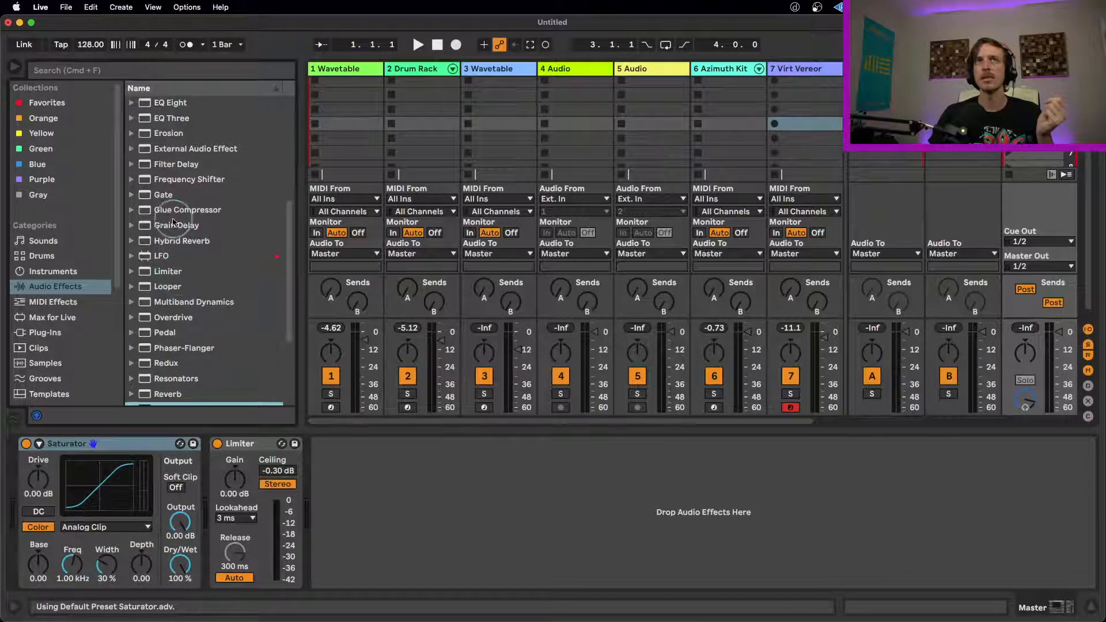
pyautogui.moveTo(184, 210); pyautogui.dragTo(194, 475)
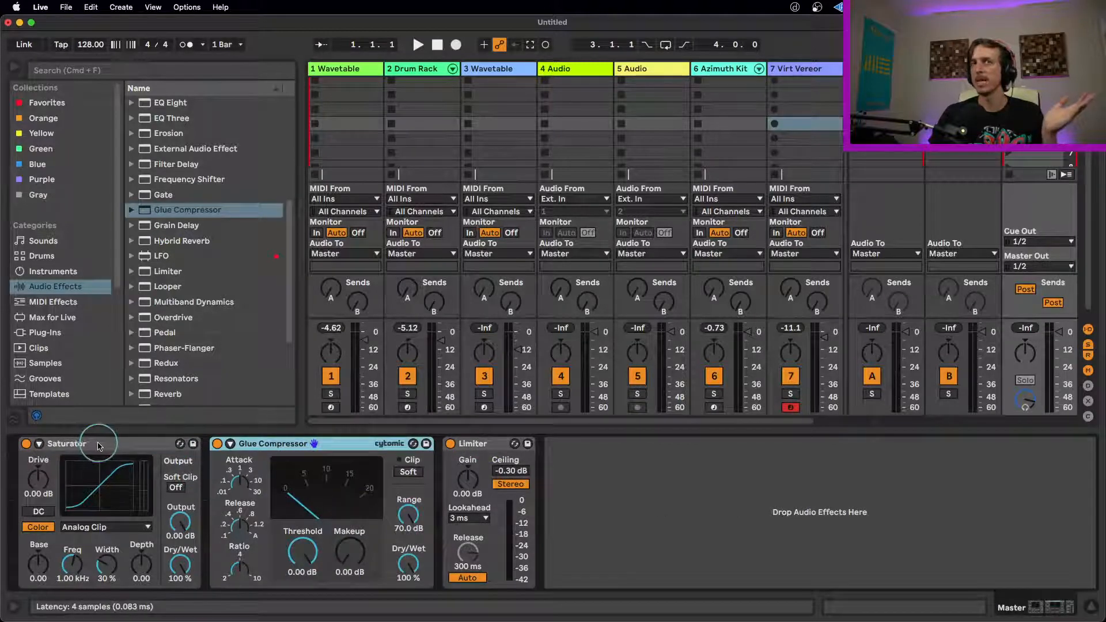
# Step: Set the Saturator's Drive to 4.00 dB and its curve type to Soft Sine
pyautogui.click(38, 478)
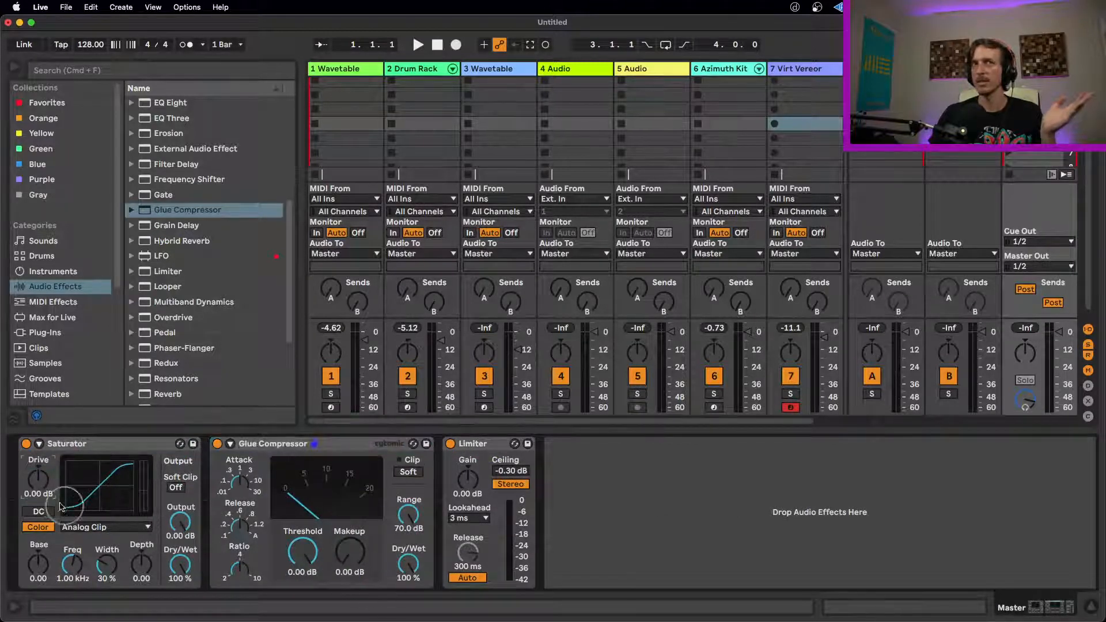
pyautogui.moveTo(39, 478); pyautogui.dragTo(41, 463)
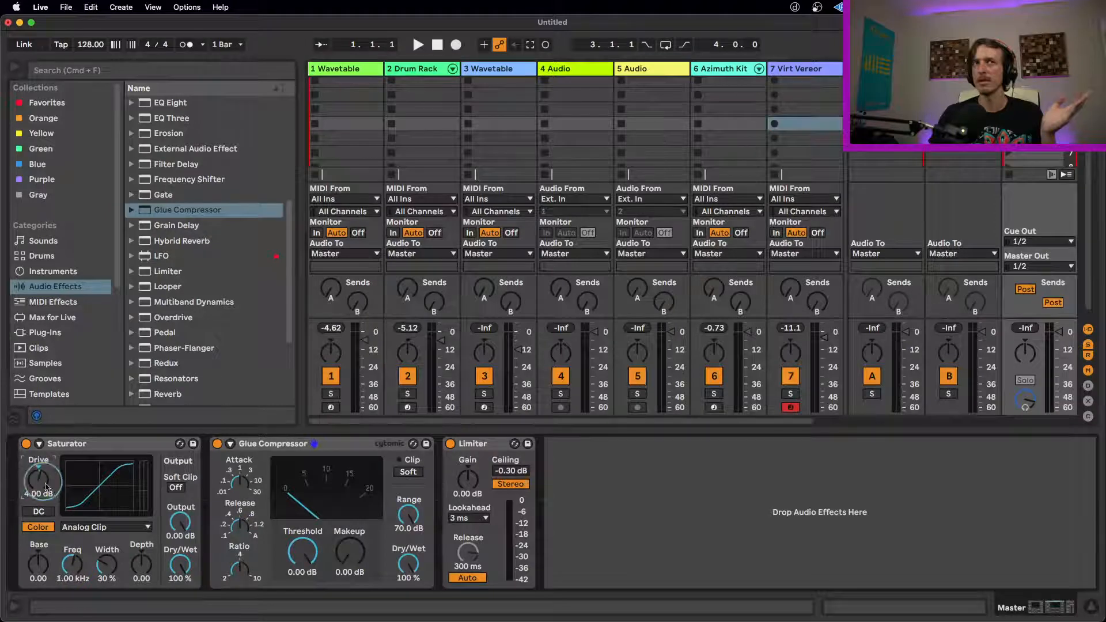
pyautogui.click(104, 527)
pyautogui.click(87, 543)
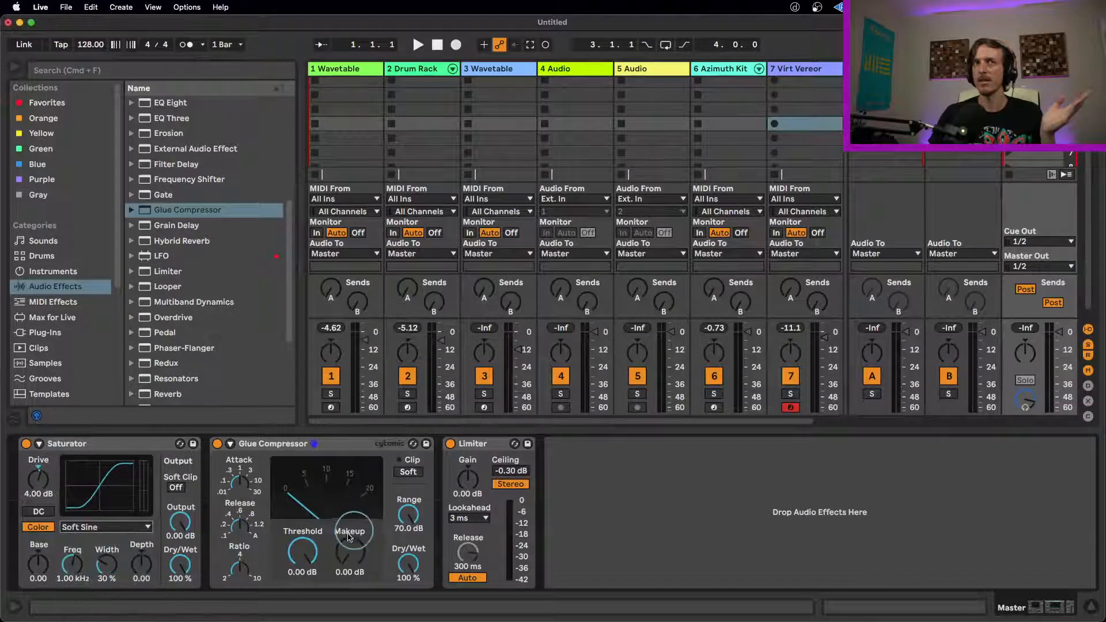
# Step: Set the Glue Compressor's Threshold to -13.7 dB and Makeup to 4.92 dB, and the Limiter's Gain to 1.80 dB
pyautogui.moveTo(316, 542); pyautogui.dragTo(347, 553)
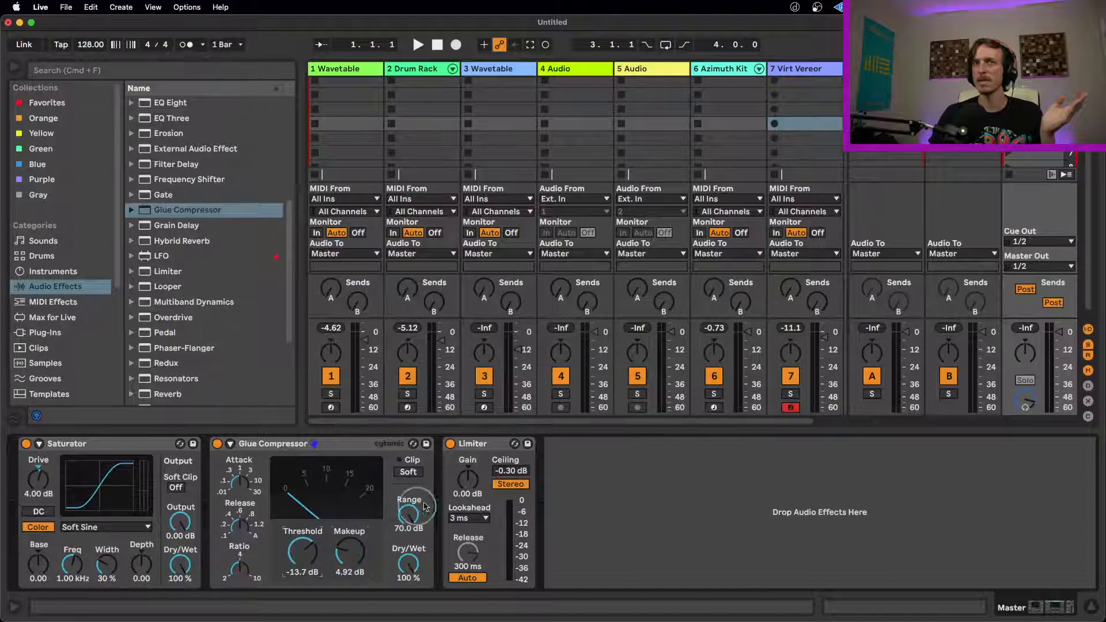
pyautogui.moveTo(467, 480)
pyautogui.mouseDown()
pyautogui.moveTo(464, 471)
pyautogui.moveTo(471, 491)
pyautogui.mouseUp()
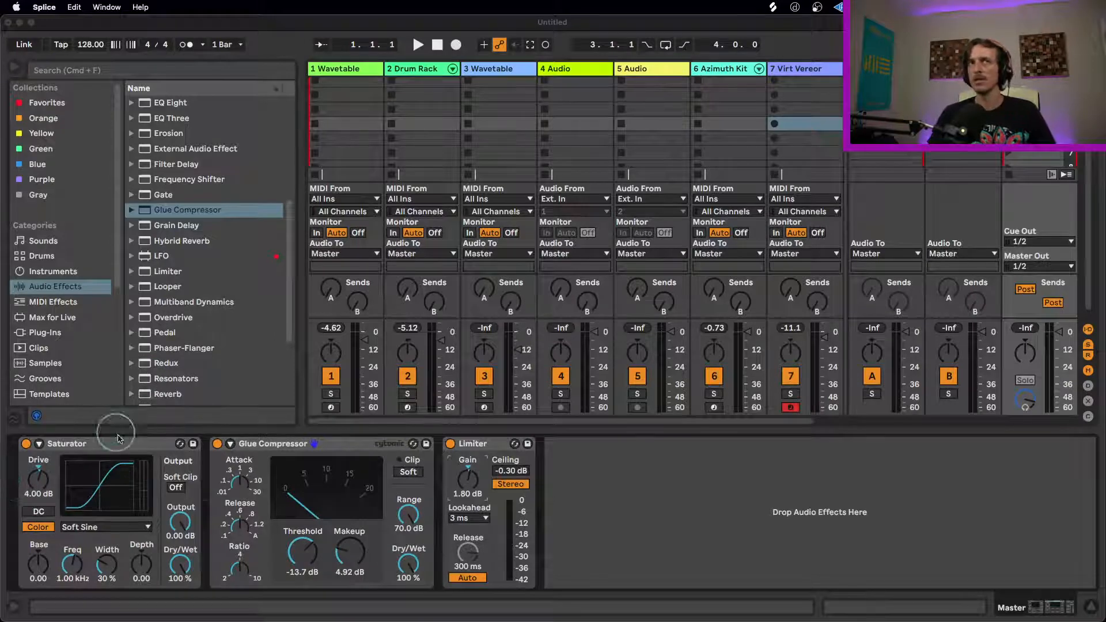
# Step: Delete the Saturator, Glue Compressor and Limiter from the Master track
pyautogui.click(138, 448)
pyautogui.click(242, 447)
pyautogui.click(126, 448)
pyautogui.click(257, 445)
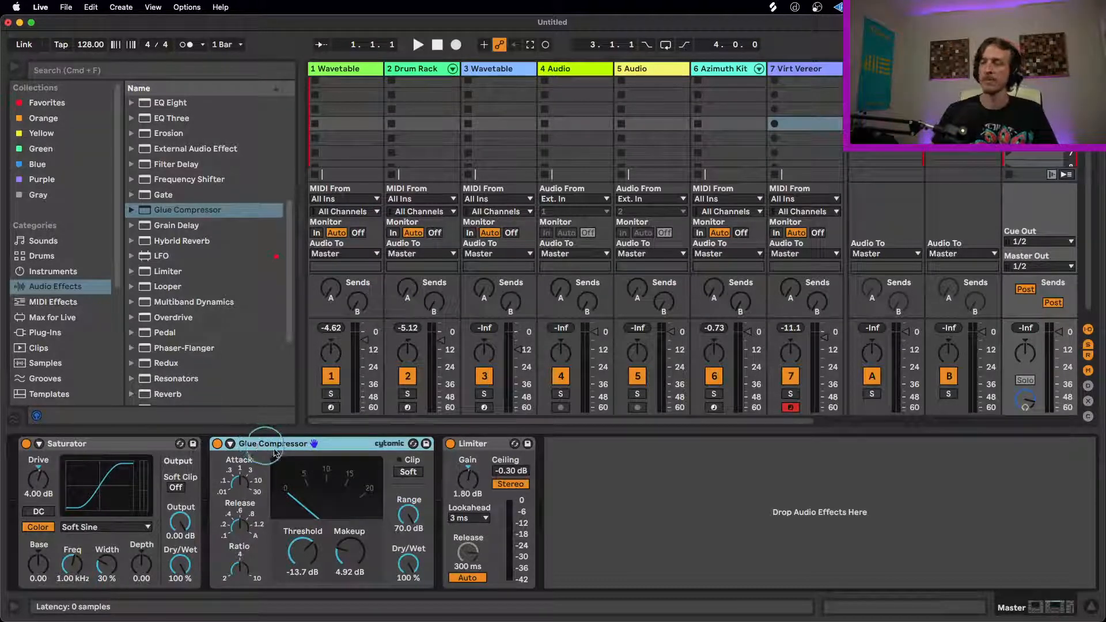
pyautogui.click(119, 450)
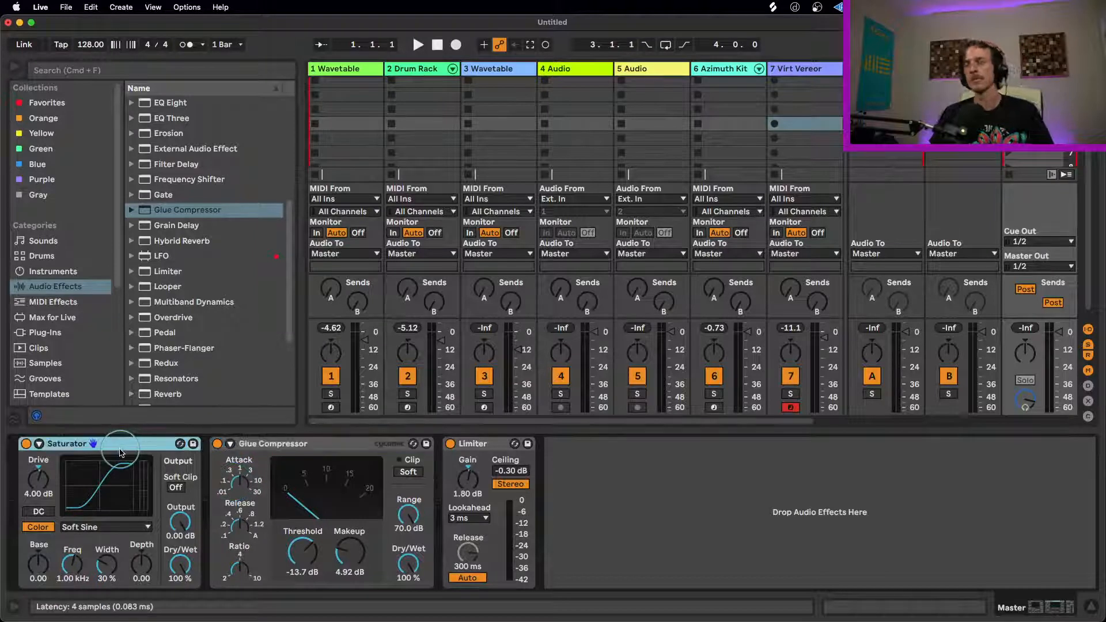
pyautogui.press('Delete')
pyautogui.press('Delete')
pyautogui.press('Delete')
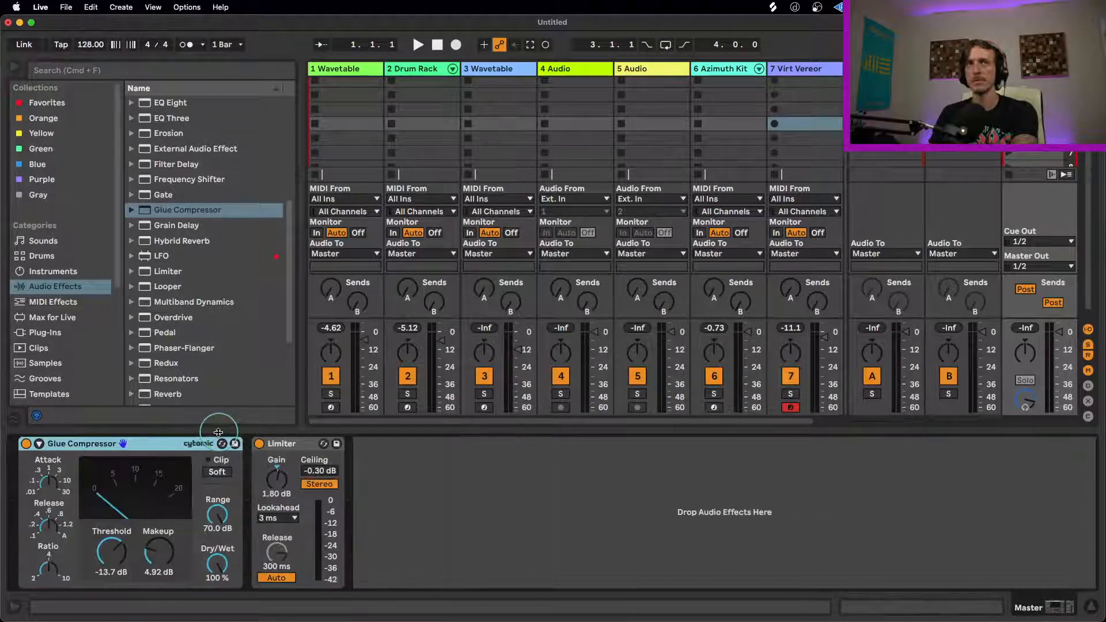
# Step: Open the Virt Vereor synth's interface from its track, lower Tang and set Chorus to II
pyautogui.click(821, 72)
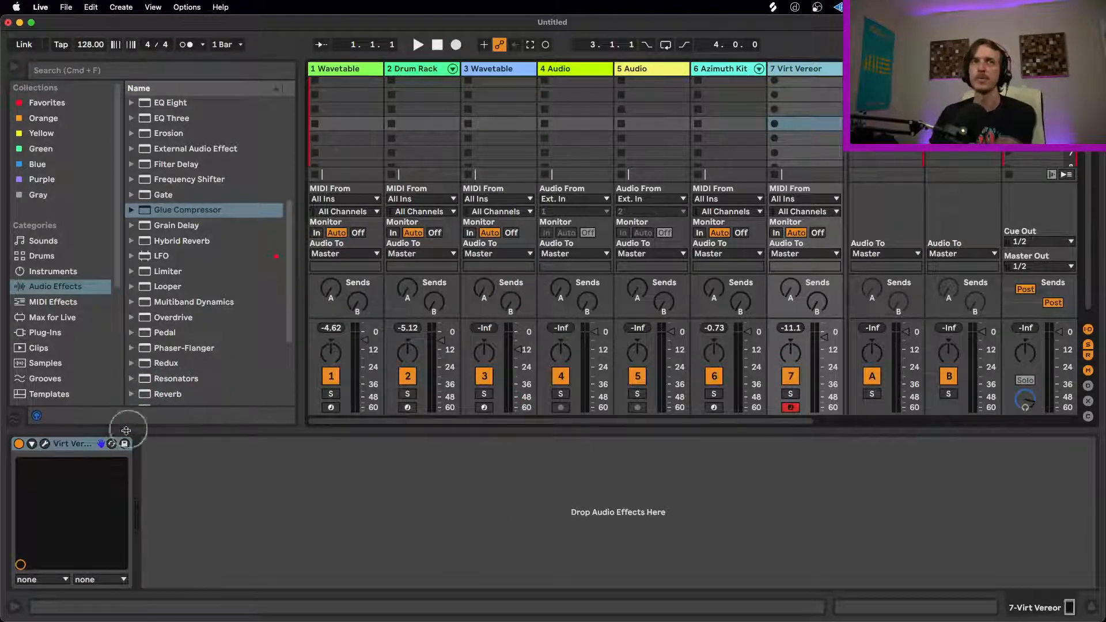
pyautogui.click(45, 443)
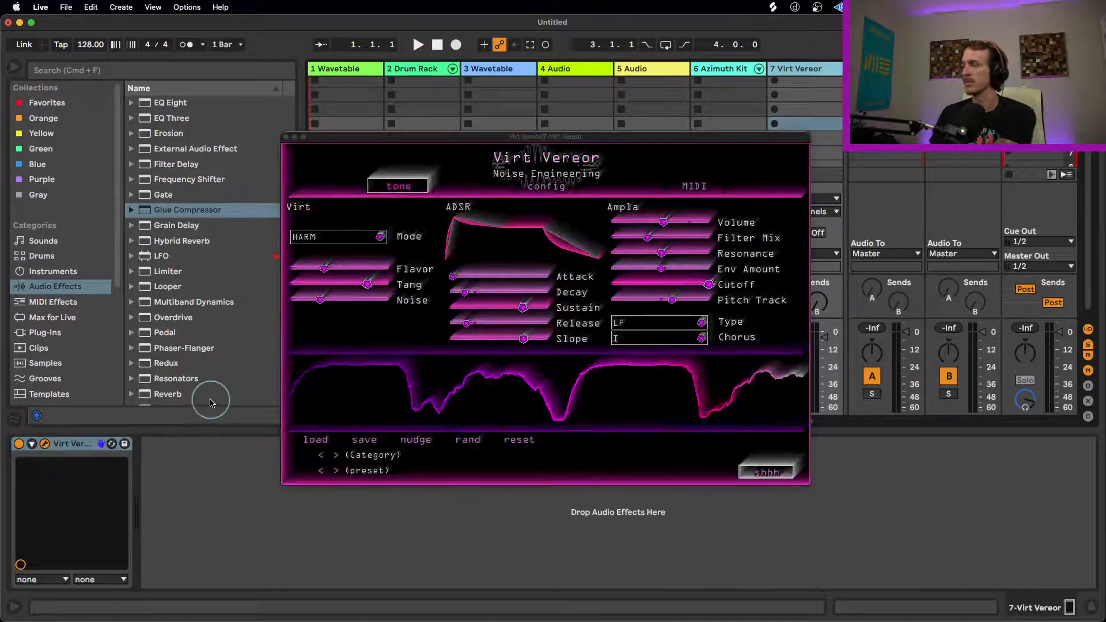
pyautogui.click(344, 282)
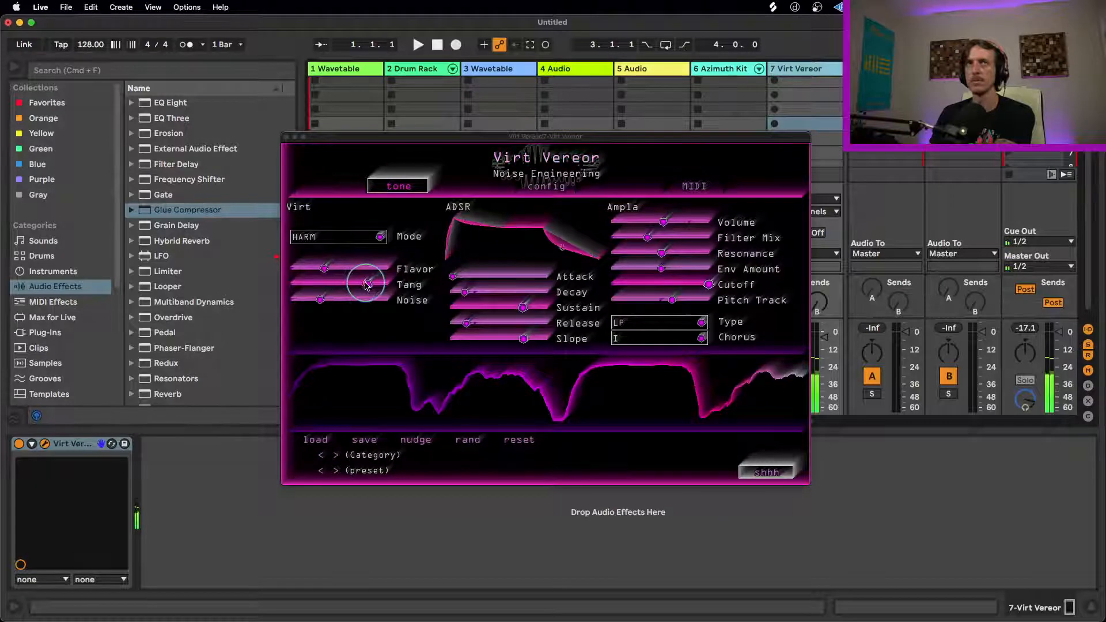
pyautogui.moveTo(325, 268); pyautogui.dragTo(428, 279)
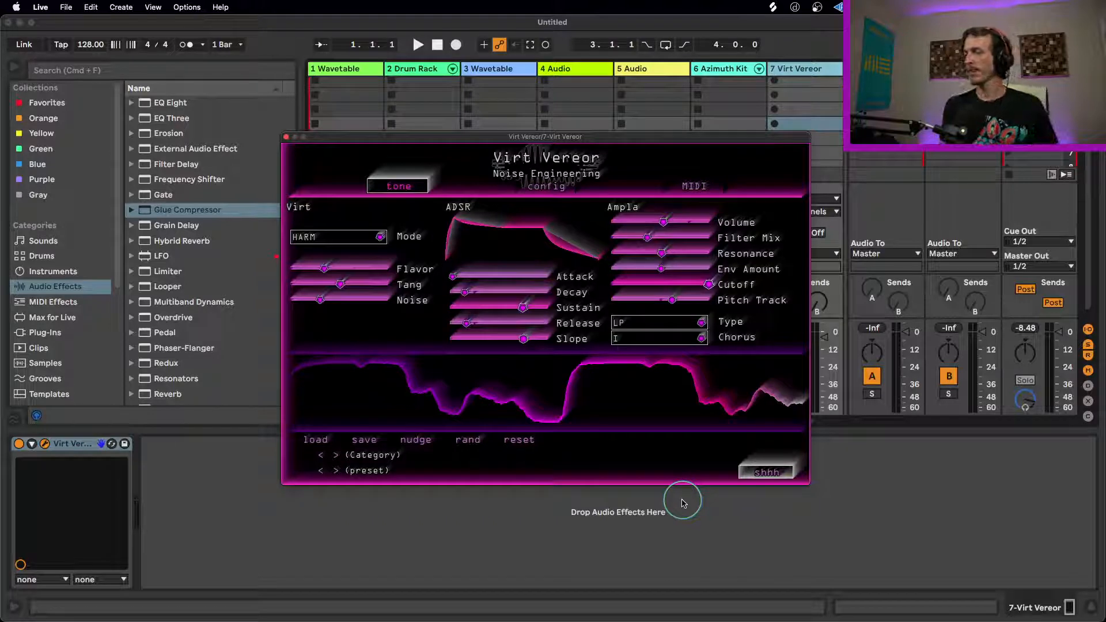
pyautogui.click(700, 338)
pyautogui.click(679, 366)
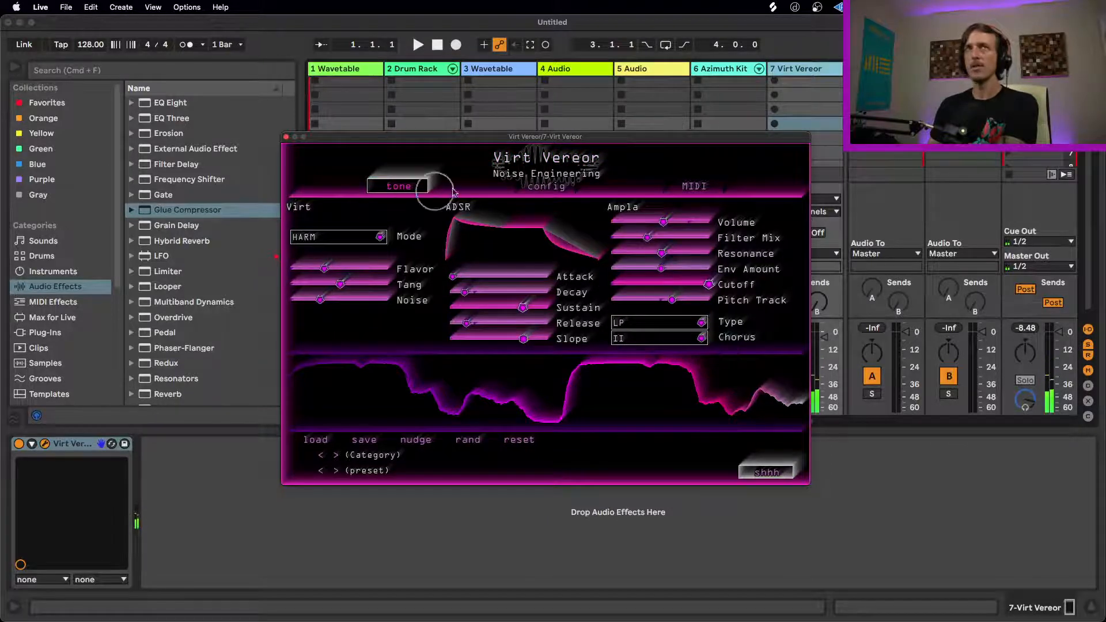
# Step: Set Virt Vereor to one-voice polyphony and shorten its Legato Time in the pitch configuration
pyautogui.click(546, 186)
pyautogui.click(311, 230)
pyautogui.click(311, 230)
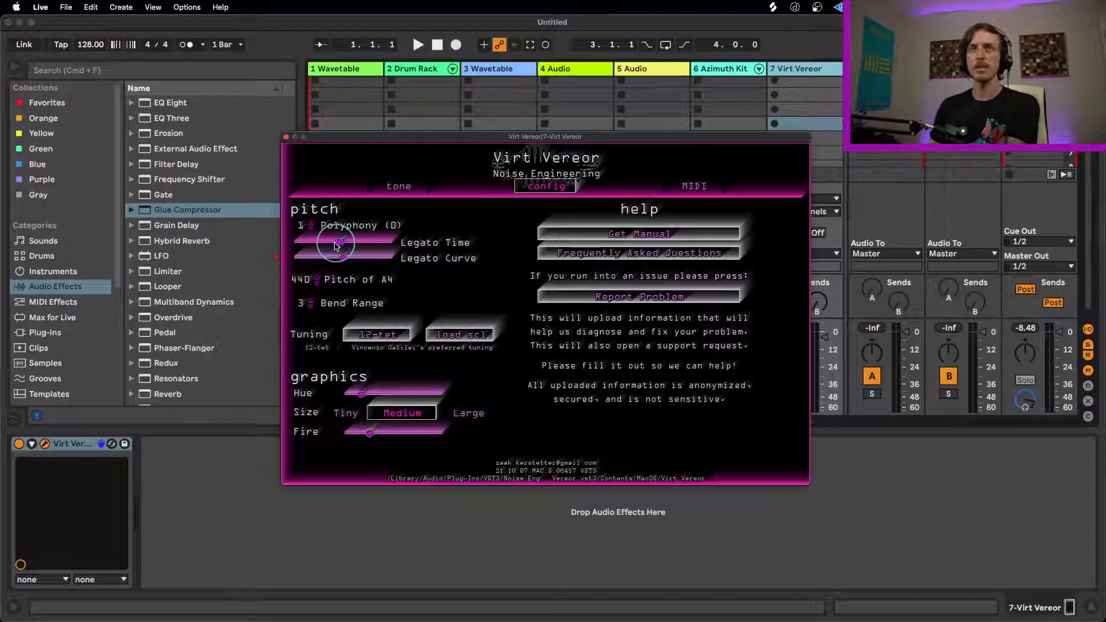
pyautogui.moveTo(283, 245); pyautogui.dragTo(274, 245)
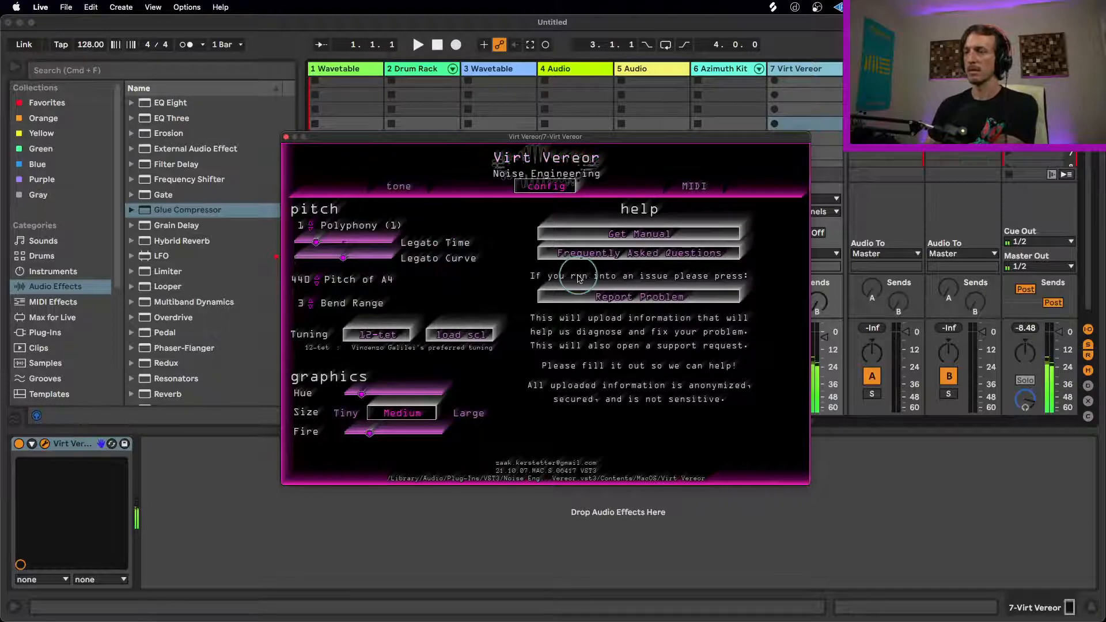
# Step: Switch Virt Vereor's Mode to BASS, raise Flavor and Tang slightly, and bring Noise down to its minimum
pyautogui.click(400, 186)
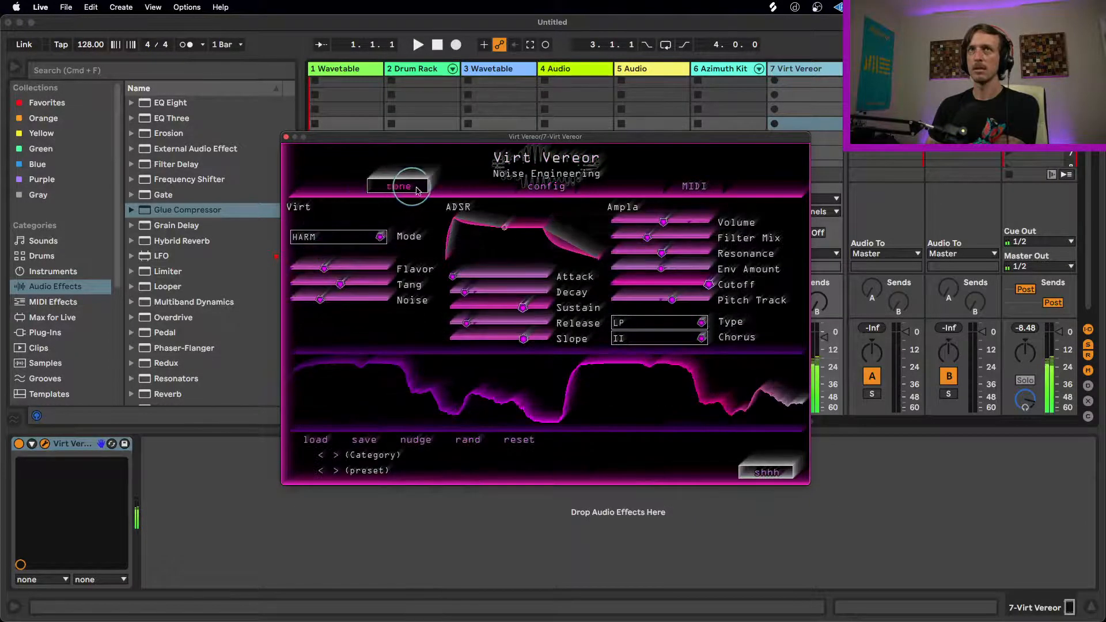
pyautogui.moveTo(326, 268); pyautogui.dragTo(380, 272)
pyautogui.click(344, 236)
pyautogui.click(305, 236)
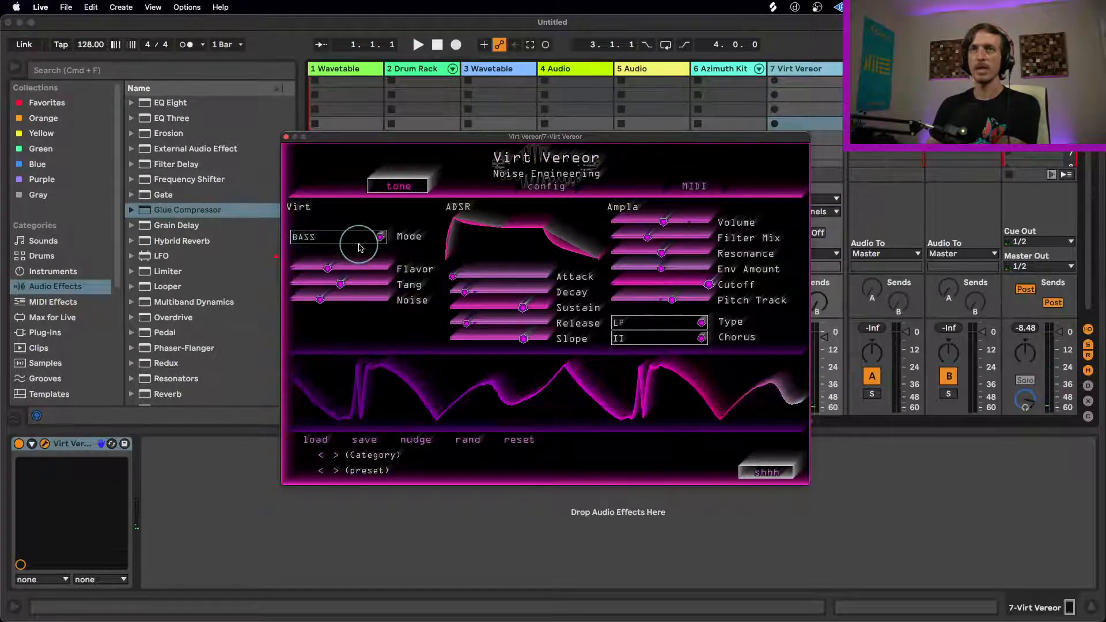
pyautogui.moveTo(337, 284); pyautogui.dragTo(391, 301)
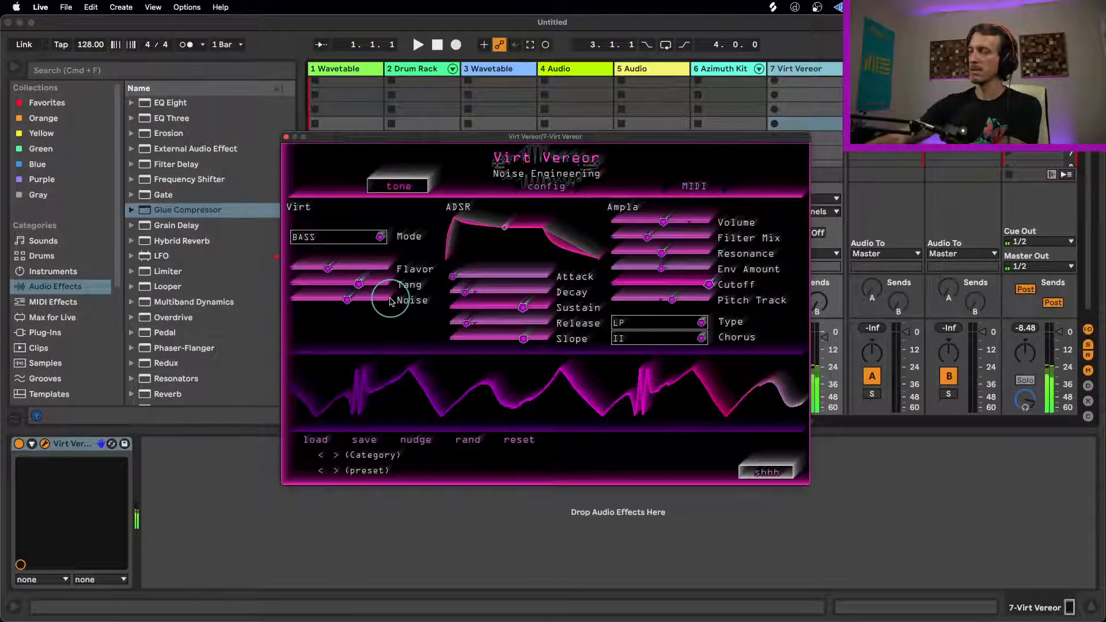
pyautogui.moveTo(347, 299); pyautogui.dragTo(211, 300)
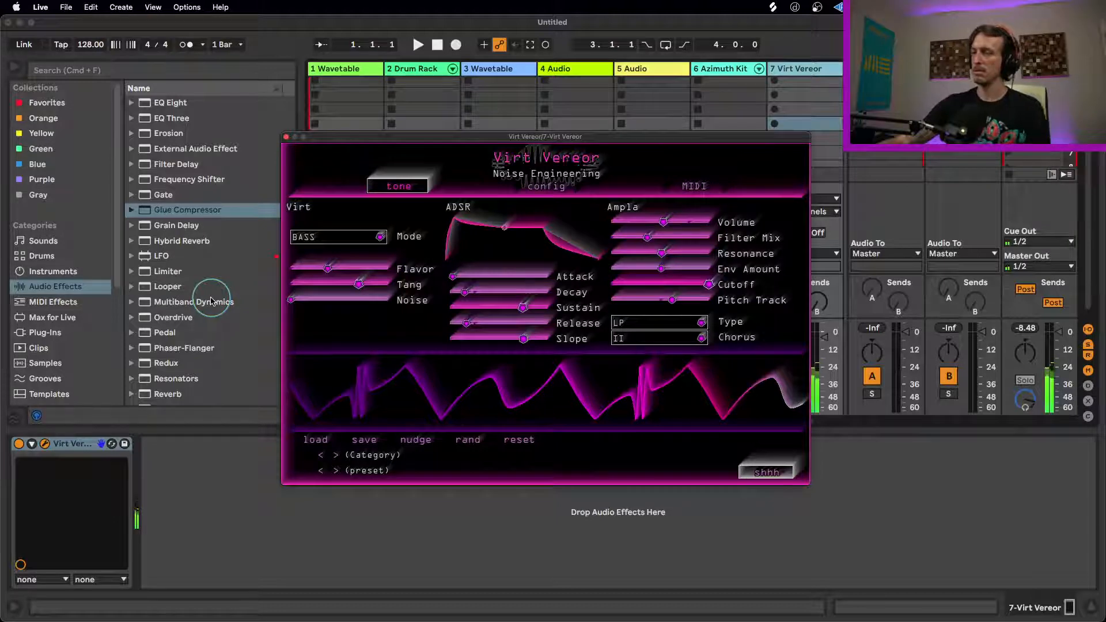
# Step: Shorten Virt Vereor's Legato Time further to 1.5 s and lower Tang on the tone page
pyautogui.click(544, 186)
pyautogui.moveTo(332, 254); pyautogui.dragTo(311, 244)
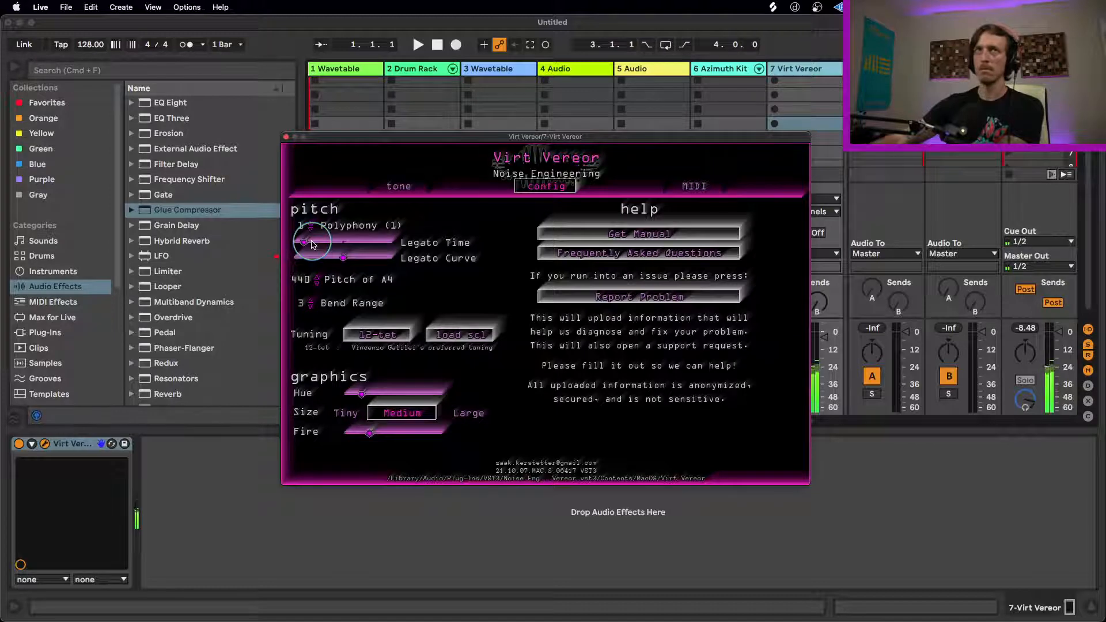
pyautogui.click(403, 188)
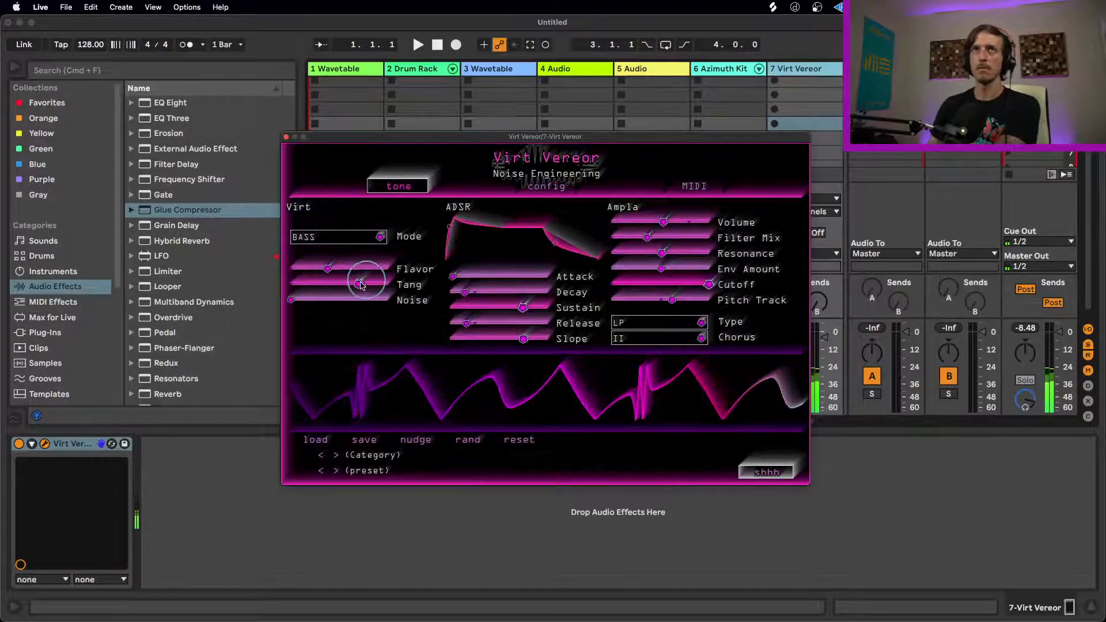
pyautogui.moveTo(358, 284); pyautogui.dragTo(259, 288)
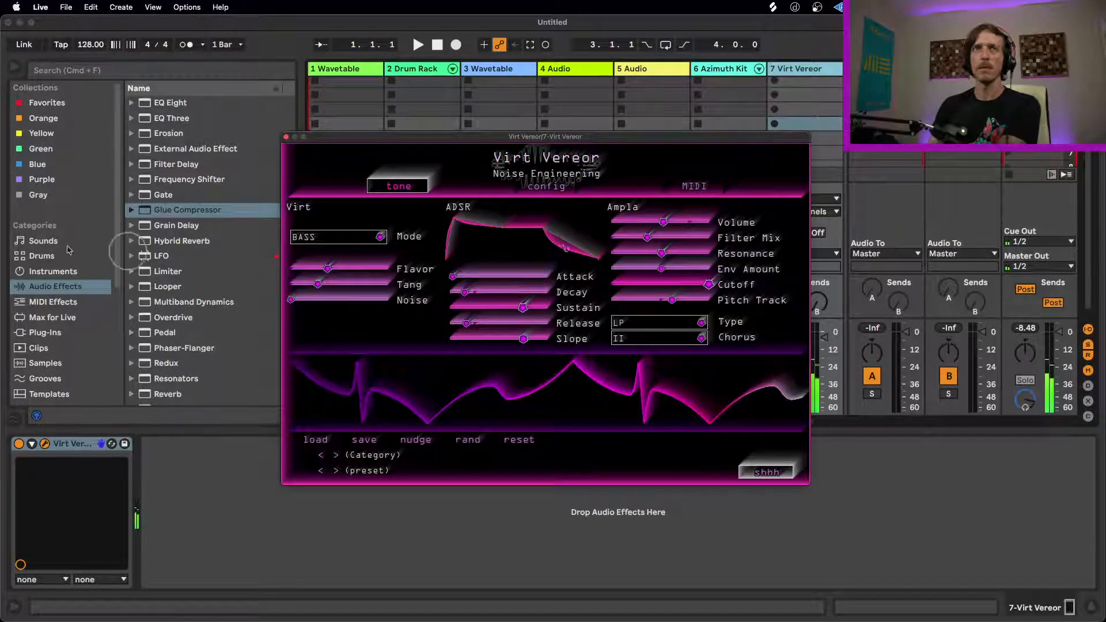
# Step: Add an LFO audio effect after Virt Vereor on its track
pyautogui.click(52, 272)
pyautogui.click(46, 286)
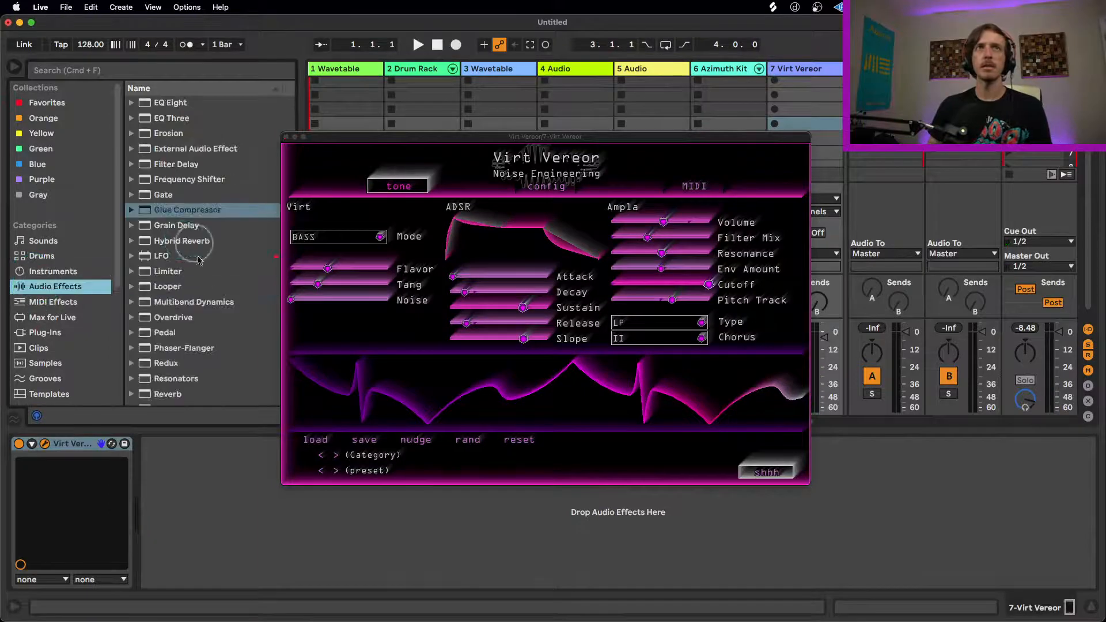
pyautogui.scroll(-10, 190, 259)
pyautogui.moveTo(161, 121); pyautogui.dragTo(229, 476)
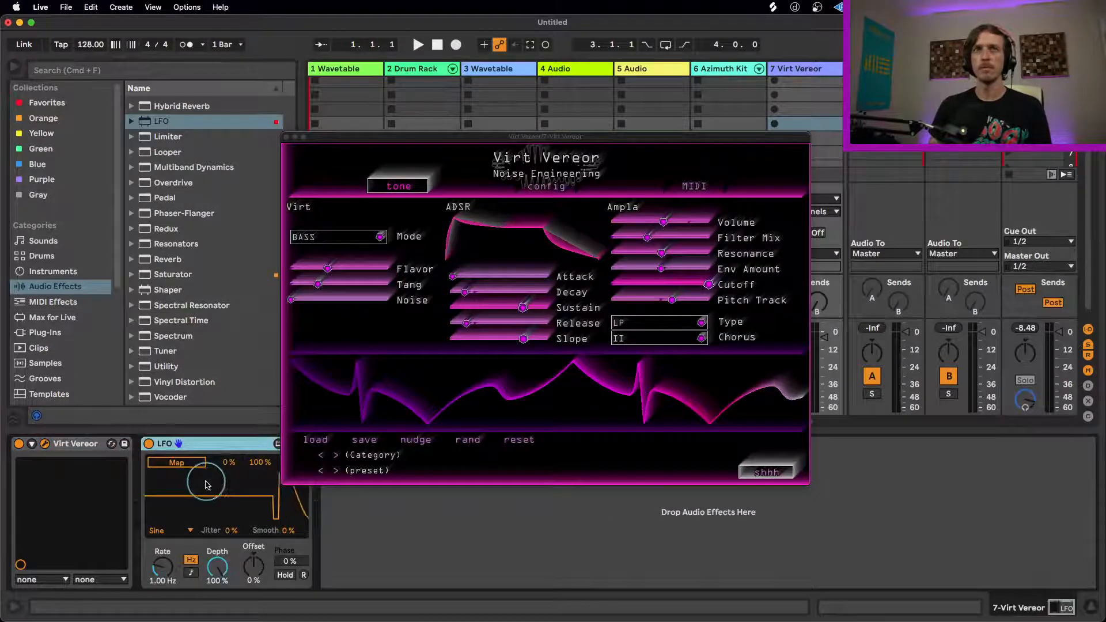
# Step: Show Virt Vereor's parameters in the device chain and map the LFO to Tang
pyautogui.click(110, 446)
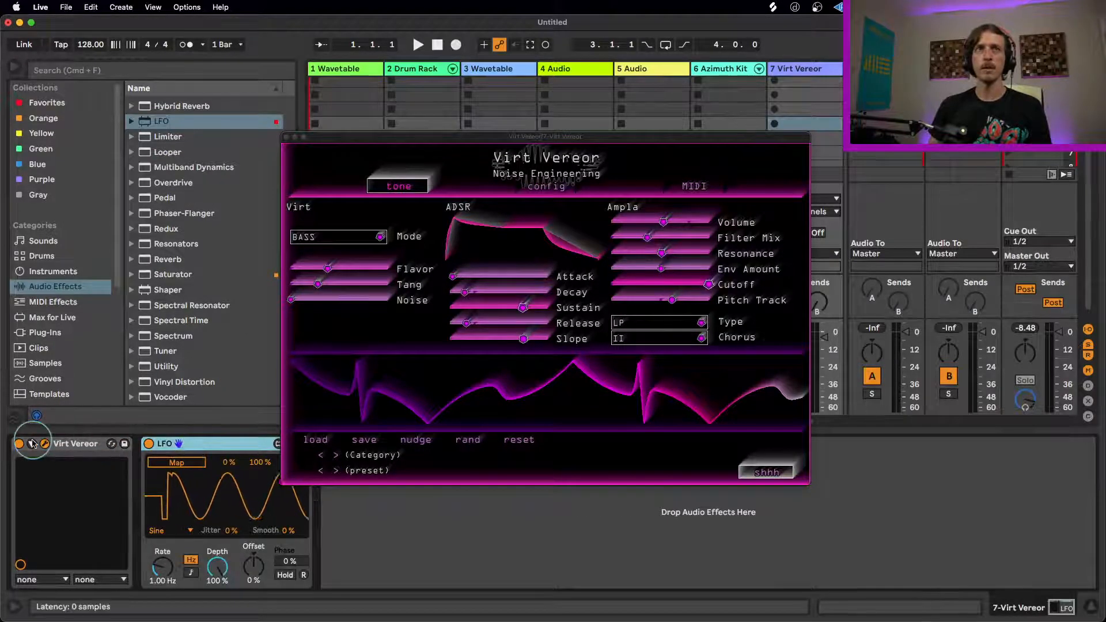
pyautogui.moveTo(524, 139); pyautogui.dragTo(500, 76)
pyautogui.click(687, 463)
pyautogui.click(167, 538)
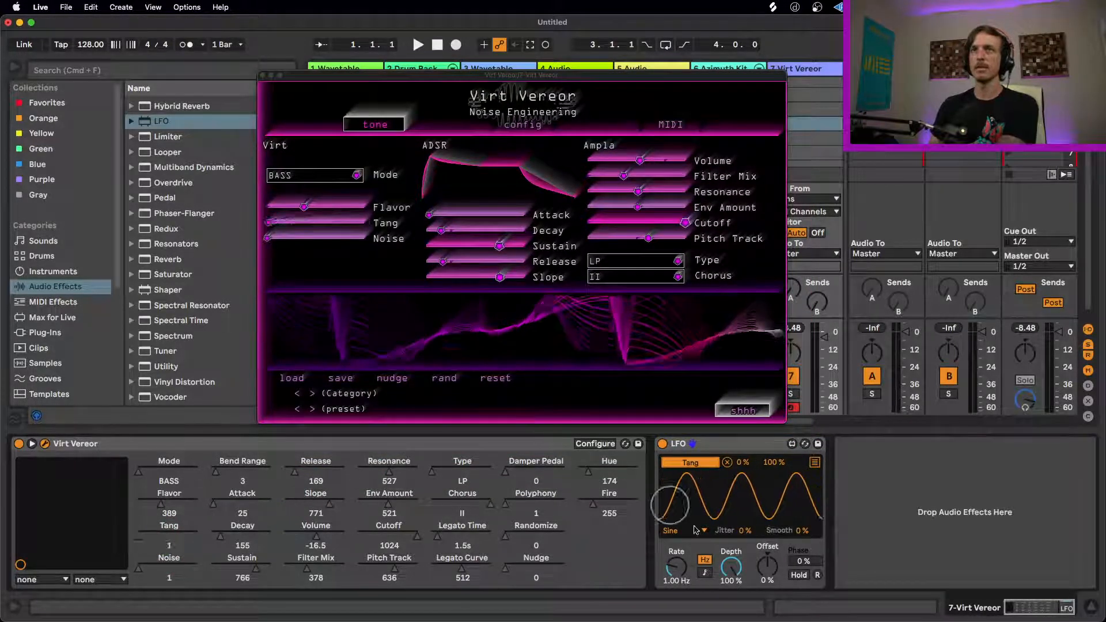
# Step: Limit the LFO's Tang range to 30–48% with a 0.52 Hz rate, and raise Flavor to 775 and Noise to 257
pyautogui.moveTo(773, 462); pyautogui.dragTo(740, 452)
pyautogui.moveTo(680, 568); pyautogui.dragTo(678, 575)
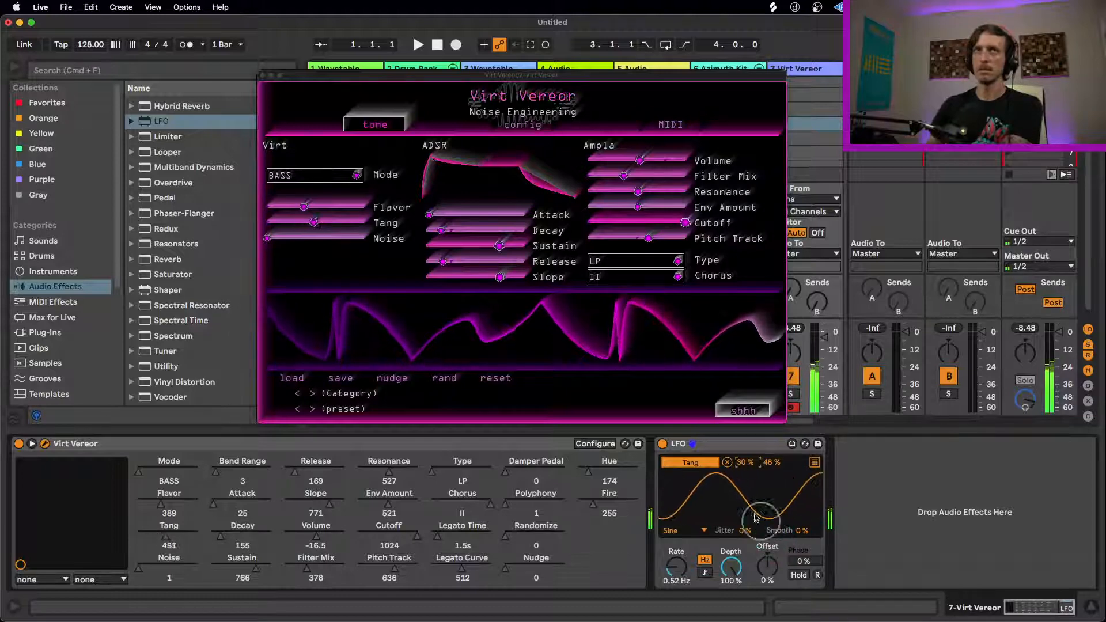
pyautogui.moveTo(271, 238); pyautogui.dragTo(402, 209)
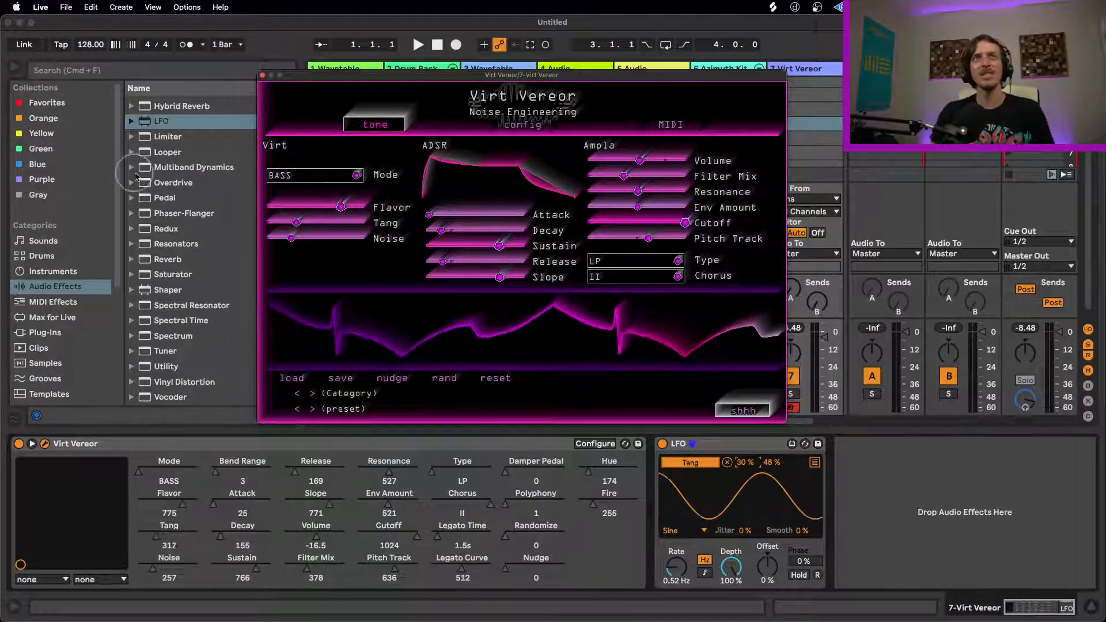
# Step: Browse the available instruments and audio effects, including Spectral Time and Hybrid Reverb
pyautogui.scroll(10, 208, 221)
pyautogui.scroll(5, 202, 219)
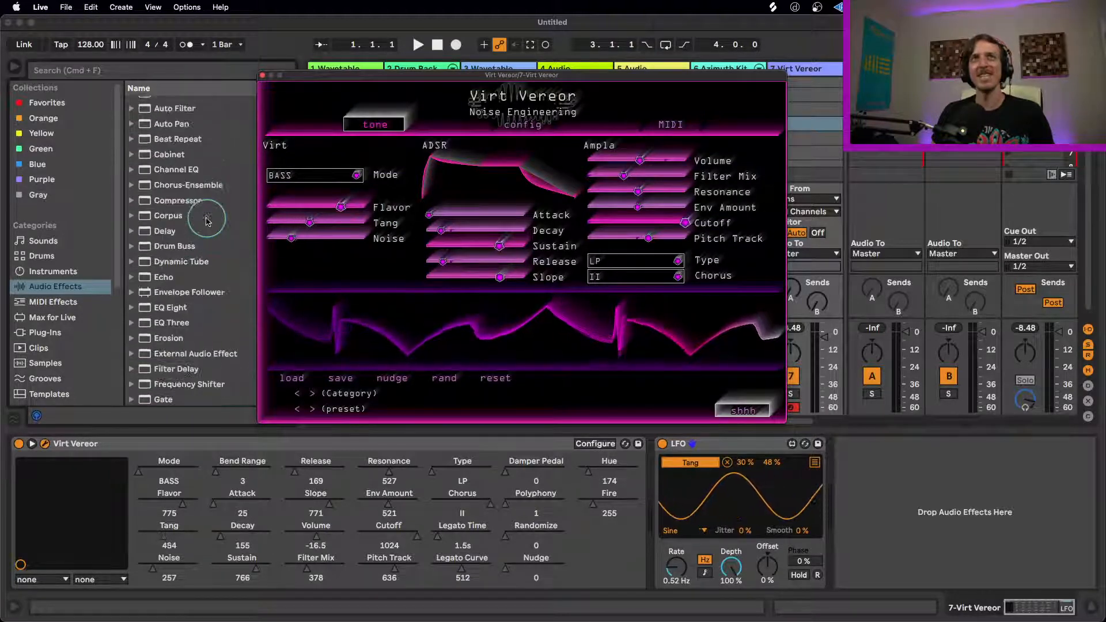
pyautogui.click(81, 274)
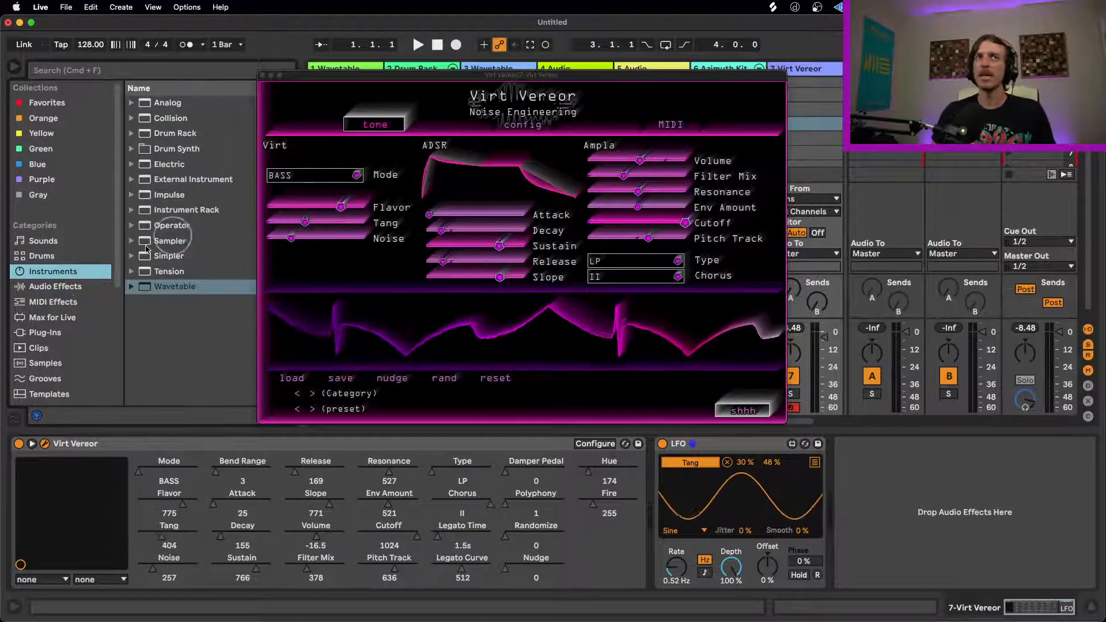
pyautogui.click(78, 287)
pyautogui.moveTo(318, 76); pyautogui.dragTo(401, 72)
pyautogui.scroll(-5, 208, 262)
pyautogui.scroll(-5, 213, 288)
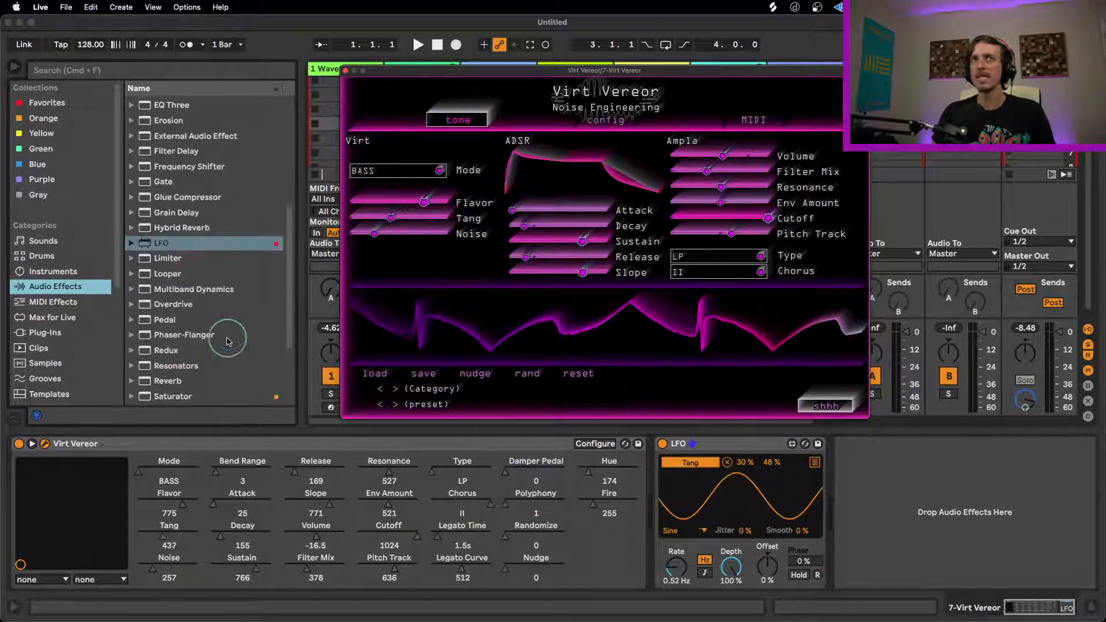
pyautogui.click(204, 344)
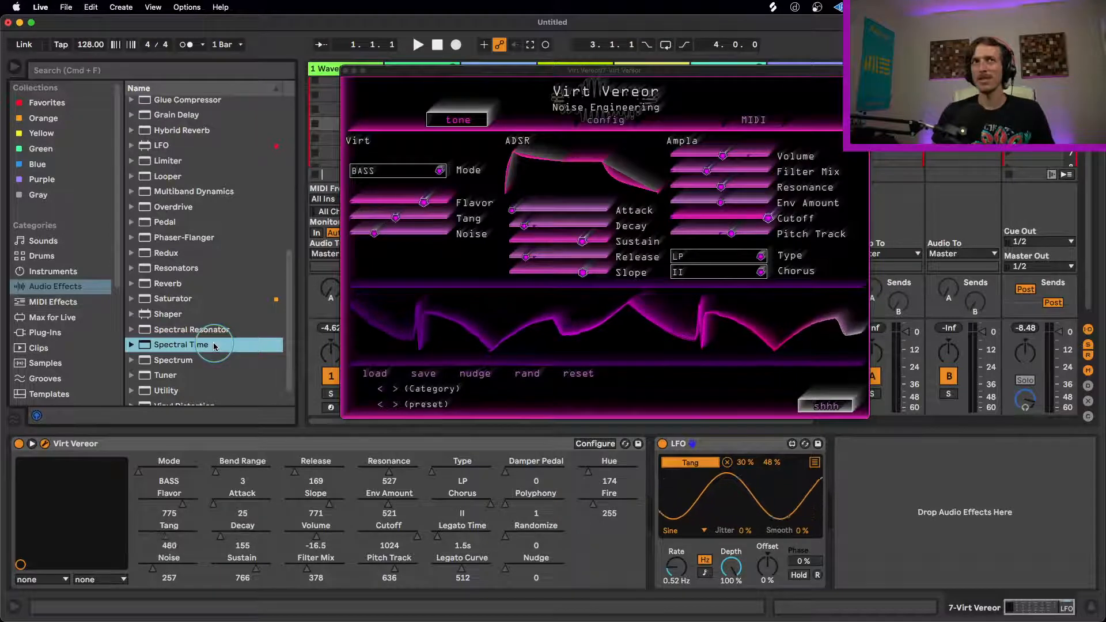
pyautogui.scroll(6, 217, 346)
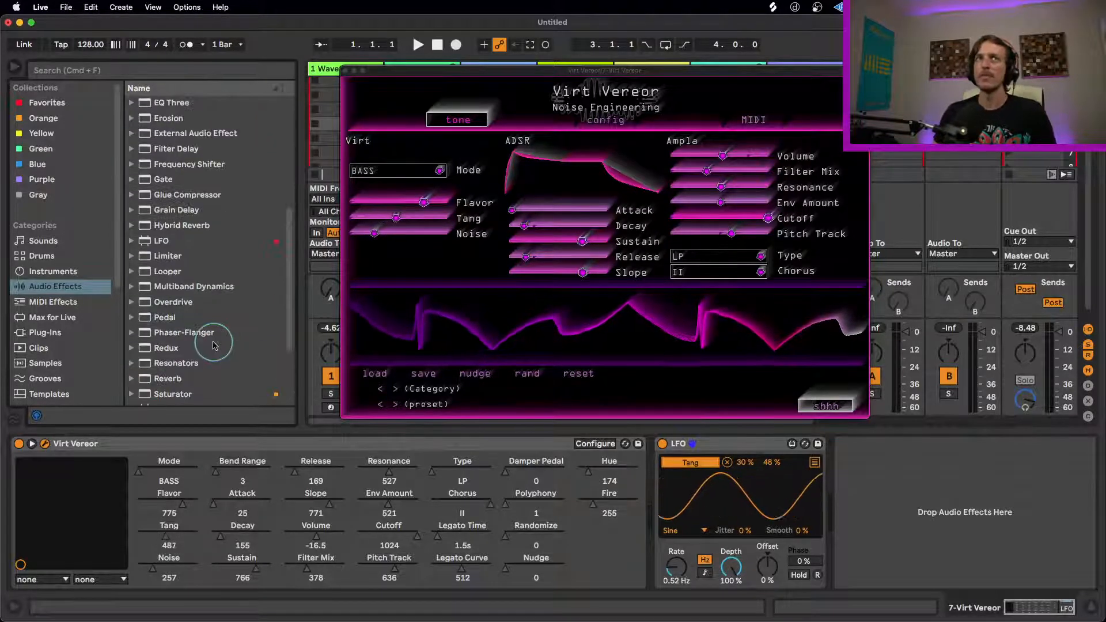
pyautogui.scroll(-3, 218, 348)
pyautogui.scroll(4, 217, 345)
pyautogui.click(210, 268)
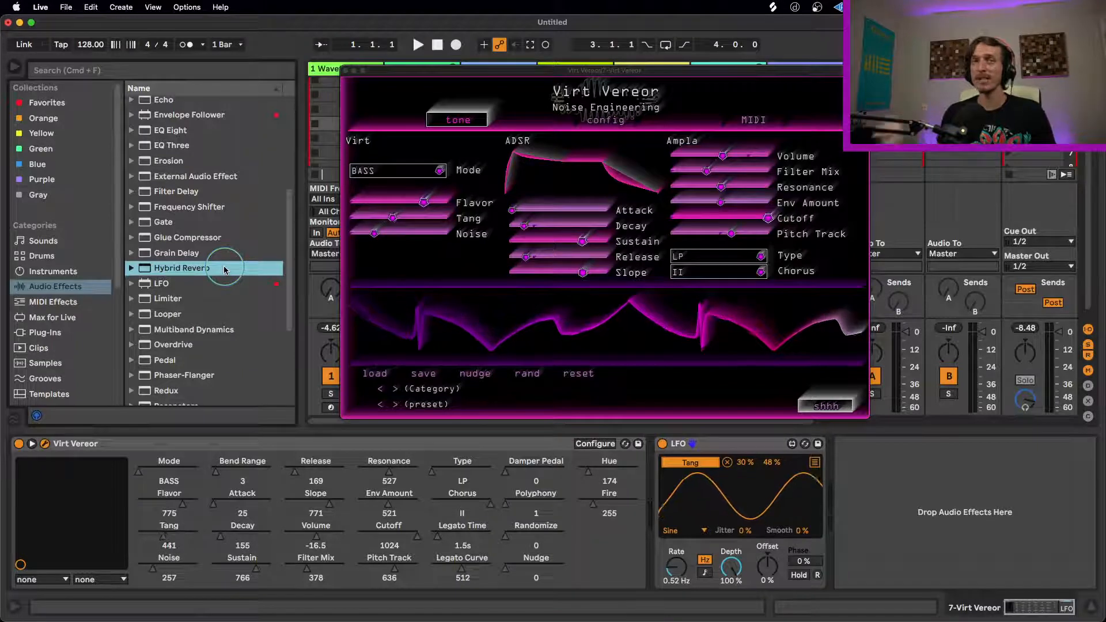
# Step: Group Virt Vereor into an Instrument Rack and show the rack's macro controls
pyautogui.click(332, 444)
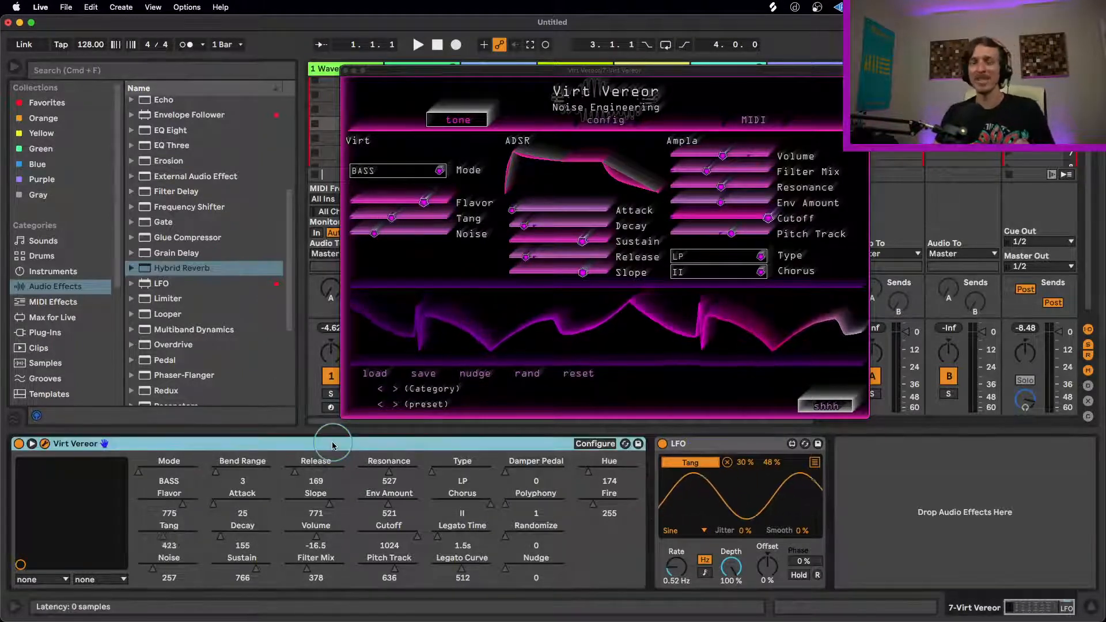
pyautogui.press('super+g')
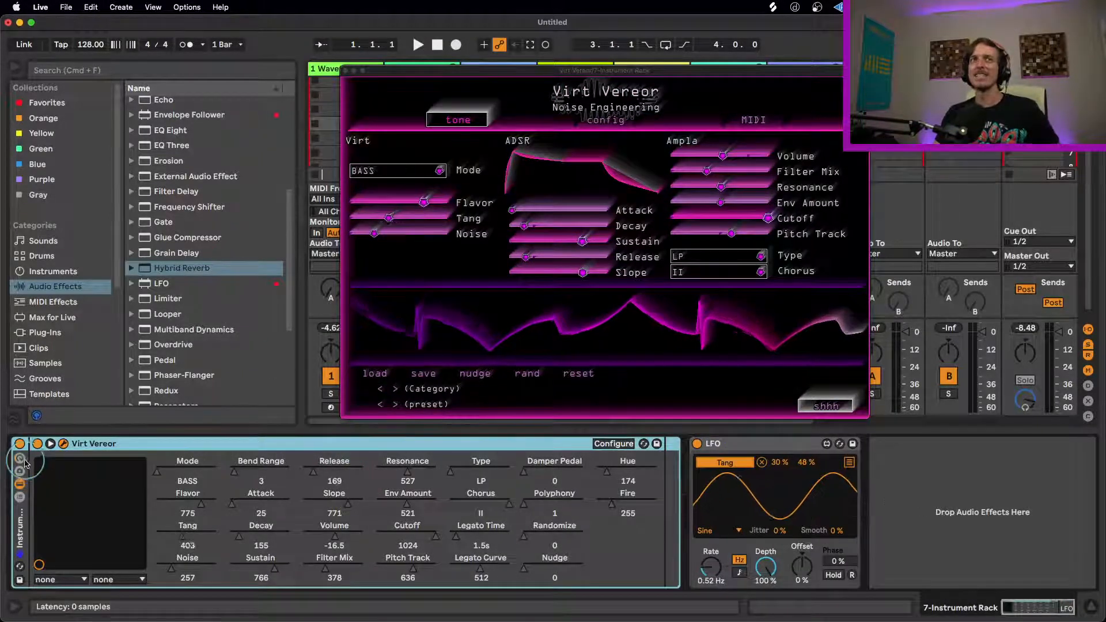
pyautogui.click(102, 477)
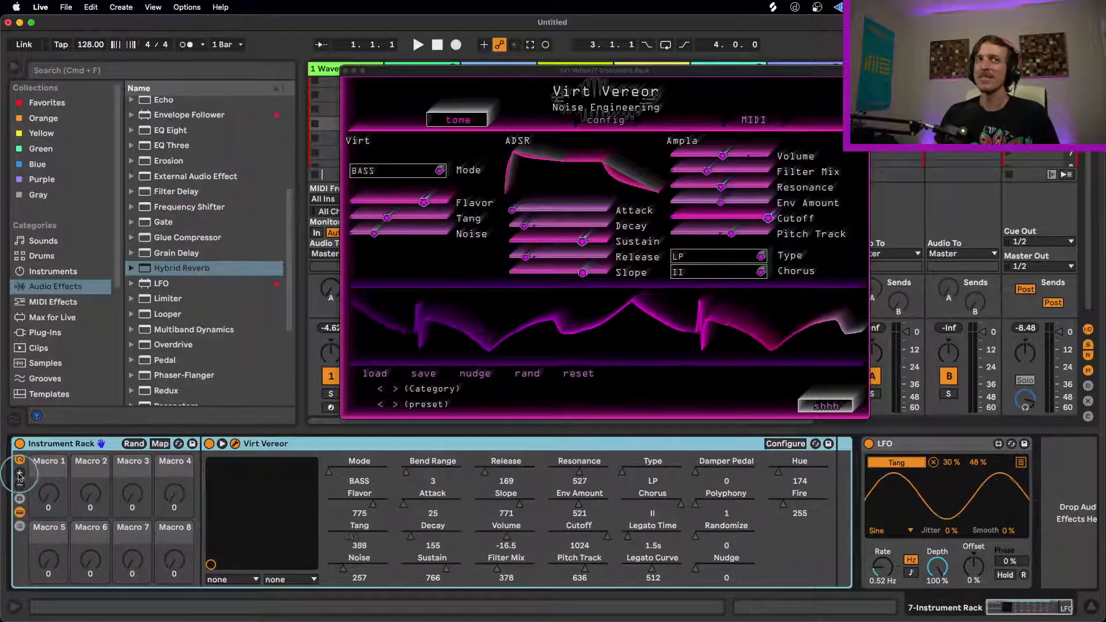
# Step: Add extra macro controls to the Instrument Rack, and remove them to return to eight macros
pyautogui.click(19, 473)
pyautogui.click(20, 473)
pyautogui.click(19, 485)
pyautogui.click(19, 484)
pyautogui.click(19, 485)
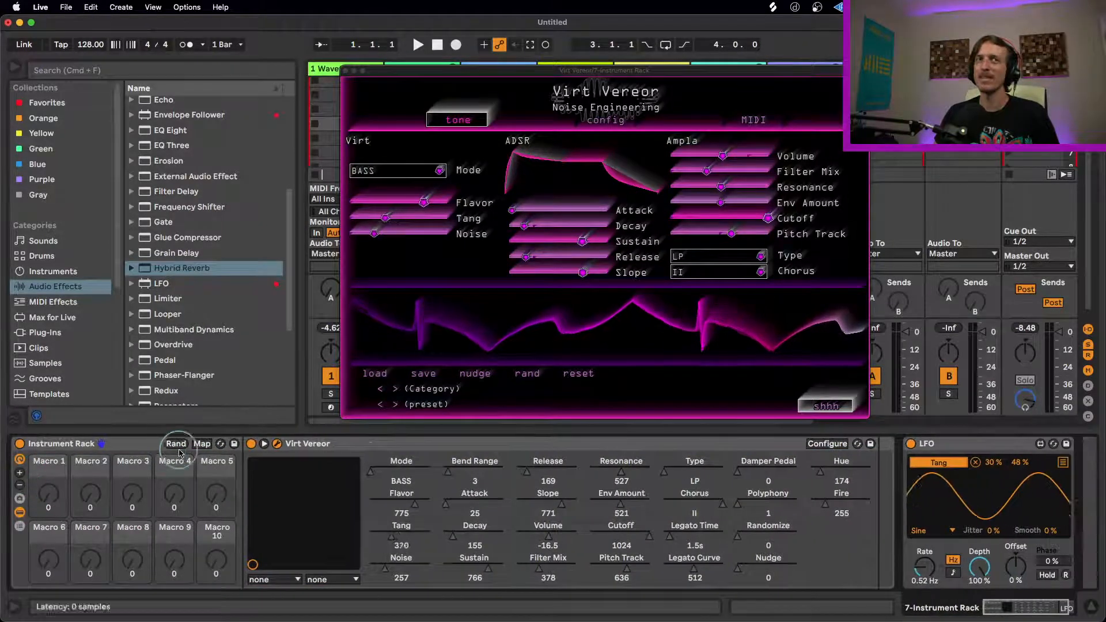
pyautogui.click(20, 485)
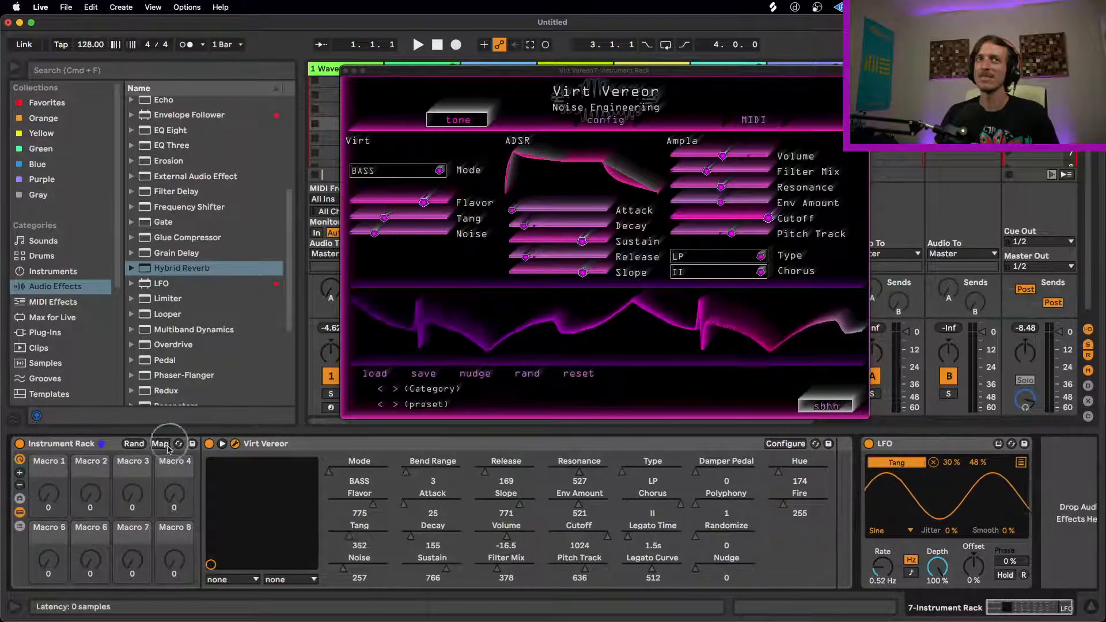
# Step: Show the Instrument Rack's macro variations
pyautogui.click(20, 498)
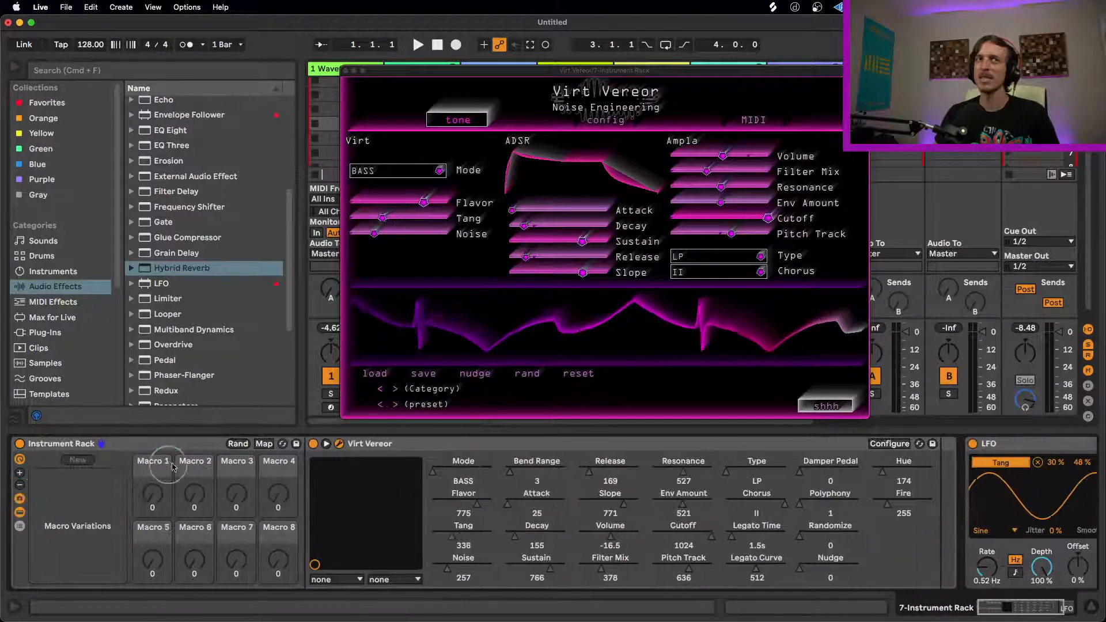
# Step: Hide the macro variations and adjust Virt Vereor's sound to Flavor 436, Noise 571 and Volume -9.5
pyautogui.click(20, 498)
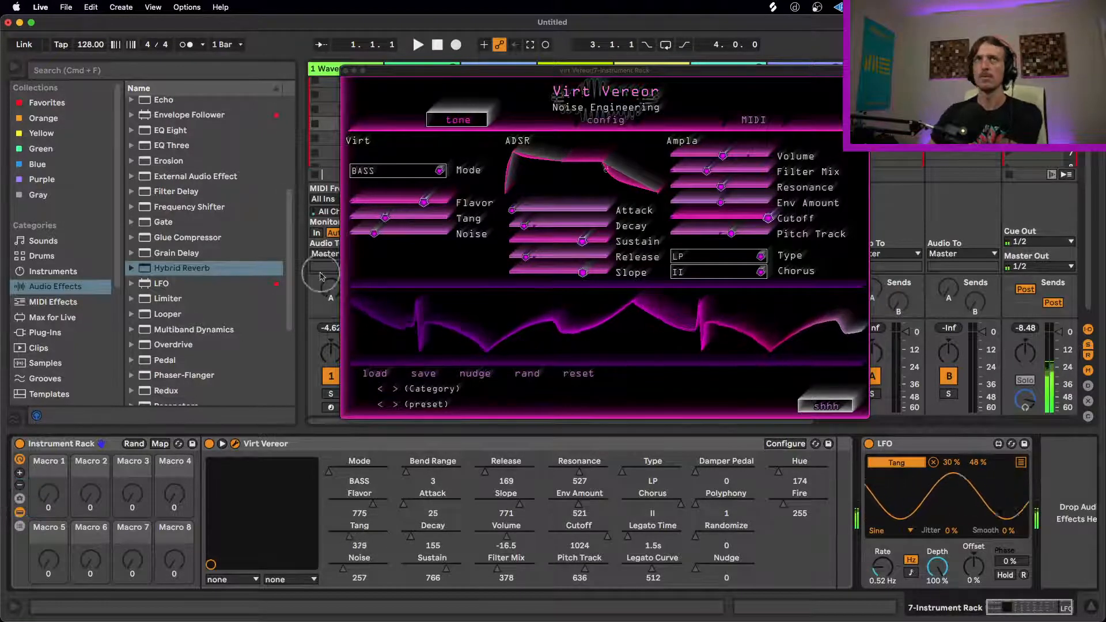
pyautogui.moveTo(373, 234); pyautogui.dragTo(367, 235)
pyautogui.moveTo(424, 201); pyautogui.dragTo(389, 209)
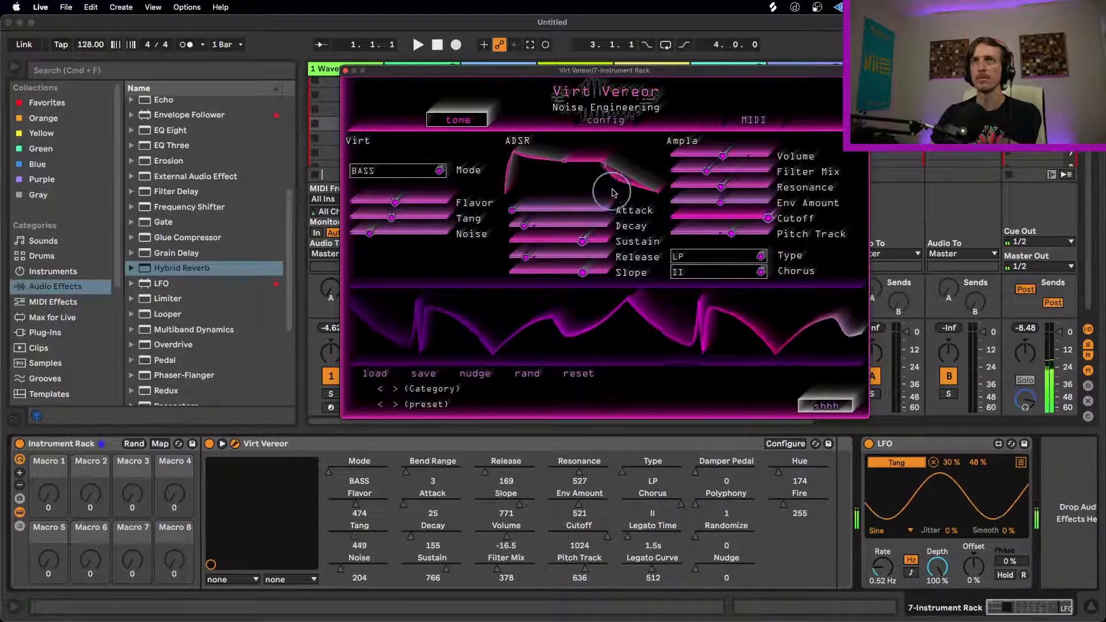
pyautogui.moveTo(729, 156)
pyautogui.mouseDown()
pyautogui.moveTo(757, 152)
pyautogui.moveTo(749, 155)
pyautogui.mouseUp()
pyautogui.moveTo(380, 238); pyautogui.dragTo(561, 229)
pyautogui.moveTo(395, 203); pyautogui.dragTo(369, 236)
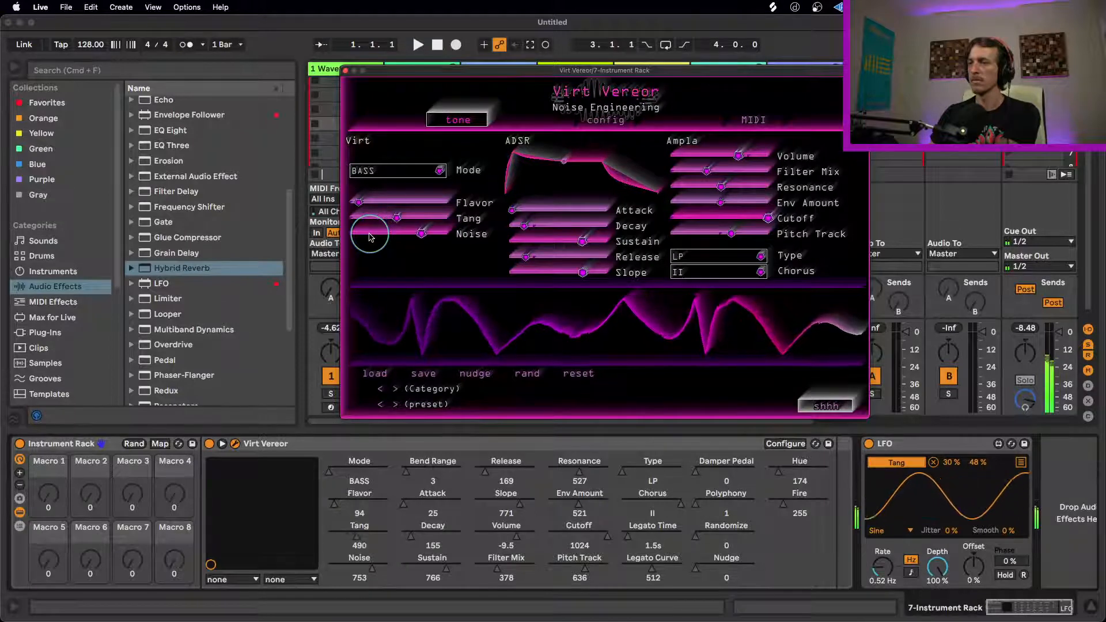
pyautogui.moveTo(424, 234)
pyautogui.mouseDown()
pyautogui.moveTo(369, 233)
pyautogui.moveTo(378, 204)
pyautogui.moveTo(443, 208)
pyautogui.moveTo(408, 223)
pyautogui.mouseUp()
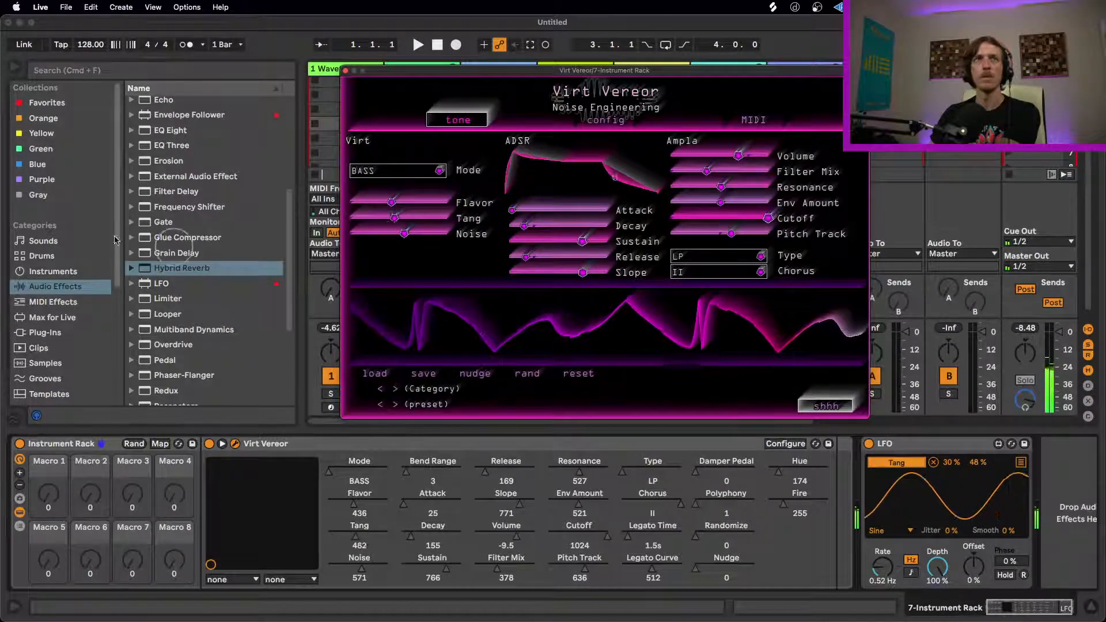
# Step: Add the Noise Engineering Ruina VST3 plug-in after Virt Vereor in the Instrument Rack
pyautogui.click(78, 332)
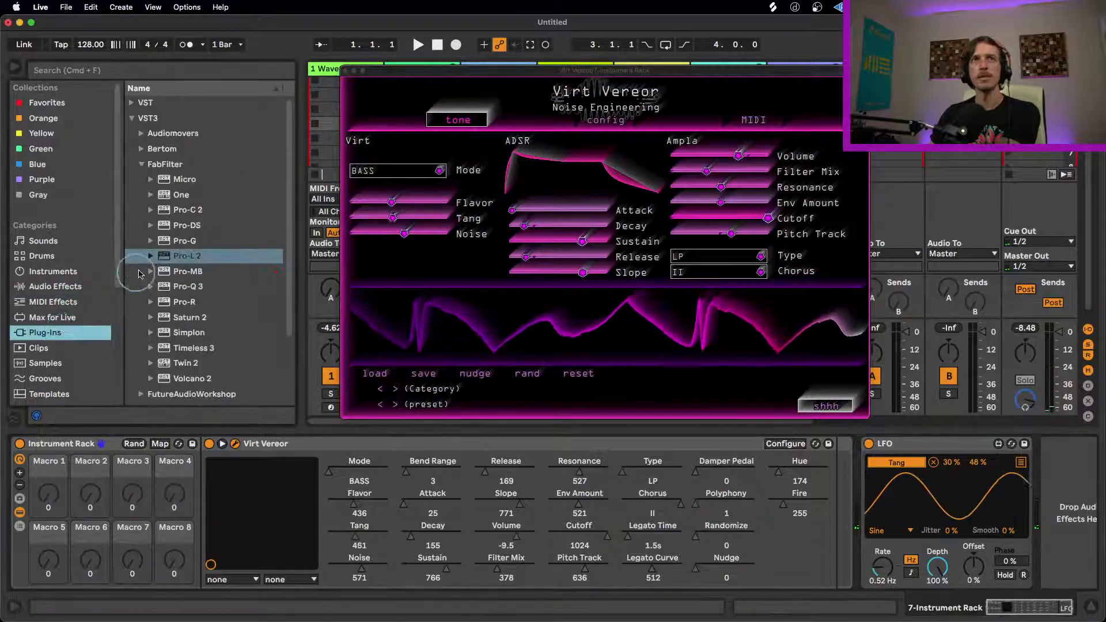
pyautogui.click(142, 165)
pyautogui.click(141, 240)
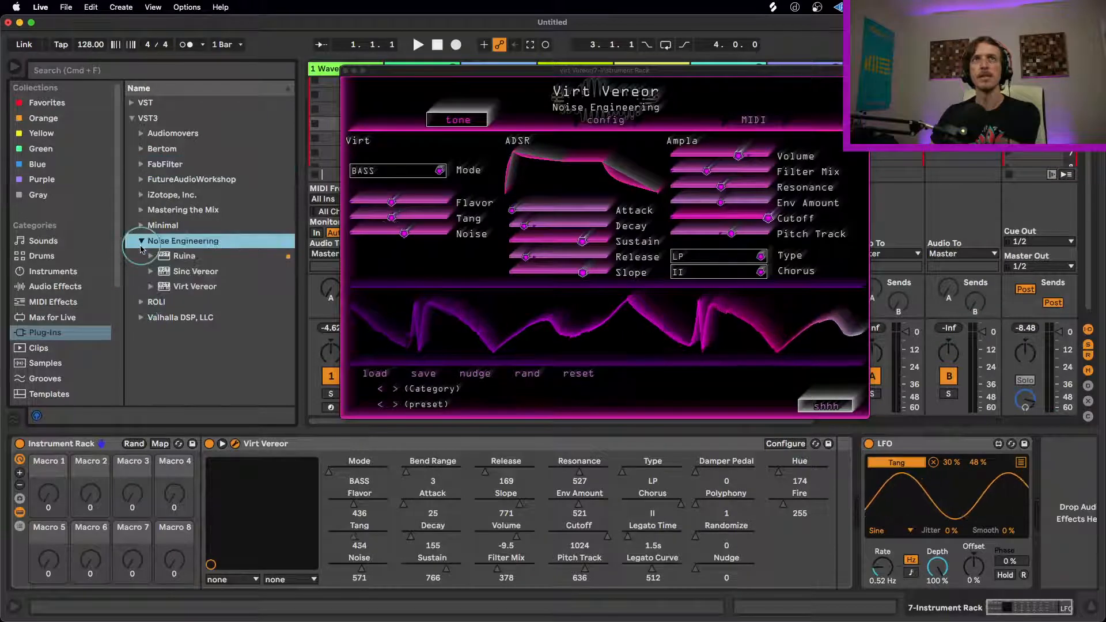
pyautogui.moveTo(154, 256); pyautogui.dragTo(851, 511)
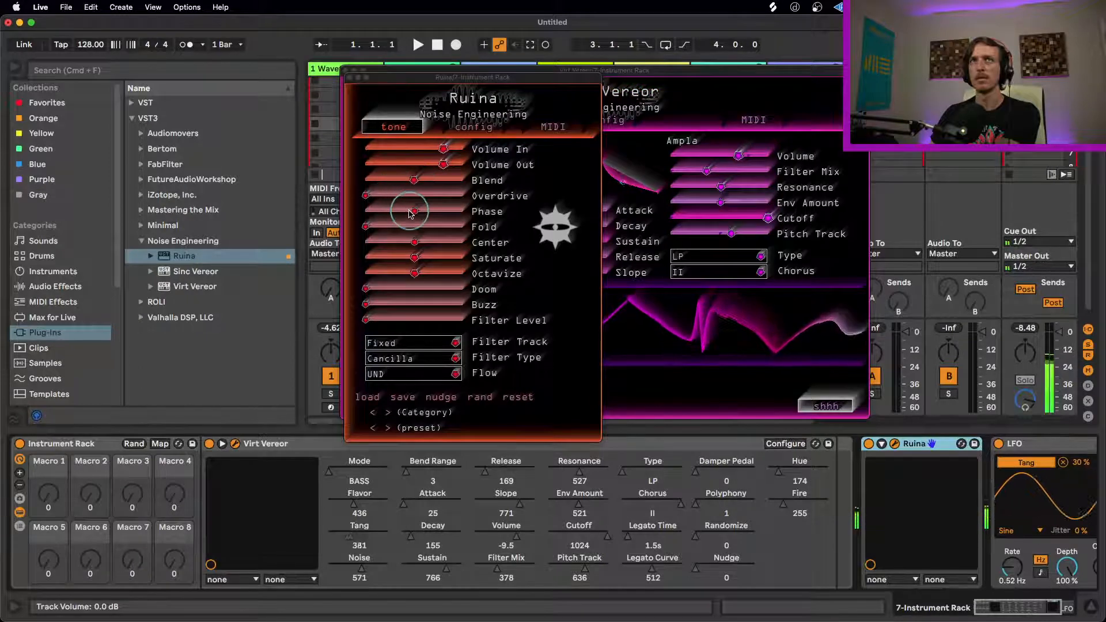
# Step: Lower Ruina's Saturate and Octavize, and raise its Doom and Buzz amounts
pyautogui.click(415, 258)
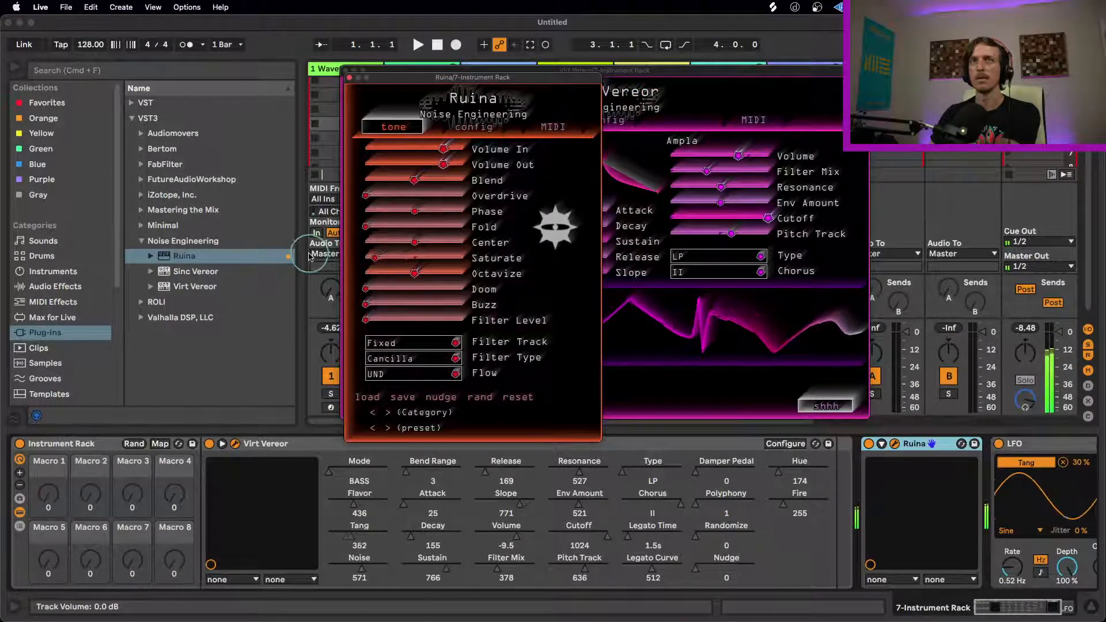
pyautogui.moveTo(415, 262)
pyautogui.mouseDown()
pyautogui.moveTo(369, 256)
pyautogui.moveTo(399, 258)
pyautogui.mouseUp()
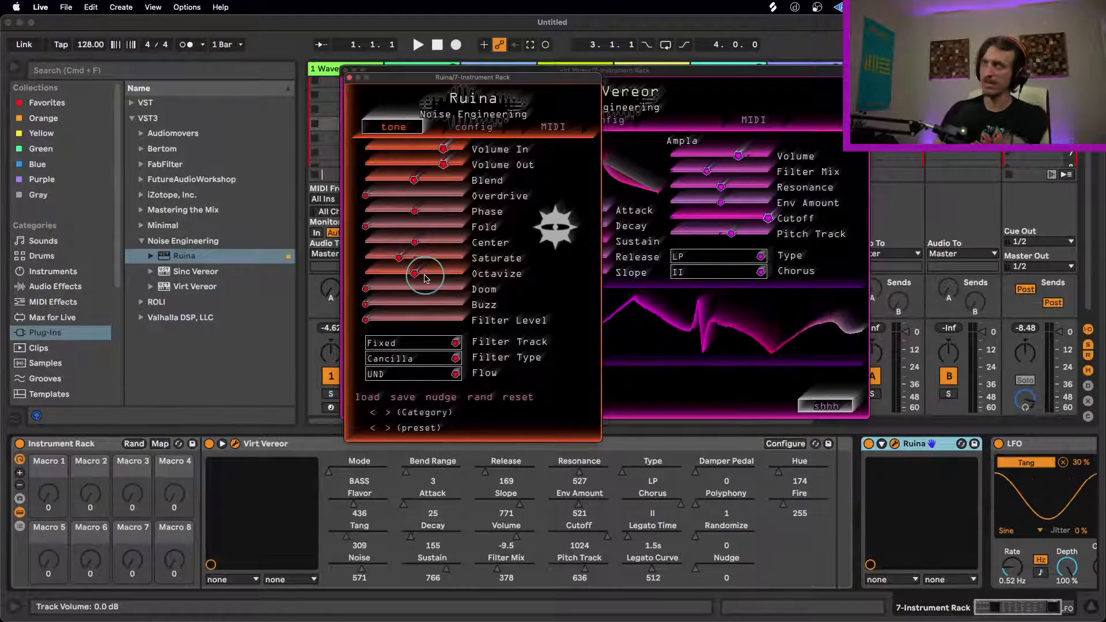
pyautogui.moveTo(416, 273); pyautogui.dragTo(296, 256)
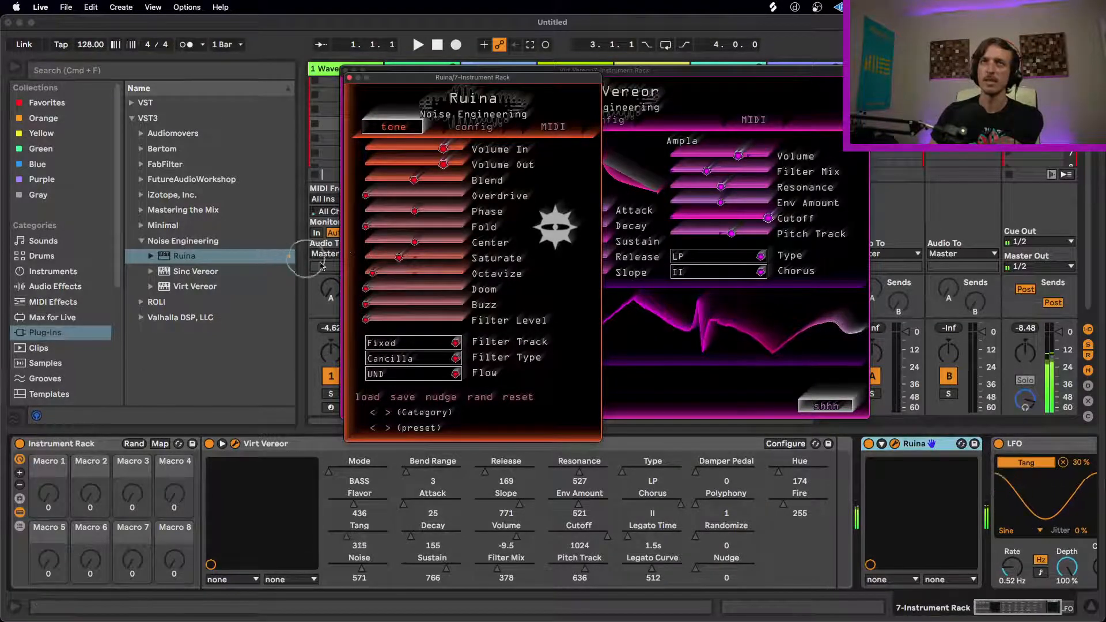
pyautogui.moveTo(367, 289); pyautogui.dragTo(442, 308)
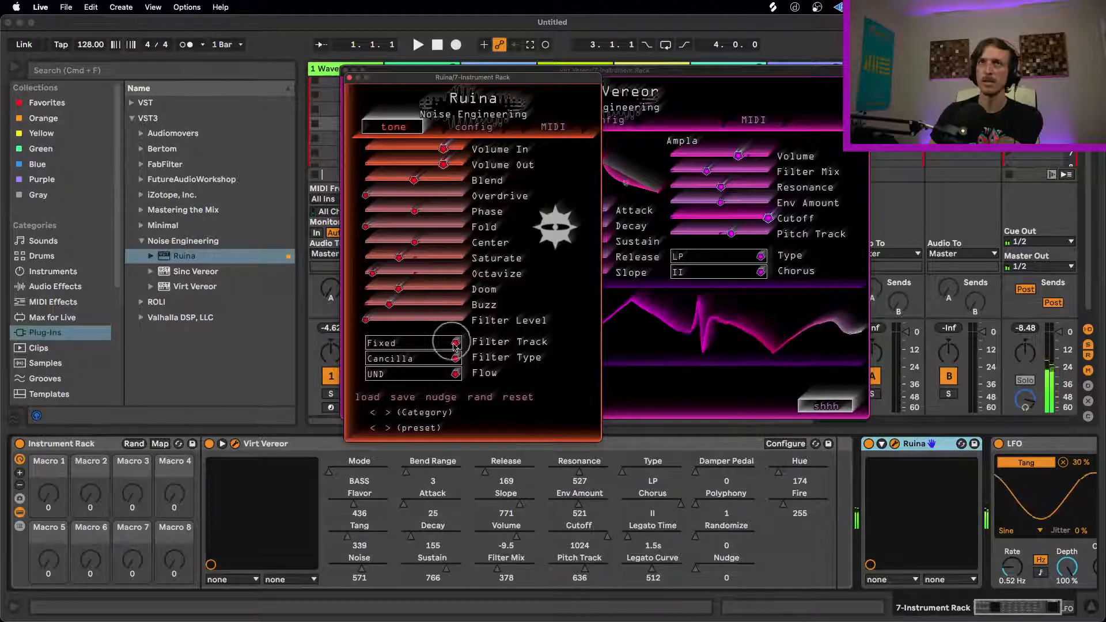
# Step: Randomize Ruina three times, reduce Blend, Overdrive, Buzz and Filter Level, and raise Doom and Octavize
pyautogui.click(481, 398)
pyautogui.click(482, 398)
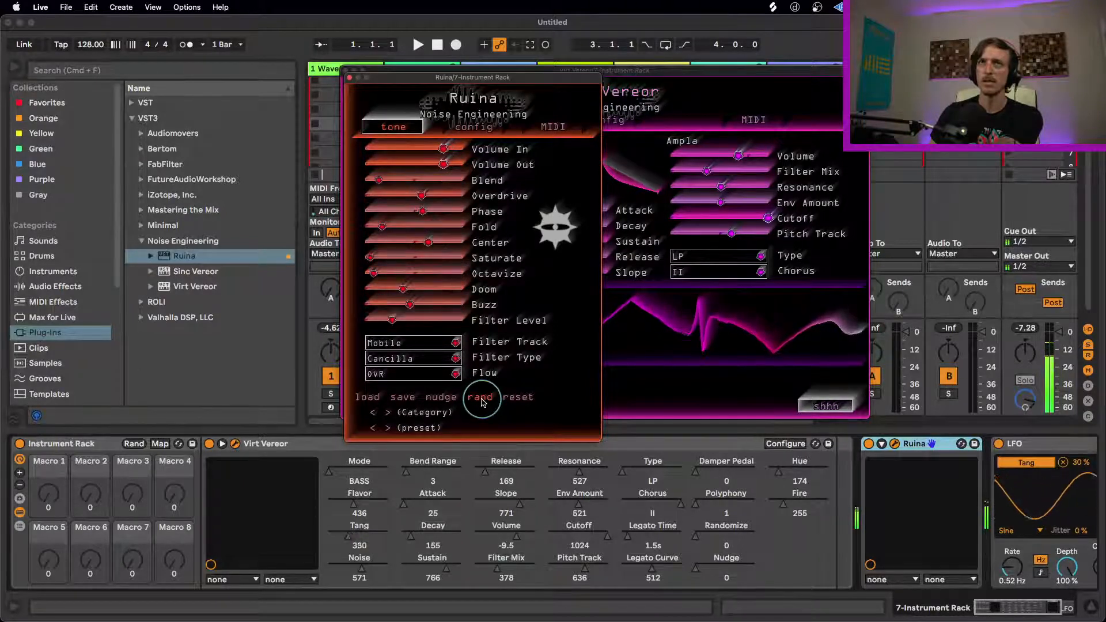
pyautogui.click(482, 399)
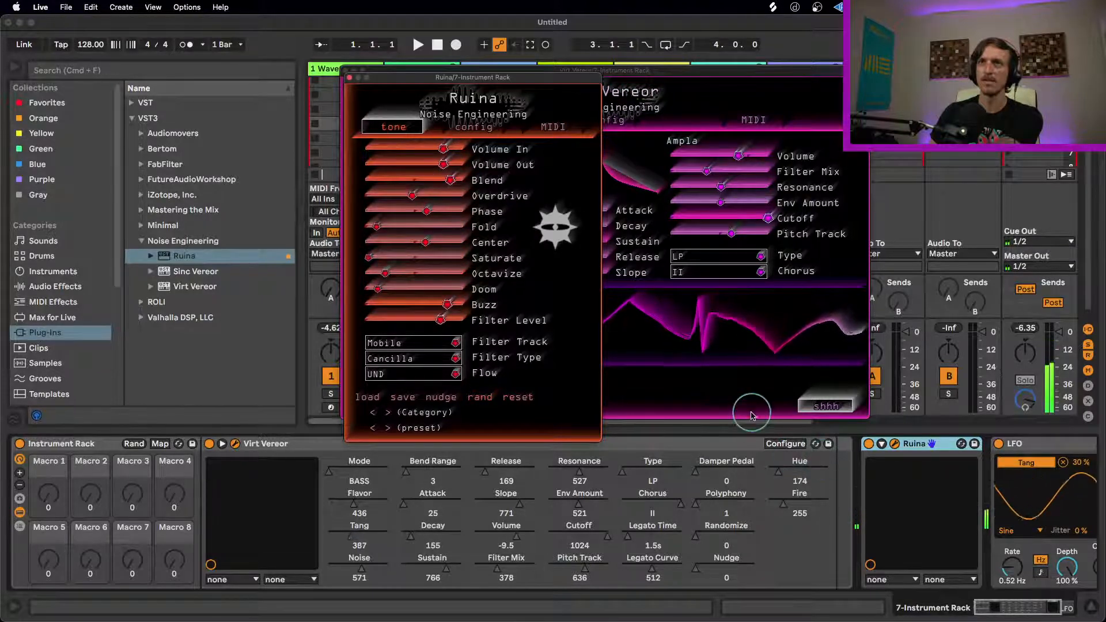
pyautogui.moveTo(450, 180); pyautogui.dragTo(355, 195)
pyautogui.moveTo(447, 305); pyautogui.dragTo(565, 291)
pyautogui.moveTo(441, 320); pyautogui.dragTo(297, 320)
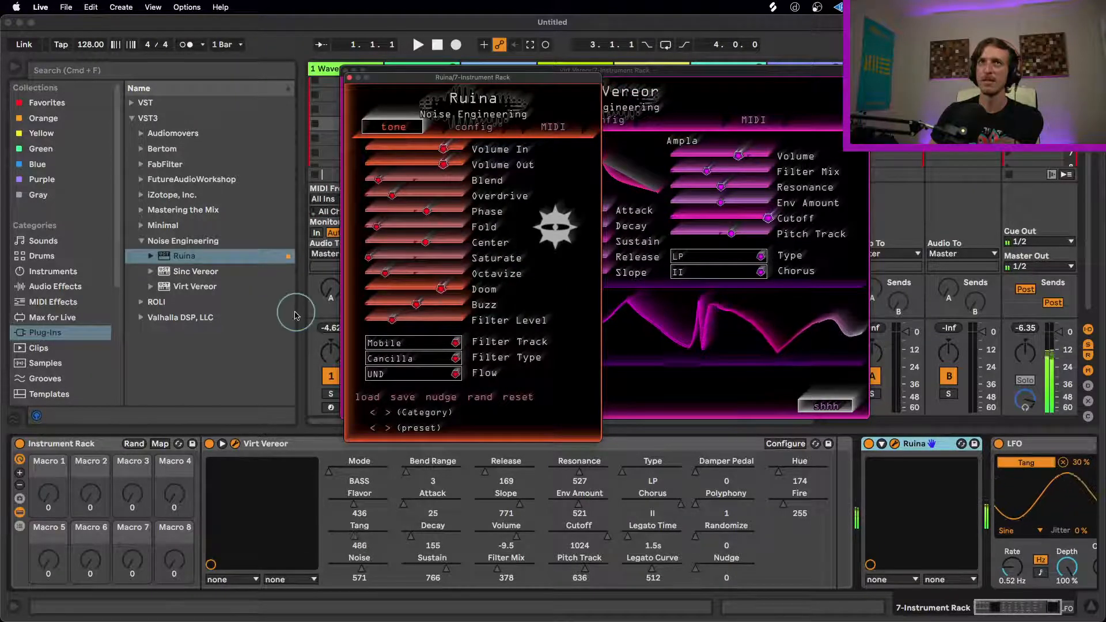
pyautogui.moveTo(385, 273); pyautogui.dragTo(444, 271)
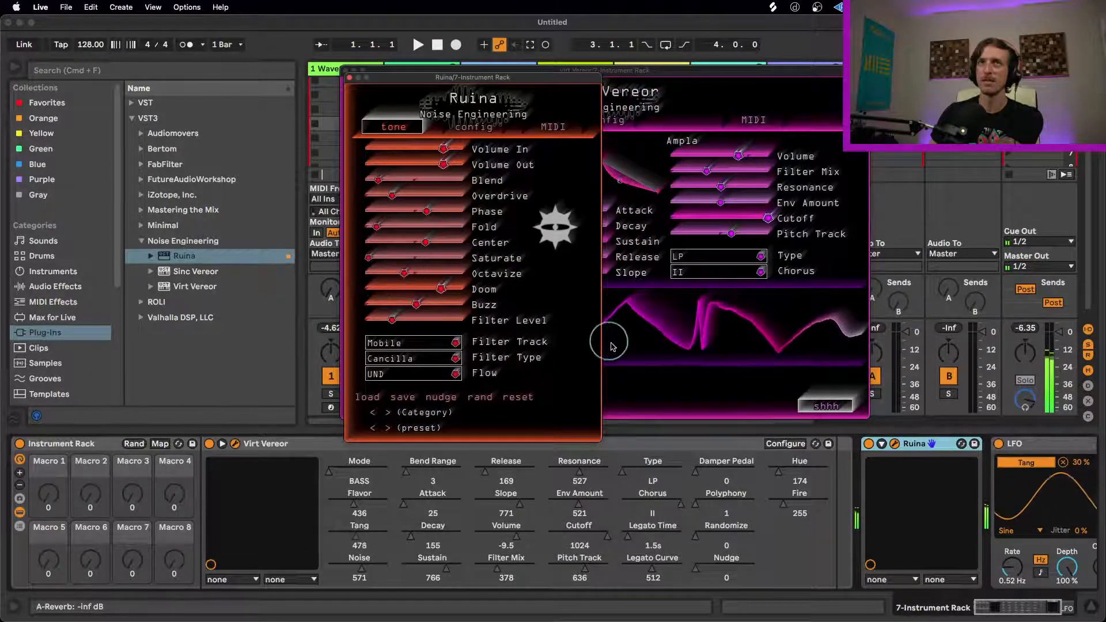
# Step: Randomize Ruina three more times, lower Blend, Overdrive and Fold, and rebalance Saturate, Doom, Buzz and Filter Level
pyautogui.click(481, 397)
pyautogui.click(482, 399)
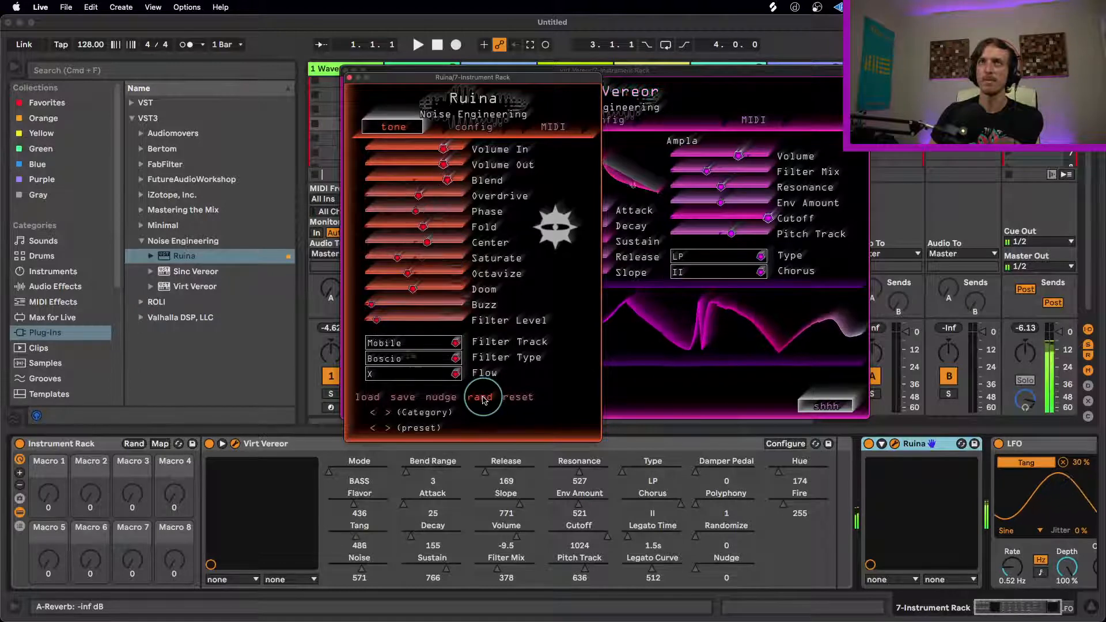
pyautogui.click(482, 398)
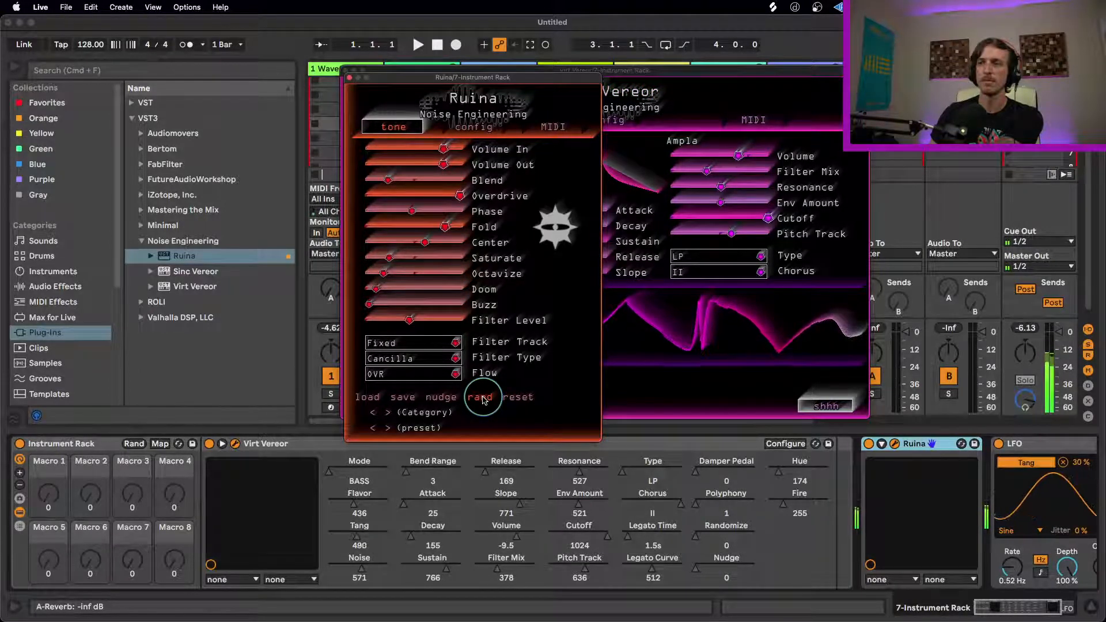
pyautogui.moveTo(394, 179); pyautogui.dragTo(342, 180)
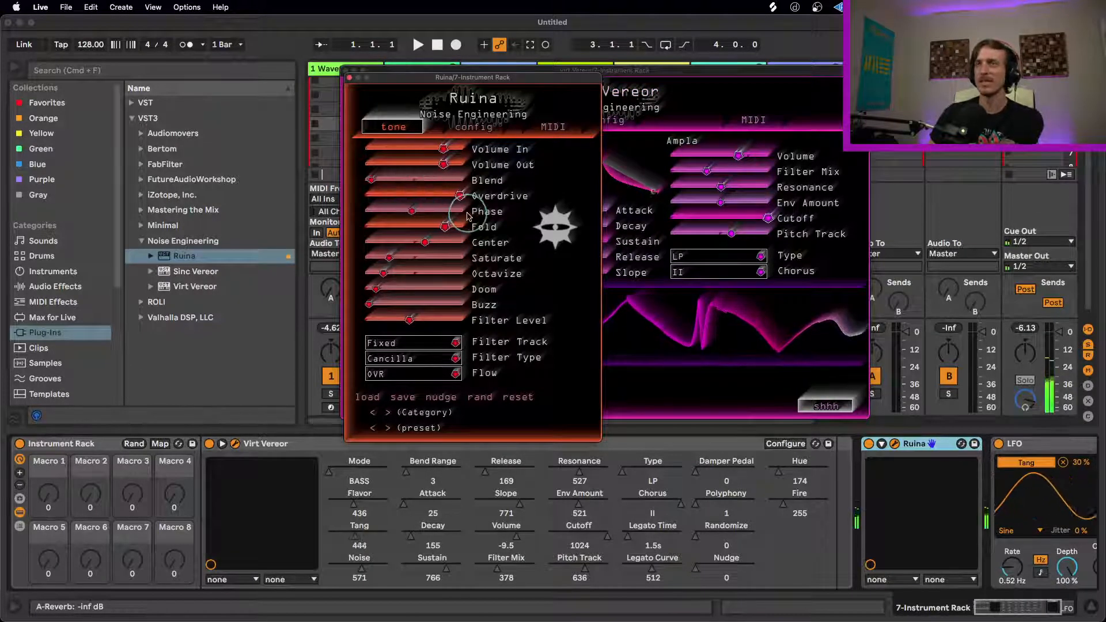
pyautogui.moveTo(460, 196); pyautogui.dragTo(294, 192)
pyautogui.moveTo(443, 228); pyautogui.dragTo(453, 250)
pyautogui.moveTo(410, 320); pyautogui.dragTo(491, 284)
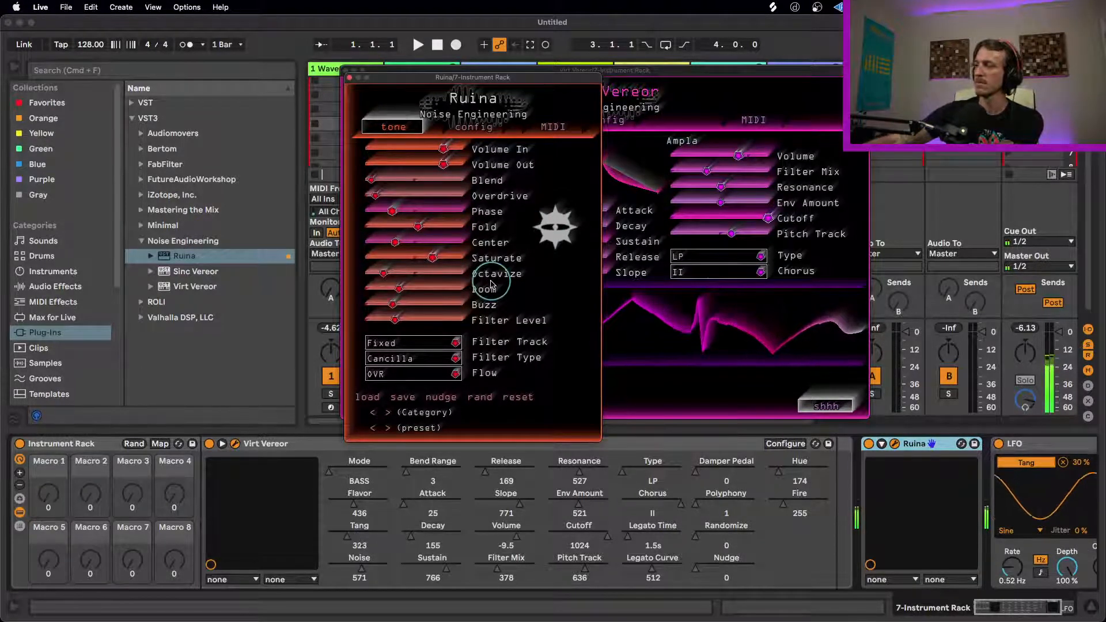
# Step: Close Ruina's window and delete the plug-in from the Instrument Rack
pyautogui.click(348, 79)
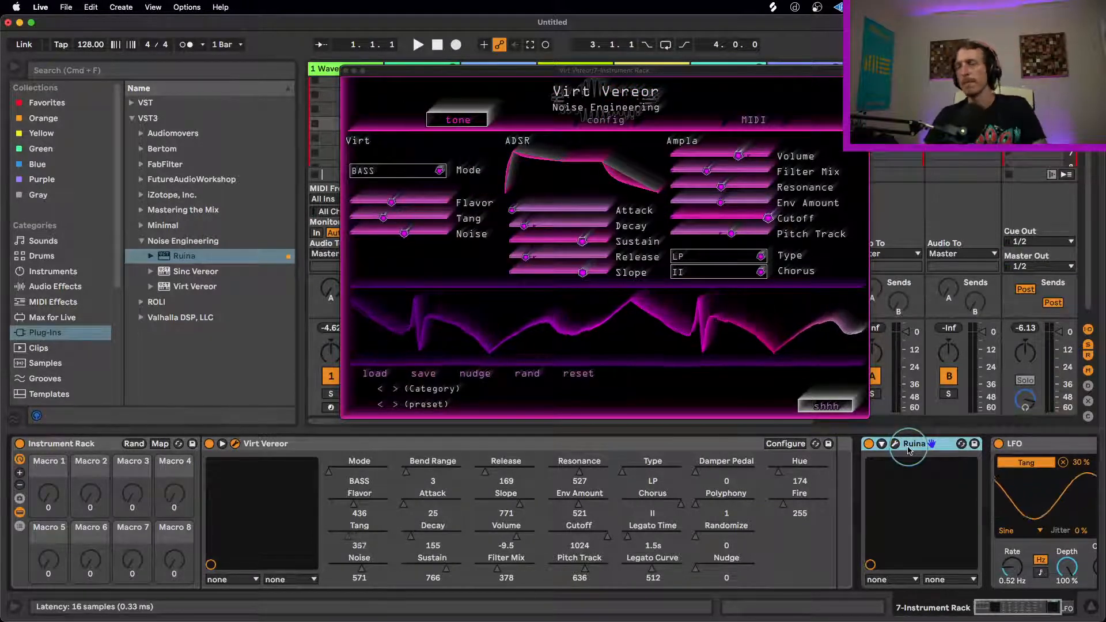
pyautogui.press('BackSpace')
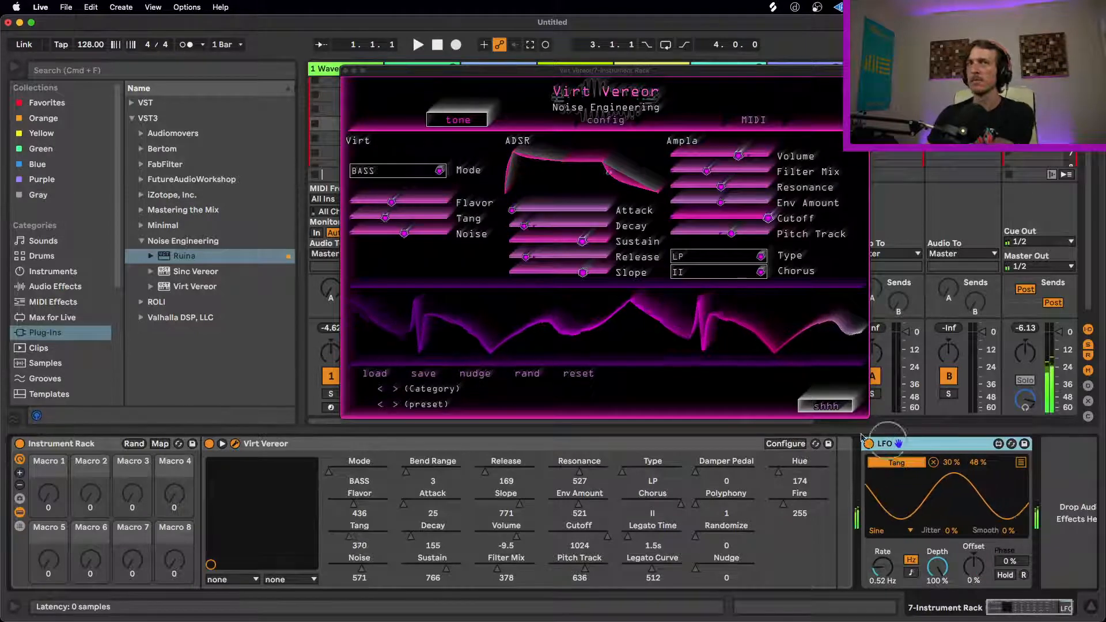
# Step: Try Virt Vereor's HARM mode, lower Noise to 351, and try SAWX mode
pyautogui.click(397, 171)
pyautogui.click(389, 172)
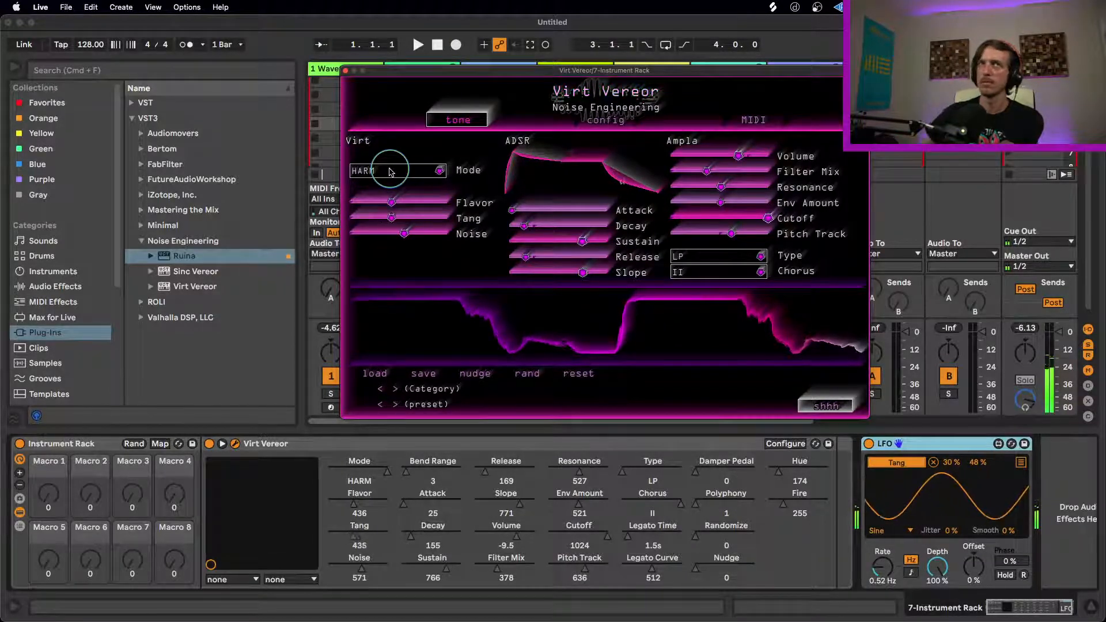
pyautogui.moveTo(387, 234); pyautogui.dragTo(354, 234)
pyautogui.click(383, 171)
pyautogui.click(380, 186)
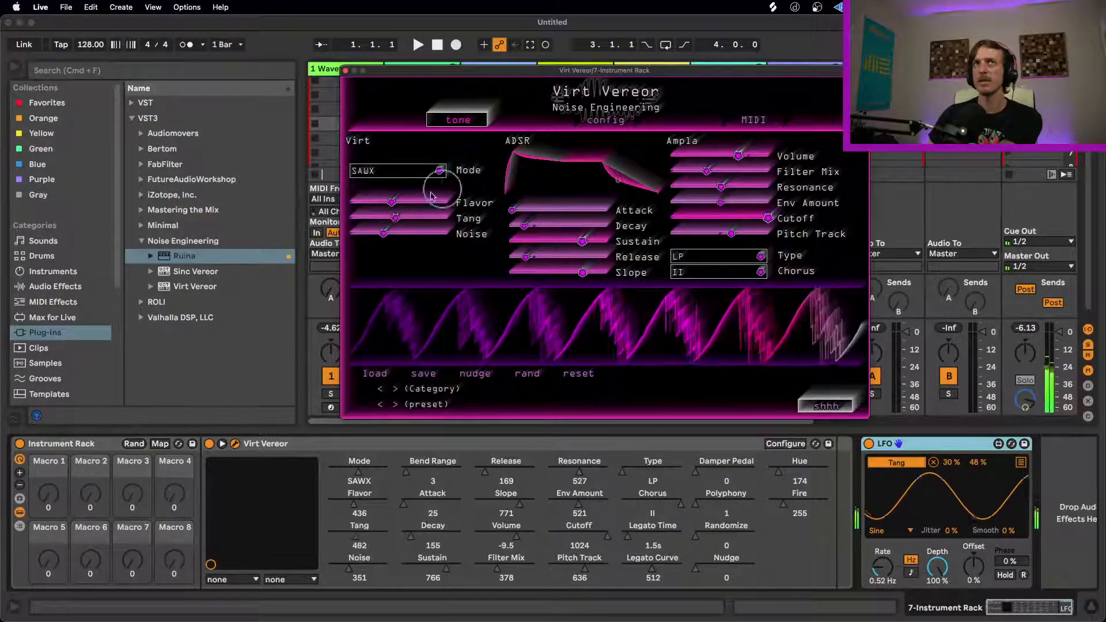
# Step: Reduce Virt Vereor's Flavor, set Noise to 236 and change the oscillator mode to HARM
pyautogui.moveTo(391, 204); pyautogui.dragTo(342, 231)
pyautogui.click(386, 173)
pyautogui.click(380, 198)
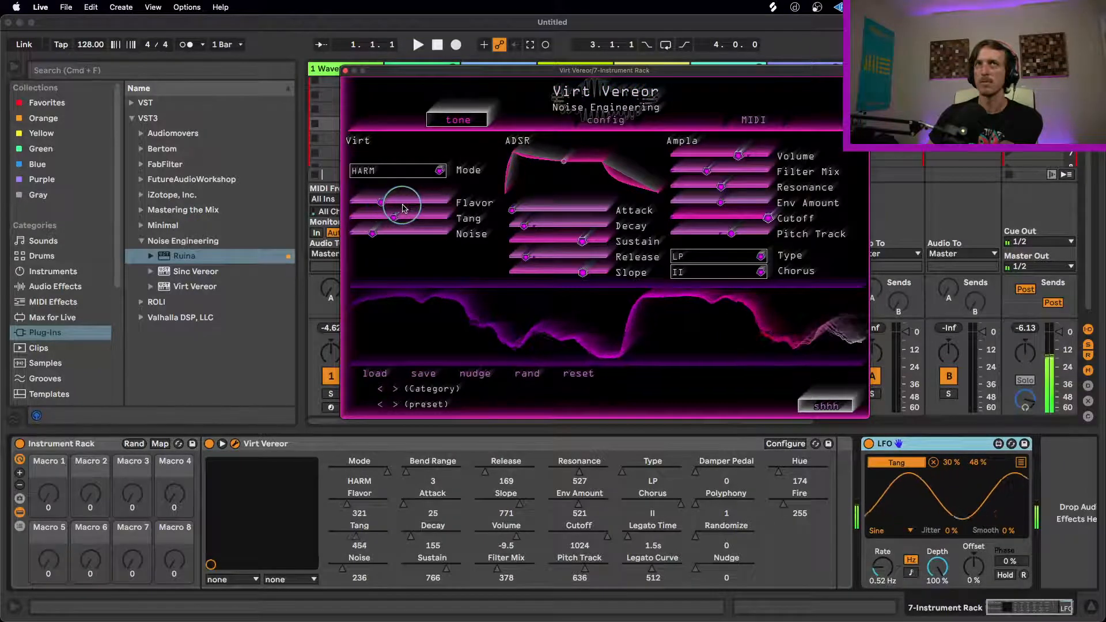
# Step: Set Virt Vereor's polyphony to 6 voices and adjust its tone to Flavor 436 and Noise 273
pyautogui.click(551, 121)
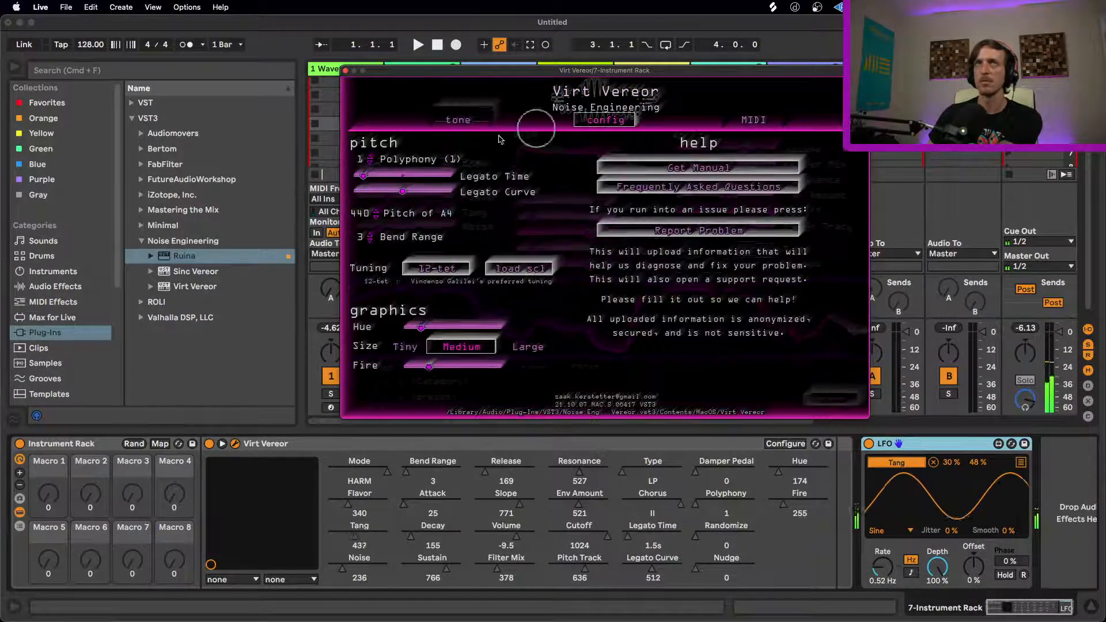
pyautogui.moveTo(369, 161); pyautogui.dragTo(370, 158)
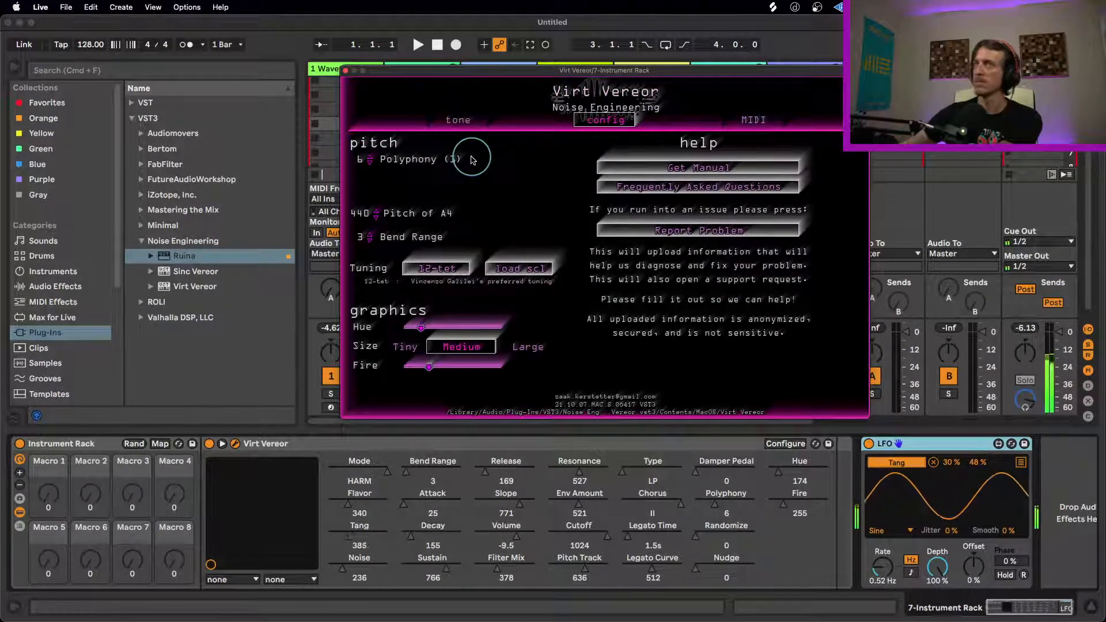
pyautogui.click(458, 120)
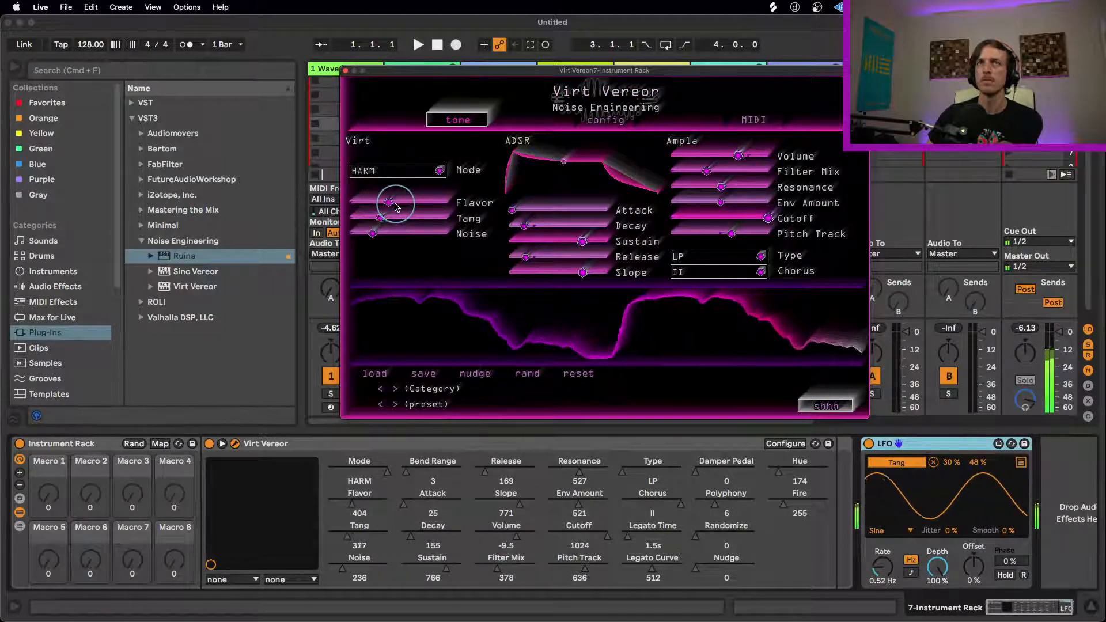
pyautogui.moveTo(379, 238); pyautogui.dragTo(383, 236)
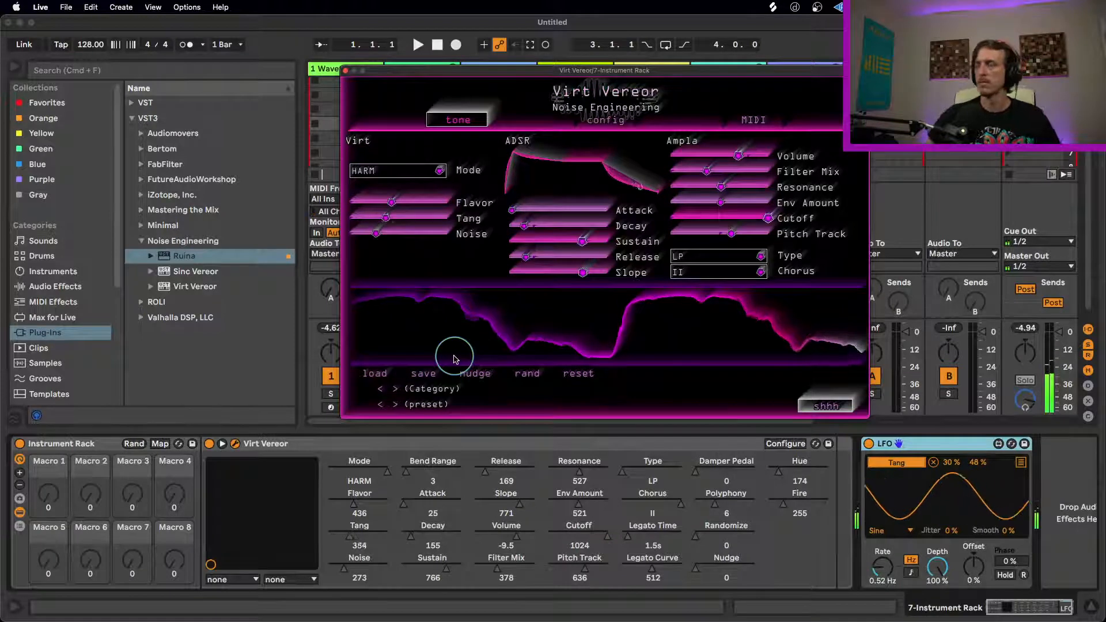
# Step: Shape a plucky amplitude envelope in Virt Vereor with Sustain 0, Decay 146 and Release 330
pyautogui.moveTo(583, 242); pyautogui.dragTo(268, 227)
pyautogui.moveTo(530, 226); pyautogui.dragTo(526, 229)
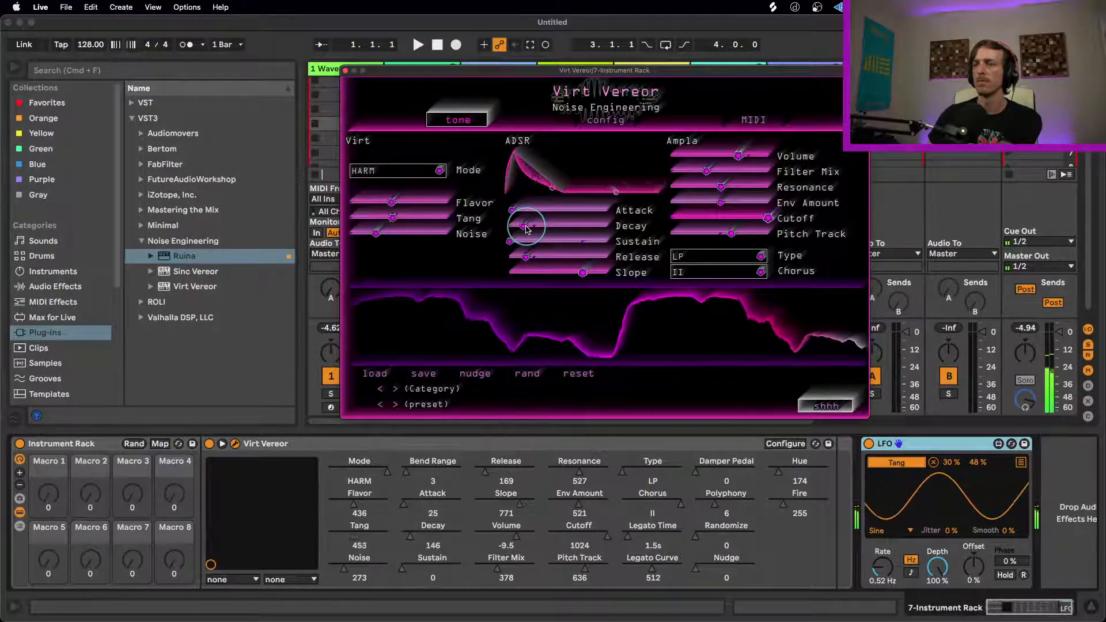
pyautogui.moveTo(557, 259); pyautogui.dragTo(587, 256)
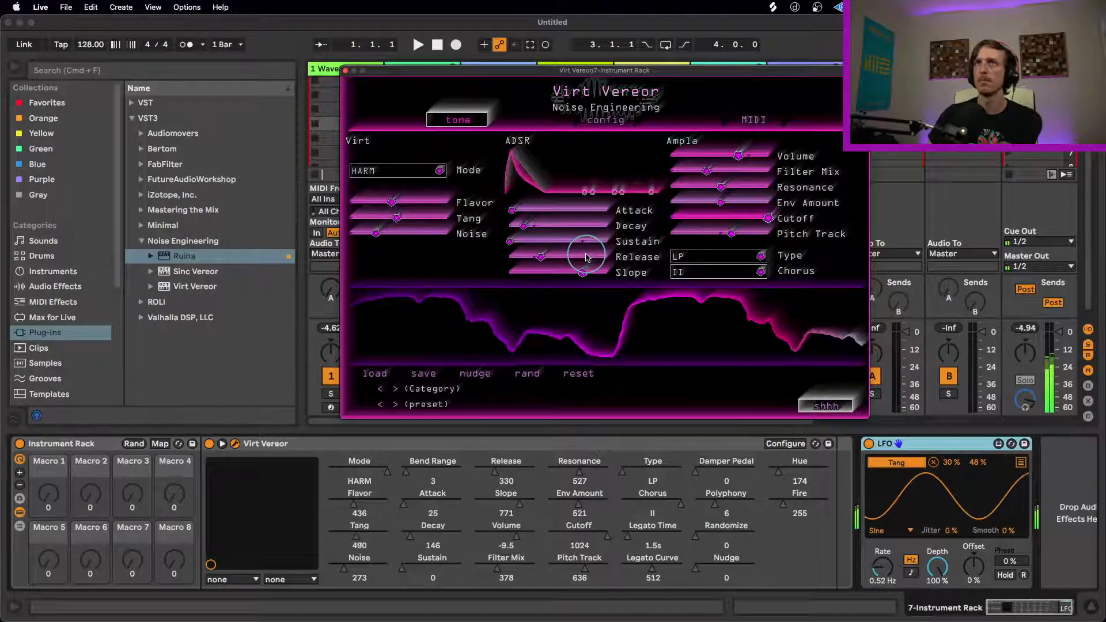
# Step: Adjust Virt Vereor's filter to Cutoff 490, Env Amount 923, Filter Mix 679, Resonance 135 and Pitch Track 801
pyautogui.moveTo(768, 218); pyautogui.dragTo(714, 218)
pyautogui.moveTo(626, 219); pyautogui.dragTo(585, 216)
pyautogui.moveTo(721, 203); pyautogui.dragTo(832, 202)
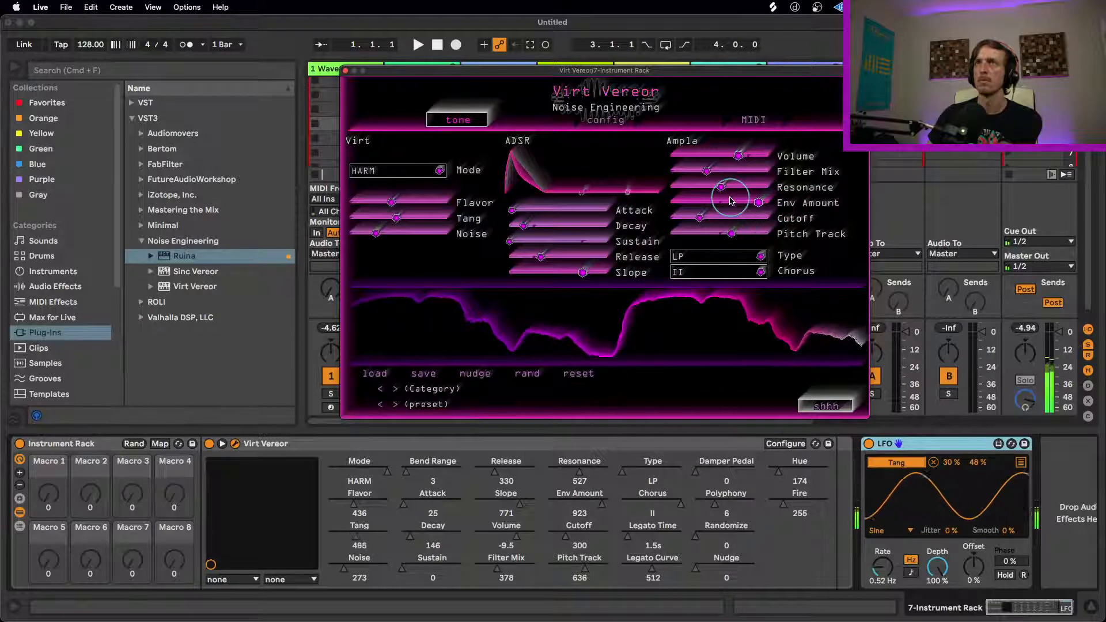
pyautogui.moveTo(706, 171); pyautogui.dragTo(654, 188)
pyautogui.moveTo(701, 218); pyautogui.dragTo(748, 230)
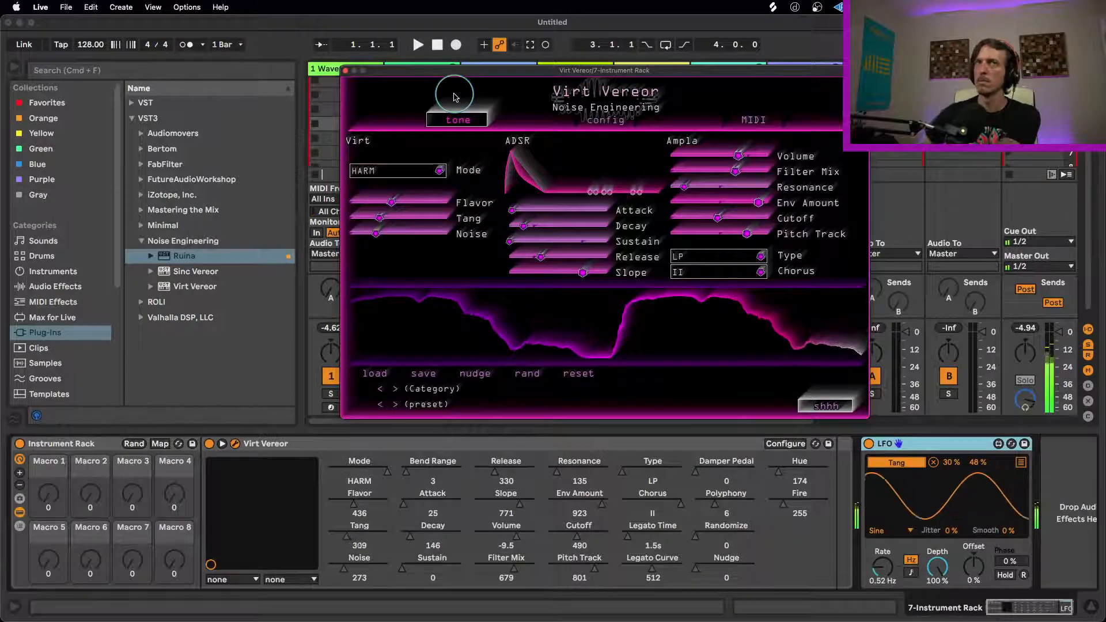
# Step: Sweep Virt Vereor's Flavor up past 800 and bring it down to 164
pyautogui.moveTo(393, 202); pyautogui.dragTo(464, 205)
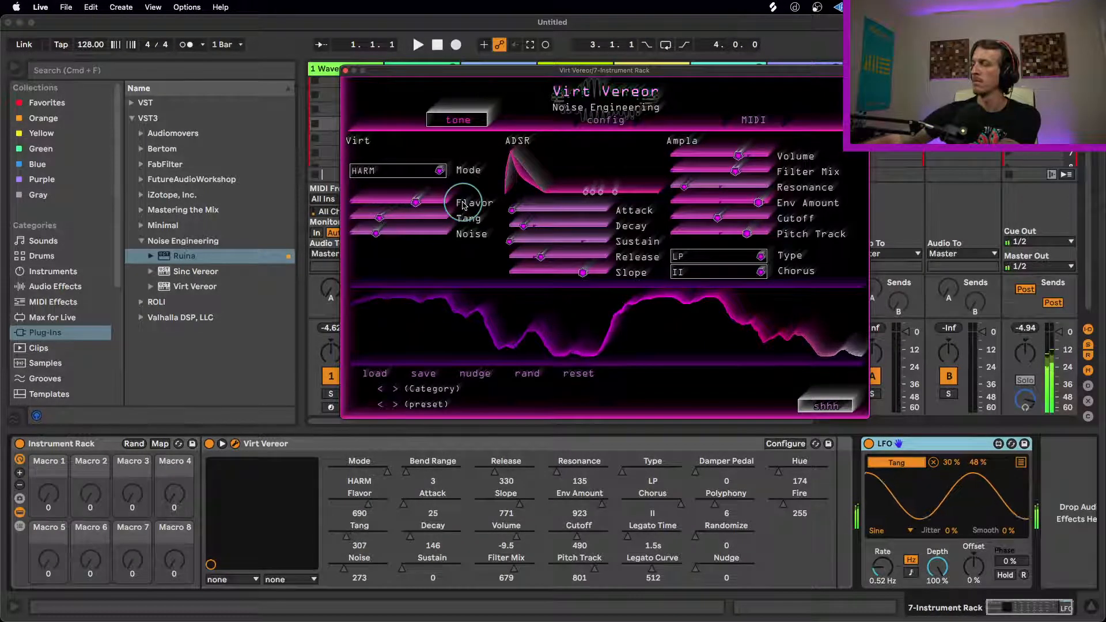
pyautogui.moveTo(463, 206)
pyautogui.mouseDown()
pyautogui.moveTo(444, 206)
pyautogui.moveTo(453, 202)
pyautogui.mouseUp()
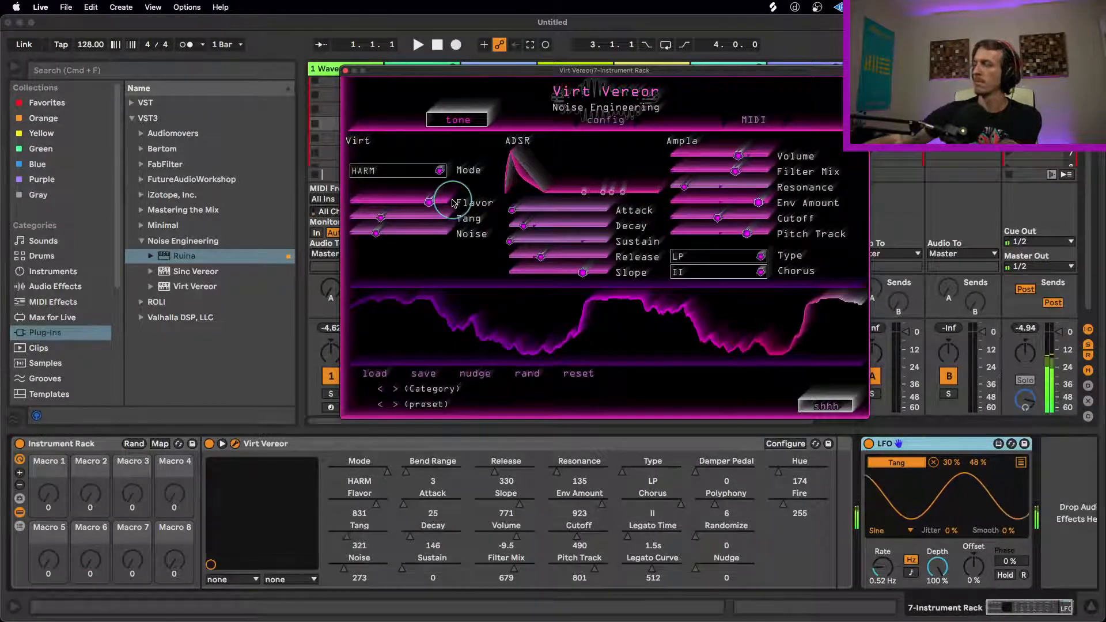
pyautogui.moveTo(453, 202); pyautogui.dragTo(362, 217)
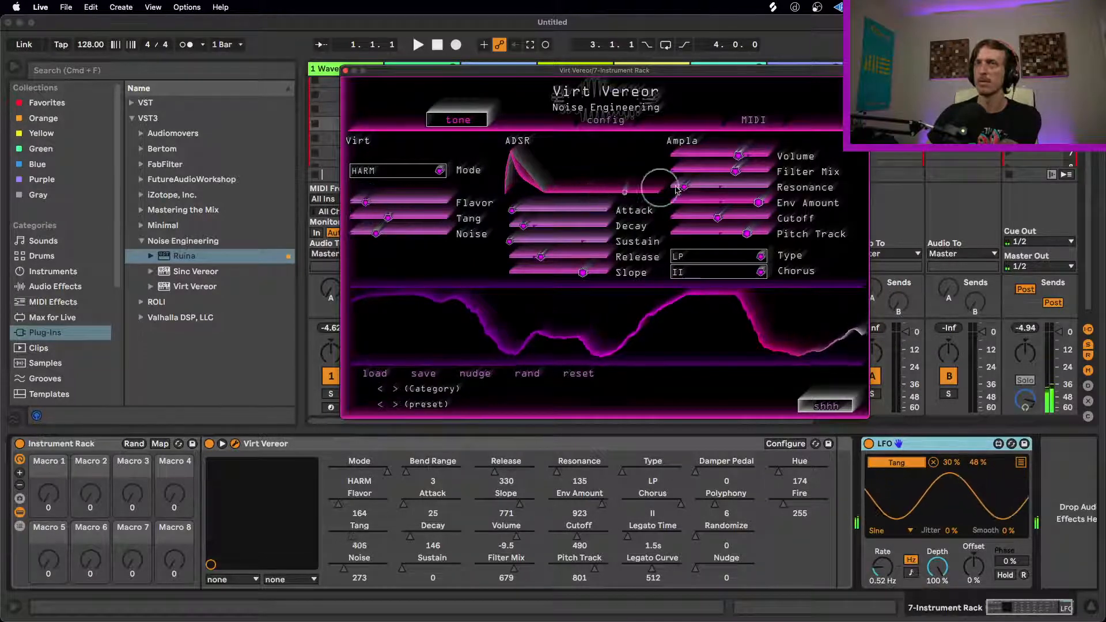
# Step: Adjust Virt Vereor's Filter Mix to 416, Pitch Track to 550 and envelope Slope to 578
pyautogui.moveTo(735, 171); pyautogui.dragTo(640, 173)
pyautogui.moveTo(746, 233); pyautogui.dragTo(721, 239)
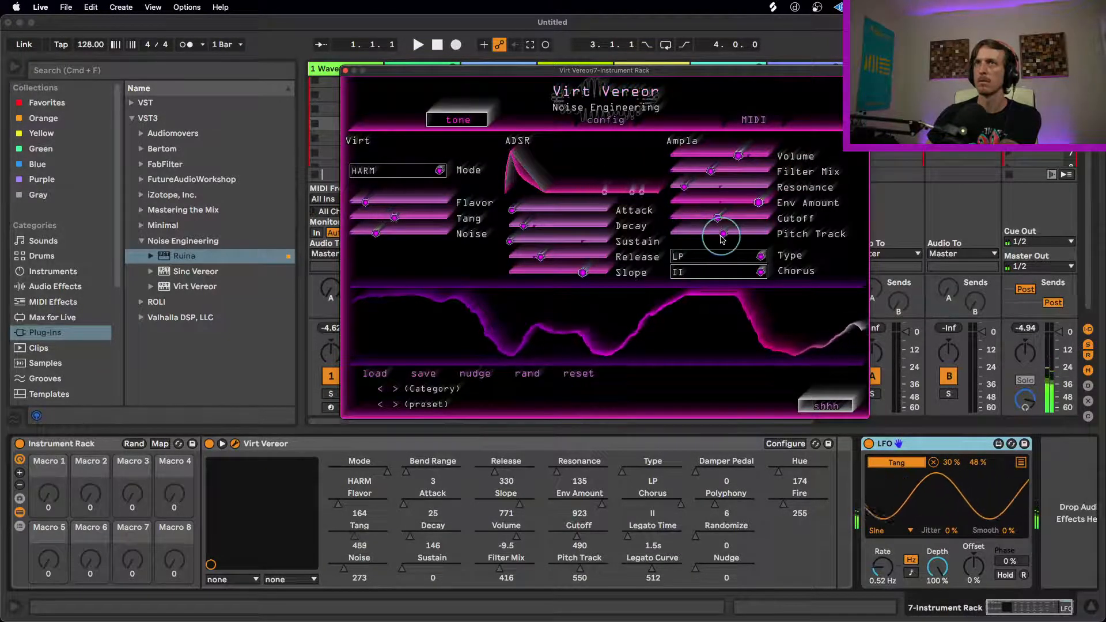
pyautogui.moveTo(582, 272); pyautogui.dragTo(448, 265)
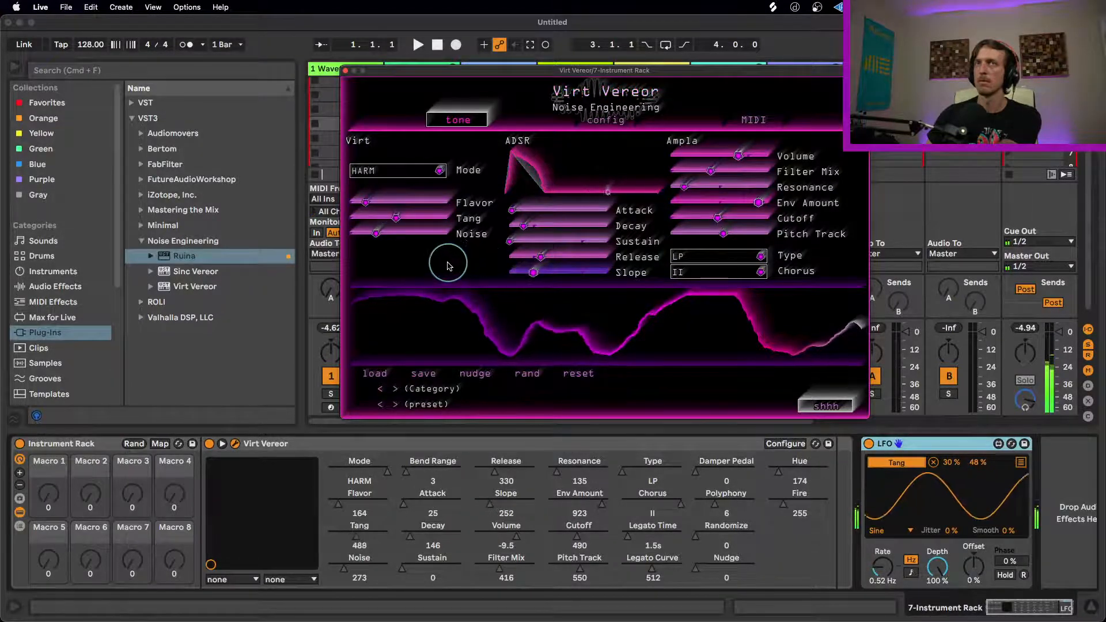
pyautogui.moveTo(467, 262); pyautogui.dragTo(529, 261)
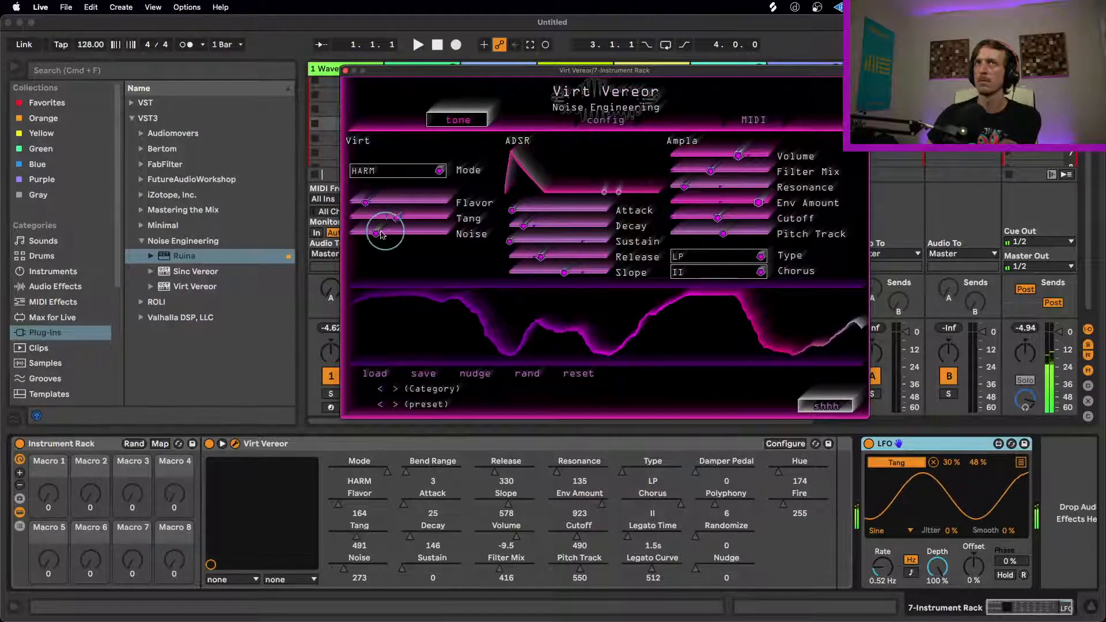
# Step: Refine the Virt Vereor pluck with Noise 188, Release 253 and Flavor 331
pyautogui.moveTo(363, 230); pyautogui.dragTo(398, 205)
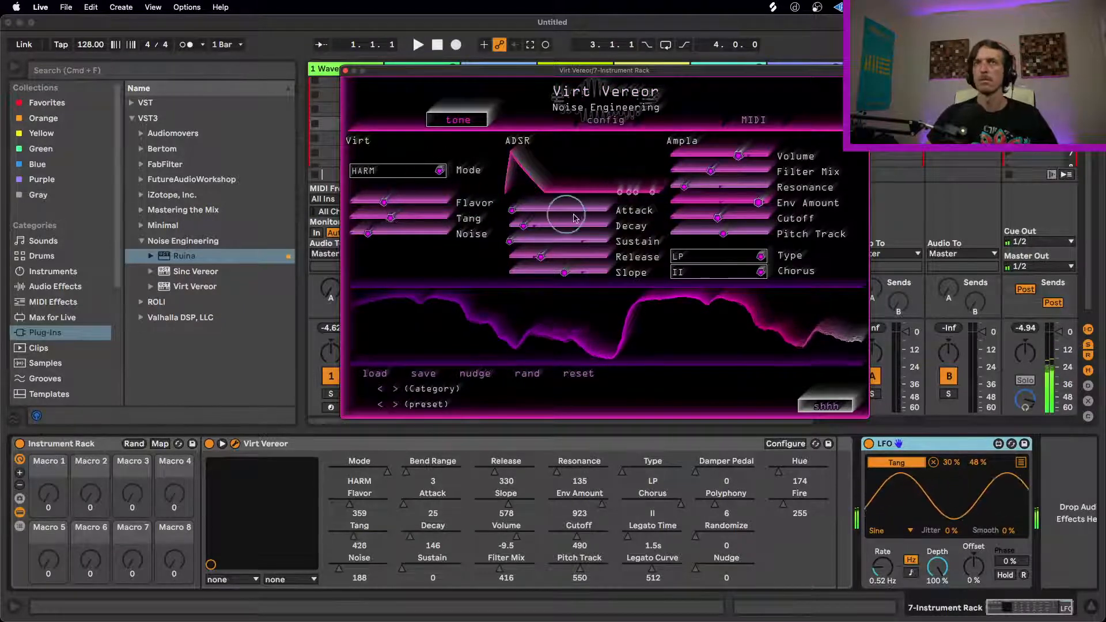
pyautogui.moveTo(540, 257); pyautogui.dragTo(532, 257)
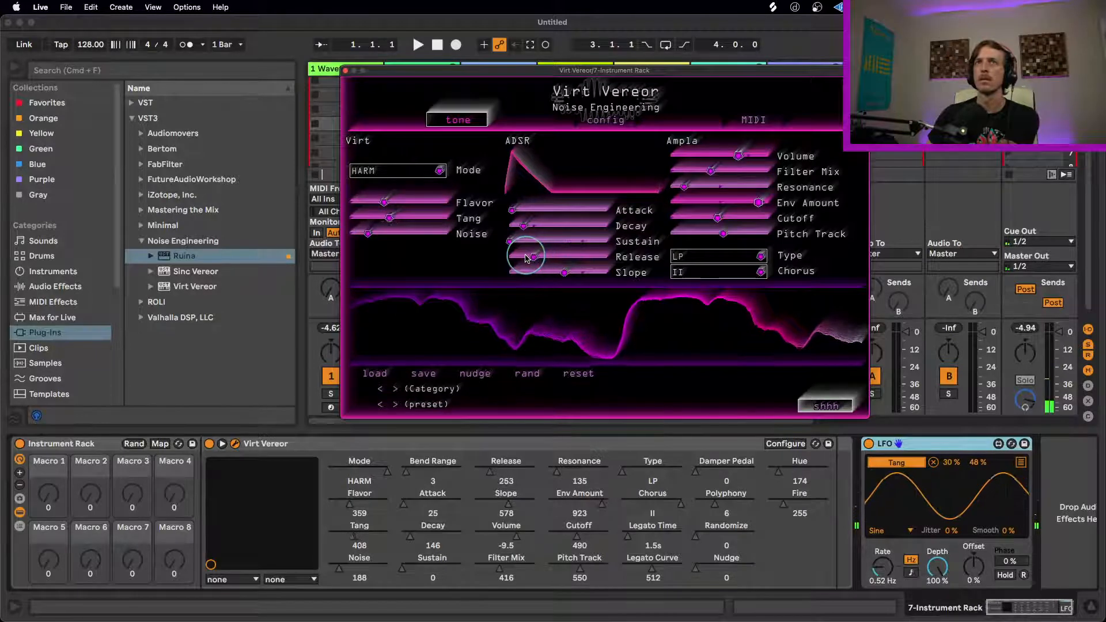
pyautogui.moveTo(389, 201)
pyautogui.mouseDown()
pyautogui.moveTo(452, 200)
pyautogui.moveTo(377, 199)
pyautogui.mouseUp()
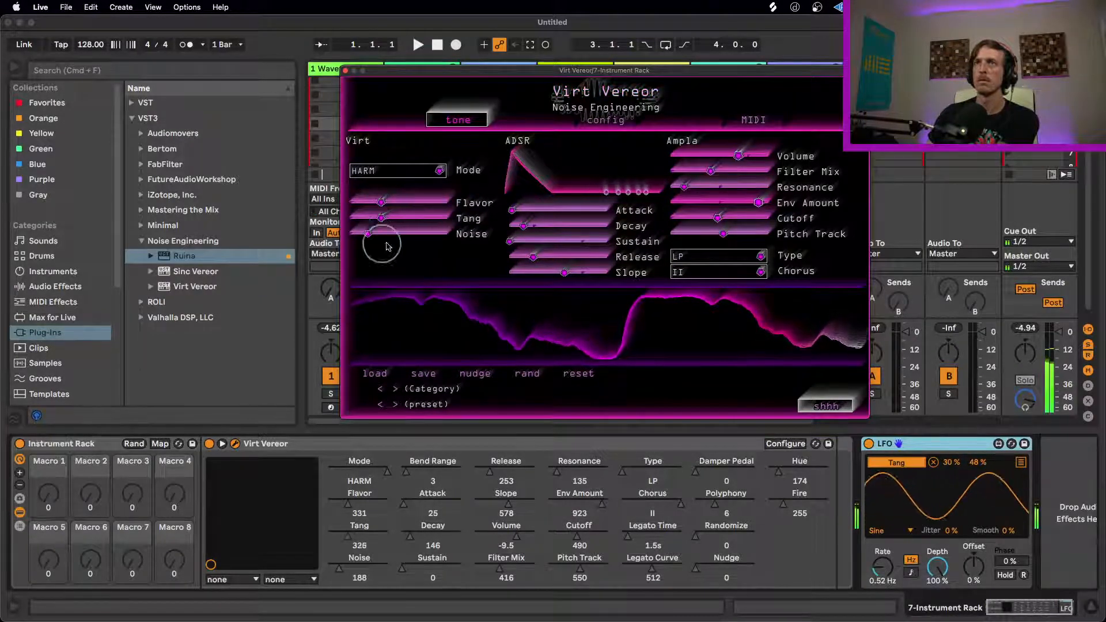
# Step: Add the Hybrid Reverb audio effect between Virt Vereor and the LFO in the device chain
pyautogui.click(34, 302)
pyautogui.click(40, 286)
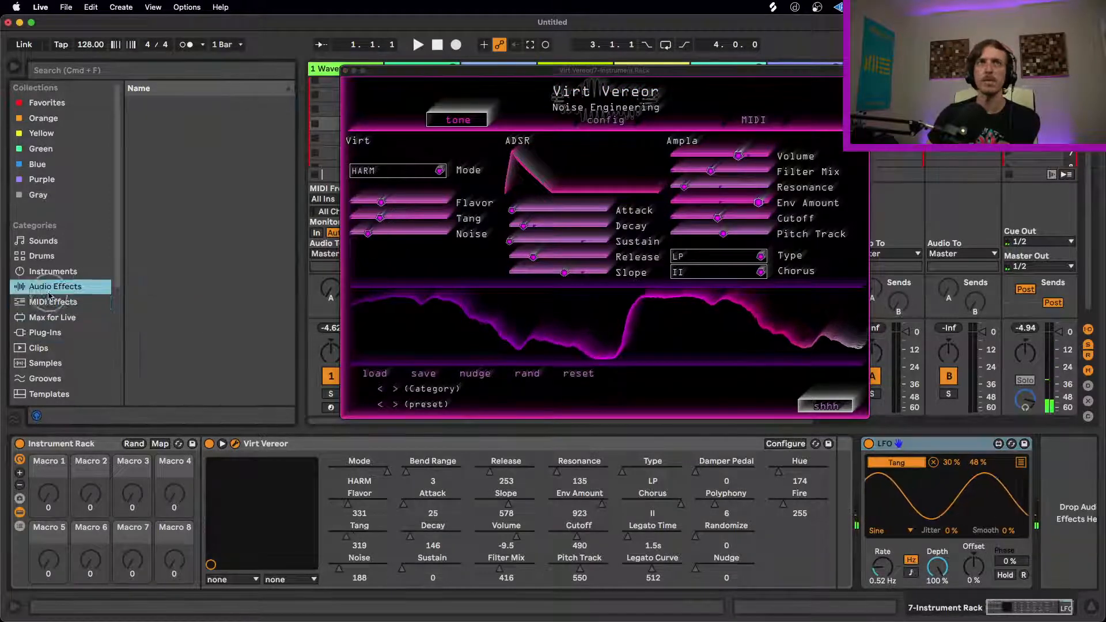
pyautogui.scroll(-10, 167, 242)
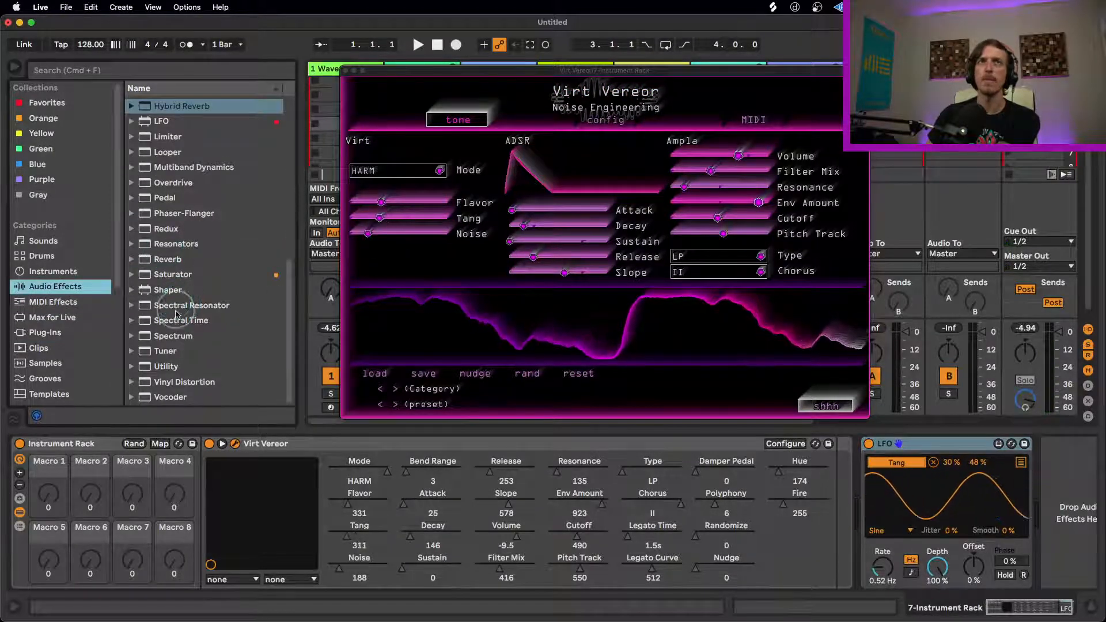
pyautogui.scroll(5, 173, 259)
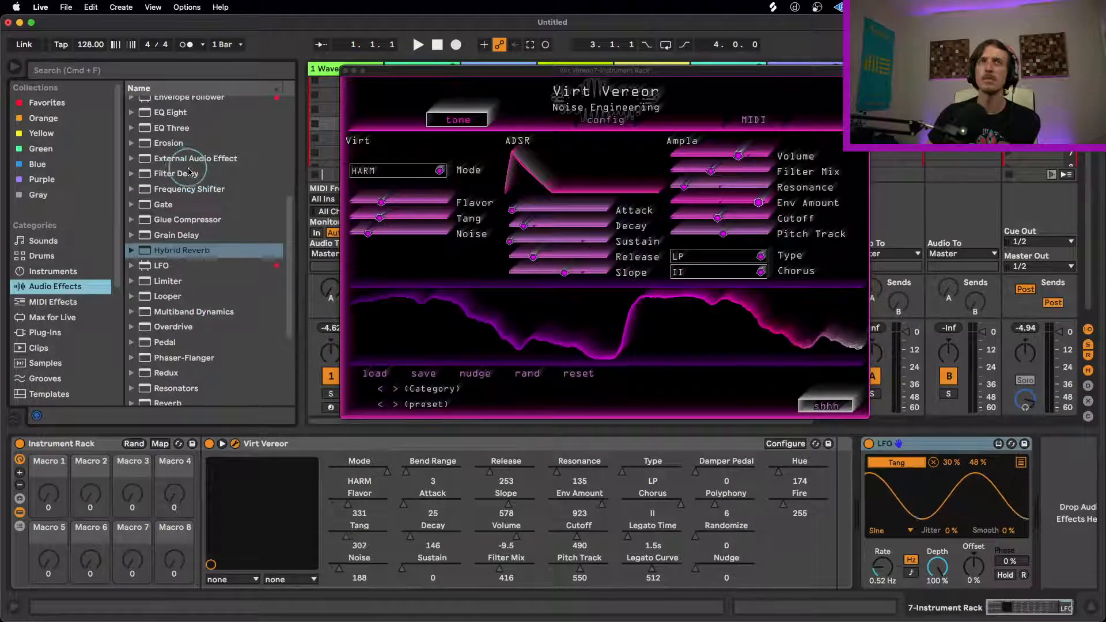
pyautogui.scroll(2, 194, 176)
pyautogui.moveTo(184, 281); pyautogui.dragTo(876, 476)
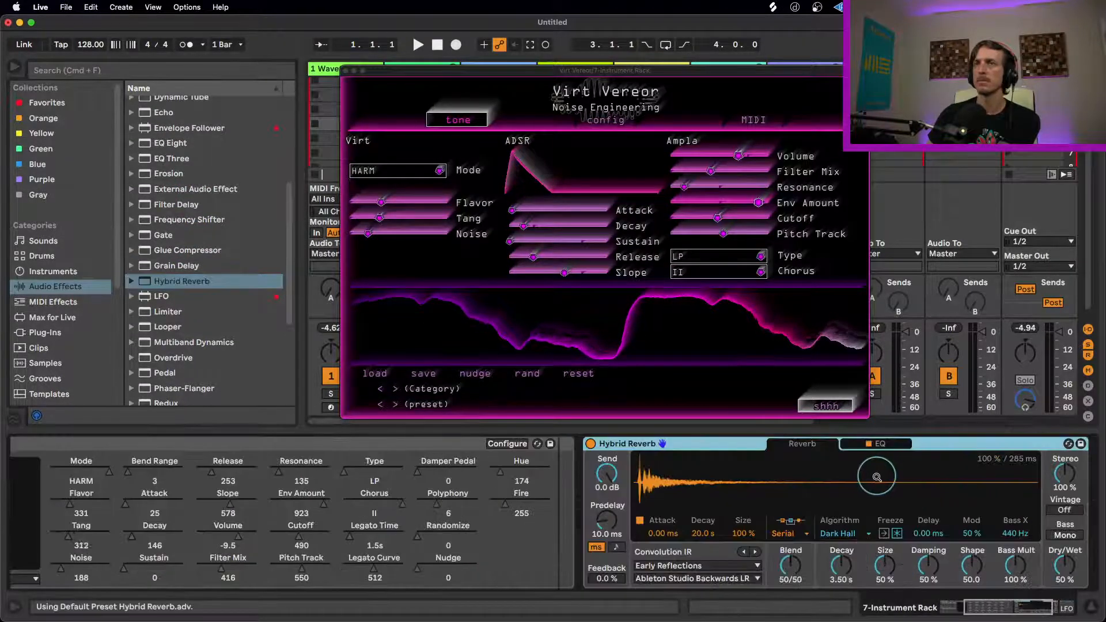
# Step: Switch Hybrid Reverb to the Quartz algorithm with Size 67%, Damping 70%, Lo Damp 23% and Distance 70%
pyautogui.click(842, 533)
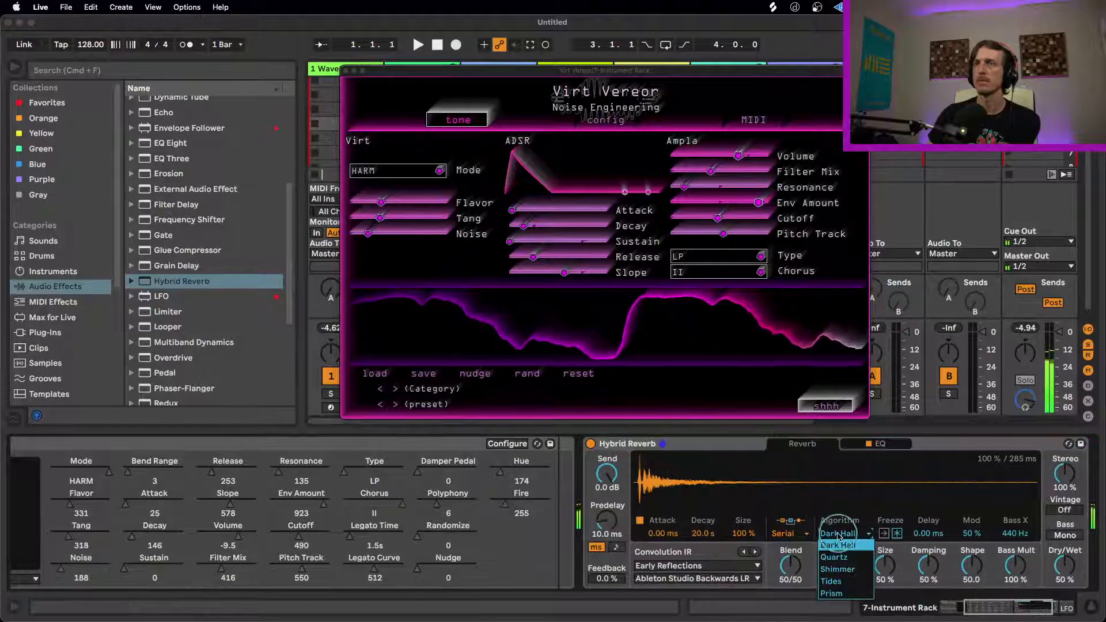
pyautogui.click(845, 559)
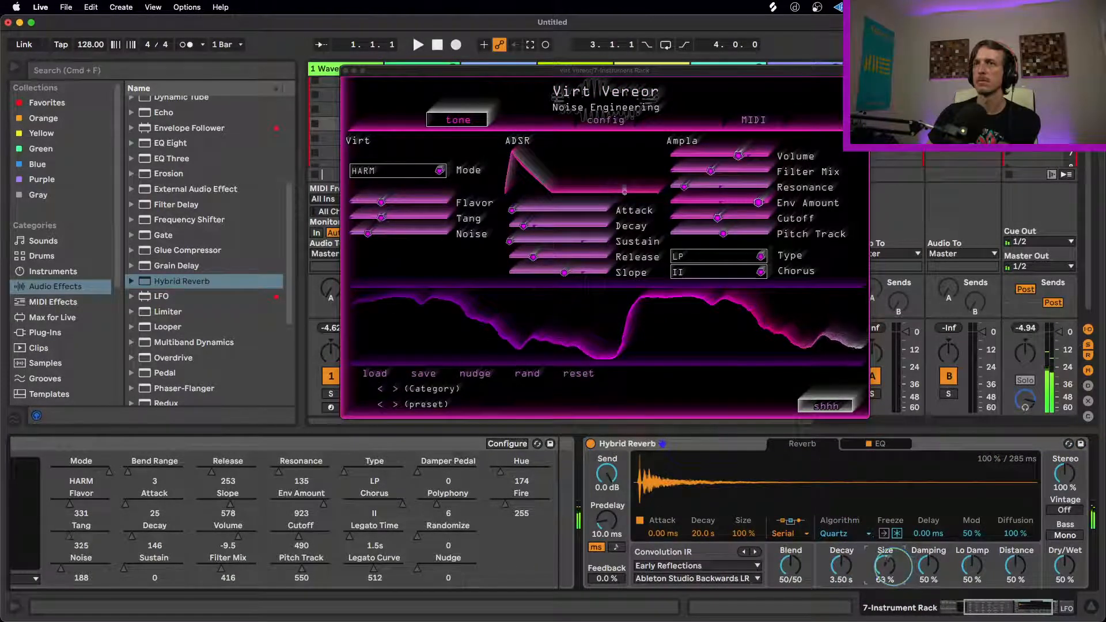
pyautogui.moveTo(931, 567); pyautogui.dragTo(1016, 554)
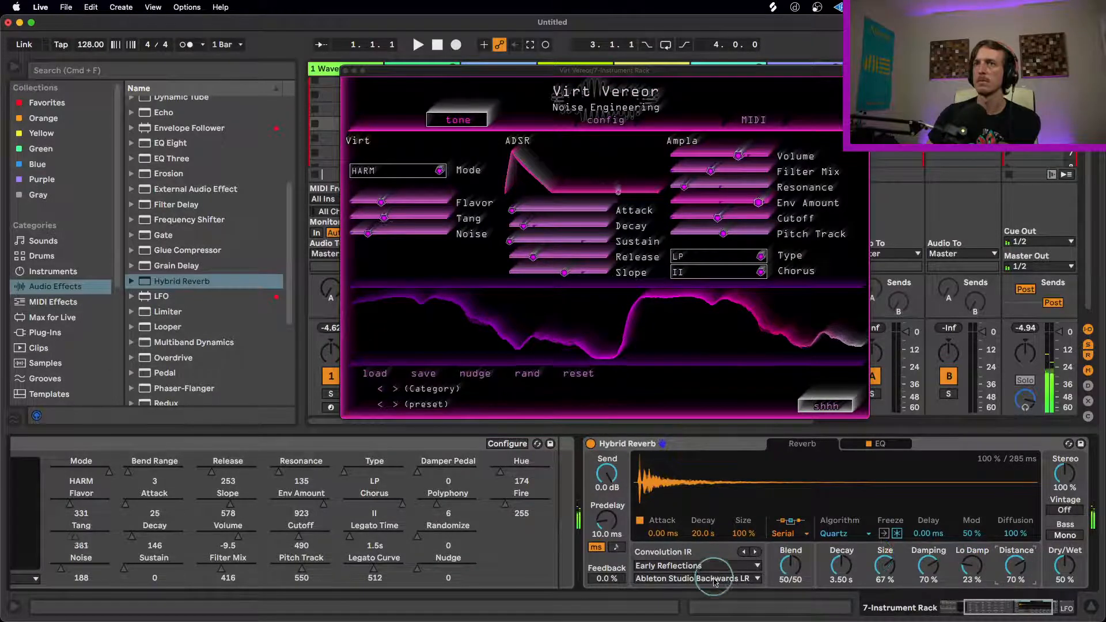
# Step: Choose the Halls impulse response Digital Long Hall in Hybrid Reverb and lower Virt Vereor's Flavor to 248
pyautogui.click(710, 566)
pyautogui.click(689, 506)
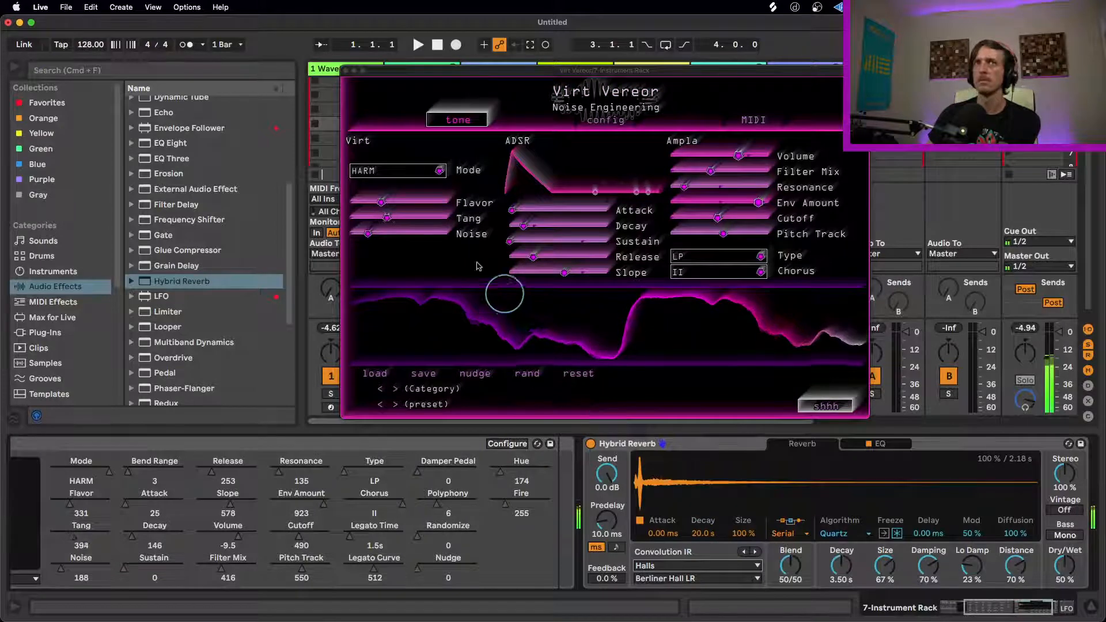
pyautogui.moveTo(379, 202); pyautogui.dragTo(368, 202)
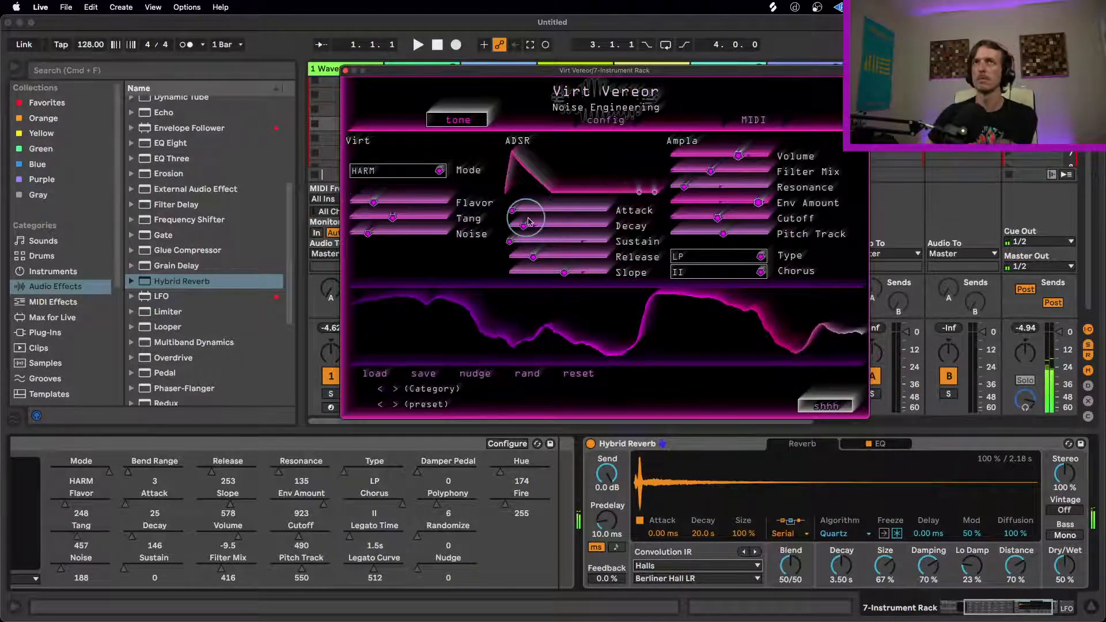
pyautogui.click(755, 553)
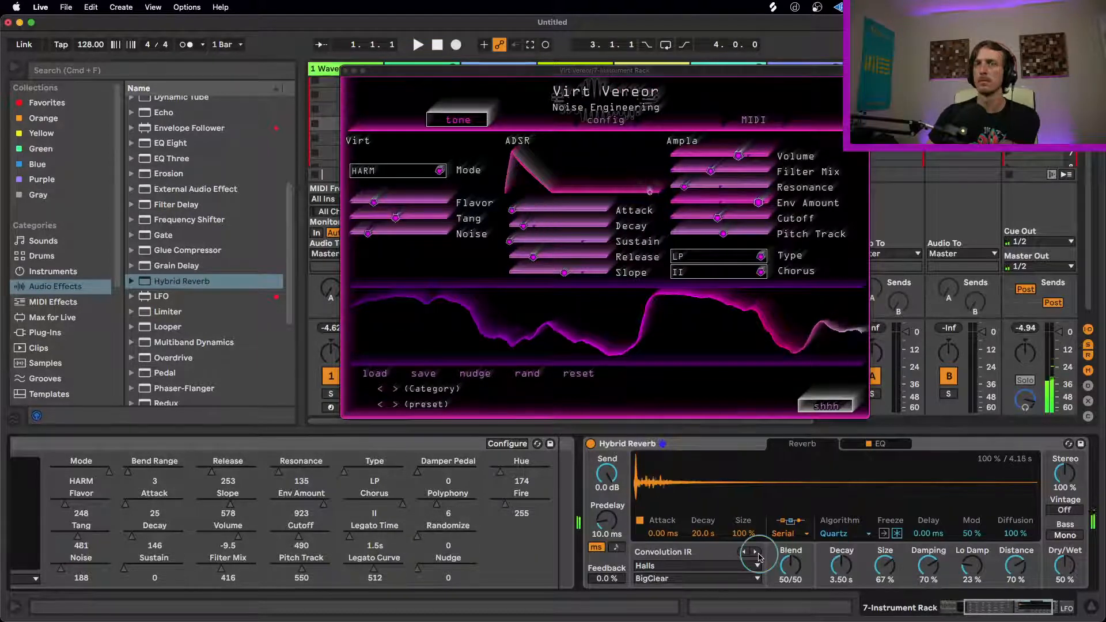
pyautogui.click(756, 553)
# Step: Change Hybrid Reverb's algorithm to Shimmer with Damping 0% and Size 73%
pyautogui.click(842, 533)
pyautogui.click(837, 569)
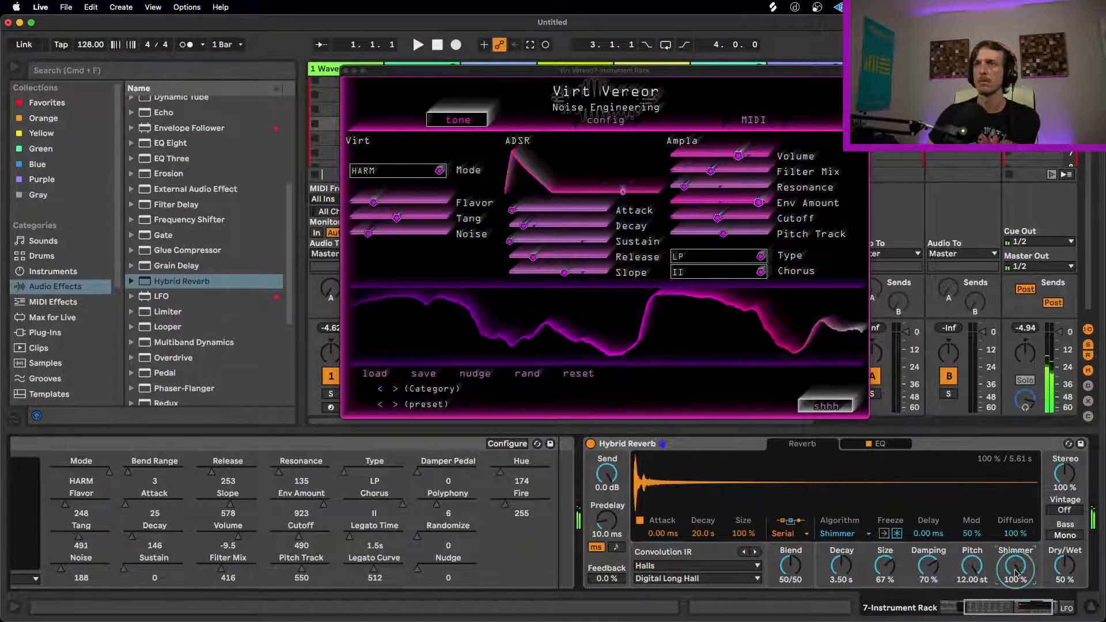
pyautogui.moveTo(928, 568); pyautogui.dragTo(928, 613)
pyautogui.moveTo(887, 570); pyautogui.dragTo(887, 563)
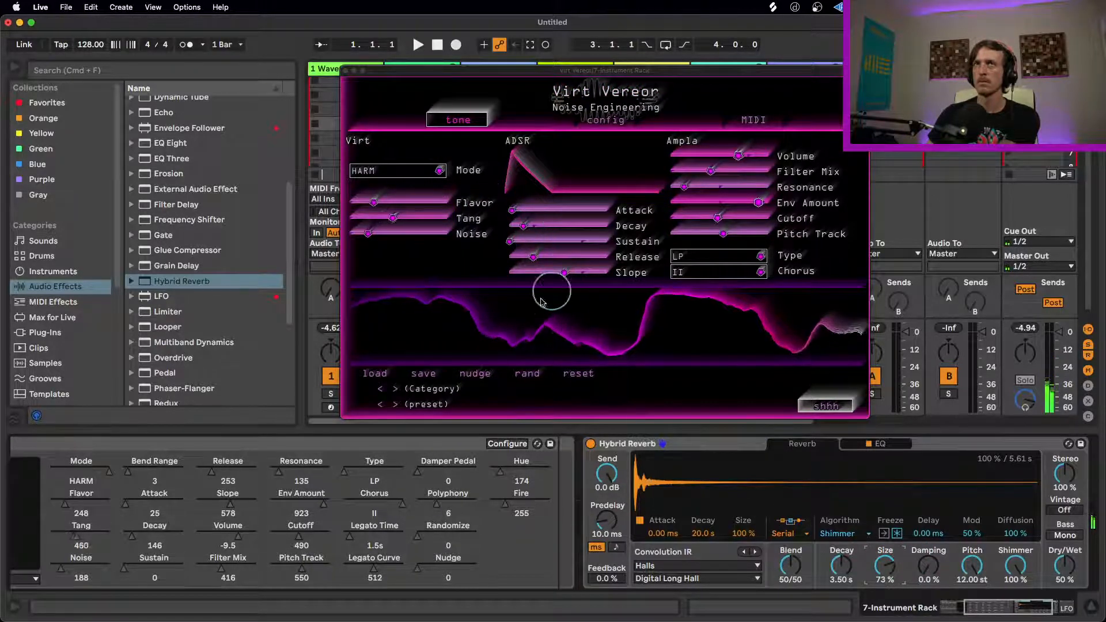
# Step: Raise Virt Vereor's Flavor to 413
pyautogui.click(364, 205)
pyautogui.moveTo(365, 205); pyautogui.dragTo(401, 207)
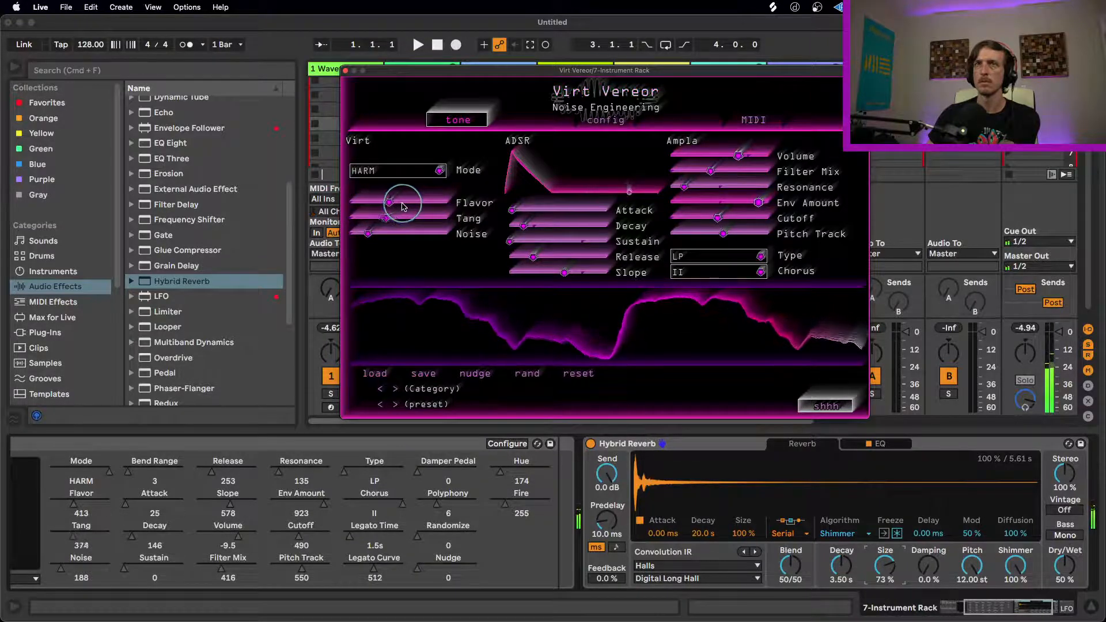
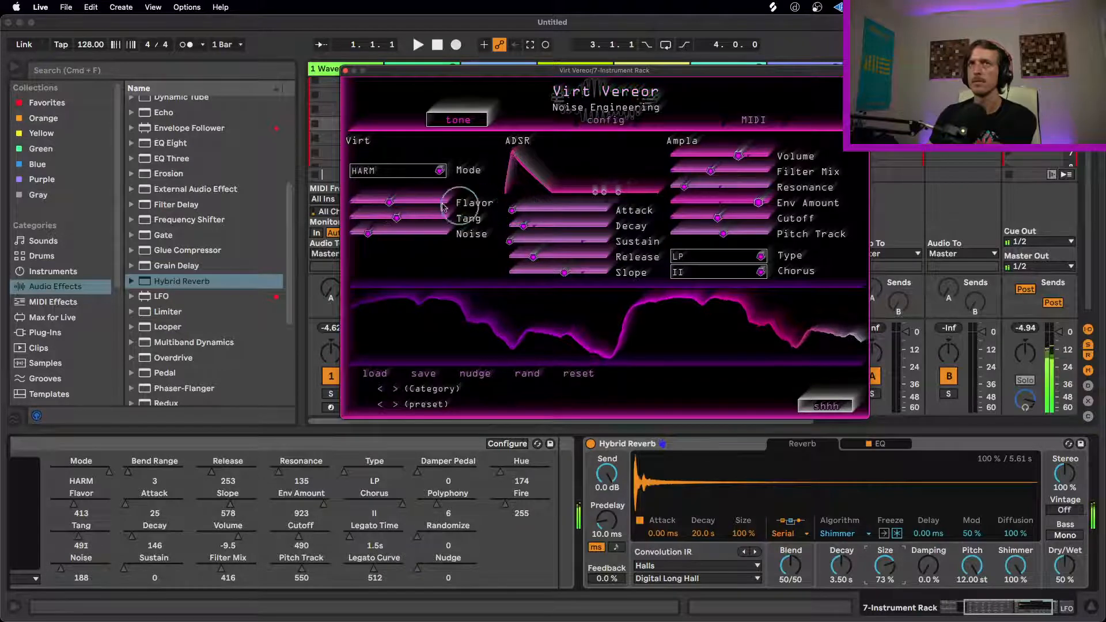
# Step: Reduce Hybrid Reverb to Decay 2.04 s and Dry/Wet 38%, and shorten Virt Vereor's envelope to Release 219 and Decay 116
pyautogui.moveTo(1064, 566); pyautogui.dragTo(1065, 574)
pyautogui.moveTo(834, 570); pyautogui.dragTo(833, 582)
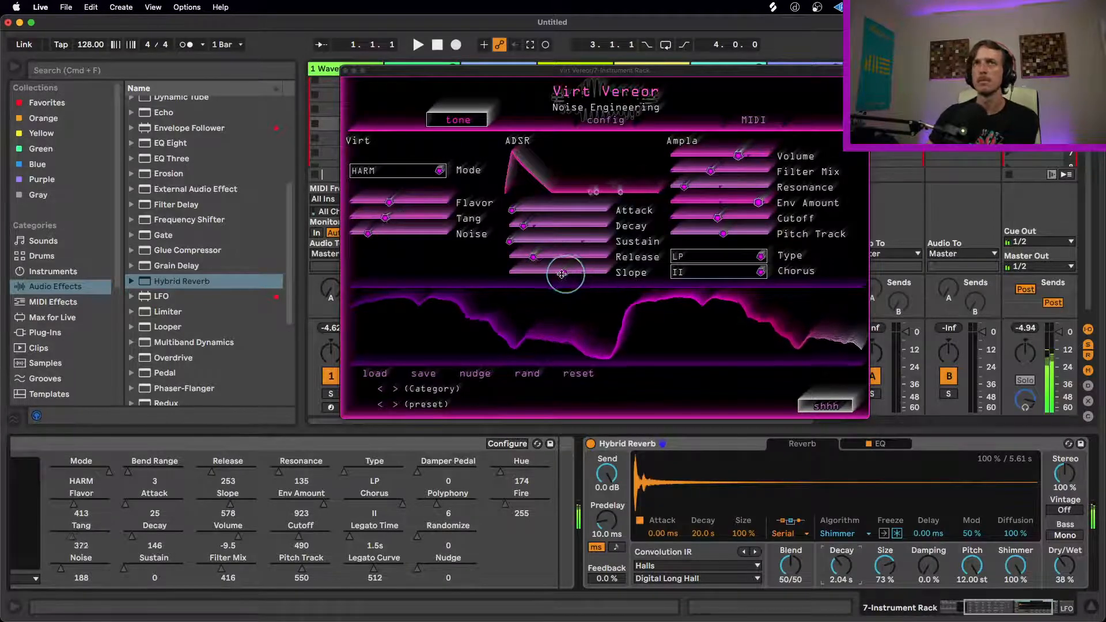
pyautogui.click(528, 258)
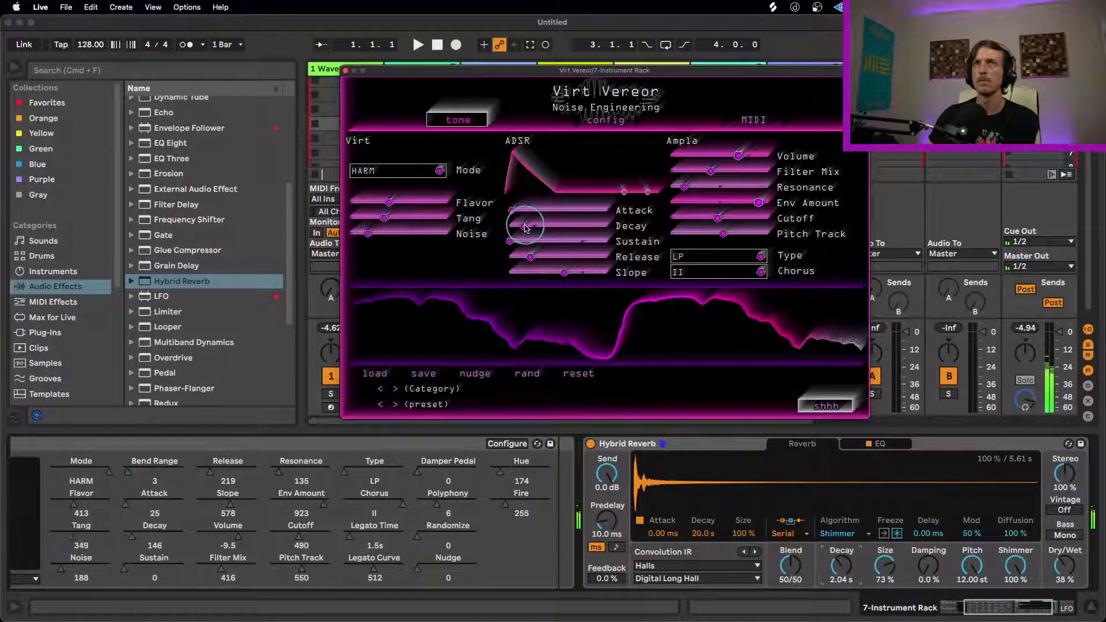
pyautogui.moveTo(522, 225)
pyautogui.mouseDown()
pyautogui.moveTo(506, 229)
pyautogui.moveTo(520, 226)
pyautogui.mouseUp()
# Step: Set Flavor to 496 and the filter to Filter Mix 129, Resonance 428, Env Amount 806, Cutoff 817 and Pitch Track 703
pyautogui.moveTo(391, 204); pyautogui.dragTo(418, 212)
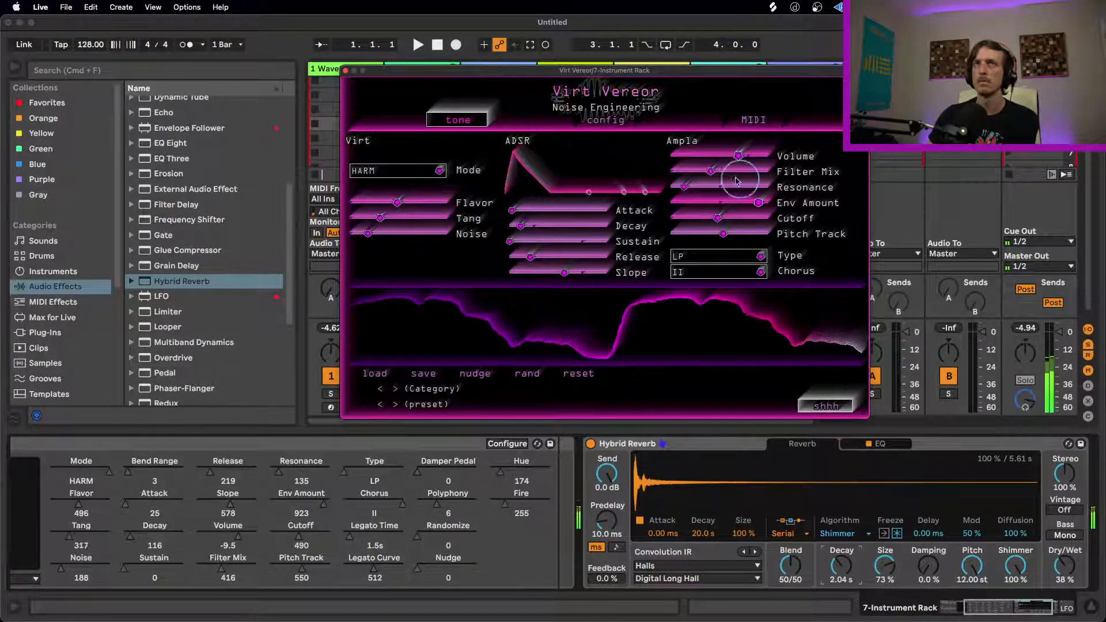
pyautogui.moveTo(712, 171); pyautogui.dragTo(658, 173)
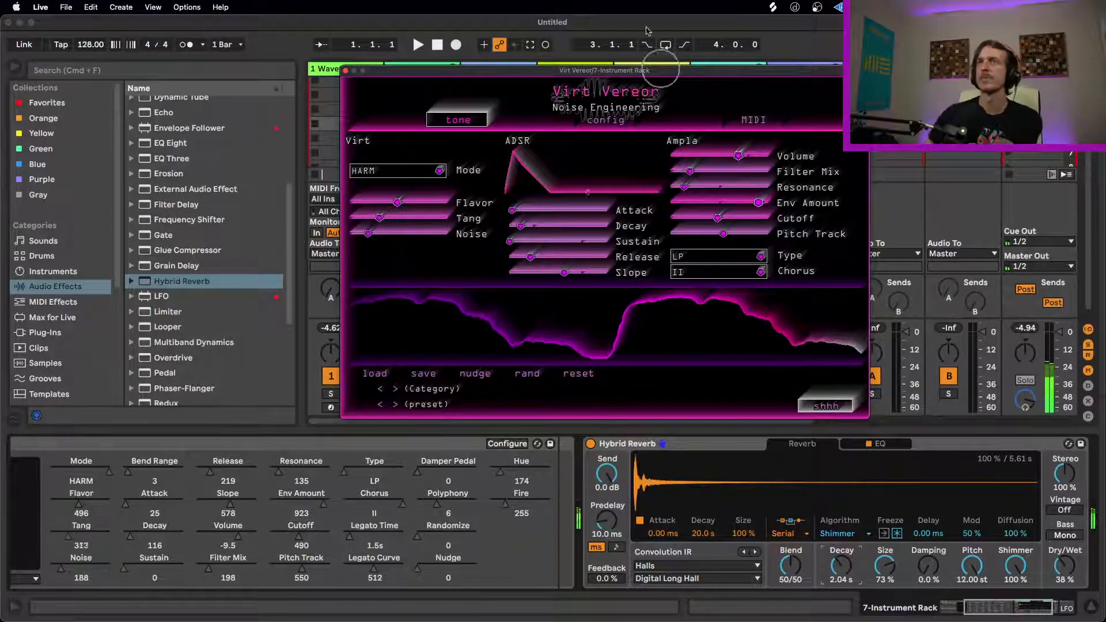
pyautogui.moveTo(757, 204); pyautogui.dragTo(814, 203)
pyautogui.moveTo(715, 216); pyautogui.dragTo(786, 217)
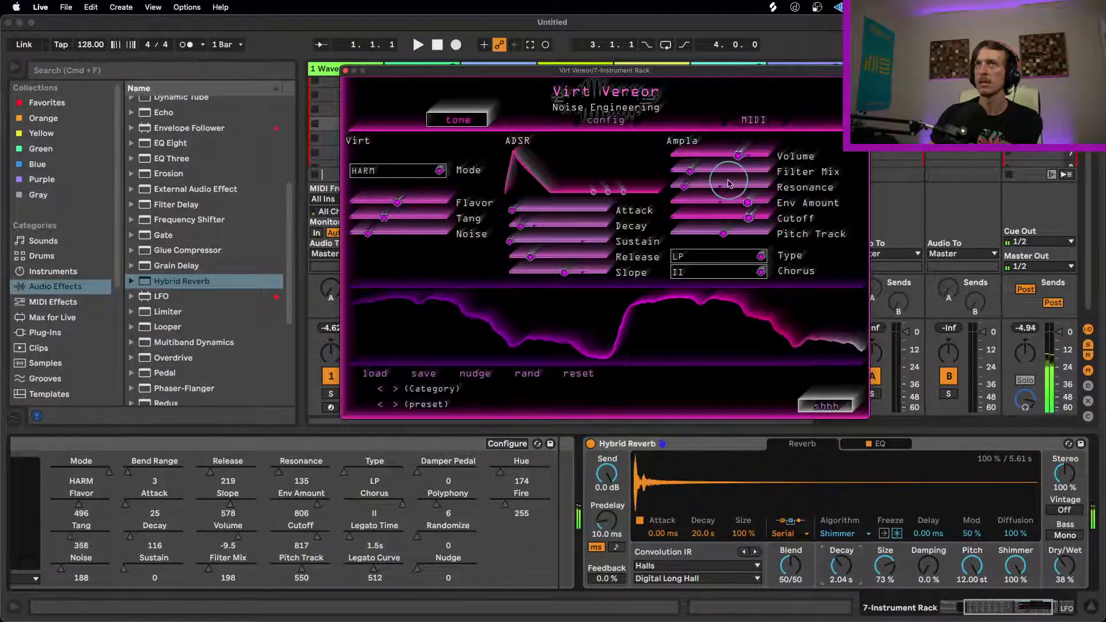
pyautogui.moveTo(702, 174); pyautogui.dragTo(740, 233)
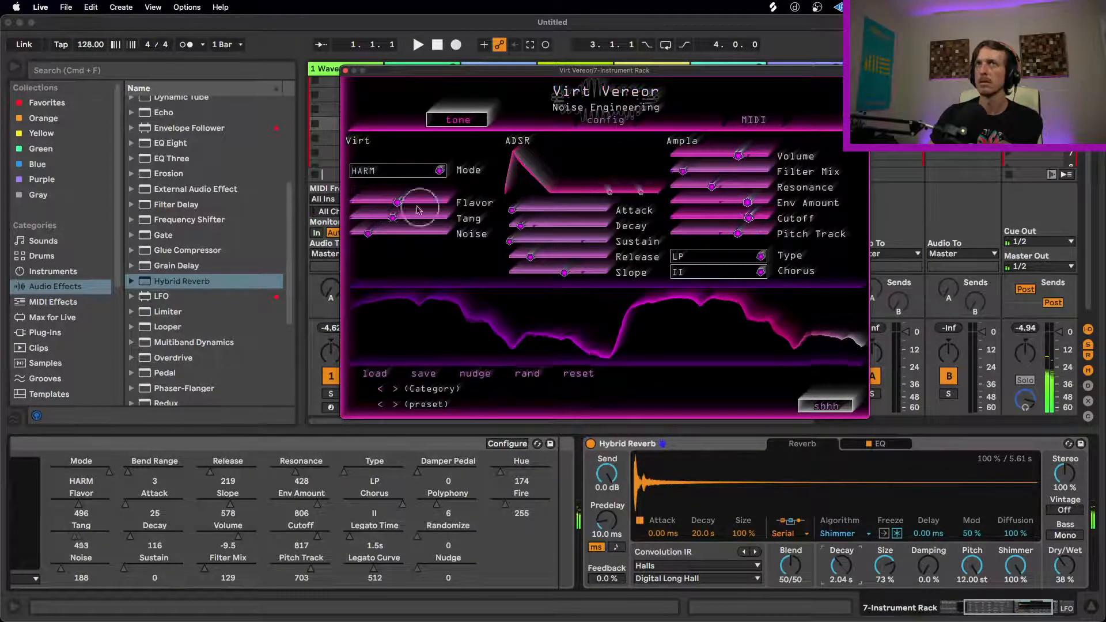
# Step: Set Virt Vereor's Flavor to 432, Noise to 253 and the envelope's Sustain to 424
pyautogui.moveTo(402, 202); pyautogui.dragTo(361, 203)
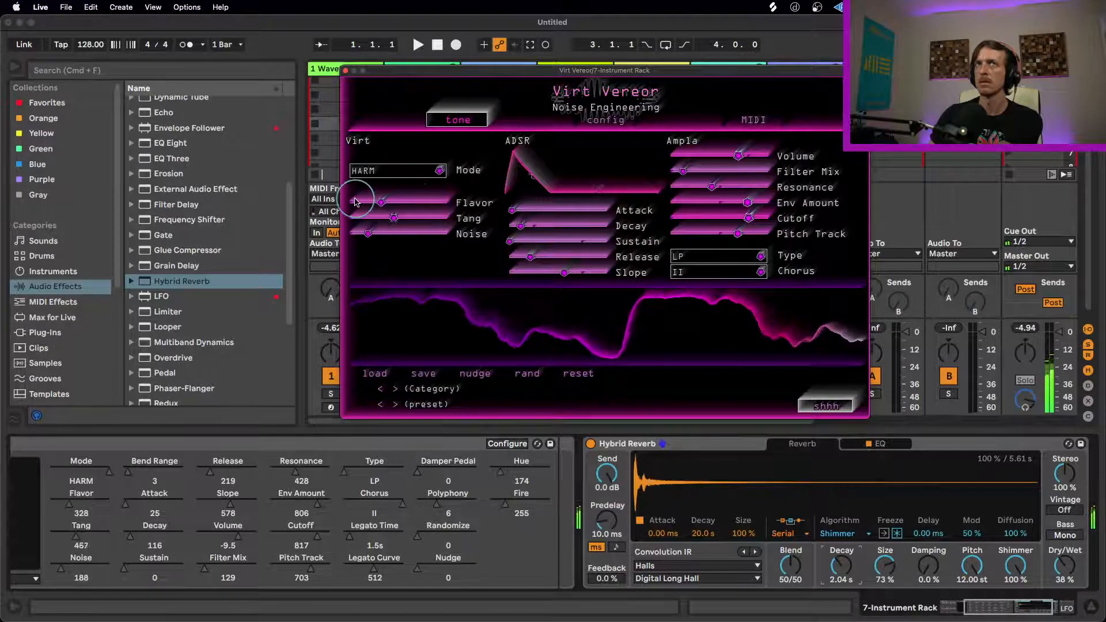
pyautogui.moveTo(526, 240); pyautogui.dragTo(602, 241)
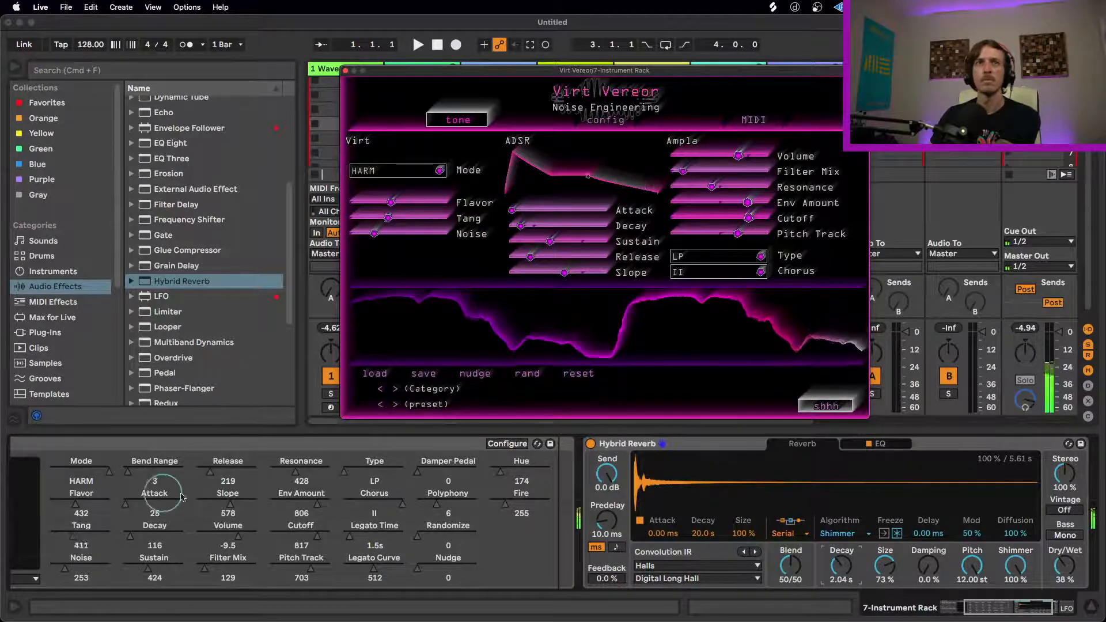
# Step: Unmap the LFO from Virt Vereor's Tang parameter and set Tang manually to 659
pyautogui.click(1007, 600)
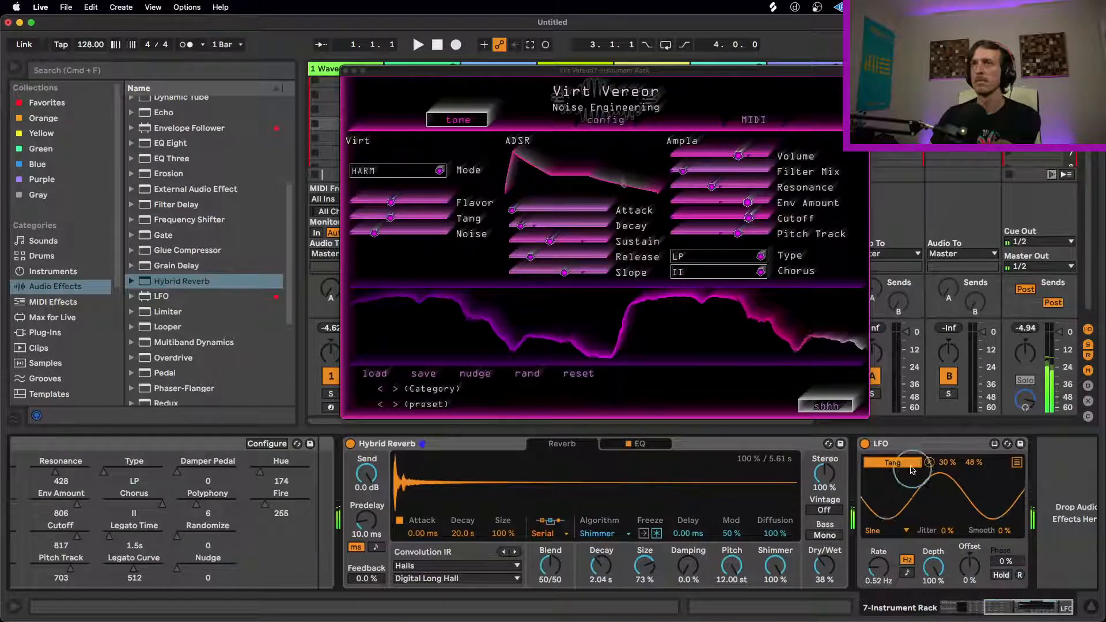
pyautogui.click(979, 606)
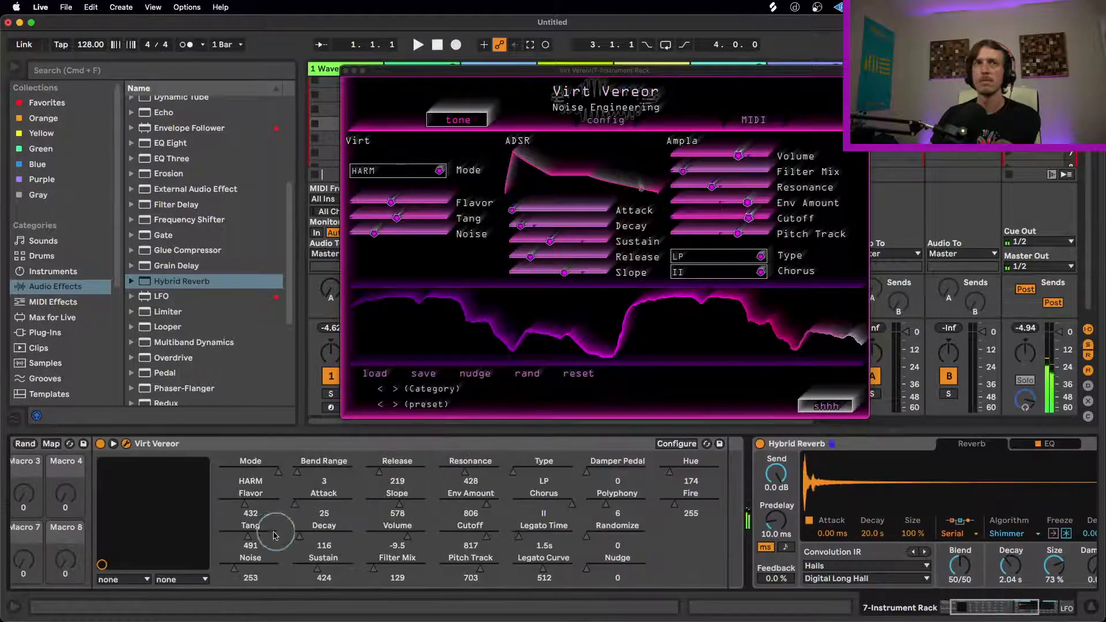
pyautogui.moveTo(251, 542); pyautogui.dragTo(250, 539)
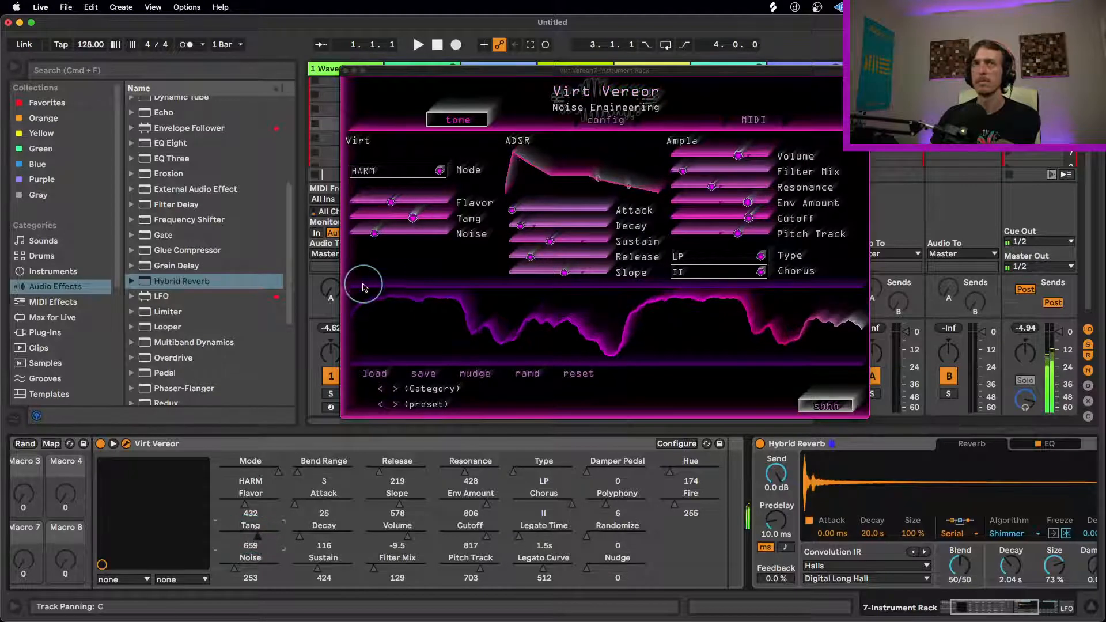
# Step: Thin out the HARM tone with Noise 116, Flavor 224 and Tang 278
pyautogui.moveTo(374, 235); pyautogui.dragTo(367, 206)
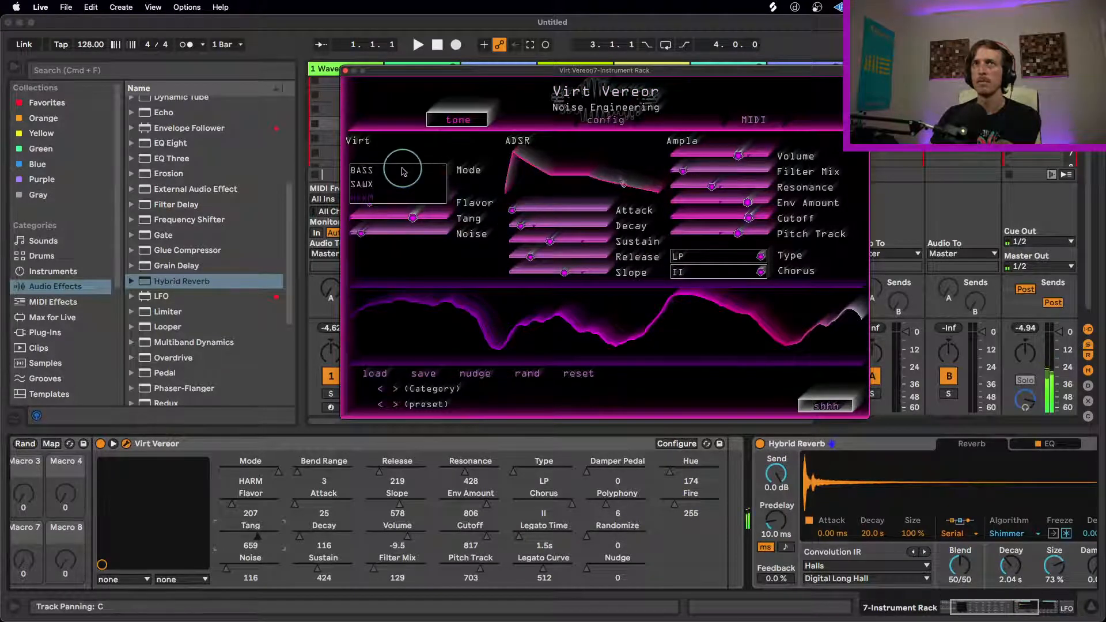
pyautogui.moveTo(400, 203); pyautogui.dragTo(353, 205)
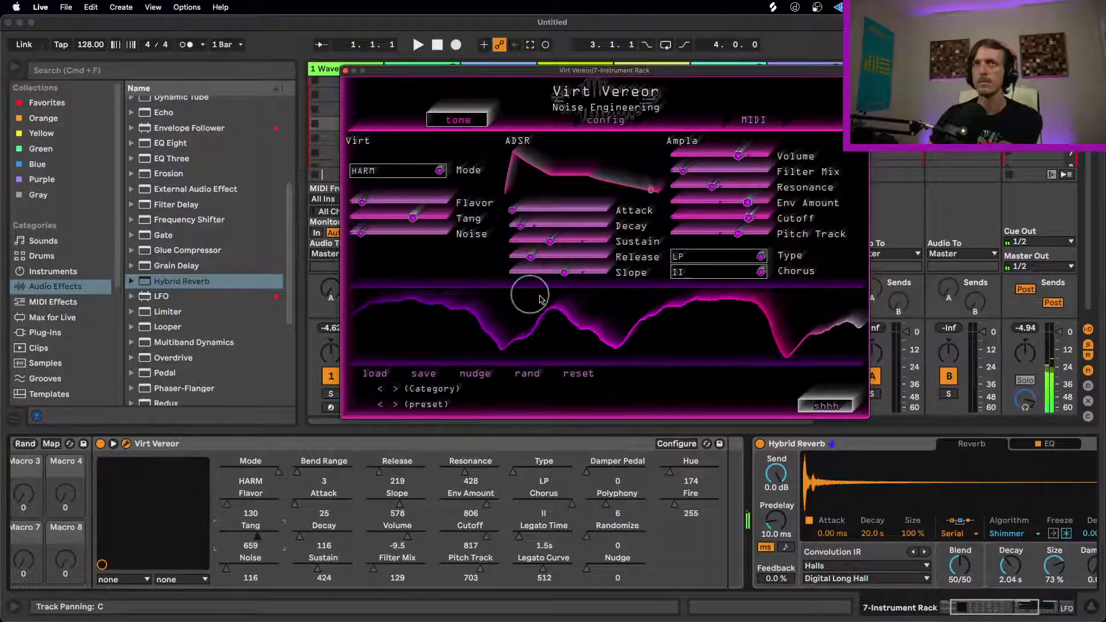
pyautogui.moveTo(410, 220); pyautogui.dragTo(390, 202)
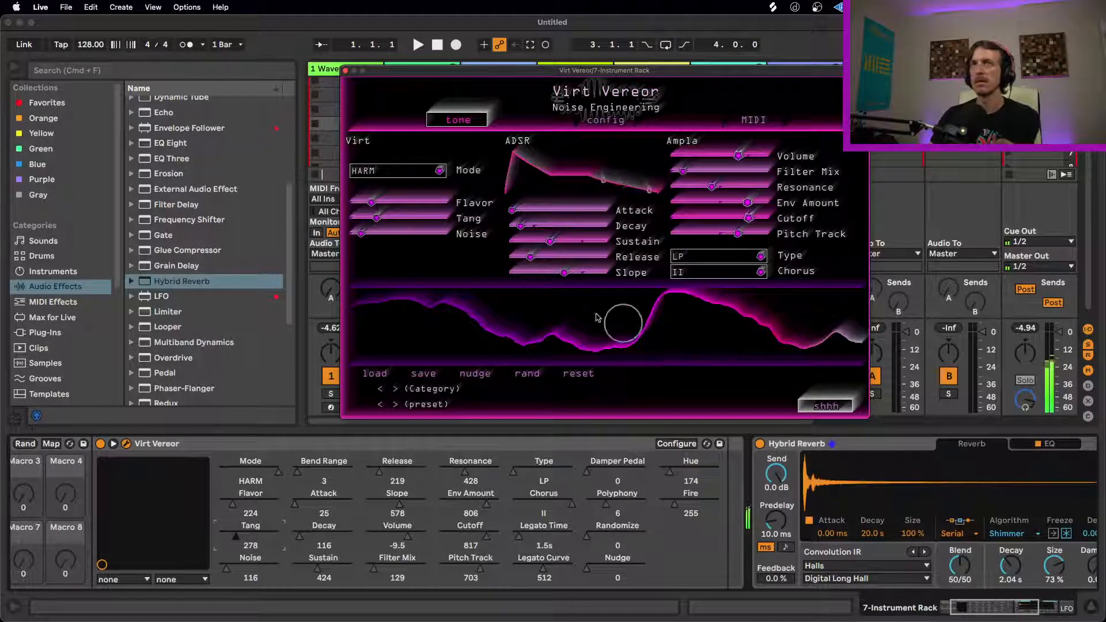
# Step: Sweep Virt Vereor's Tang and Flavor, ending at Flavor 871 and Tang 236
pyautogui.moveTo(376, 219); pyautogui.dragTo(478, 219)
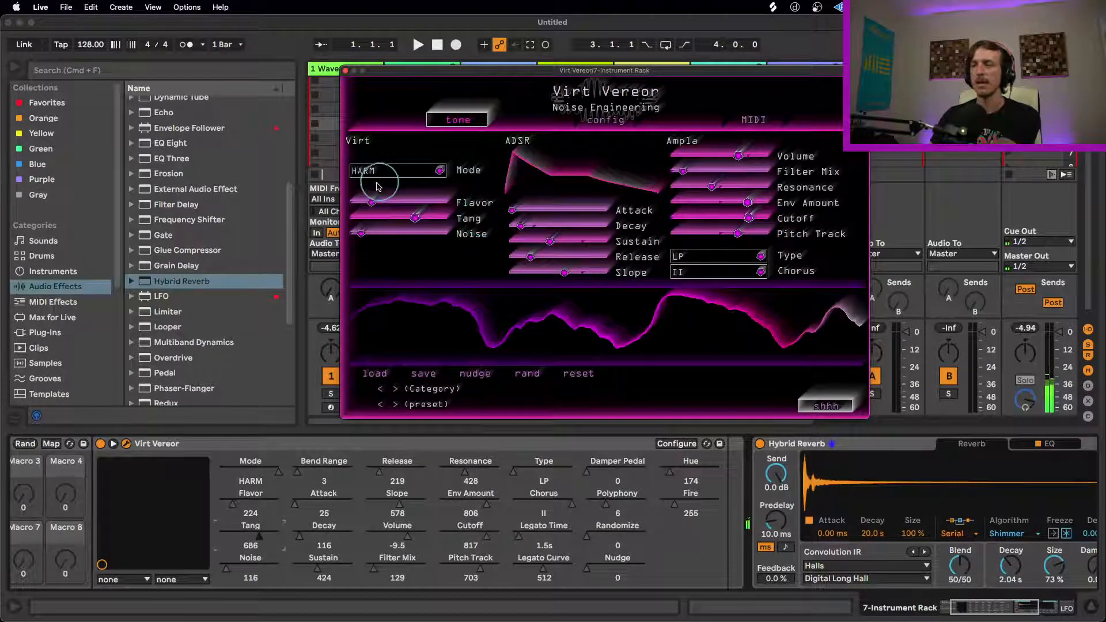
pyautogui.moveTo(371, 203); pyautogui.dragTo(433, 201)
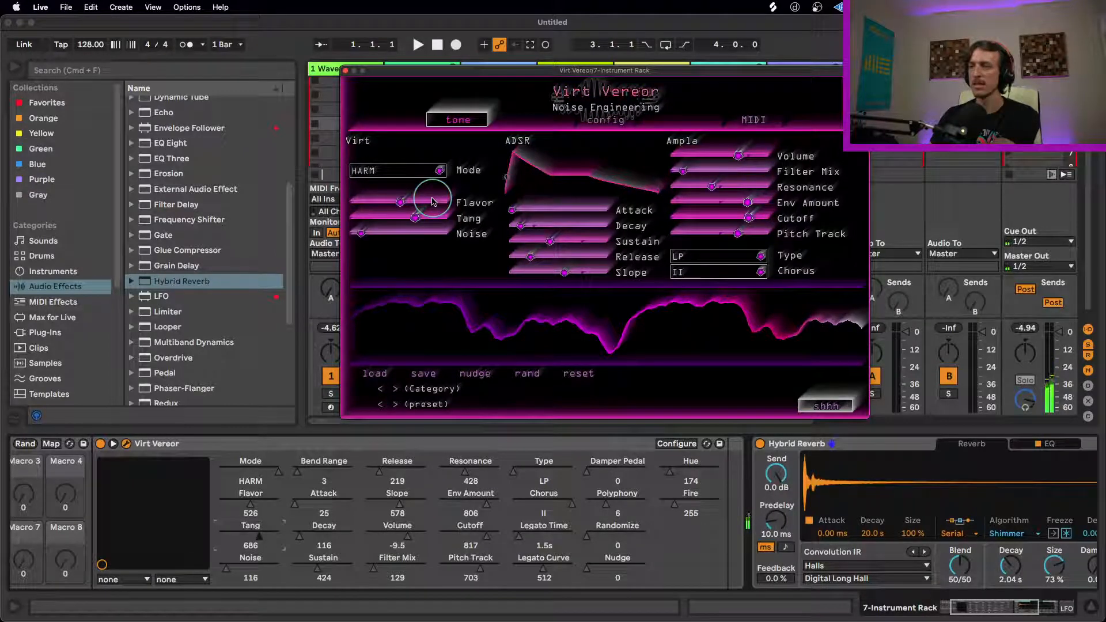
pyautogui.click(433, 202)
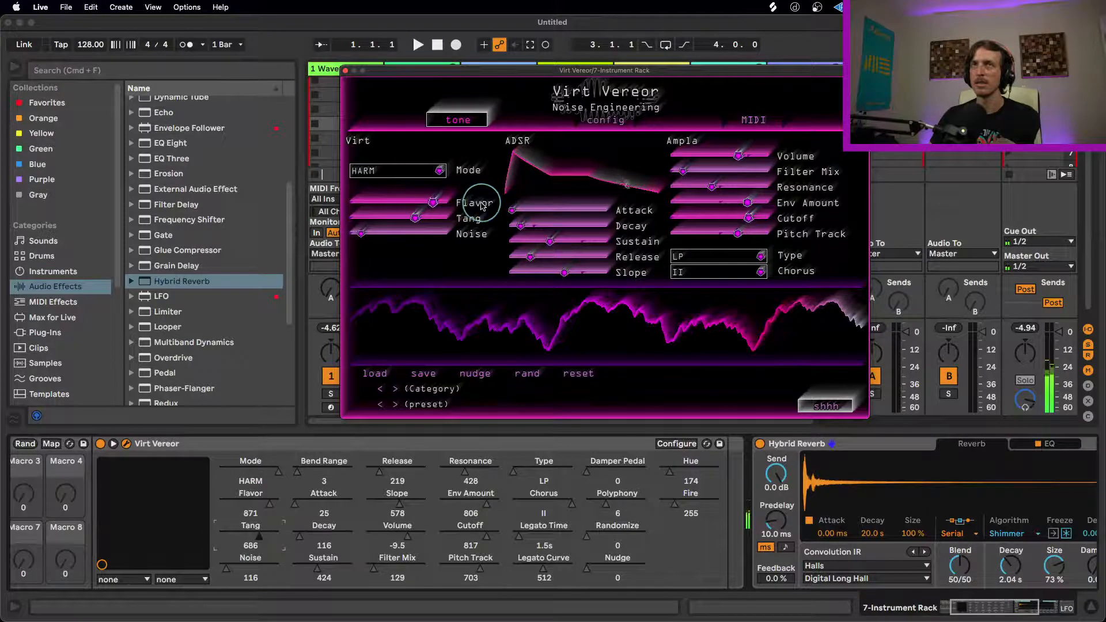
pyautogui.moveTo(445, 216); pyautogui.dragTo(290, 225)
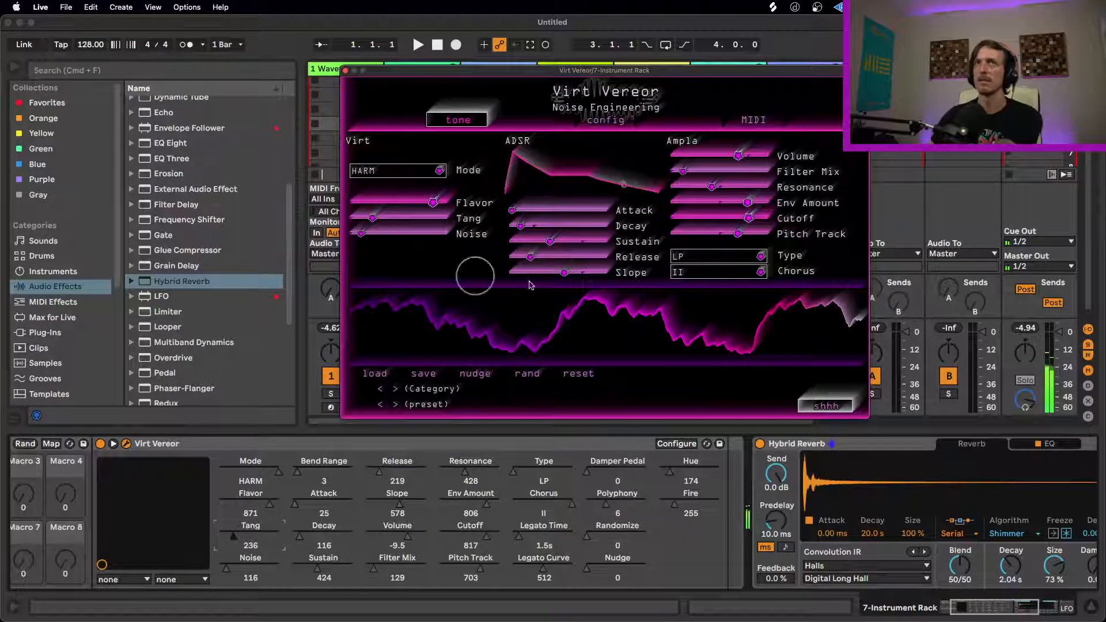
# Step: Shorten the envelope to Sustain 0 and Decay 99, and raise Flavor to 1011
pyautogui.moveTo(555, 237); pyautogui.dragTo(434, 242)
pyautogui.moveTo(520, 226)
pyautogui.mouseDown()
pyautogui.moveTo(511, 230)
pyautogui.moveTo(547, 229)
pyautogui.moveTo(517, 231)
pyautogui.mouseUp()
pyautogui.moveTo(433, 202); pyautogui.dragTo(462, 204)
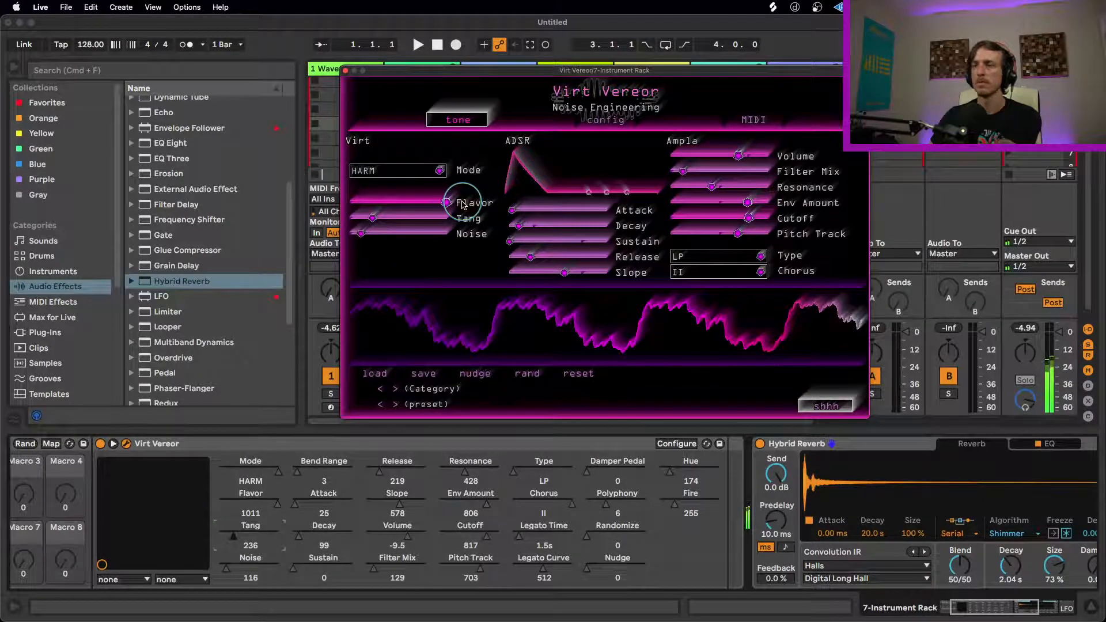
# Step: Turn the sound into a sustained tone with Attack 113, Sustain 485, Flavor 389 and Tang 760
pyautogui.click(391, 216)
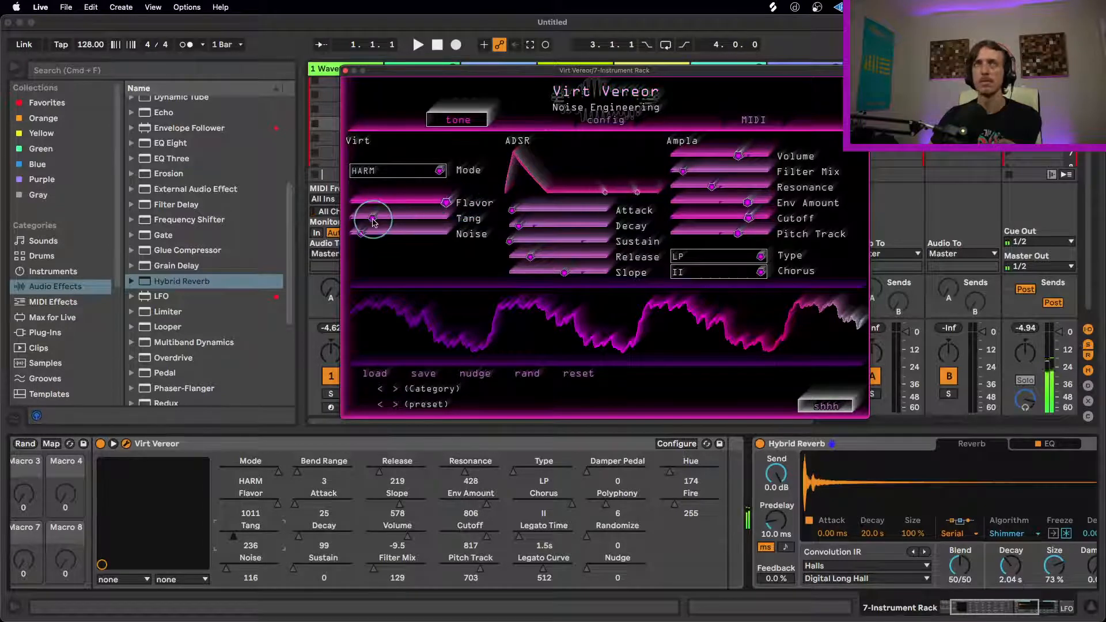
pyautogui.moveTo(521, 244); pyautogui.dragTo(651, 238)
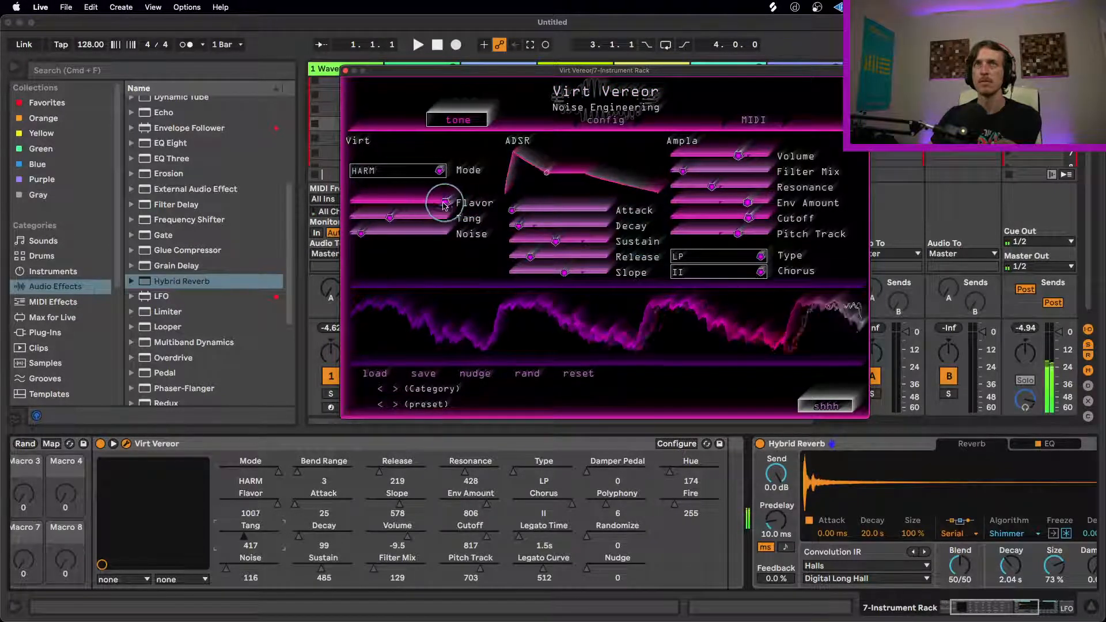
pyautogui.moveTo(435, 206); pyautogui.dragTo(392, 216)
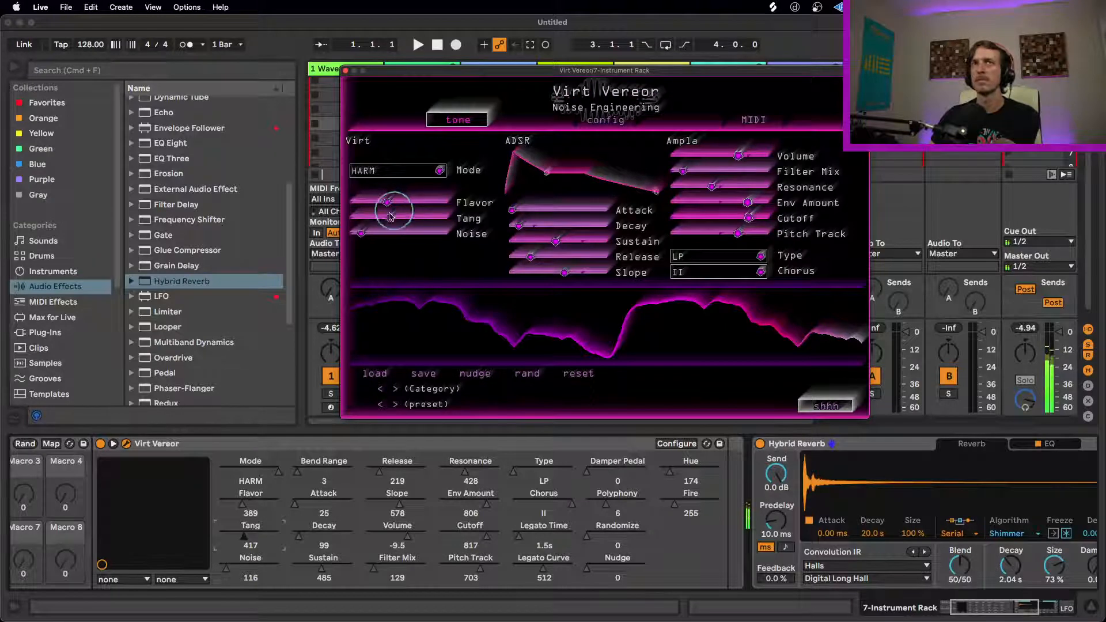
pyautogui.moveTo(390, 217); pyautogui.dragTo(469, 223)
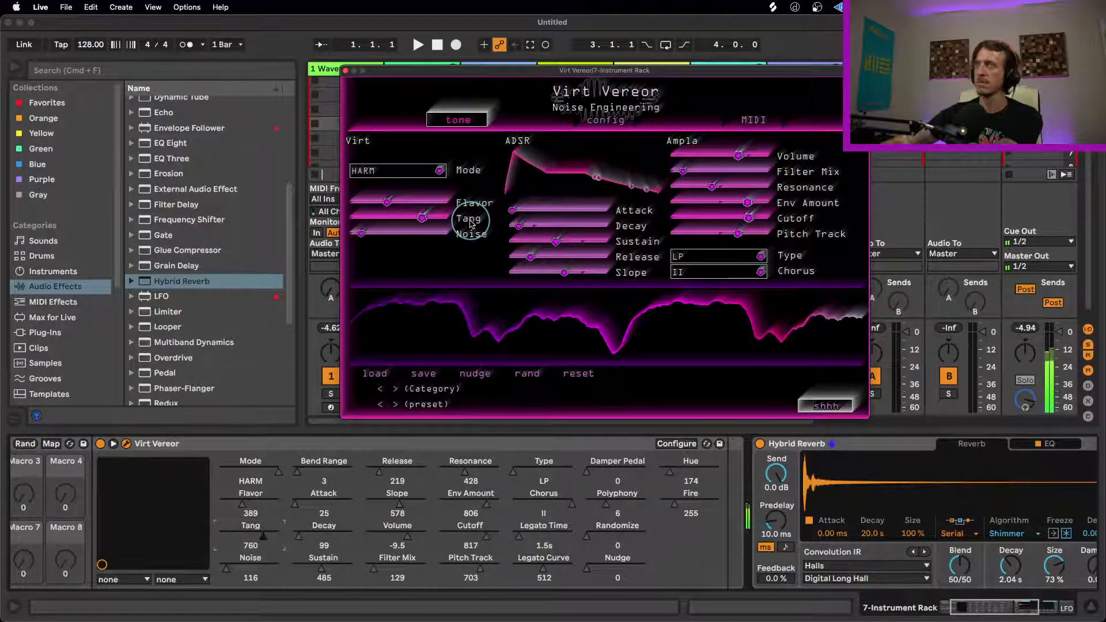
pyautogui.moveTo(513, 213); pyautogui.dragTo(531, 214)
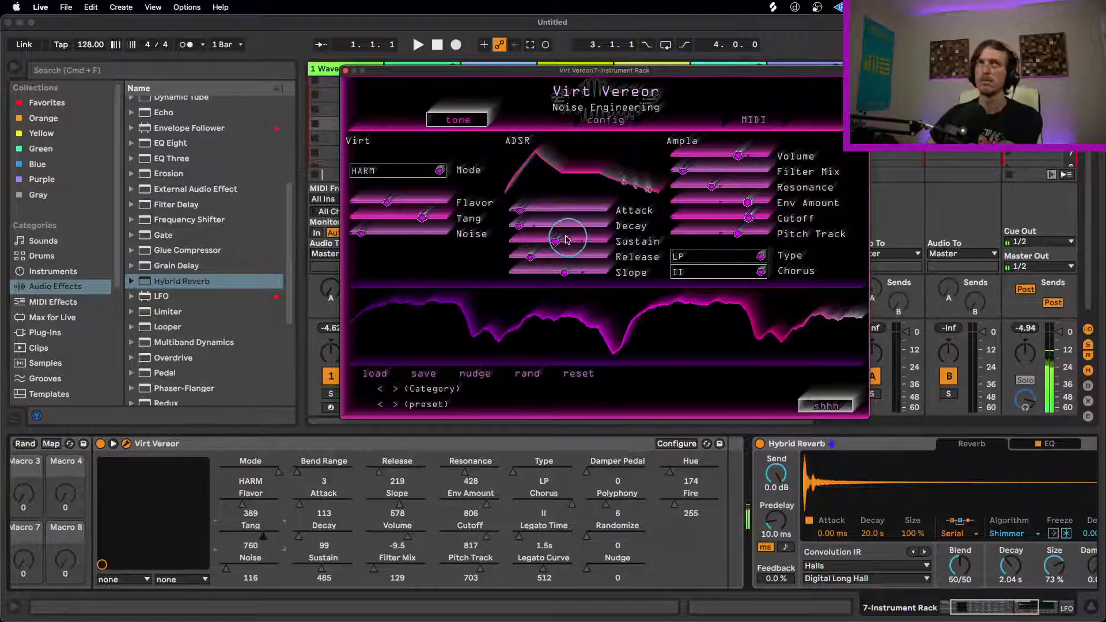
# Step: Bypass Hybrid Reverb and tighten Virt Vereor's envelope to Attack 0, Decay 61 and Sustain 37
pyautogui.click(759, 444)
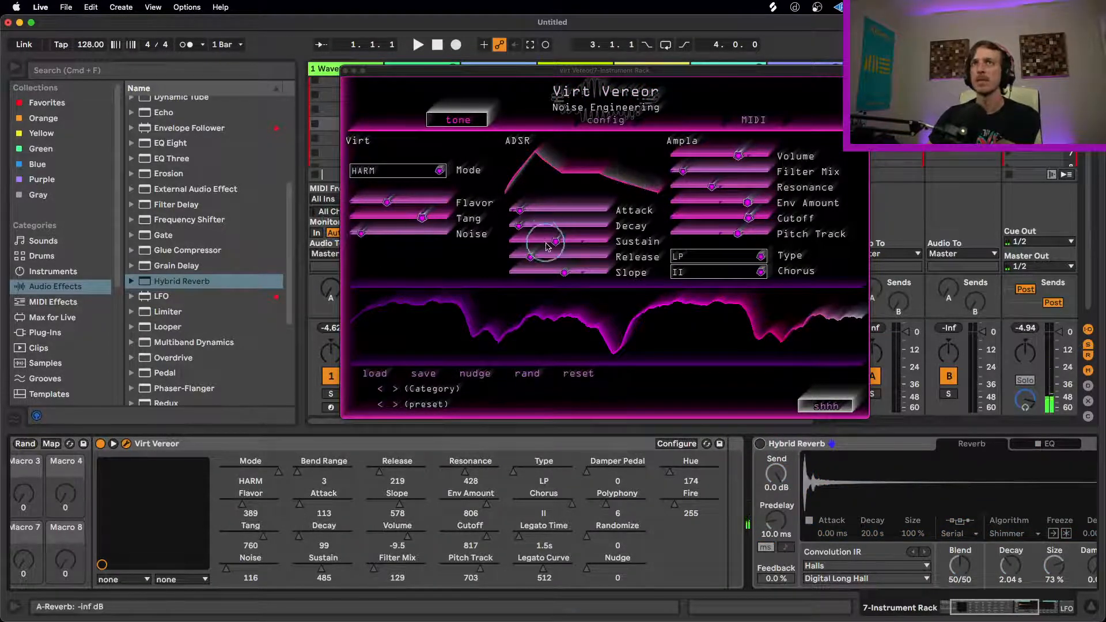
pyautogui.moveTo(546, 242); pyautogui.dragTo(515, 225)
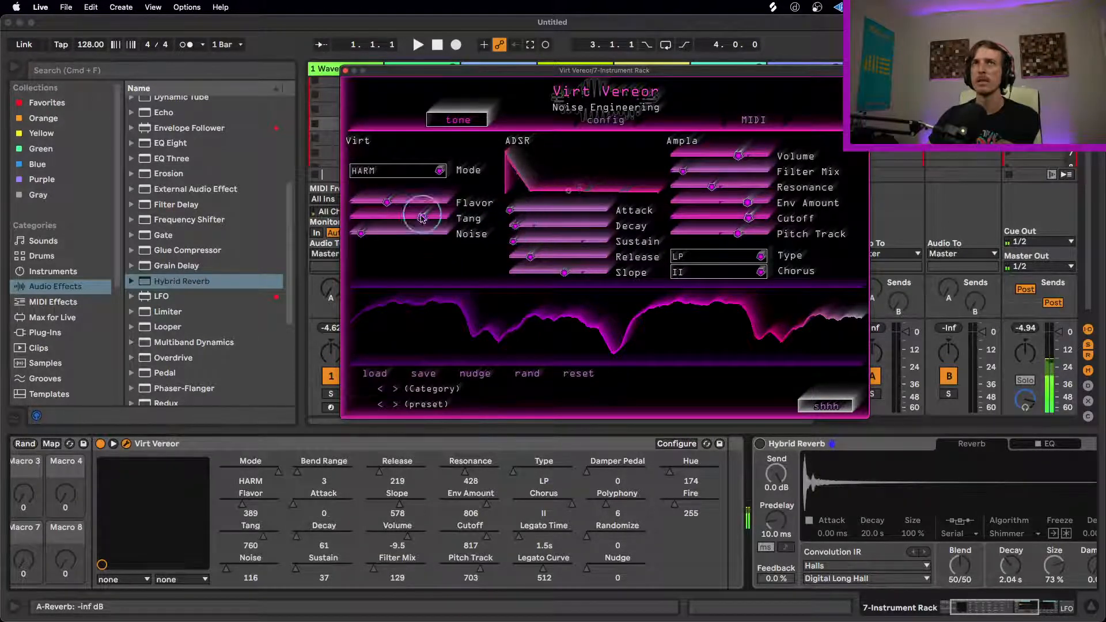
# Step: Set Virt Vereor's Tang to 327, try a high Noise of 954 before reducing it to 0, and set Flavor to 786
pyautogui.moveTo(422, 216); pyautogui.dragTo(382, 218)
pyautogui.moveTo(361, 235); pyautogui.dragTo(440, 235)
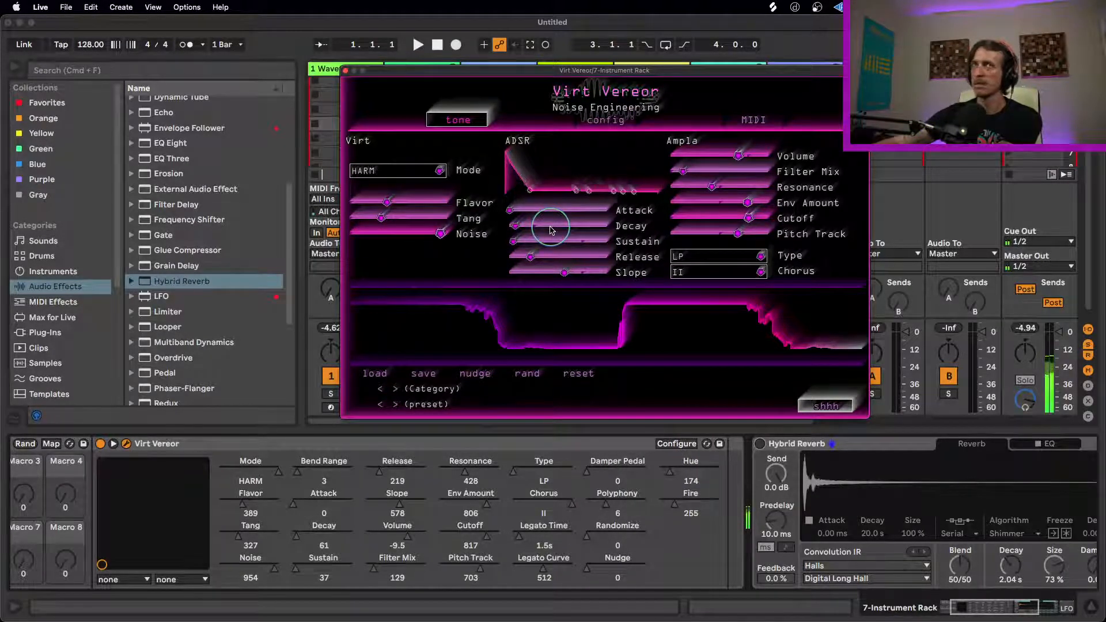
pyautogui.moveTo(441, 234); pyautogui.dragTo(351, 234)
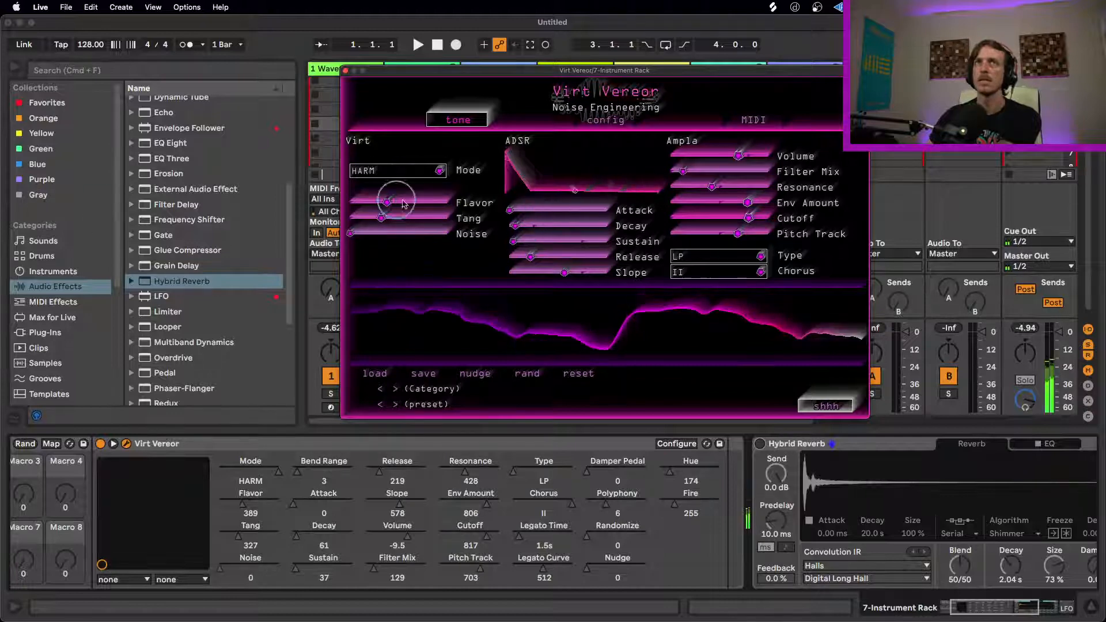
pyautogui.moveTo(389, 203); pyautogui.dragTo(424, 202)
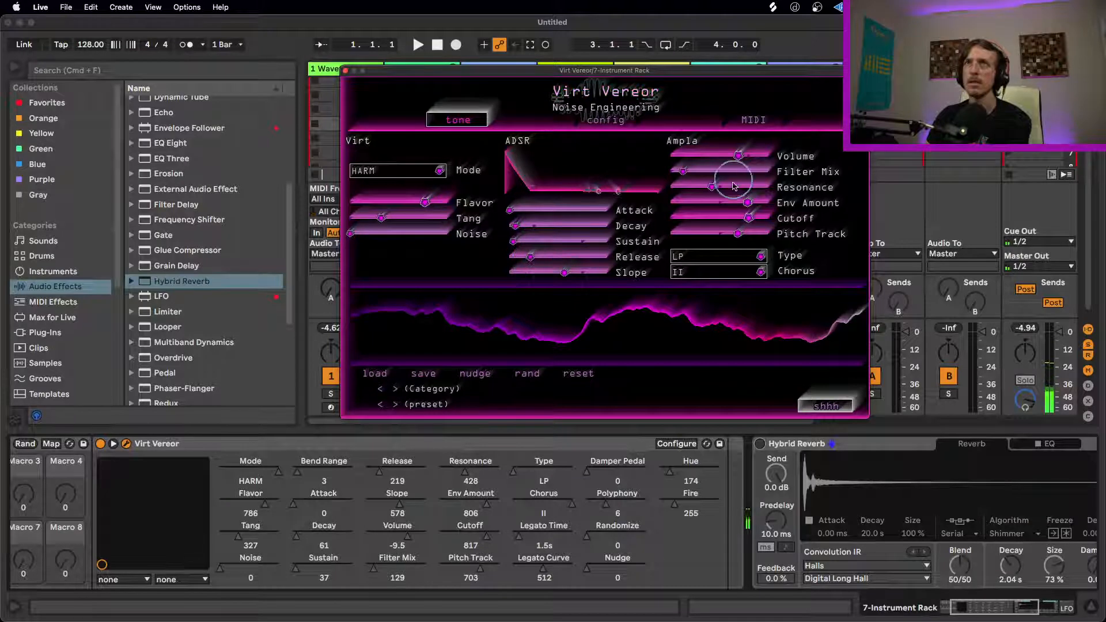
# Step: Deepen the low-pass filtering with Filter Mix 931, Resonance 103, Env Amount 1024 and Cutoff 614
pyautogui.moveTo(691, 172); pyautogui.dragTo(732, 171)
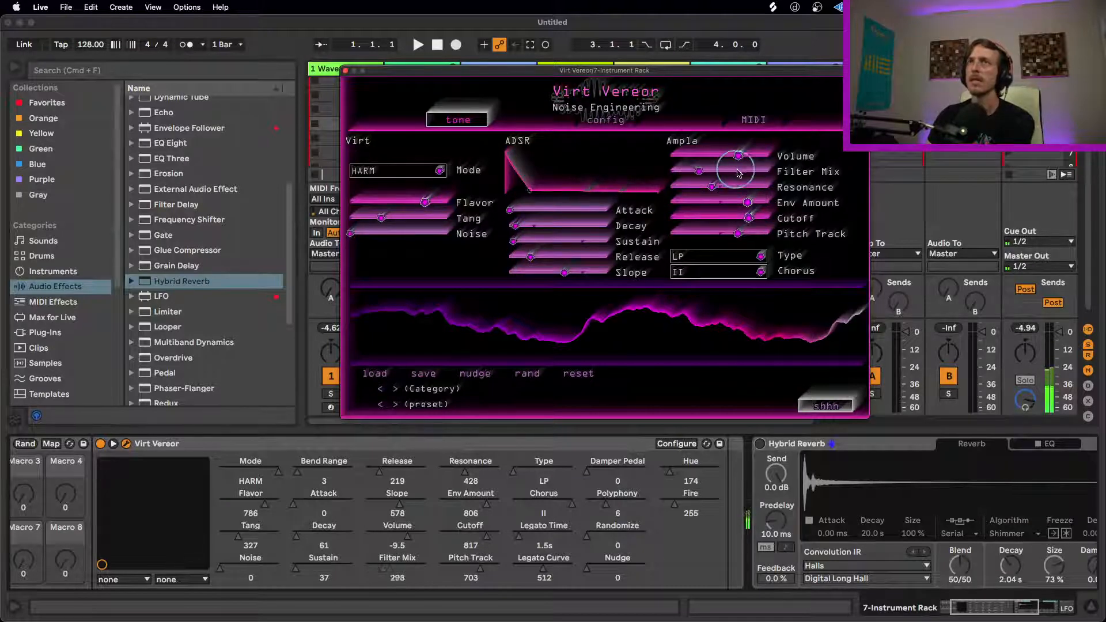
pyautogui.moveTo(842, 172); pyautogui.dragTo(916, 172)
pyautogui.moveTo(752, 205); pyautogui.dragTo(707, 205)
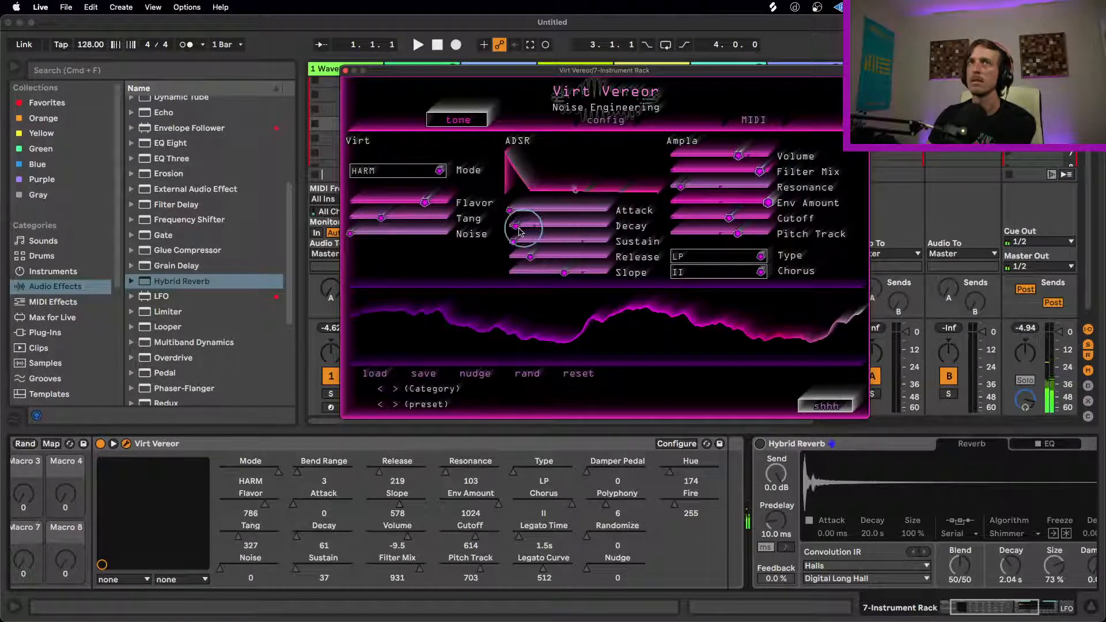
# Step: Reshape the pluck envelope with Slope 931 and Decay 148
pyautogui.moveTo(518, 230); pyautogui.dragTo(528, 232)
pyautogui.moveTo(564, 270); pyautogui.dragTo(650, 272)
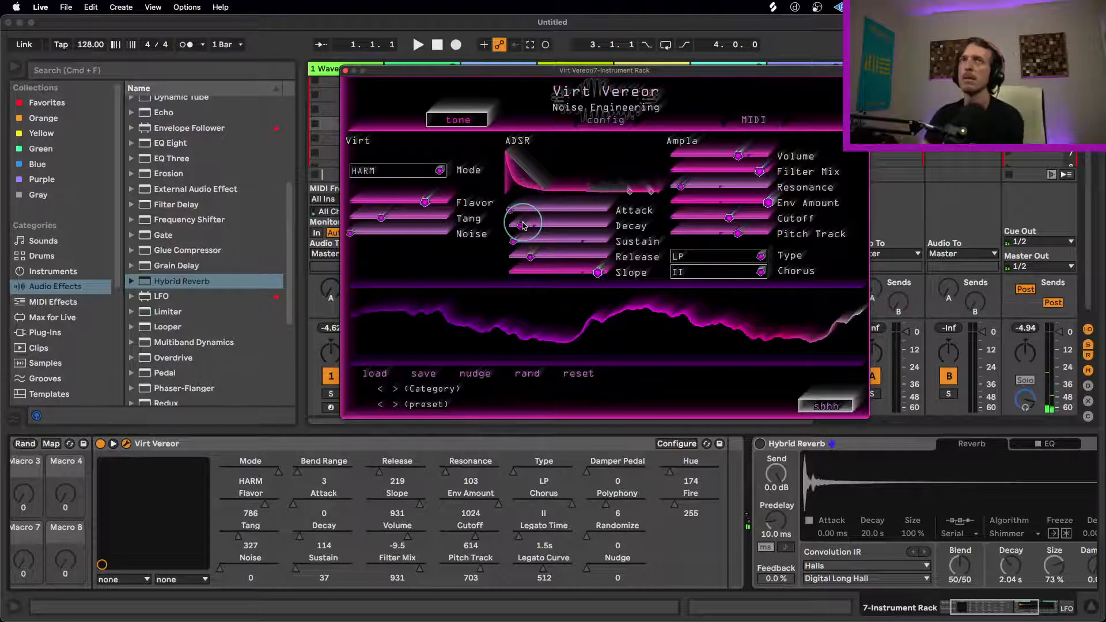
pyautogui.moveTo(526, 230); pyautogui.dragTo(525, 234)
# Step: Lower Virt Vereor's Flavor to 421, compare with the Chorus at 0, and set the Chorus to I
pyautogui.moveTo(425, 202); pyautogui.dragTo(324, 199)
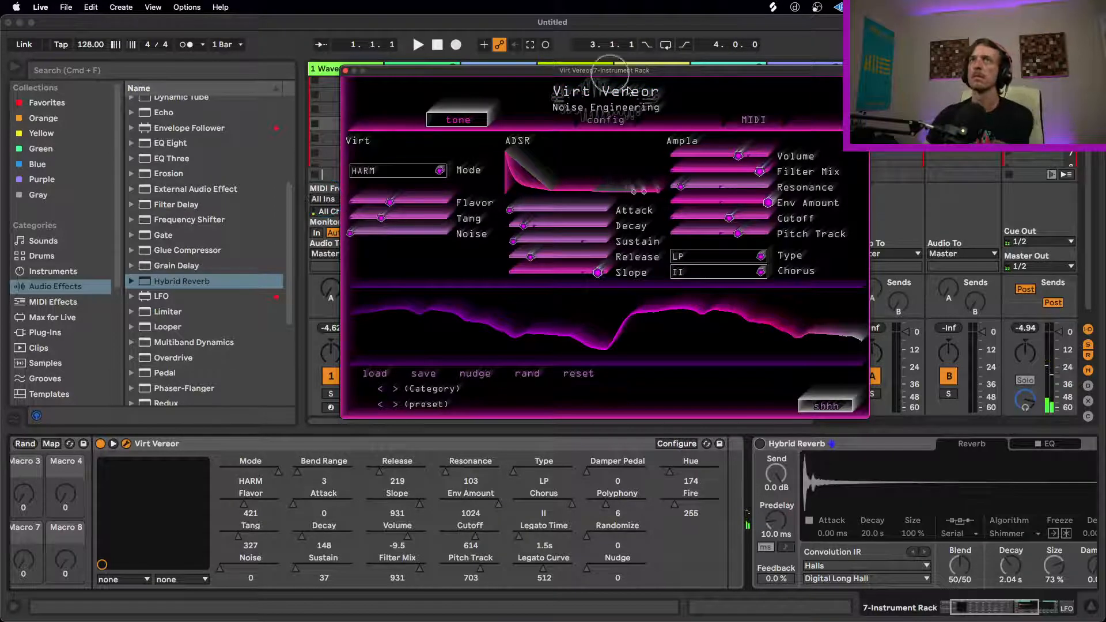
pyautogui.click(729, 274)
pyautogui.click(694, 273)
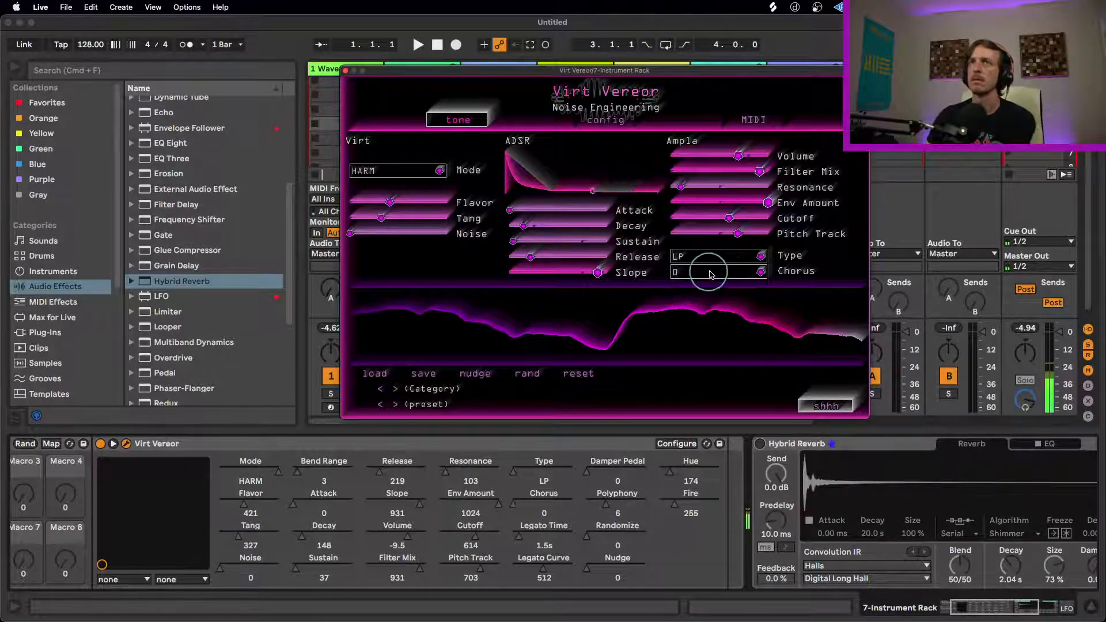
pyautogui.click(720, 272)
pyautogui.click(704, 288)
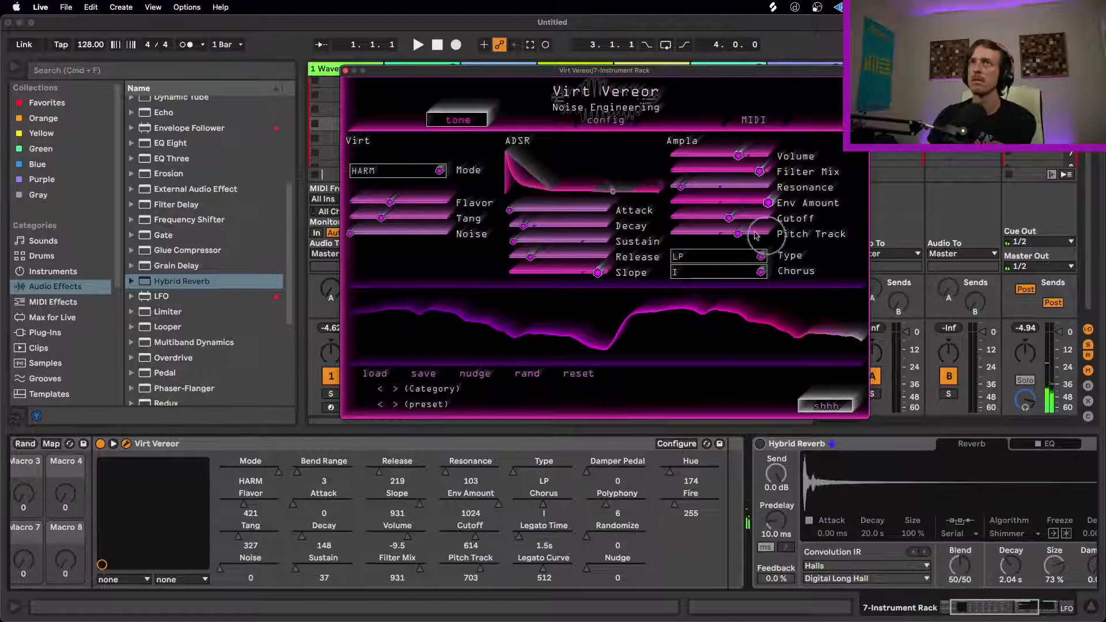
# Step: Set the low-pass Cutoff to 785 and retune Virt Vereor's oscillator to Noise 214, Tang 528 and Flavor 349
pyautogui.moveTo(728, 219); pyautogui.dragTo(755, 218)
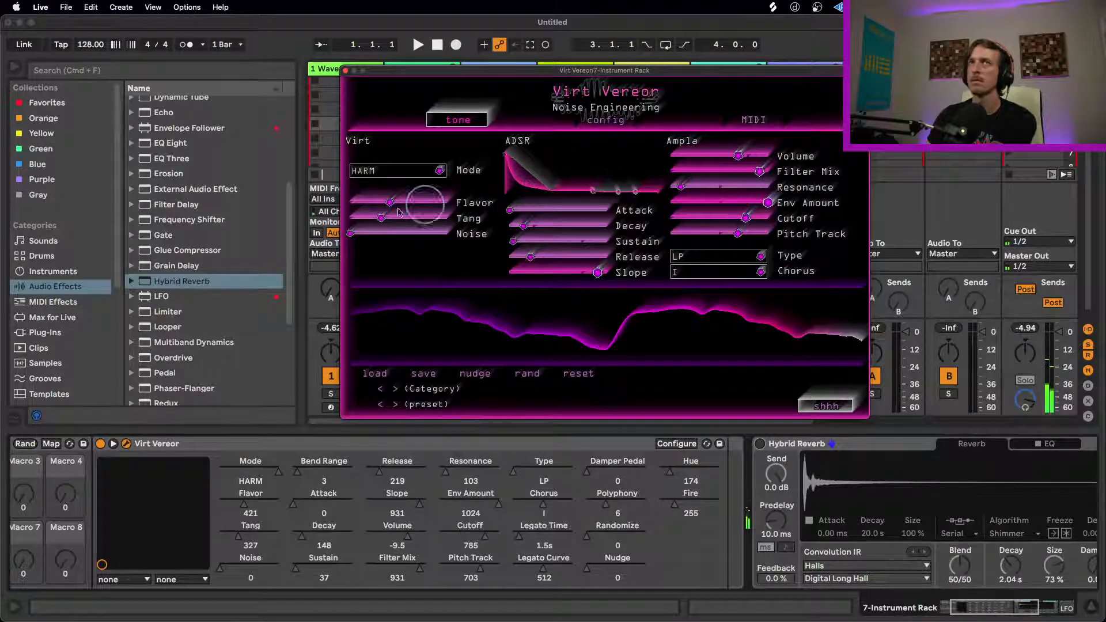
pyautogui.moveTo(378, 206); pyautogui.dragTo(502, 222)
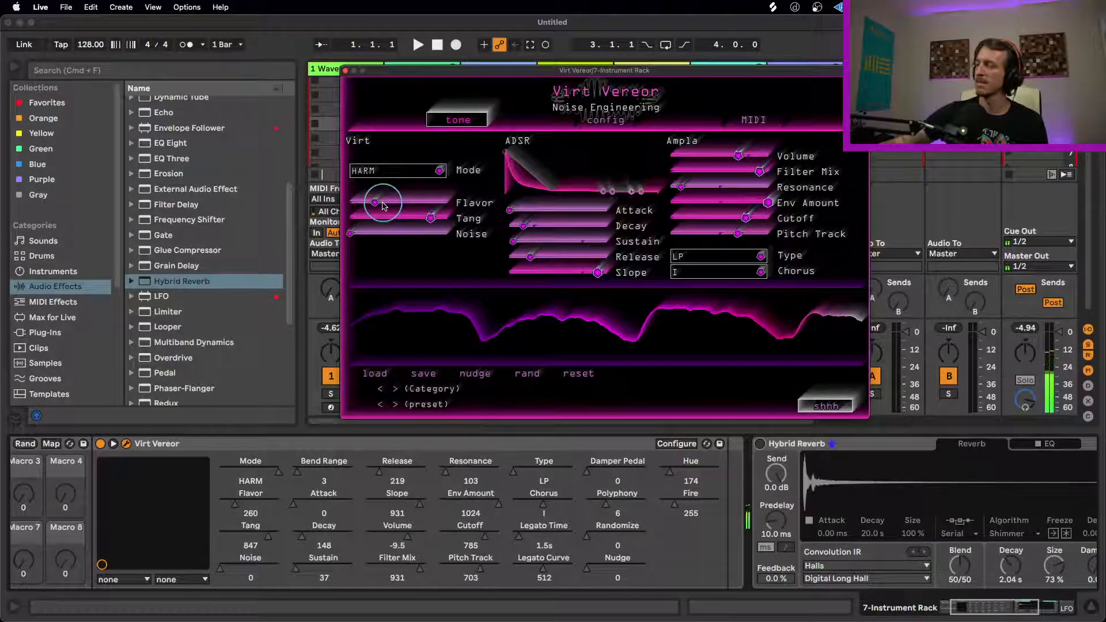
pyautogui.moveTo(367, 233); pyautogui.dragTo(409, 233)
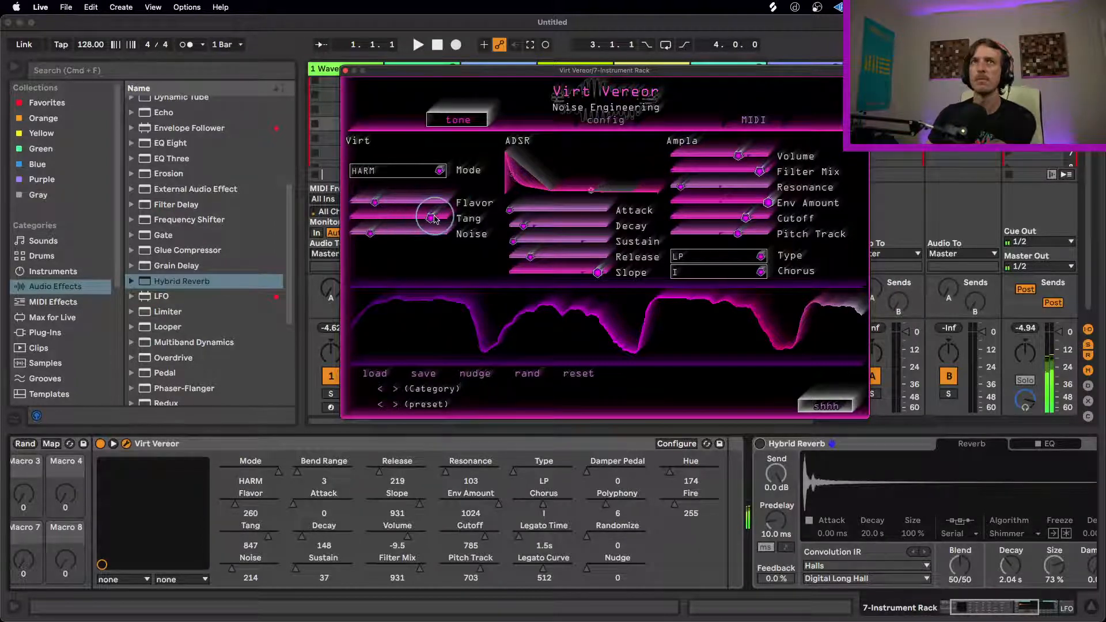
pyautogui.moveTo(433, 218); pyautogui.dragTo(358, 206)
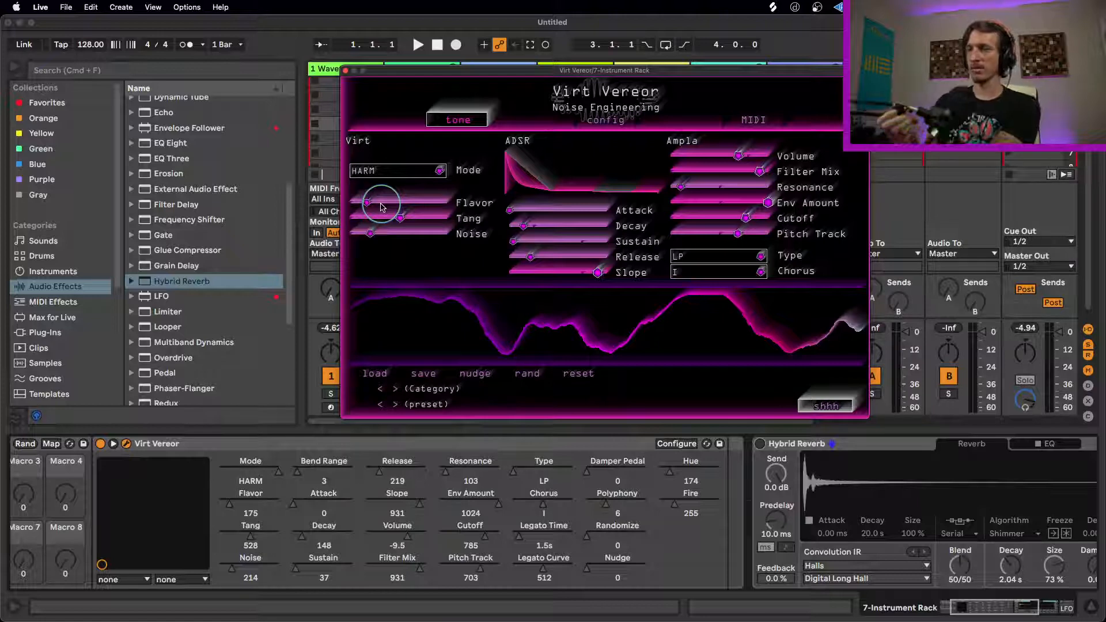
pyautogui.moveTo(380, 206); pyautogui.dragTo(417, 208)
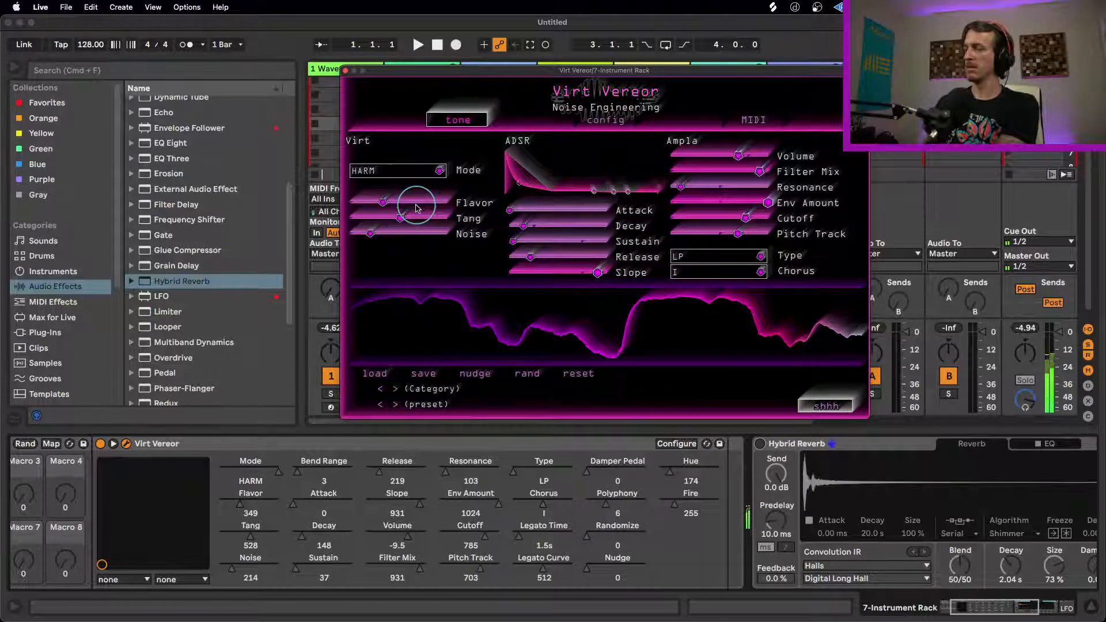
# Step: Set Release to 310 and Slope to 924, brighten the filter with Filter Mix 1024 and Resonance 386, and raise Tang to 672
pyautogui.moveTo(530, 257); pyautogui.dragTo(605, 278)
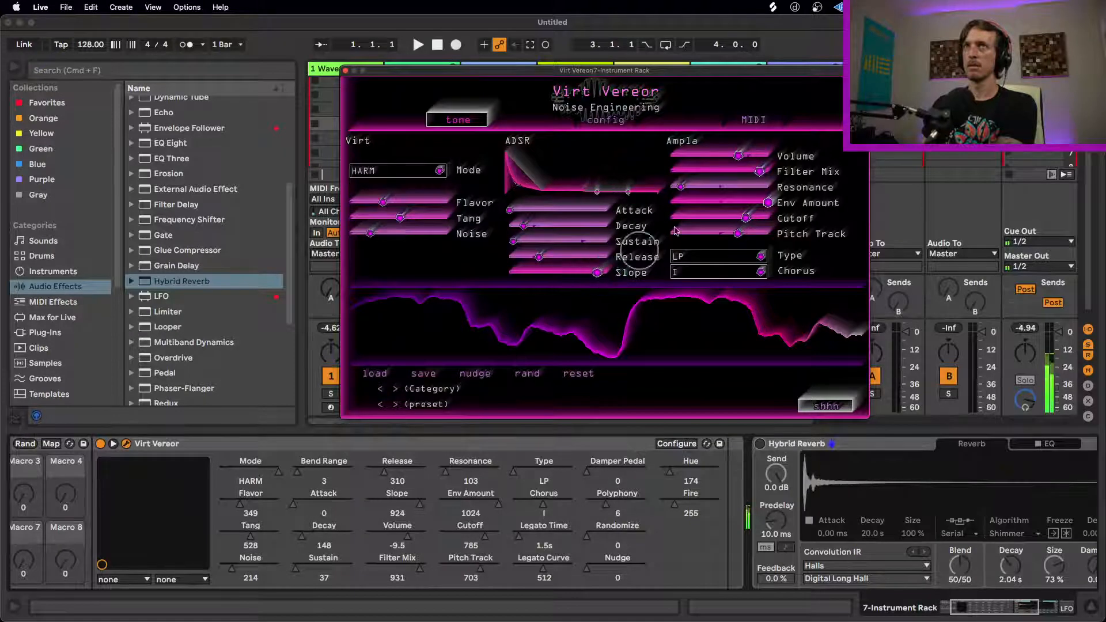
pyautogui.moveTo(752, 172); pyautogui.dragTo(789, 170)
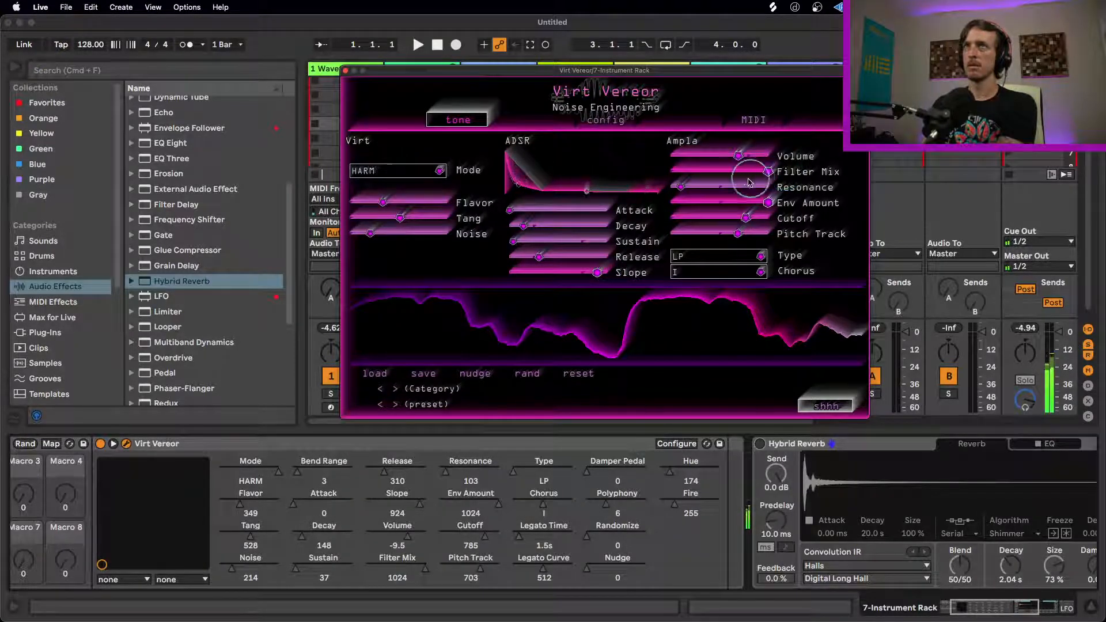
pyautogui.moveTo(700, 193); pyautogui.dragTo(754, 190)
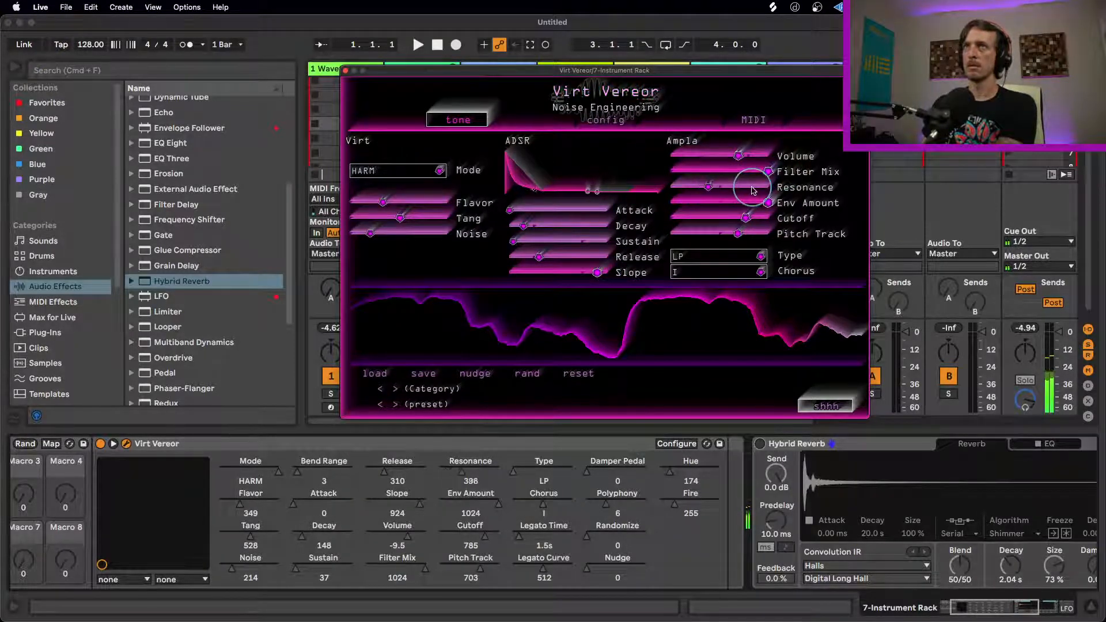
pyautogui.moveTo(400, 218); pyautogui.dragTo(441, 220)
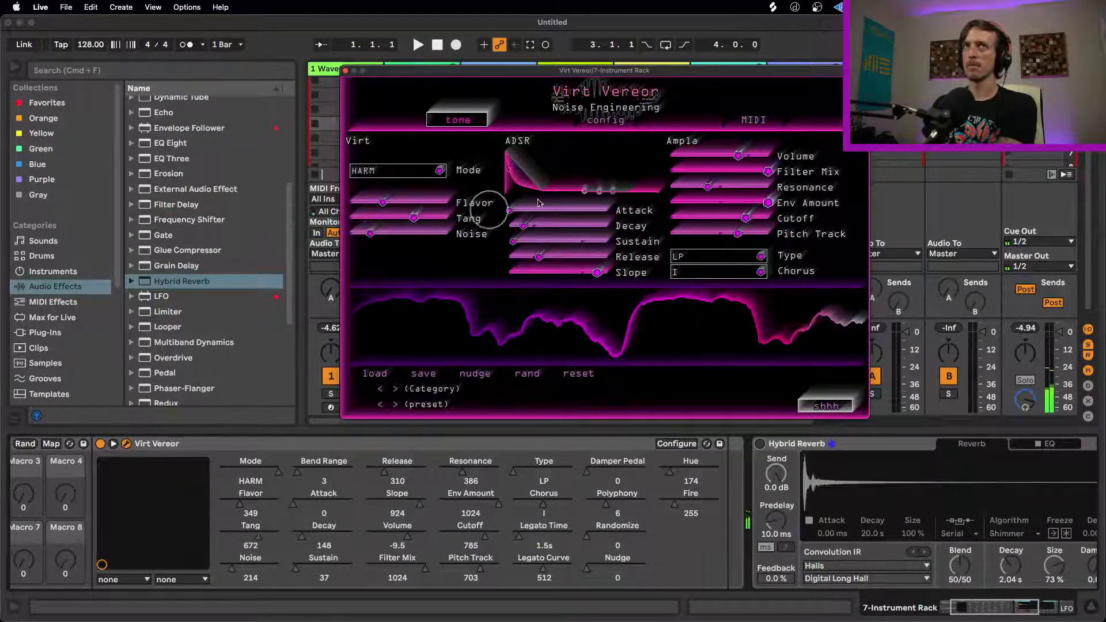
# Step: Soften Virt Vereor's filtering with Resonance 181, Env Amount 729 and Filter Mix 663
pyautogui.moveTo(726, 184); pyautogui.dragTo(685, 187)
pyautogui.moveTo(794, 203); pyautogui.dragTo(698, 207)
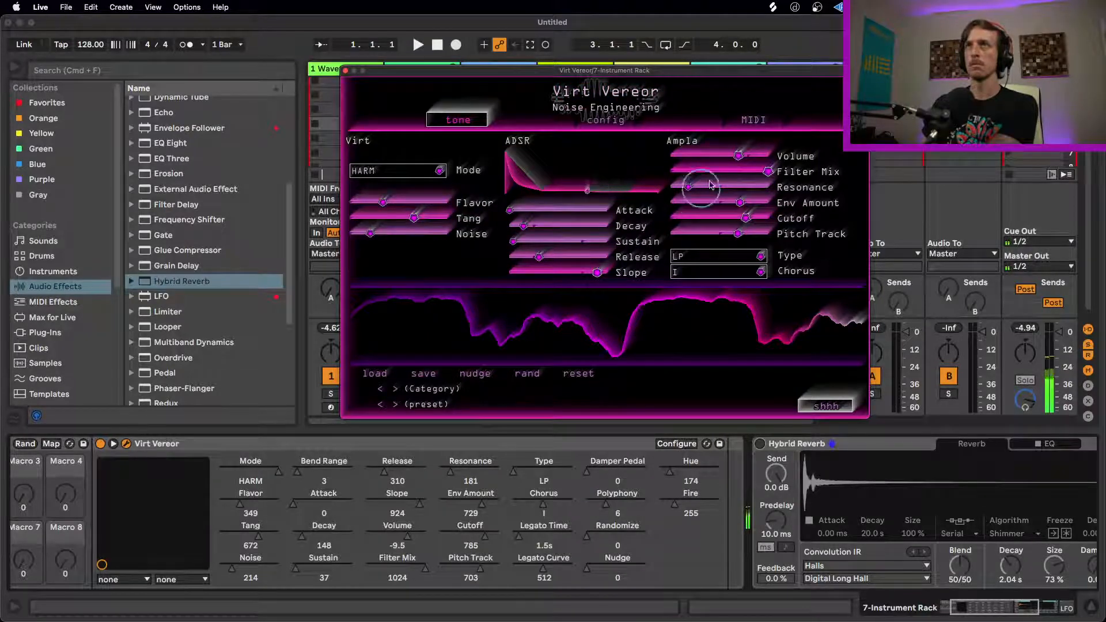
pyautogui.moveTo(767, 172); pyautogui.dragTo(677, 175)
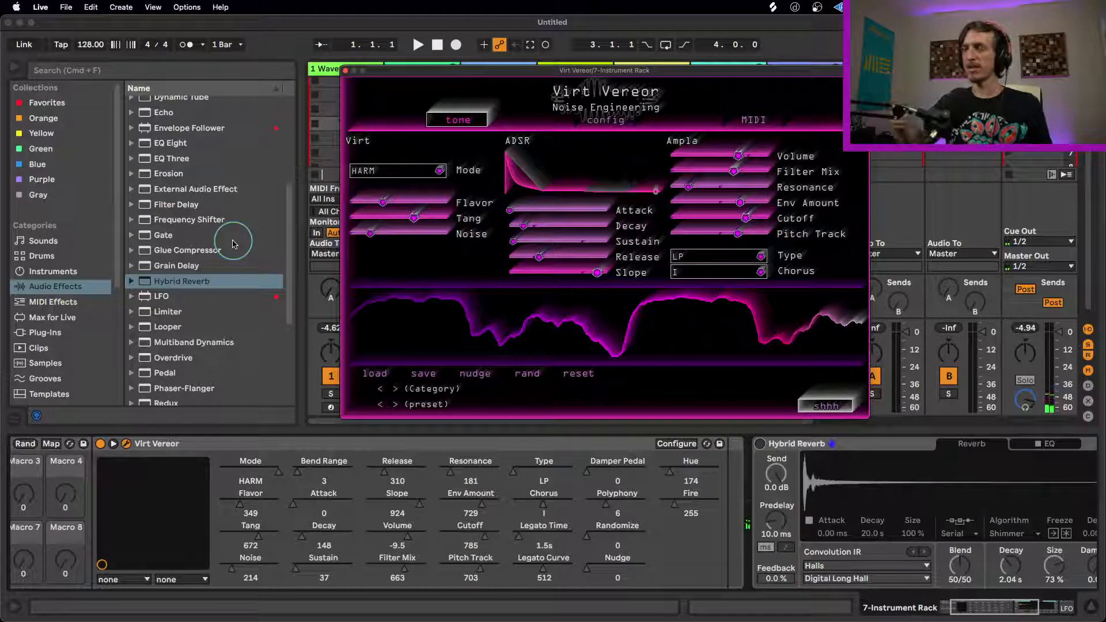
# Step: Insert a Saturator audio effect between Virt Vereor and Hybrid Reverb in the device chain
pyautogui.scroll(5, 230, 193)
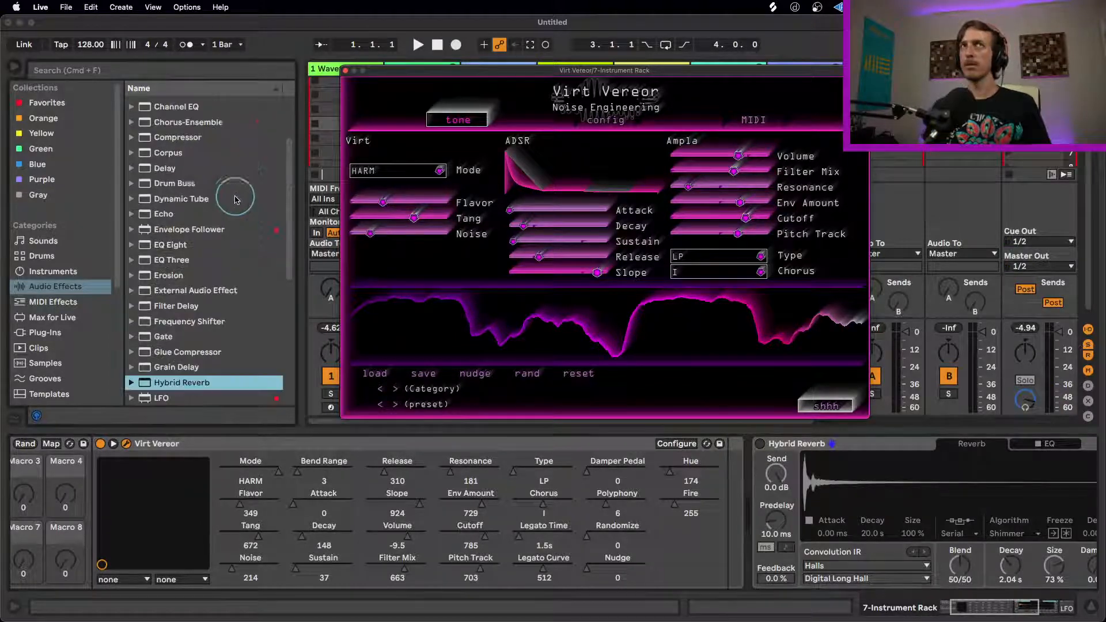
pyautogui.scroll(-5, 230, 193)
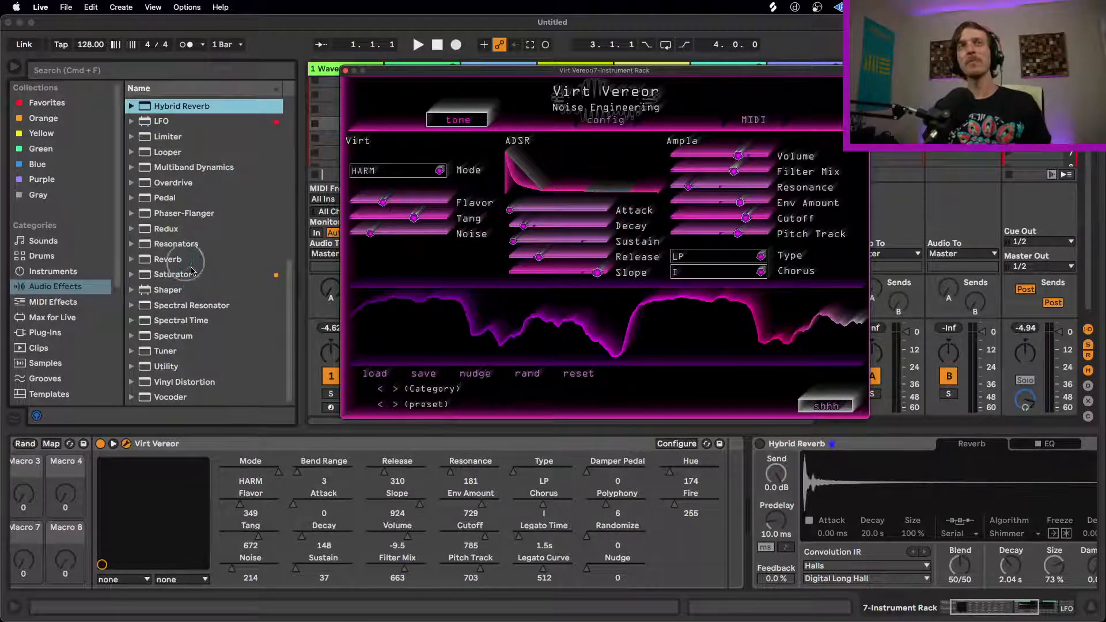
pyautogui.moveTo(190, 275); pyautogui.dragTo(746, 478)
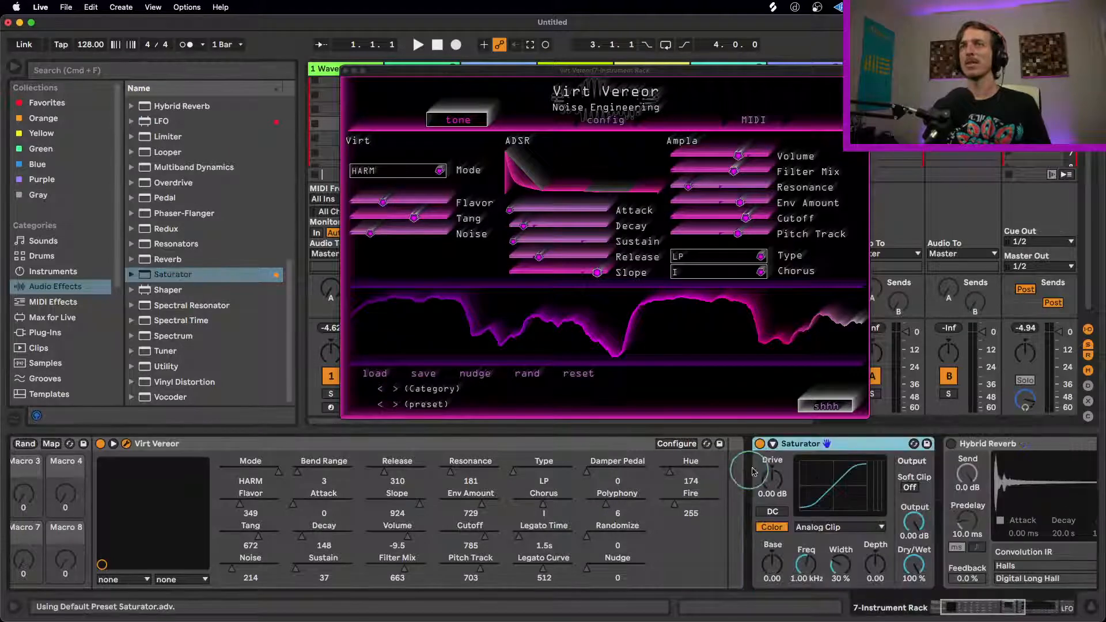
# Step: Shorten Hybrid Reverb with Size 56% and Decay 1.66 s, and set the Saturator to Soft Sine with 2.86 dB Drive
pyautogui.click(989, 609)
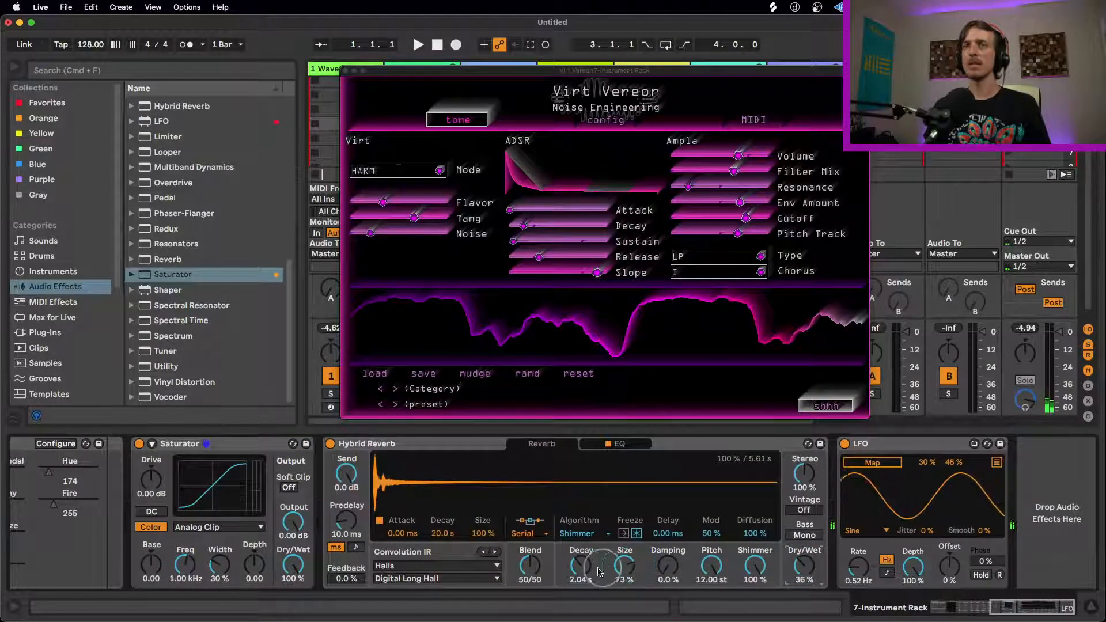
pyautogui.moveTo(483, 533); pyautogui.dragTo(483, 534)
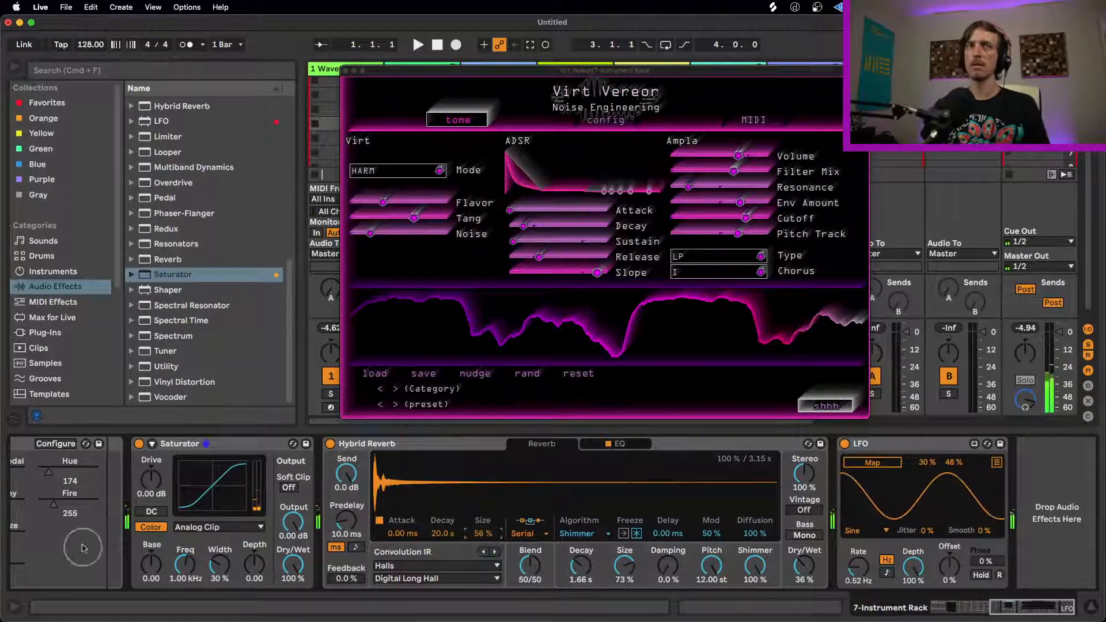
pyautogui.moveTo(151, 487); pyautogui.dragTo(176, 500)
pyautogui.click(216, 527)
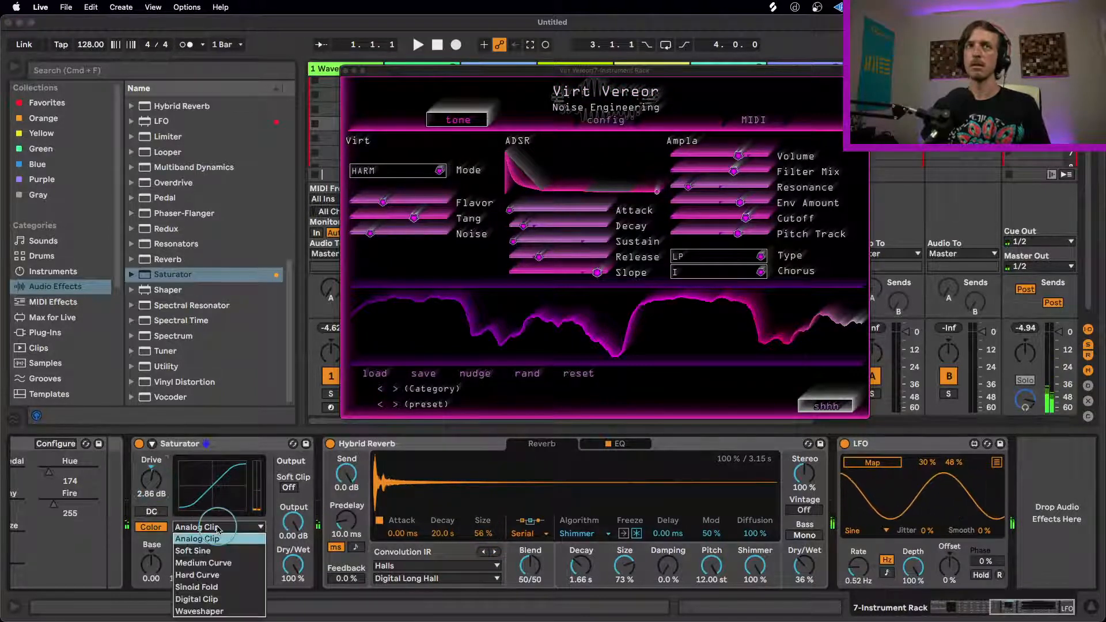
pyautogui.click(235, 553)
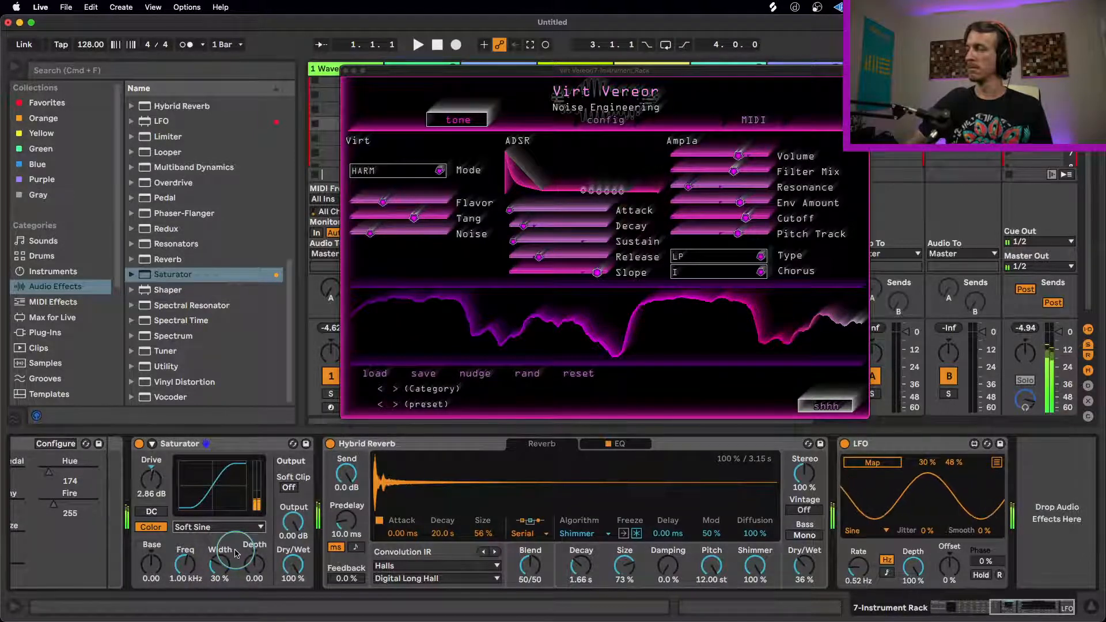
# Step: Move the Virt Vereor window aside, lower Hybrid Reverb's Dry/Wet to 23%, and set Virt Vereor's Chorus to II
pyautogui.moveTo(530, 70); pyautogui.dragTo(442, 50)
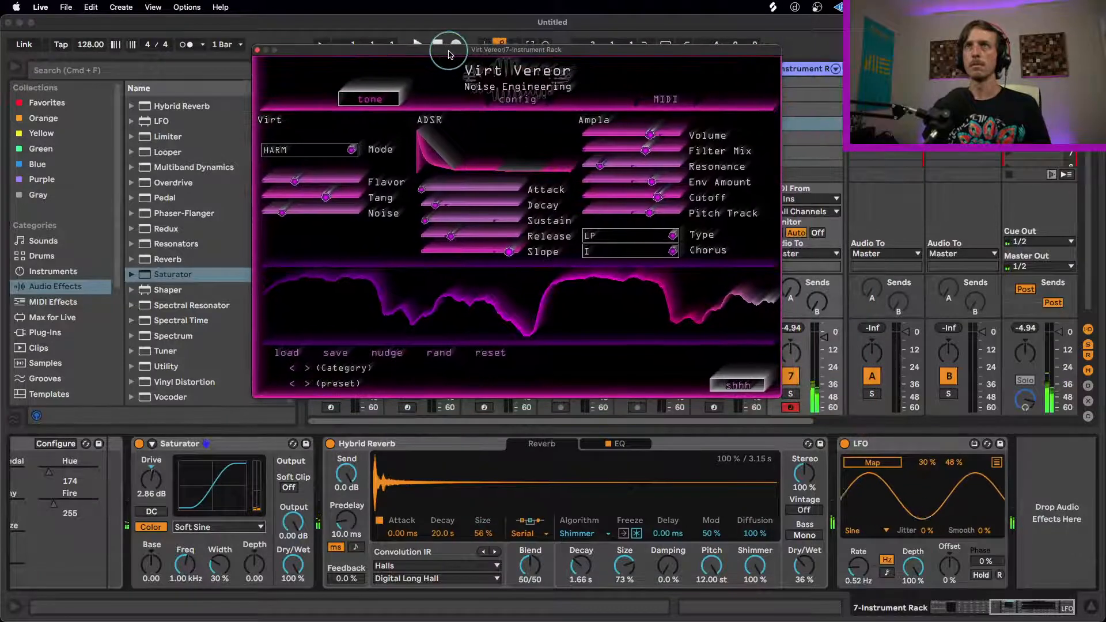
pyautogui.click(709, 425)
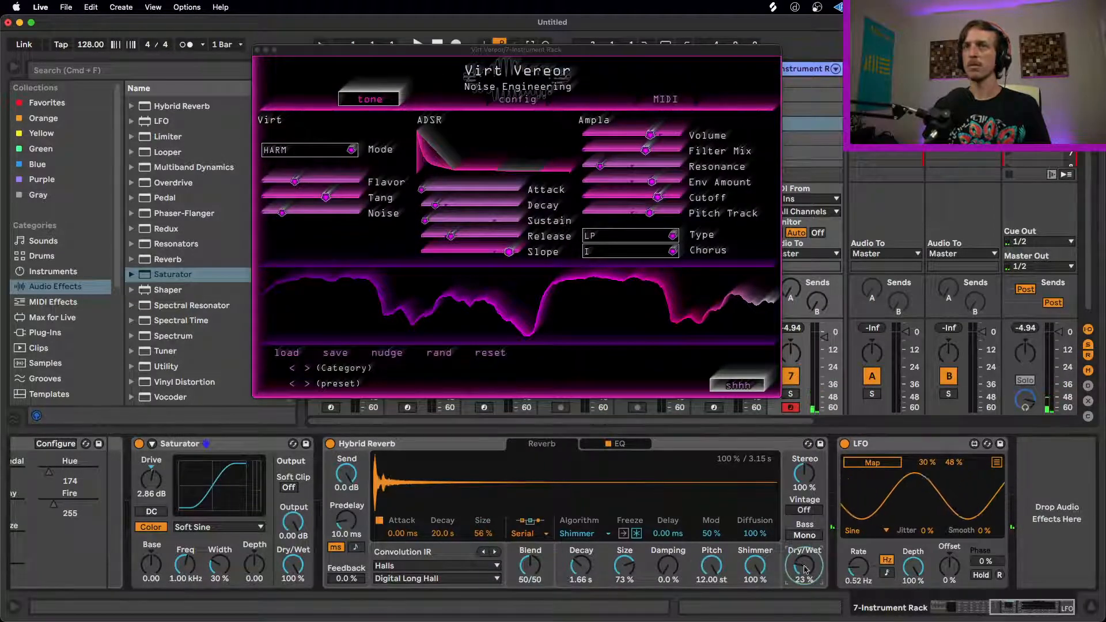
pyautogui.moveTo(1071, 606); pyautogui.dragTo(998, 607)
pyautogui.click(639, 251)
pyautogui.click(606, 279)
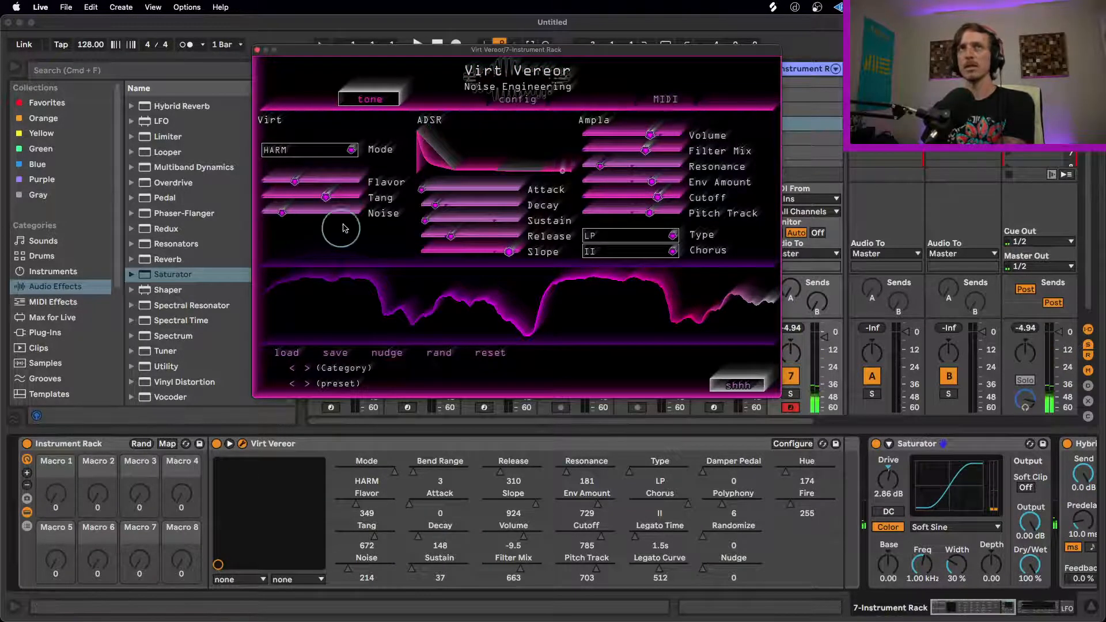
# Step: Reshape the HARM tone with Tang 877 and Flavor 0, trying Noise at 877 before reducing it to 0
pyautogui.moveTo(360, 207); pyautogui.dragTo(303, 217)
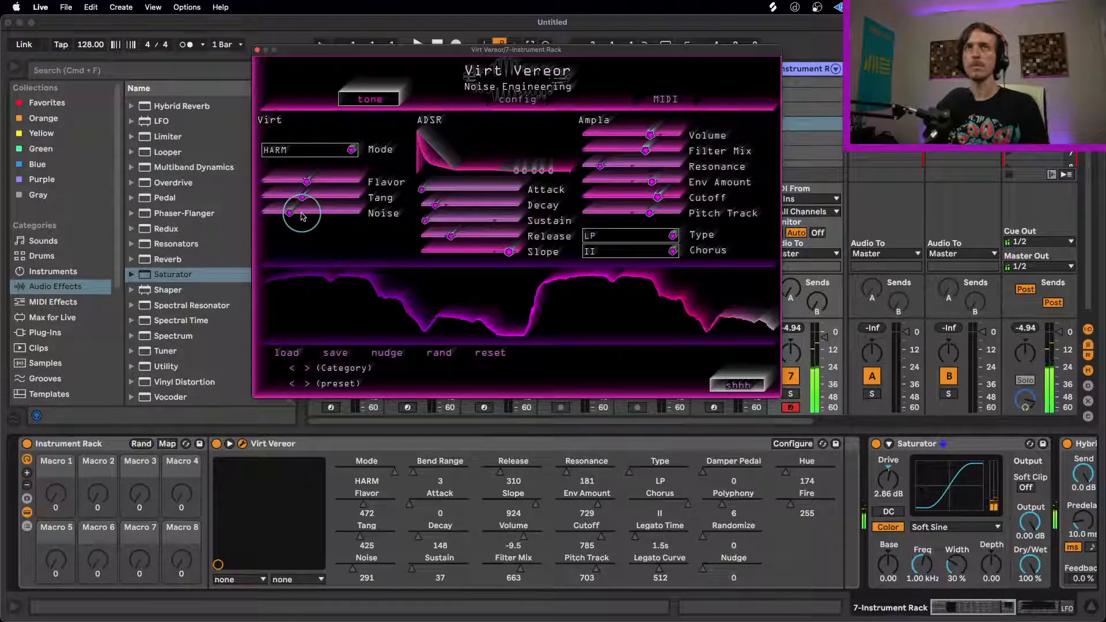
pyautogui.moveTo(292, 213); pyautogui.dragTo(433, 208)
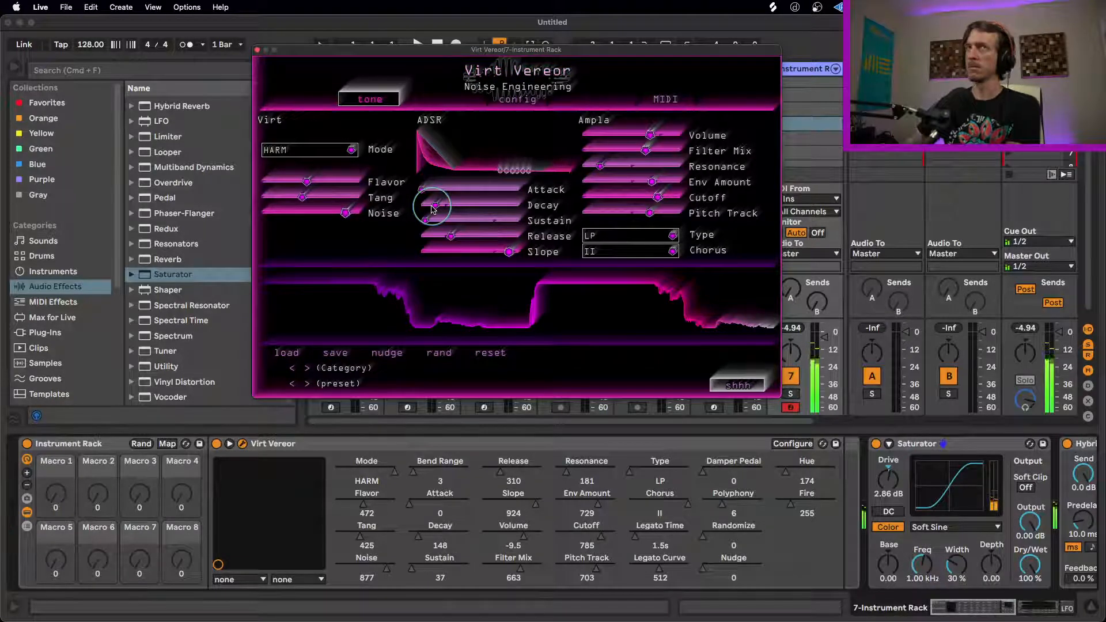
pyautogui.moveTo(302, 197); pyautogui.dragTo(426, 198)
pyautogui.moveTo(311, 181); pyautogui.dragTo(256, 213)
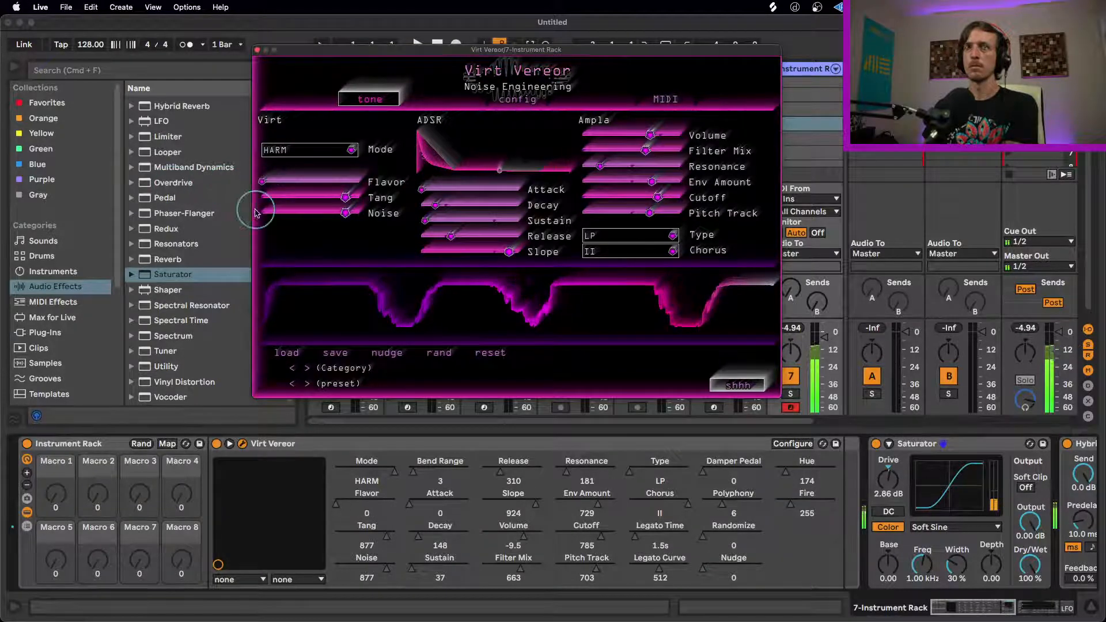
pyautogui.moveTo(345, 213); pyautogui.dragTo(219, 205)
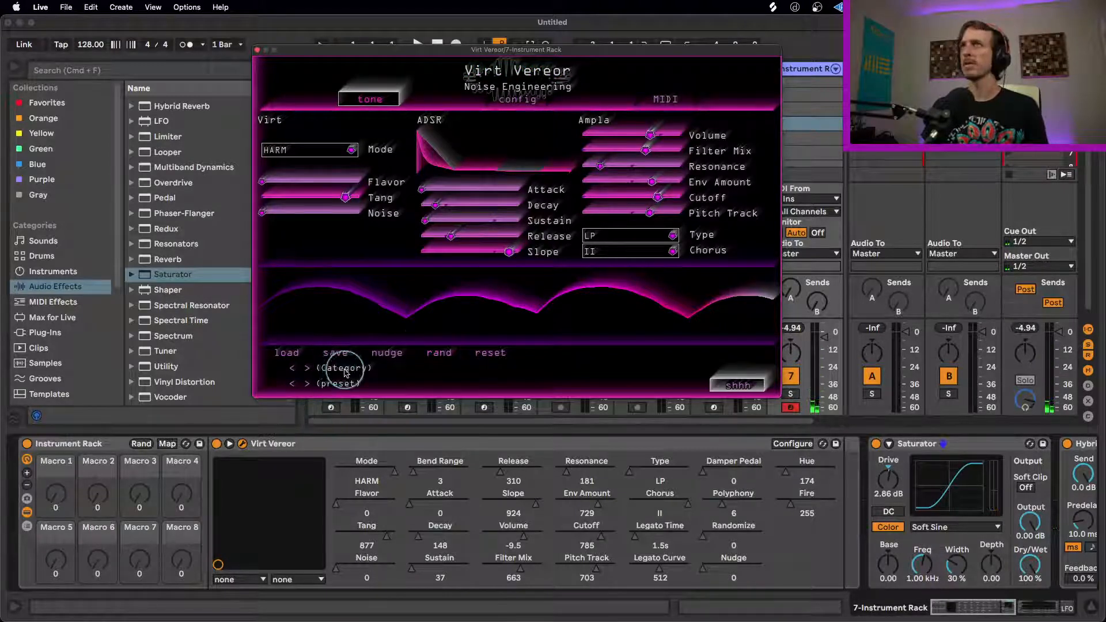
# Step: Load Virt Vereor's Caps preset category and audition its presets one by one from afraid to bob_pl
pyautogui.click(308, 369)
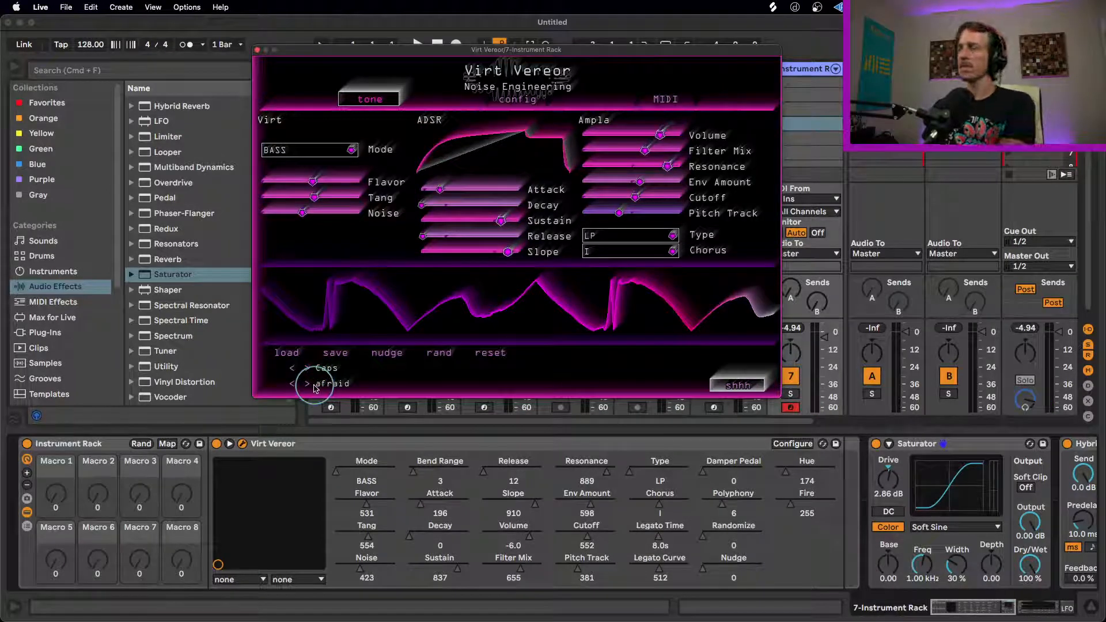
pyautogui.click(308, 384)
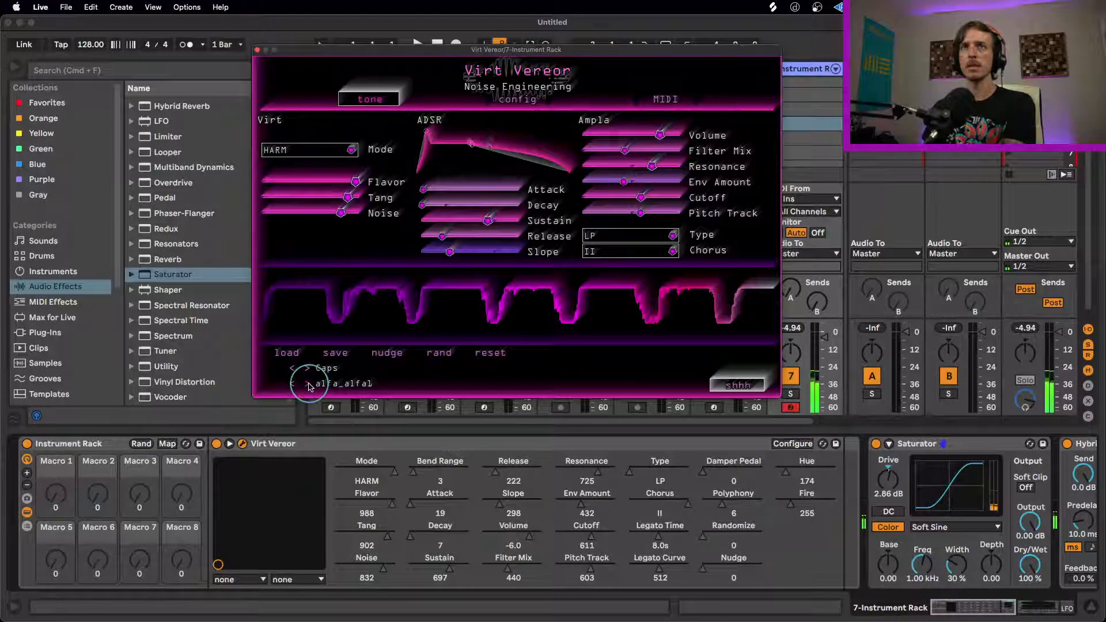
pyautogui.click(308, 384)
pyautogui.click(308, 384)
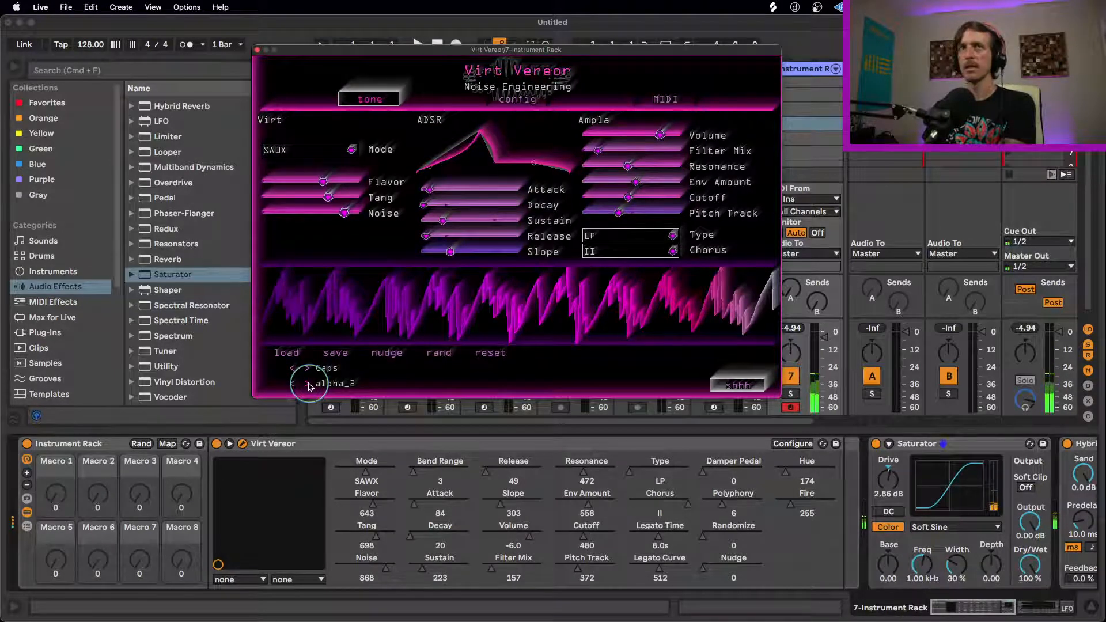
pyautogui.click(308, 384)
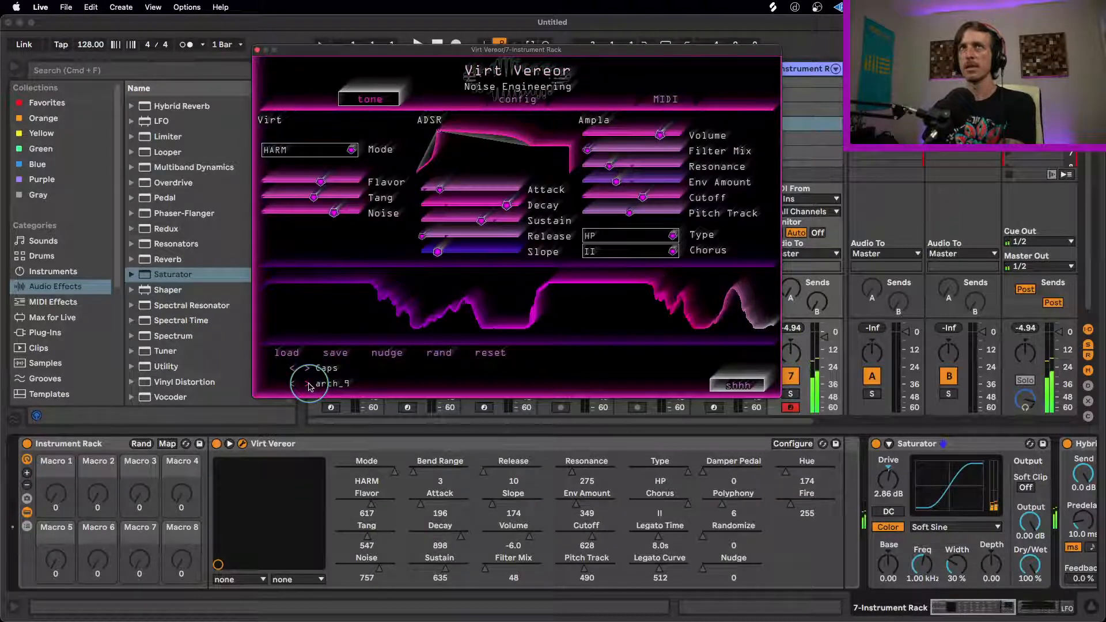
pyautogui.click(308, 384)
pyautogui.click(308, 384)
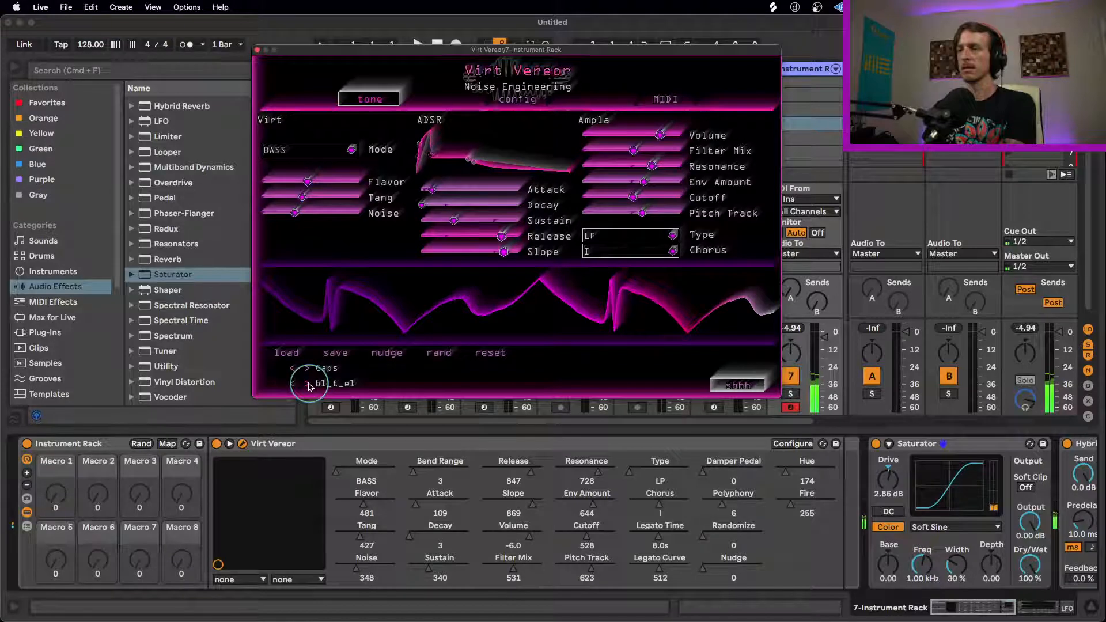
pyautogui.click(308, 384)
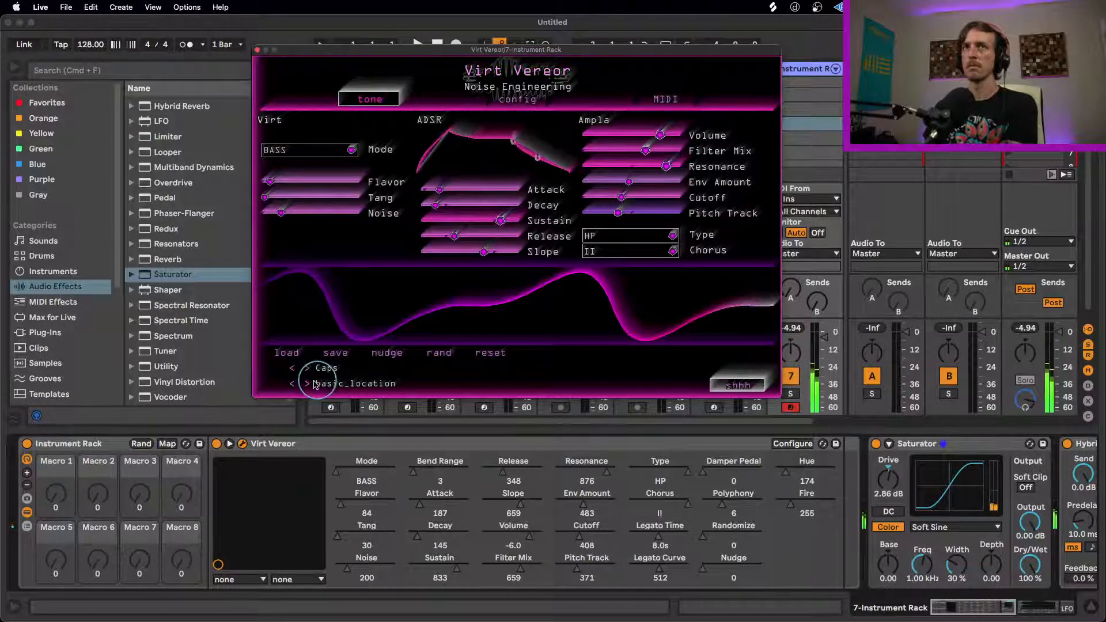
pyautogui.click(308, 384)
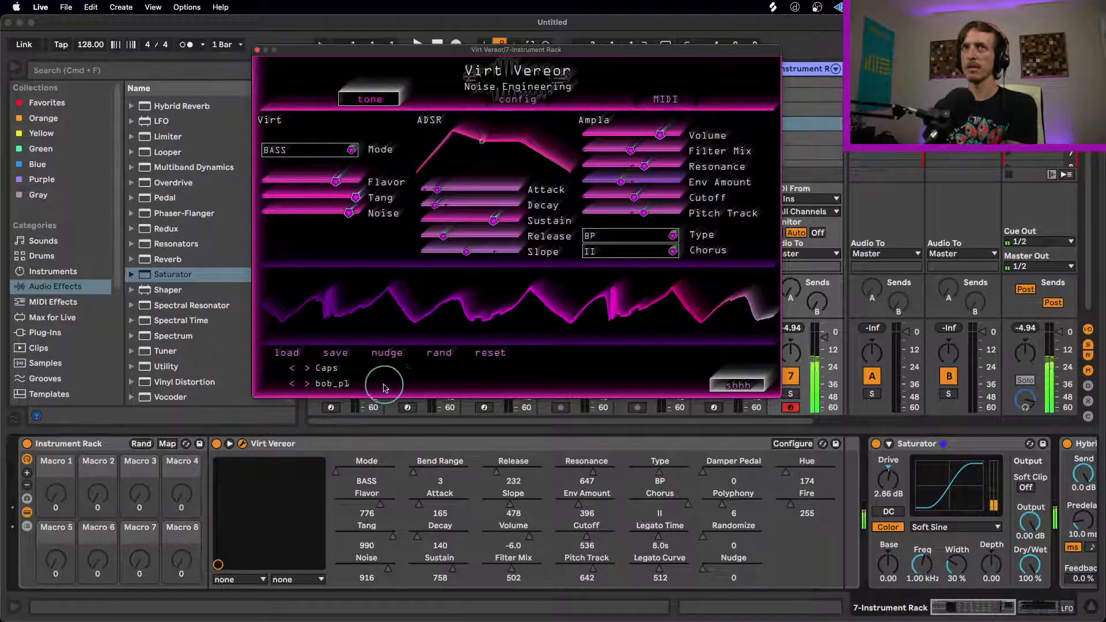
# Step: Lower the bob_pl preset's Noise to 549, and continue auditioning the Caps presets through buerkle and cc_0045 to char_3
pyautogui.click(347, 213)
pyautogui.moveTo(347, 212); pyautogui.dragTo(247, 213)
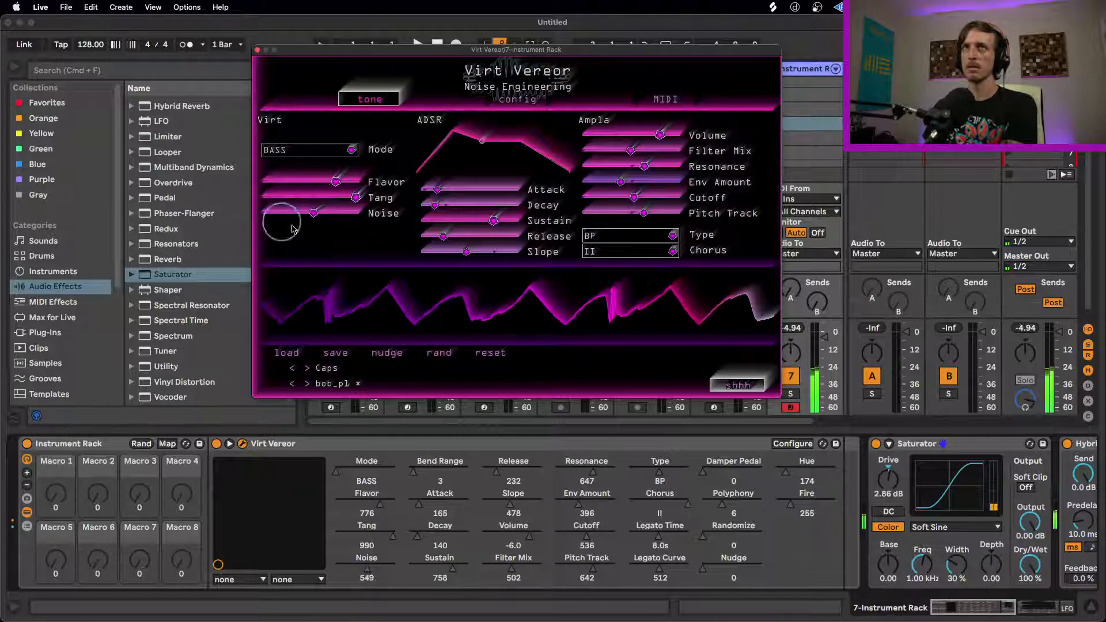
pyautogui.click(307, 384)
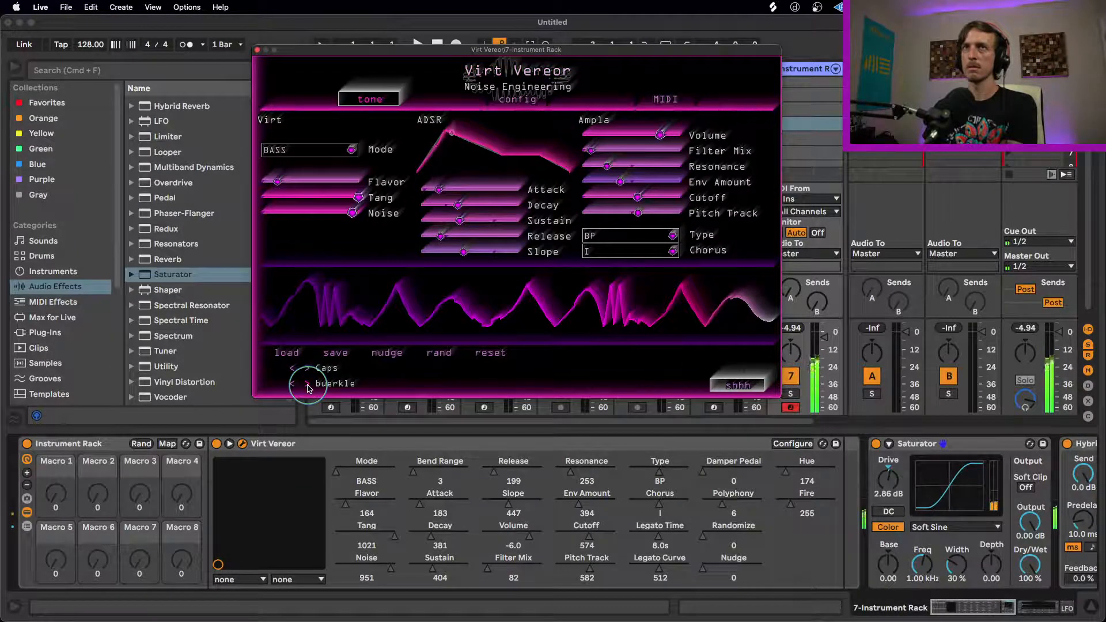
pyautogui.click(307, 384)
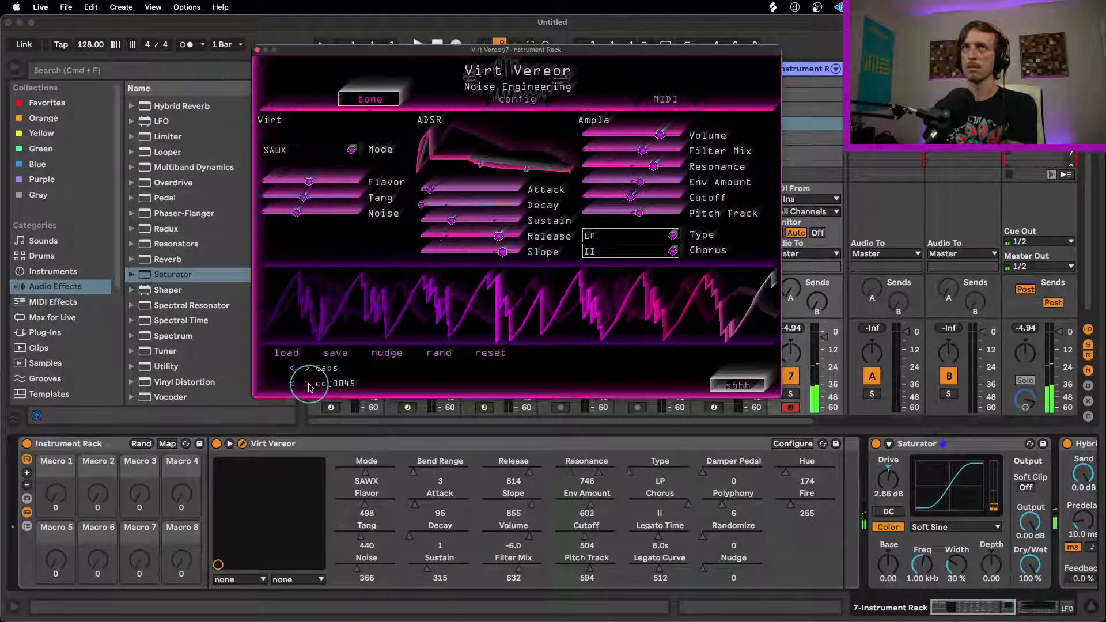
pyautogui.click(307, 384)
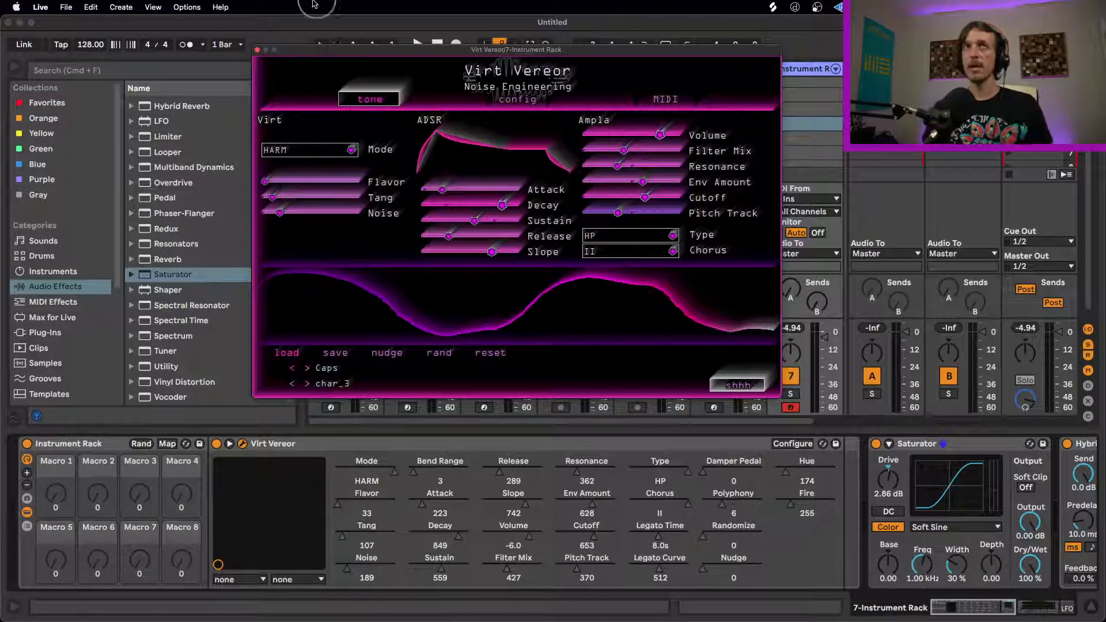
# Step: Close the Virt Vereor window and show the plug-ins available in the browser
pyautogui.click(257, 50)
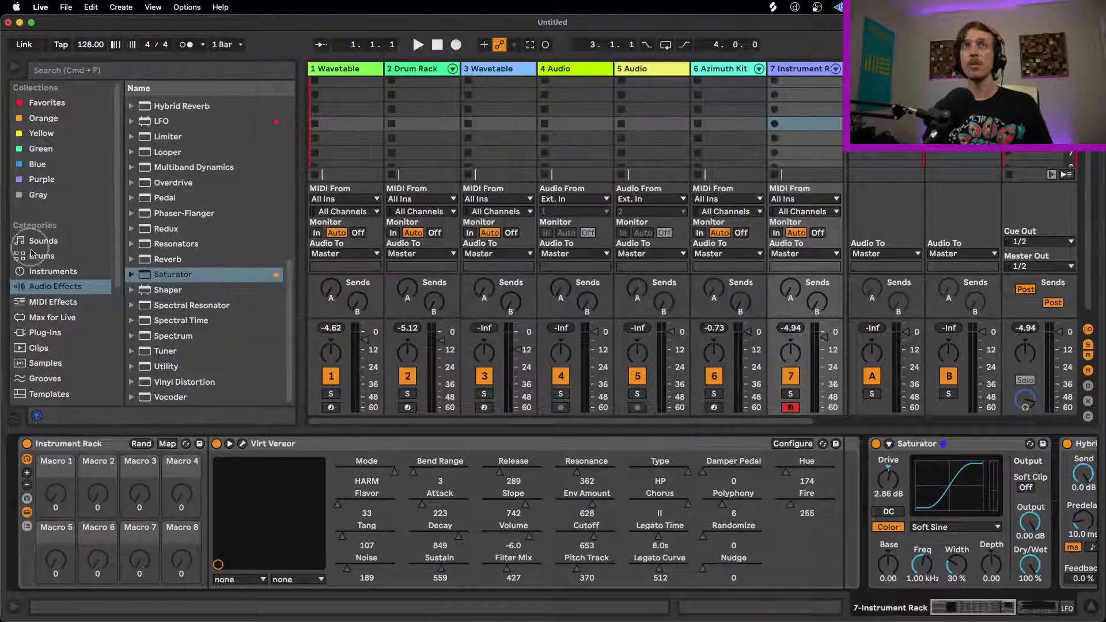
pyautogui.click(45, 332)
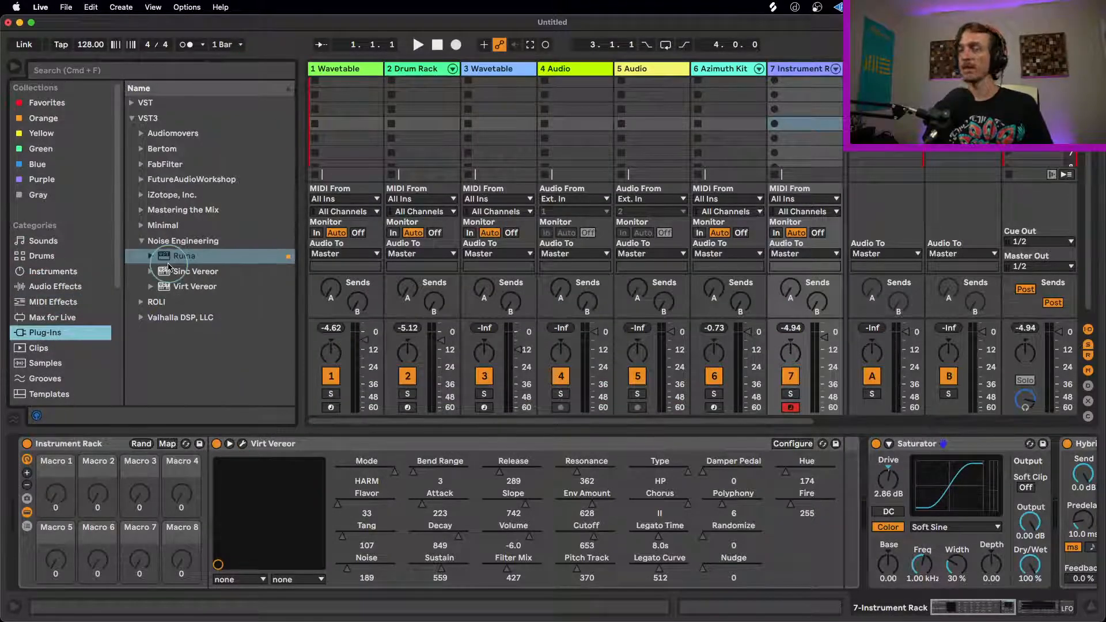